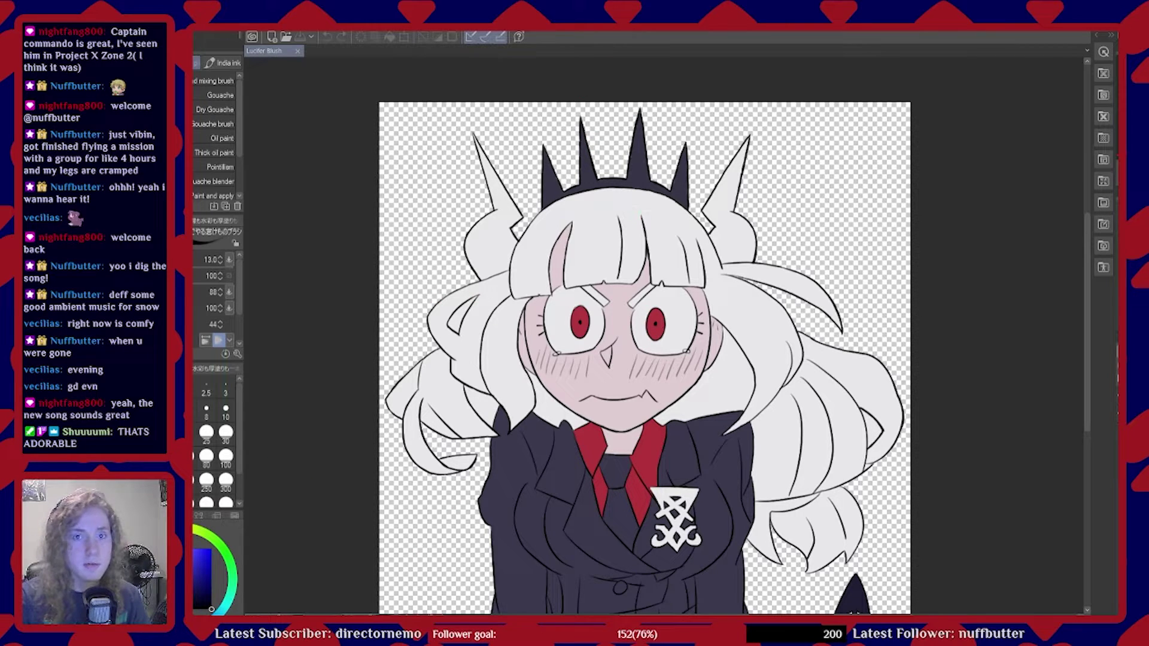
pyautogui.doubleClick(523, 33)
pyautogui.moveTo(329, 33)
pyautogui.mouseDown()
pyautogui.moveTo(521, 47)
pyautogui.moveTo(520, 32)
pyautogui.mouseUp()
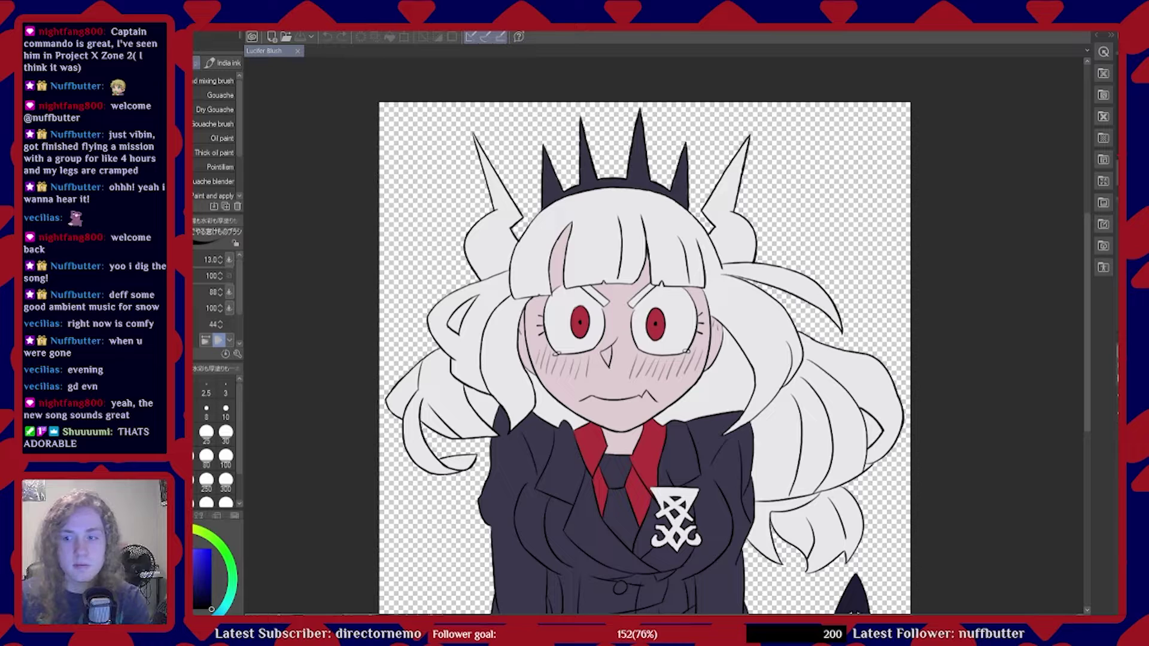
pyautogui.press('b')
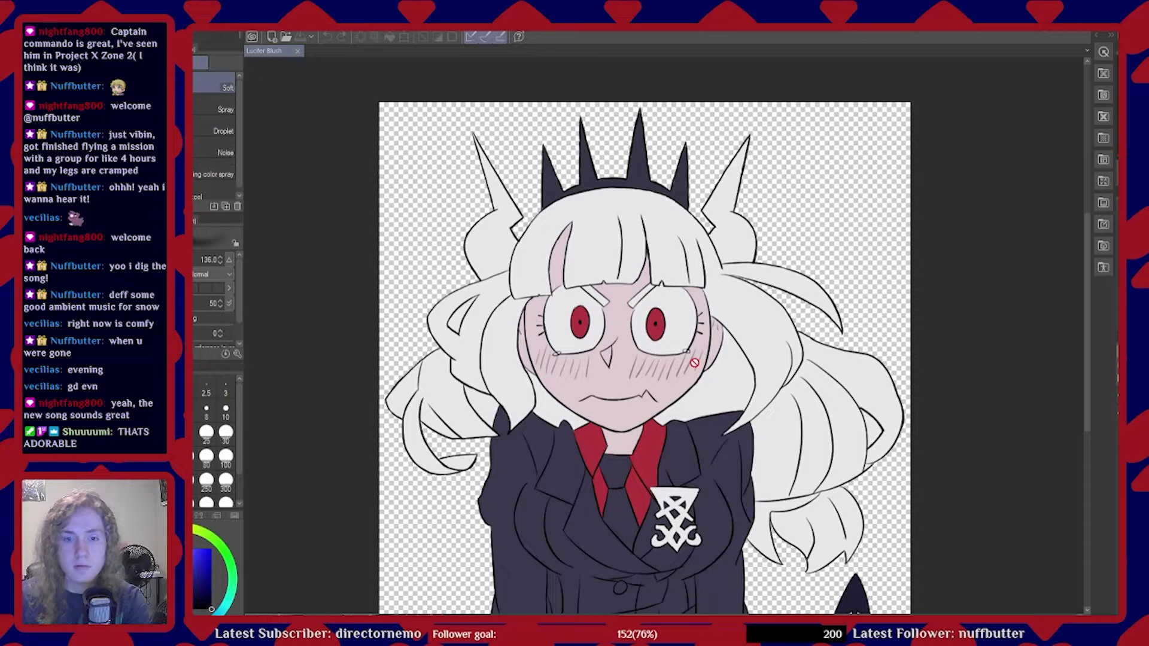
pyautogui.scroll(-1, 1005, 367)
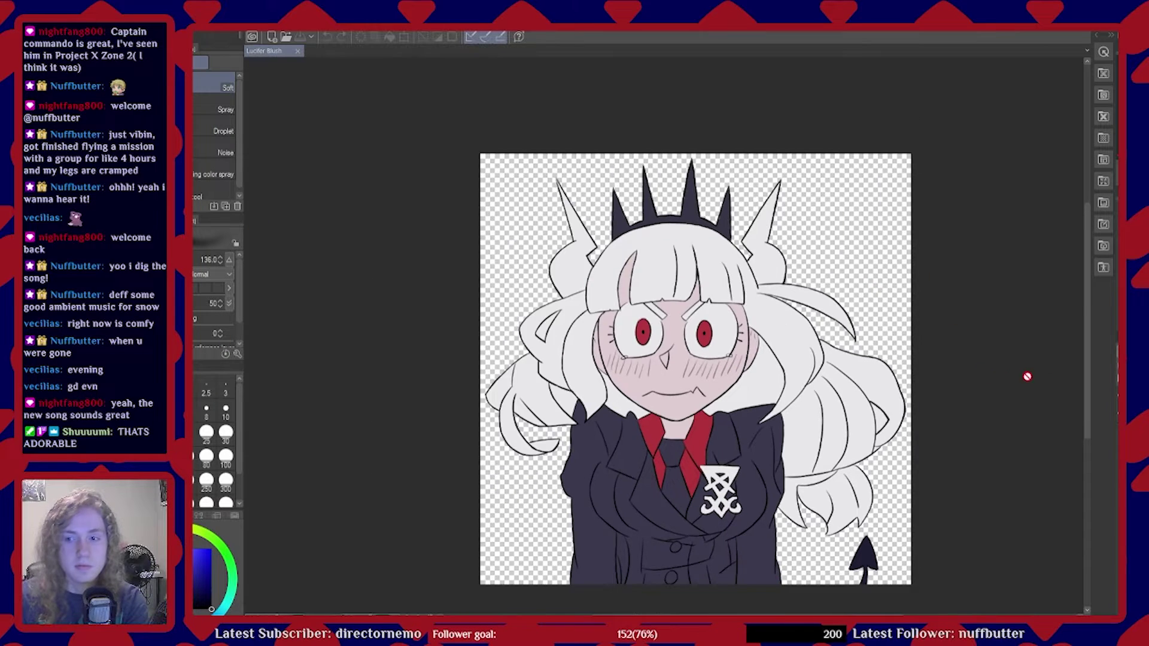
pyautogui.scroll(1, 964, 402)
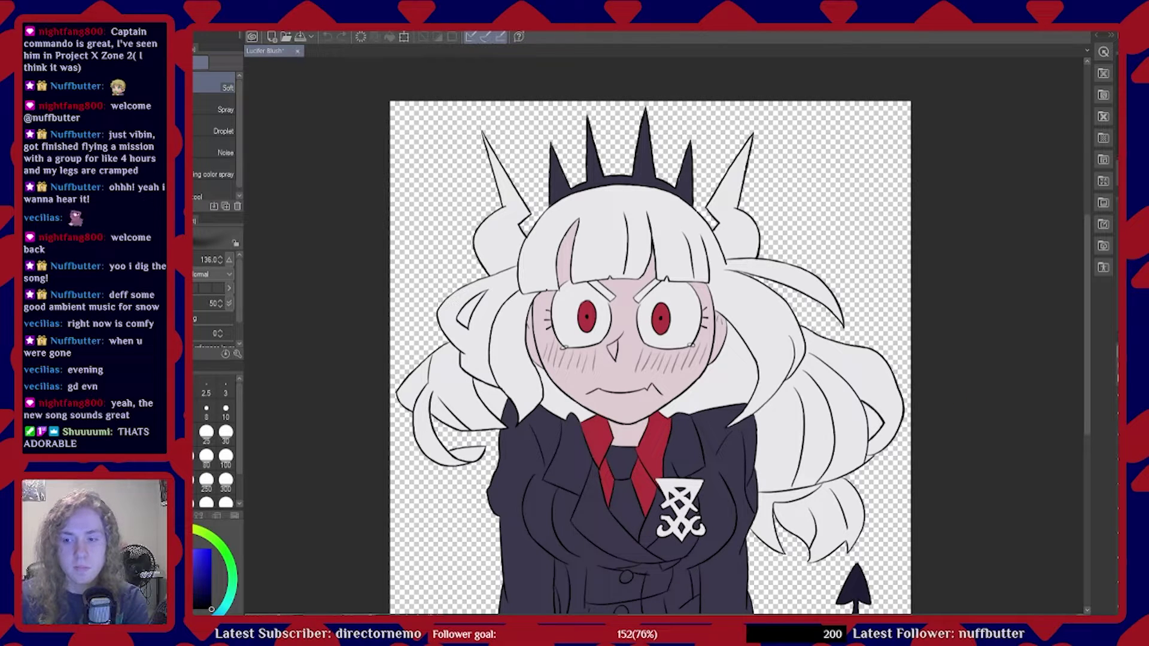
pyautogui.scroll(-3, 736, 416)
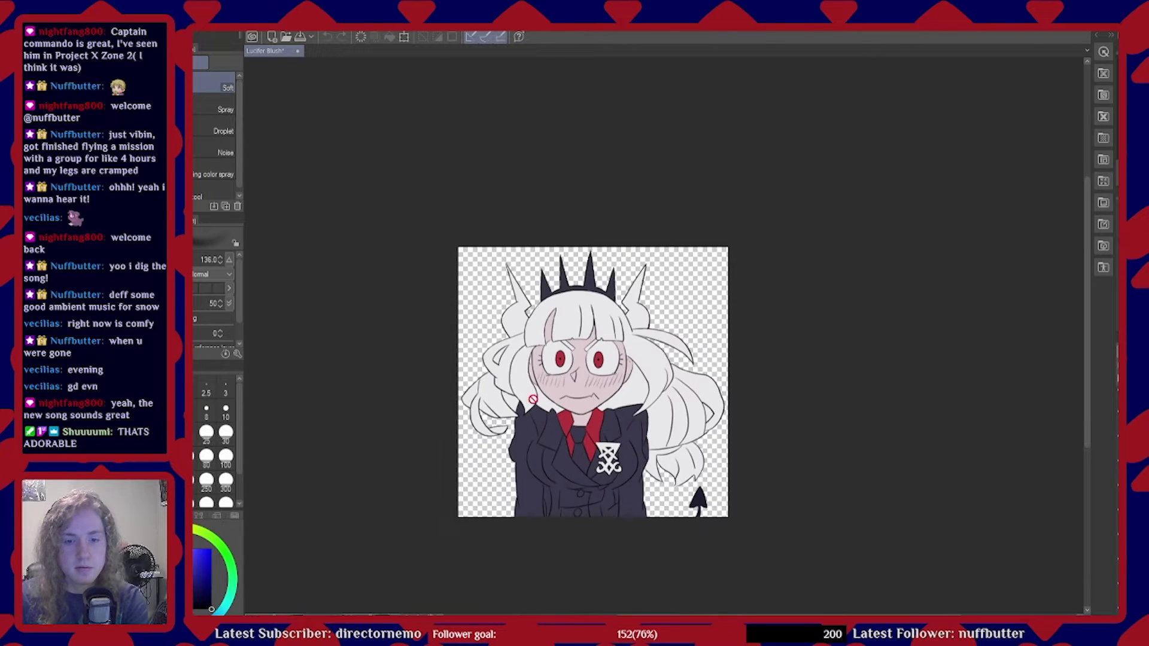
pyautogui.scroll(3, 443, 397)
pyautogui.scroll(2, 565, 418)
pyautogui.scroll(-2, 564, 419)
pyautogui.scroll(-3, 562, 421)
pyautogui.scroll(4, 602, 356)
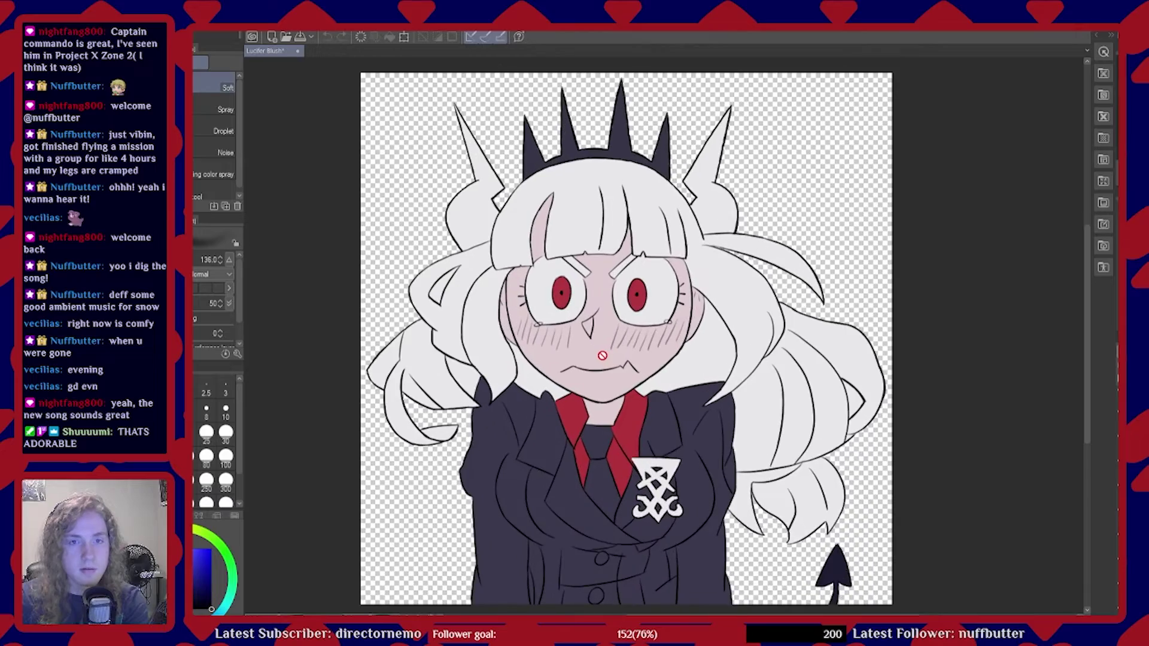
# Examine the crown's spikes and band for unfilled gaps between the dark fill and the line art
pyautogui.scroll(5, 634, 94)
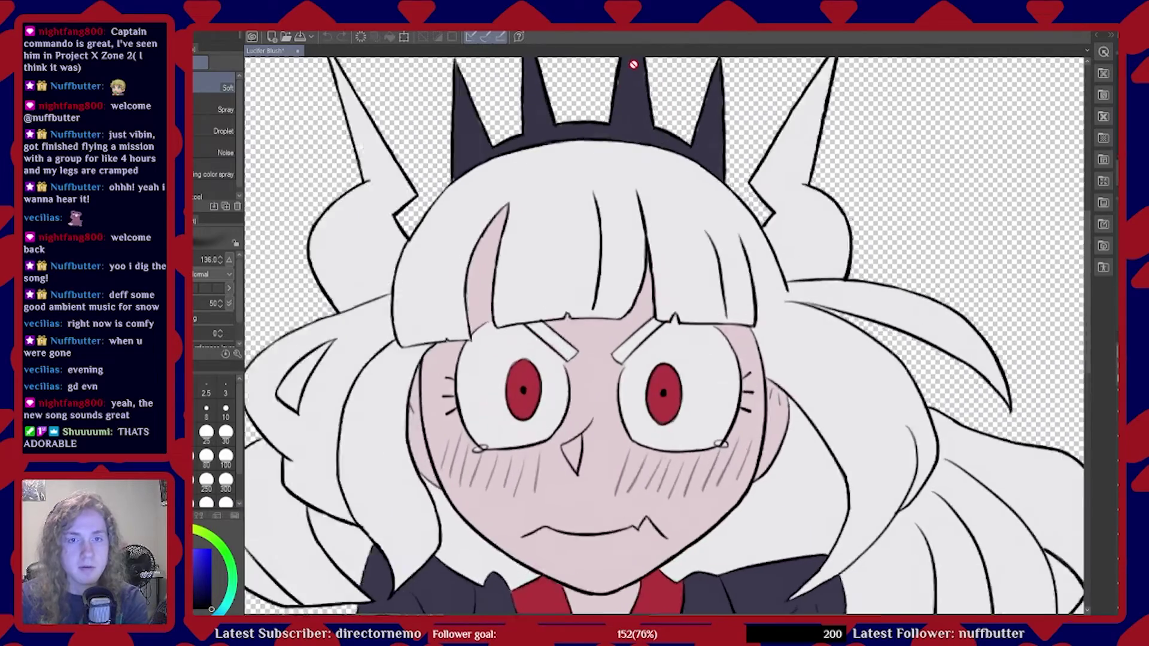
pyautogui.scroll(2, 688, 295)
pyautogui.scroll(-2, 690, 380)
pyautogui.scroll(2, 461, 187)
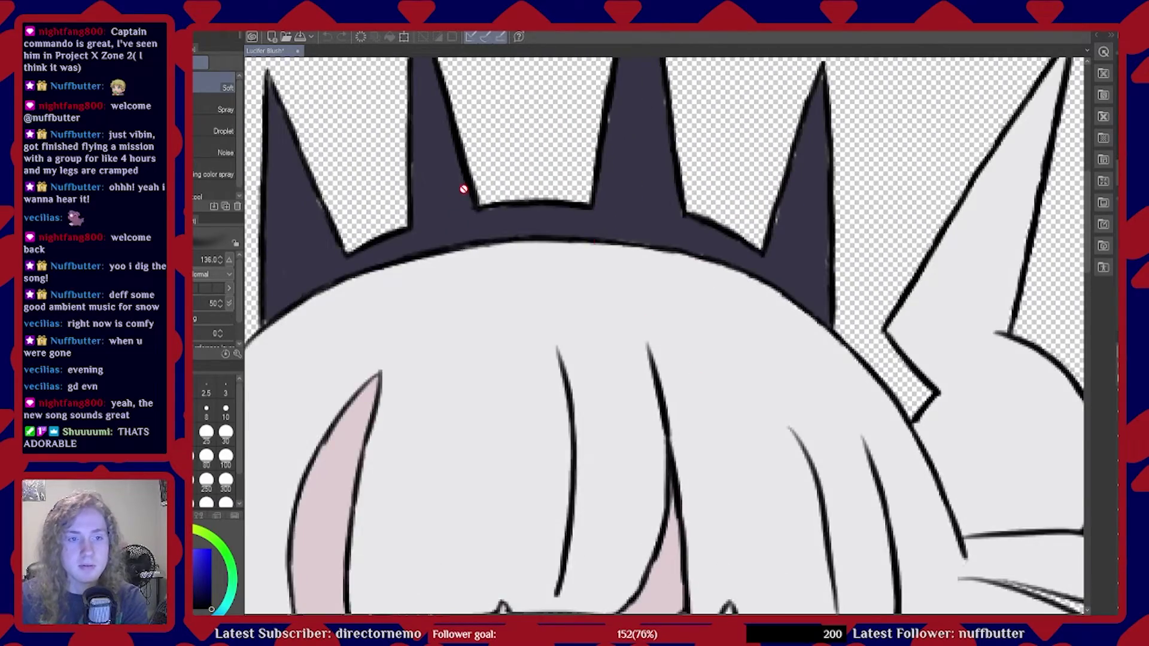
pyautogui.scroll(-1, 533, 244)
pyautogui.scroll(-2, 308, 285)
pyautogui.scroll(4, 395, 308)
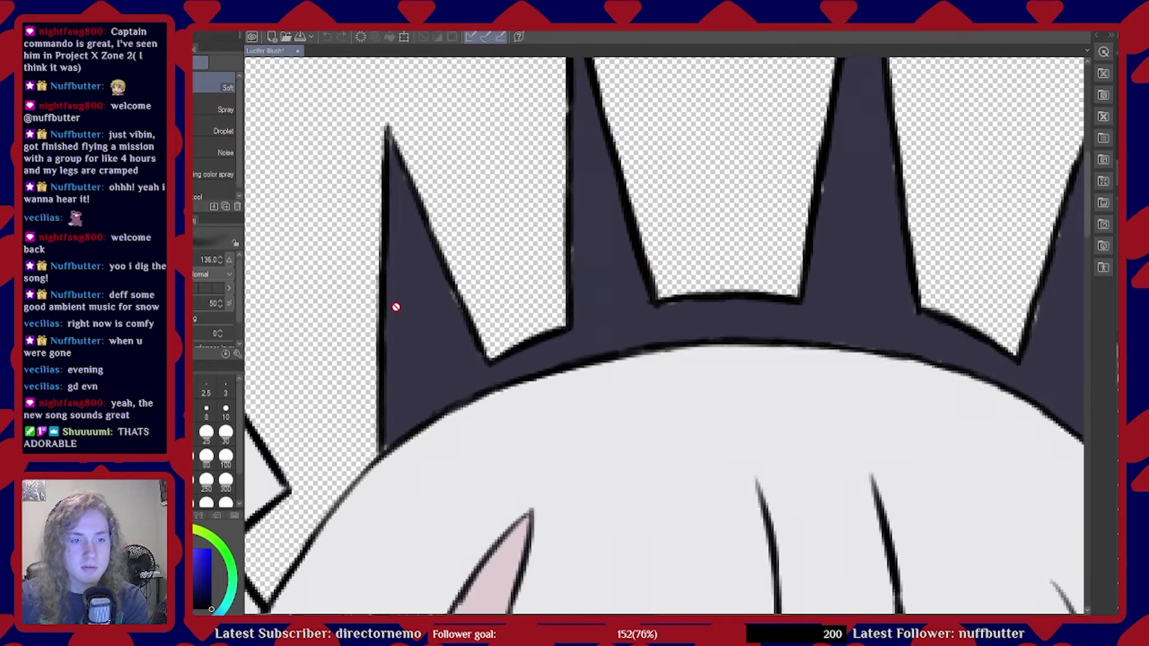
pyautogui.scroll(-2, 427, 298)
pyautogui.scroll(2, 426, 295)
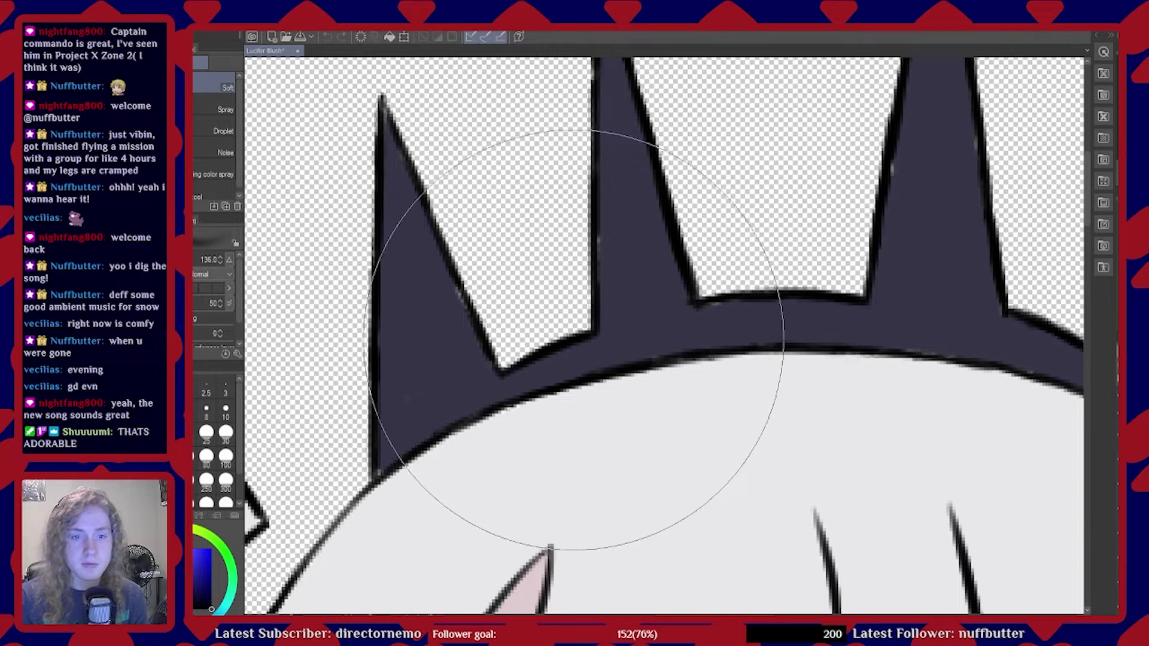
pyautogui.press('b')
pyautogui.press('b')
pyautogui.click(508, 210)
pyautogui.moveTo(505, 173); pyautogui.dragTo(513, 222)
pyautogui.hotkey('ctrl', 'z')
pyautogui.hotkey('ctrl', 'z')
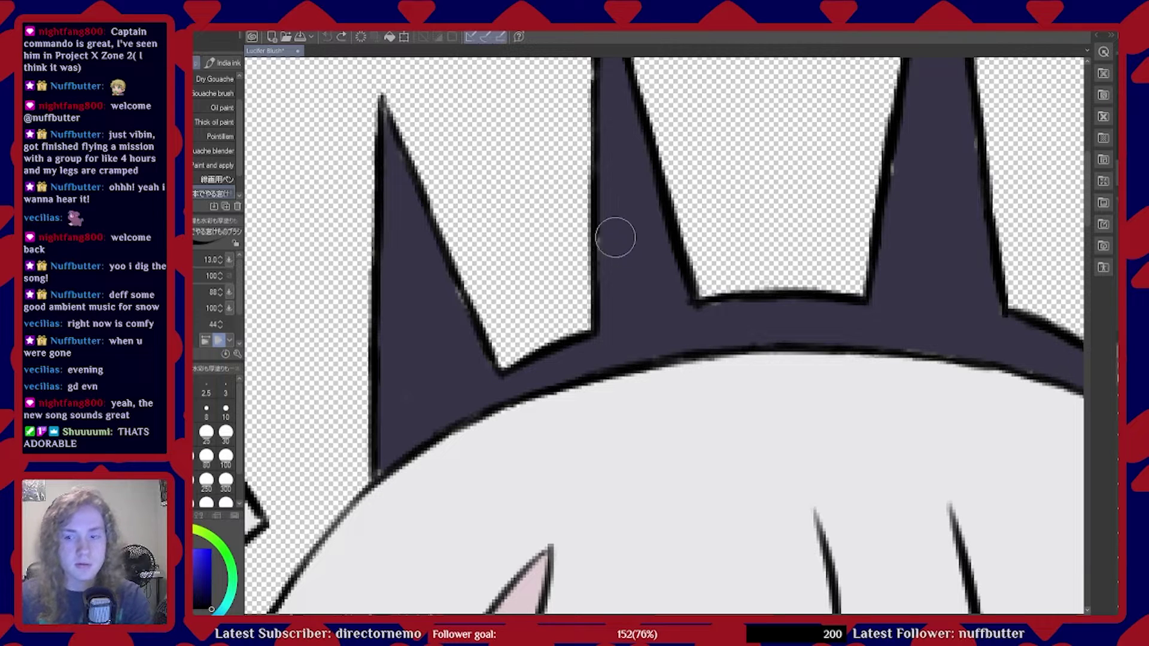
# Sample the crown's dark purple and brush it over the pale gaps along the left and middle spikes and the band
pyautogui.press('i')
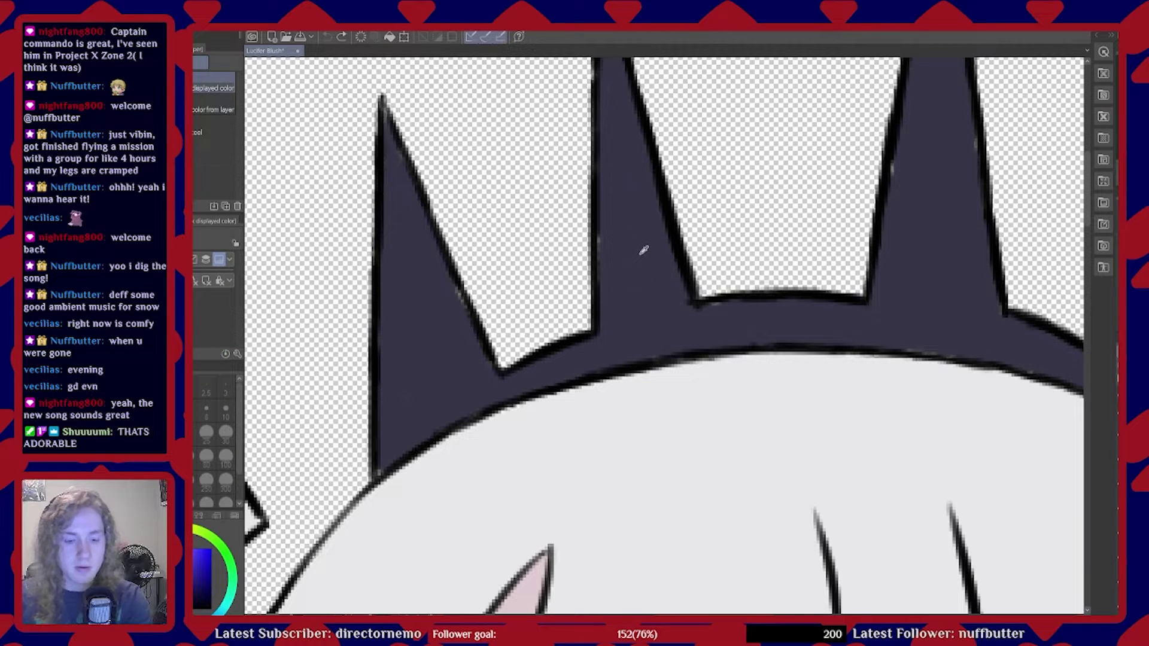
pyautogui.click(640, 251)
pyautogui.press('b')
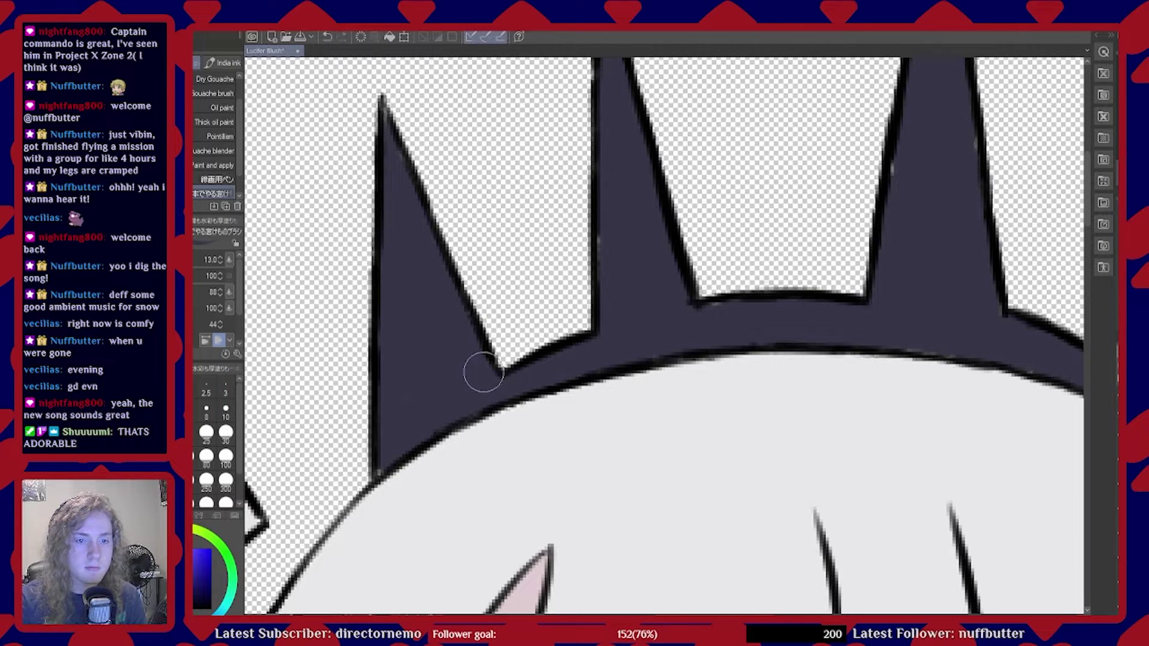
pyautogui.moveTo(405, 382); pyautogui.dragTo(408, 406)
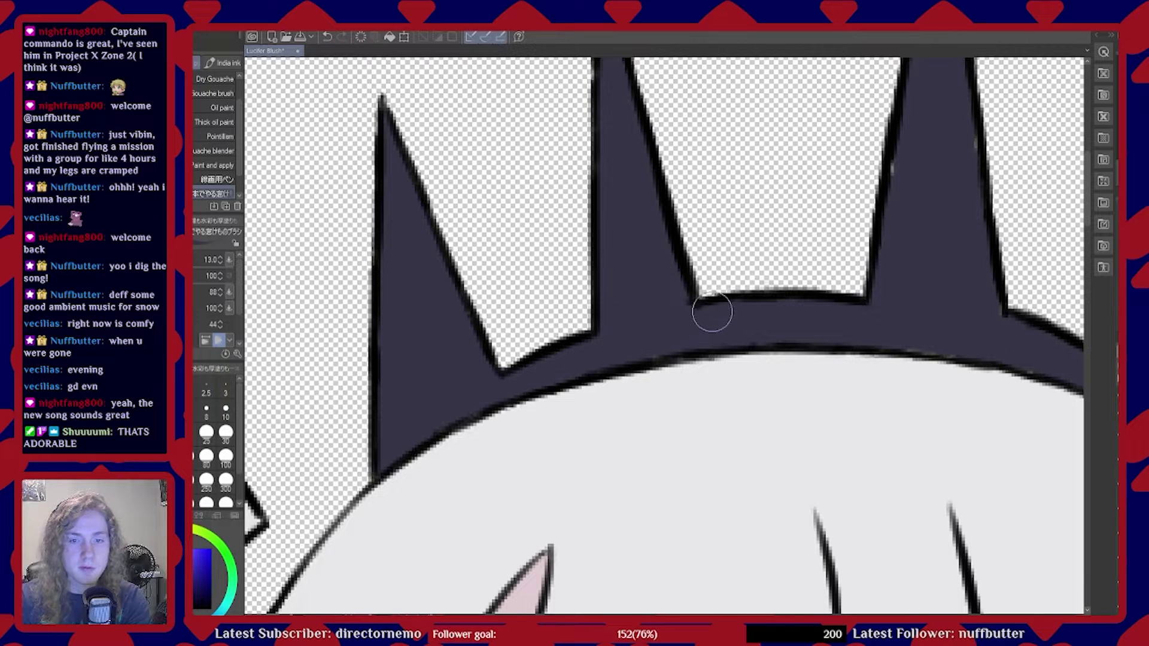
pyautogui.moveTo(910, 187)
pyautogui.mouseDown()
pyautogui.moveTo(900, 184)
pyautogui.moveTo(910, 175)
pyautogui.moveTo(967, 166)
pyautogui.moveTo(969, 140)
pyautogui.mouseUp()
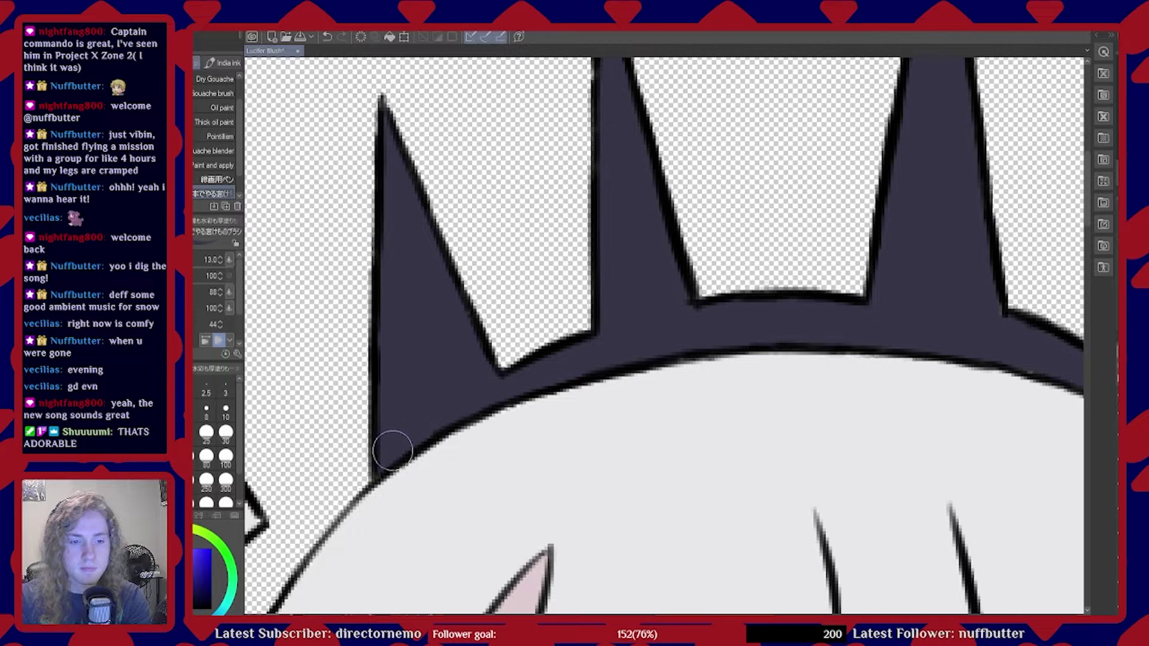
# Brush the dark purple into the pale gaps along the edges of the tallest spike and the crown's rightmost spike
pyautogui.moveTo(713, 615); pyautogui.dragTo(773, 614)
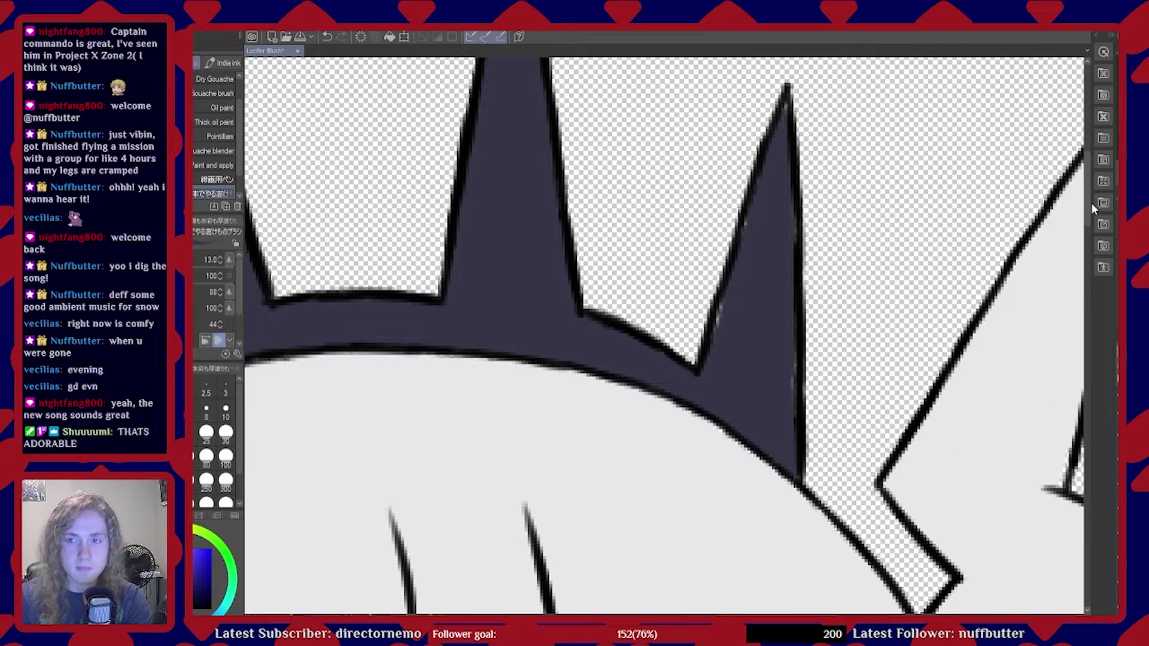
pyautogui.moveTo(1088, 203); pyautogui.dragTo(1087, 183)
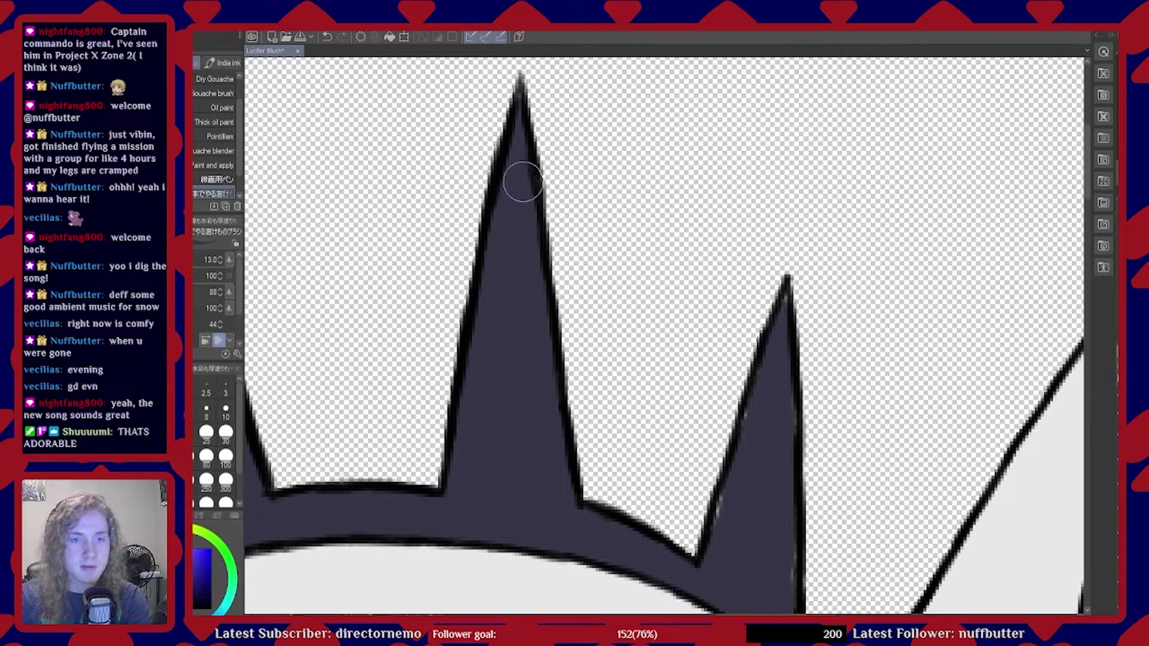
pyautogui.moveTo(727, 522); pyautogui.dragTo(720, 528)
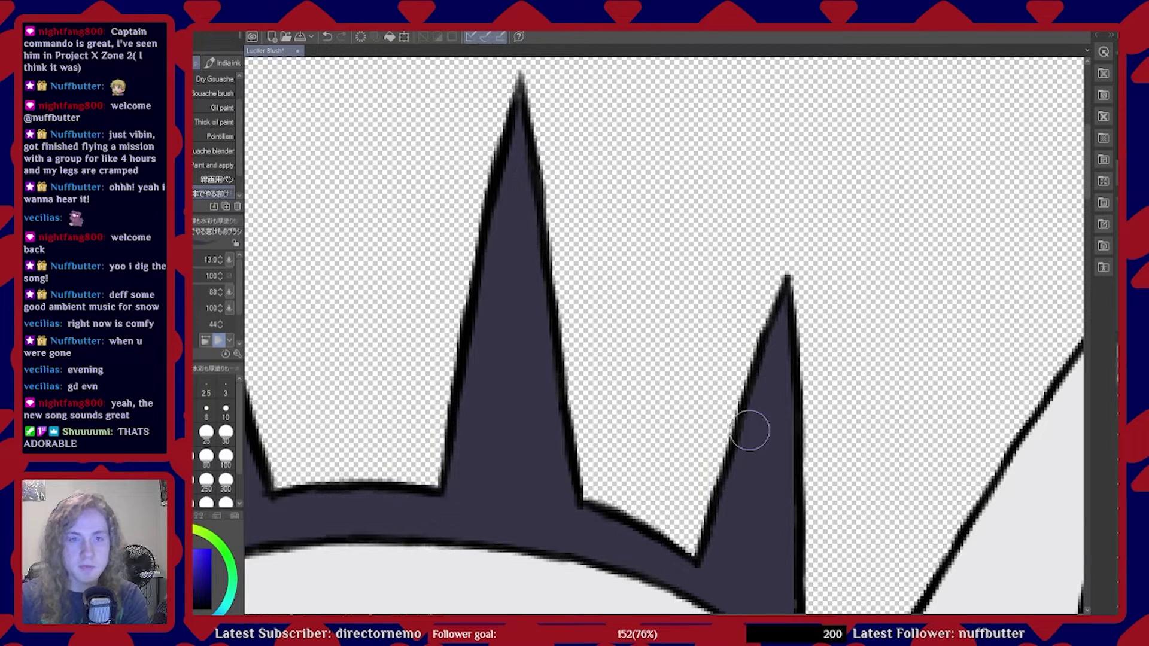
pyautogui.scroll(-2, 350, 344)
pyautogui.scroll(-2, 345, 325)
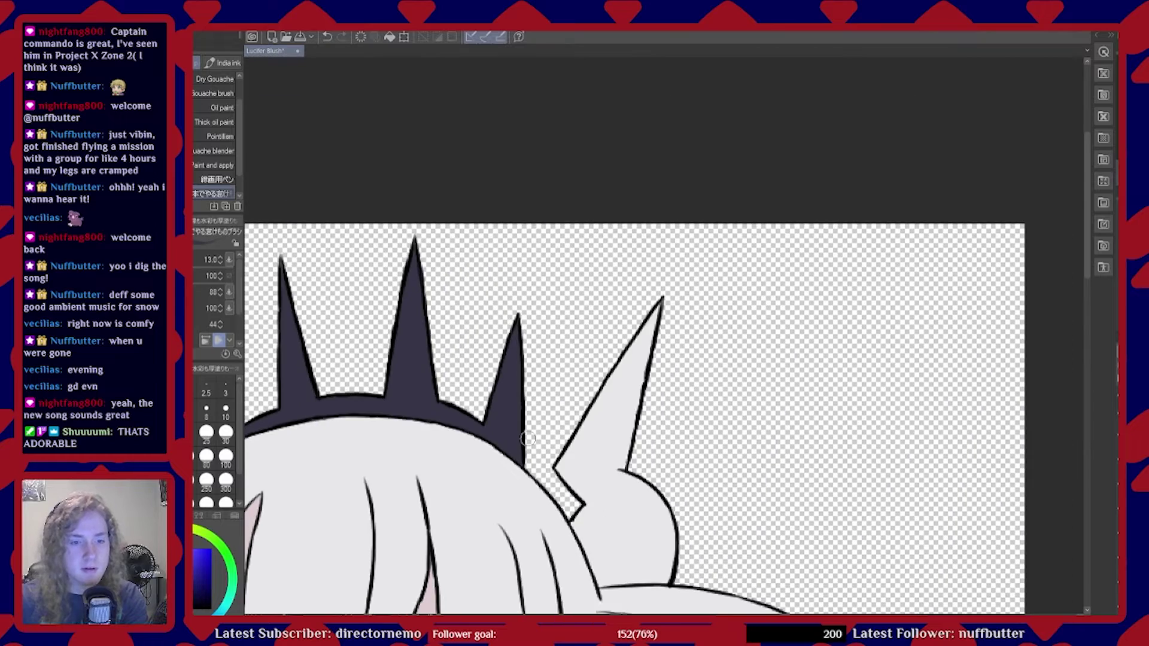
pyautogui.scroll(5, 520, 466)
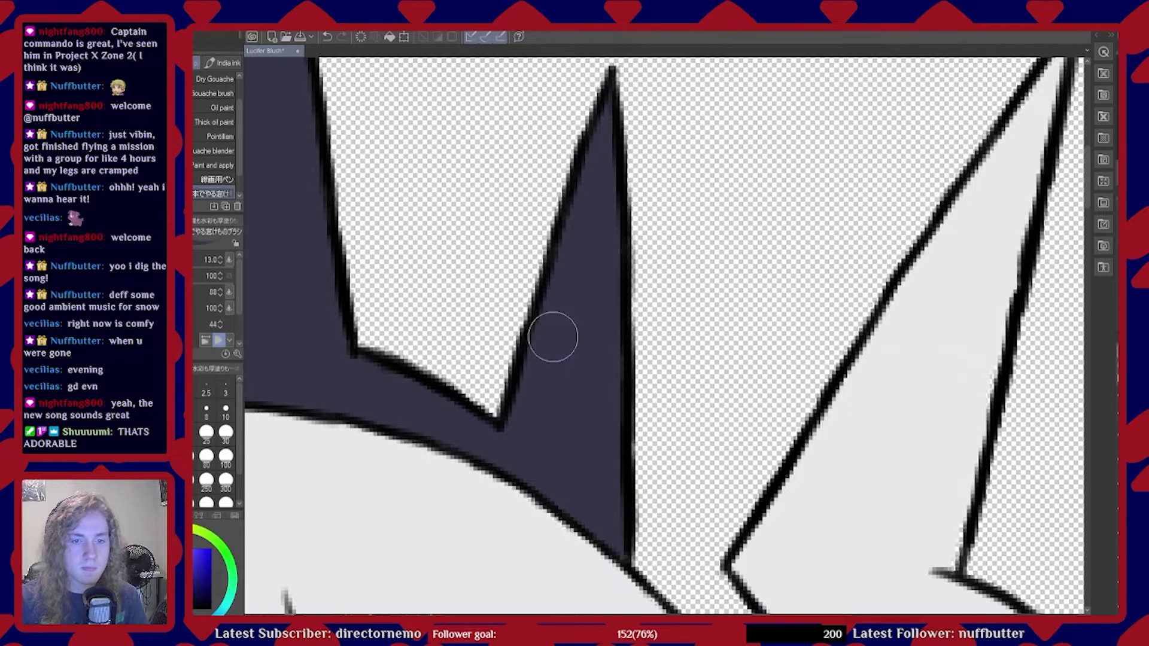
# Paint dark purple over the pale gaps in the vertical outline of the crown's second spike from the left, undoing unsatisfactory strokes
pyautogui.scroll(-2, 527, 276)
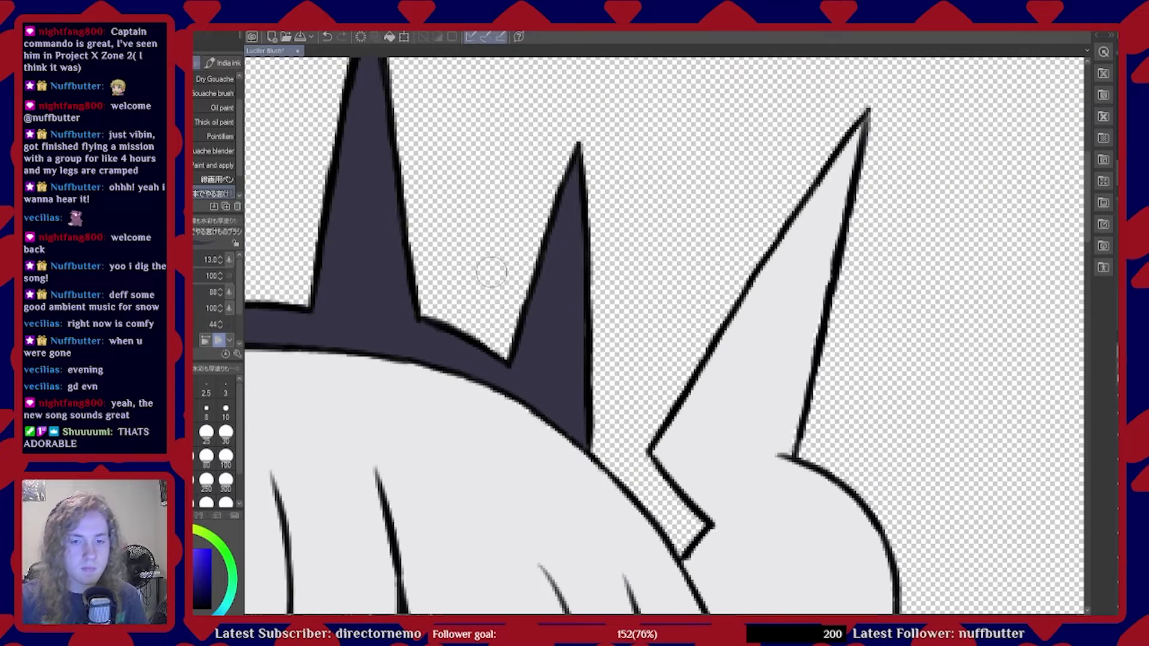
pyautogui.scroll(-1, 491, 272)
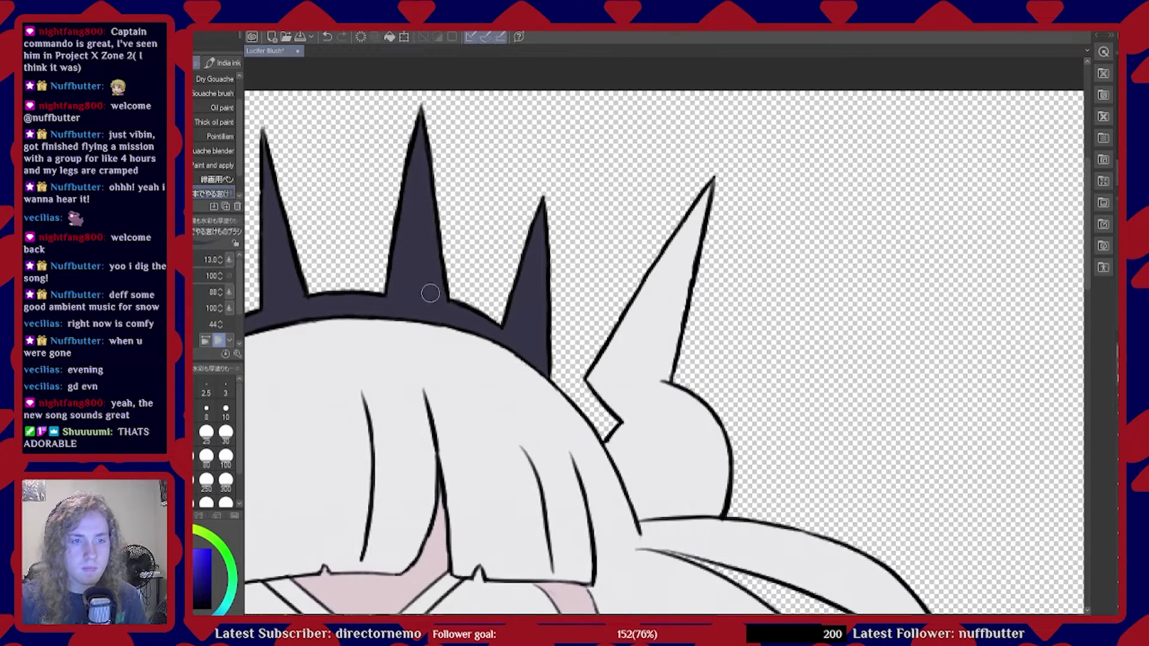
pyautogui.scroll(-5, 431, 298)
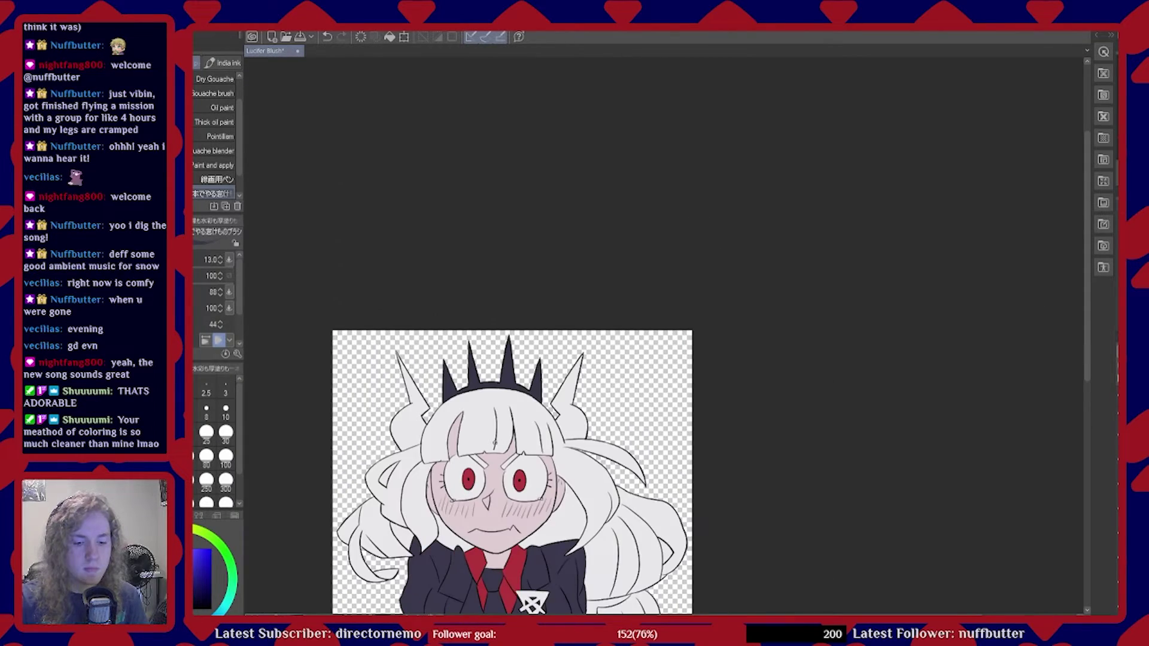
pyautogui.scroll(7, 494, 442)
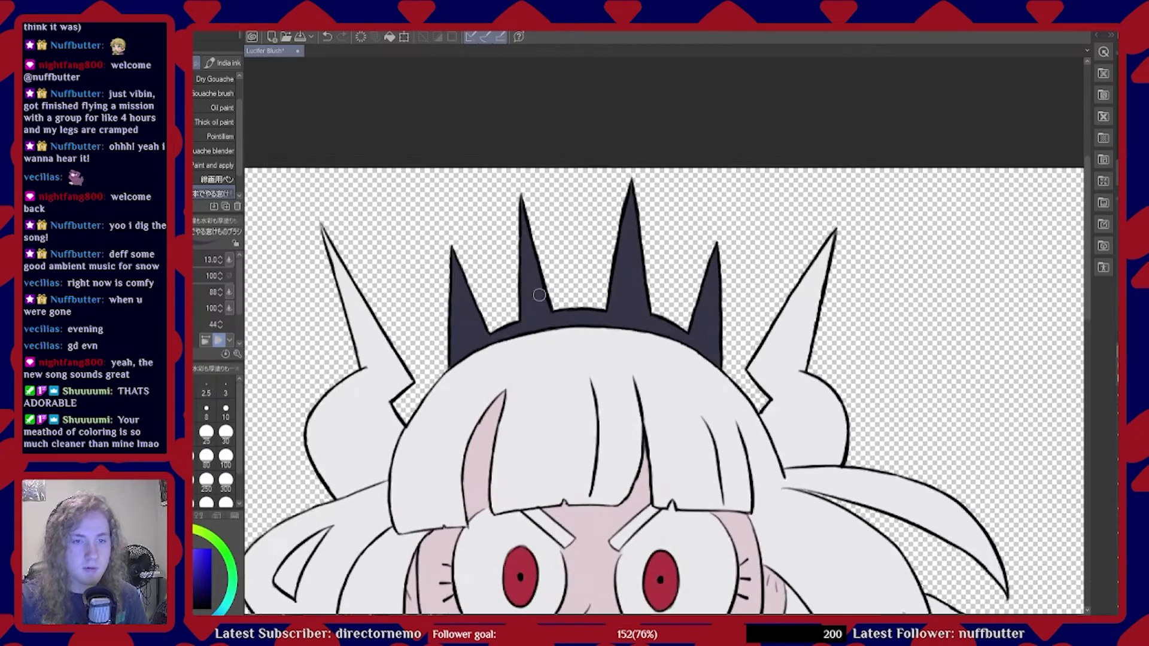
pyautogui.scroll(8, 539, 295)
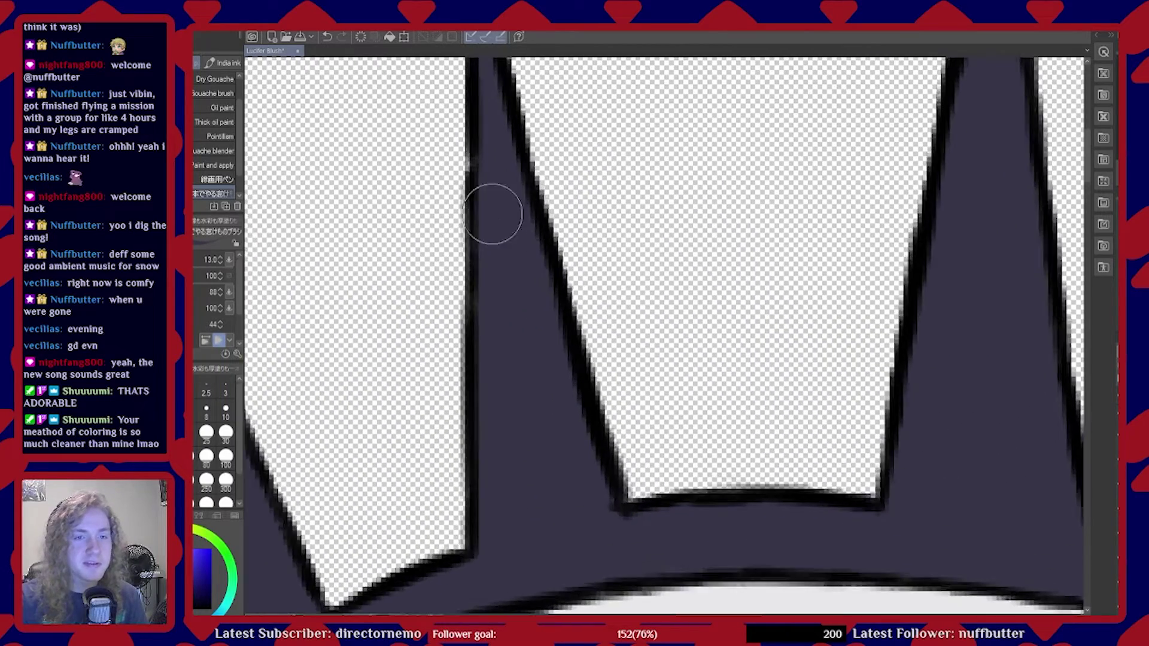
pyautogui.scroll(5, 492, 214)
pyautogui.moveTo(476, 189); pyautogui.dragTo(483, 174)
pyautogui.hotkey('ctrl', 'z')
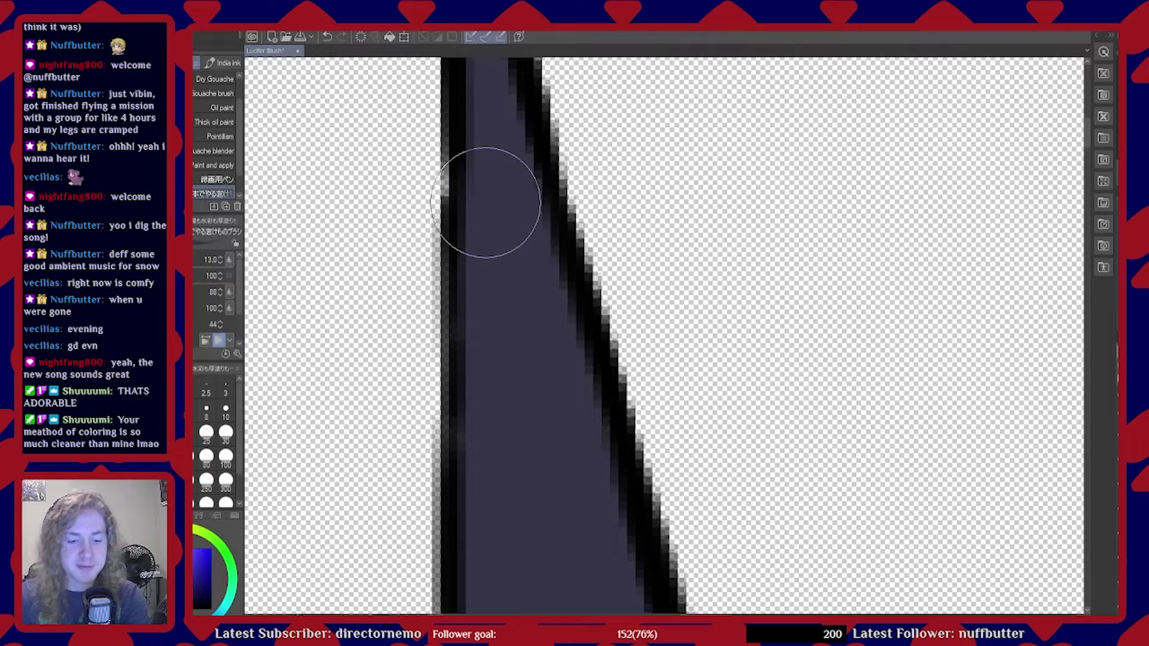
pyautogui.scroll(-4, 507, 321)
pyautogui.scroll(3, 496, 300)
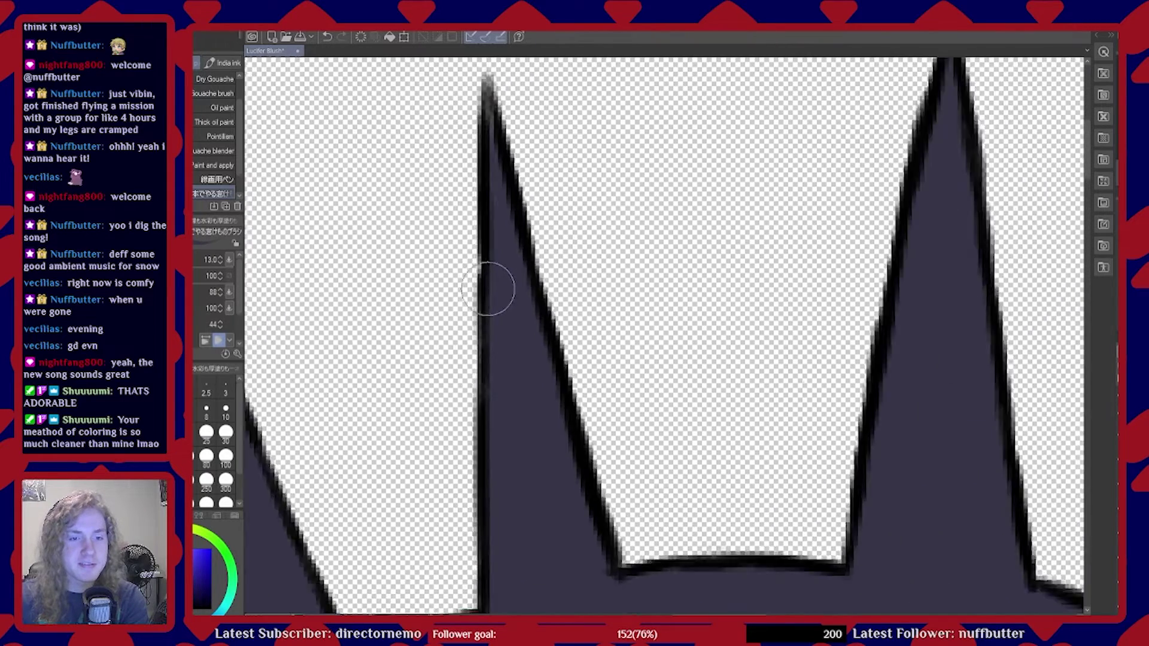
pyautogui.scroll(1, 500, 250)
pyautogui.scroll(1, 509, 240)
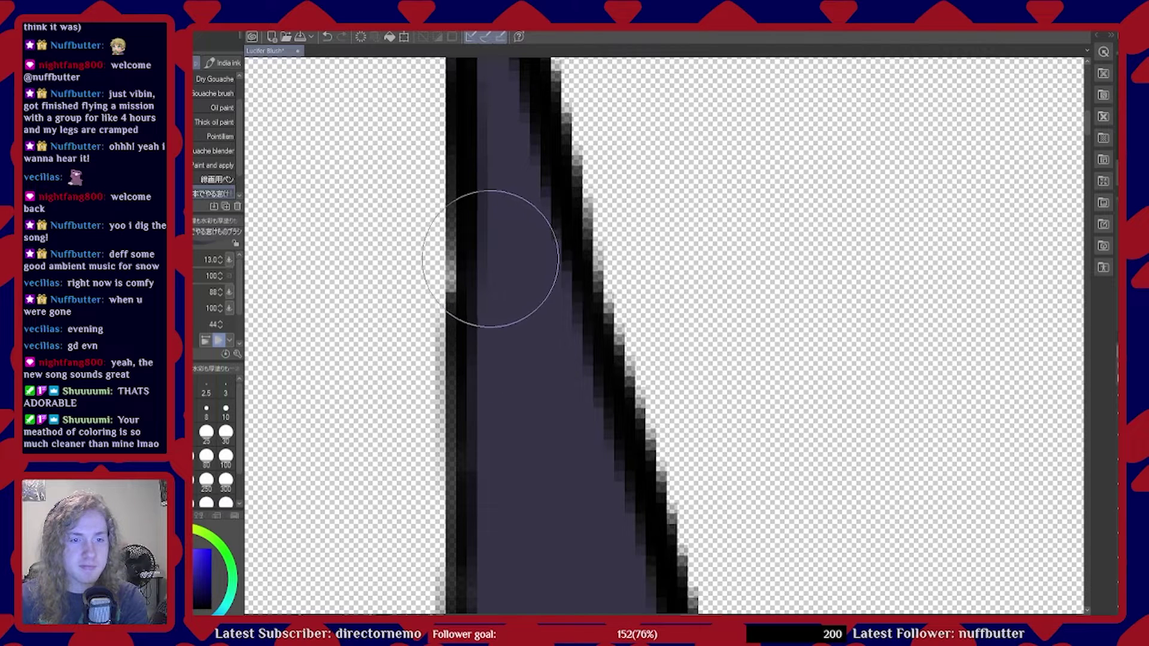
pyautogui.moveTo(490, 258); pyautogui.dragTo(493, 277)
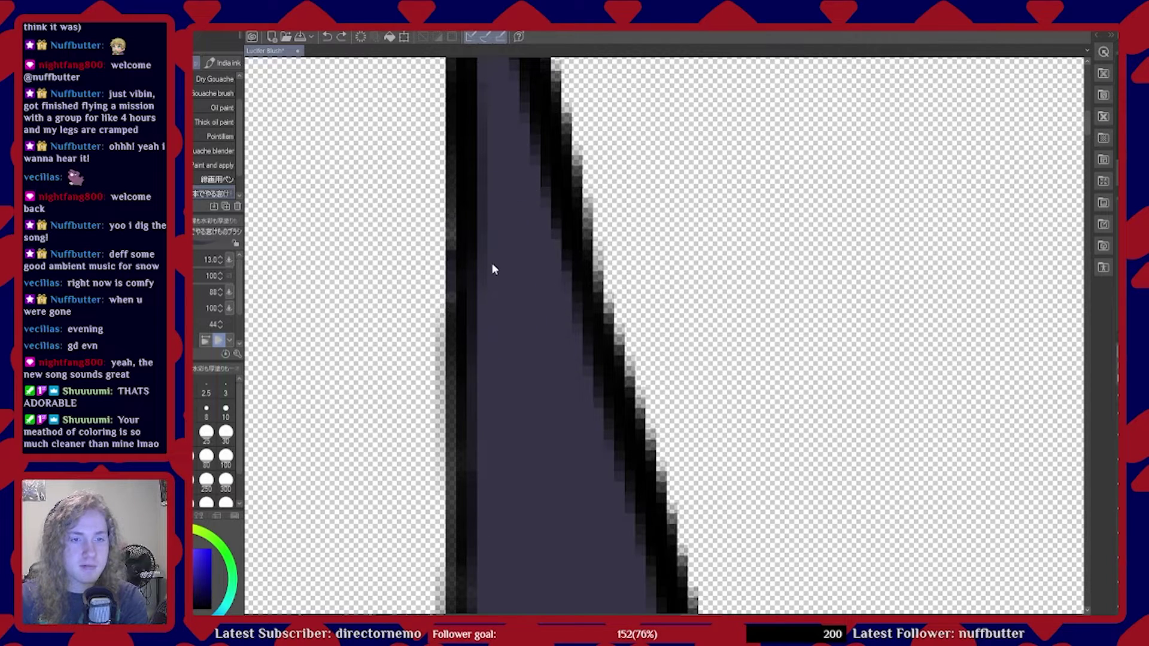
pyautogui.hotkey('ctrl', 'z')
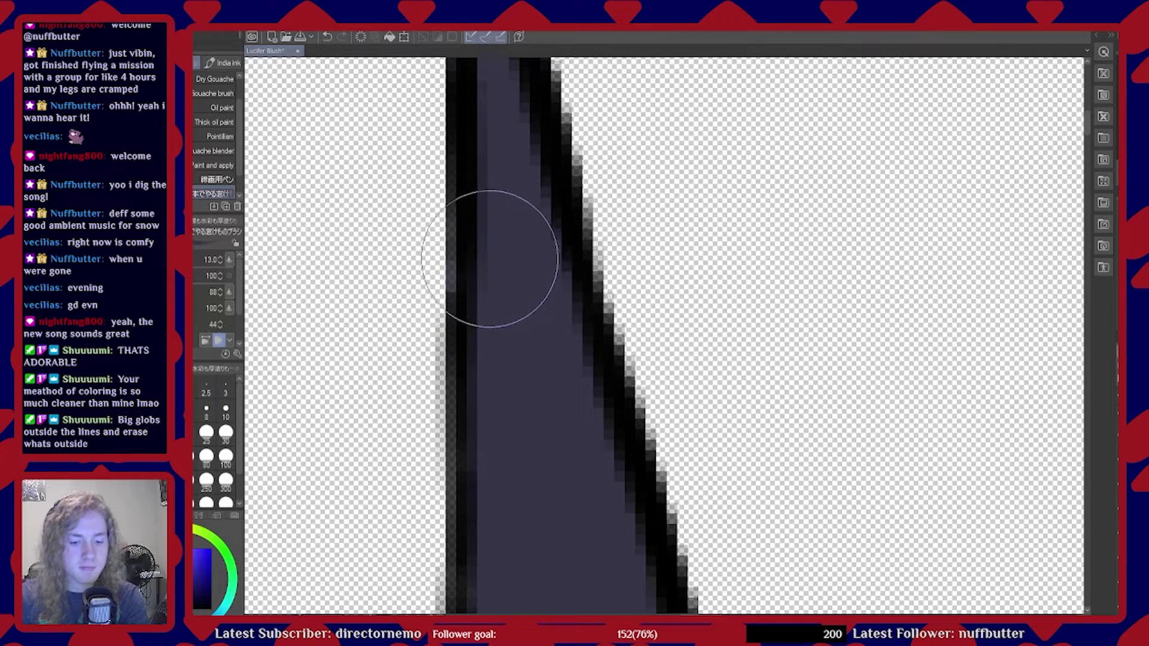
# Examine the whole character and the white emblem on the jacket's chest for remaining colouring gaps
pyautogui.scroll(-10, 470, 254)
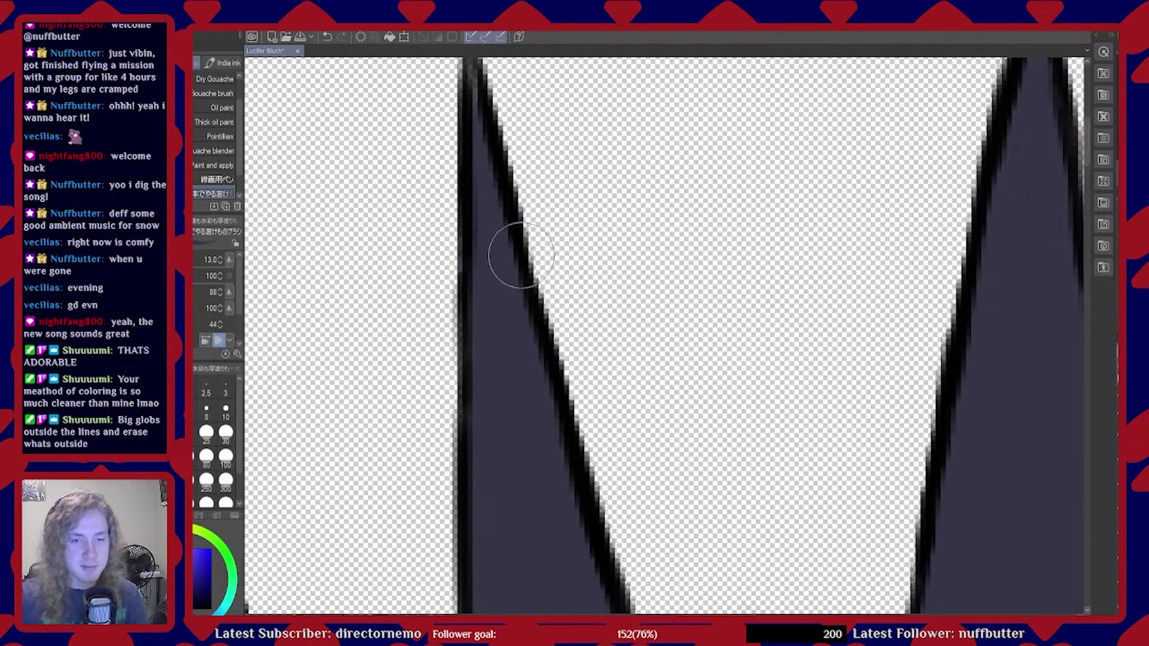
pyautogui.scroll(-5, 473, 371)
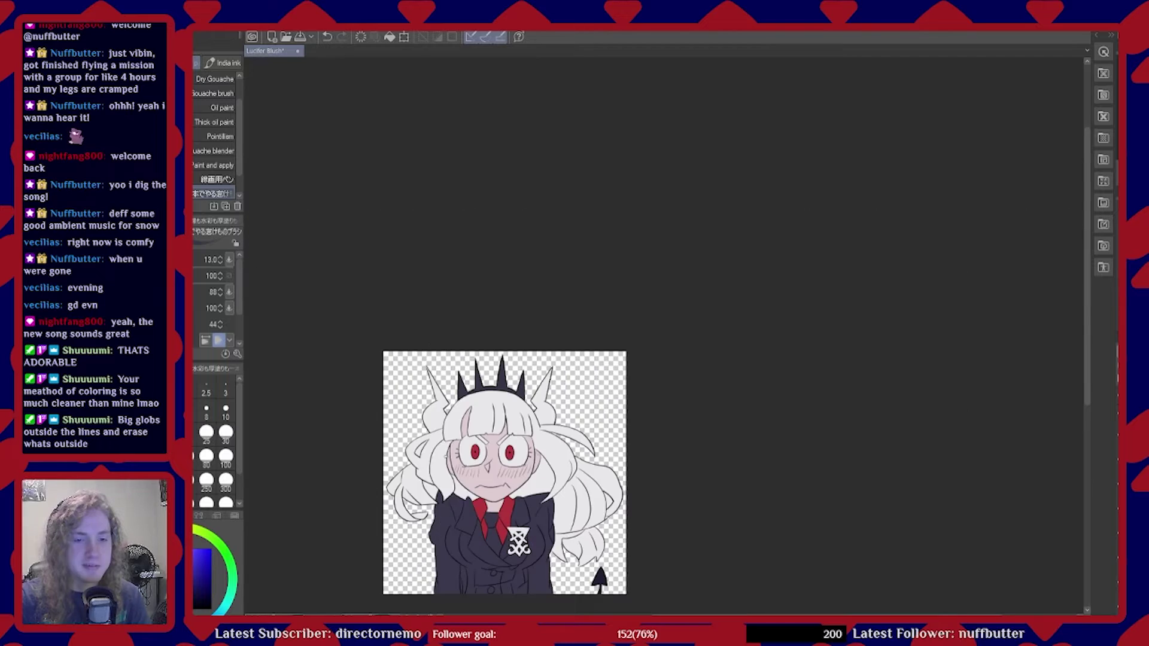
pyautogui.scroll(3, 542, 563)
pyautogui.scroll(-2, 550, 580)
pyautogui.scroll(5, 459, 512)
pyautogui.scroll(3, 459, 512)
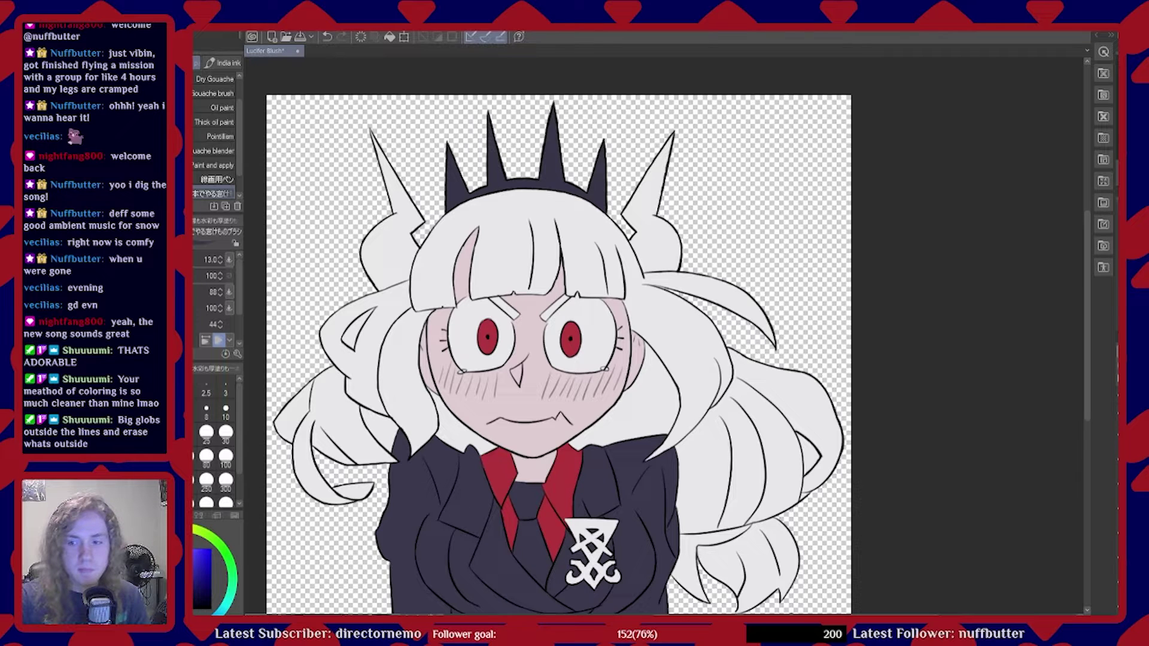
pyautogui.scroll(6, 595, 584)
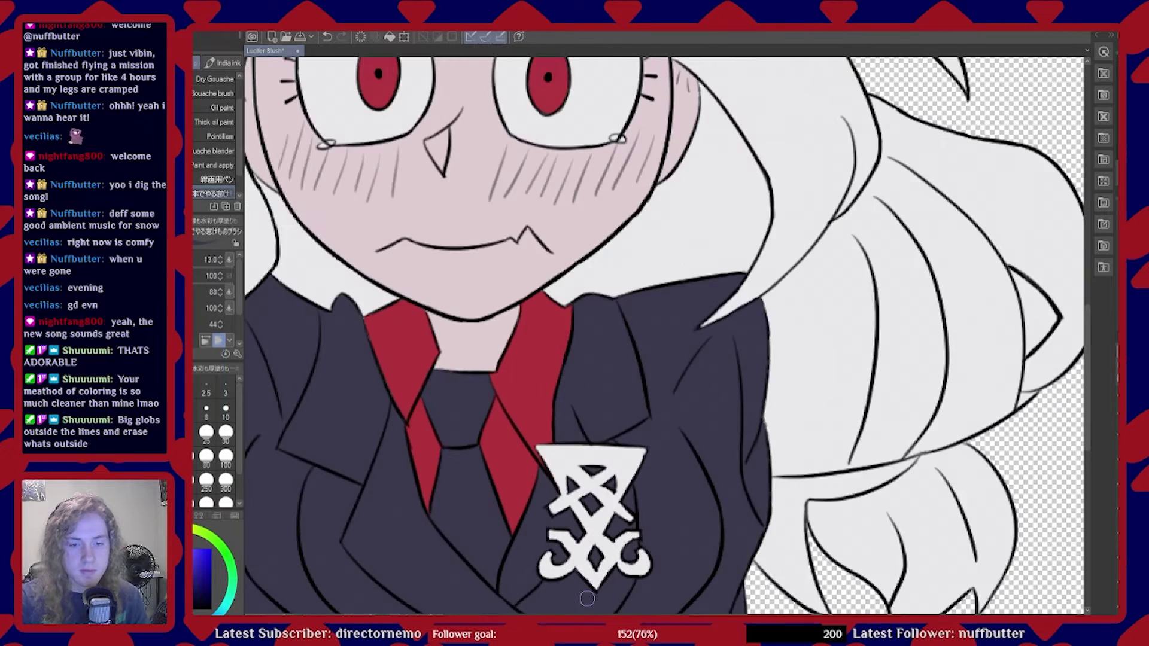
pyautogui.scroll(2, 599, 536)
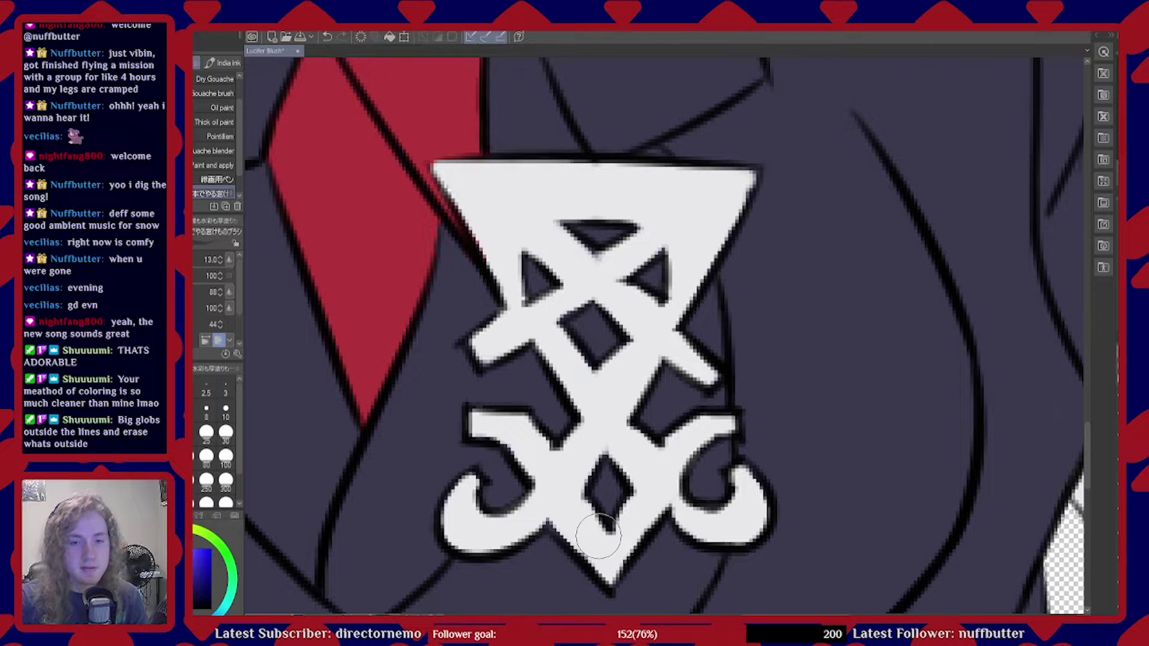
# Examine the edges and cut-outs of the white chest emblem up close for remaining colouring gaps
pyautogui.scroll(-1, 607, 521)
pyautogui.scroll(1, 618, 510)
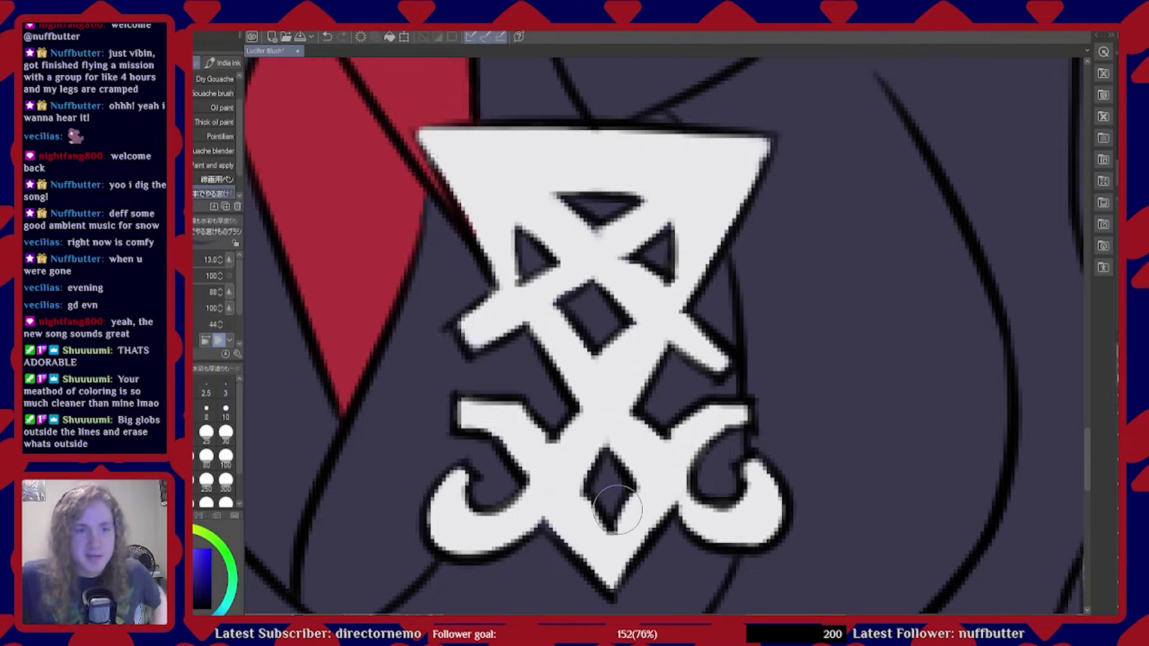
pyautogui.scroll(-1, 618, 510)
pyautogui.scroll(1, 618, 510)
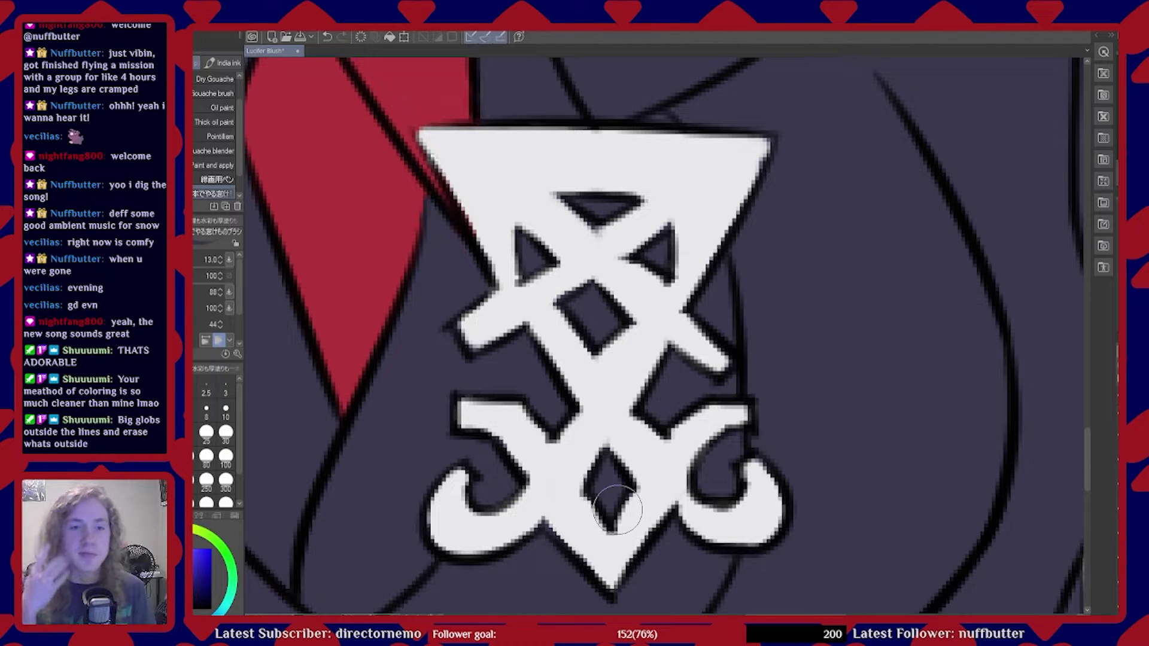
pyautogui.scroll(2, 572, 428)
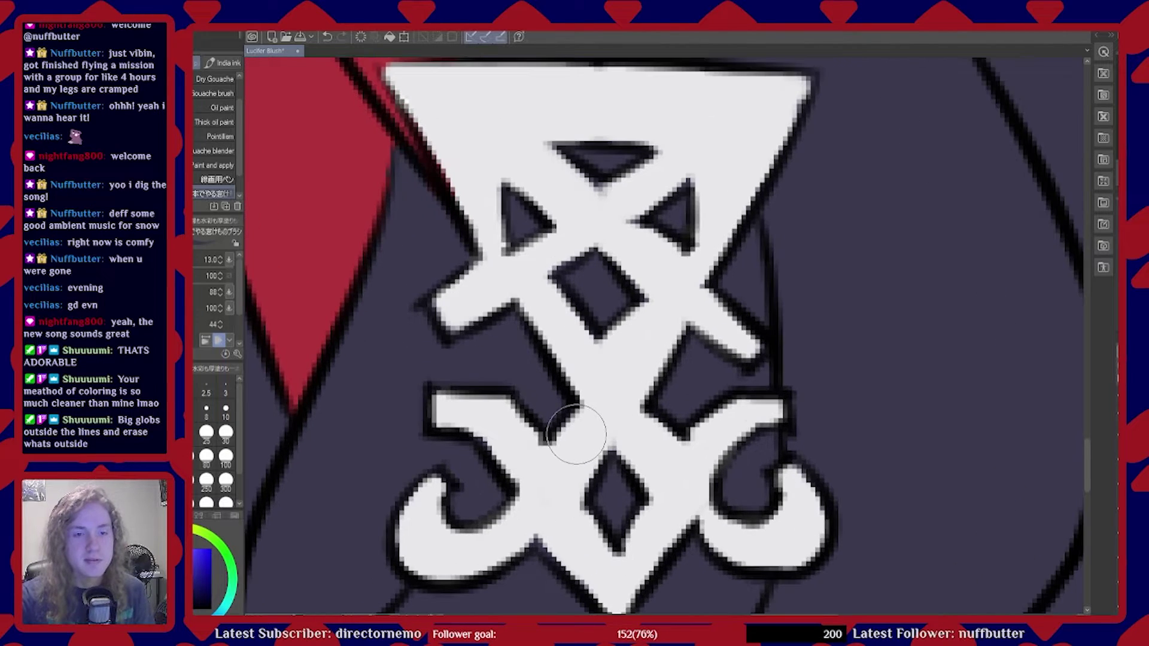
pyautogui.scroll(-3, 575, 434)
pyautogui.scroll(1, 623, 585)
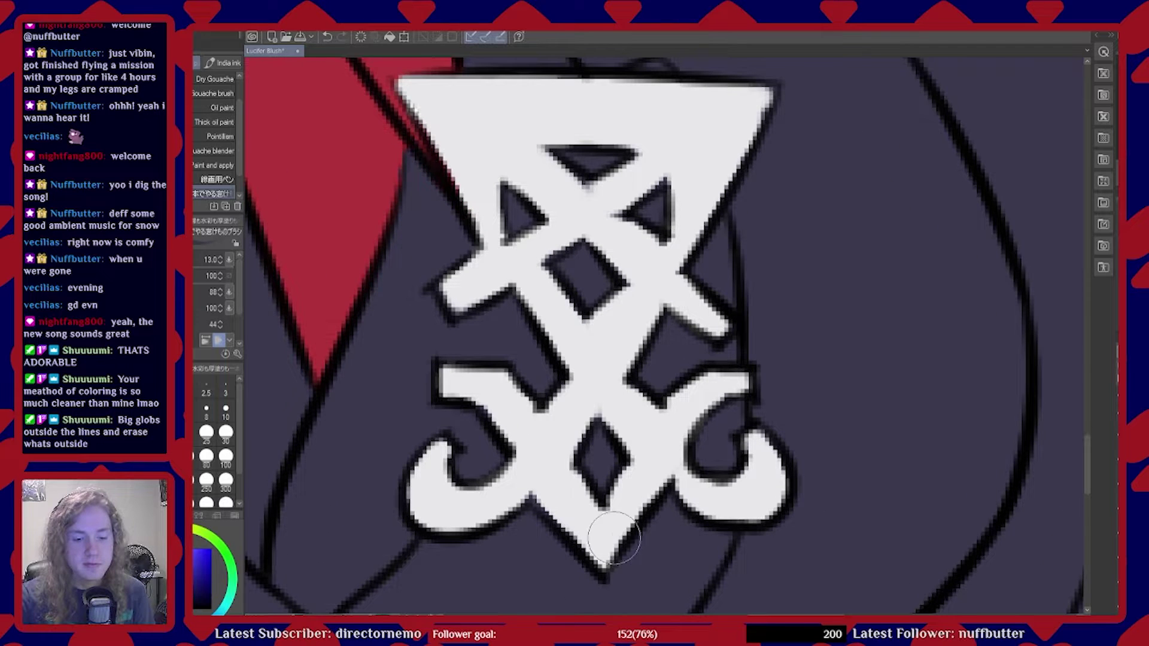
pyautogui.scroll(1, 598, 526)
pyautogui.scroll(-1, 607, 527)
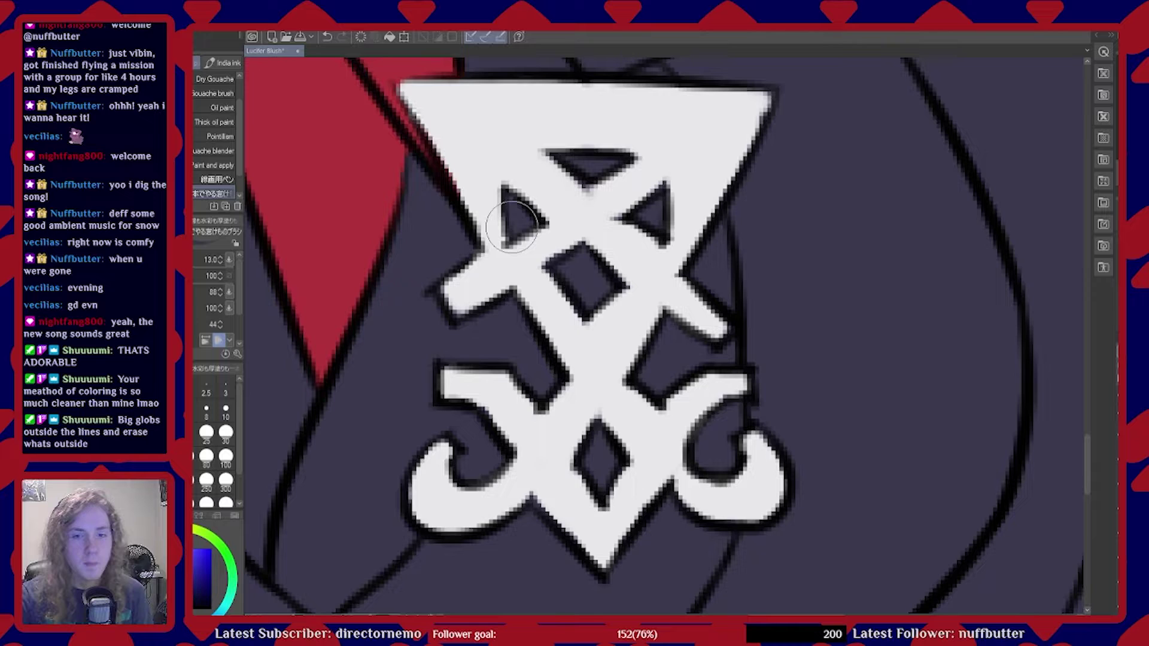
pyautogui.scroll(-4, 676, 488)
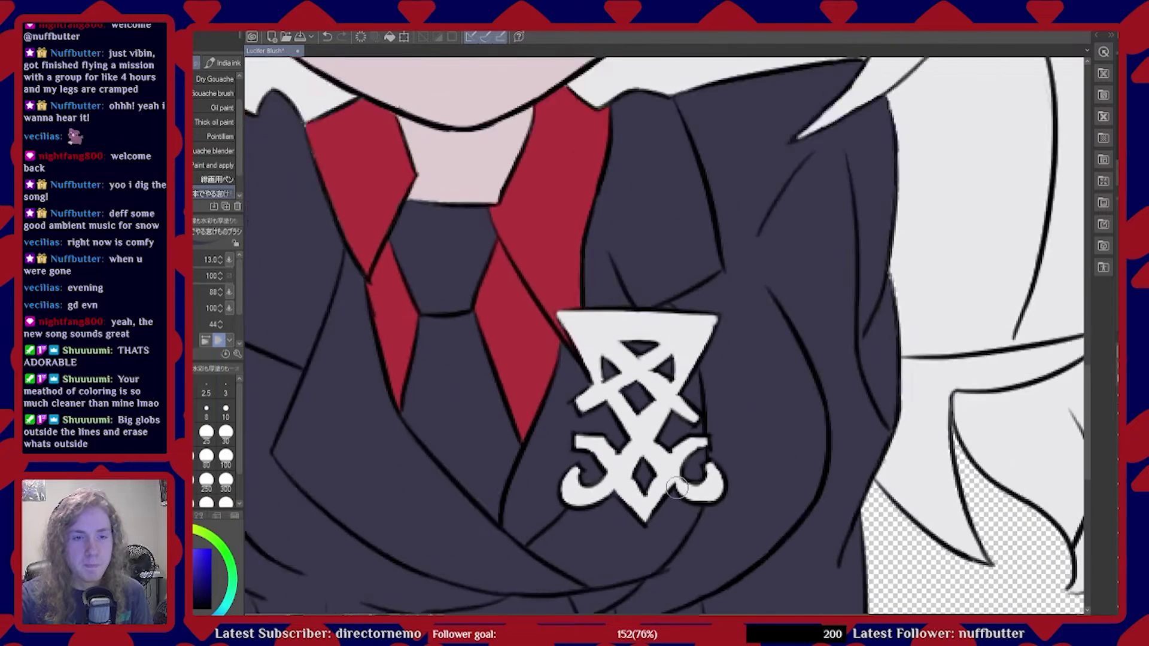
pyautogui.scroll(-6, 677, 488)
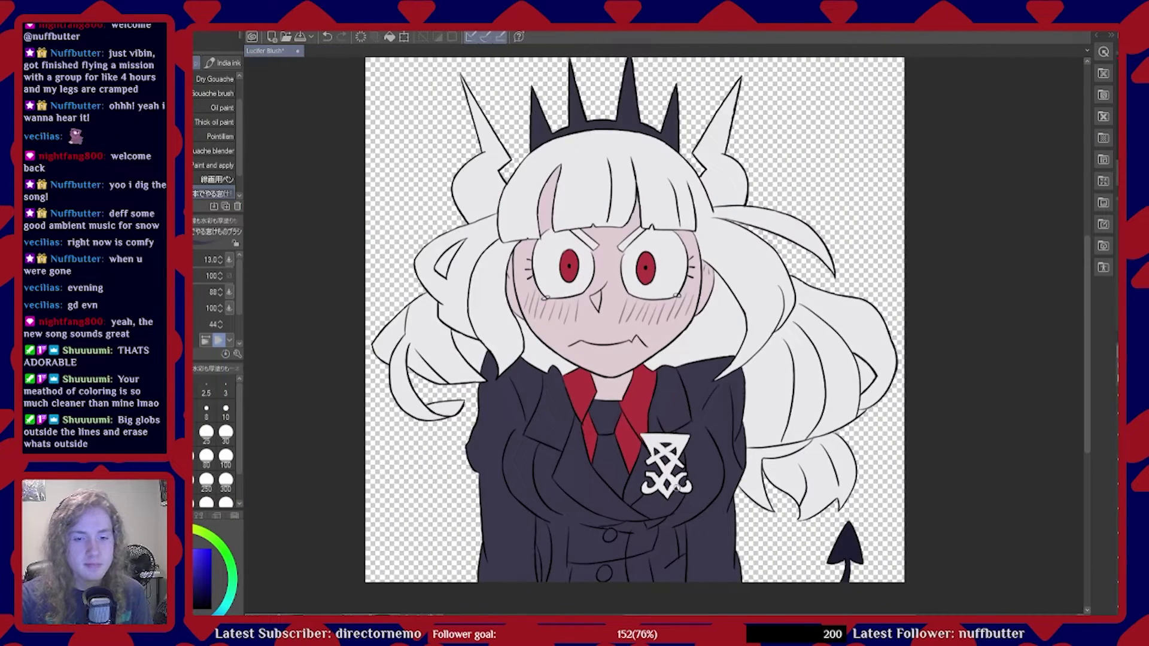
# Inspect the dark jacket's lower front, buttons, both sleeve outlines and right shoulder for pale gaps along the line art
pyautogui.scroll(5, 562, 539)
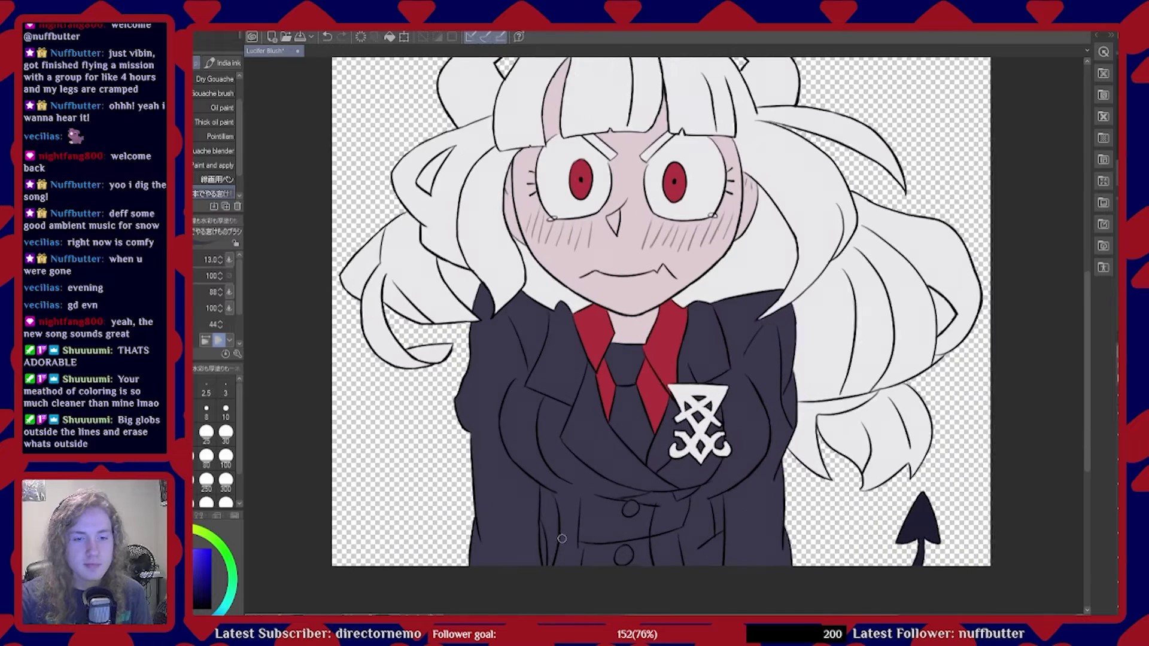
pyautogui.scroll(5, 562, 539)
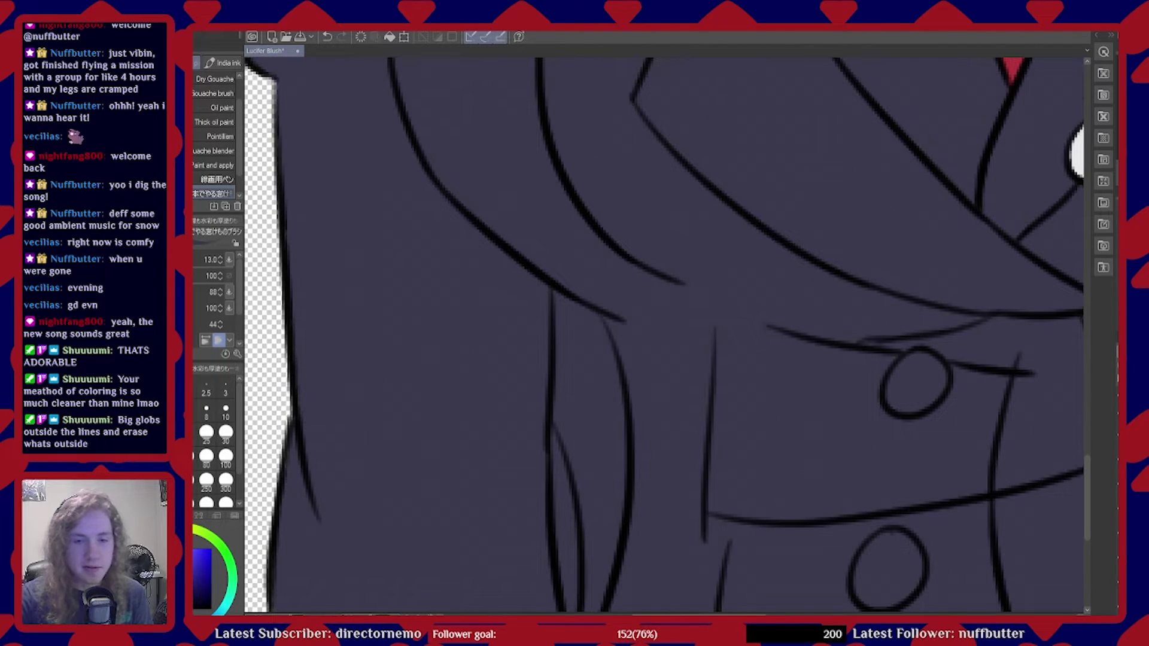
pyautogui.moveTo(677, 614); pyautogui.dragTo(751, 614)
pyautogui.hscroll(5, 777, 613)
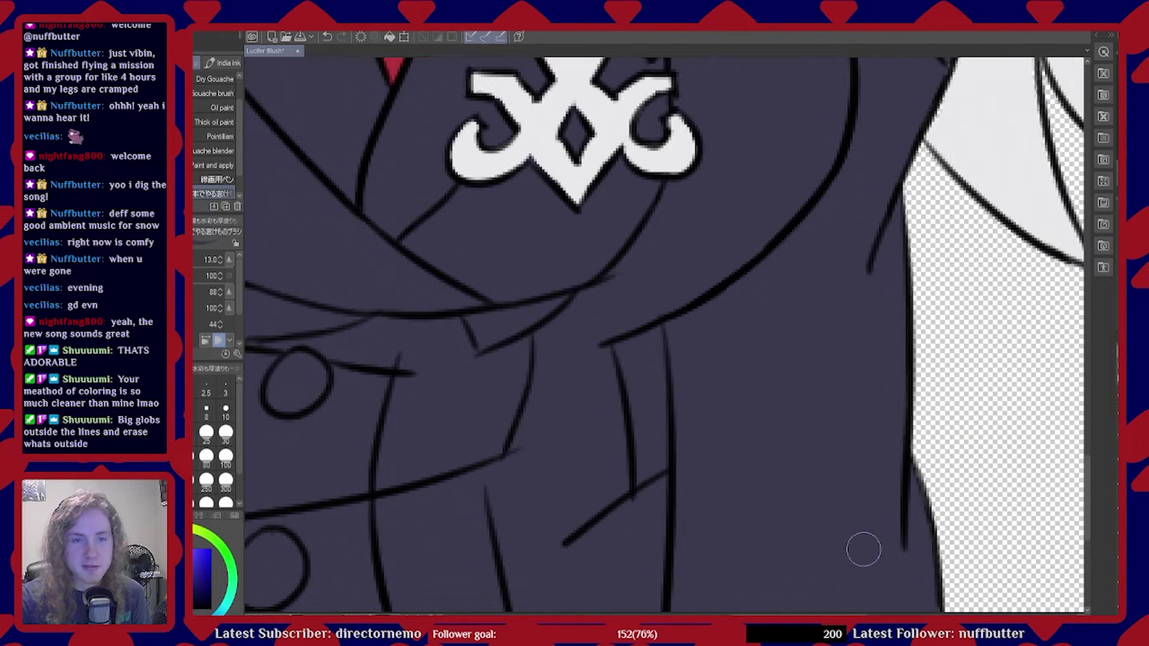
pyautogui.scroll(-5, 859, 590)
pyautogui.scroll(5, 880, 213)
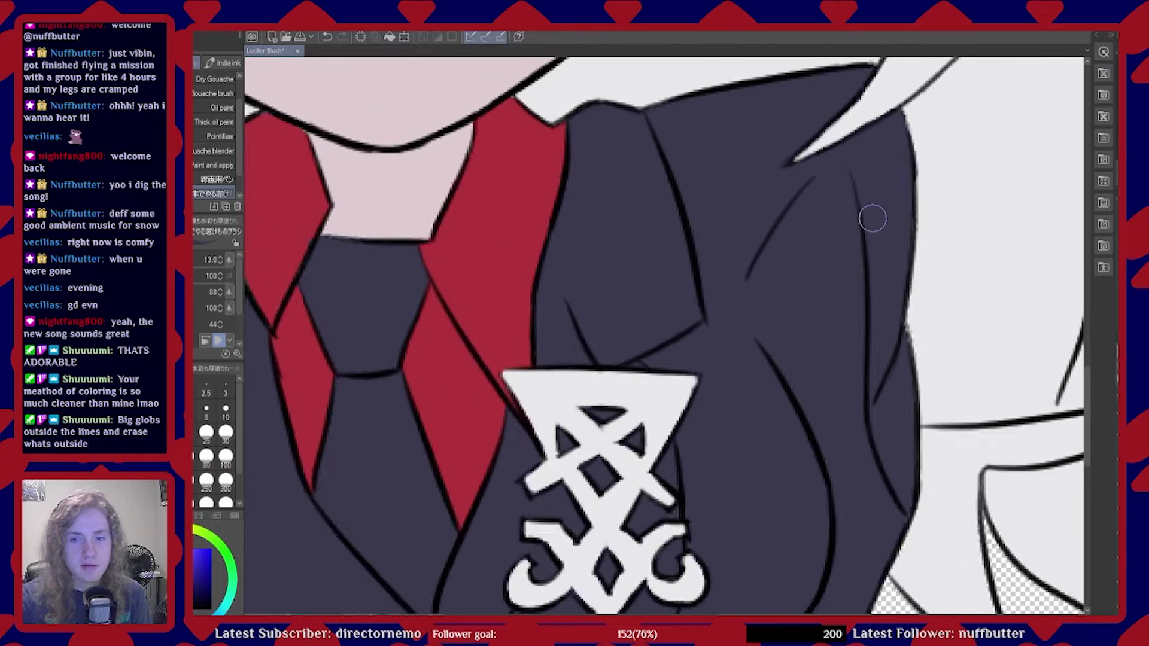
pyautogui.scroll(2, 871, 219)
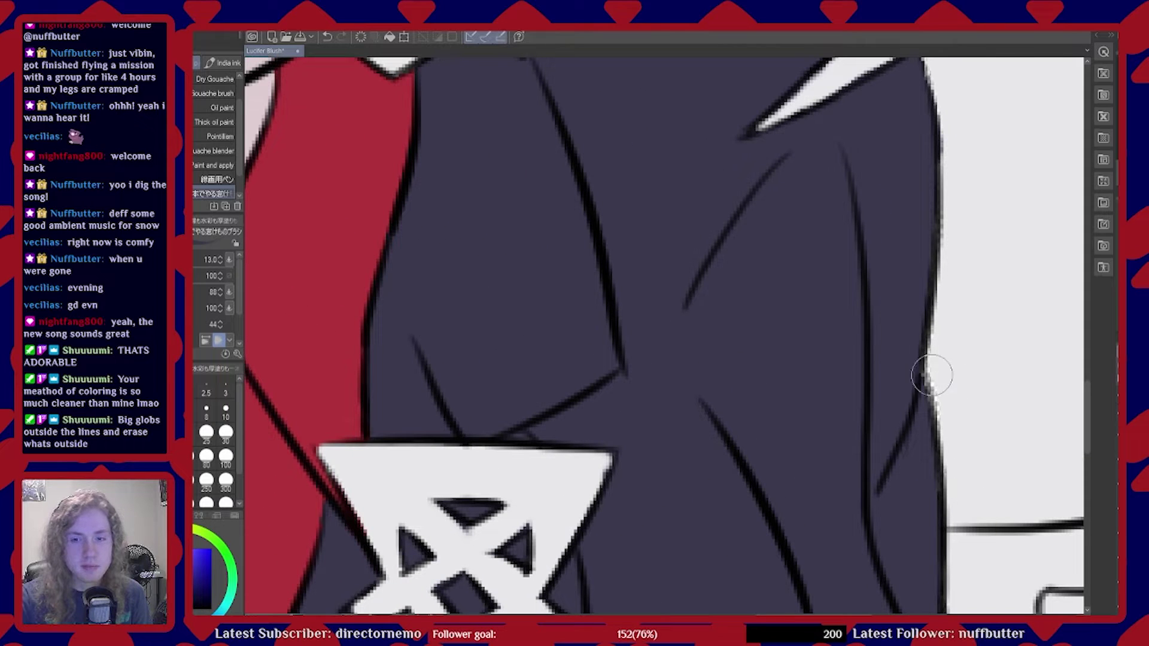
pyautogui.scroll(-4, 781, 419)
pyautogui.scroll(5, 757, 248)
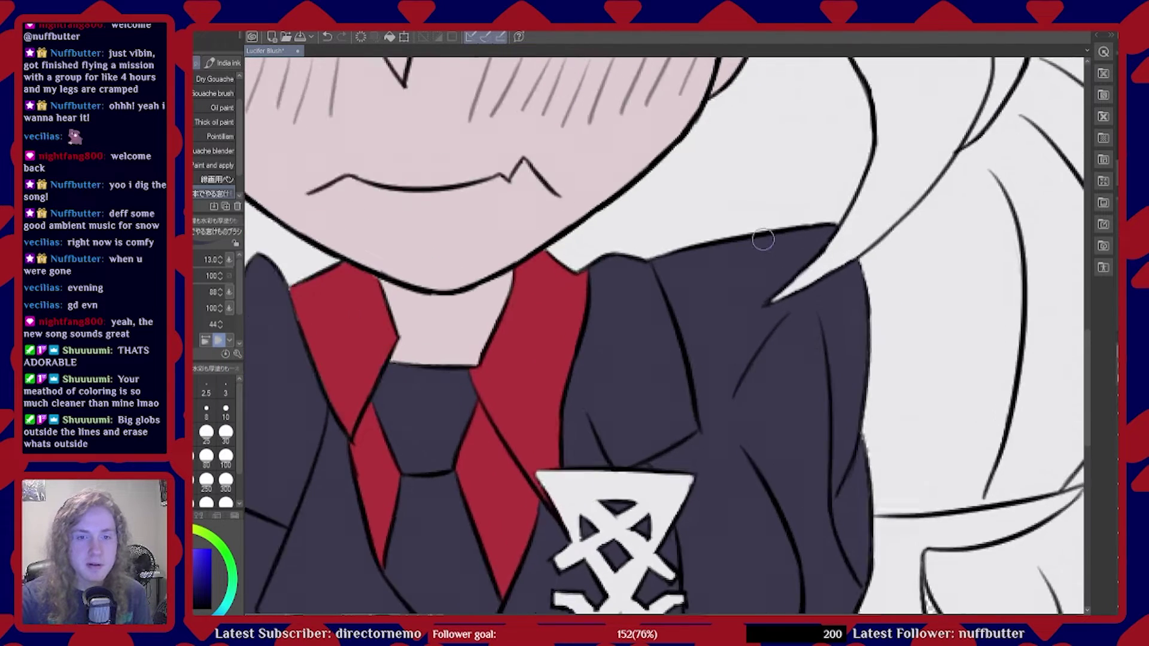
# Brush the jacket's dark purple into the pale gaps along the right shoulder's upper outline, beside the pointed hair lock
pyautogui.scroll(1, 758, 249)
pyautogui.scroll(3, 892, 277)
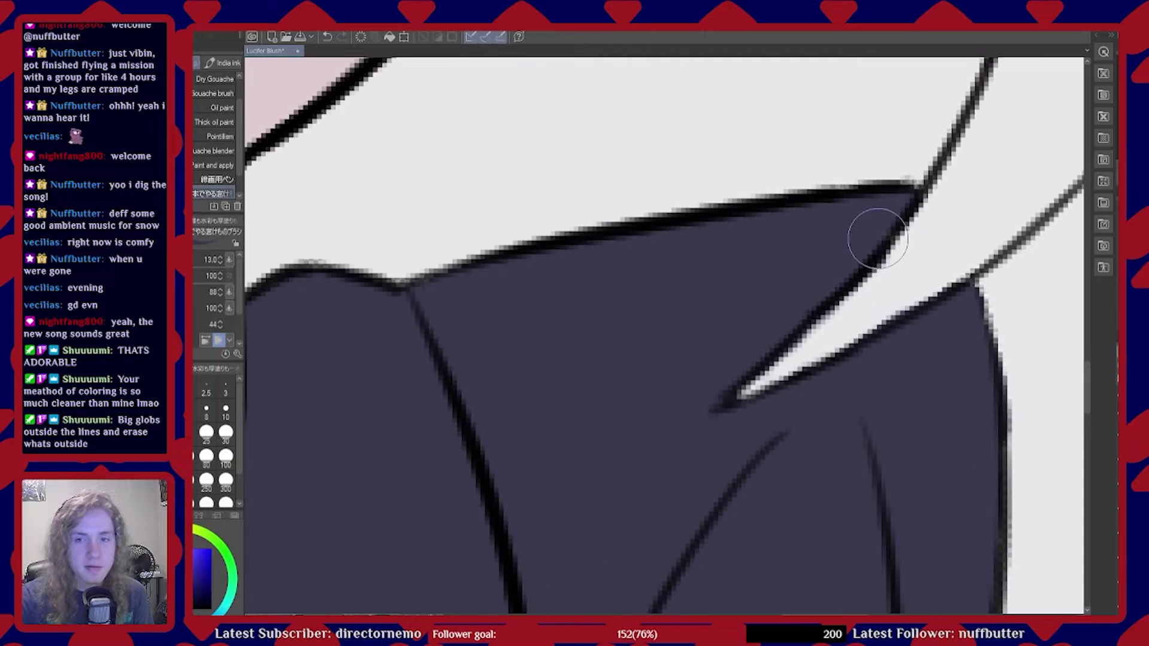
pyautogui.scroll(3, 873, 227)
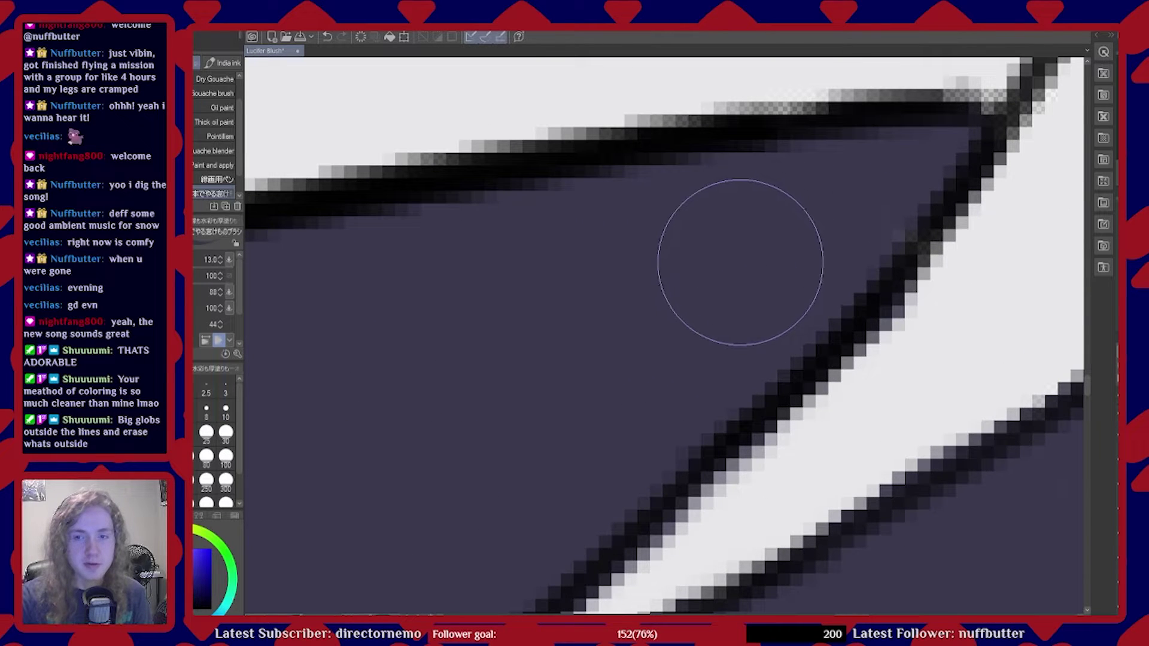
pyautogui.press('alt')
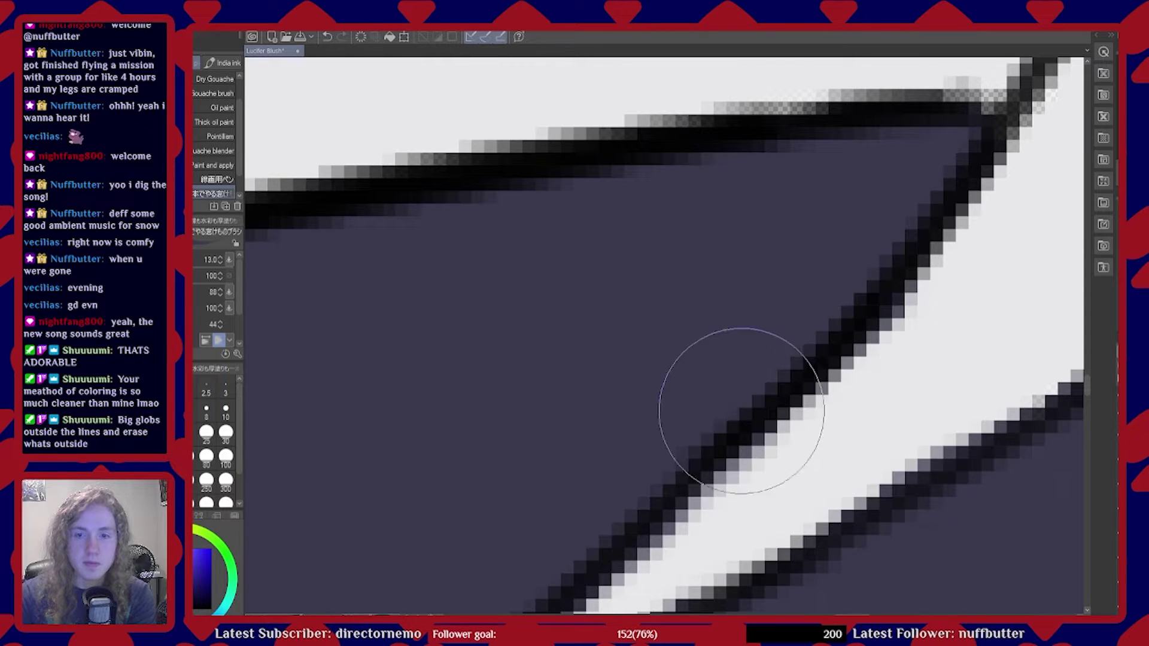
pyautogui.moveTo(955, 134)
pyautogui.mouseDown()
pyautogui.moveTo(897, 102)
pyautogui.moveTo(590, 128)
pyautogui.moveTo(367, 213)
pyautogui.mouseUp()
pyautogui.scroll(-4, 632, 419)
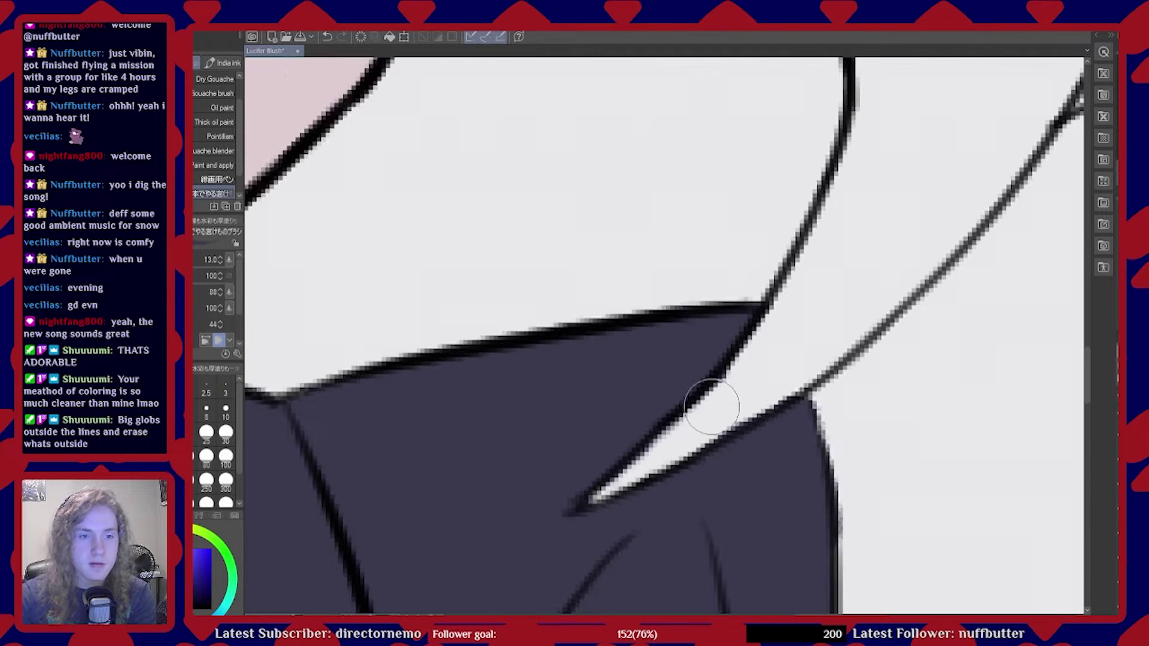
pyautogui.scroll(2, 446, 374)
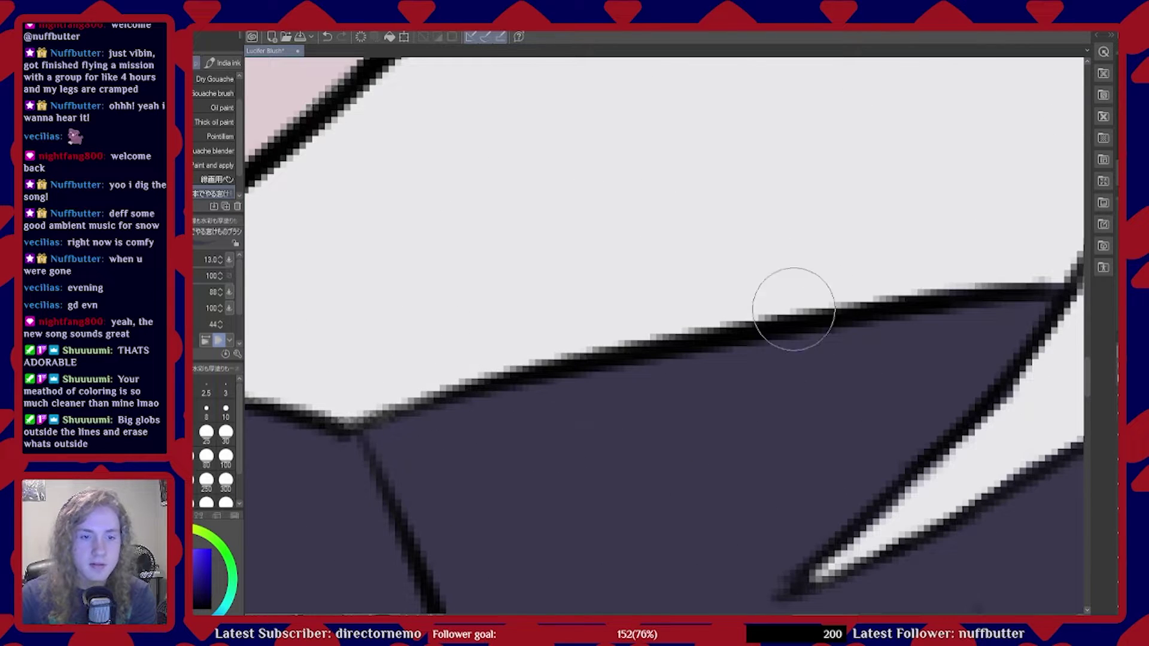
# Try a dark purple brush stroke on the left red collar flap and undo it
pyautogui.scroll(-4, 333, 399)
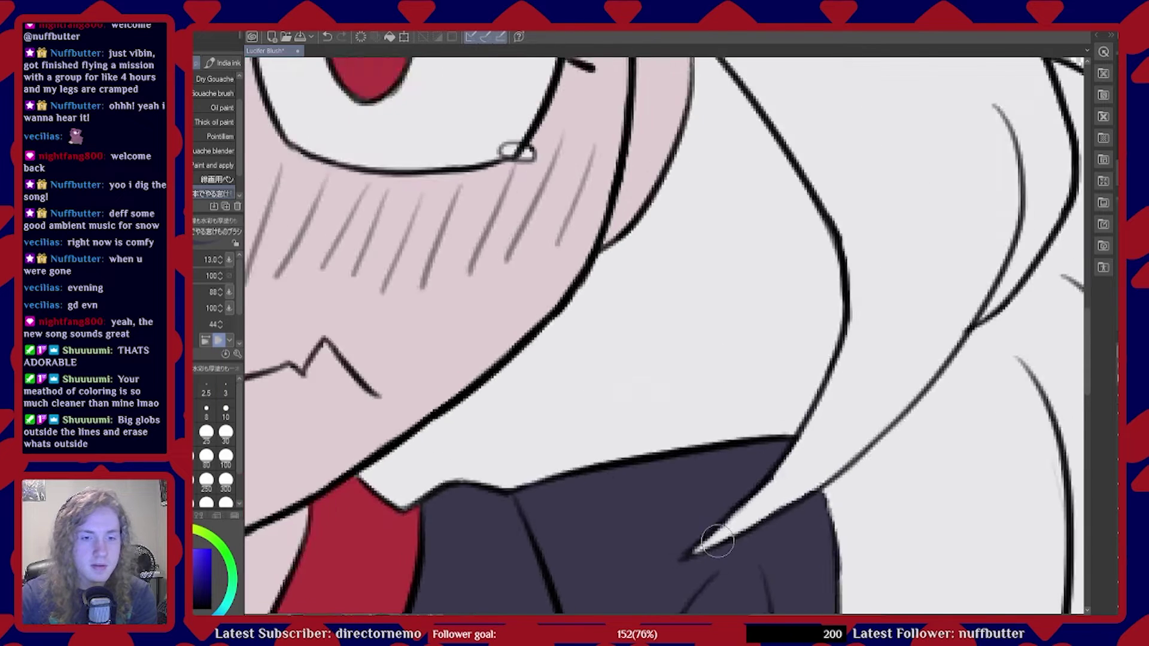
pyautogui.scroll(2, 516, 522)
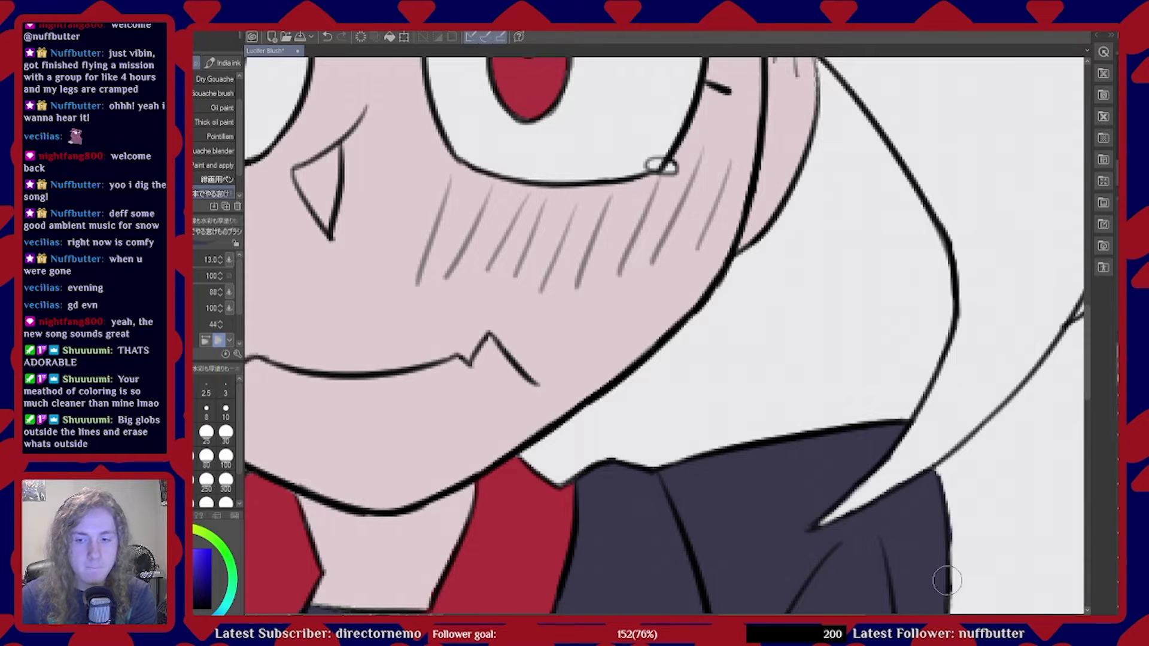
pyautogui.scroll(-5, 749, 361)
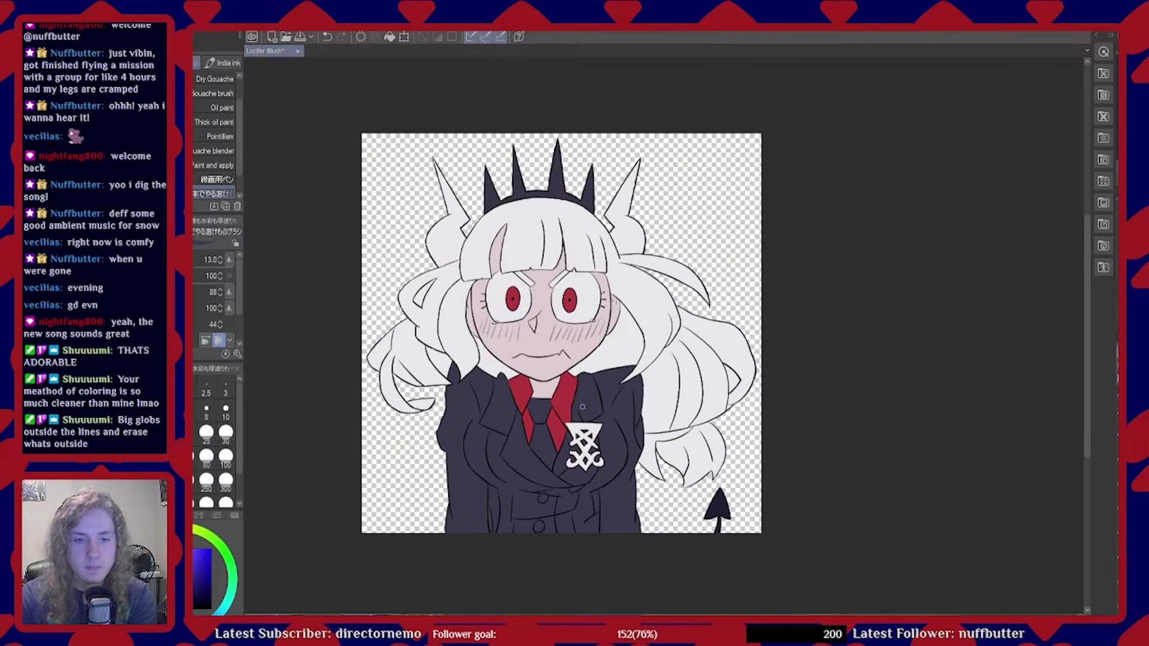
pyautogui.scroll(5, 613, 405)
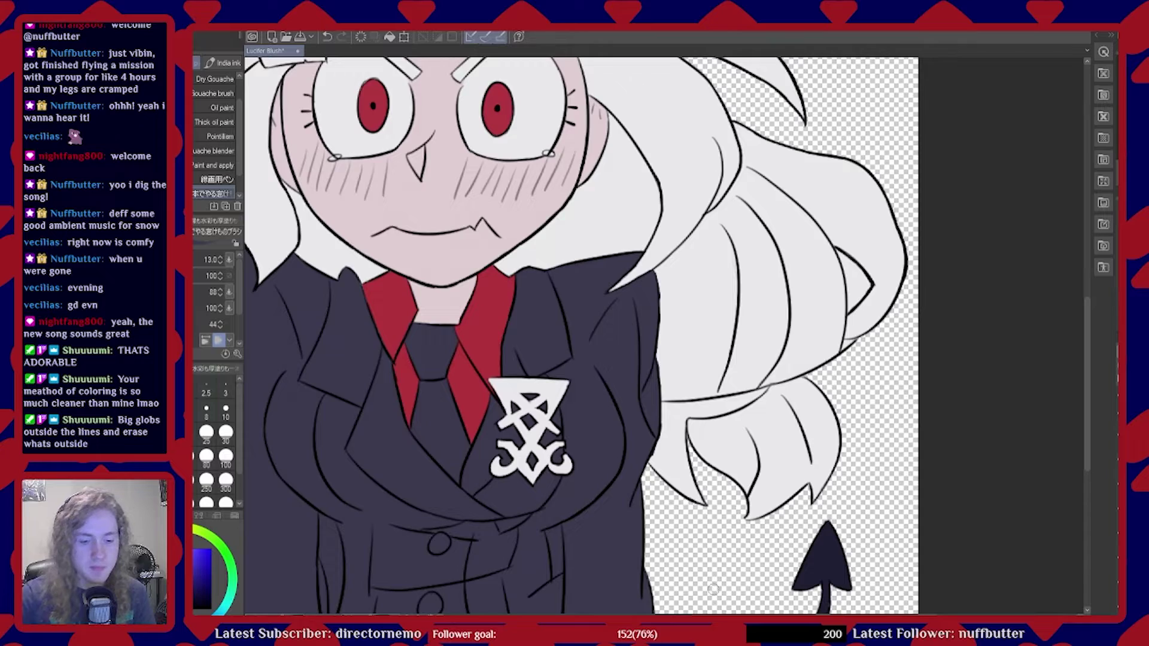
pyautogui.scroll(-2, 636, 557)
pyautogui.scroll(5, 382, 396)
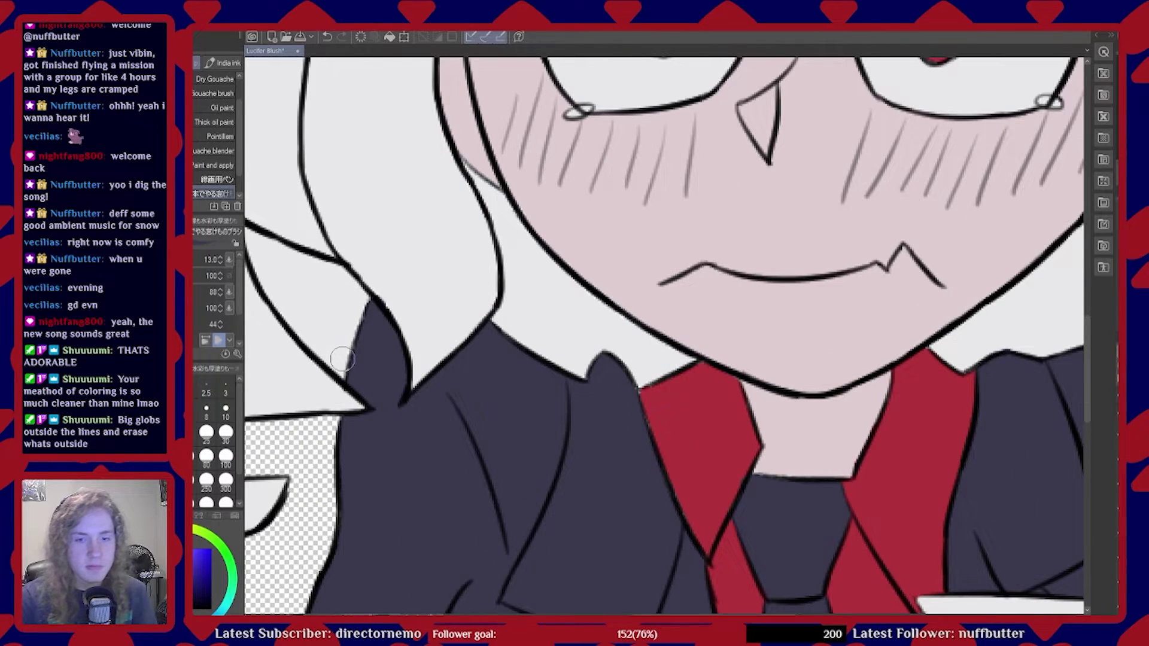
pyautogui.moveTo(676, 407); pyautogui.dragTo(688, 443)
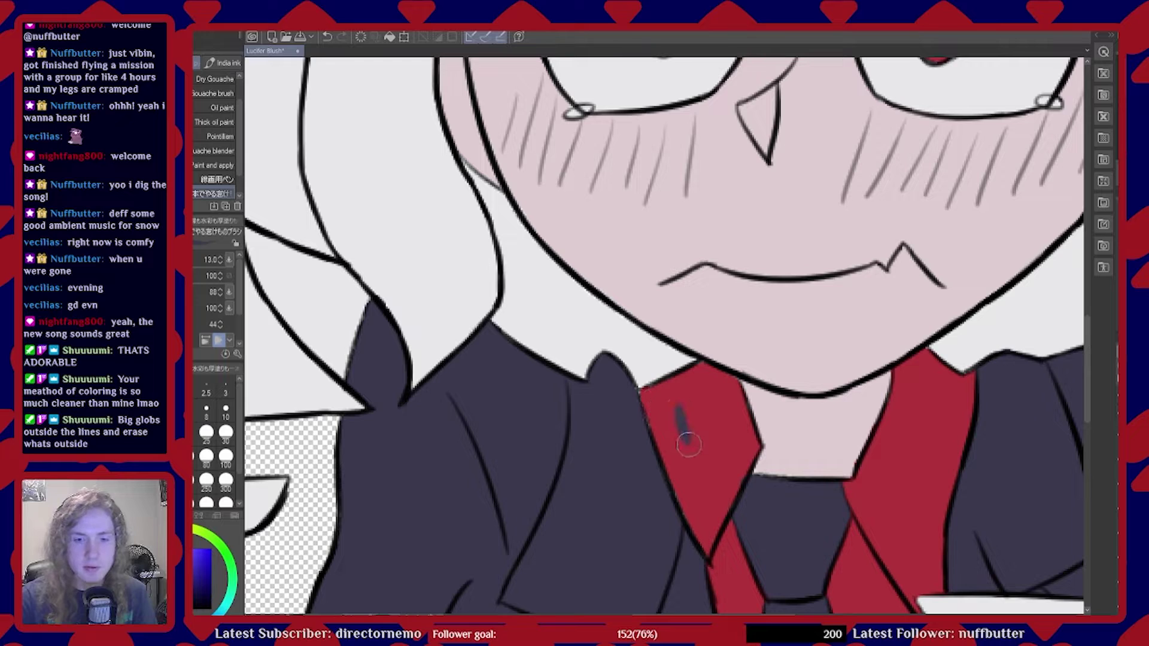
pyautogui.hotkey('ctrl', 'z')
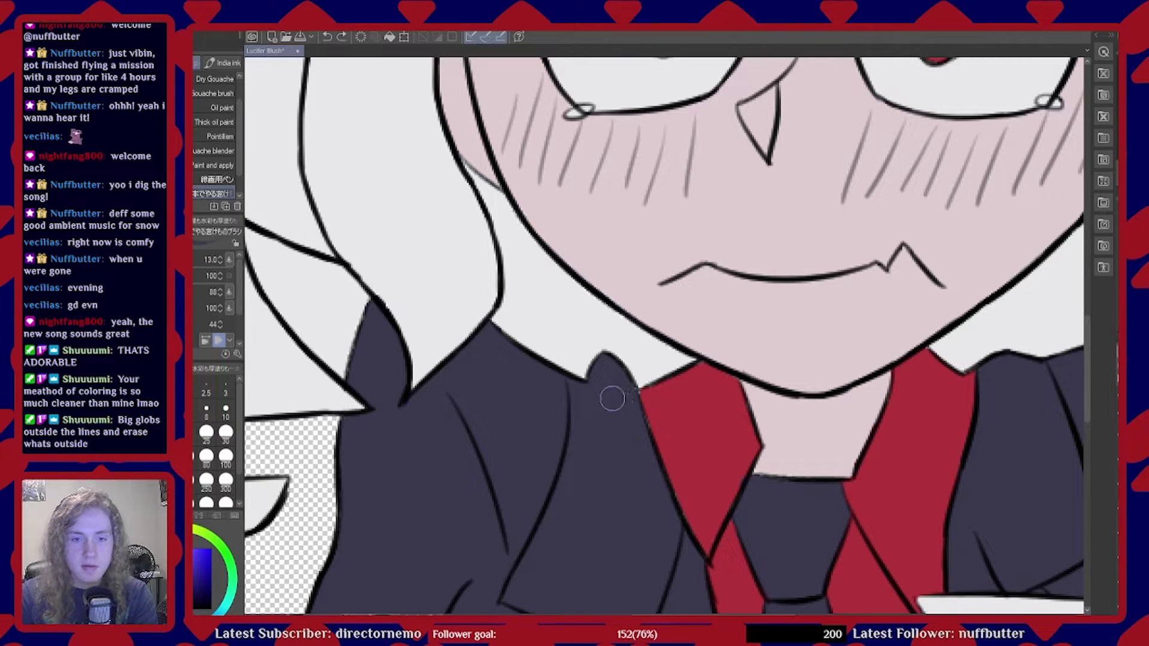
# Sample the collar's red and brush it over the pale gaps along the left collar flap's upper and outer edges
pyautogui.scroll(-5, 527, 386)
pyautogui.scroll(5, 557, 395)
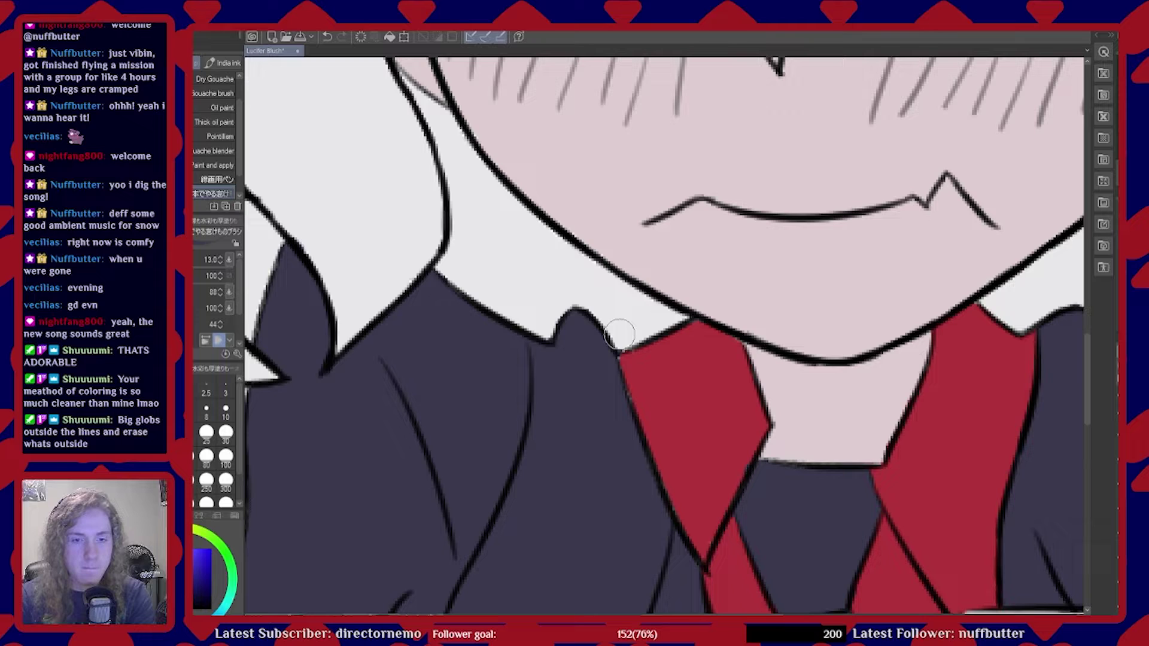
pyautogui.scroll(5, 630, 422)
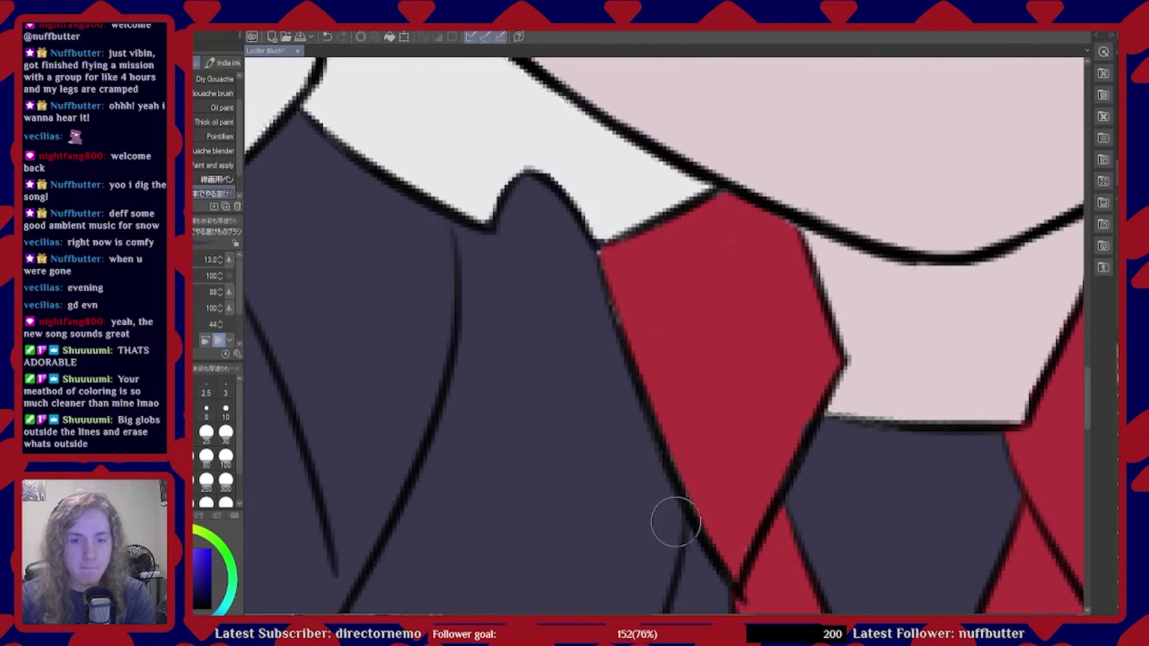
pyautogui.scroll(-1, 736, 444)
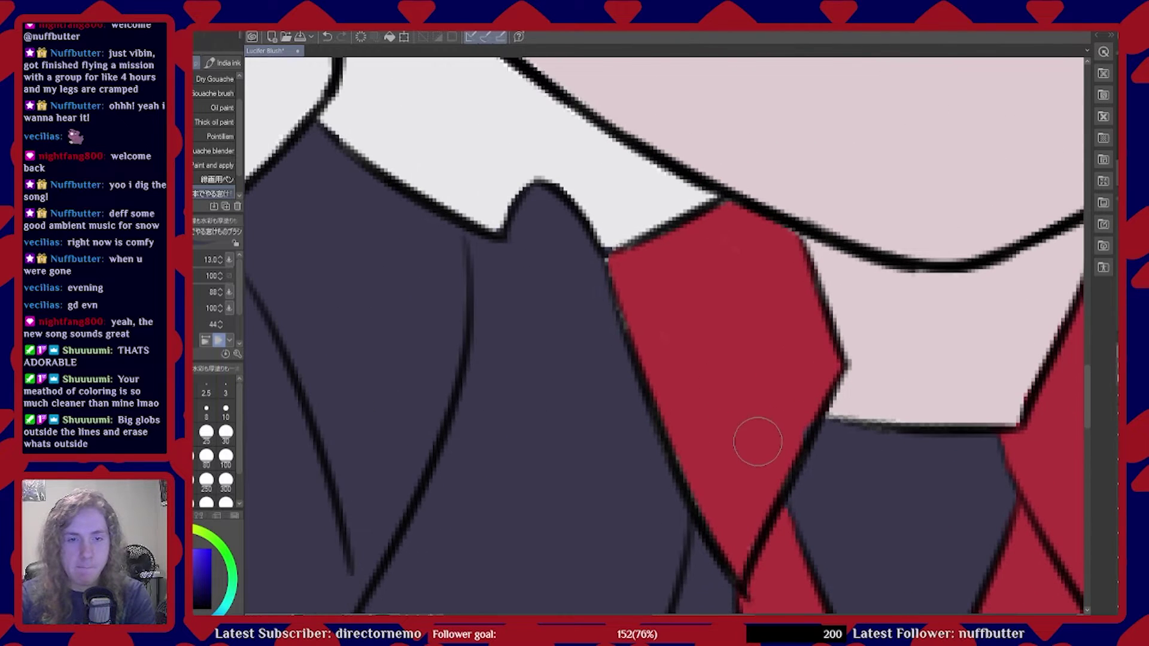
pyautogui.keyDown('alt'); pyautogui.click(709, 339); pyautogui.keyUp('alt')
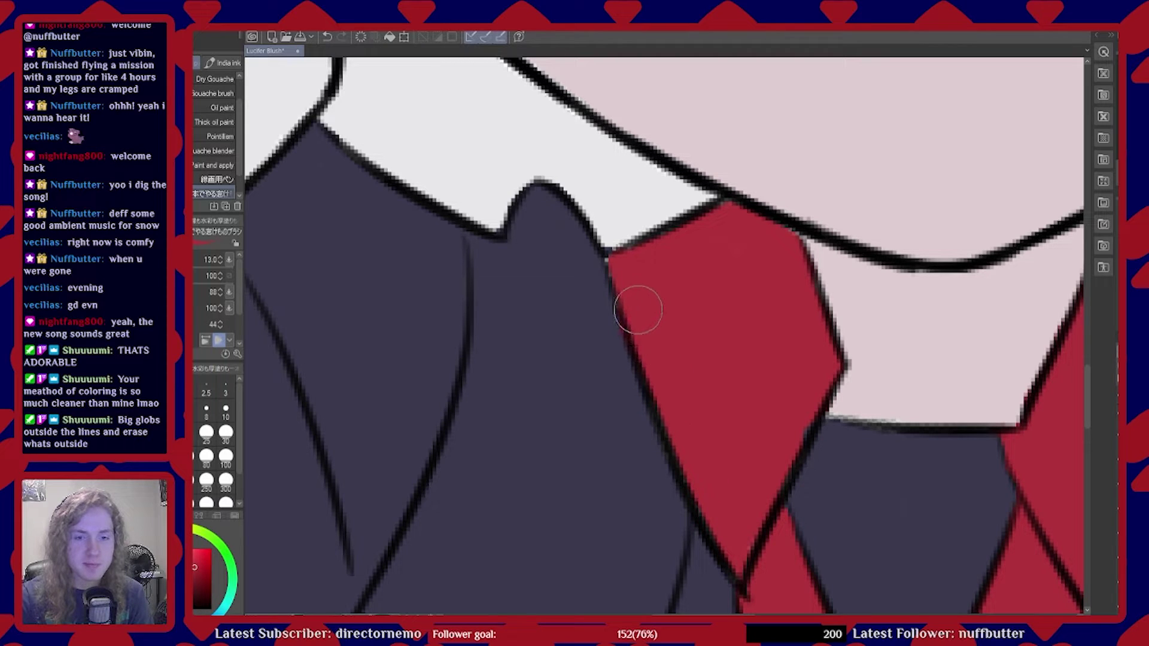
pyautogui.hotkey('ctrl', 'z')
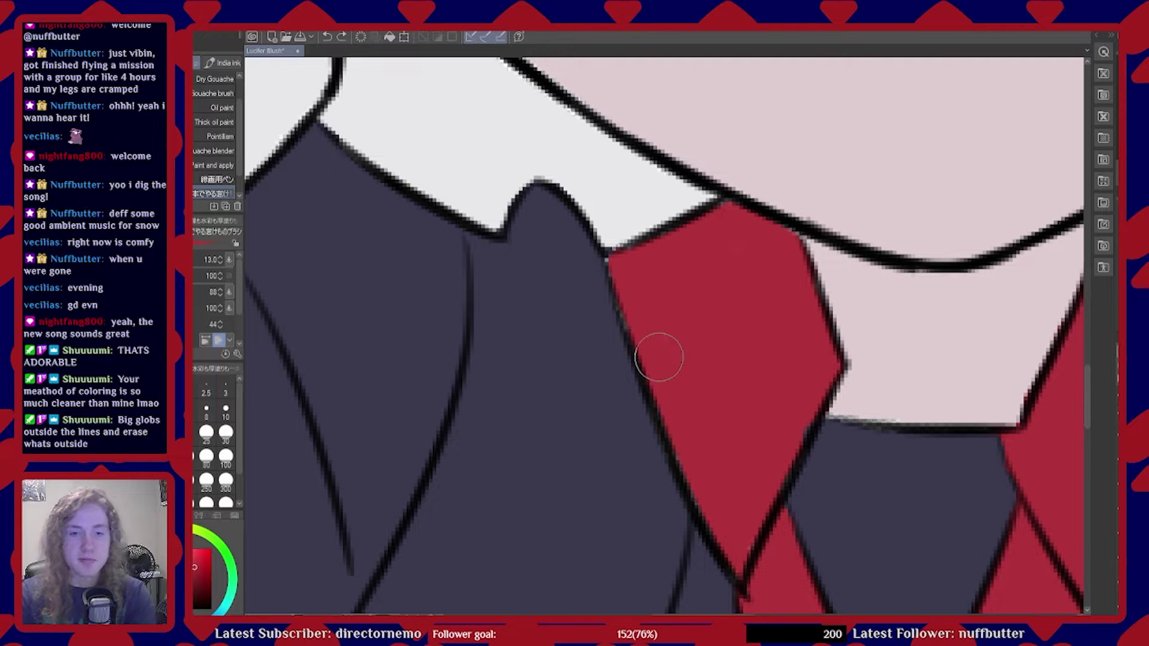
pyautogui.scroll(10, 688, 305)
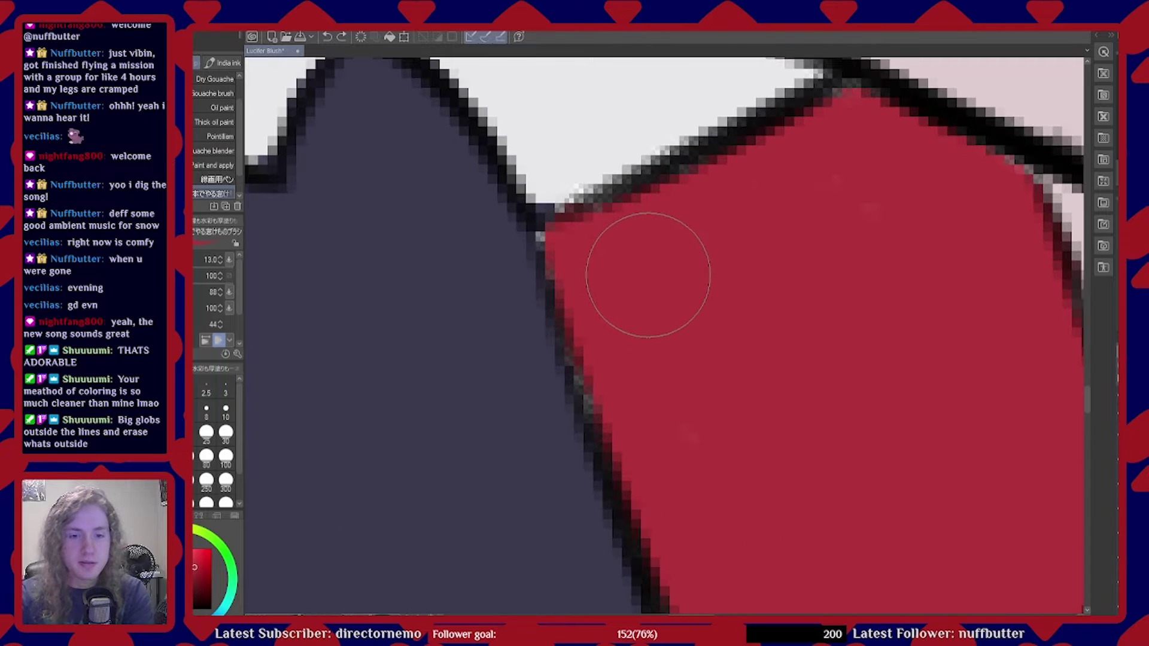
pyautogui.moveTo(661, 429)
pyautogui.mouseDown()
pyautogui.moveTo(705, 424)
pyautogui.moveTo(737, 479)
pyautogui.moveTo(789, 316)
pyautogui.moveTo(753, 516)
pyautogui.moveTo(948, 262)
pyautogui.moveTo(902, 235)
pyautogui.moveTo(863, 258)
pyautogui.moveTo(794, 252)
pyautogui.moveTo(835, 217)
pyautogui.moveTo(731, 251)
pyautogui.moveTo(653, 241)
pyautogui.moveTo(684, 222)
pyautogui.moveTo(638, 238)
pyautogui.moveTo(666, 230)
pyautogui.moveTo(601, 225)
pyautogui.moveTo(721, 159)
pyautogui.moveTo(815, 126)
pyautogui.moveTo(786, 130)
pyautogui.moveTo(801, 119)
pyautogui.moveTo(899, 172)
pyautogui.mouseUp()
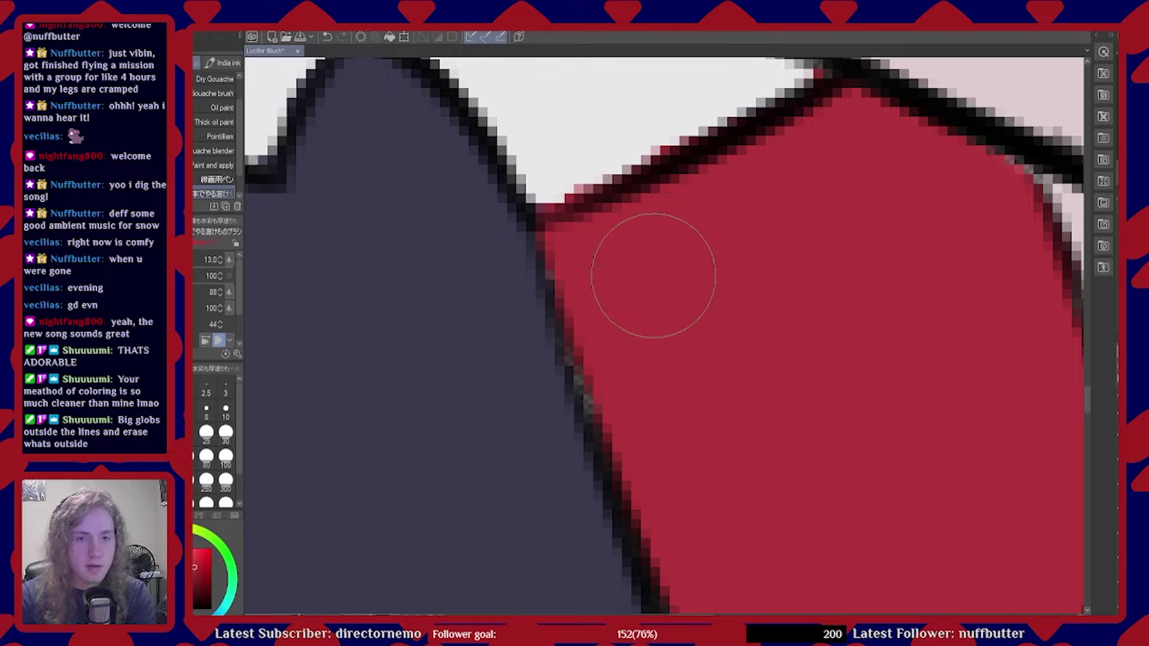
pyautogui.moveTo(589, 266); pyautogui.dragTo(647, 422)
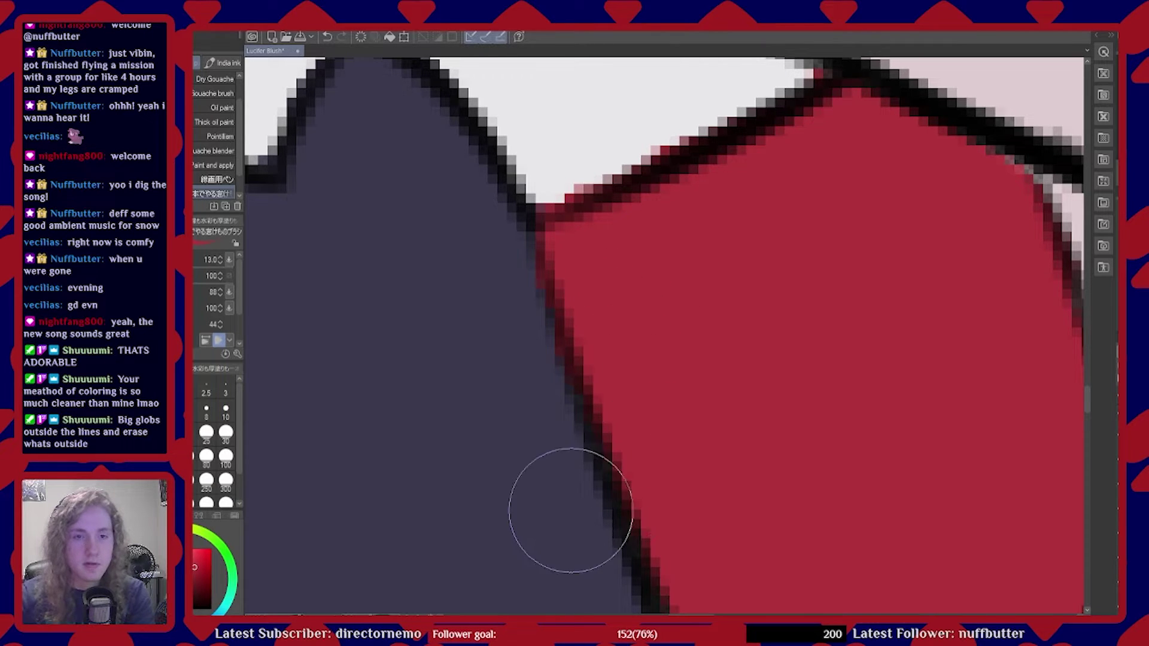
# Brush the collar's red over the pale gaps along the upper edge of the right collar flap
pyautogui.scroll(-3, 448, 317)
pyautogui.scroll(-3, 455, 326)
pyautogui.scroll(5, 652, 349)
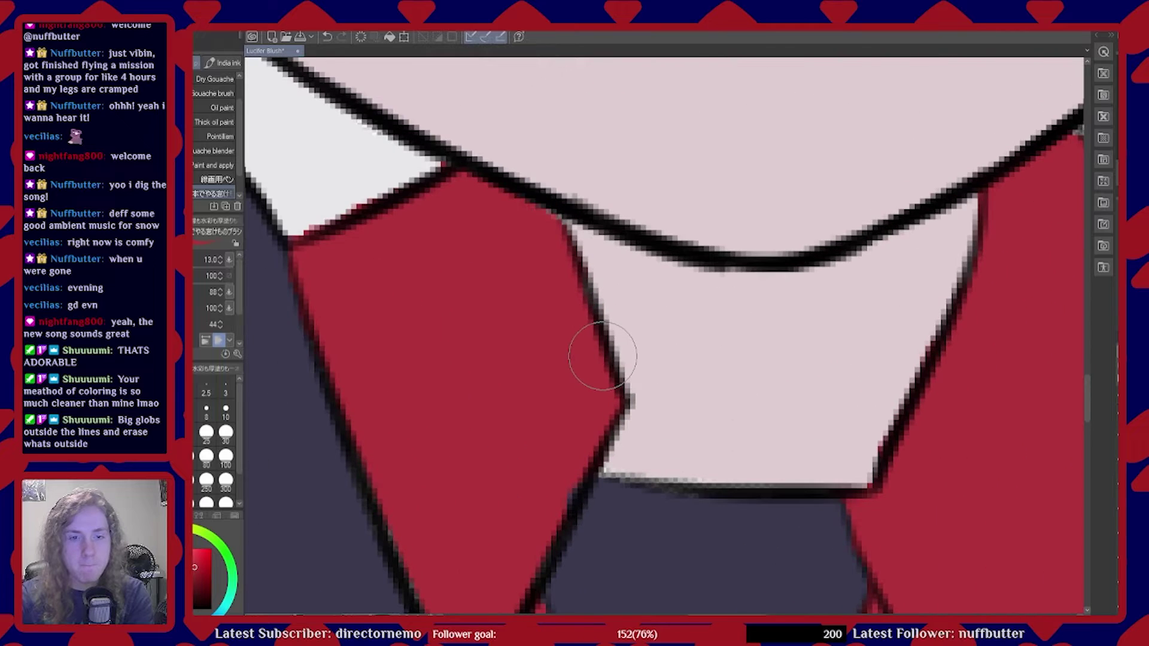
pyautogui.scroll(2, 602, 356)
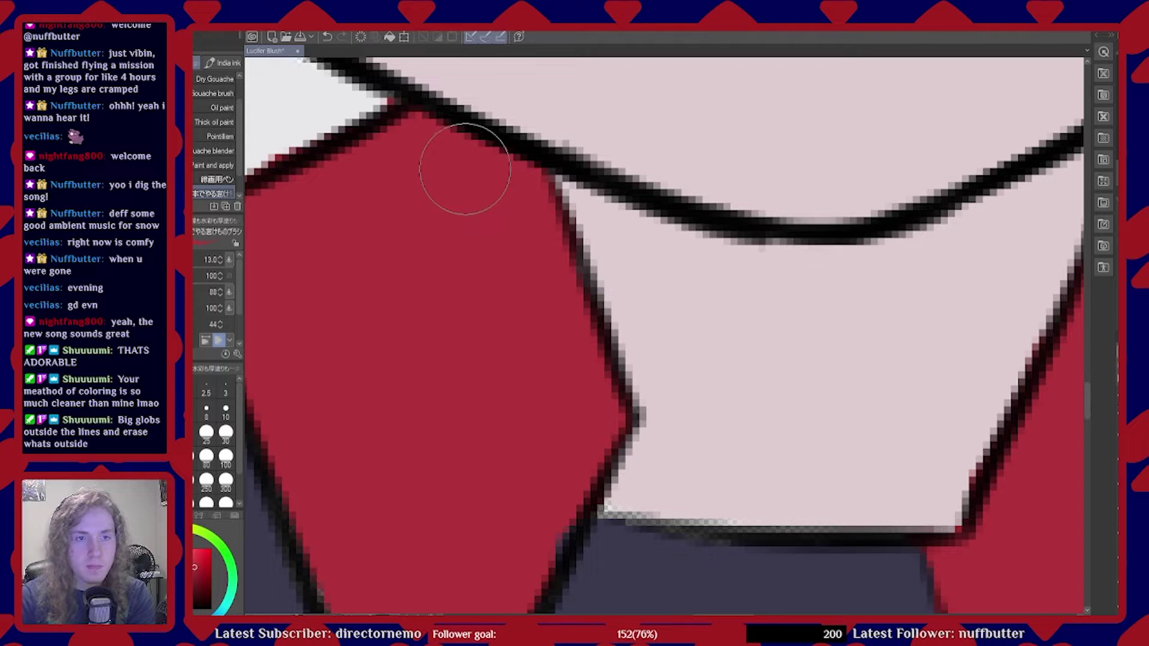
pyautogui.scroll(-4, 570, 159)
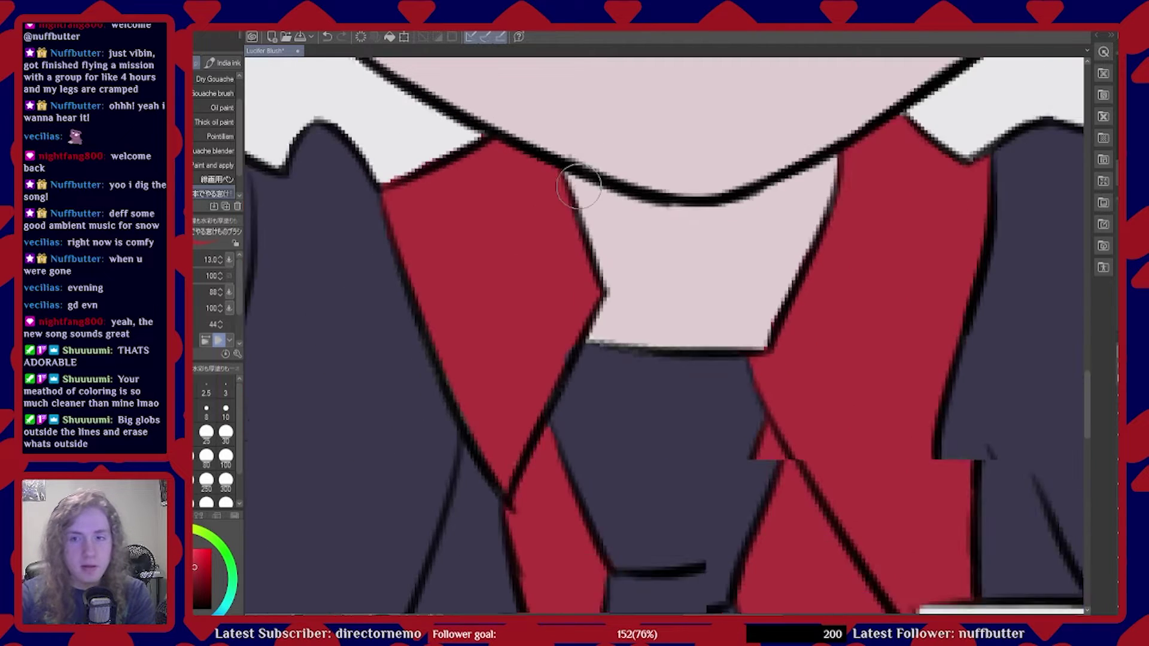
pyautogui.scroll(1, 900, 183)
pyautogui.scroll(5, 772, 263)
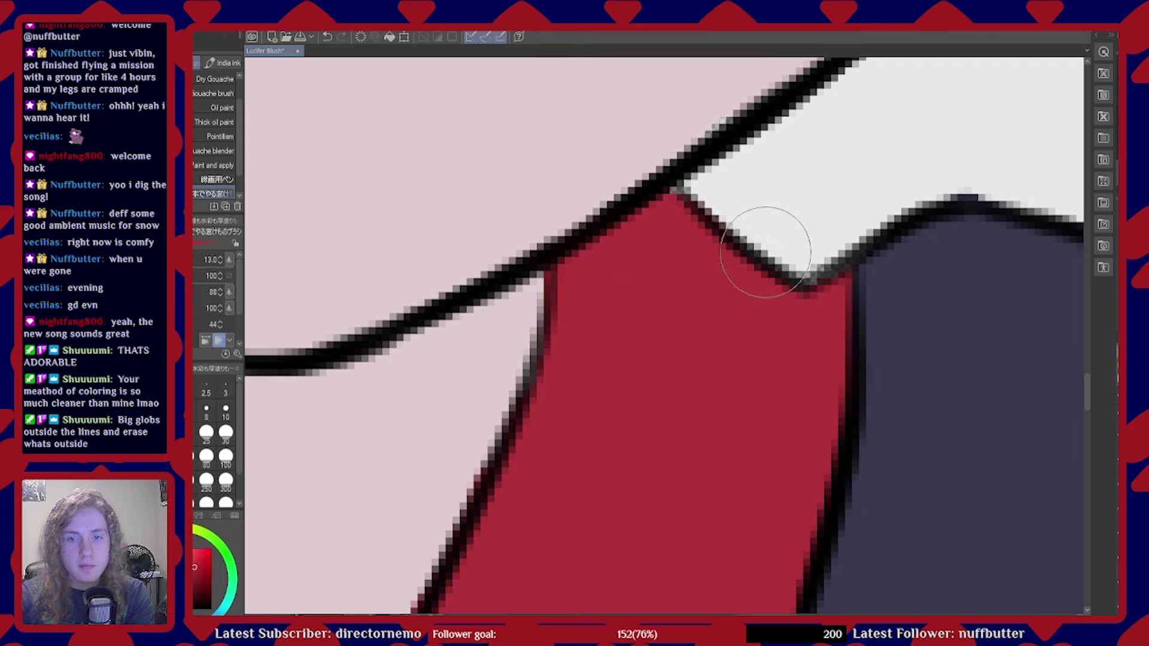
pyautogui.moveTo(798, 283)
pyautogui.mouseDown()
pyautogui.moveTo(808, 252)
pyautogui.moveTo(779, 267)
pyautogui.moveTo(735, 262)
pyautogui.moveTo(692, 226)
pyautogui.mouseUp()
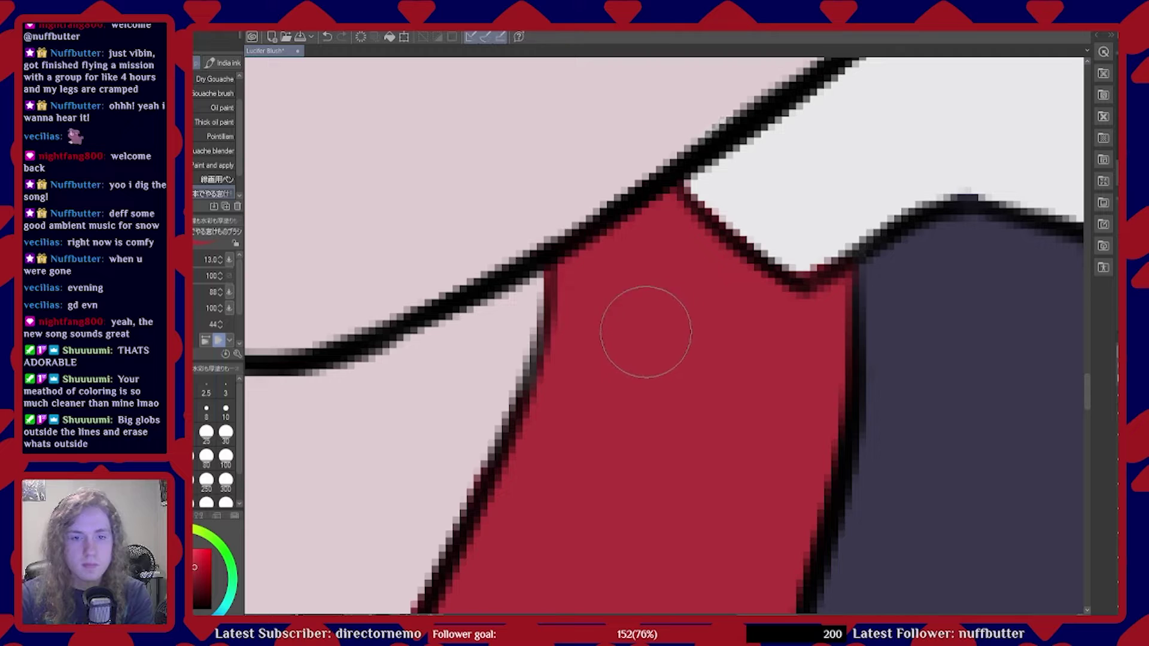
# Inspect the jacket front around the lapels and emblem, and sample the jacket's dark purple from the left lapel
pyautogui.scroll(-10, 609, 335)
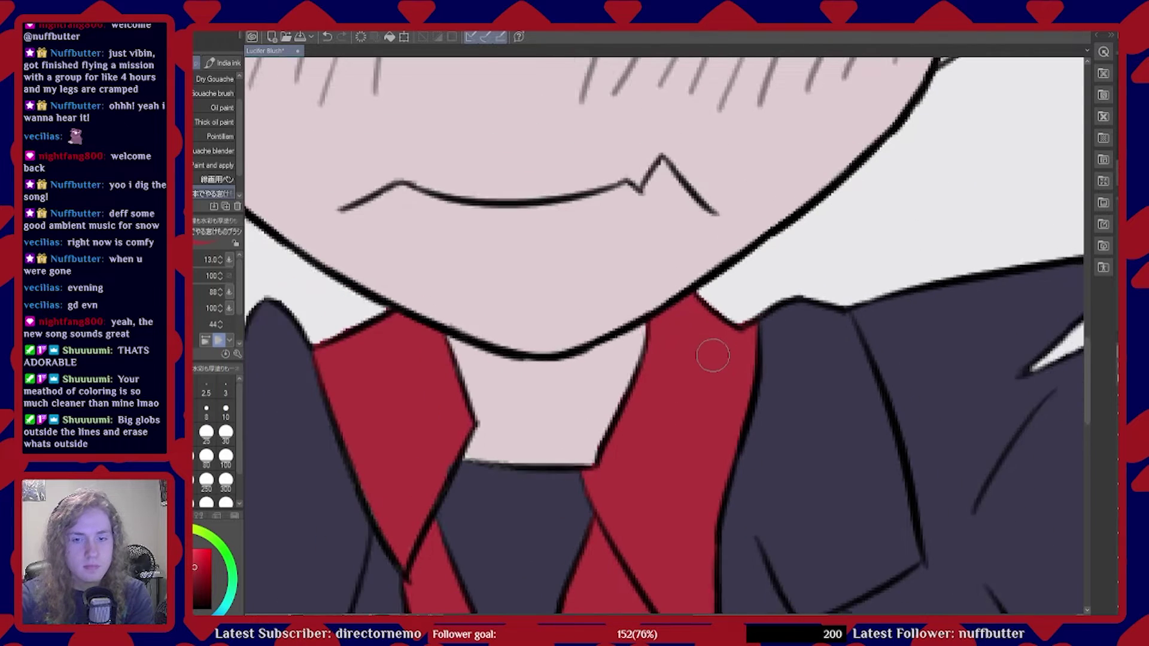
pyautogui.scroll(-4, 659, 392)
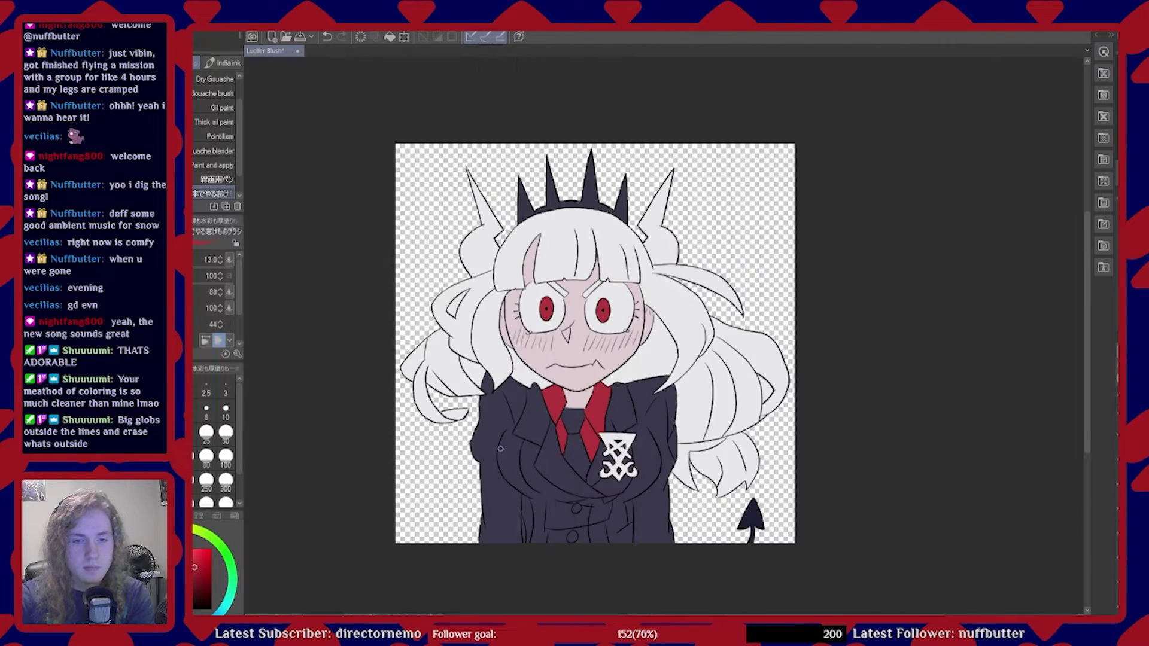
pyautogui.scroll(1, 563, 482)
pyautogui.scroll(6, 562, 483)
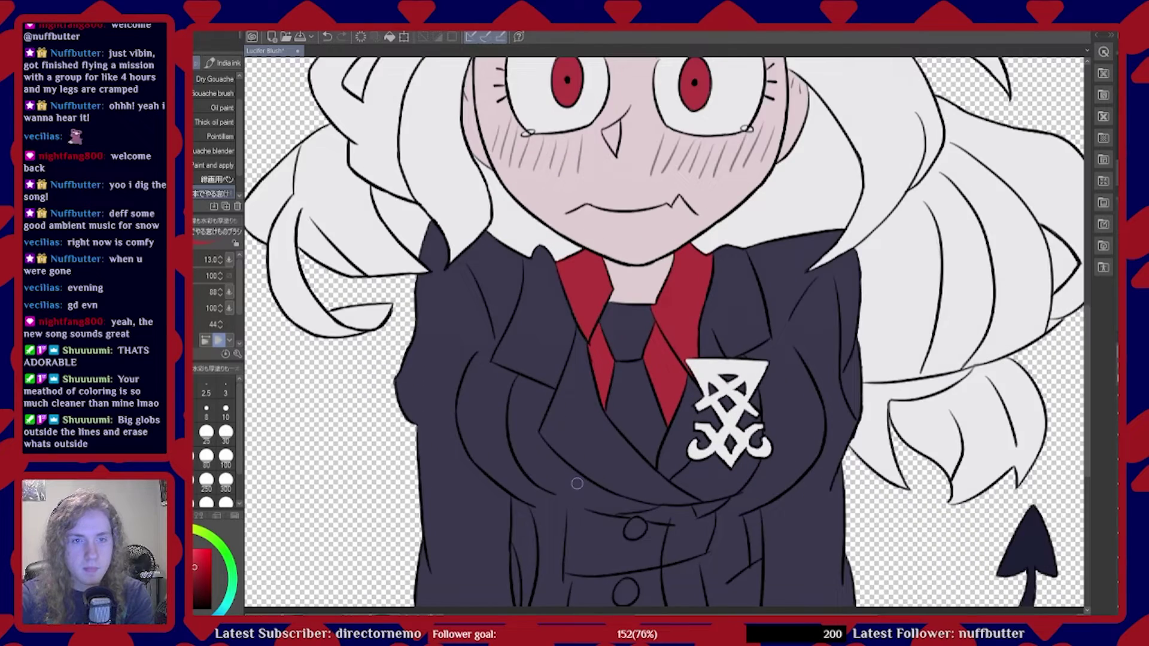
pyautogui.scroll(2, 577, 483)
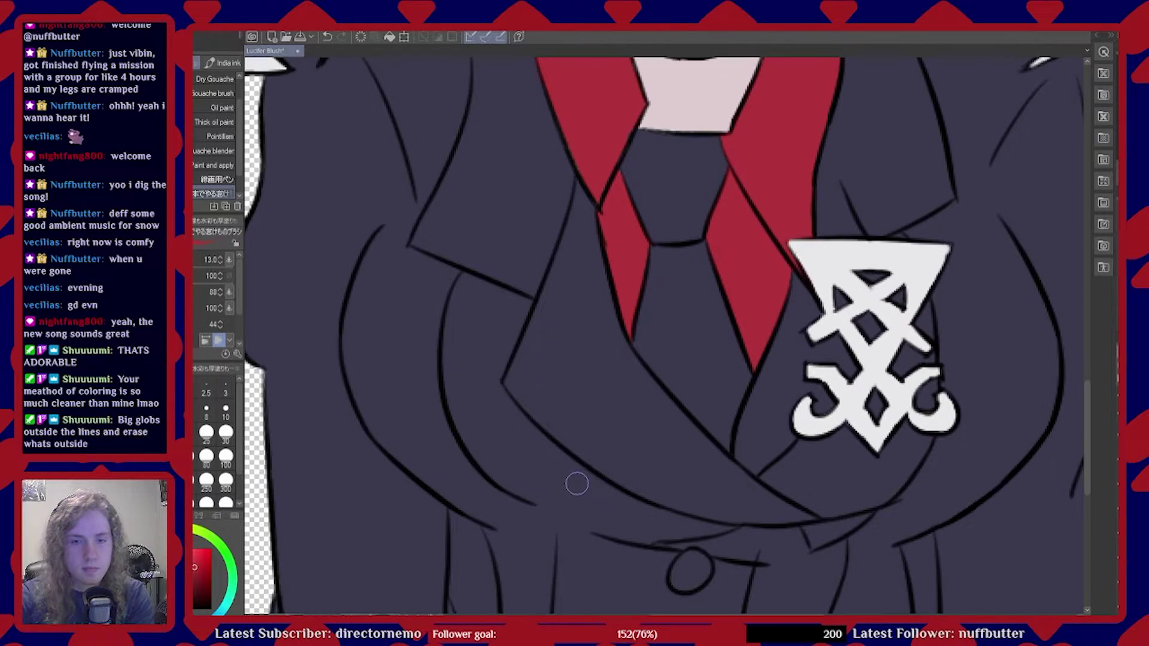
pyautogui.scroll(1, 577, 484)
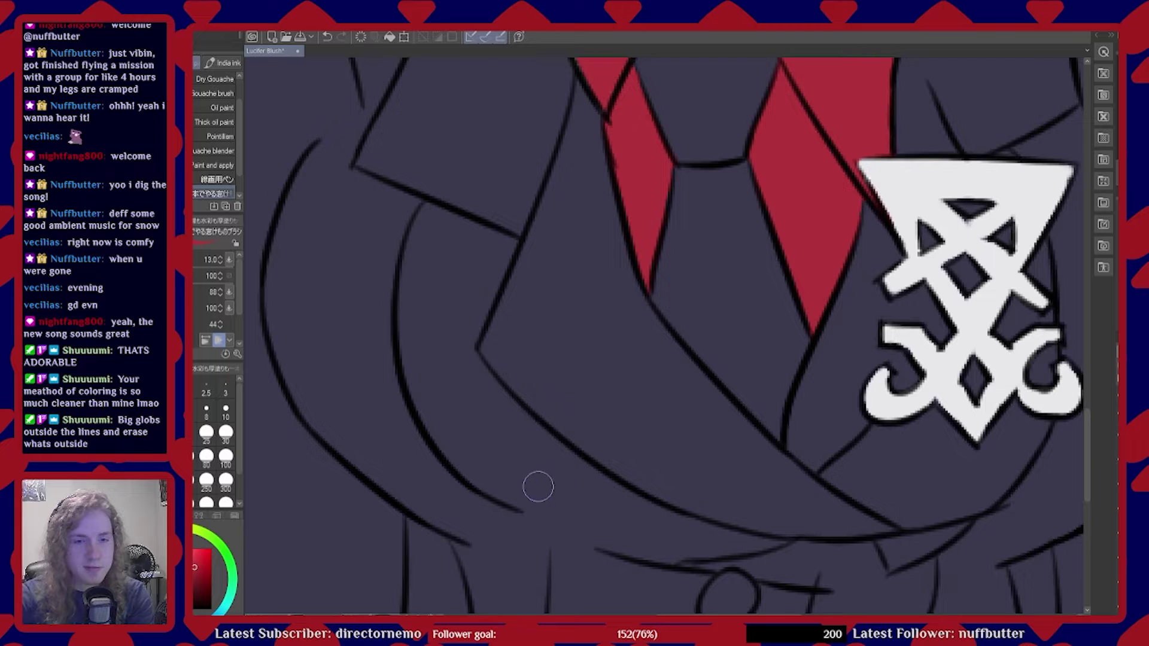
pyautogui.scroll(2, 595, 425)
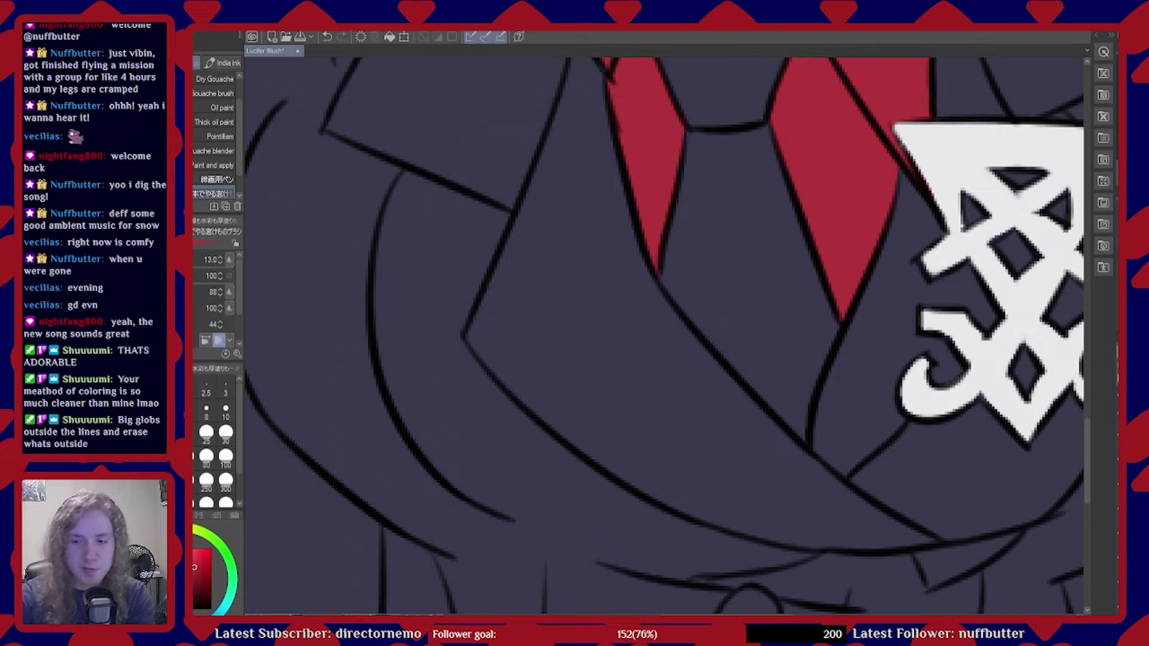
pyautogui.press('alt')
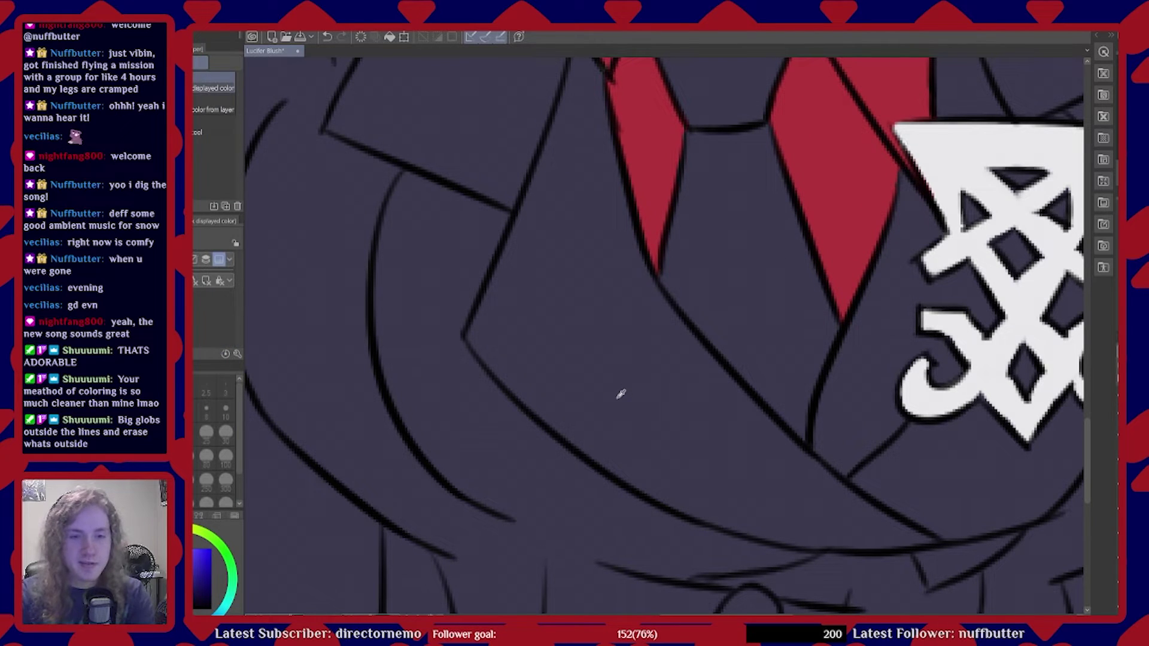
pyautogui.keyDown('alt'); pyautogui.click(621, 395); pyautogui.keyUp('alt')
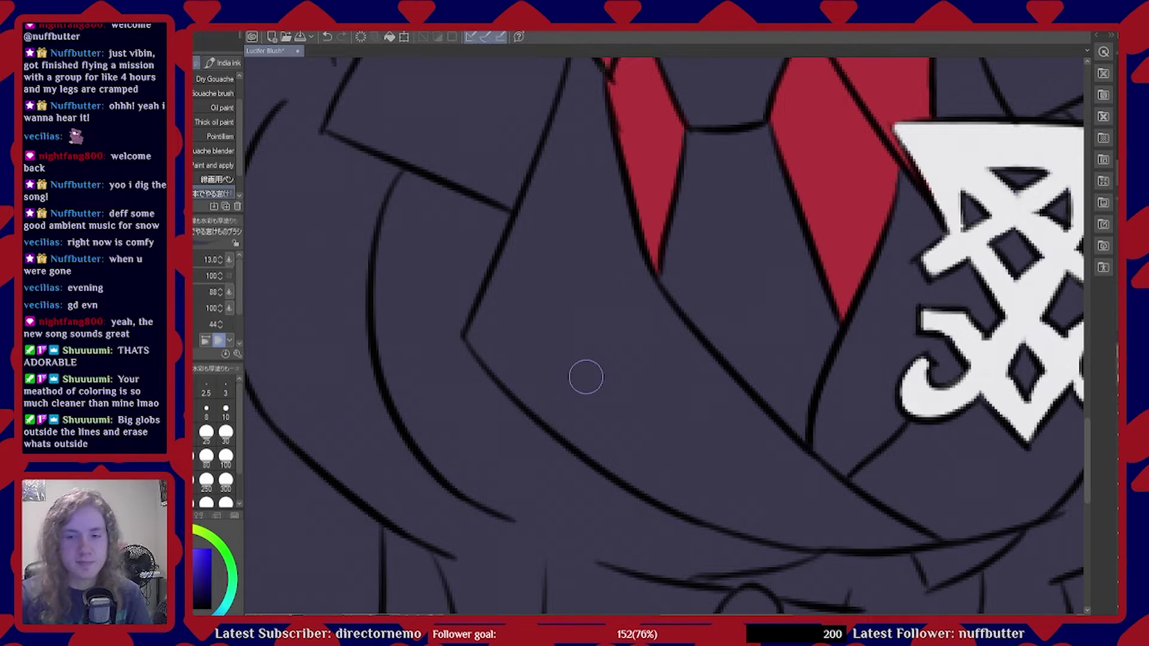
# Flood the whole canvas with a white fill and clear it again with the Hard eraser to uncover the drawing
pyautogui.scroll(-8, 586, 377)
pyautogui.scroll(-1, 755, 378)
pyautogui.scroll(4, 778, 413)
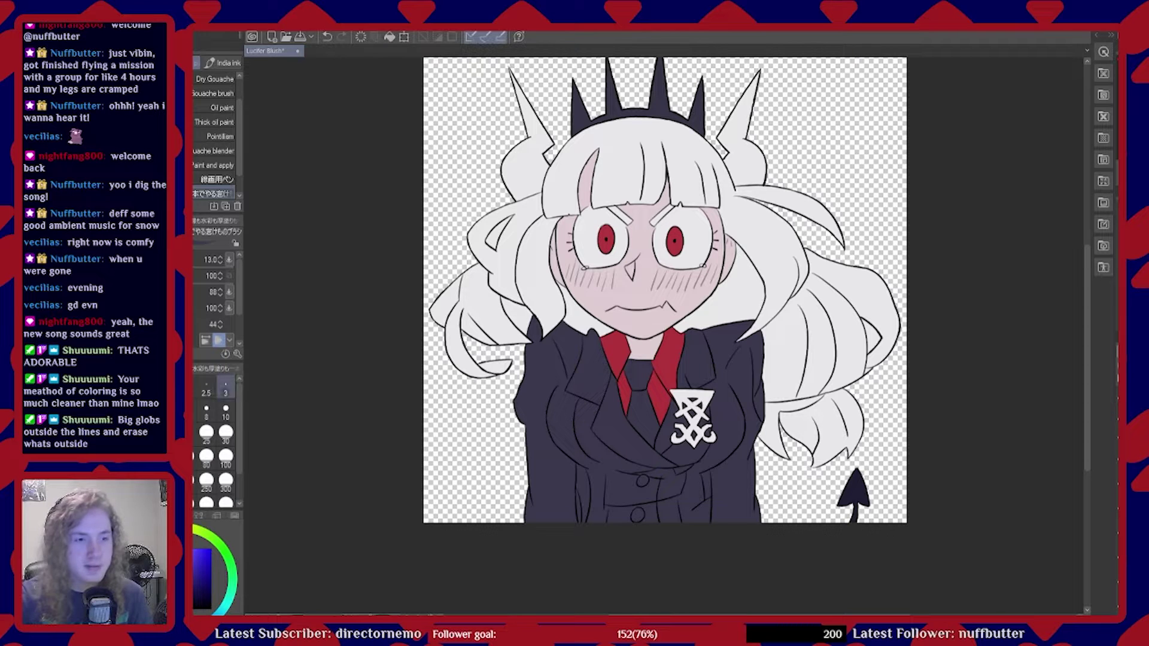
pyautogui.press('x')
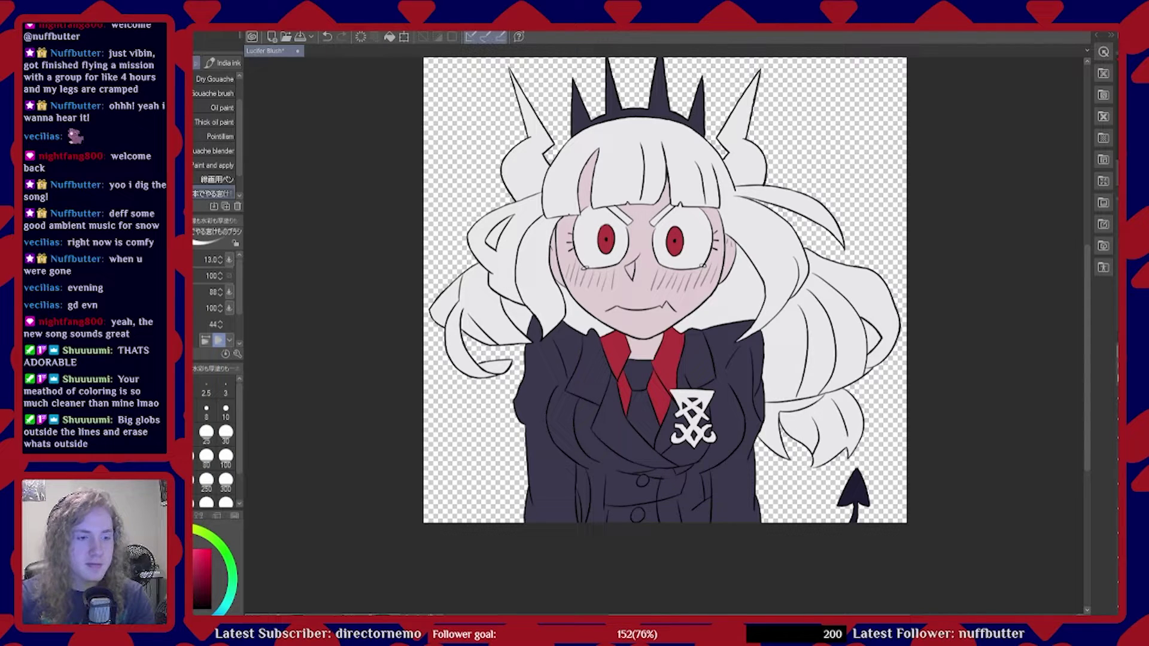
pyautogui.press('g')
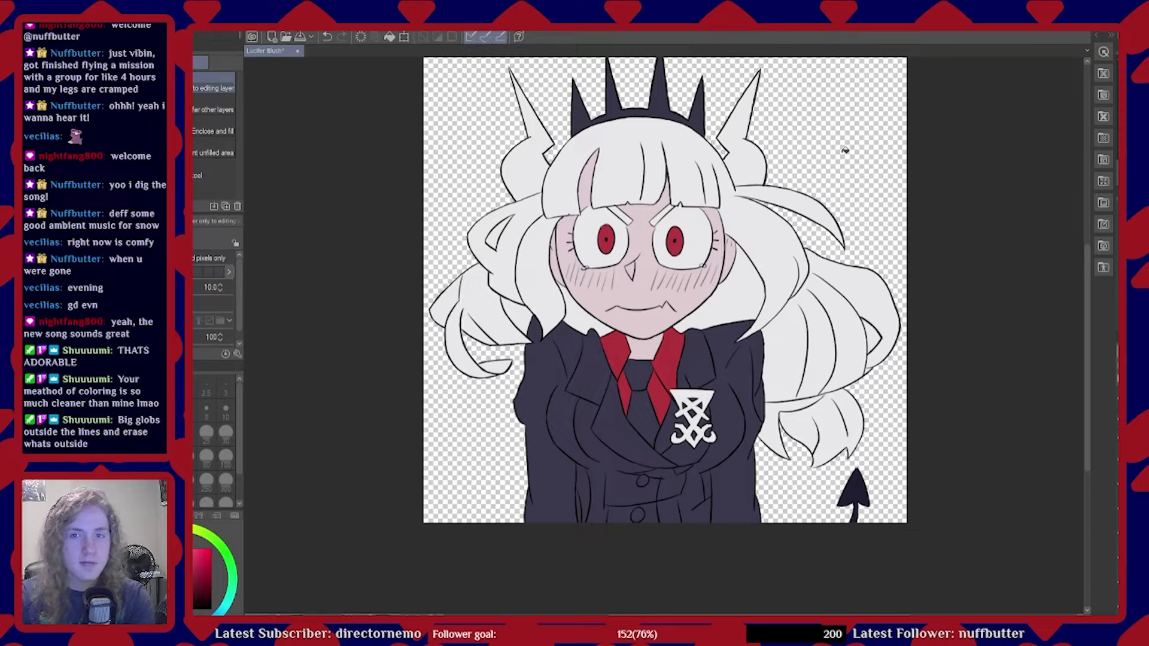
pyautogui.click(845, 150)
pyautogui.press('e')
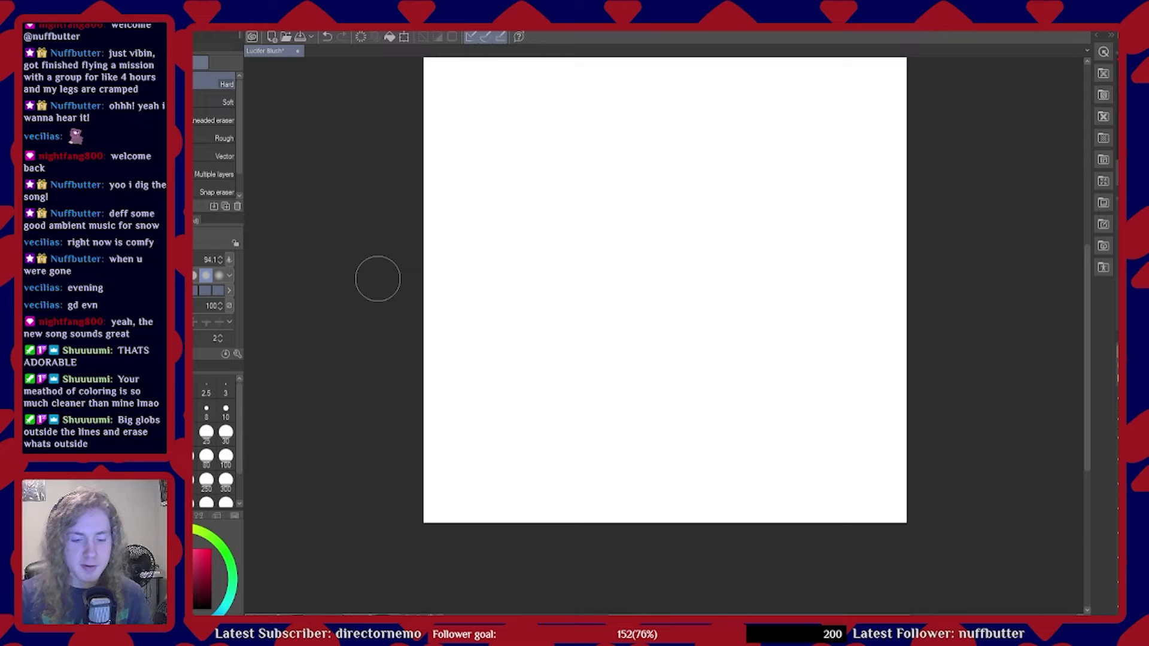
pyautogui.moveTo(482, 59)
pyautogui.mouseDown()
pyautogui.moveTo(385, 113)
pyautogui.moveTo(426, 63)
pyautogui.moveTo(636, 58)
pyautogui.moveTo(526, 169)
pyautogui.mouseUp()
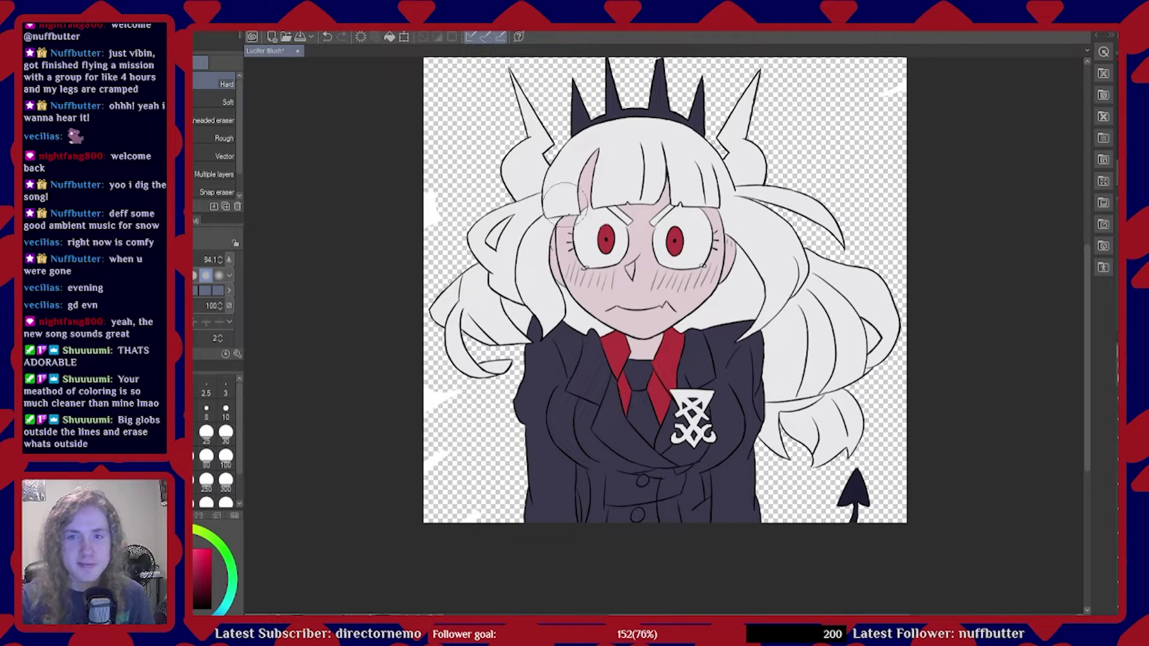
pyautogui.scroll(-3, 429, 448)
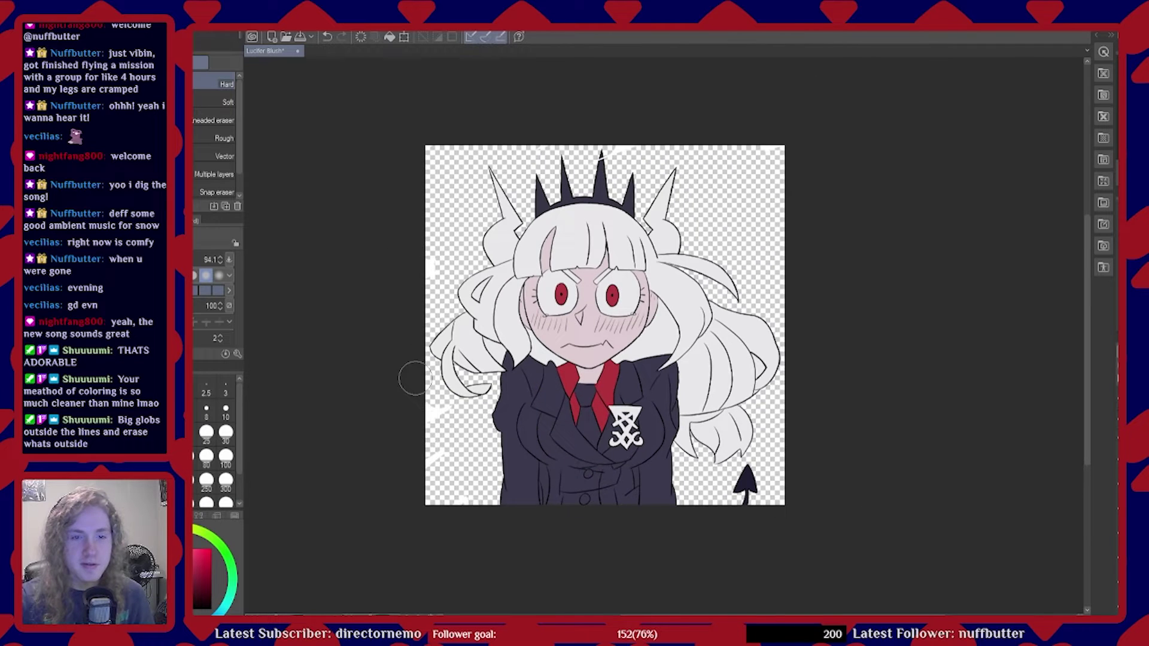
pyautogui.scroll(2, 421, 342)
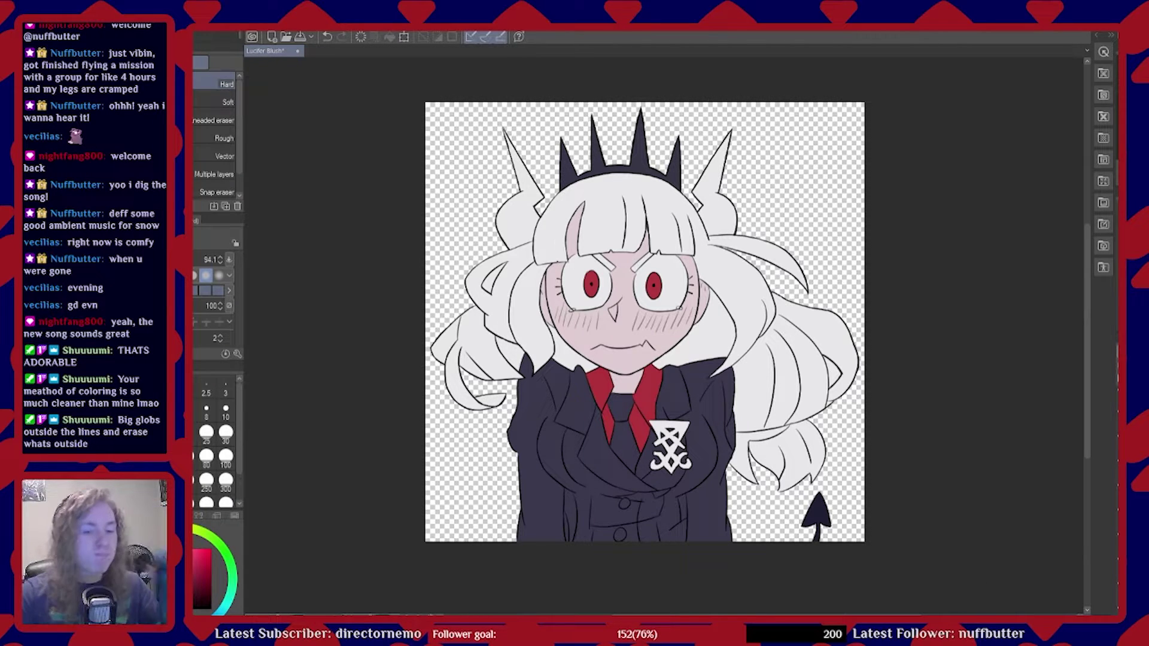
# Sample the pale hair colour from the large hair lock beside the left side of the face
pyautogui.scroll(1, 350, 445)
pyautogui.scroll(-1, 513, 542)
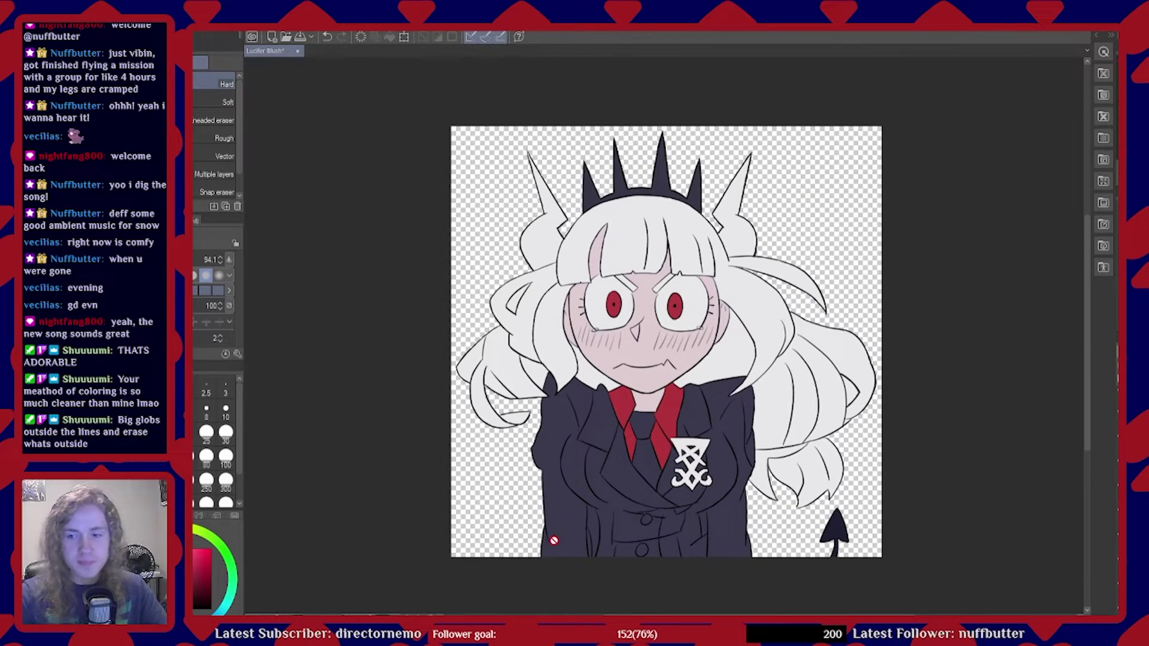
pyautogui.scroll(1, 850, 324)
pyautogui.scroll(4, 572, 525)
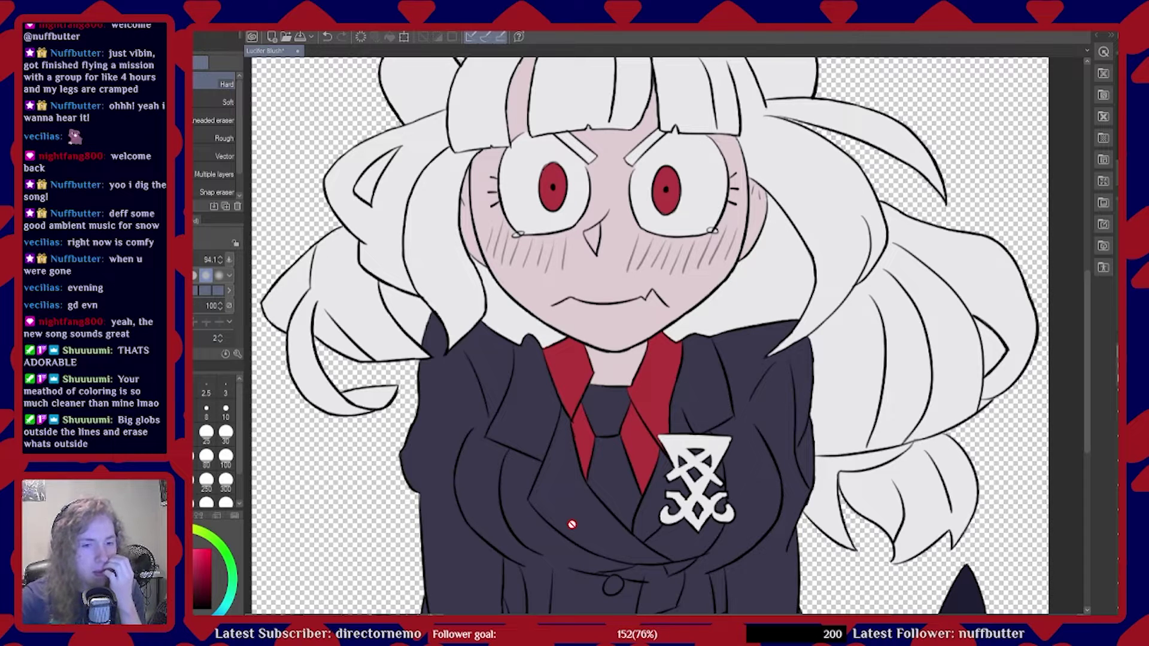
pyautogui.scroll(3, 358, 333)
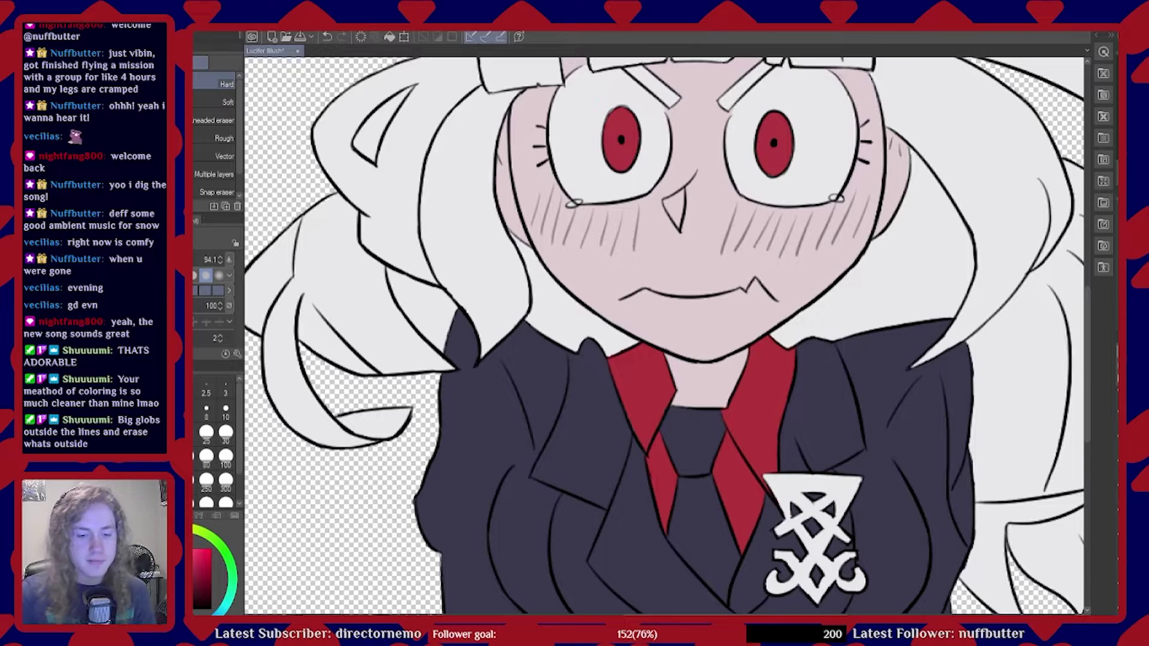
pyautogui.press('i')
pyautogui.click(429, 210)
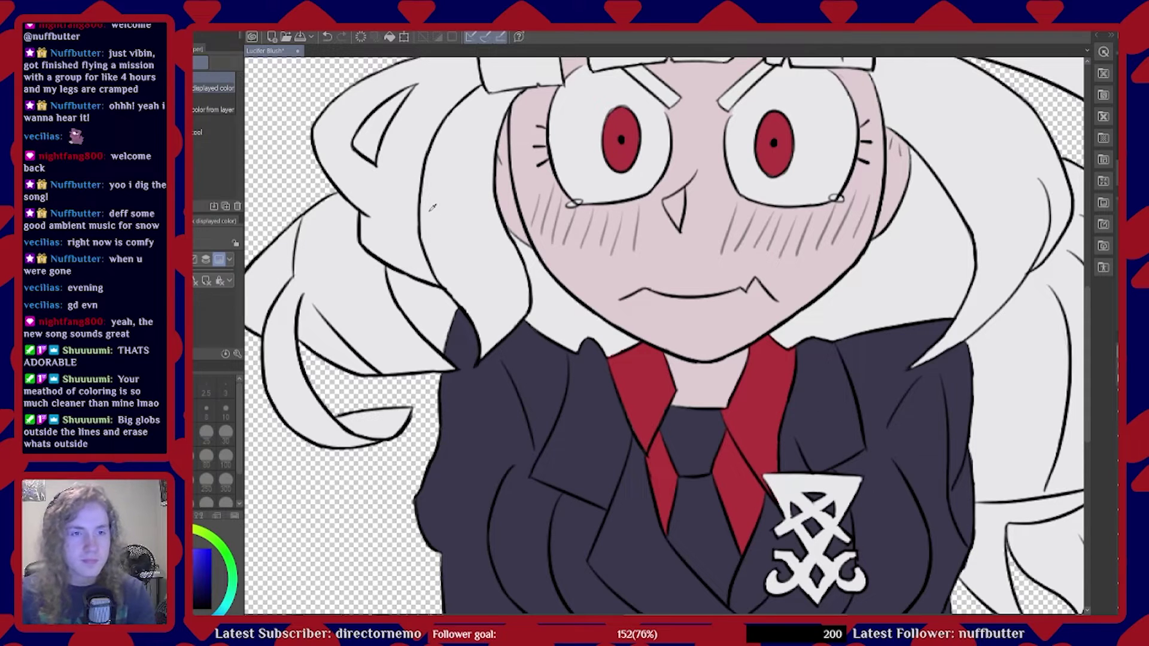
# Examine the left hair locks and the curled strand near the left sleeve for gaps along the line art
pyautogui.scroll(-5, 459, 371)
pyautogui.scroll(3, 344, 308)
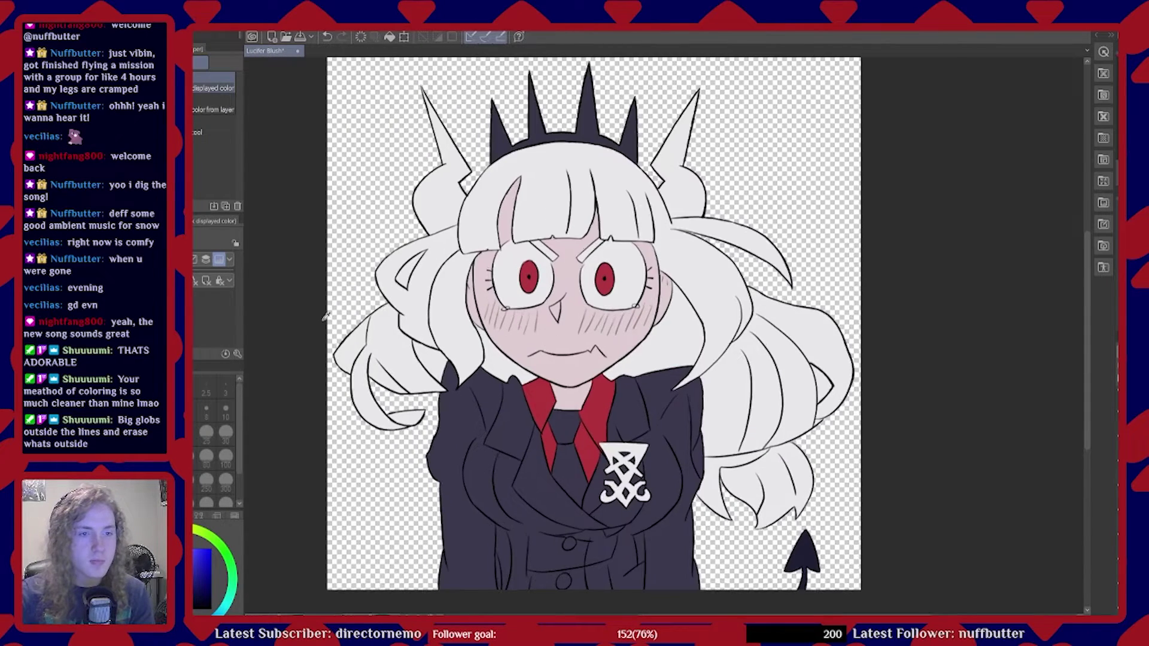
pyautogui.scroll(4, 350, 305)
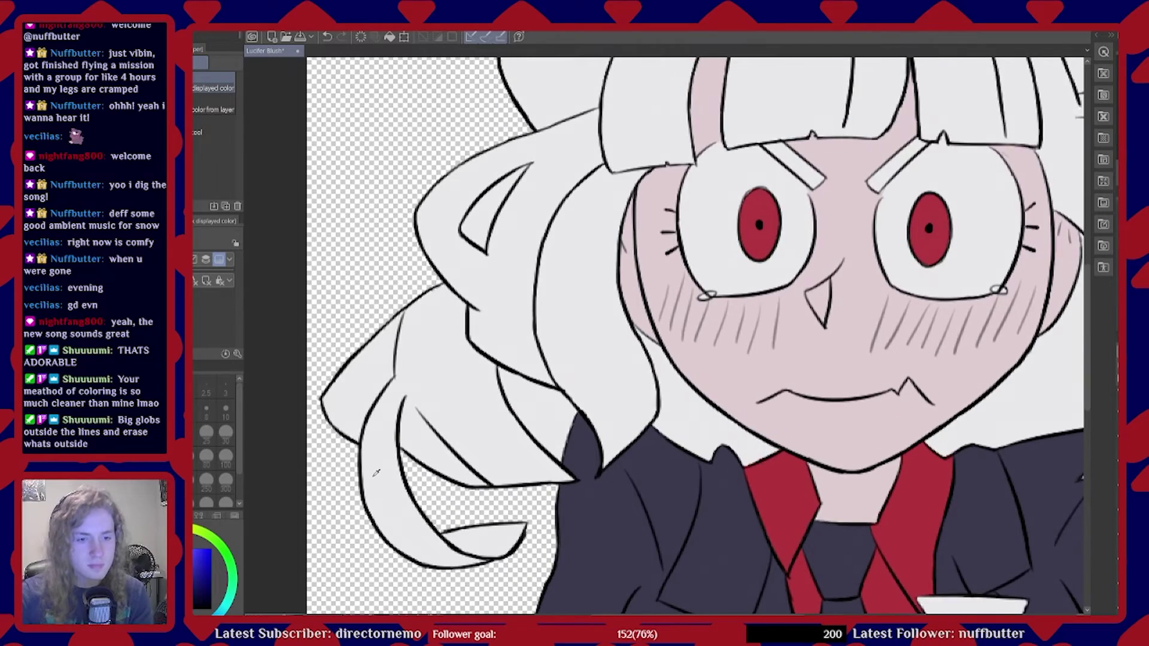
pyautogui.scroll(3, 377, 473)
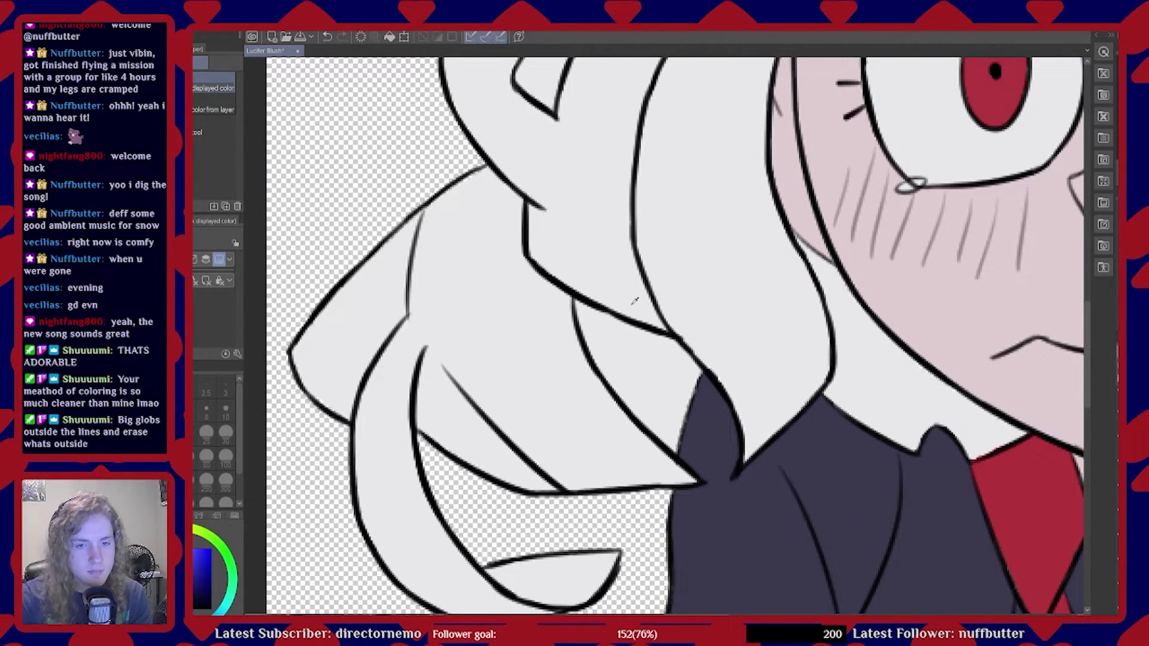
pyautogui.scroll(-3, 635, 301)
pyautogui.scroll(4, 535, 473)
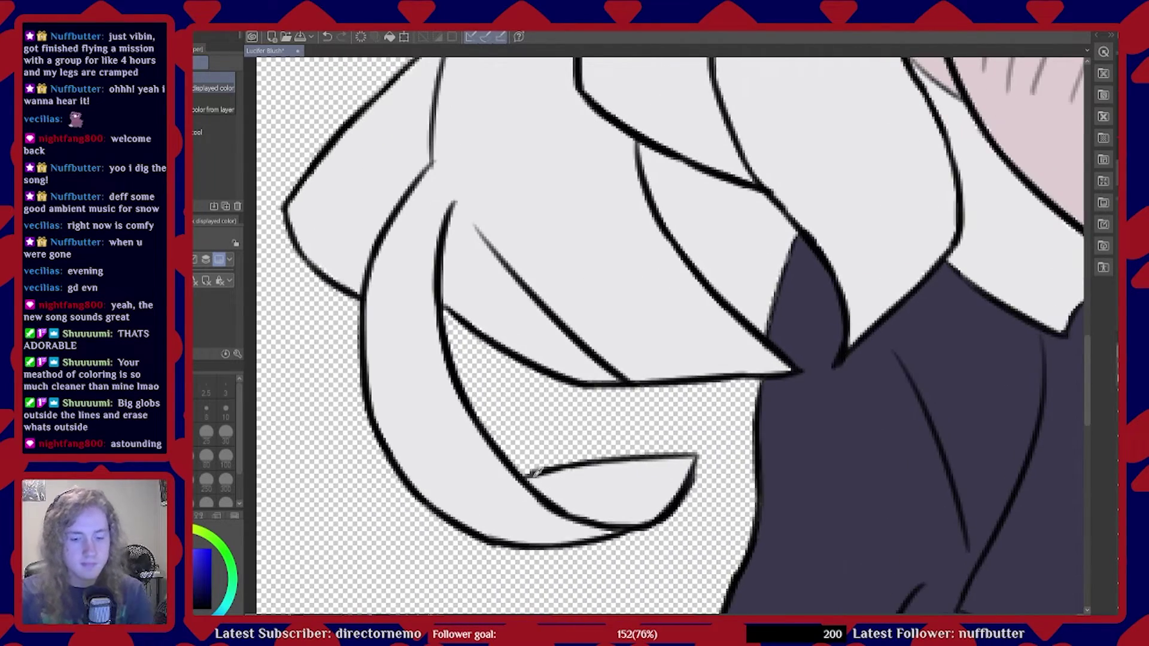
pyautogui.press('b')
pyautogui.scroll(3, 513, 526)
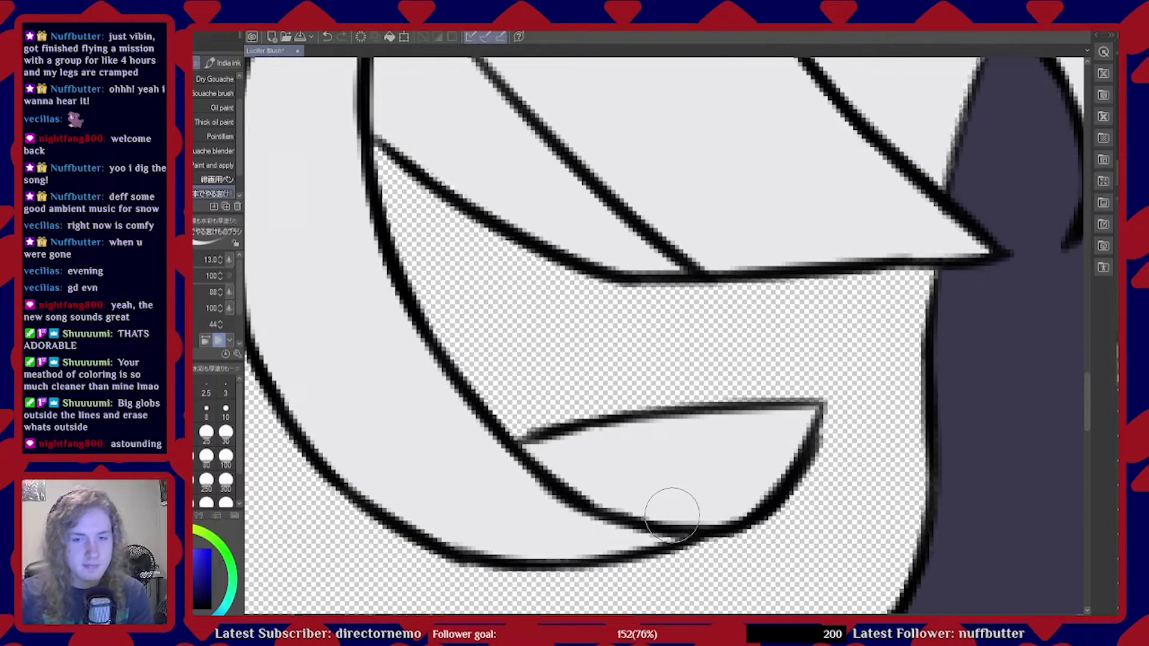
pyautogui.scroll(-5, 593, 488)
pyautogui.scroll(4, 399, 192)
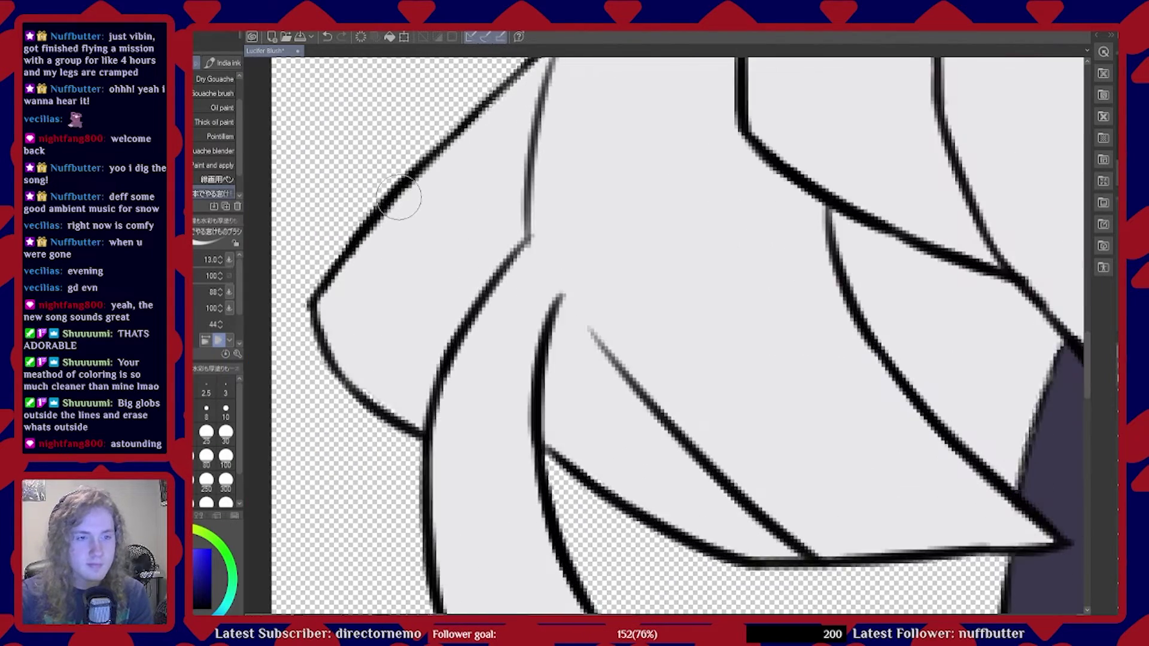
pyautogui.scroll(1, 386, 236)
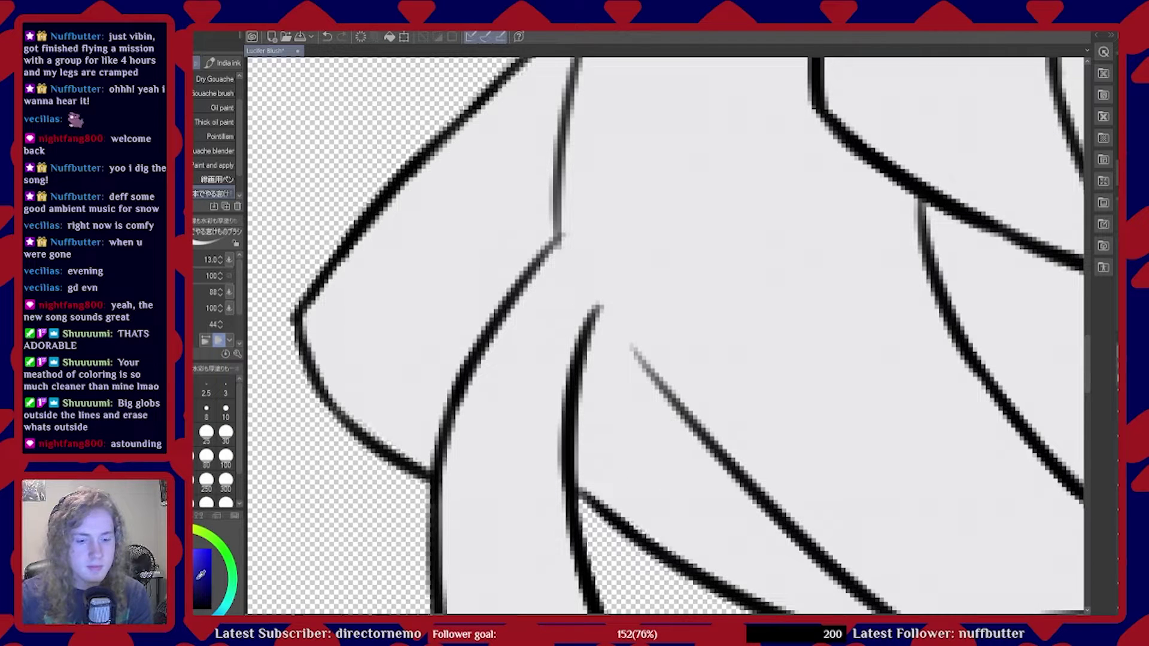
# Try black as a background fill around the hair, and fill the background with bright blue instead
pyautogui.press('g')
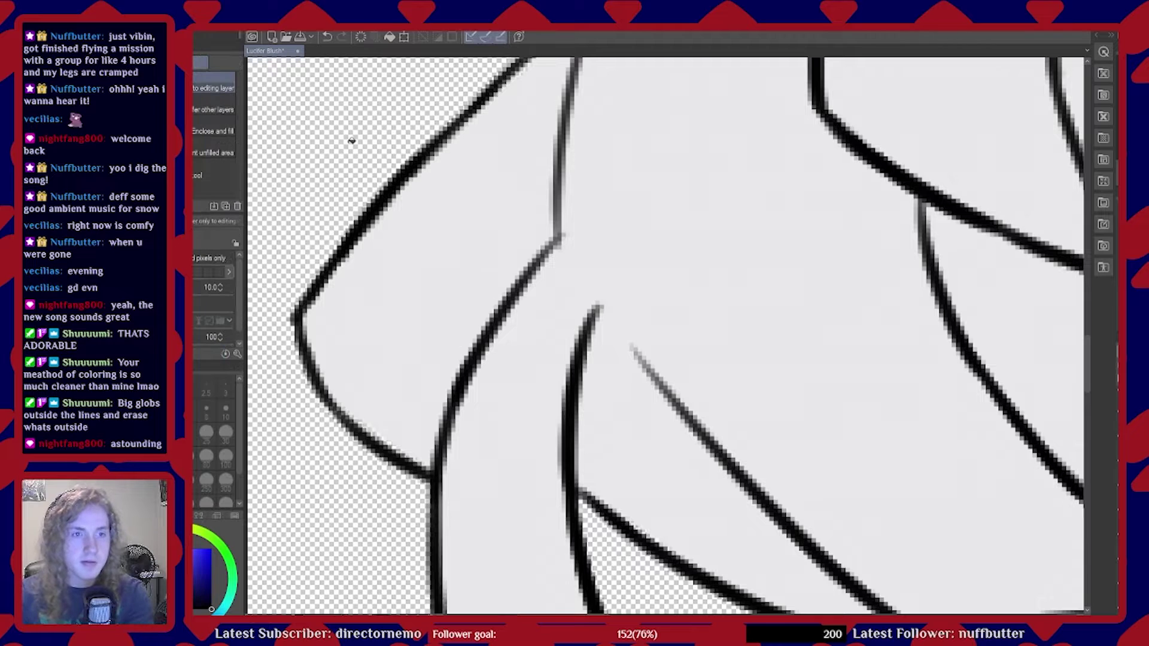
pyautogui.click(351, 141)
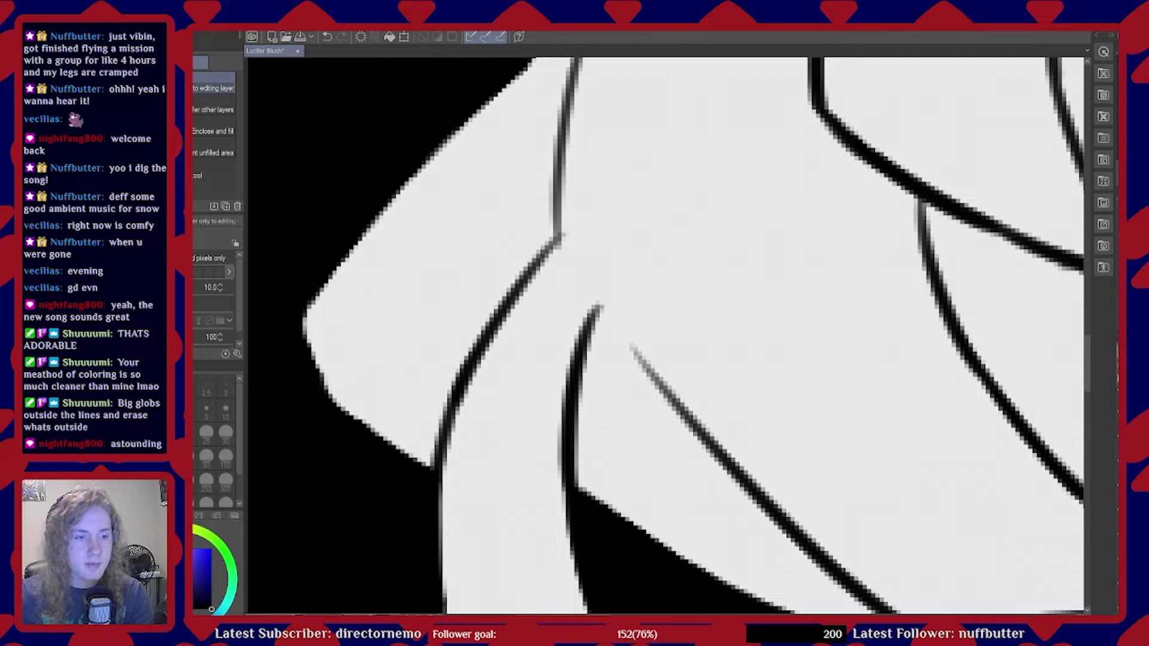
pyautogui.click(308, 225)
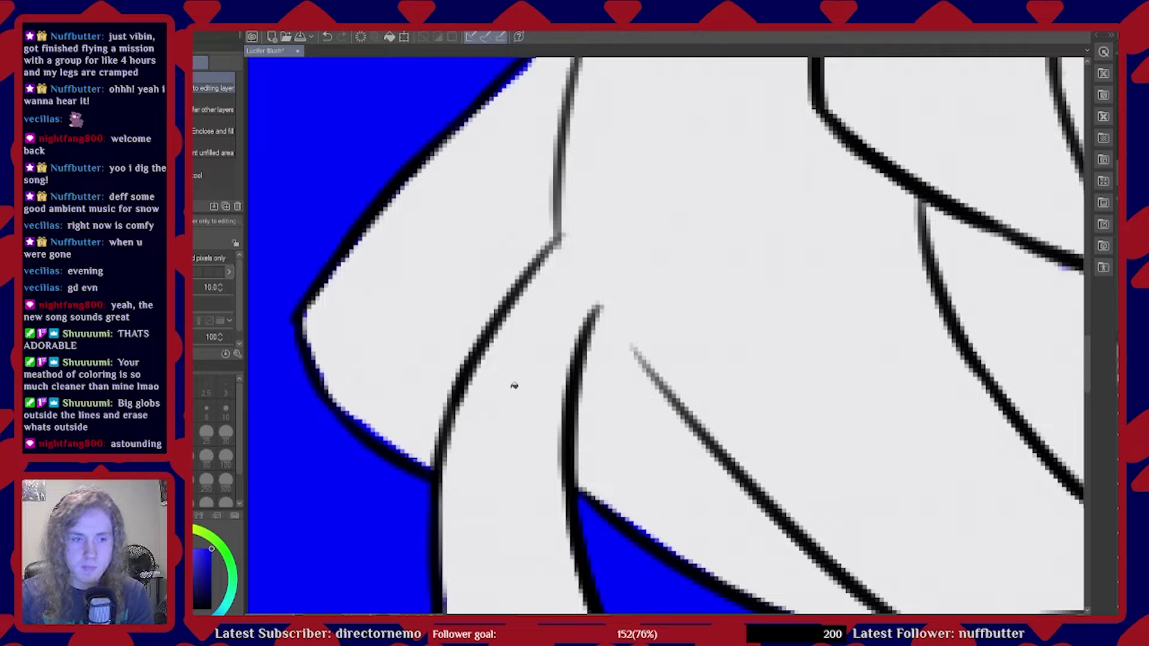
pyautogui.press('b')
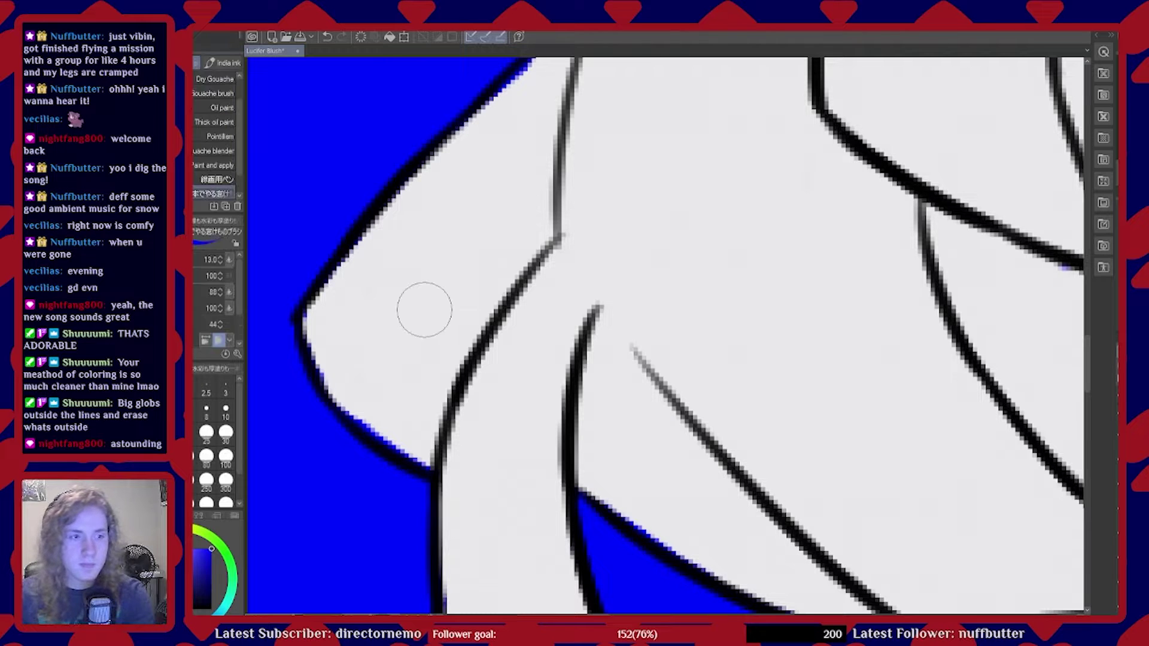
# Sample the pale hair colour and paint over the blue gaps along the inner edge of the outermost left hair lock
pyautogui.press('i')
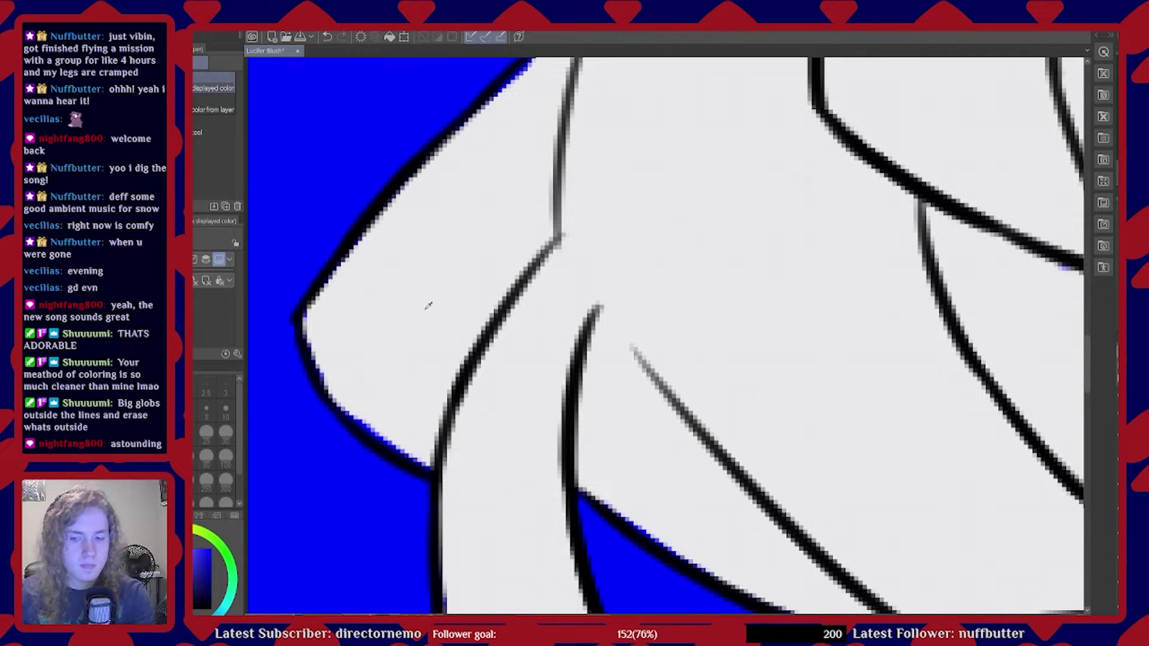
pyautogui.press('b')
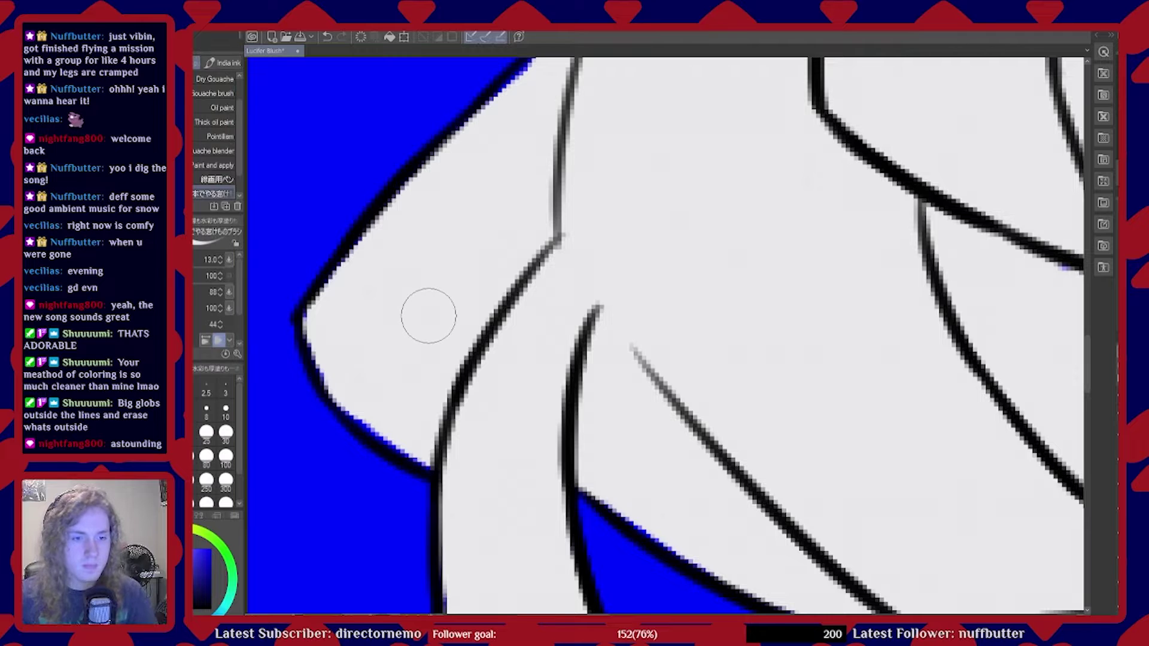
pyautogui.moveTo(360, 422)
pyautogui.mouseDown()
pyautogui.moveTo(421, 421)
pyautogui.moveTo(409, 427)
pyautogui.moveTo(427, 446)
pyautogui.moveTo(359, 397)
pyautogui.moveTo(434, 451)
pyautogui.moveTo(334, 372)
pyautogui.moveTo(325, 318)
pyautogui.moveTo(451, 169)
pyautogui.moveTo(442, 148)
pyautogui.moveTo(473, 142)
pyautogui.moveTo(560, 70)
pyautogui.mouseUp()
pyautogui.scroll(-3, 671, 429)
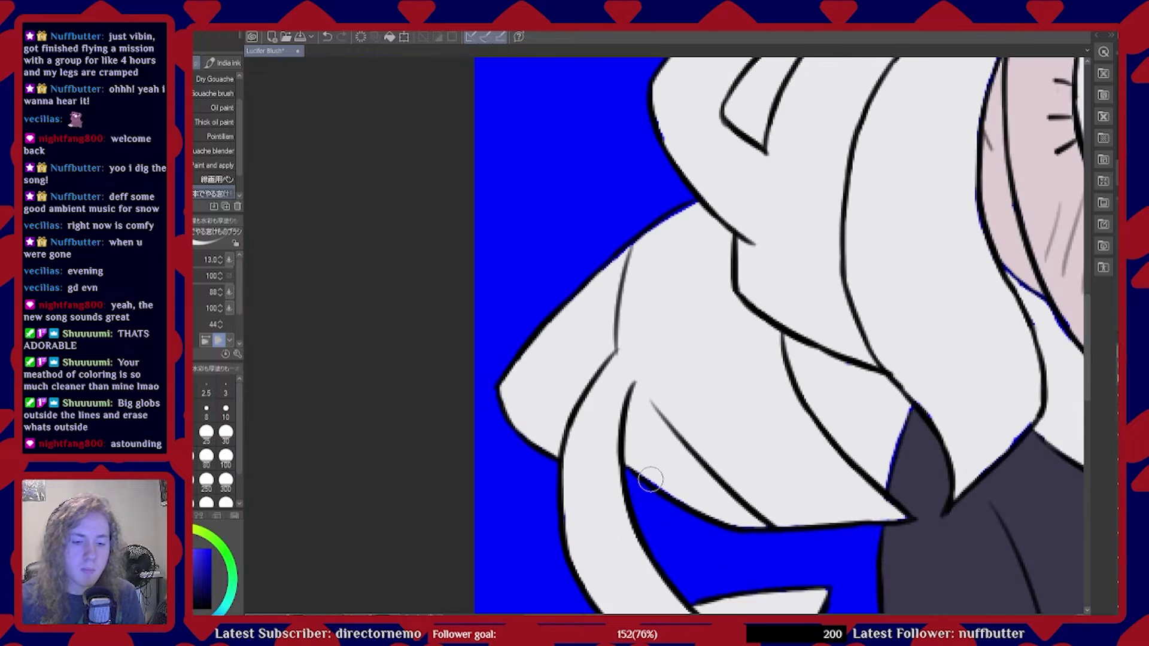
# Paint the blue gap under the lock's upper outline where it meets the hair lock above
pyautogui.scroll(4, 651, 262)
pyautogui.scroll(2, 653, 344)
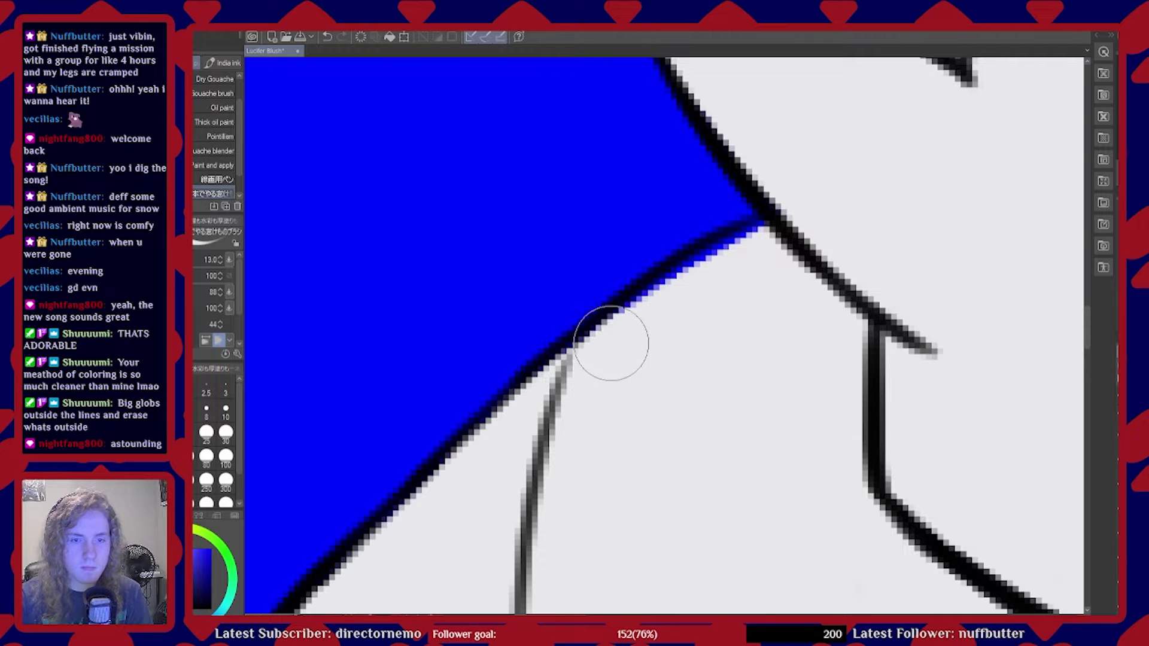
pyautogui.moveTo(672, 309)
pyautogui.mouseDown()
pyautogui.moveTo(659, 308)
pyautogui.moveTo(766, 252)
pyautogui.moveTo(747, 256)
pyautogui.moveTo(842, 230)
pyautogui.mouseUp()
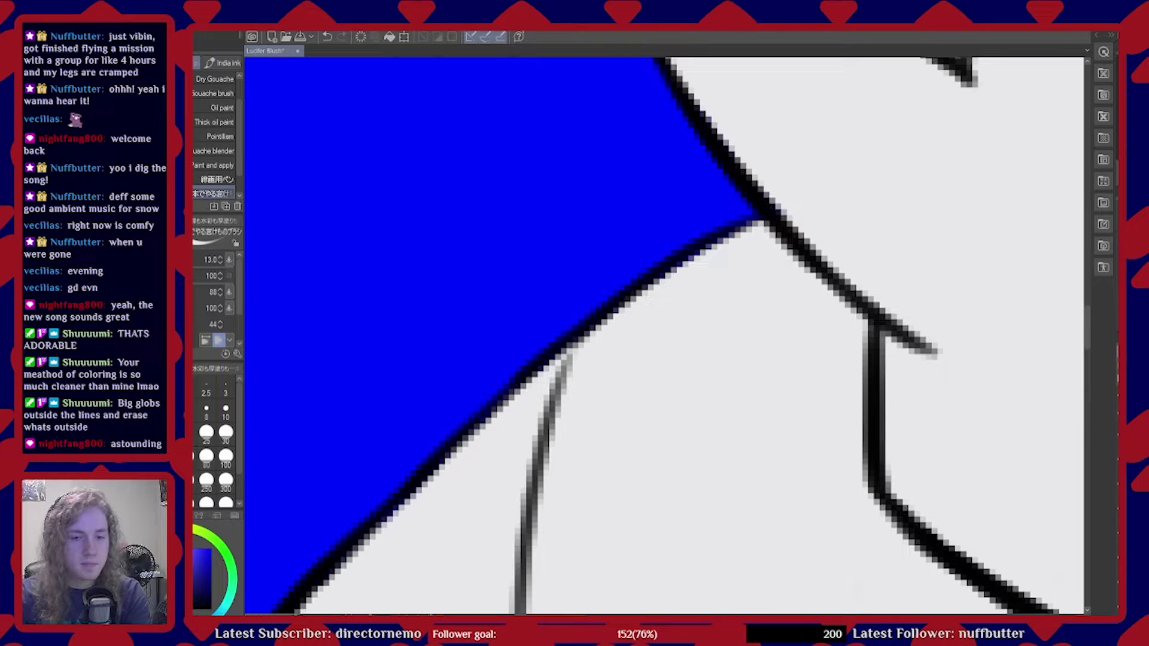
# Cover the blue fringe on the hair side of the ear outline, from the bangs down to mid-ear, with the hair colour
pyautogui.scroll(-5, 559, 503)
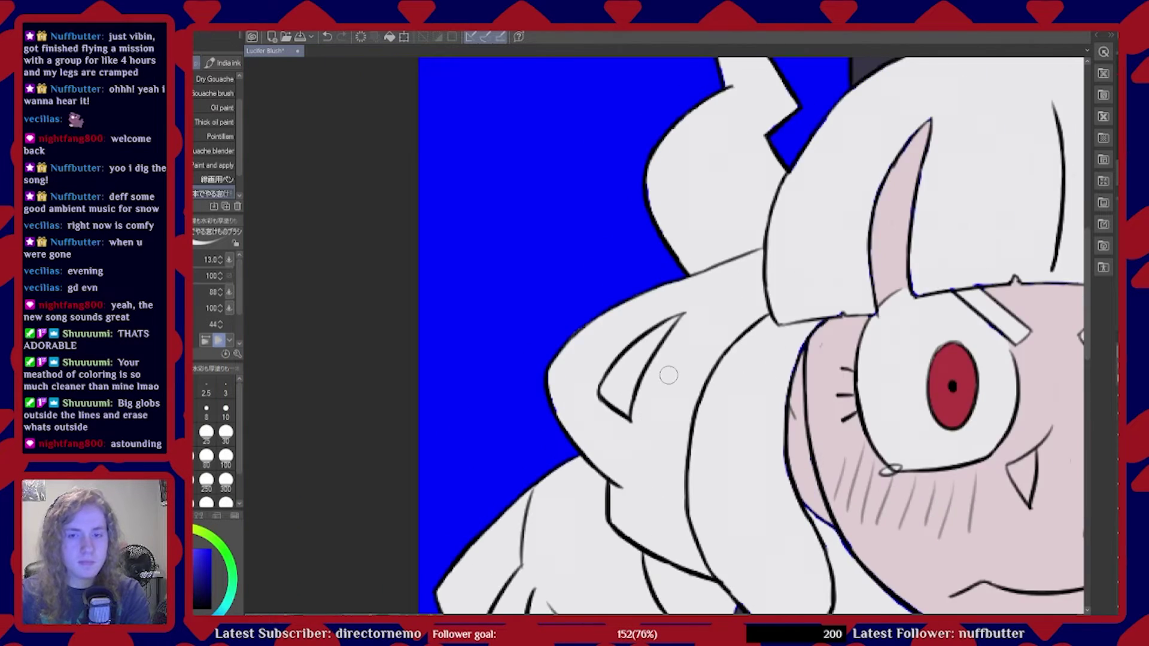
pyautogui.scroll(-2, 669, 377)
pyautogui.scroll(6, 670, 377)
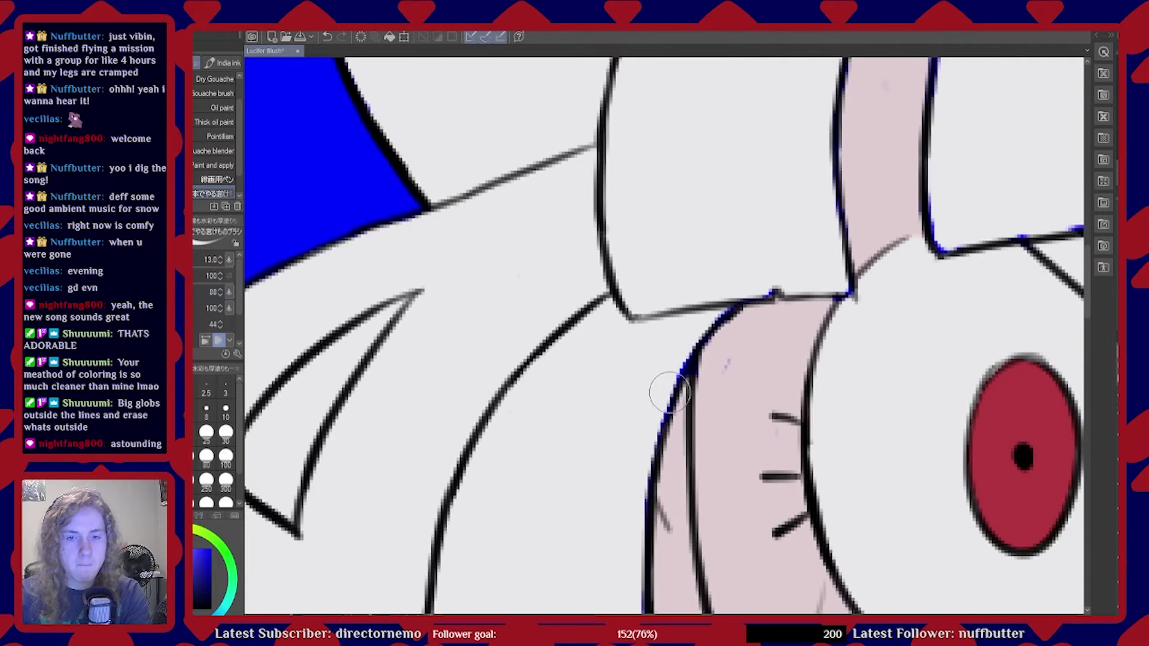
pyautogui.scroll(2, 666, 401)
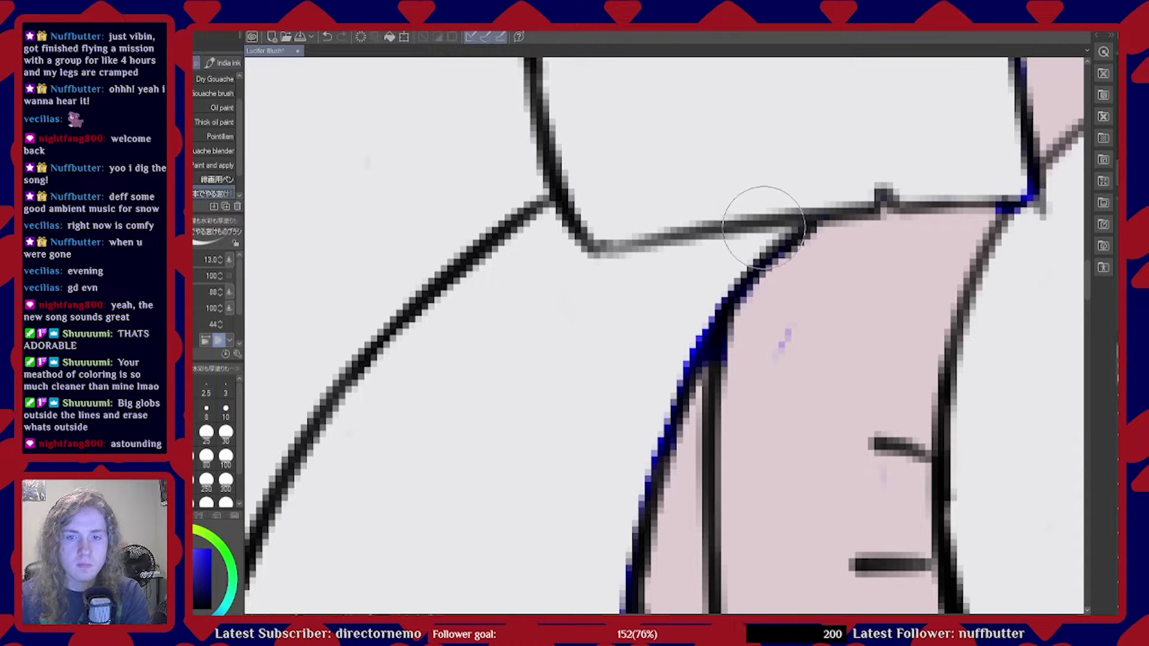
pyautogui.moveTo(714, 282)
pyautogui.mouseDown()
pyautogui.moveTo(677, 323)
pyautogui.moveTo(657, 362)
pyautogui.moveTo(687, 316)
pyautogui.moveTo(642, 418)
pyautogui.moveTo(658, 363)
pyautogui.mouseUp()
pyautogui.scroll(-5, 605, 344)
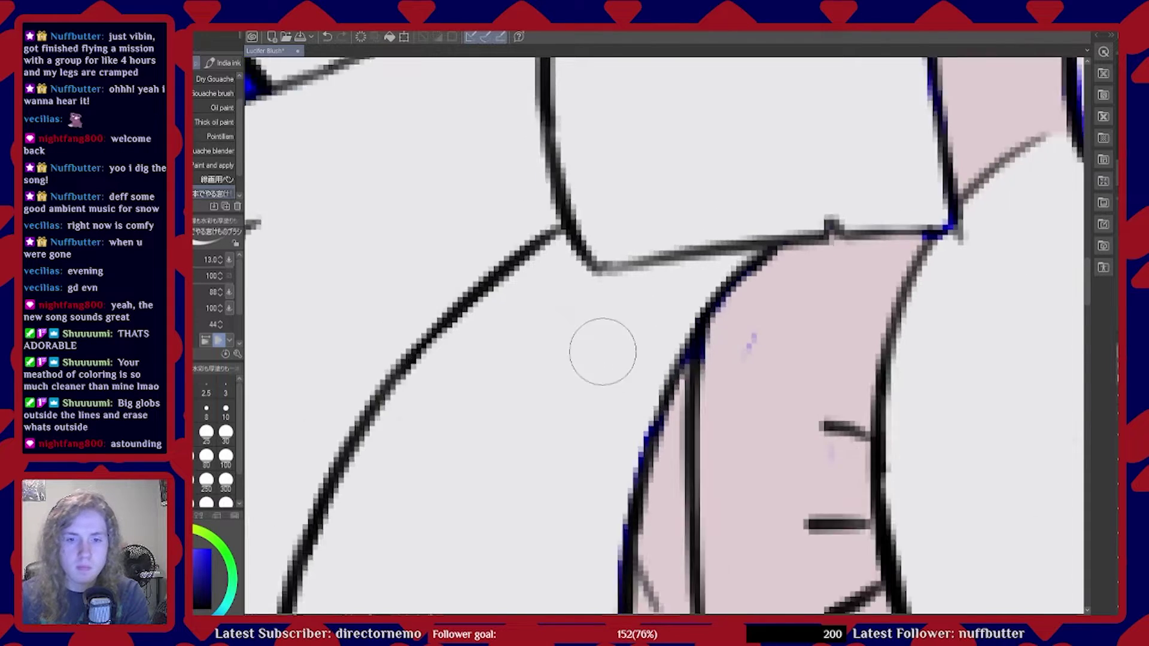
pyautogui.scroll(4, 593, 465)
pyautogui.scroll(2, 625, 477)
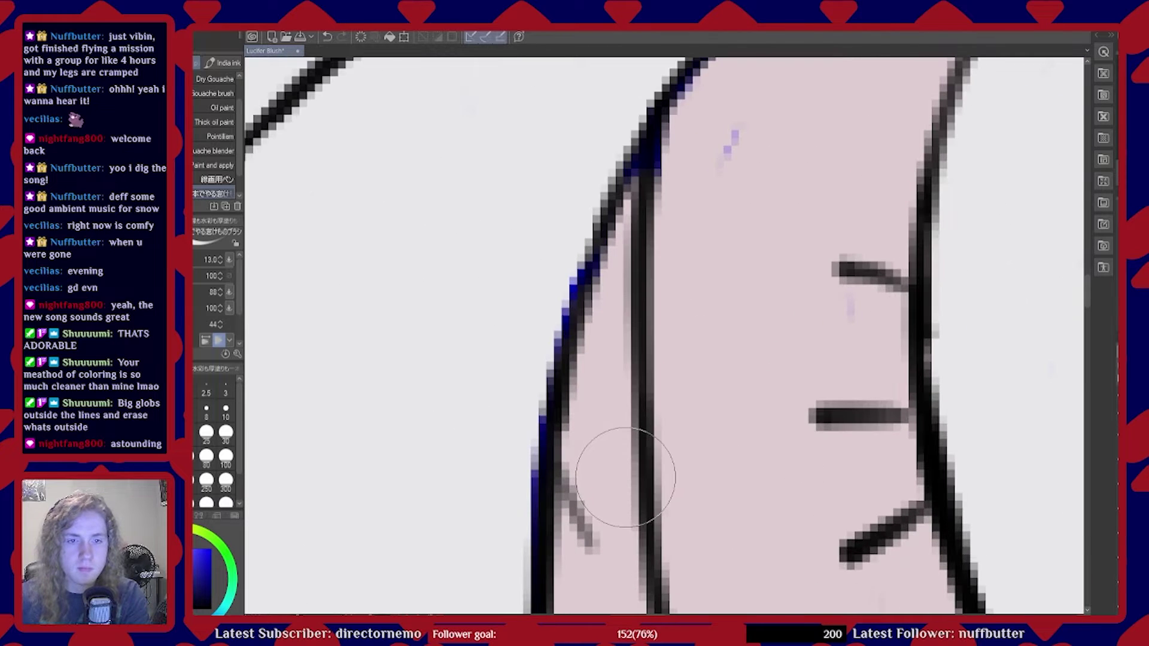
pyautogui.moveTo(542, 280)
pyautogui.mouseDown()
pyautogui.moveTo(544, 264)
pyautogui.moveTo(515, 366)
pyautogui.moveTo(521, 430)
pyautogui.moveTo(513, 377)
pyautogui.moveTo(551, 249)
pyautogui.moveTo(537, 322)
pyautogui.moveTo(521, 328)
pyautogui.moveTo(502, 536)
pyautogui.mouseUp()
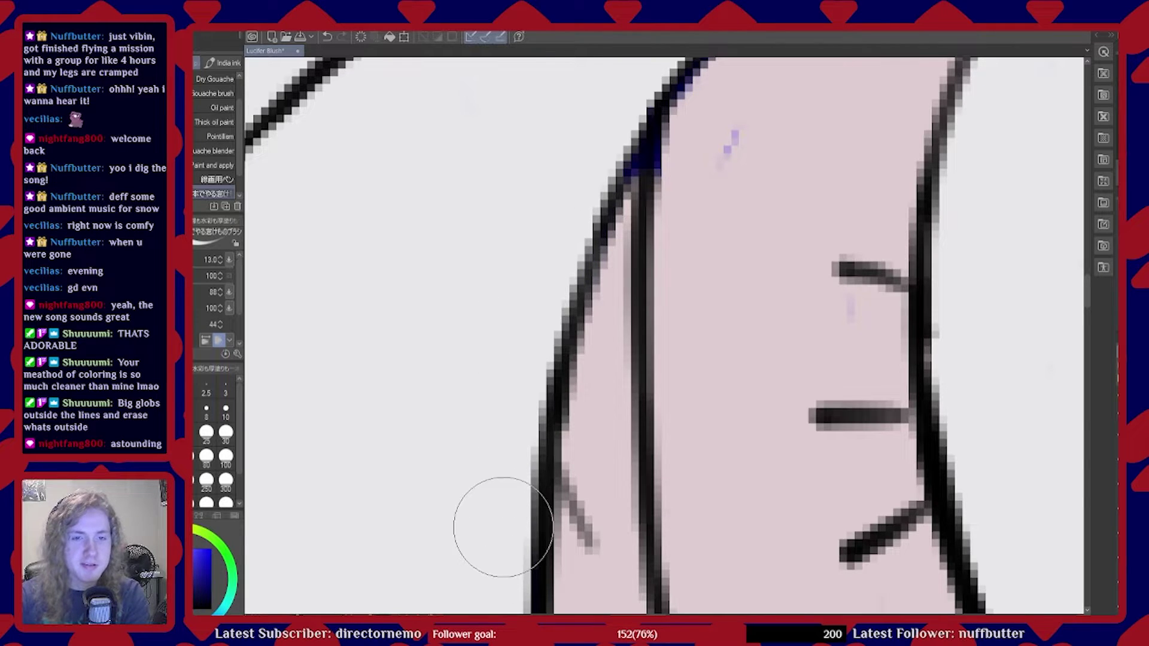
# Paint out the blue pixels on the hair side of the lower ear outline and the lock below it
pyautogui.scroll(-5, 584, 347)
pyautogui.scroll(-3, 604, 525)
pyautogui.scroll(3, 595, 572)
pyautogui.scroll(-3, 567, 442)
pyautogui.scroll(6, 558, 529)
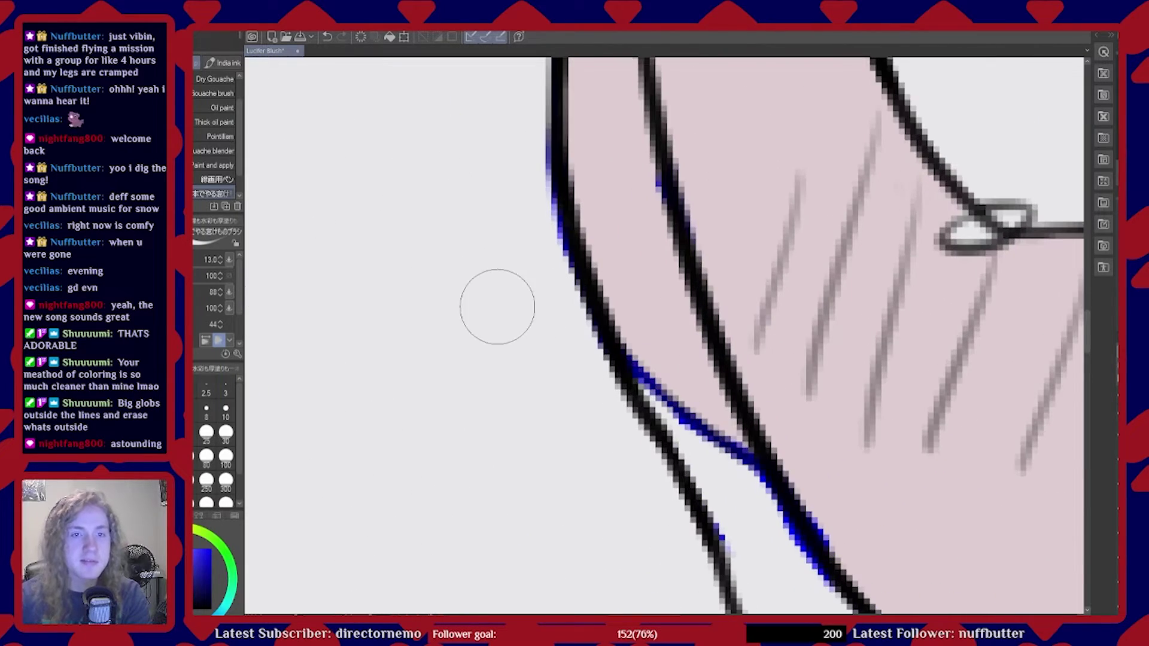
pyautogui.moveTo(529, 141); pyautogui.dragTo(543, 225)
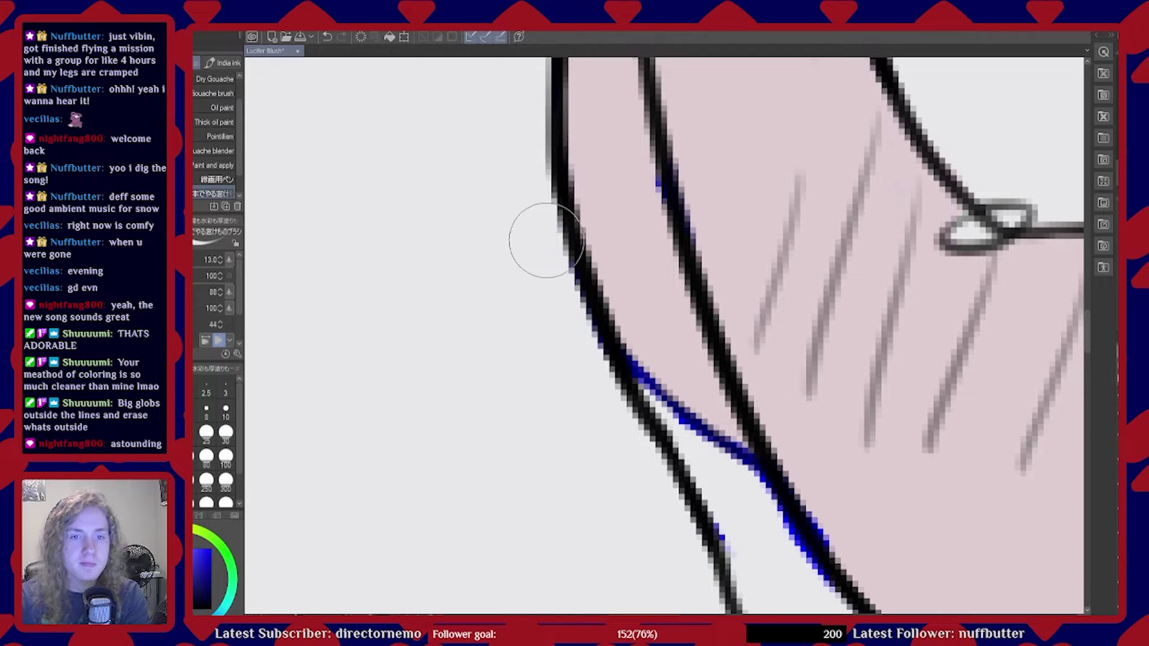
pyautogui.moveTo(561, 281); pyautogui.dragTo(586, 359)
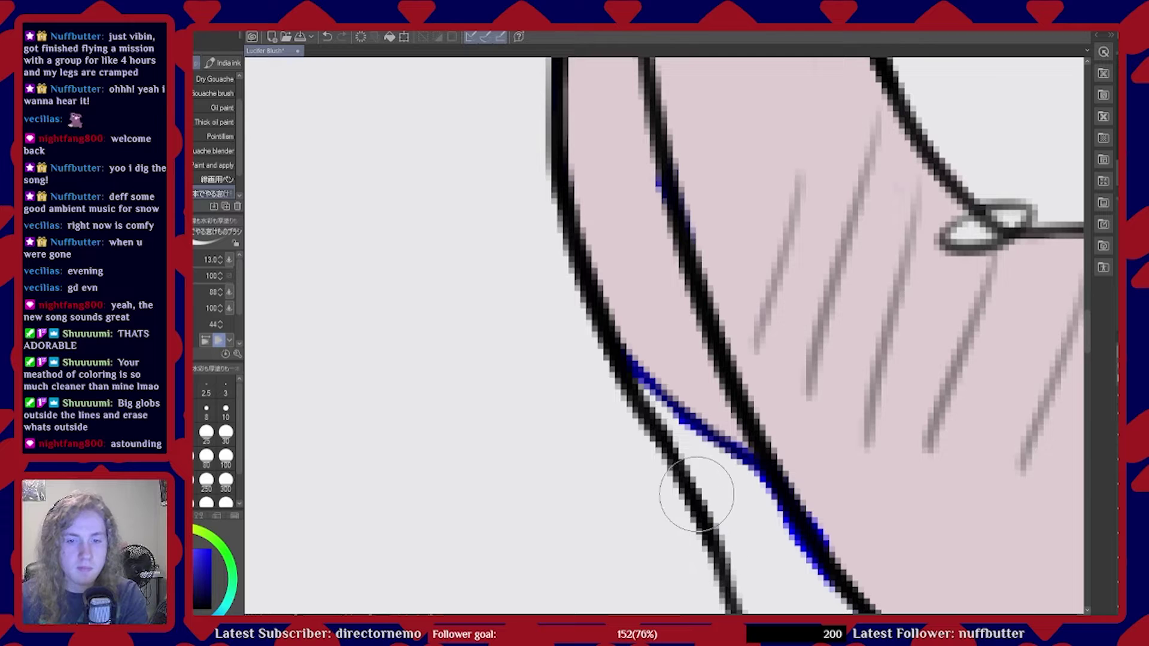
pyautogui.scroll(-8, 572, 428)
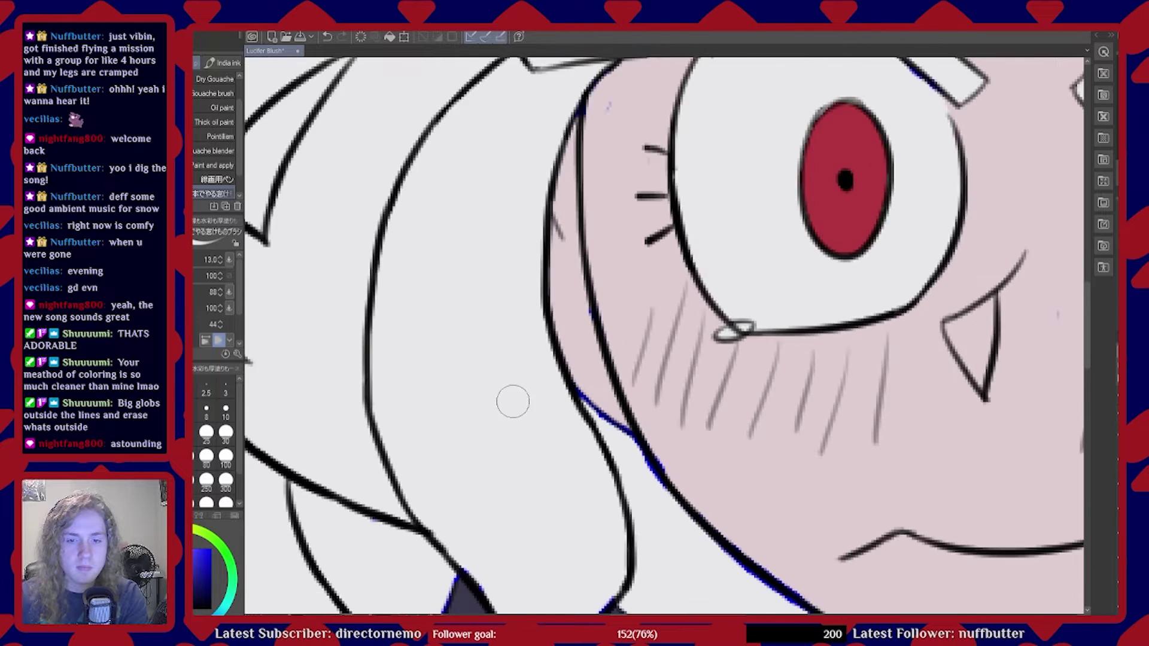
# Fill the blue gaps along the lower edge of the face-side hair lock above the jacket shoulder with the hair colour
pyautogui.scroll(6, 625, 564)
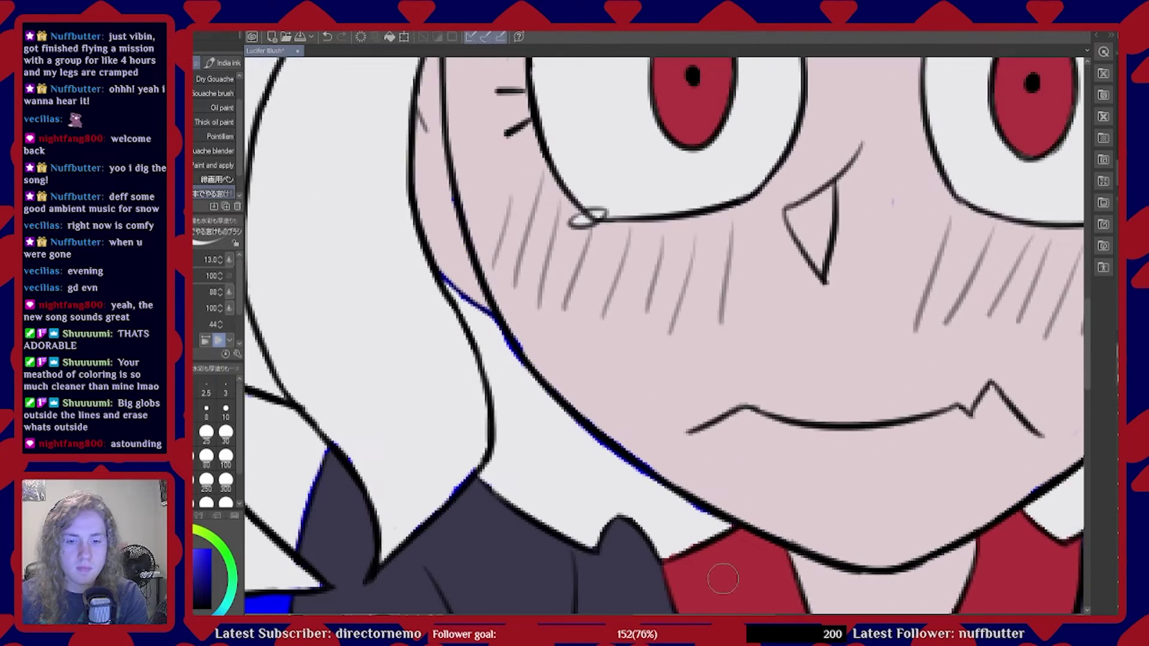
pyautogui.scroll(-4, 378, 469)
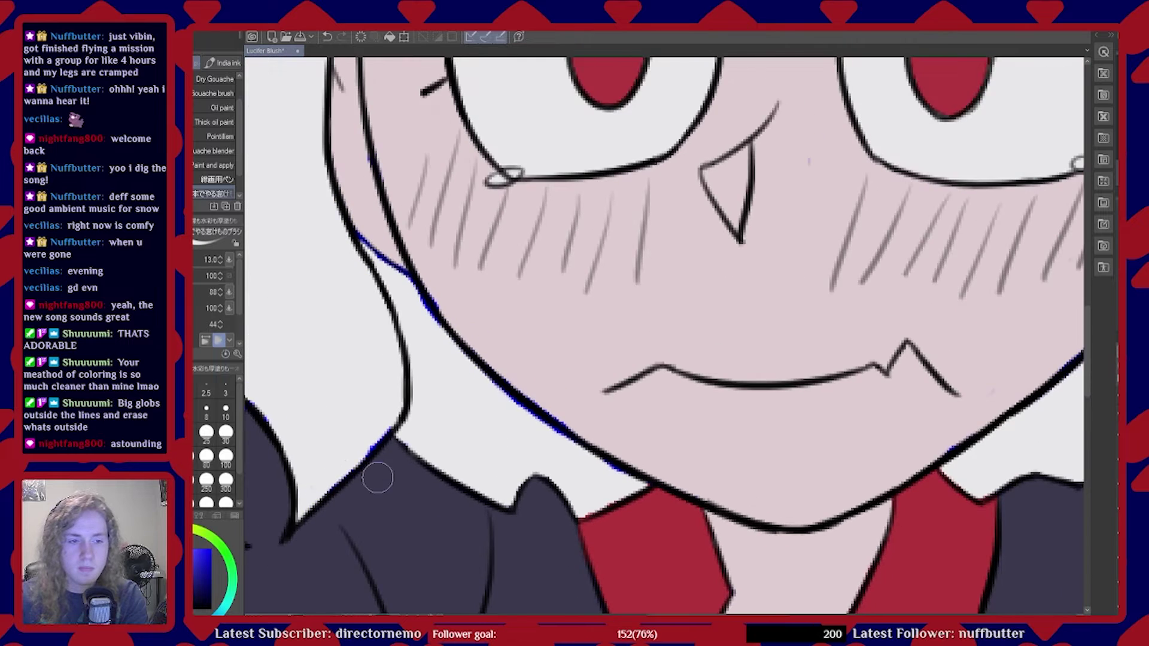
pyautogui.scroll(6, 351, 470)
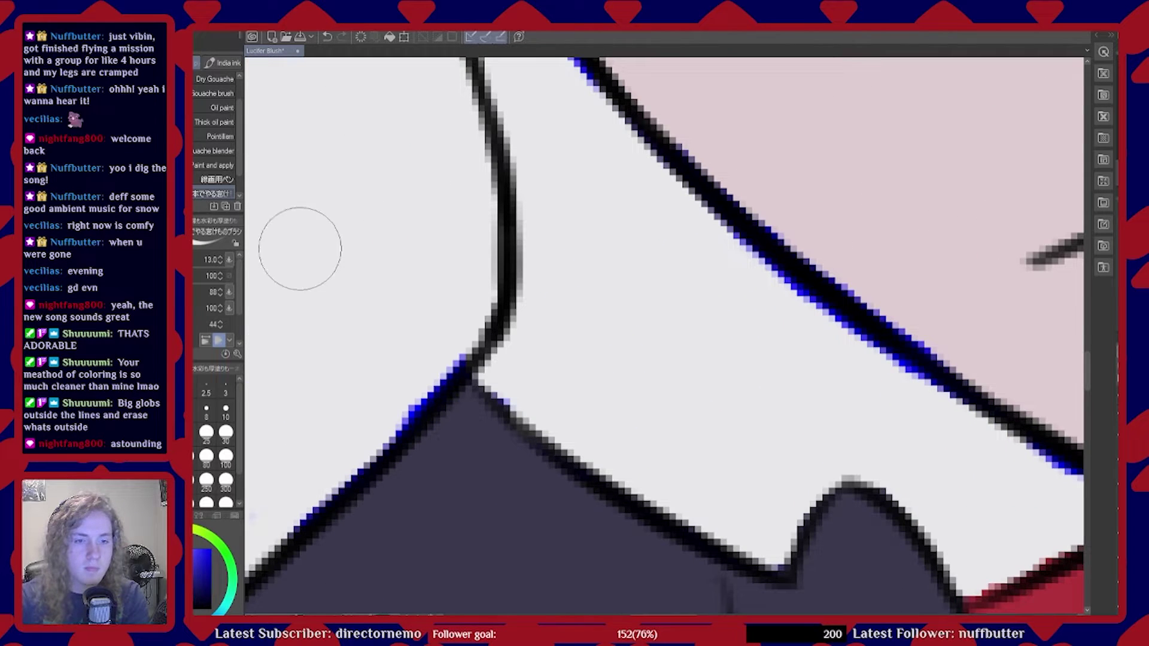
pyautogui.moveTo(517, 357); pyautogui.dragTo(516, 372)
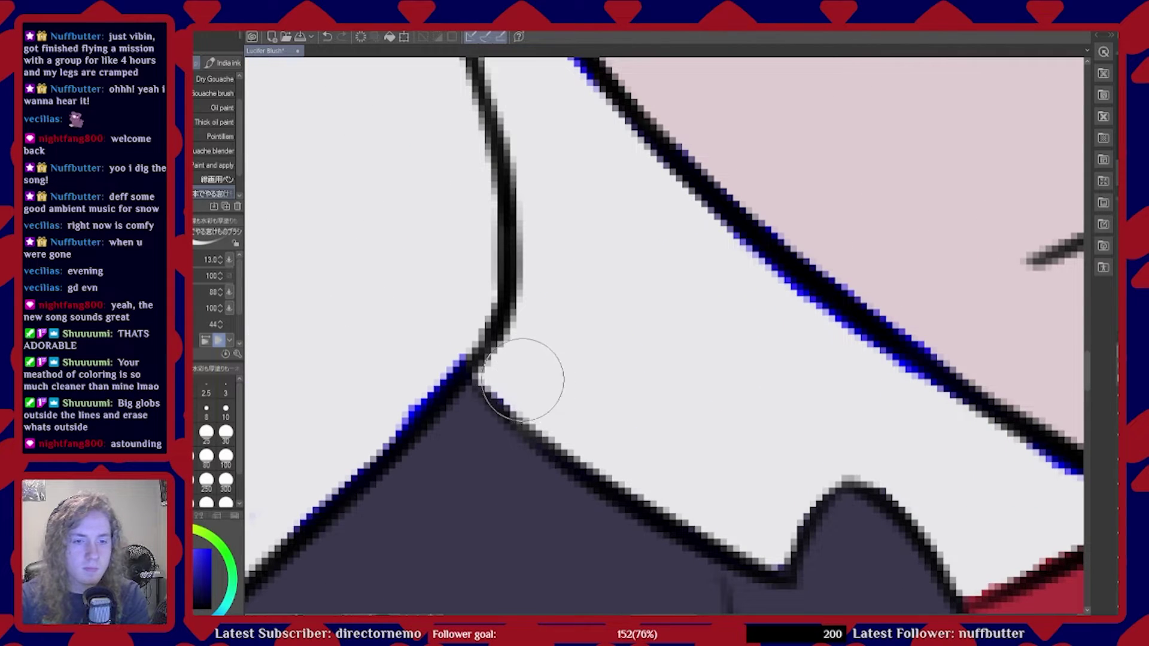
pyautogui.moveTo(467, 322)
pyautogui.mouseDown()
pyautogui.moveTo(436, 329)
pyautogui.moveTo(397, 397)
pyautogui.moveTo(401, 388)
pyautogui.moveTo(331, 461)
pyautogui.moveTo(297, 477)
pyautogui.moveTo(340, 447)
pyautogui.mouseUp()
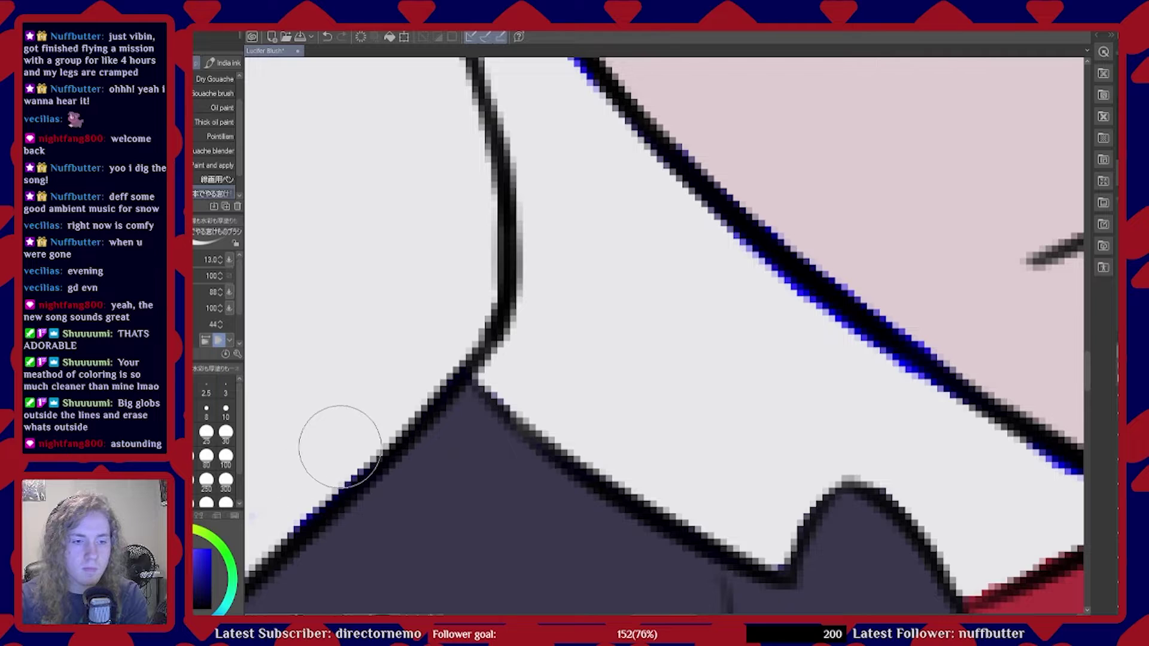
pyautogui.moveTo(304, 482)
pyautogui.mouseDown()
pyautogui.moveTo(332, 456)
pyautogui.moveTo(276, 513)
pyautogui.moveTo(346, 439)
pyautogui.mouseUp()
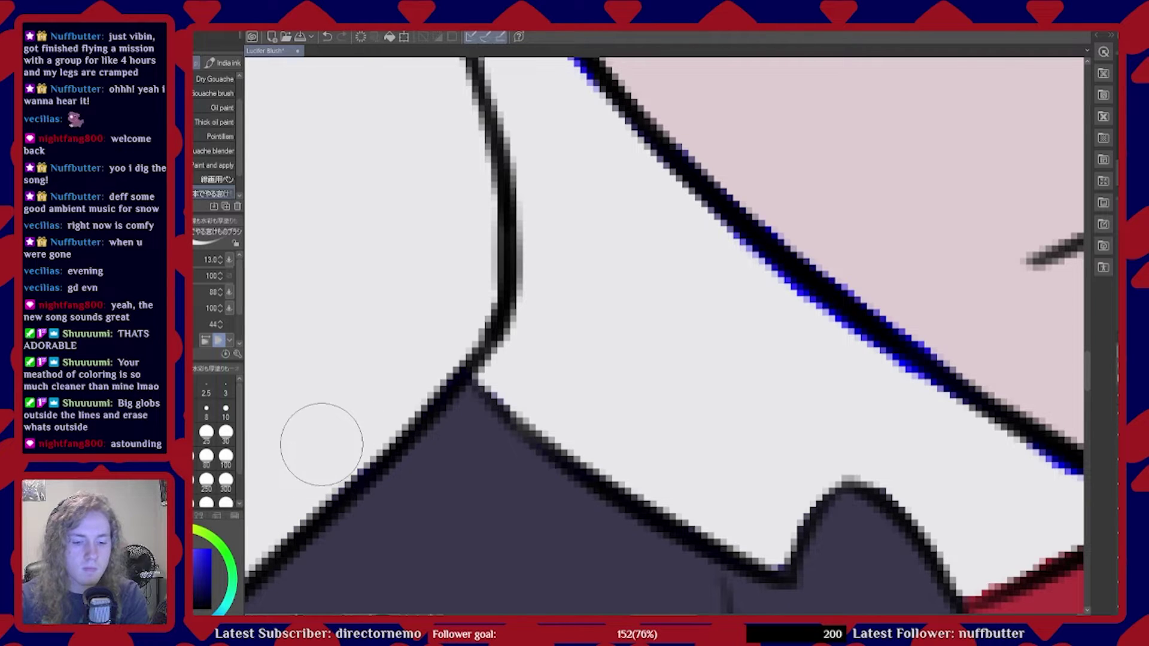
# Touch up the remaining gaps around the pointed tip of the face-side hair lock and along its left outline
pyautogui.scroll(-5, 526, 482)
pyautogui.scroll(4, 383, 513)
pyautogui.scroll(4, 383, 513)
pyautogui.moveTo(600, 330); pyautogui.dragTo(628, 321)
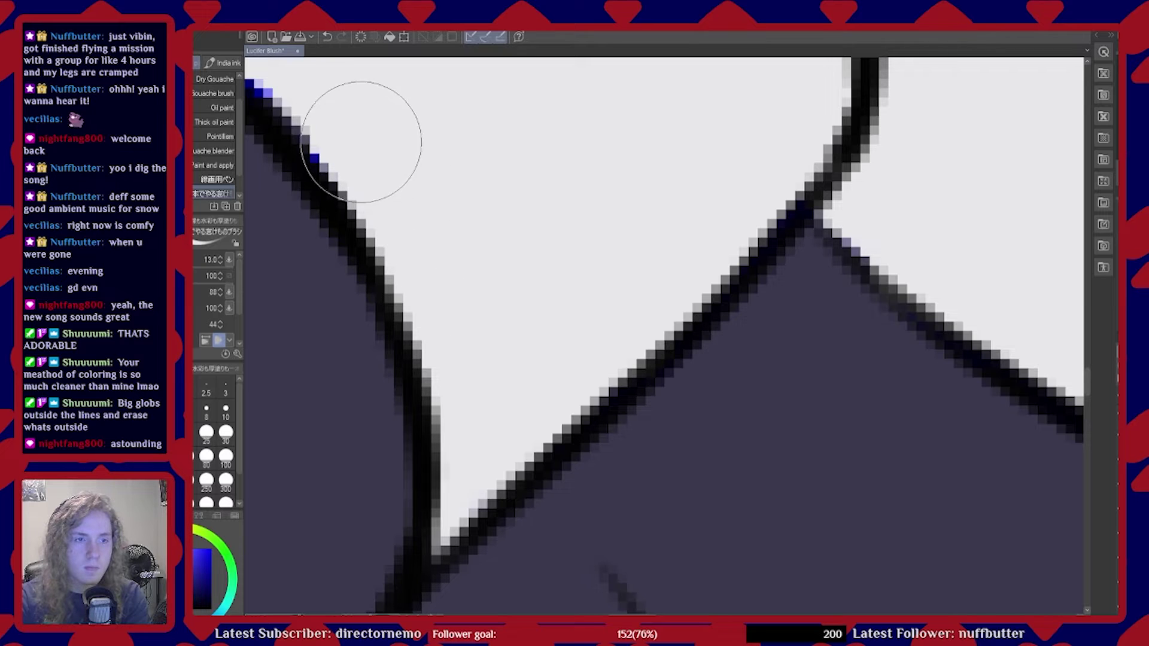
pyautogui.scroll(-3, 698, 446)
pyautogui.scroll(-3, 697, 446)
# Paint the hair colour over the blue line beside the dark jacket patch between the two left hair locks
pyautogui.scroll(3, 506, 361)
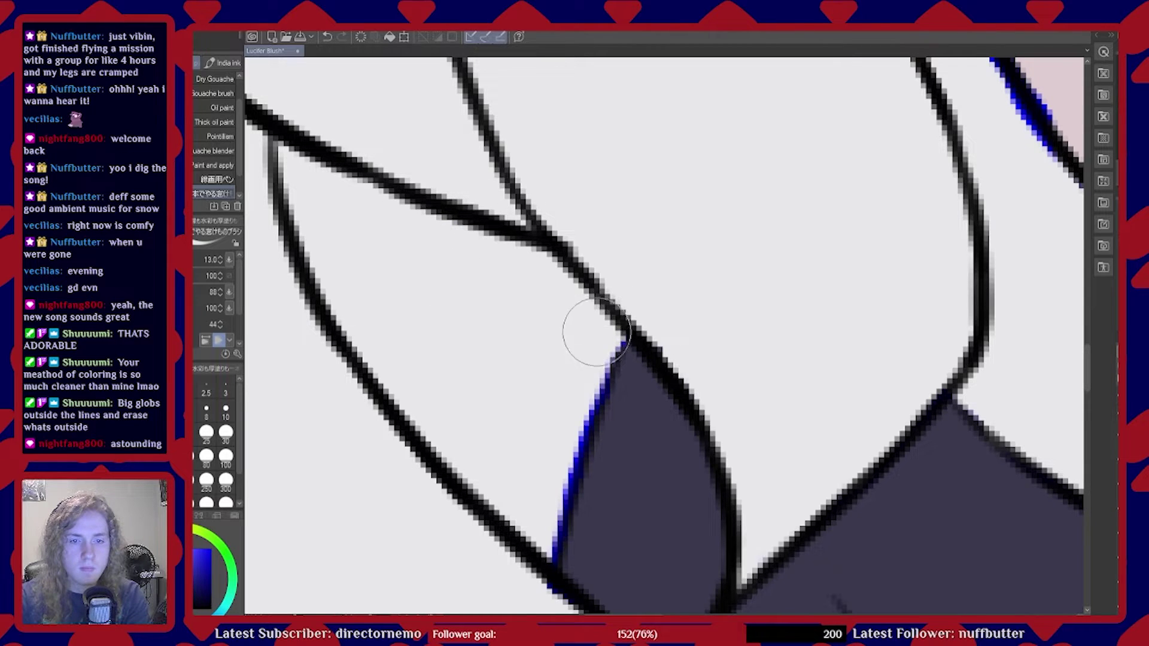
pyautogui.scroll(5, 591, 347)
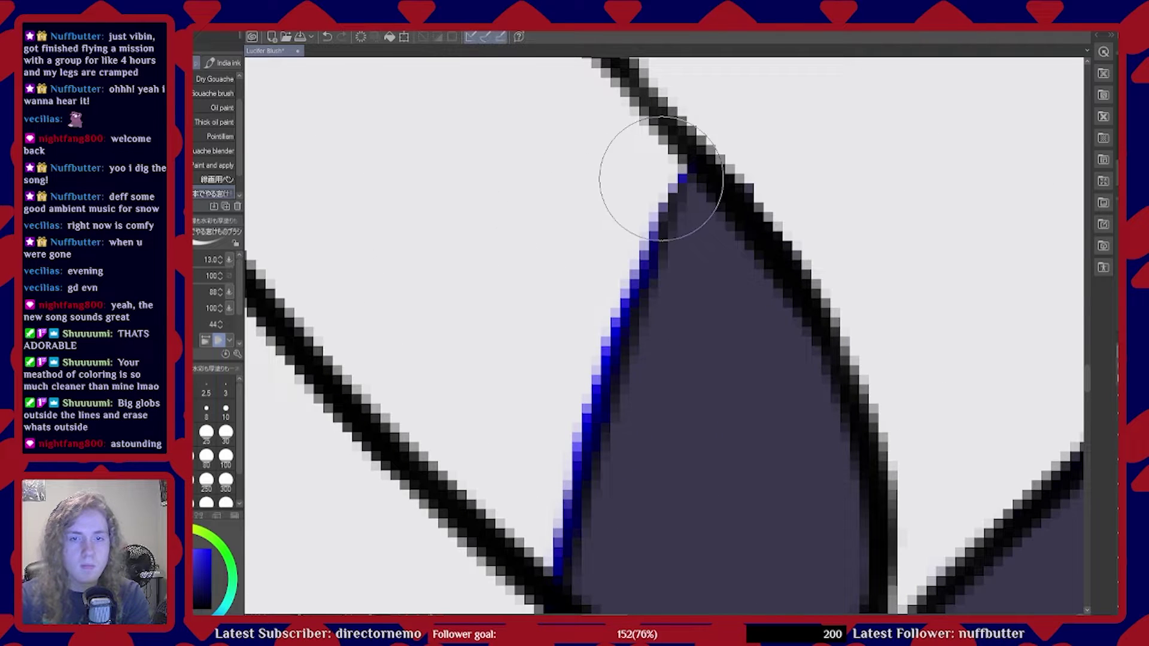
pyautogui.moveTo(657, 160)
pyautogui.mouseDown()
pyautogui.moveTo(613, 213)
pyautogui.moveTo(610, 251)
pyautogui.moveTo(600, 246)
pyautogui.moveTo(562, 336)
pyautogui.moveTo(567, 373)
pyautogui.moveTo(555, 417)
pyautogui.moveTo(572, 348)
pyautogui.moveTo(513, 578)
pyautogui.moveTo(535, 507)
pyautogui.moveTo(527, 486)
pyautogui.moveTo(529, 566)
pyautogui.mouseUp()
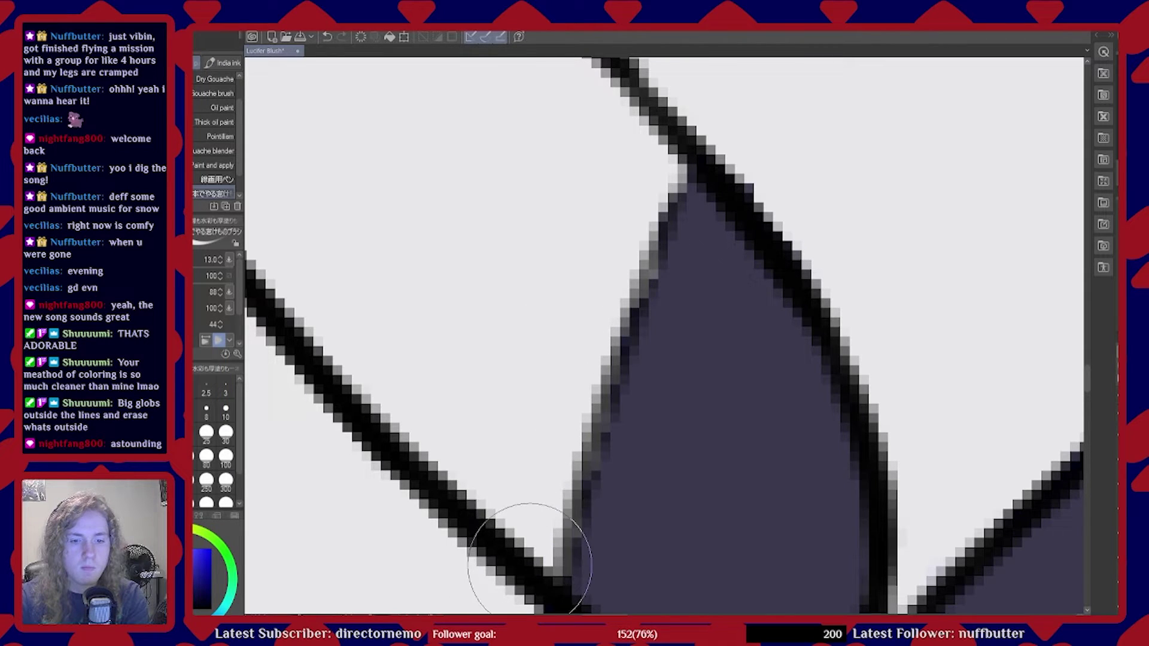
pyautogui.scroll(-8, 530, 560)
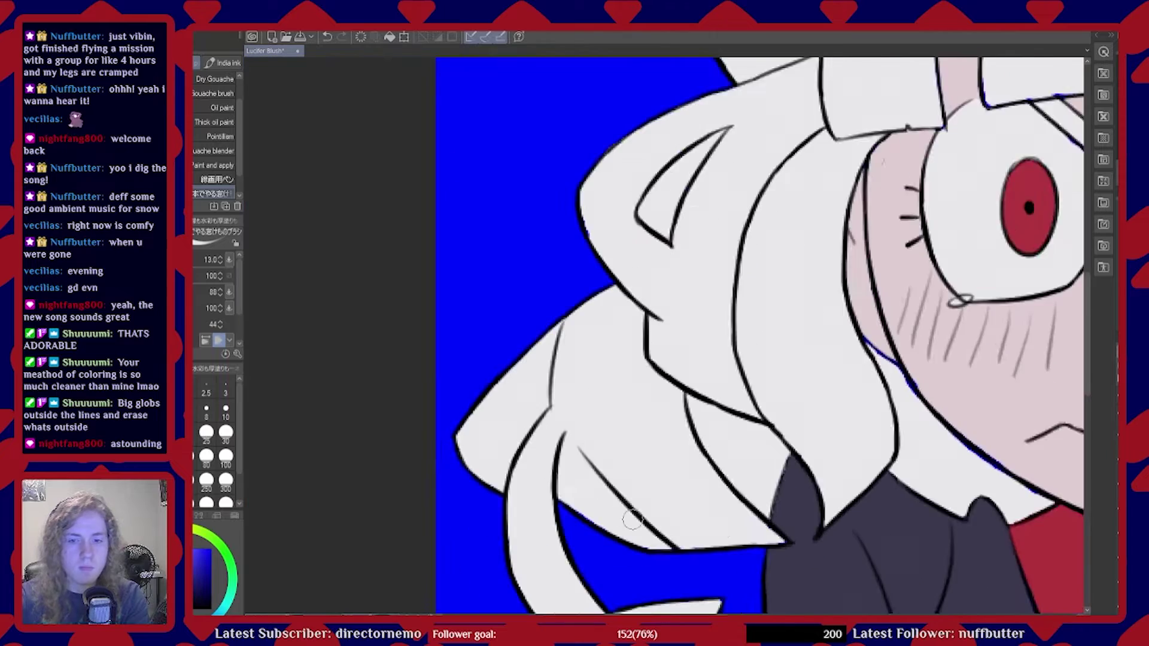
# Examine the left hair locks and the whole drawing for remaining gaps along the line art
pyautogui.scroll(8, 628, 509)
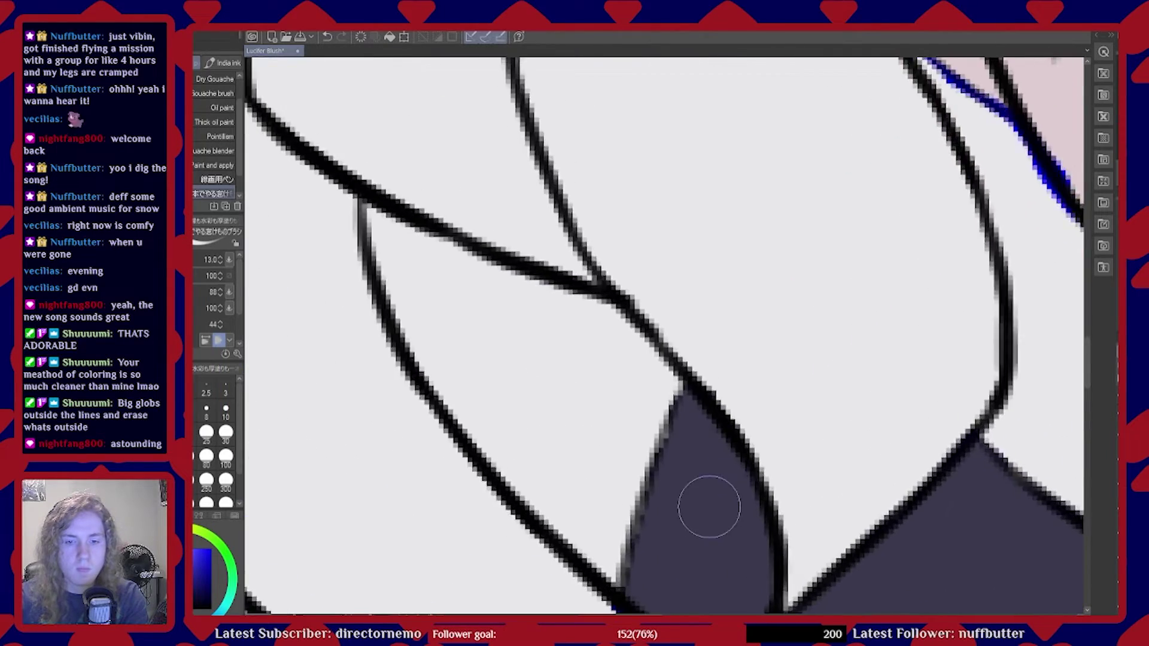
pyautogui.scroll(-8, 704, 508)
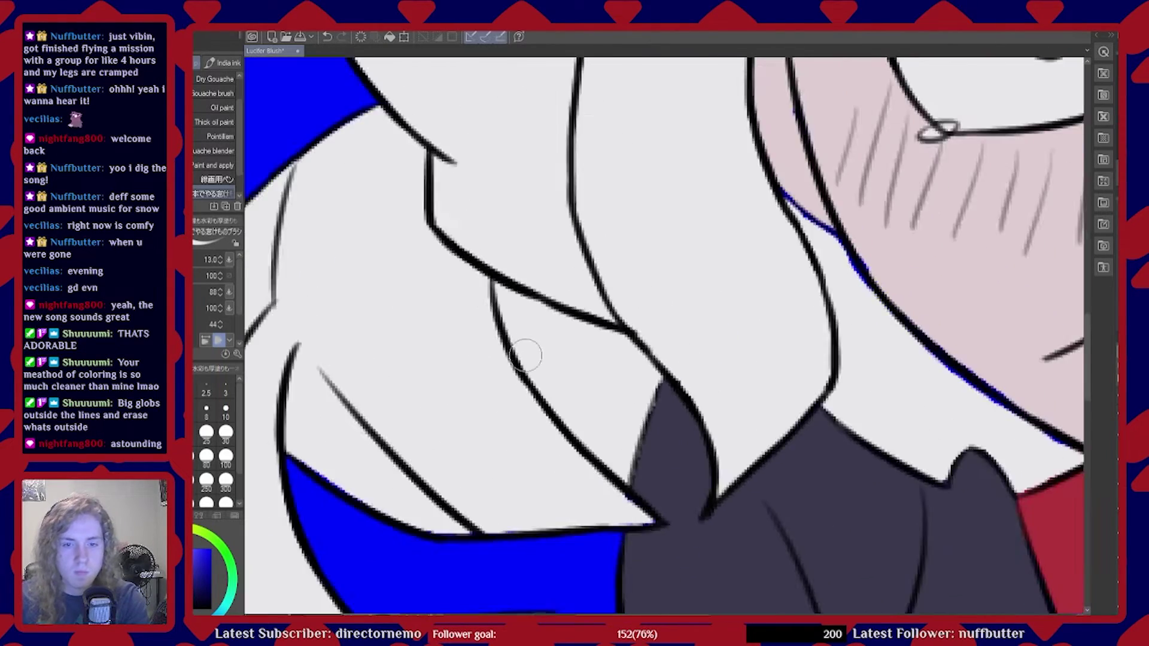
pyautogui.scroll(-4, 498, 358)
pyautogui.scroll(-2, 479, 483)
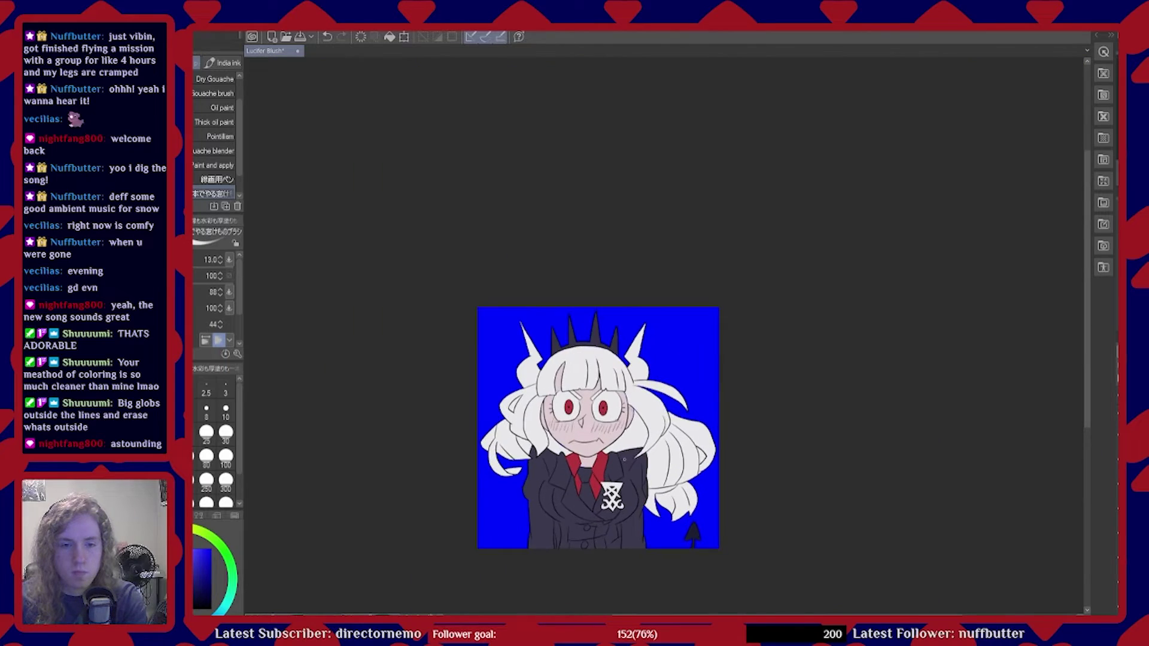
pyautogui.scroll(3, 550, 540)
pyautogui.scroll(3, 551, 541)
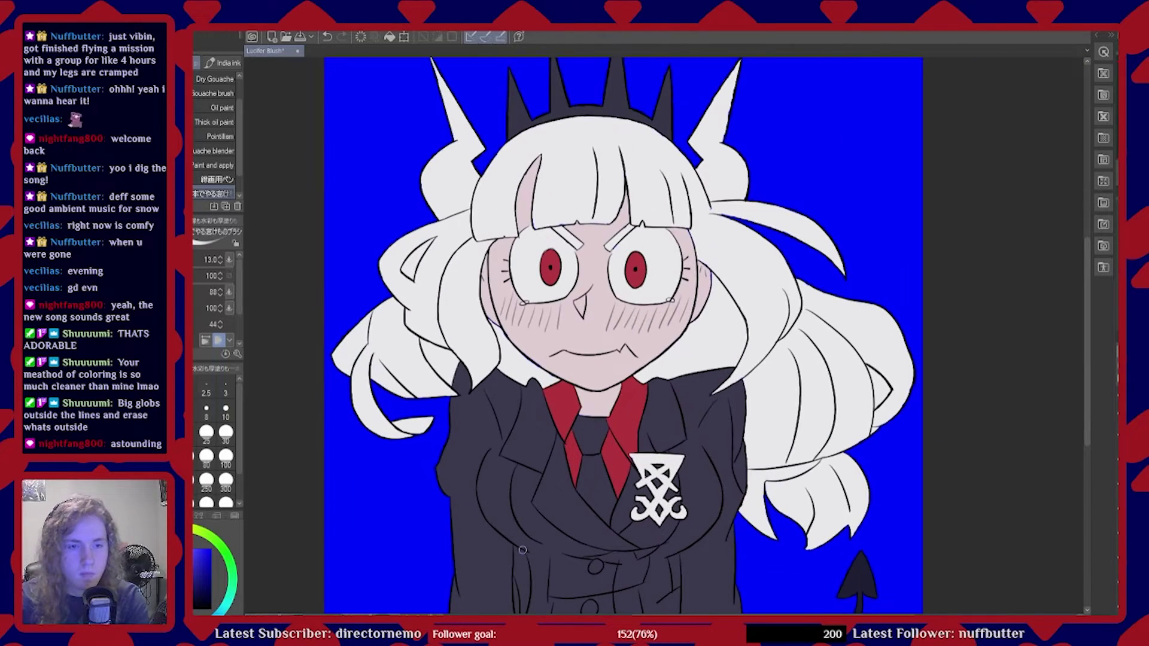
pyautogui.scroll(8, 523, 549)
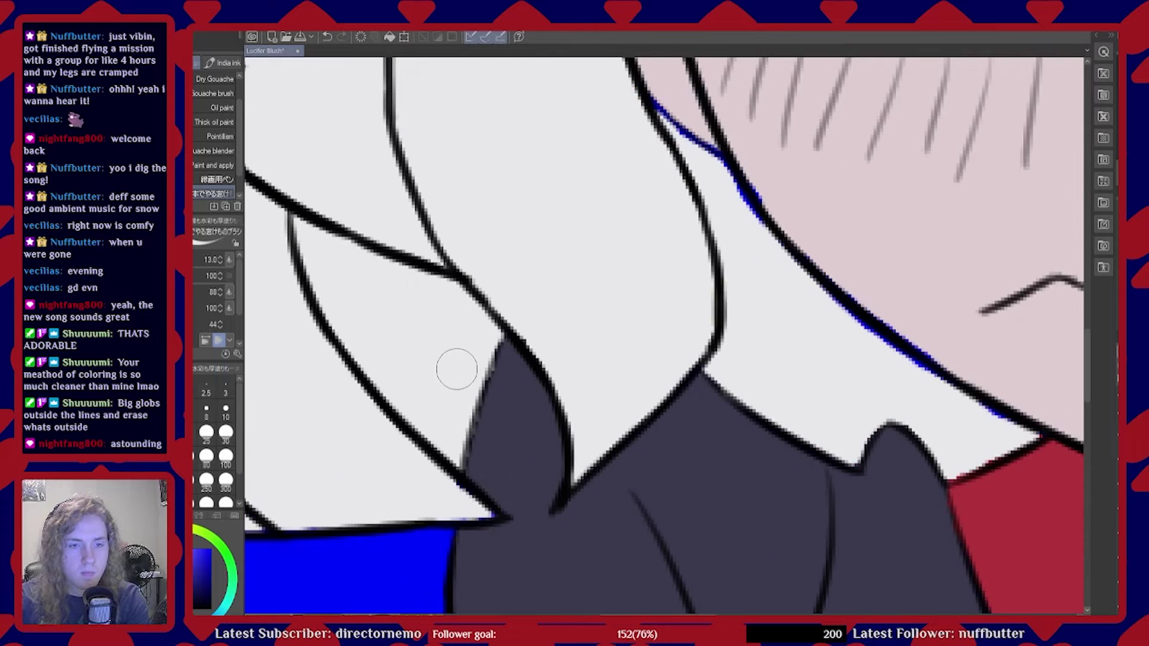
# Erase along the left edge of the dark jacket patch between the left hair locks and fill its blue specks with the jacket colour
pyautogui.scroll(4, 456, 368)
pyautogui.press('e')
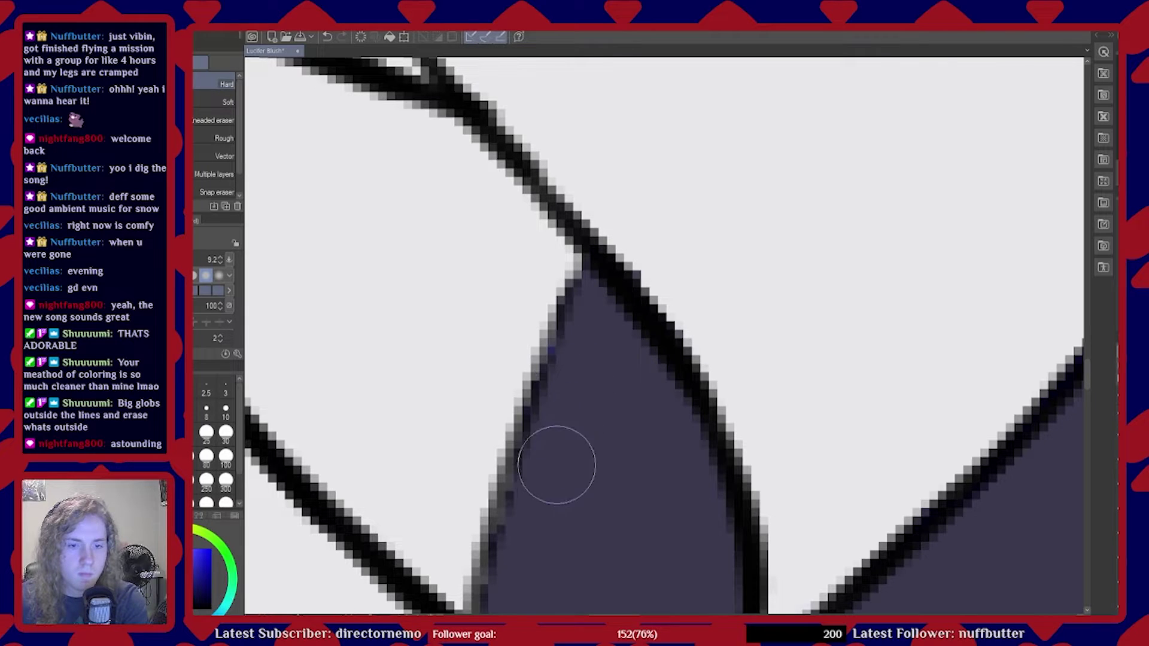
pyautogui.moveTo(537, 501); pyautogui.dragTo(532, 546)
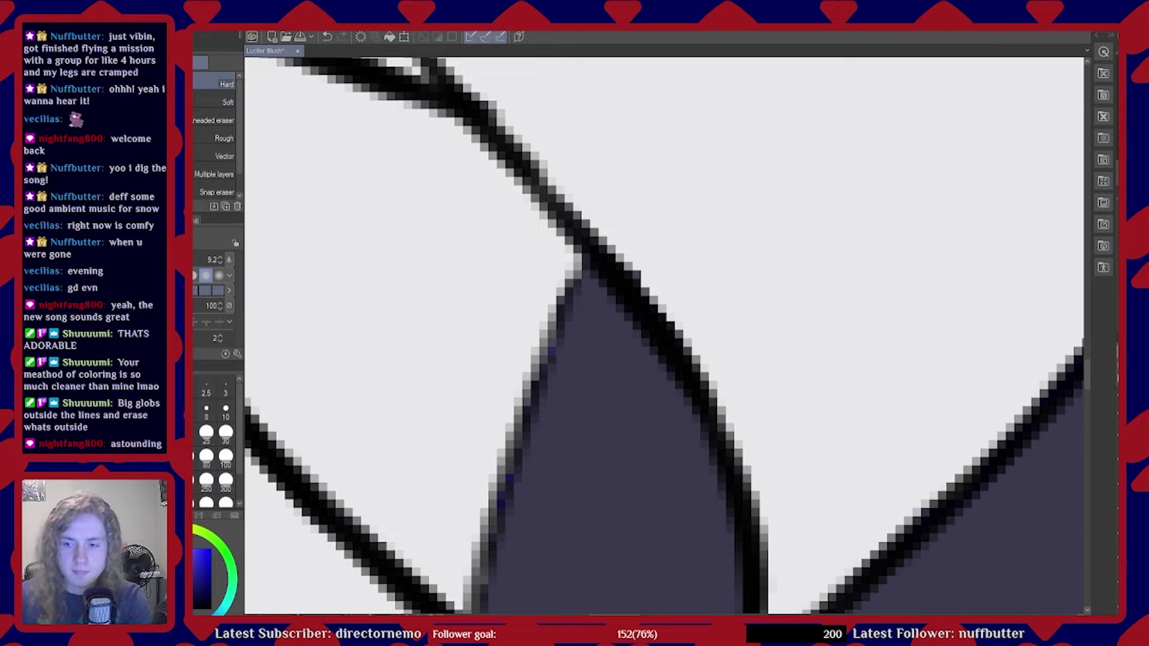
pyautogui.press('i')
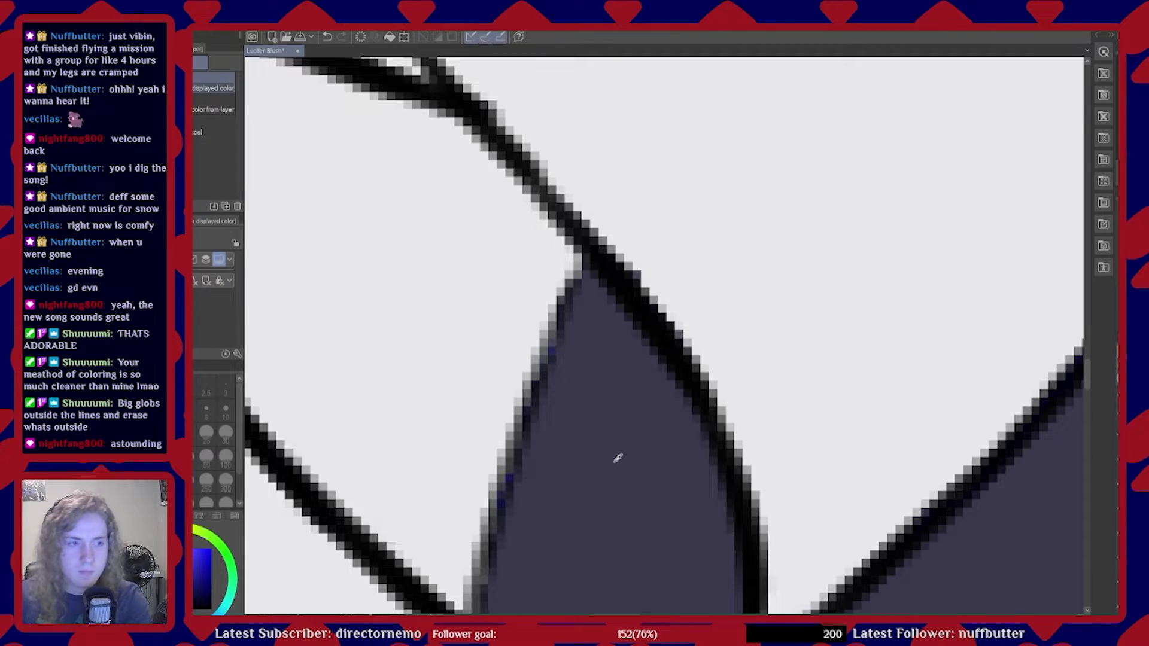
pyautogui.press('b')
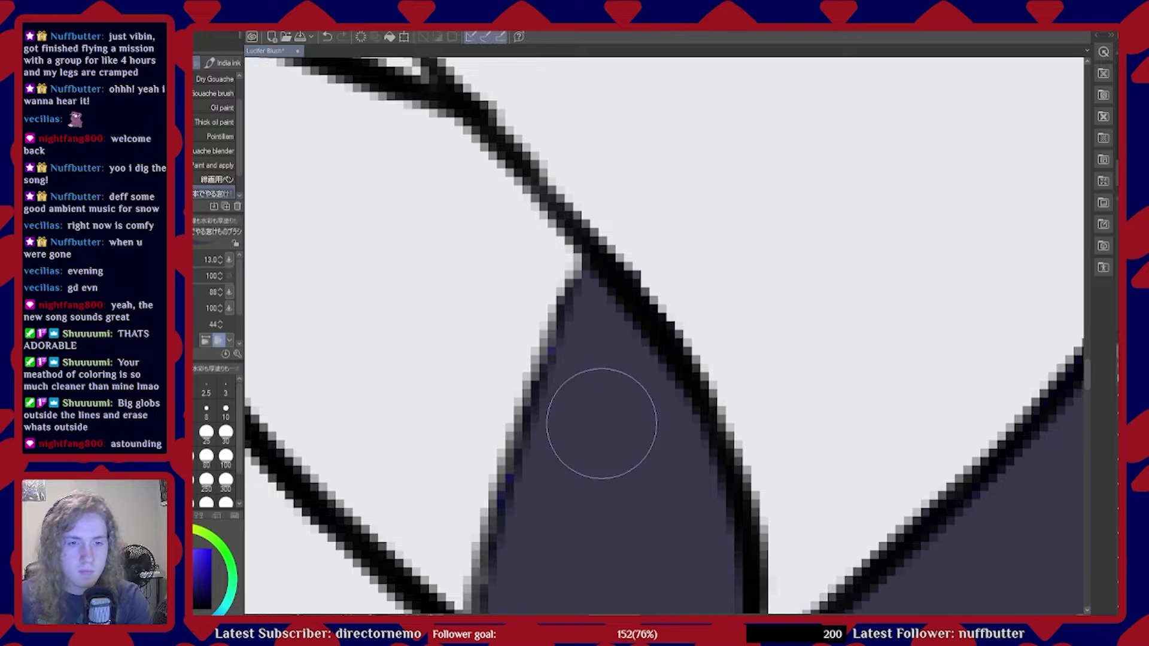
pyautogui.moveTo(577, 387)
pyautogui.mouseDown()
pyautogui.moveTo(534, 526)
pyautogui.moveTo(588, 357)
pyautogui.mouseUp()
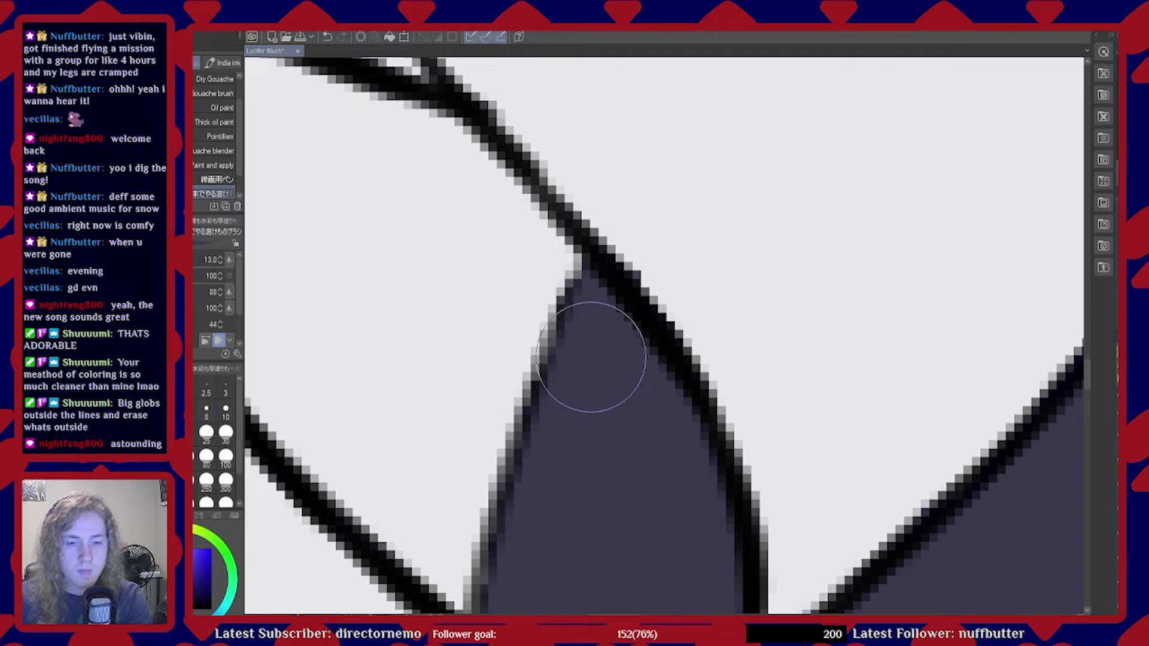
pyautogui.scroll(-4, 591, 357)
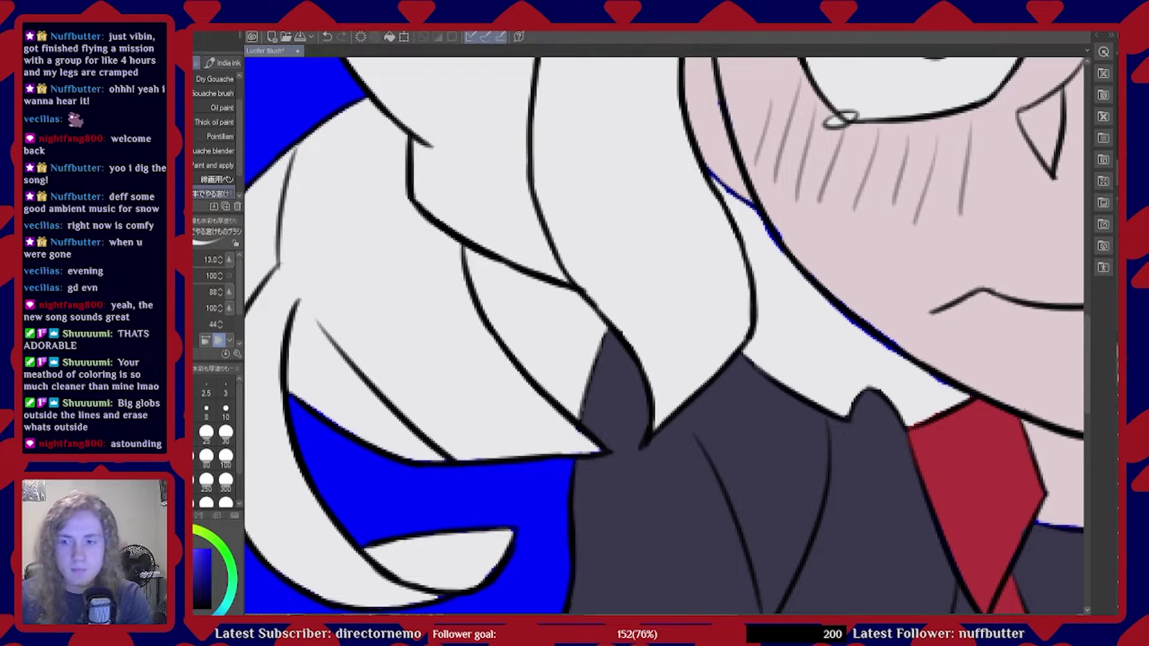
# Fill the blue gaps inside the pointed tip of the hair lock beside the dark jacket patch with the hair colour
pyautogui.scroll(6, 580, 466)
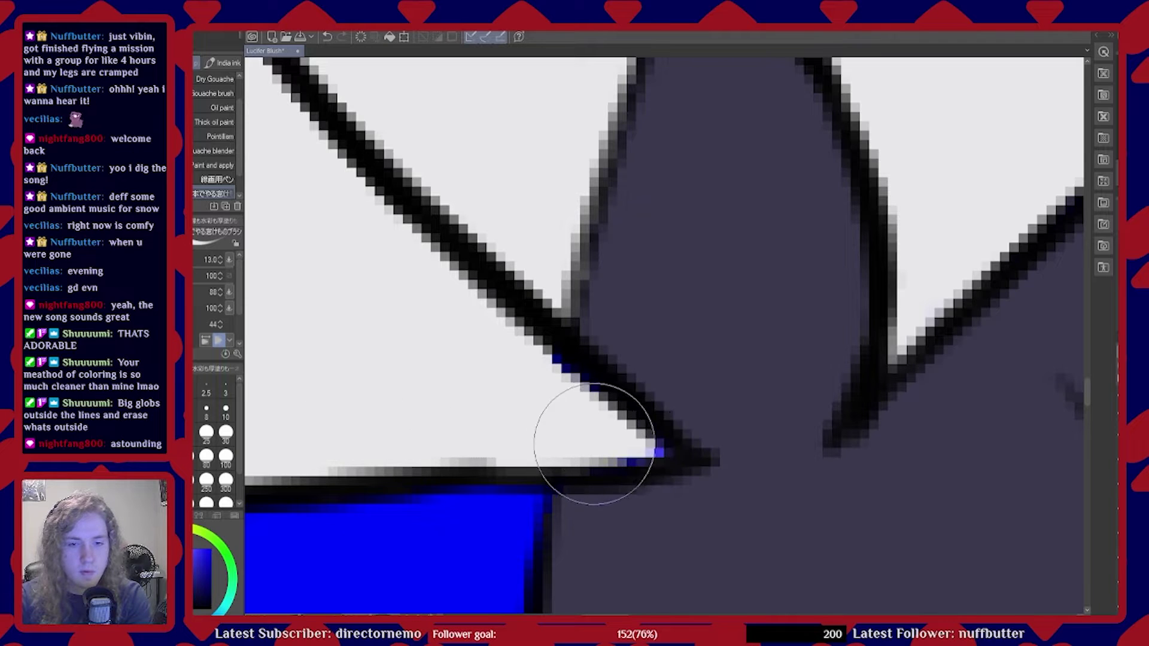
pyautogui.moveTo(634, 447); pyautogui.dragTo(651, 447)
pyautogui.moveTo(539, 379); pyautogui.dragTo(559, 398)
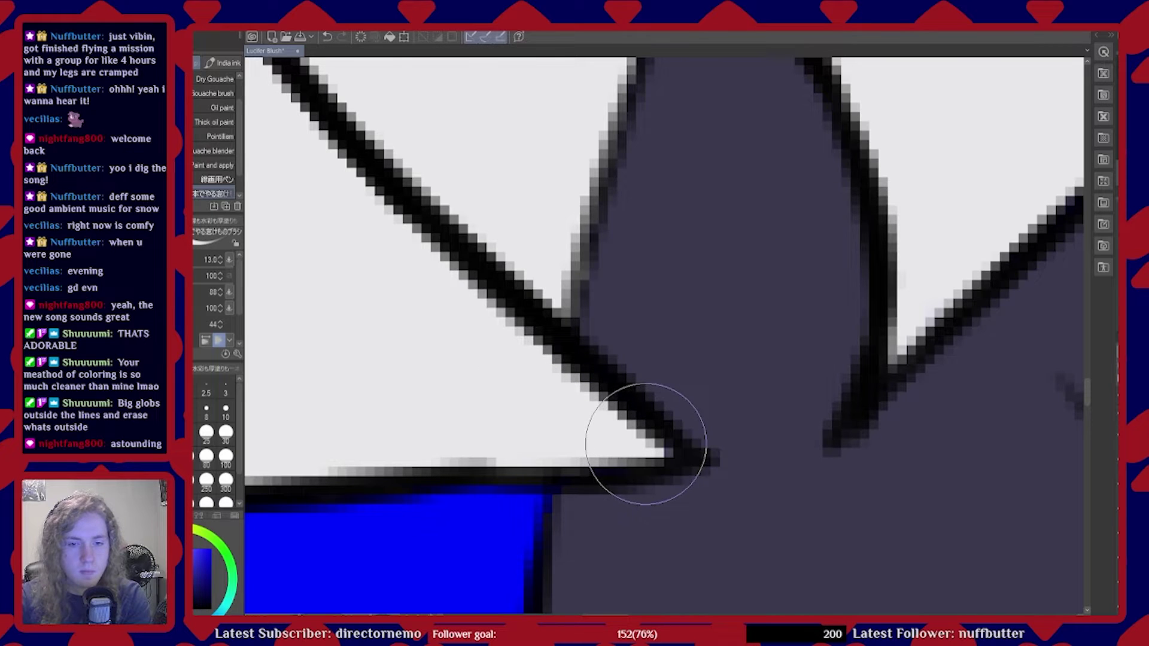
pyautogui.scroll(-10, 646, 440)
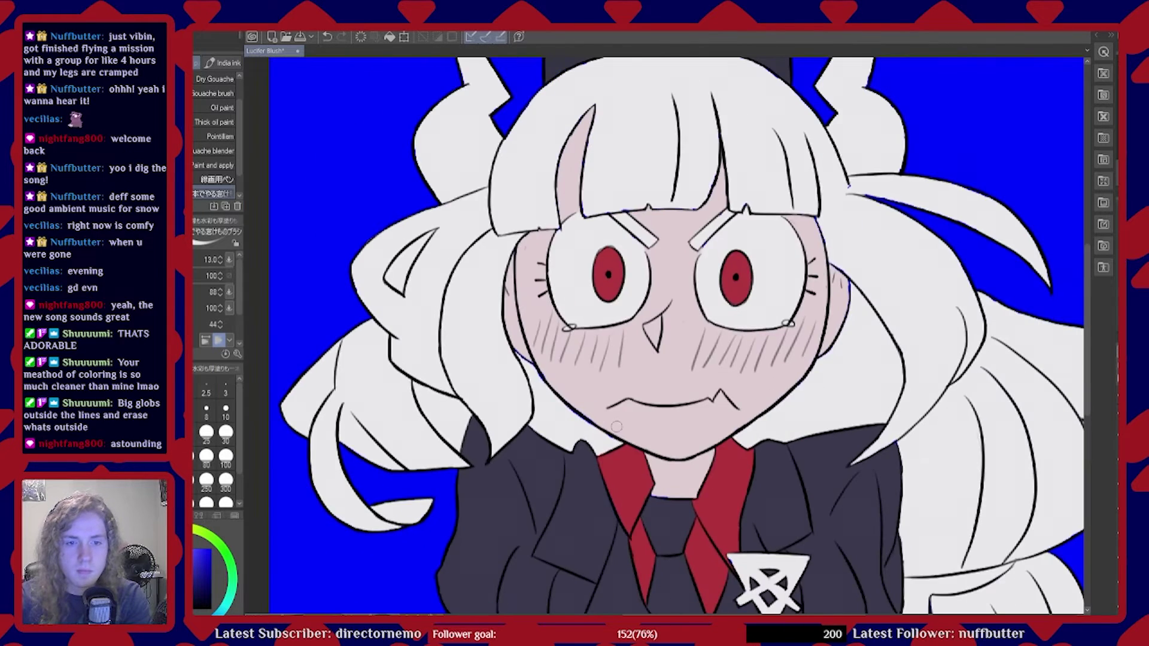
# Paint the hair colour over the blue gaps beneath the left jawline, down to the red collar
pyautogui.scroll(3, 514, 353)
pyautogui.scroll(5, 515, 353)
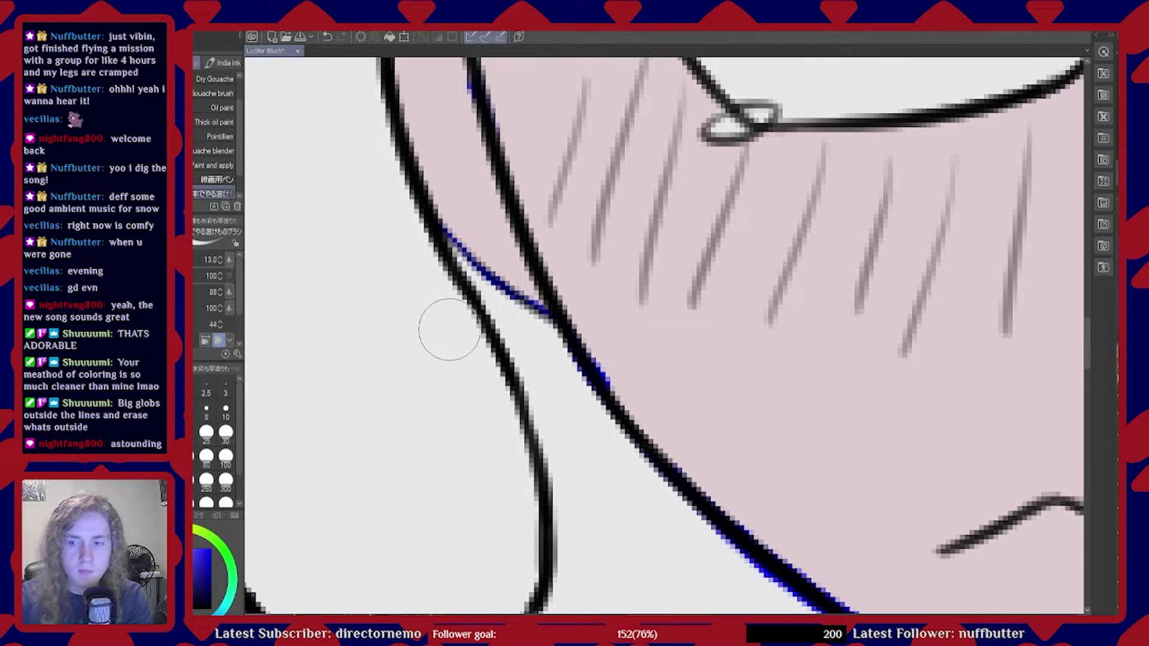
pyautogui.scroll(-3, 380, 319)
pyautogui.scroll(3, 532, 440)
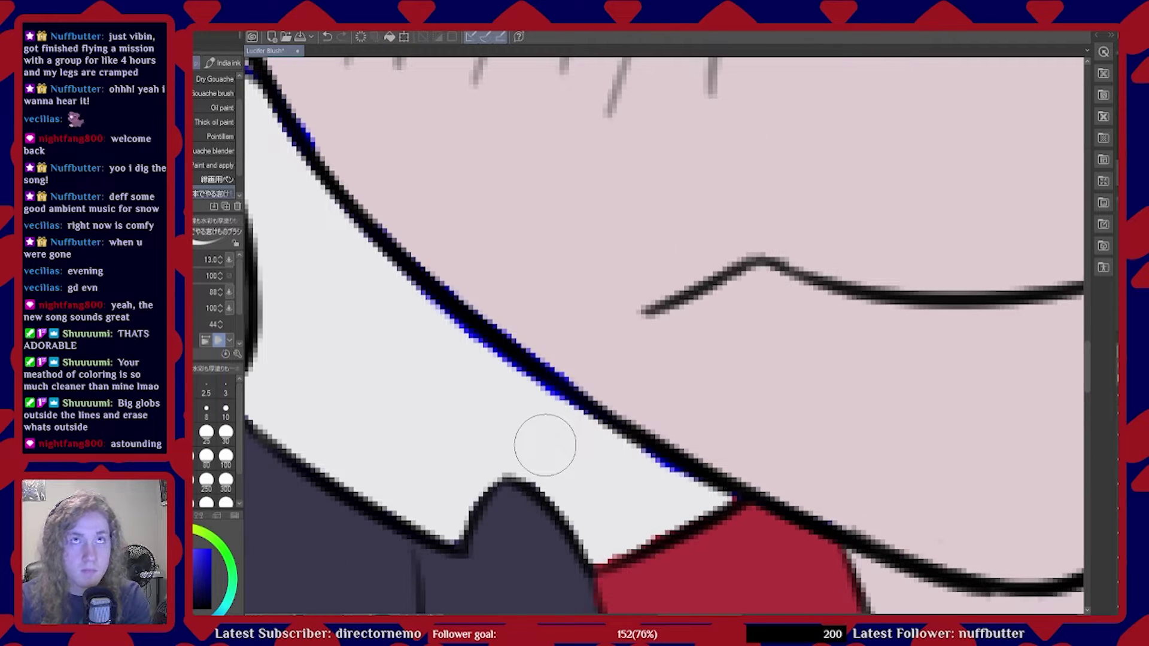
pyautogui.moveTo(422, 315); pyautogui.dragTo(432, 322)
pyautogui.moveTo(490, 376); pyautogui.dragTo(547, 414)
pyautogui.moveTo(639, 472); pyautogui.dragTo(672, 482)
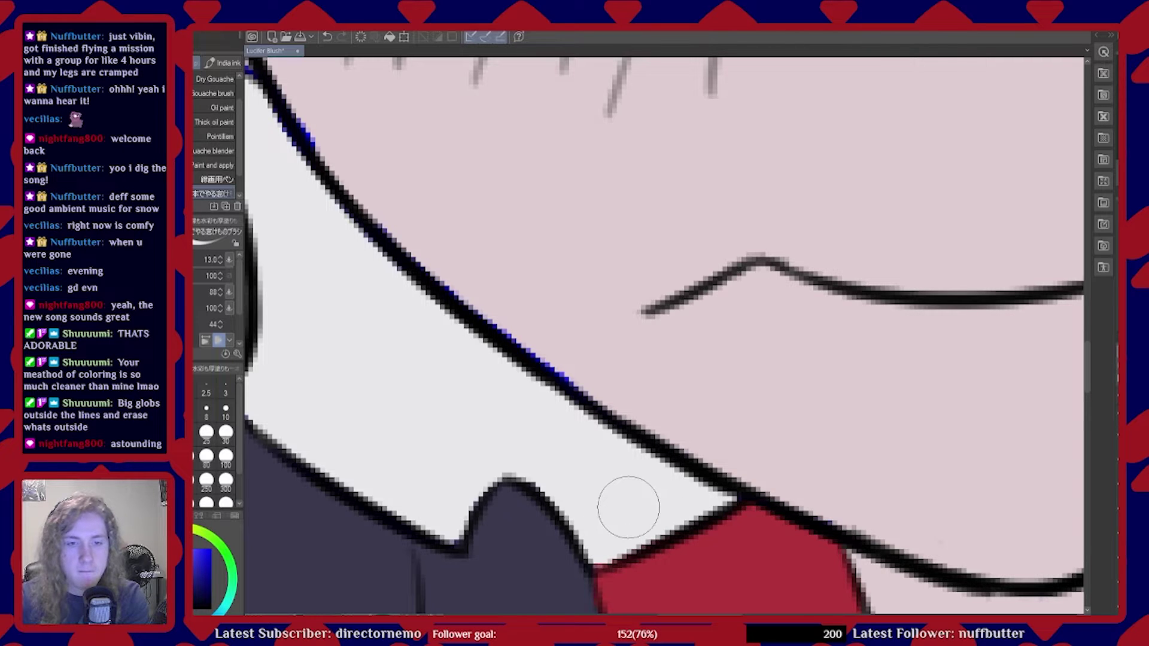
pyautogui.scroll(-10, 629, 508)
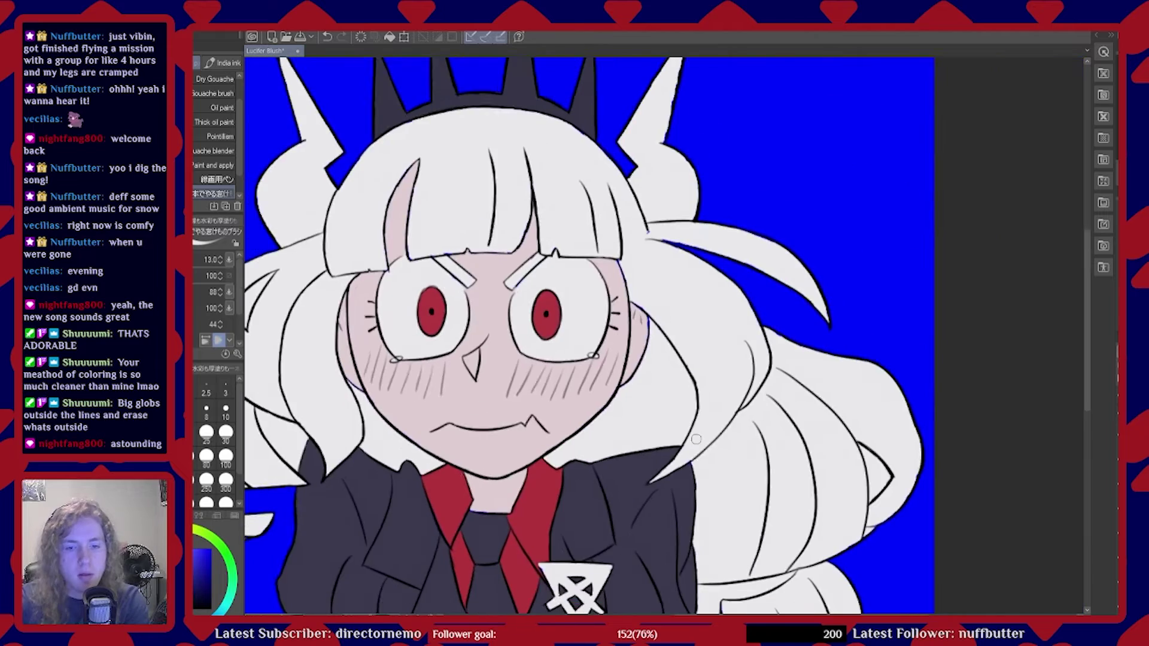
# Fill the blue gaps where the right hair lock crosses the jacket shoulder, around the shoulder's upper corner
pyautogui.scroll(-4, 696, 440)
pyautogui.scroll(7, 651, 521)
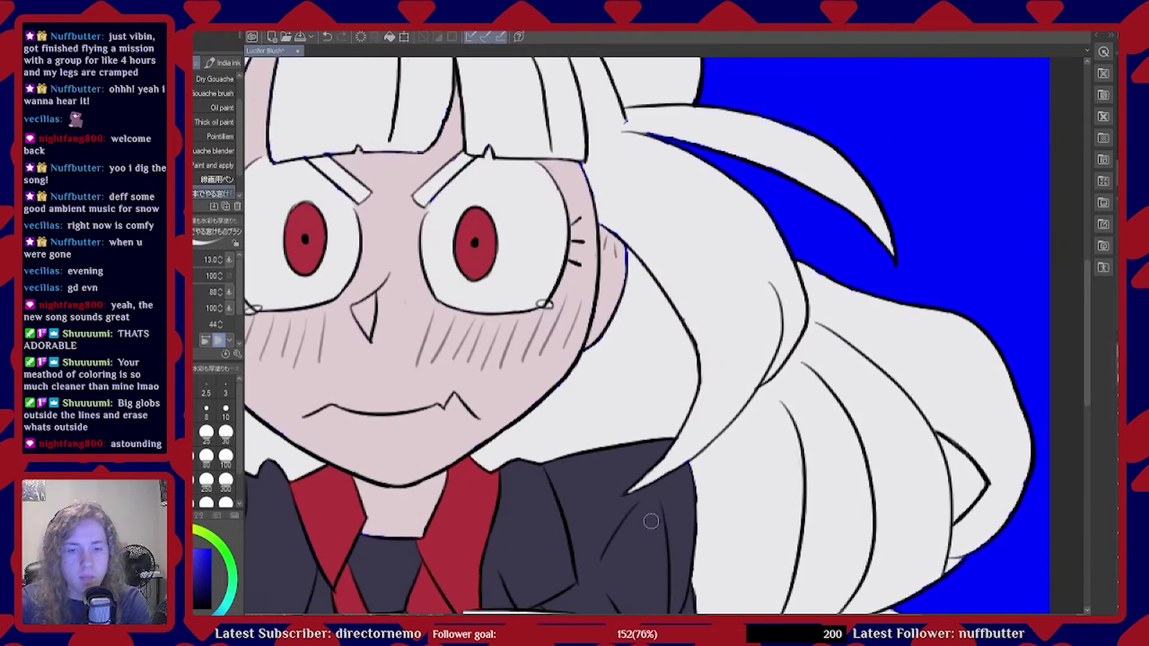
pyautogui.scroll(10, 651, 522)
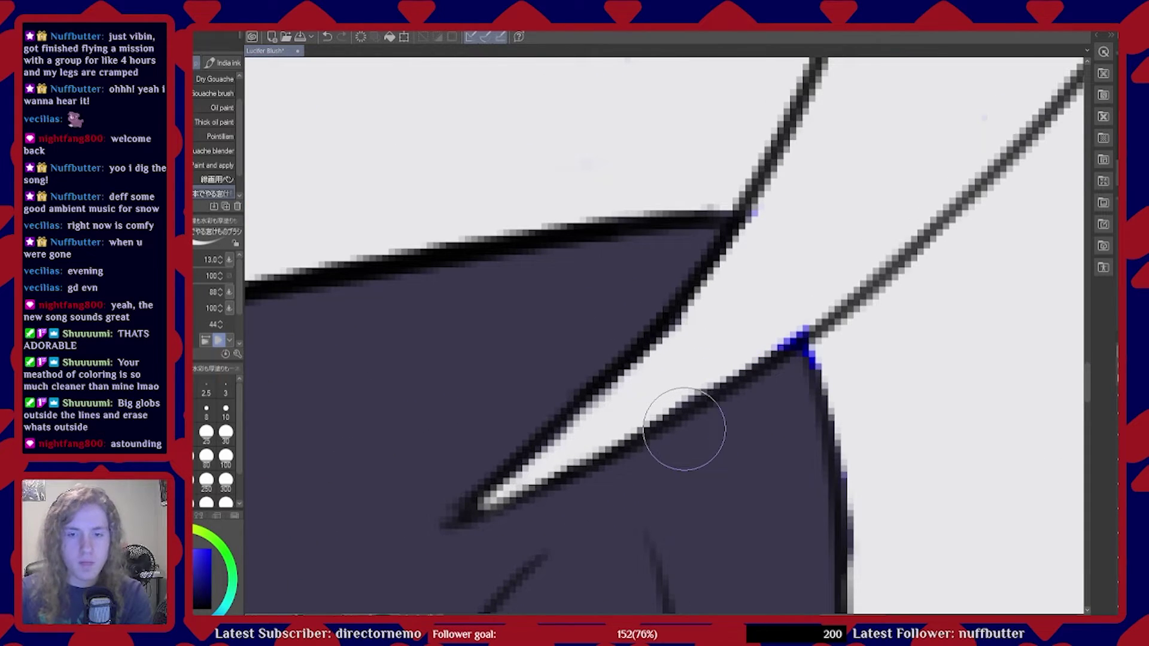
pyautogui.moveTo(795, 303); pyautogui.dragTo(761, 331)
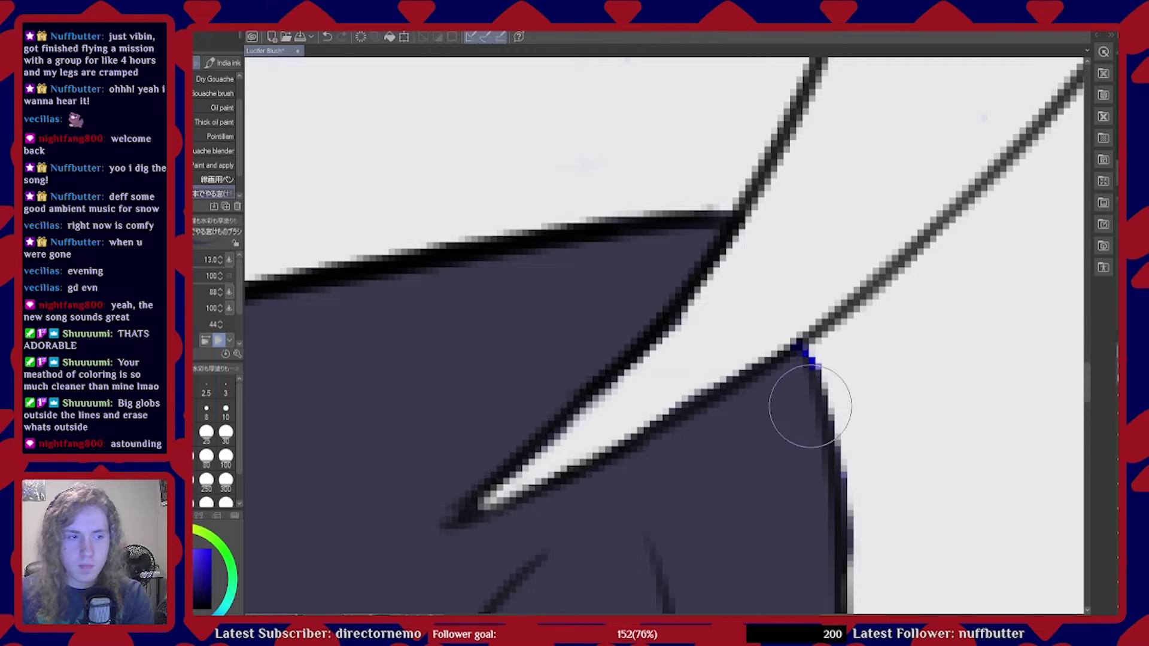
pyautogui.moveTo(759, 347)
pyautogui.mouseDown()
pyautogui.moveTo(797, 393)
pyautogui.moveTo(792, 375)
pyautogui.mouseUp()
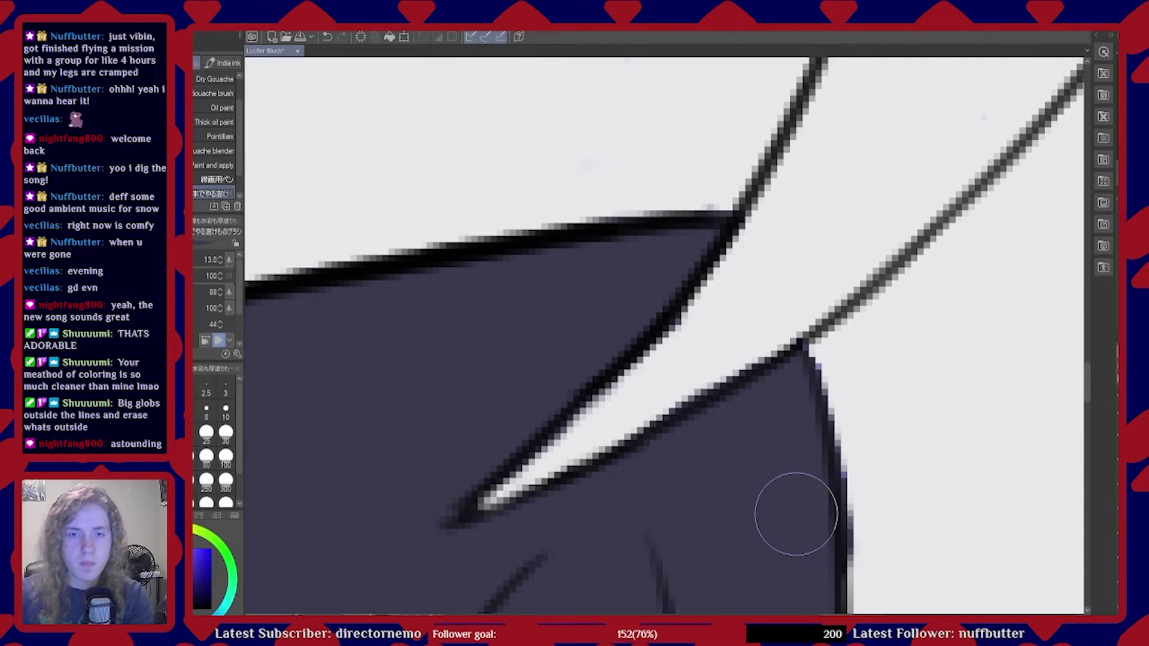
pyautogui.scroll(-3, 766, 501)
# Paint the hair colour over the blue fringe beneath the right jawline and along the lower edge of the ear
pyautogui.scroll(2, 479, 236)
pyautogui.scroll(-2, 823, 335)
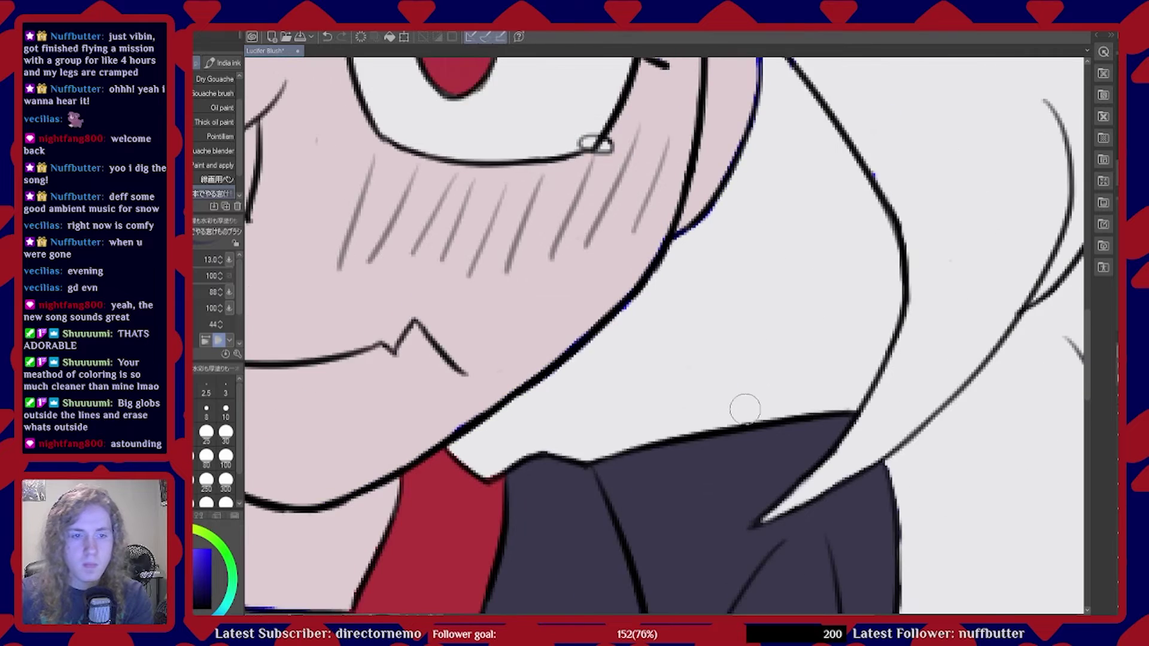
pyautogui.scroll(5, 520, 403)
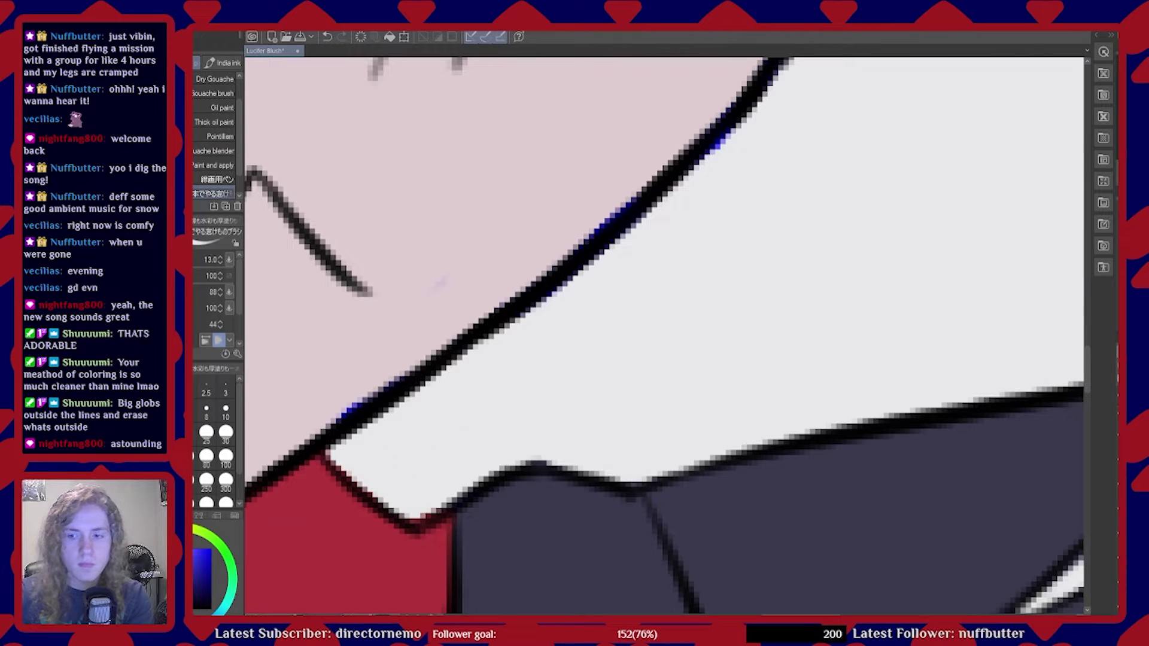
pyautogui.scroll(-5, 638, 527)
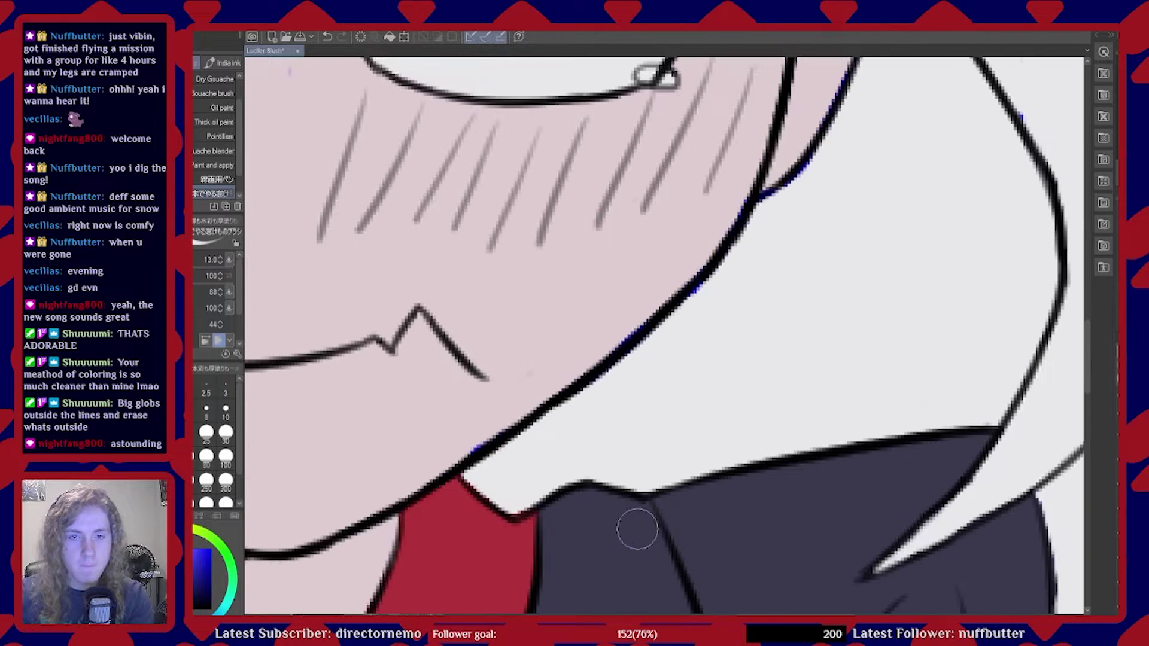
pyautogui.scroll(5, 760, 259)
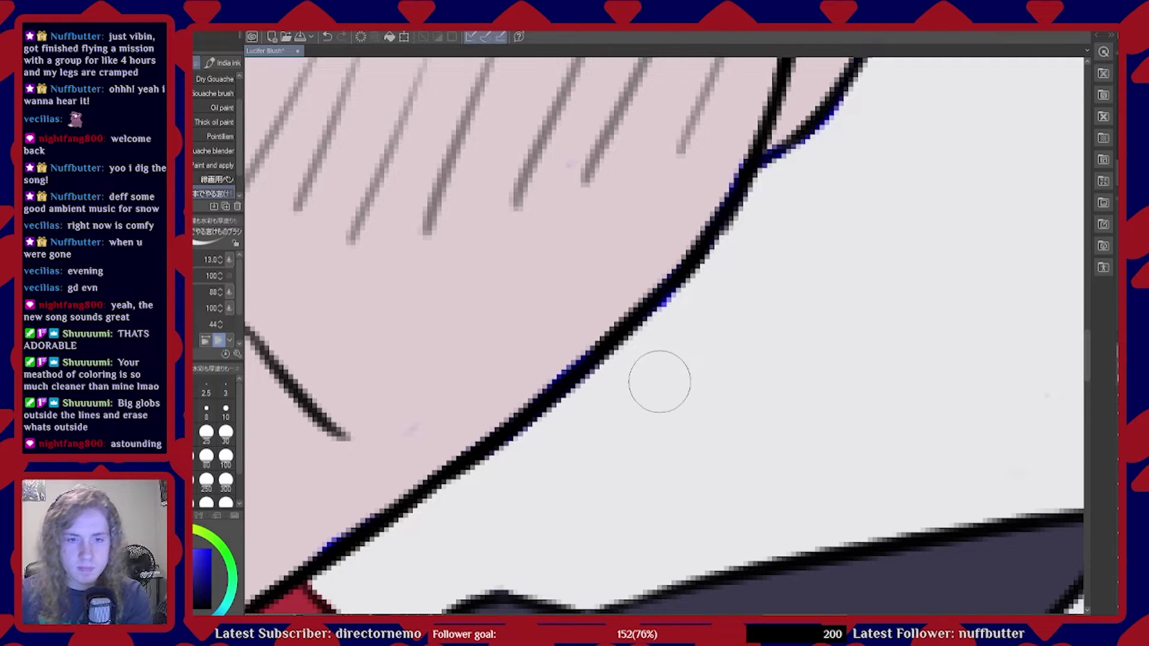
pyautogui.moveTo(543, 438); pyautogui.dragTo(461, 491)
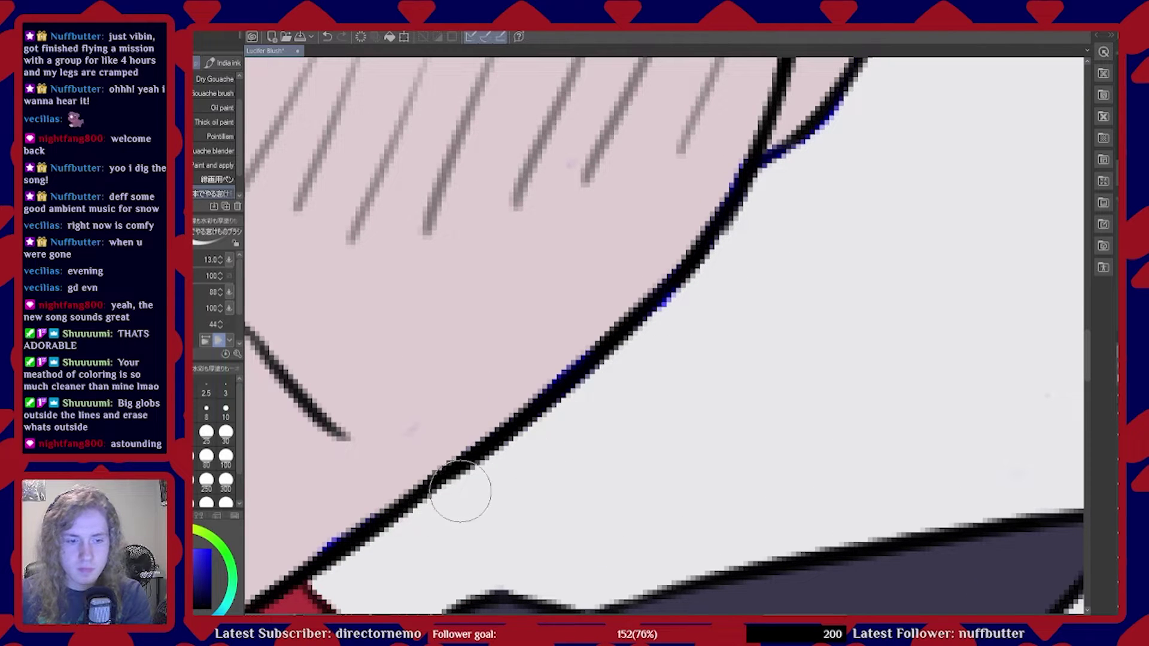
pyautogui.moveTo(639, 368)
pyautogui.mouseDown()
pyautogui.moveTo(662, 308)
pyautogui.moveTo(733, 263)
pyautogui.mouseUp()
pyautogui.moveTo(774, 203)
pyautogui.mouseDown()
pyautogui.moveTo(792, 172)
pyautogui.moveTo(785, 180)
pyautogui.moveTo(862, 112)
pyautogui.moveTo(852, 118)
pyautogui.mouseUp()
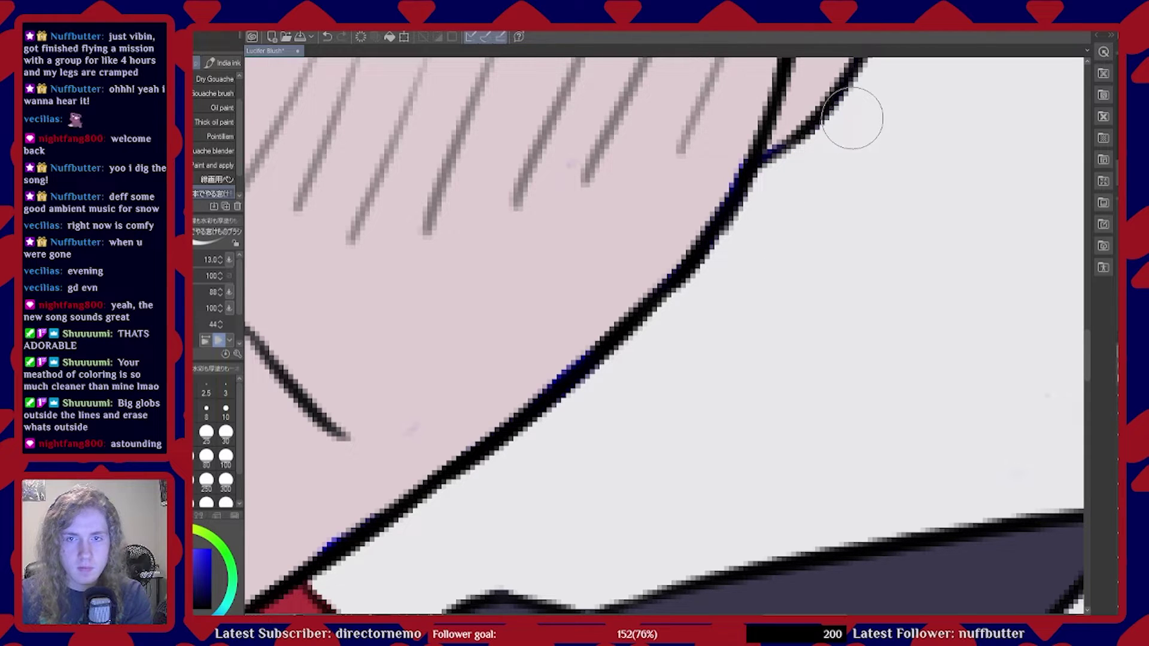
# Cover the blue specks along the hair strand line beside the right ear and above the ear's upper edge with the hair colour
pyautogui.scroll(-5, 863, 112)
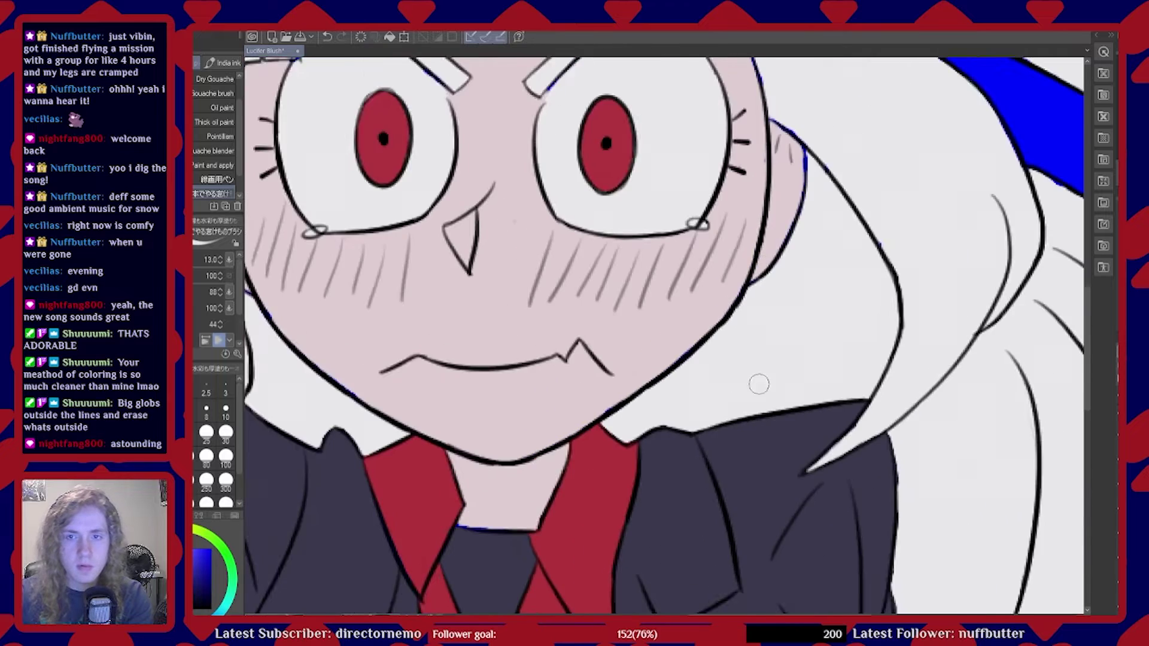
pyautogui.scroll(3, 858, 137)
pyautogui.scroll(4, 858, 138)
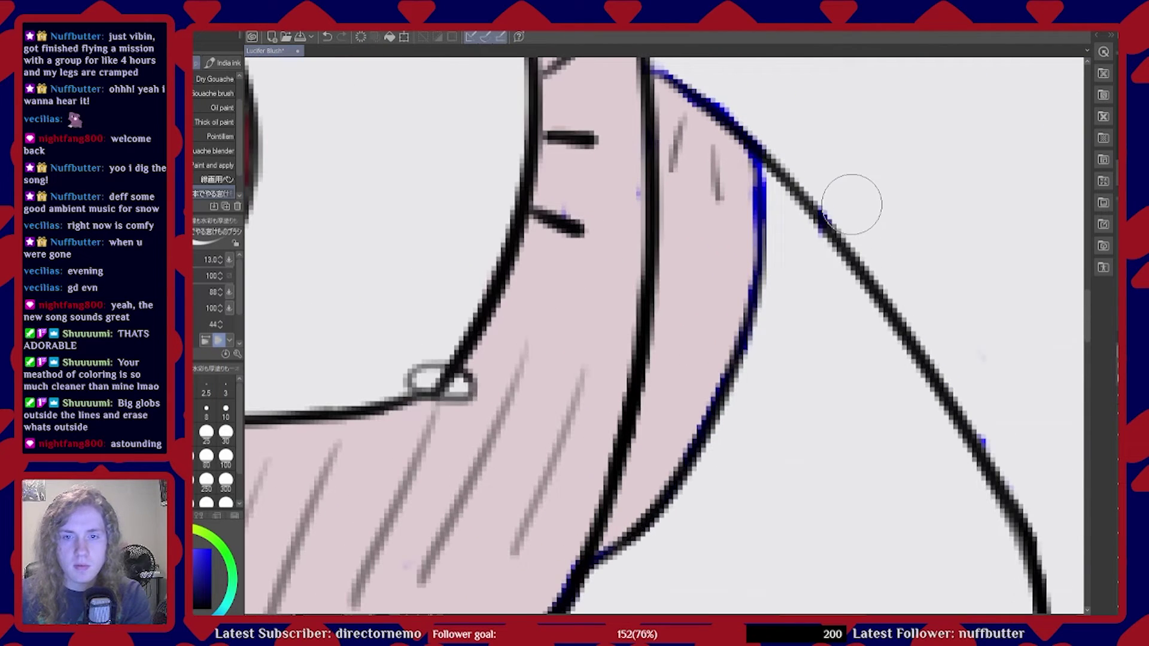
pyautogui.moveTo(824, 243)
pyautogui.mouseDown()
pyautogui.moveTo(829, 265)
pyautogui.moveTo(977, 429)
pyautogui.moveTo(943, 396)
pyautogui.mouseUp()
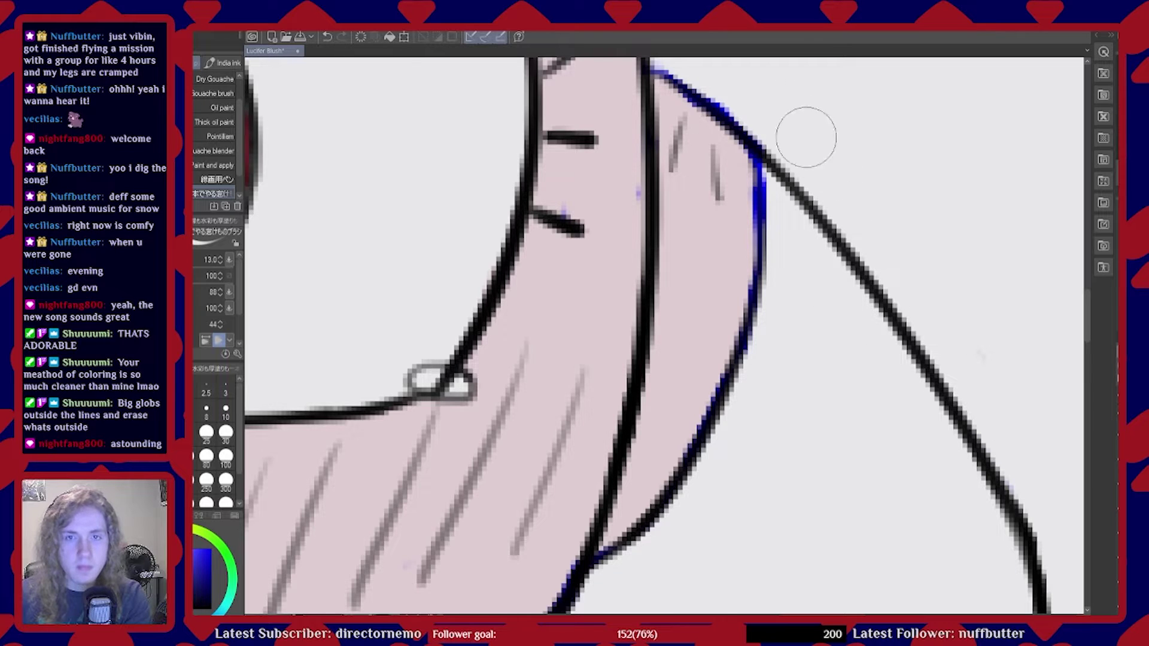
pyautogui.moveTo(759, 106)
pyautogui.mouseDown()
pyautogui.moveTo(693, 66)
pyautogui.moveTo(774, 132)
pyautogui.mouseUp()
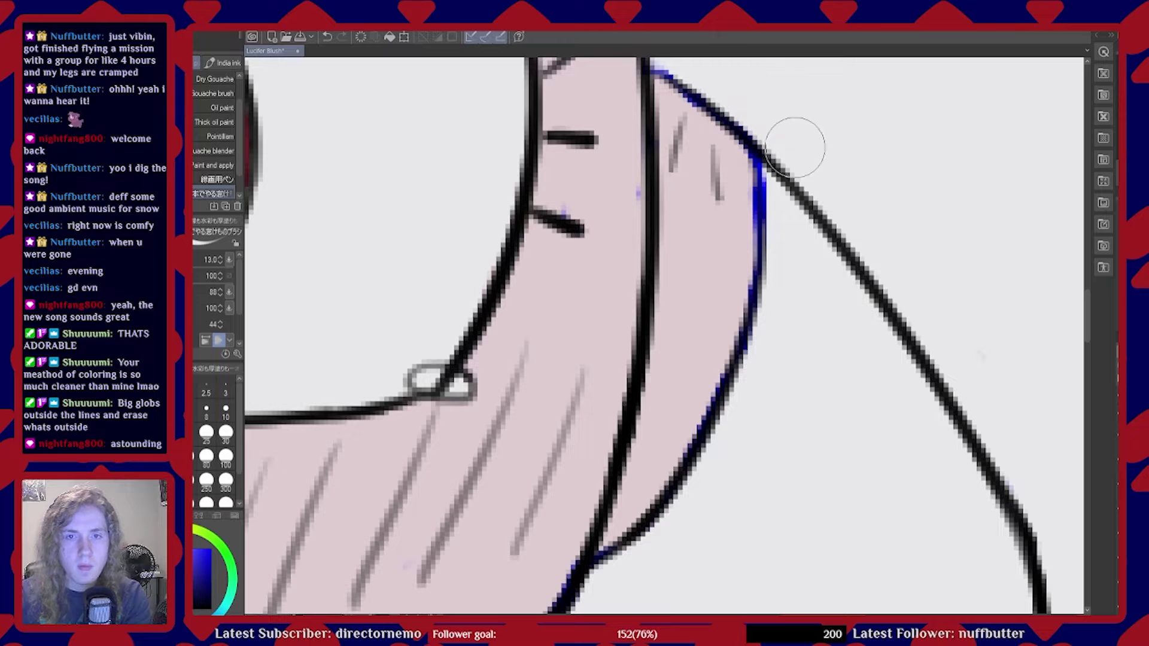
pyautogui.scroll(-3, 473, 444)
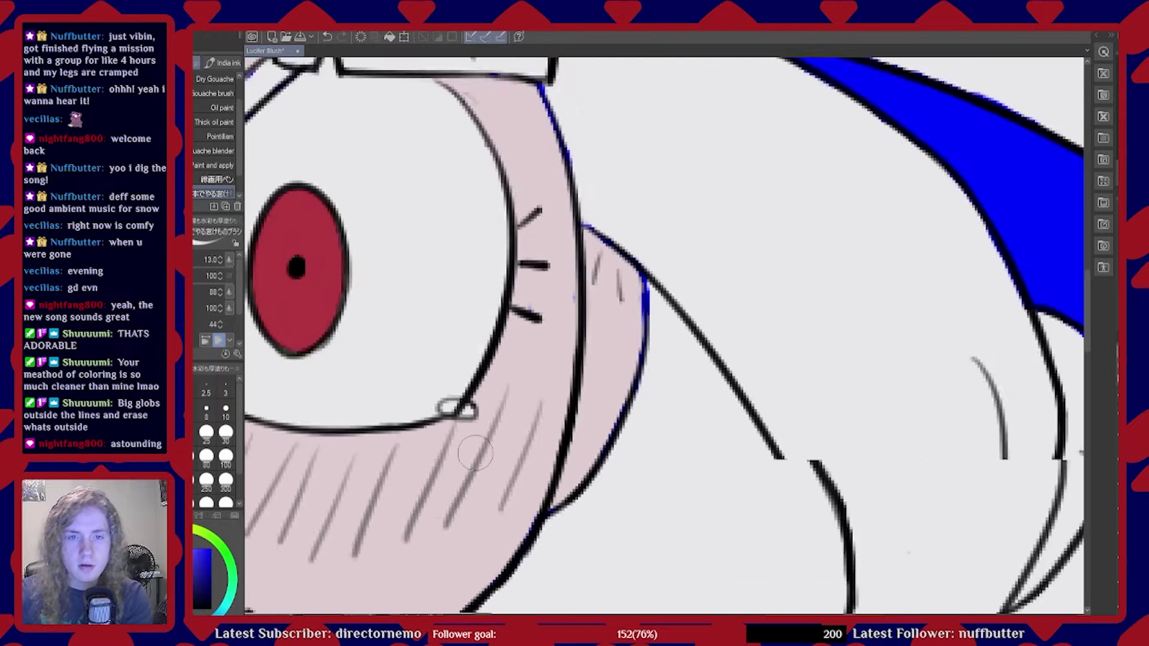
# Fill the blue speck beneath the upper outline of the large right hair section with the hair colour
pyautogui.scroll(1, 588, 325)
pyautogui.scroll(-3, 696, 540)
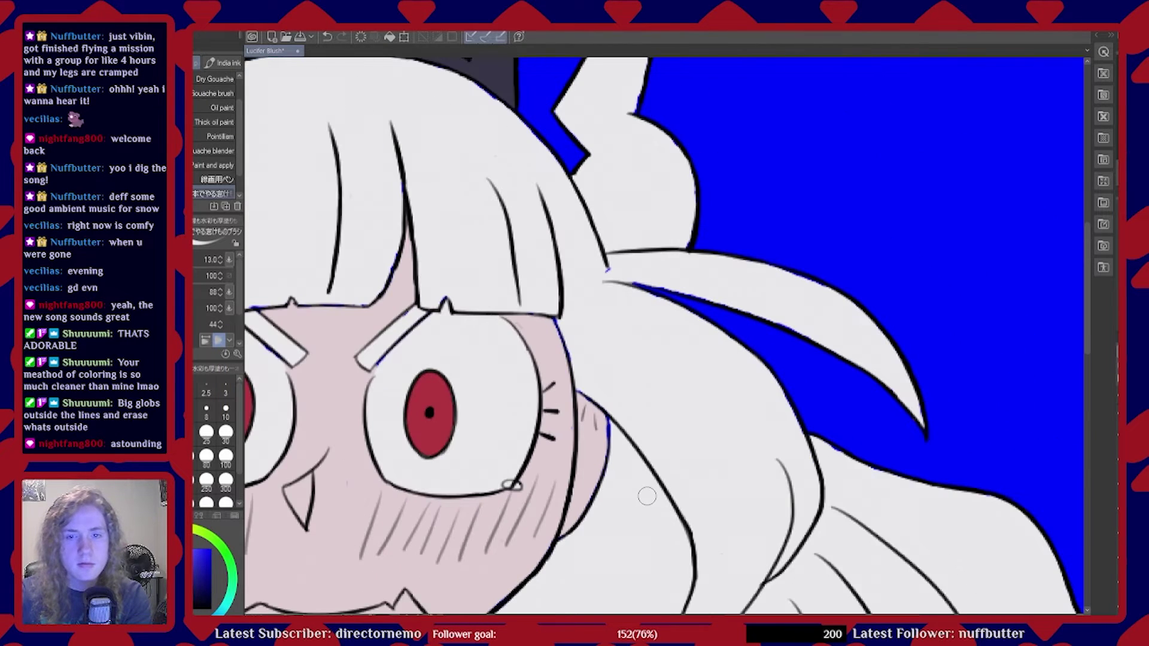
pyautogui.scroll(3, 665, 402)
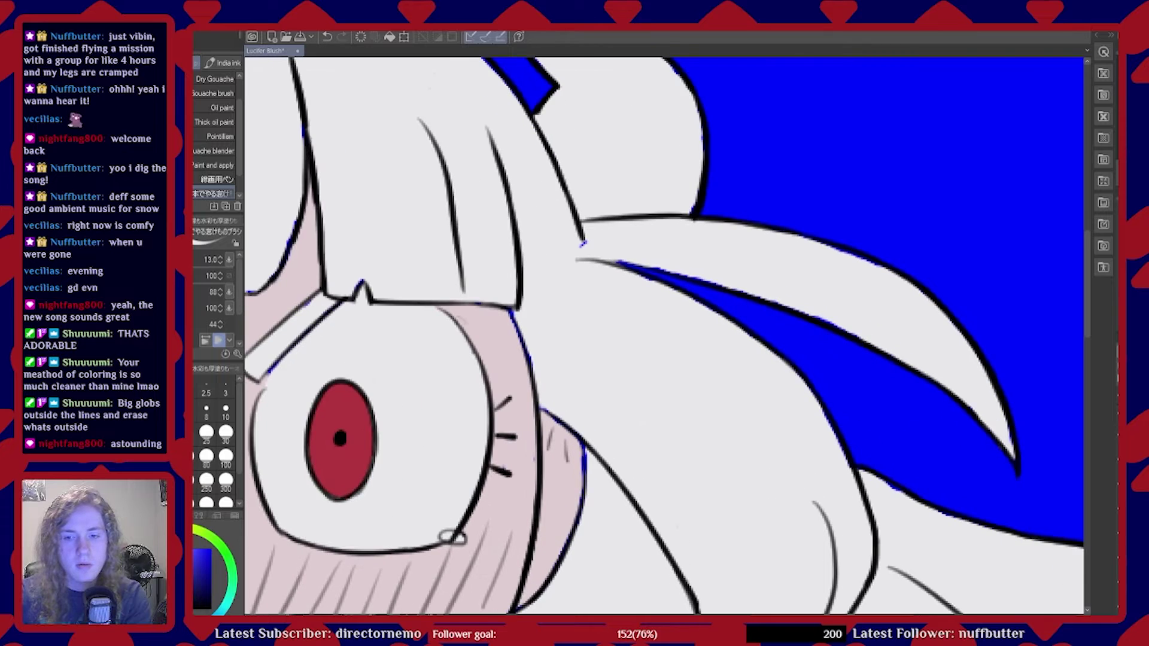
pyautogui.scroll(-3, 724, 440)
pyautogui.scroll(5, 778, 475)
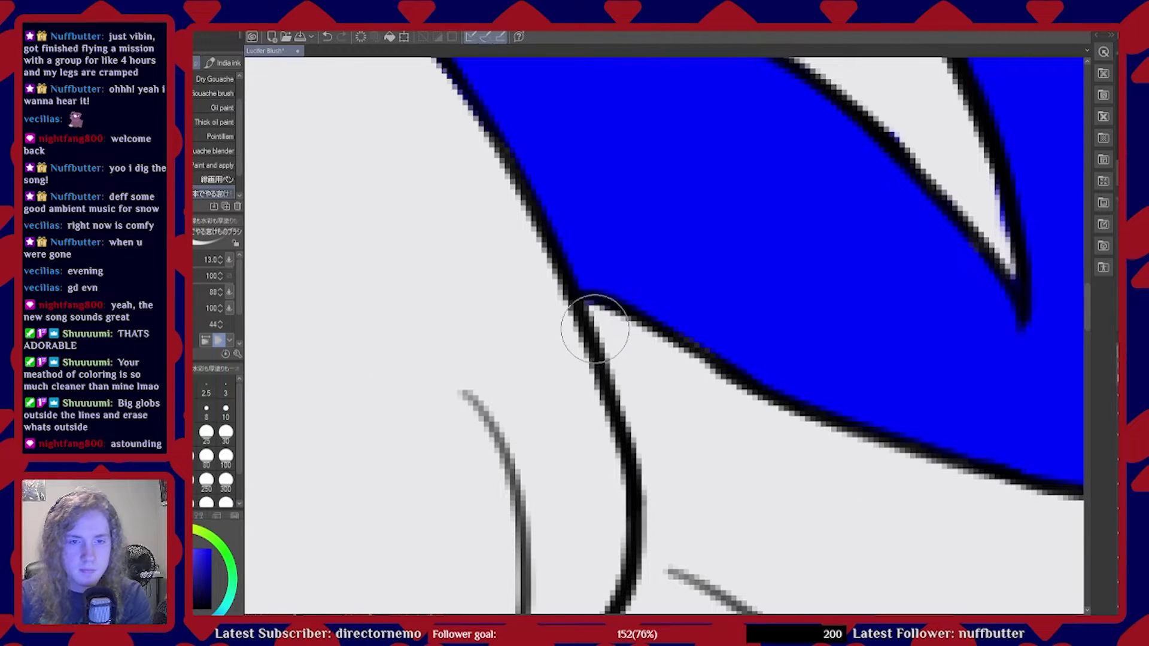
pyautogui.scroll(-3, 371, 271)
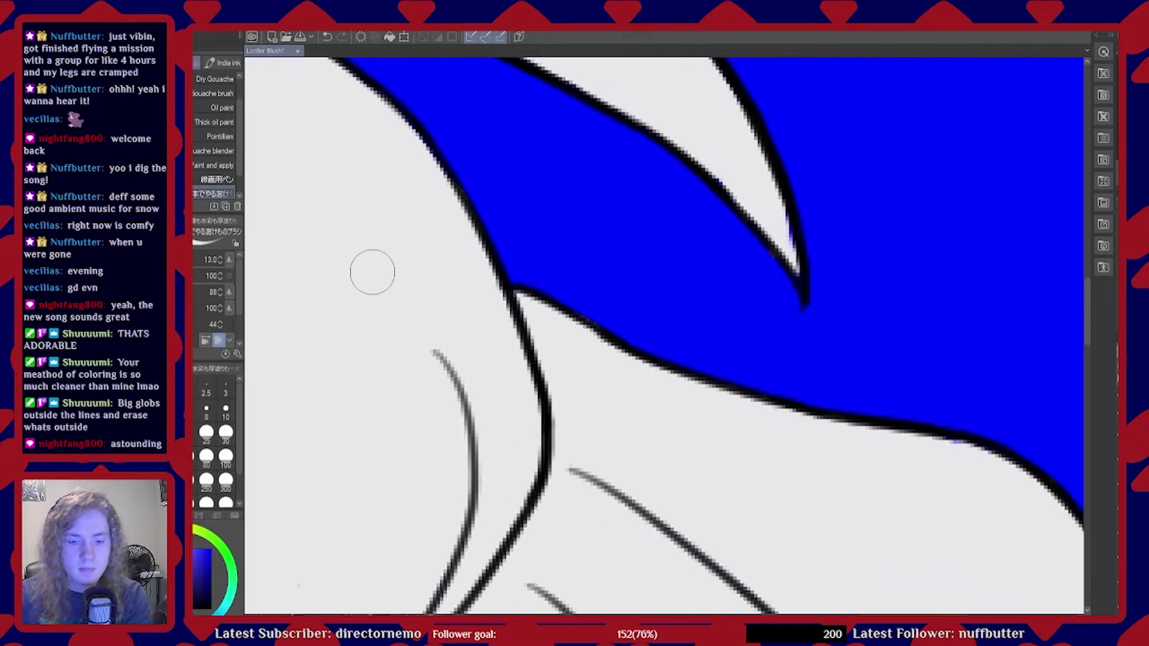
pyautogui.scroll(2, 682, 446)
pyautogui.scroll(3, 737, 368)
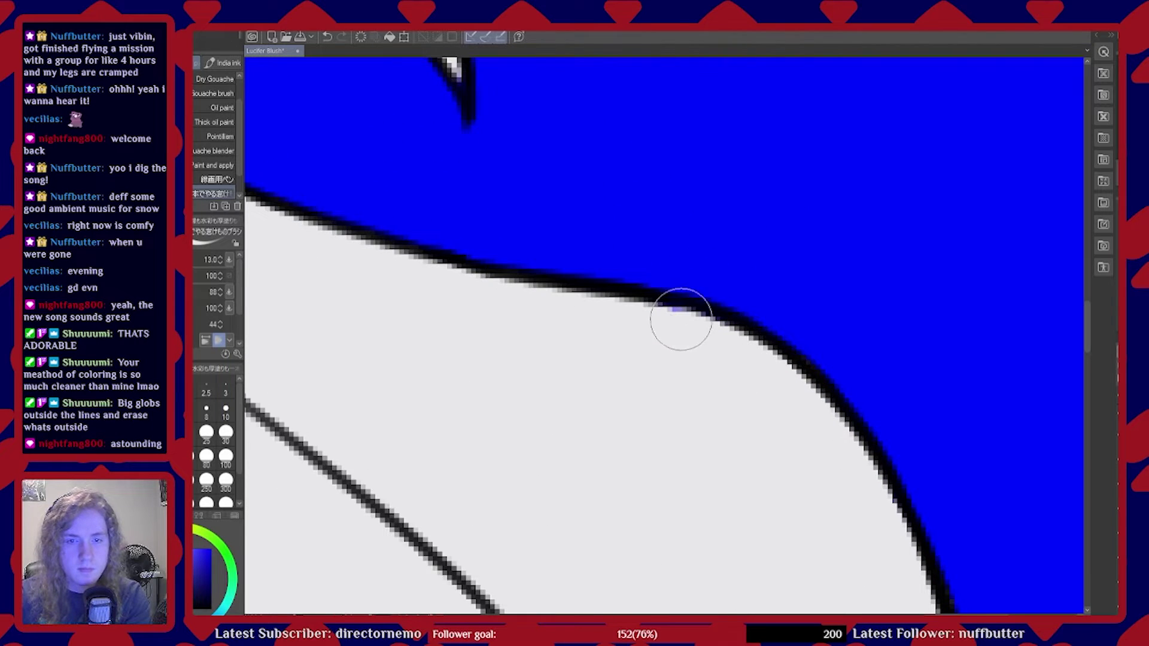
pyautogui.moveTo(673, 329); pyautogui.dragTo(699, 339)
pyautogui.scroll(-5, 751, 372)
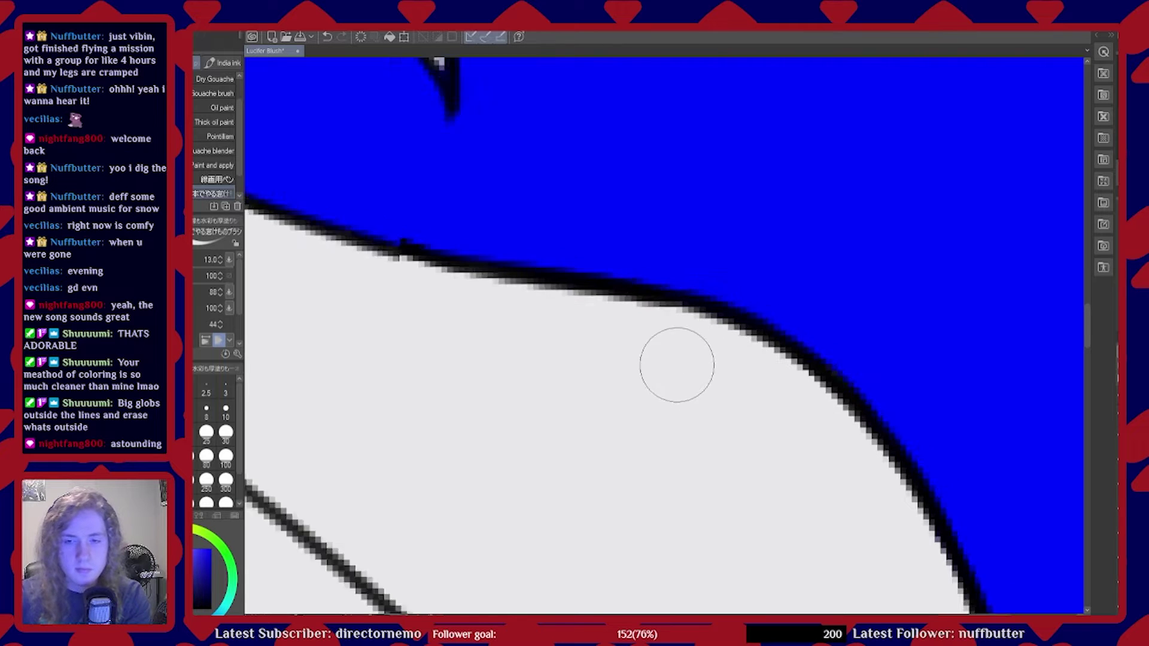
pyautogui.scroll(-3, 731, 393)
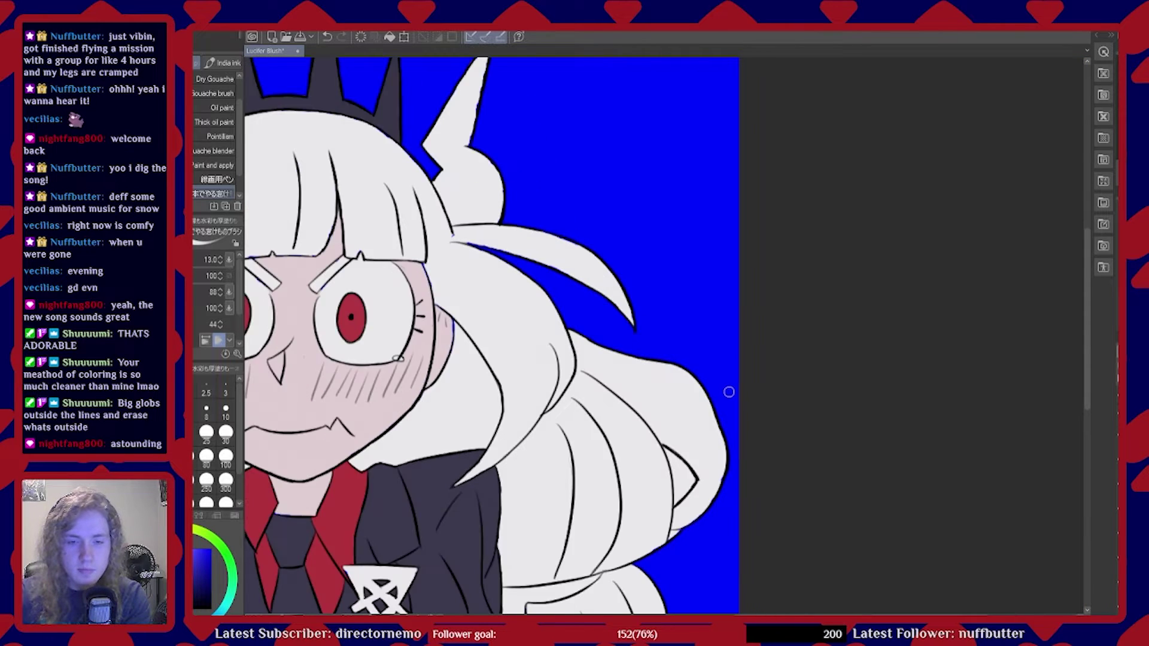
# Paint the hair colour over the blue fringe inside the outer right outline of the large right hair section
pyautogui.scroll(8, 718, 407)
pyautogui.scroll(-3, 537, 446)
pyautogui.scroll(5, 649, 569)
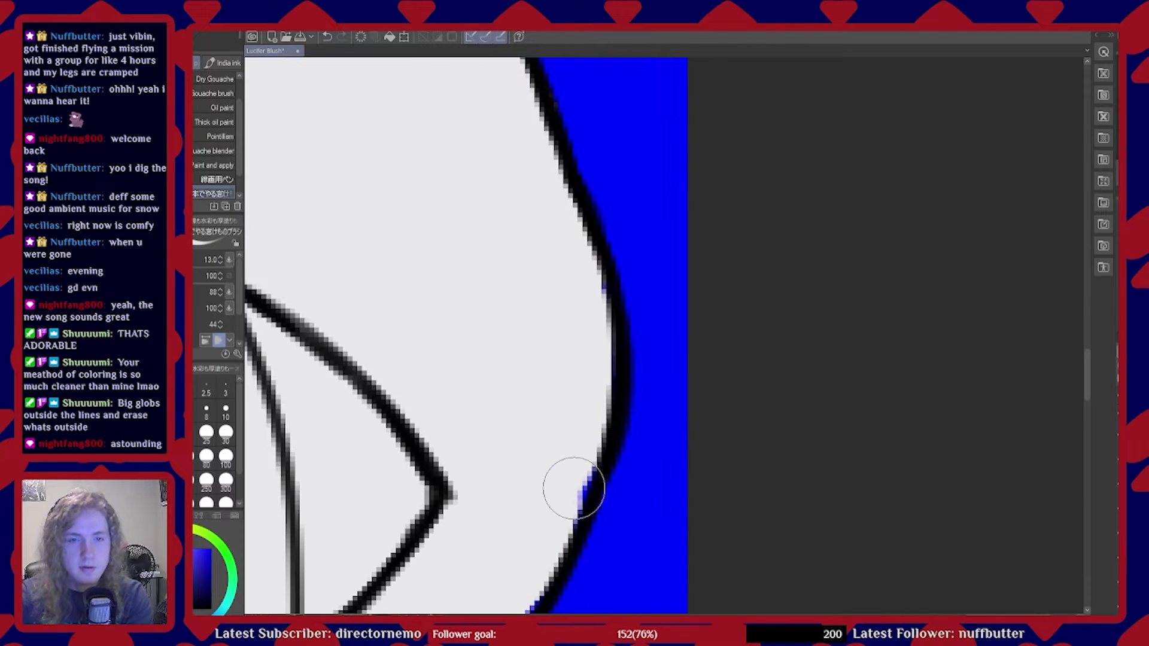
pyautogui.moveTo(588, 303)
pyautogui.mouseDown()
pyautogui.moveTo(577, 465)
pyautogui.moveTo(583, 456)
pyautogui.moveTo(561, 508)
pyautogui.mouseUp()
pyautogui.scroll(-3, 615, 398)
pyautogui.scroll(4, 597, 505)
pyautogui.moveTo(496, 611); pyautogui.dragTo(569, 546)
# Cover the blue specks along the right hair section's lower outline, below the pointed inner strand, with the hair colour
pyautogui.scroll(-6, 449, 441)
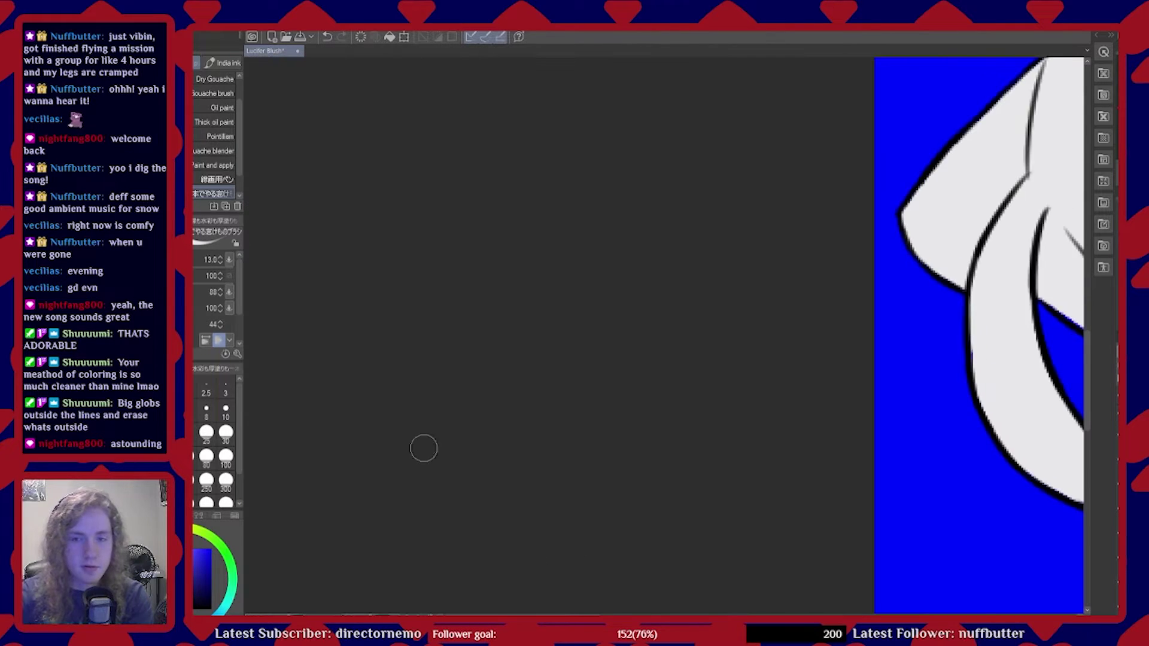
pyautogui.scroll(-1, 331, 465)
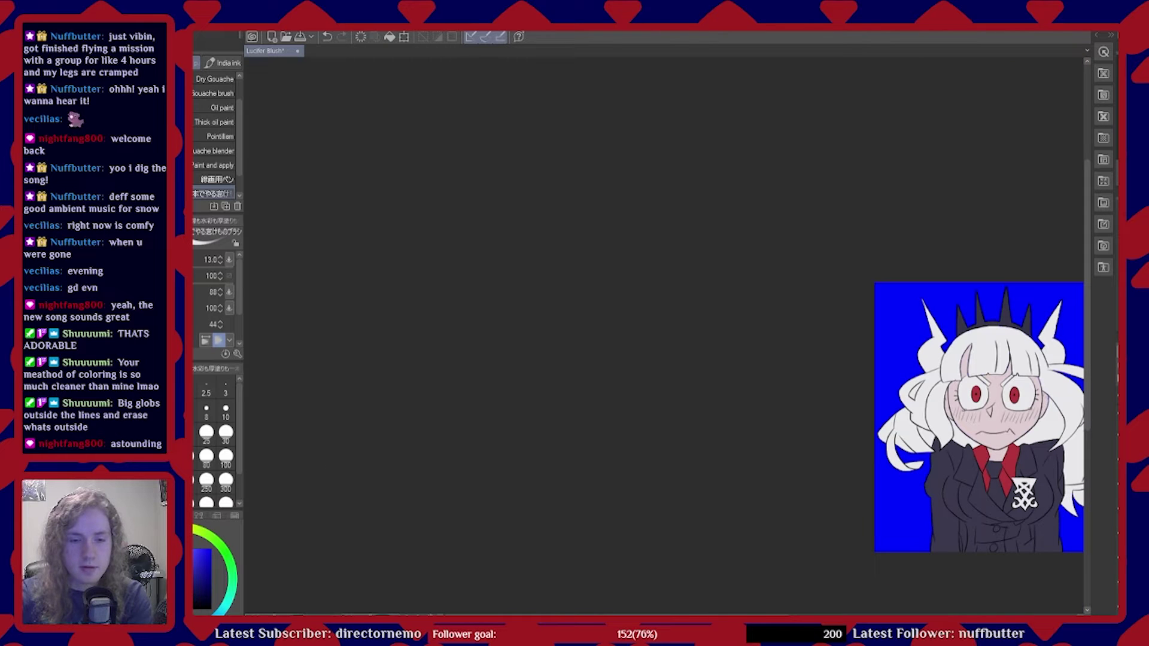
pyautogui.moveTo(627, 614); pyautogui.dragTo(802, 601)
pyautogui.scroll(3, 677, 469)
pyautogui.scroll(6, 710, 470)
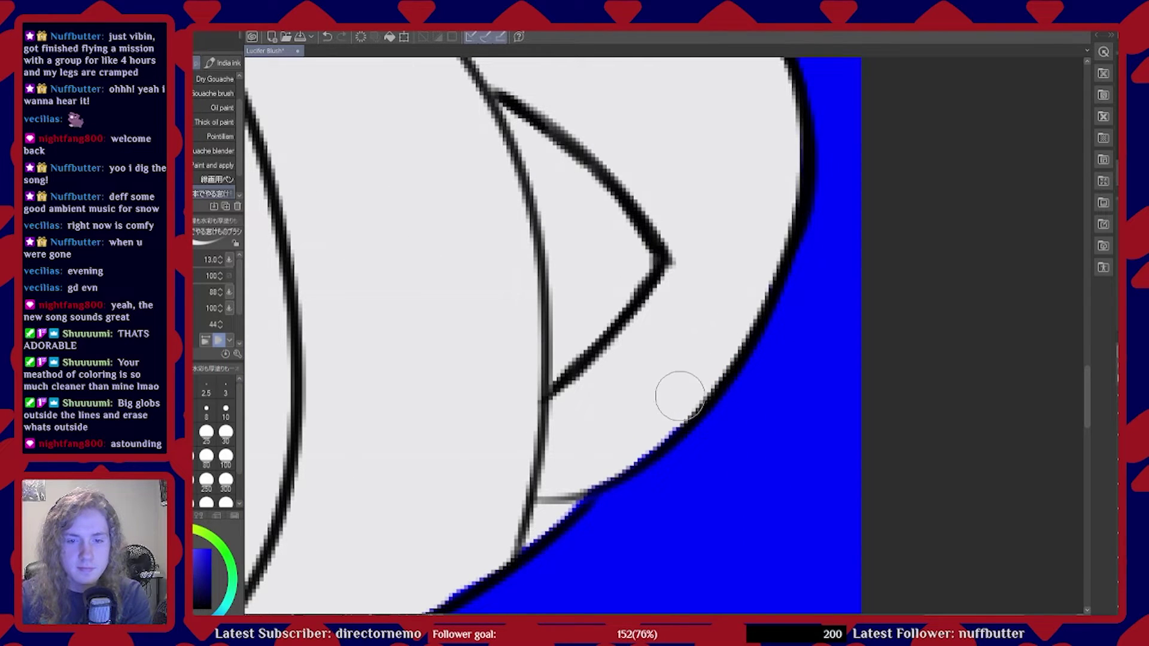
pyautogui.moveTo(659, 423); pyautogui.dragTo(644, 442)
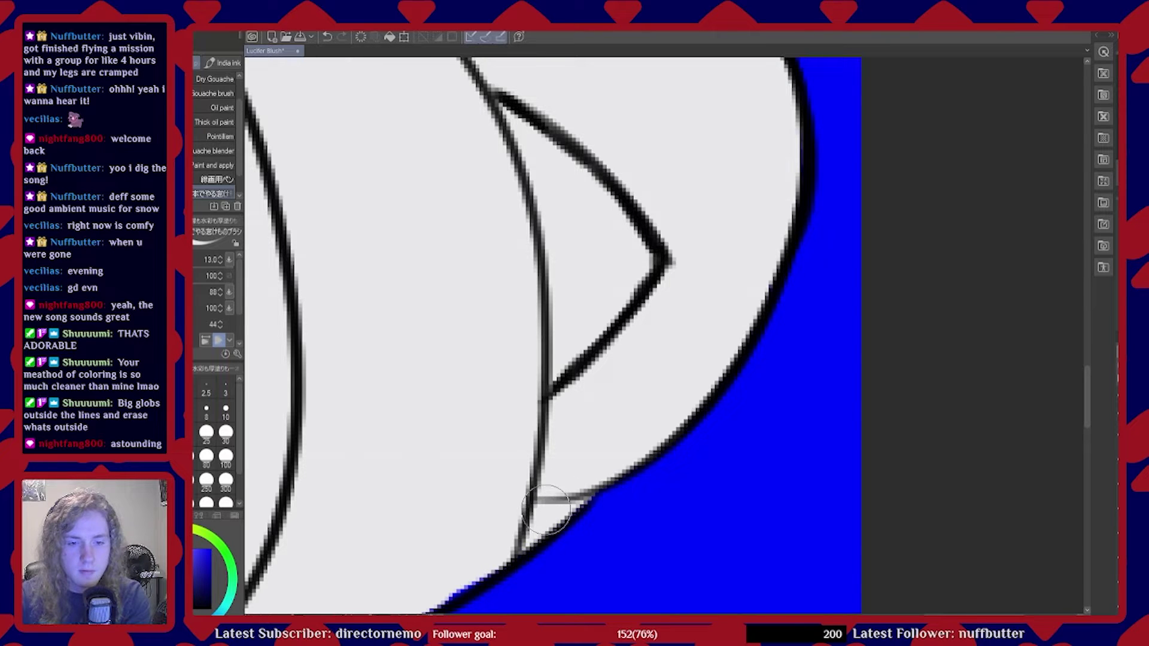
# Fill the blue gap along the right hair section's bottom edge, just before it meets the lower hair lock
pyautogui.scroll(-3, 782, 502)
pyautogui.scroll(2, 626, 547)
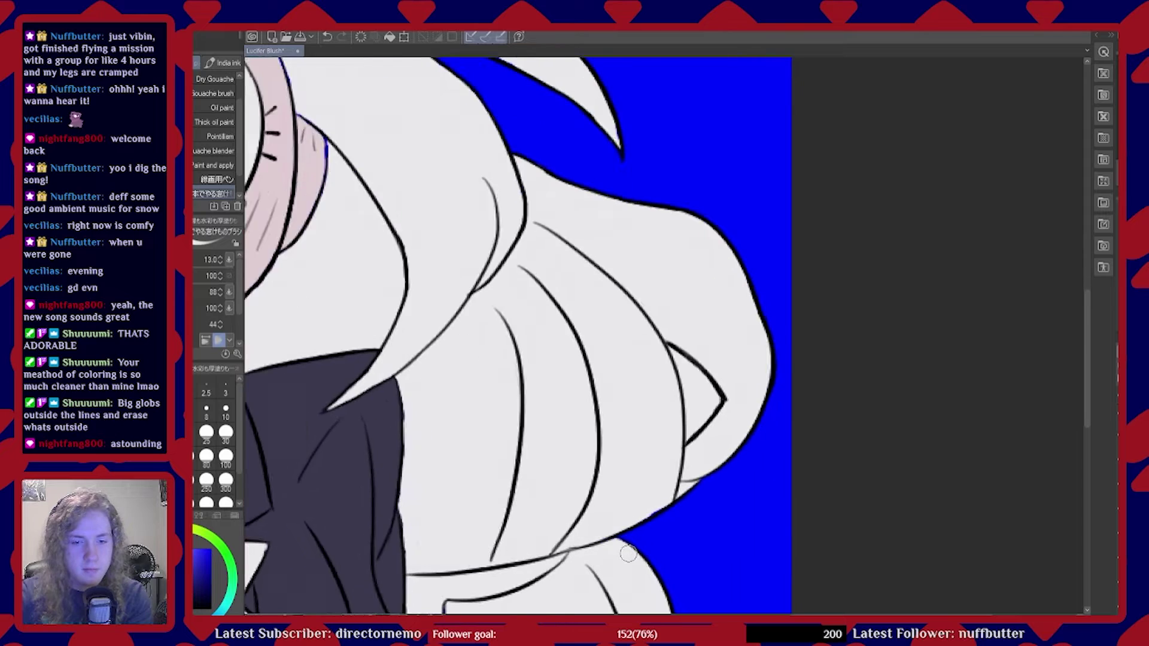
pyautogui.scroll(4, 668, 533)
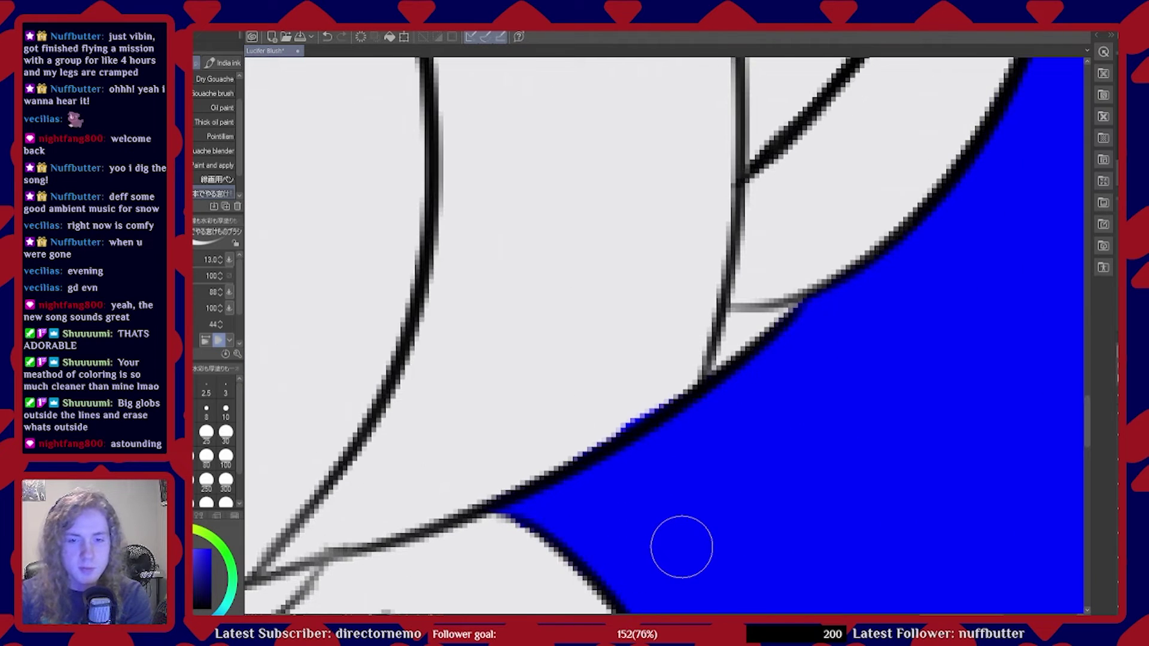
pyautogui.moveTo(663, 367)
pyautogui.mouseDown()
pyautogui.moveTo(645, 395)
pyautogui.moveTo(584, 433)
pyautogui.mouseUp()
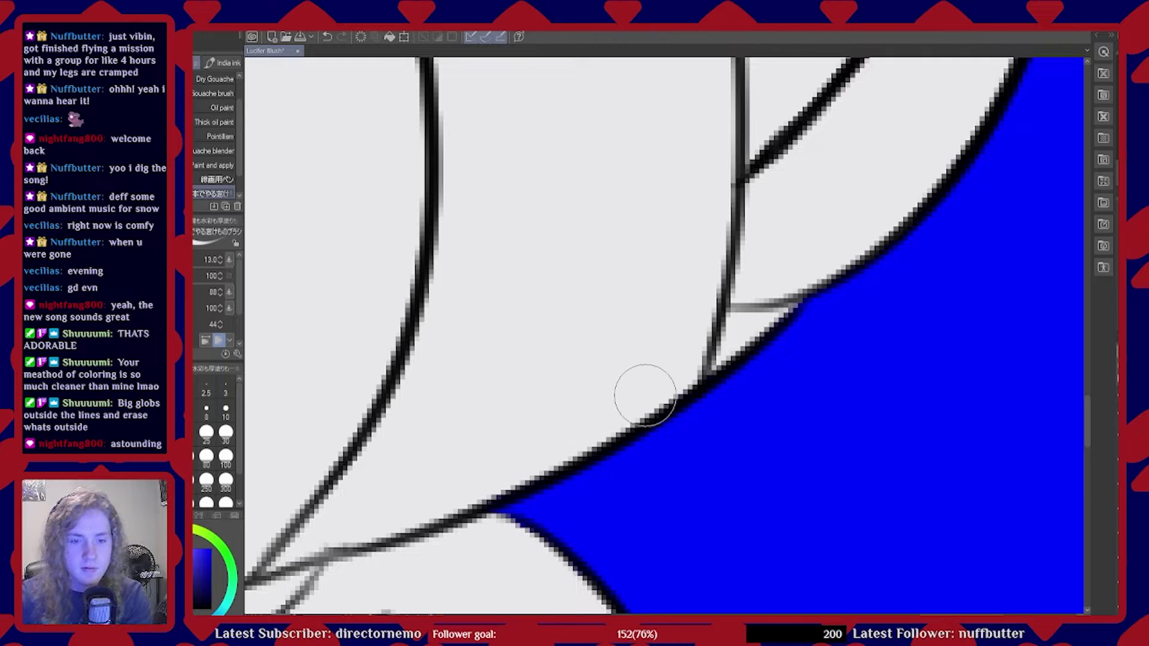
# Paint the hair colour along the inner edge of the pointed strand beside the jacket, on the near side of the blue gap
pyautogui.scroll(-6, 633, 397)
pyautogui.scroll(-2, 509, 468)
pyautogui.scroll(8, 487, 520)
pyautogui.scroll(1, 488, 516)
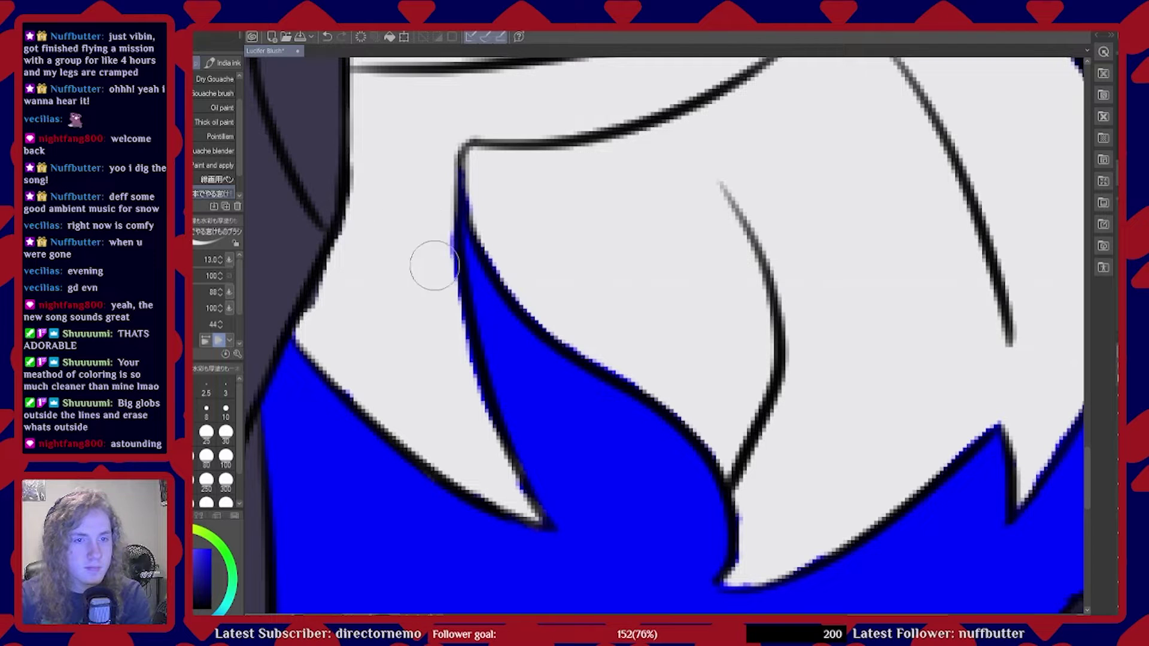
pyautogui.moveTo(429, 233)
pyautogui.mouseDown()
pyautogui.moveTo(469, 402)
pyautogui.moveTo(512, 501)
pyautogui.mouseUp()
pyautogui.moveTo(455, 235)
pyautogui.mouseDown()
pyautogui.moveTo(520, 486)
pyautogui.moveTo(457, 364)
pyautogui.moveTo(443, 245)
pyautogui.mouseUp()
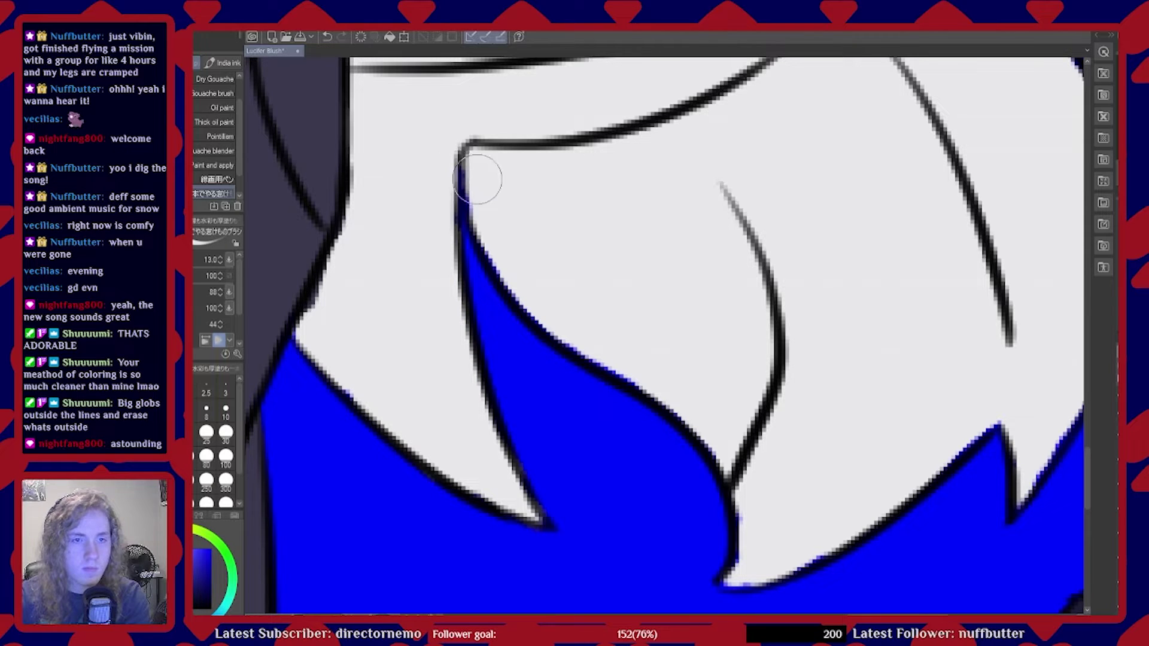
# Cover the blue fringe along the wavy edge of the lower right lock down to its tip, undoing a stray stroke
pyautogui.moveTo(478, 183)
pyautogui.mouseDown()
pyautogui.moveTo(485, 221)
pyautogui.moveTo(515, 242)
pyautogui.mouseUp()
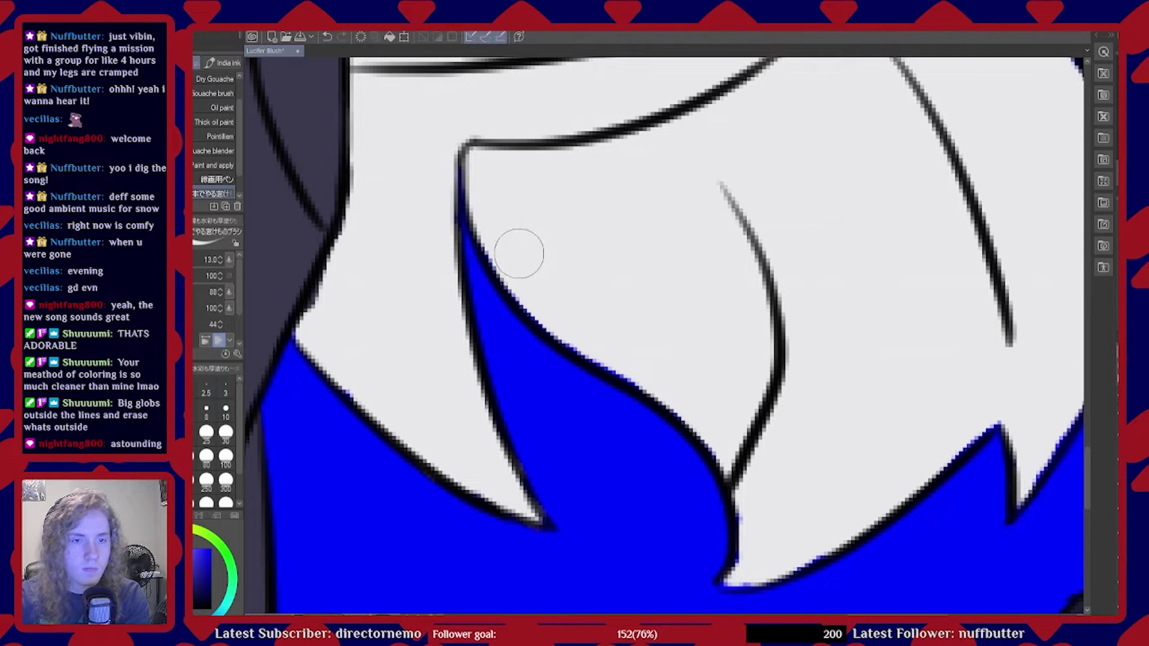
pyautogui.moveTo(552, 301)
pyautogui.mouseDown()
pyautogui.moveTo(560, 327)
pyautogui.moveTo(560, 314)
pyautogui.moveTo(591, 346)
pyautogui.moveTo(609, 329)
pyautogui.moveTo(597, 349)
pyautogui.moveTo(636, 355)
pyautogui.moveTo(602, 355)
pyautogui.moveTo(647, 360)
pyautogui.mouseUp()
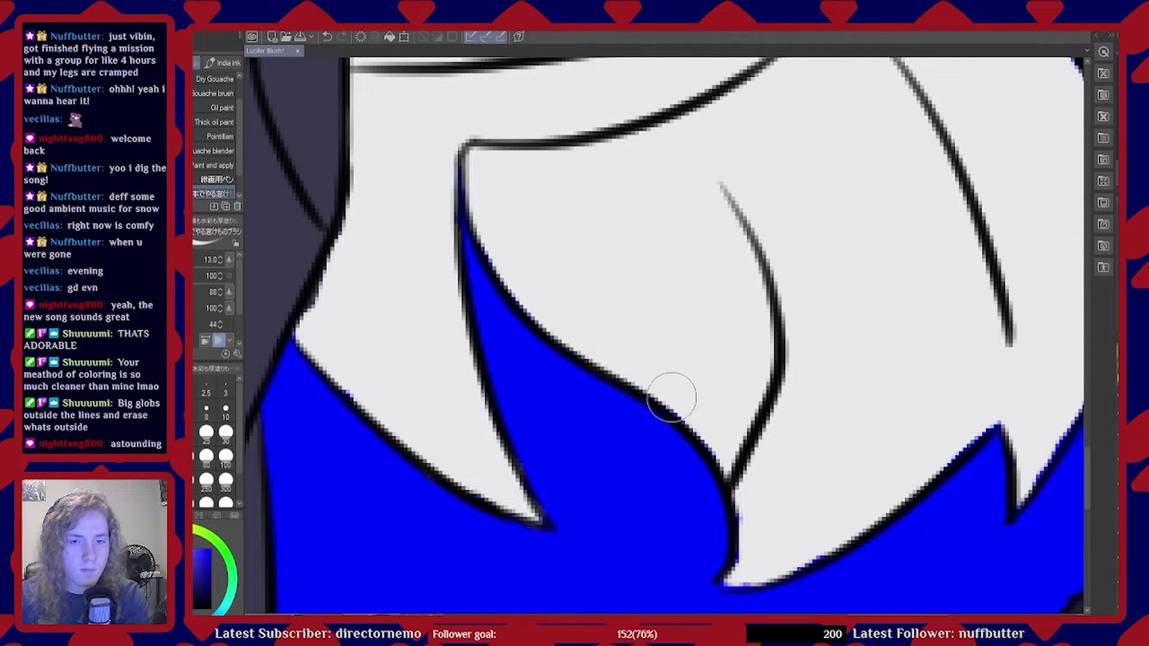
pyautogui.moveTo(768, 505)
pyautogui.mouseDown()
pyautogui.moveTo(730, 578)
pyautogui.moveTo(767, 559)
pyautogui.mouseUp()
pyautogui.hotkey('ctrl', 'z')
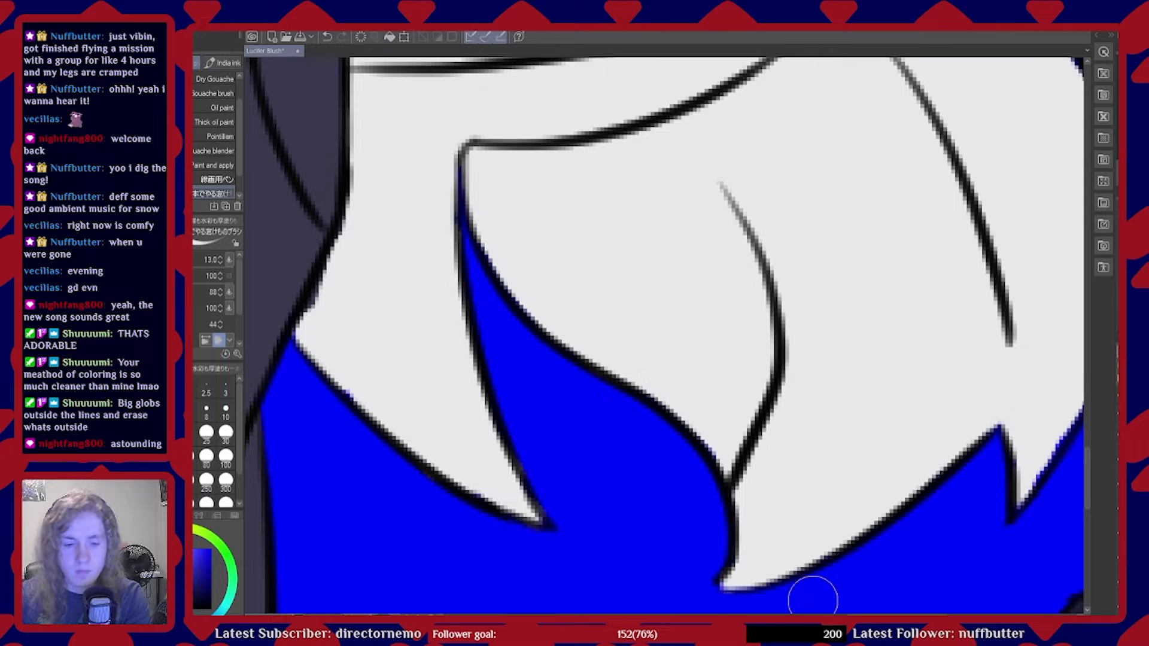
# Fill the blue specks along the lower right lock's outer edge, from its small end point up the curve
pyautogui.hscroll(5, 664, 335)
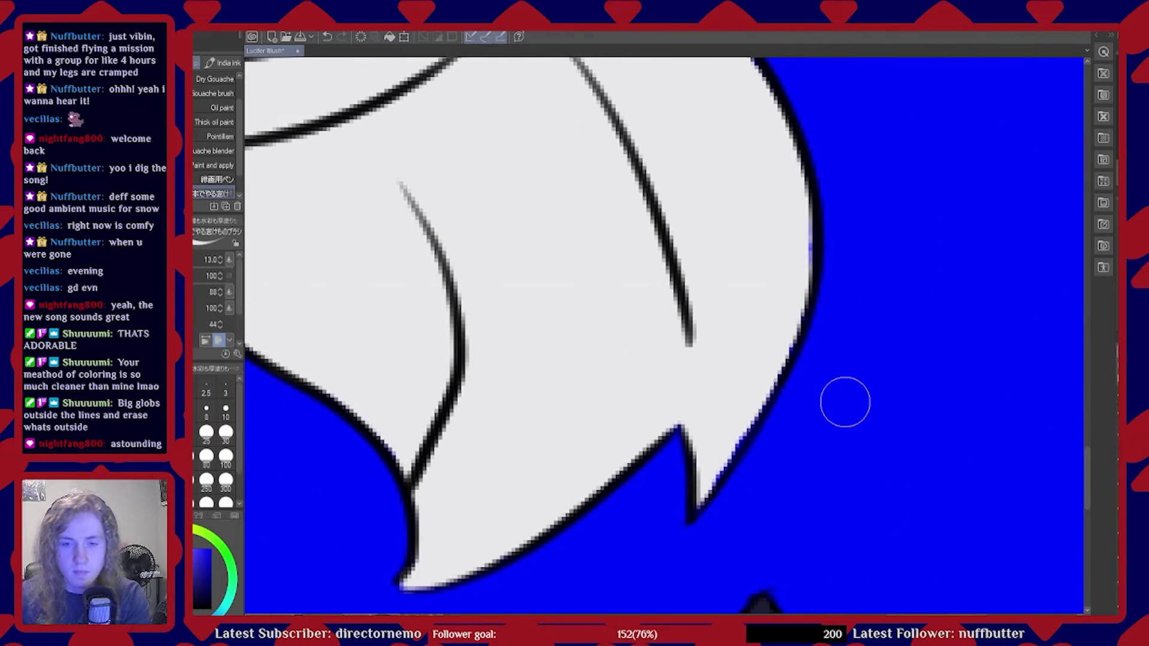
pyautogui.moveTo(704, 480); pyautogui.dragTo(739, 433)
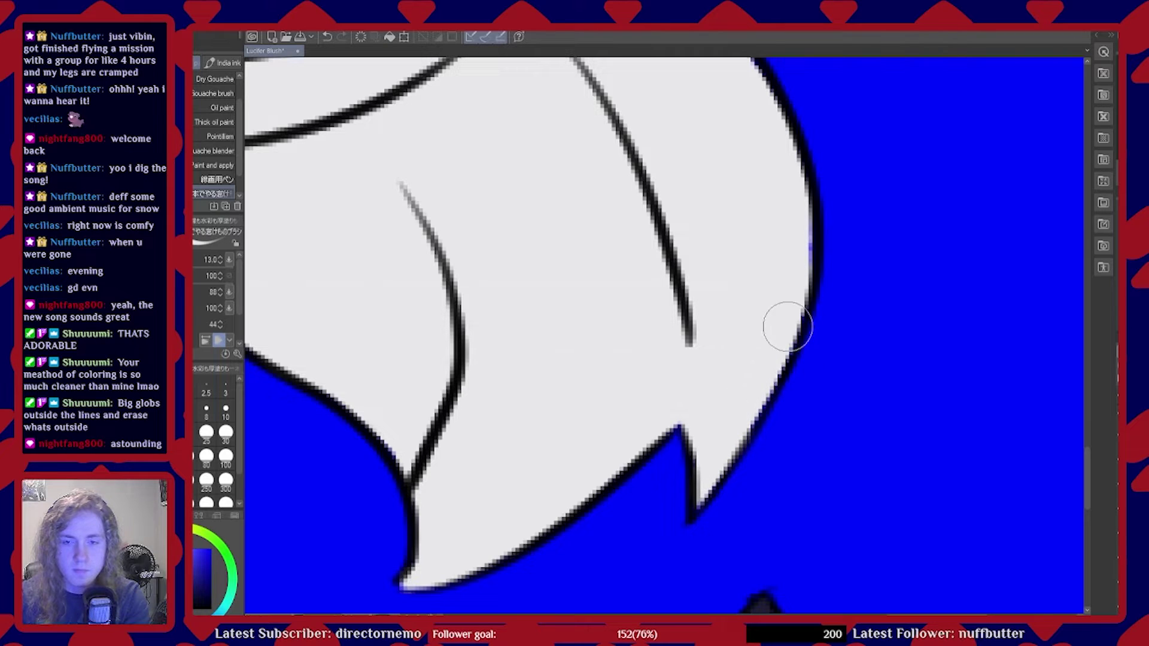
pyautogui.moveTo(793, 272); pyautogui.dragTo(799, 270)
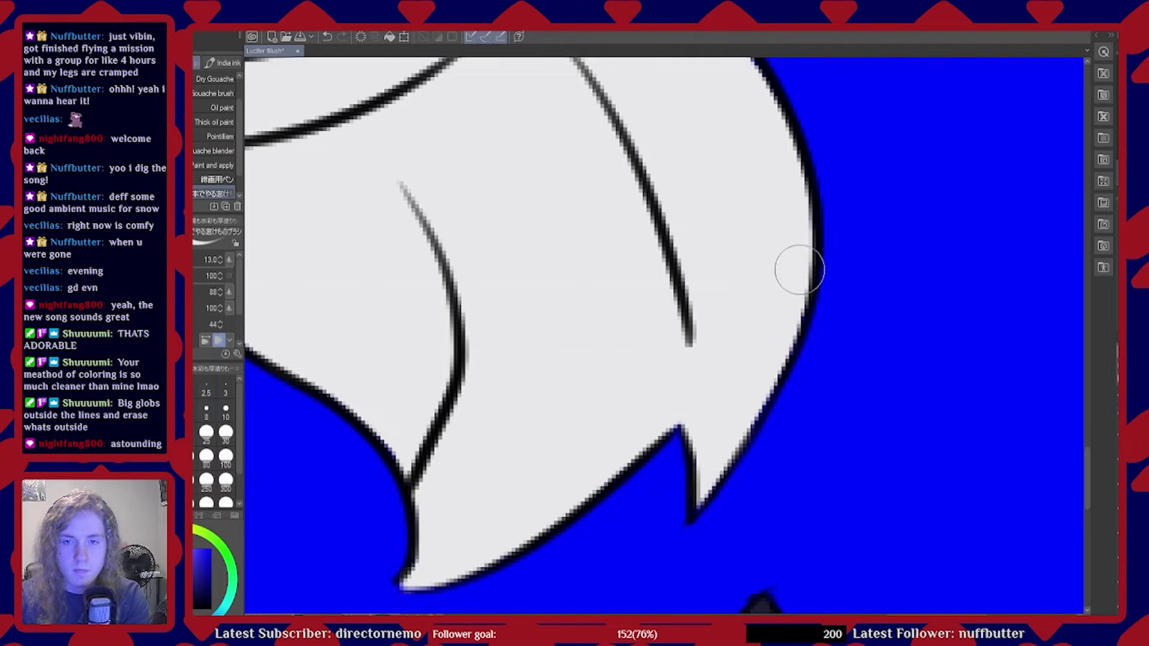
# Paint the hair colour along the lower edge of the long curved strand sweeping out above the right hair section
pyautogui.moveTo(1088, 488); pyautogui.dragTo(1094, 395)
pyautogui.moveTo(947, 614); pyautogui.dragTo(961, 614)
pyautogui.moveTo(1086, 405); pyautogui.dragTo(1096, 311)
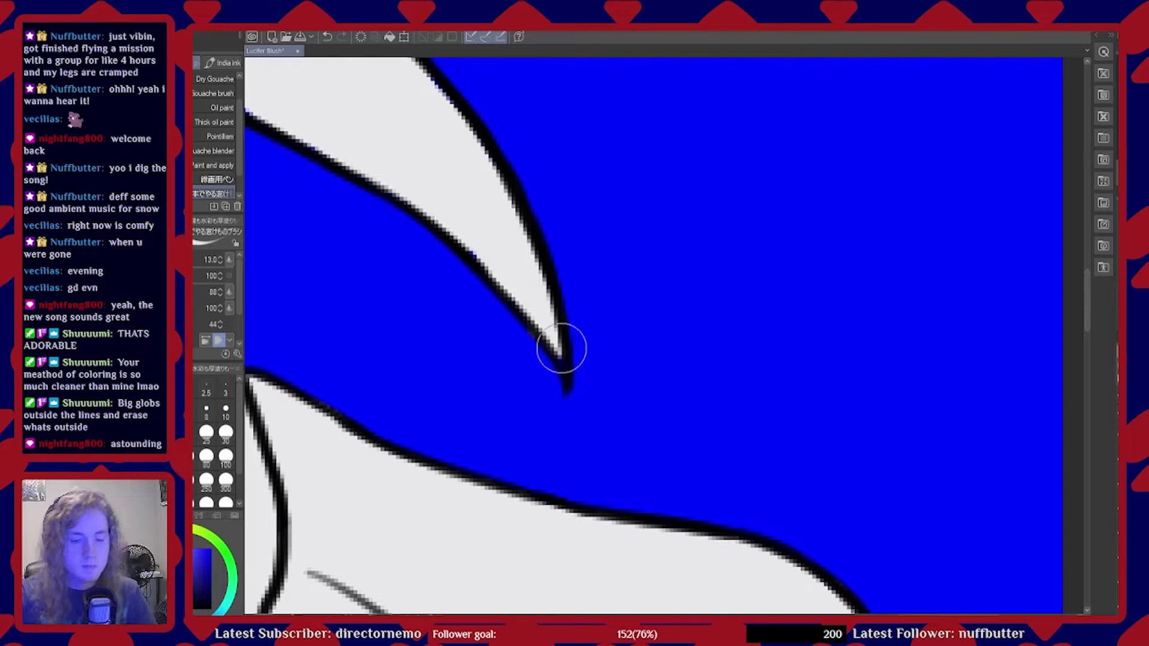
pyautogui.moveTo(1087, 309); pyautogui.dragTo(1093, 279)
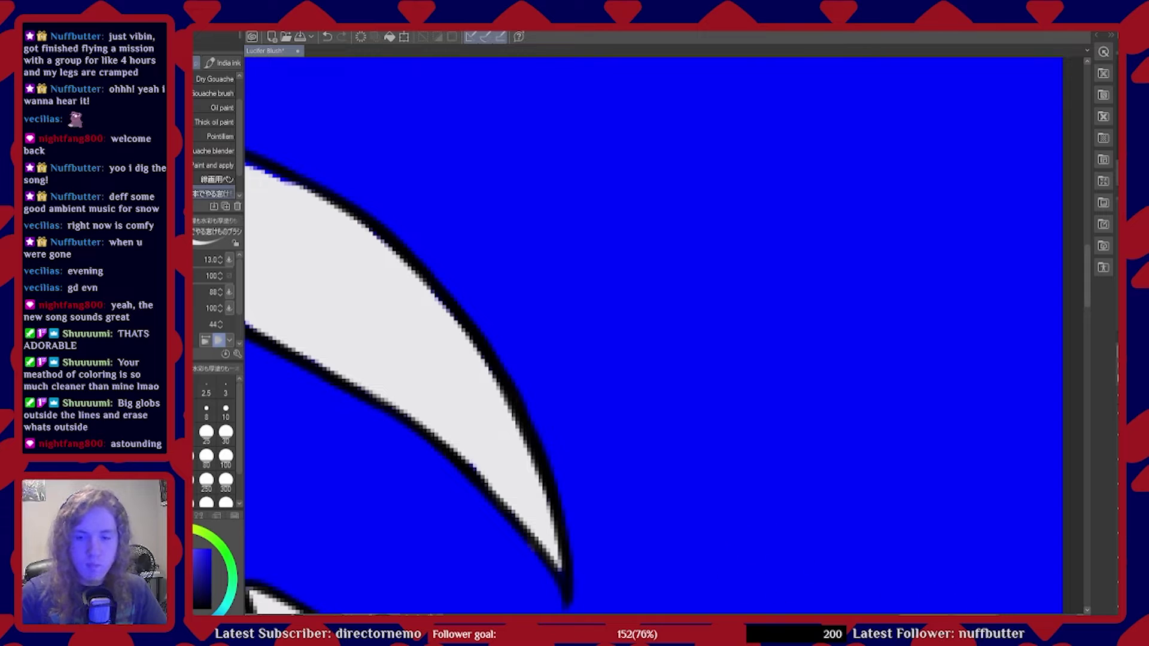
pyautogui.moveTo(910, 613); pyautogui.dragTo(848, 614)
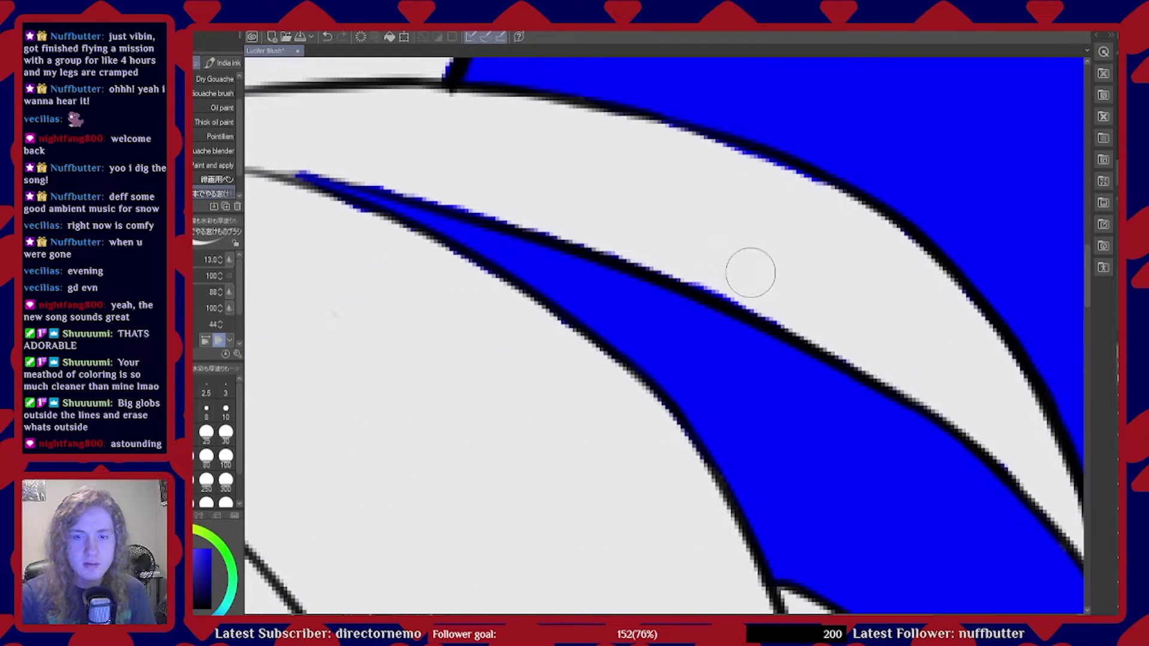
pyautogui.moveTo(773, 300); pyautogui.dragTo(759, 301)
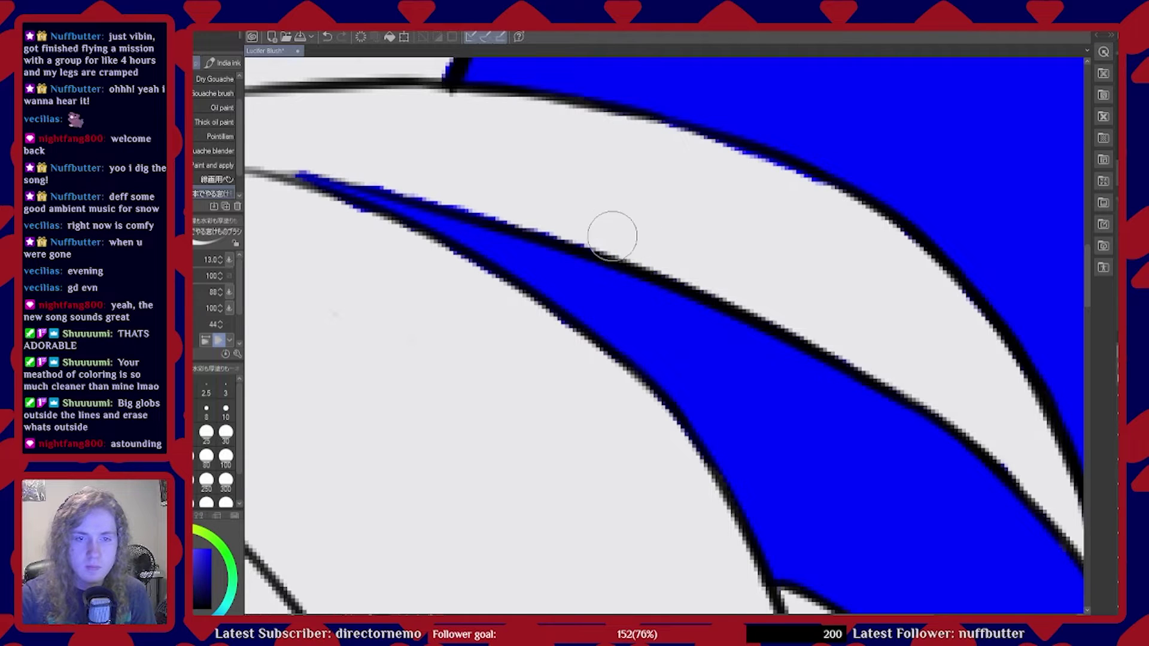
pyautogui.moveTo(531, 213); pyautogui.dragTo(308, 157)
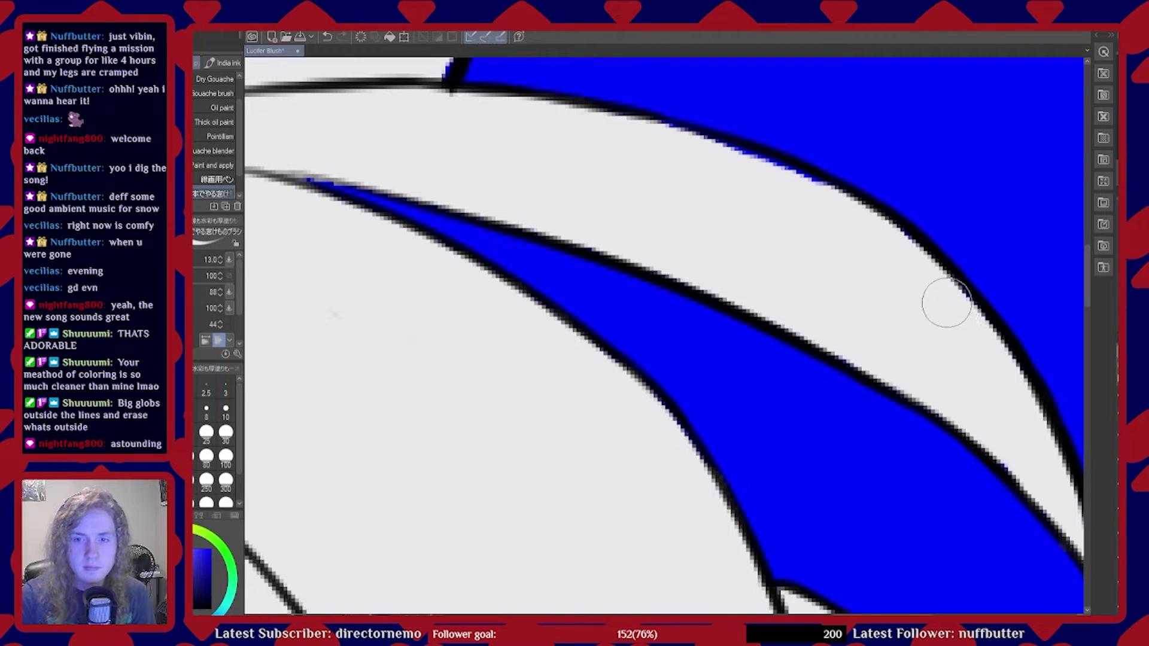
# Cover the blue fringe along the curved strand's upper outline with the hair colour, redoing the stroke that spills over the line
pyautogui.moveTo(777, 186)
pyautogui.mouseDown()
pyautogui.moveTo(752, 161)
pyautogui.moveTo(716, 154)
pyautogui.mouseUp()
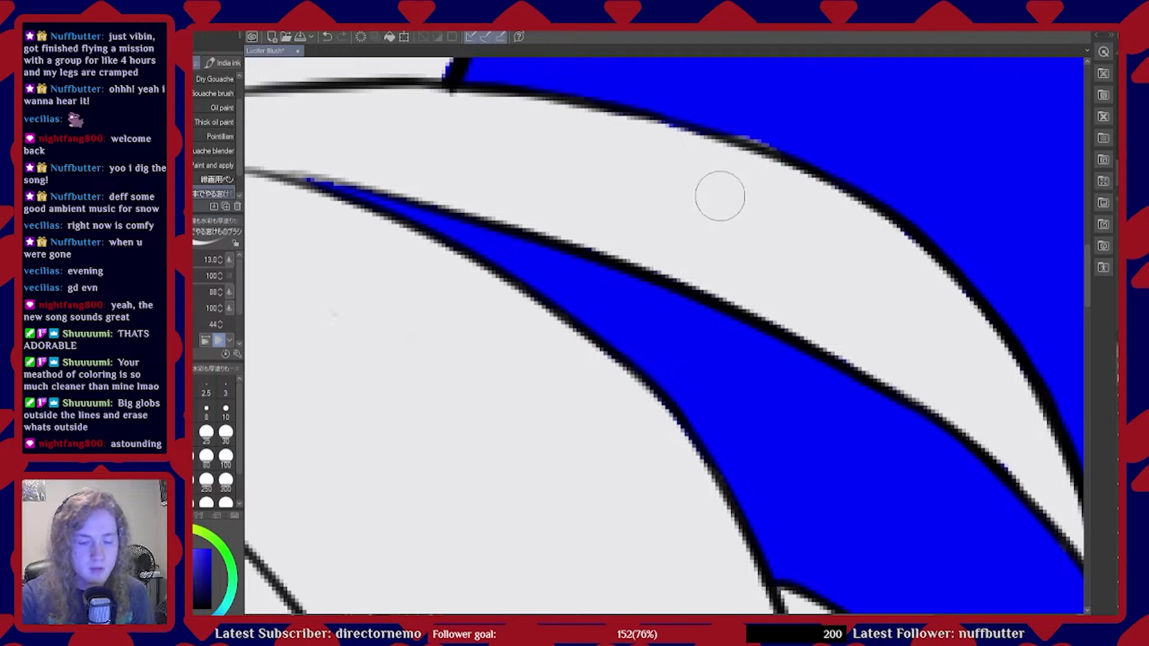
pyautogui.hotkey('ctrl', 'z')
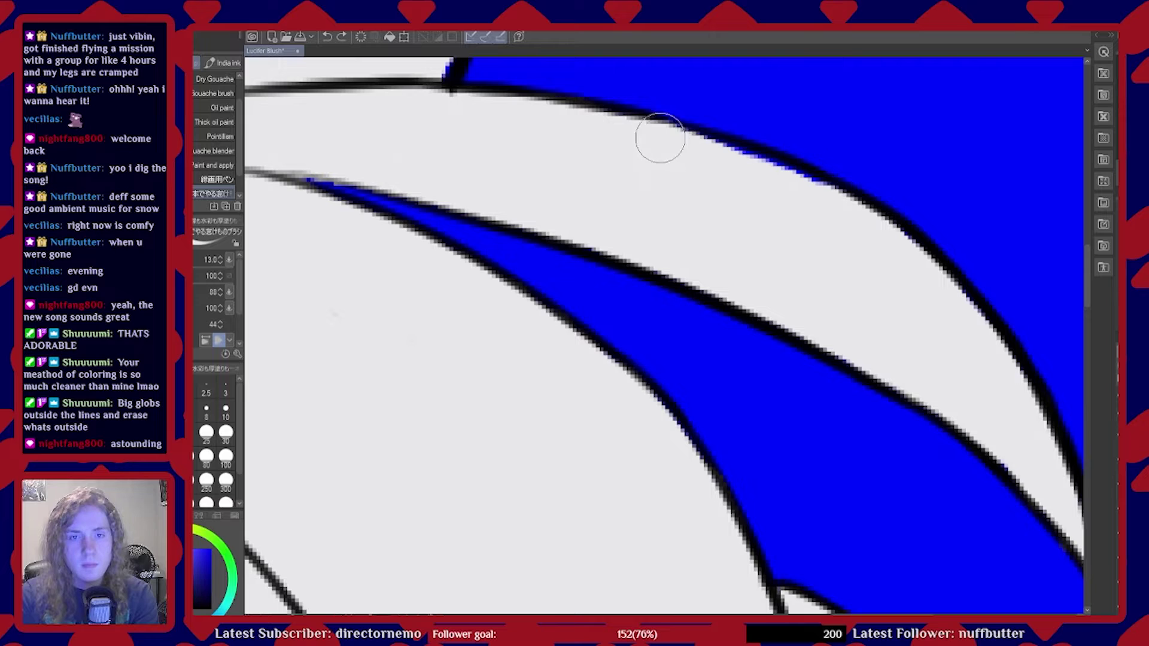
pyautogui.moveTo(691, 153); pyautogui.dragTo(763, 174)
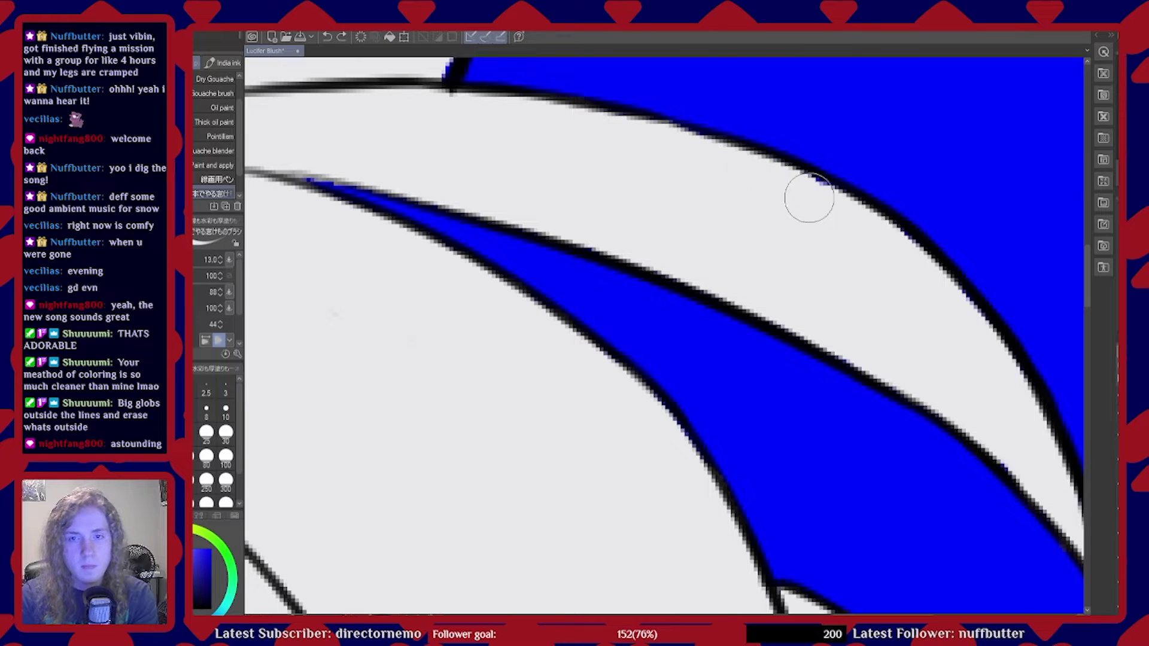
pyautogui.moveTo(905, 258); pyautogui.dragTo(876, 247)
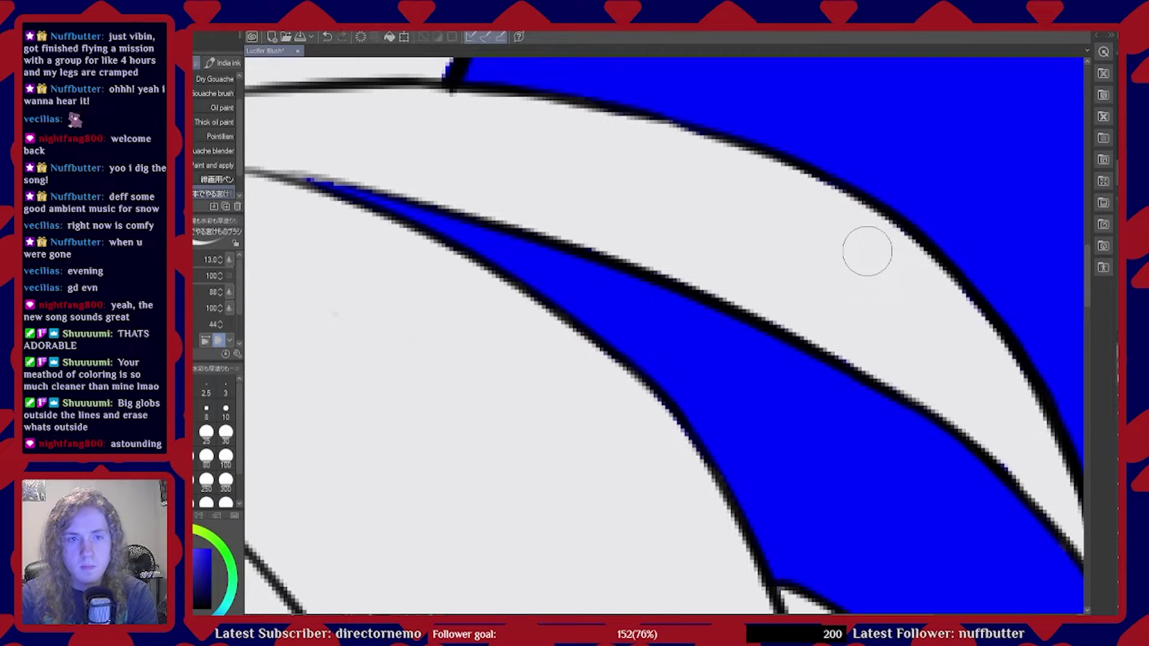
# Fill the blue gaps inside the rounded base of the right horn-shaped hair piece and along the start of its spike
pyautogui.moveTo(1087, 292); pyautogui.dragTo(1086, 265)
pyautogui.moveTo(437, 289); pyautogui.dragTo(436, 305)
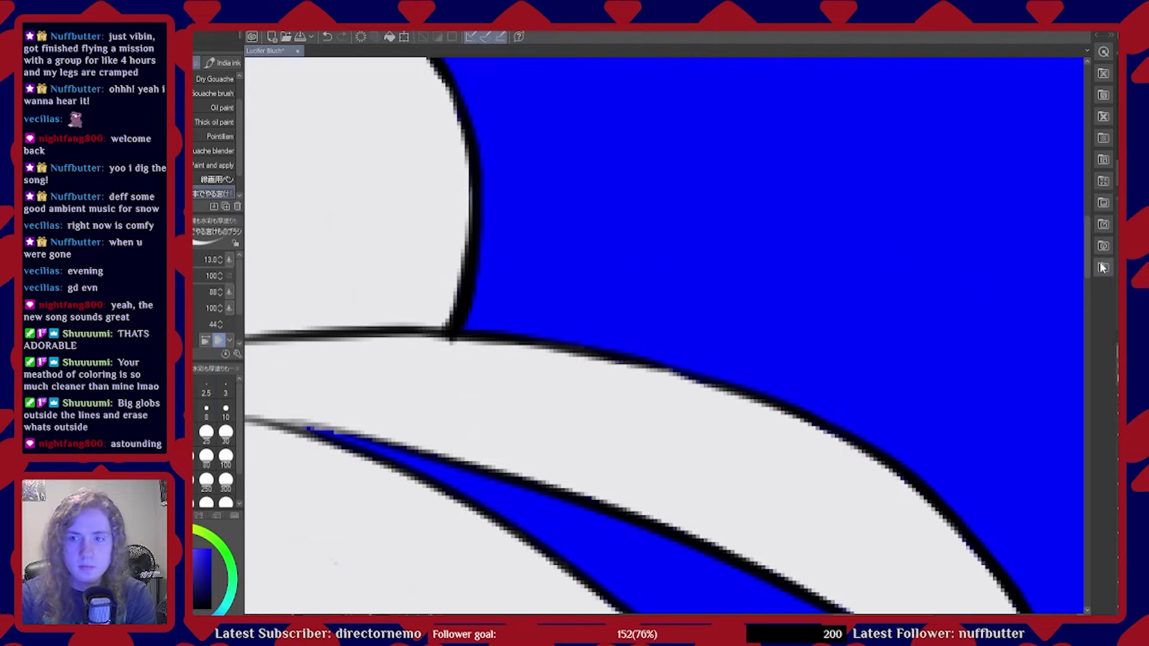
pyautogui.moveTo(1089, 263); pyautogui.dragTo(1090, 228)
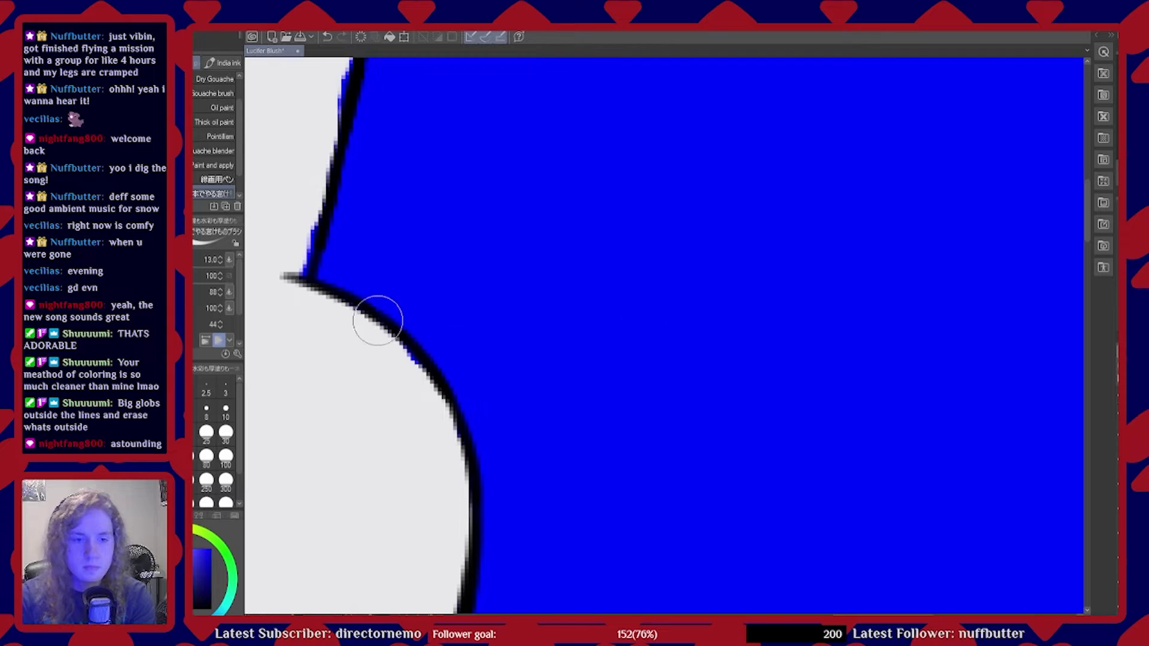
pyautogui.moveTo(395, 364); pyautogui.dragTo(397, 367)
pyautogui.moveTo(269, 233)
pyautogui.mouseDown()
pyautogui.moveTo(296, 243)
pyautogui.moveTo(287, 269)
pyautogui.moveTo(335, 70)
pyautogui.mouseUp()
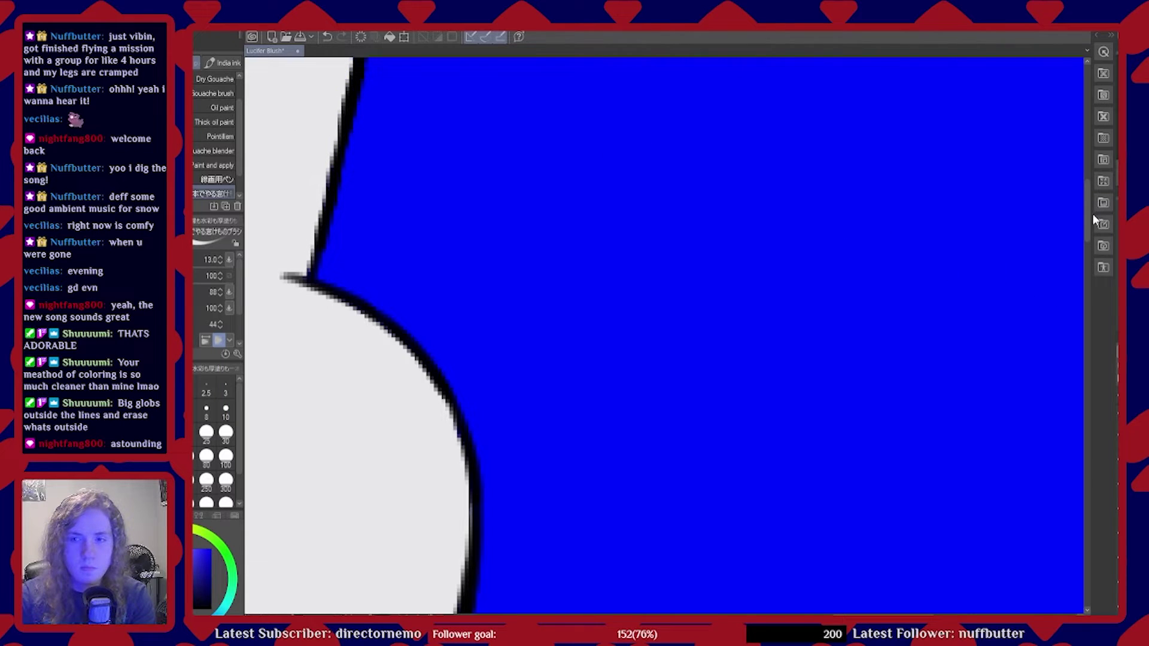
# Paint the hair colour over the blue specks along both edges of the right horn-shaped spike, down to its notch
pyautogui.moveTo(1086, 213); pyautogui.dragTo(1086, 175)
pyautogui.moveTo(337, 365); pyautogui.dragTo(337, 378)
pyautogui.moveTo(350, 306)
pyautogui.mouseDown()
pyautogui.moveTo(349, 339)
pyautogui.moveTo(395, 125)
pyautogui.moveTo(364, 178)
pyautogui.moveTo(386, 264)
pyautogui.mouseUp()
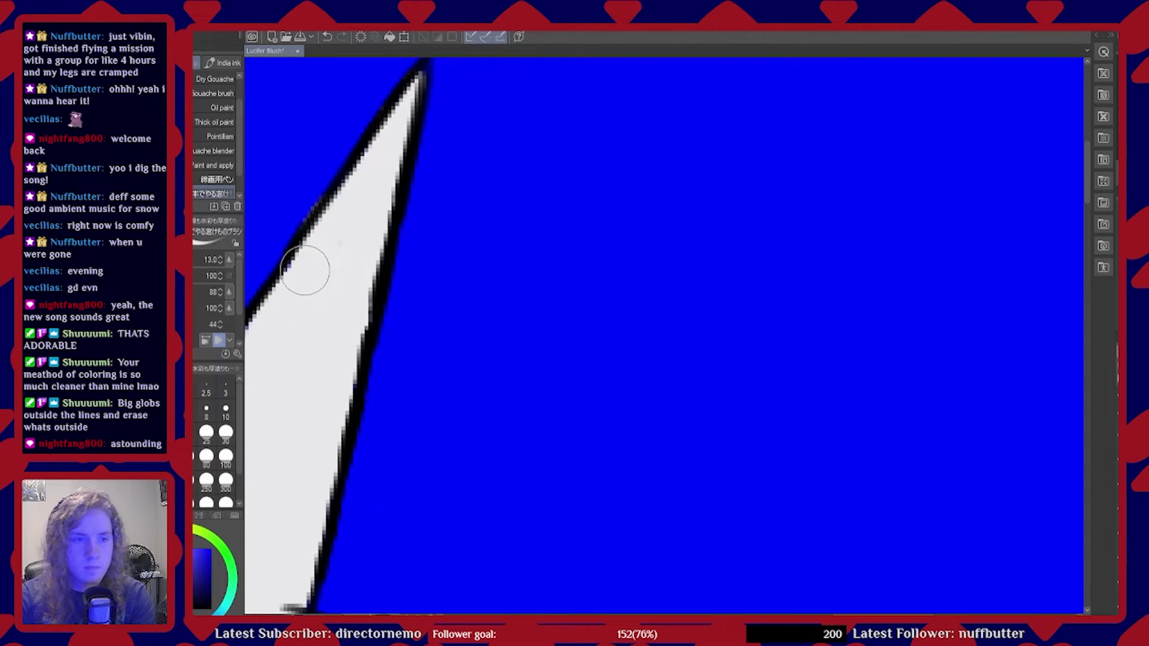
pyautogui.moveTo(883, 614); pyautogui.dragTo(833, 615)
pyautogui.moveTo(657, 366)
pyautogui.mouseDown()
pyautogui.moveTo(674, 349)
pyautogui.moveTo(615, 444)
pyautogui.mouseUp()
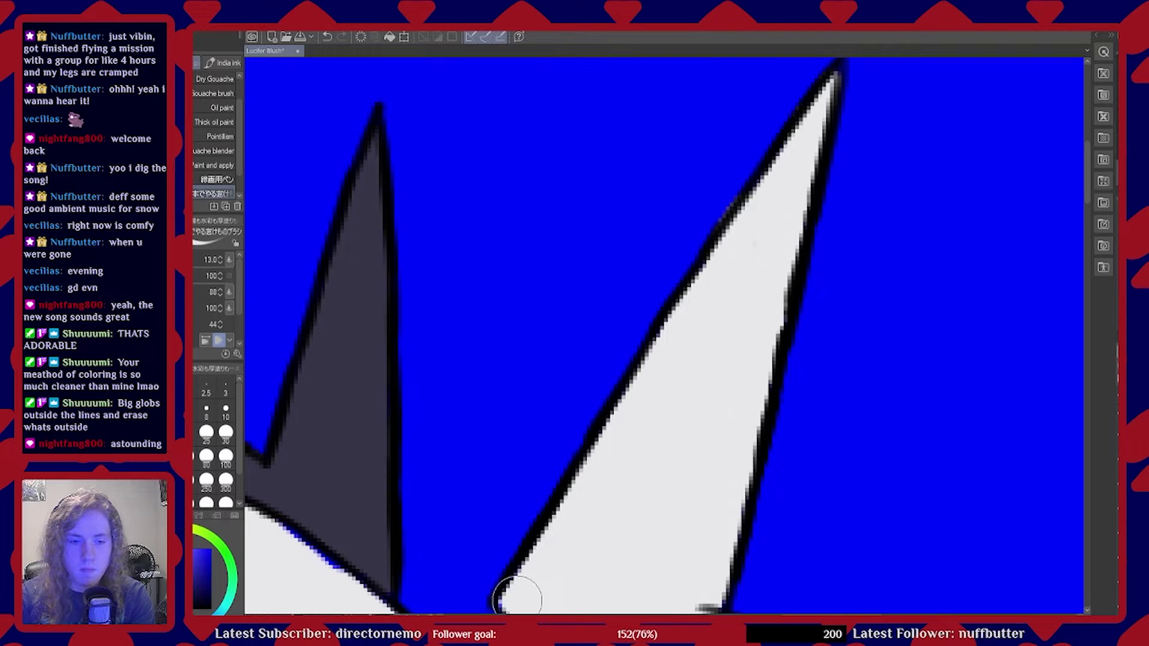
pyautogui.moveTo(1088, 182); pyautogui.dragTo(1085, 218)
pyautogui.moveTo(516, 312); pyautogui.dragTo(566, 367)
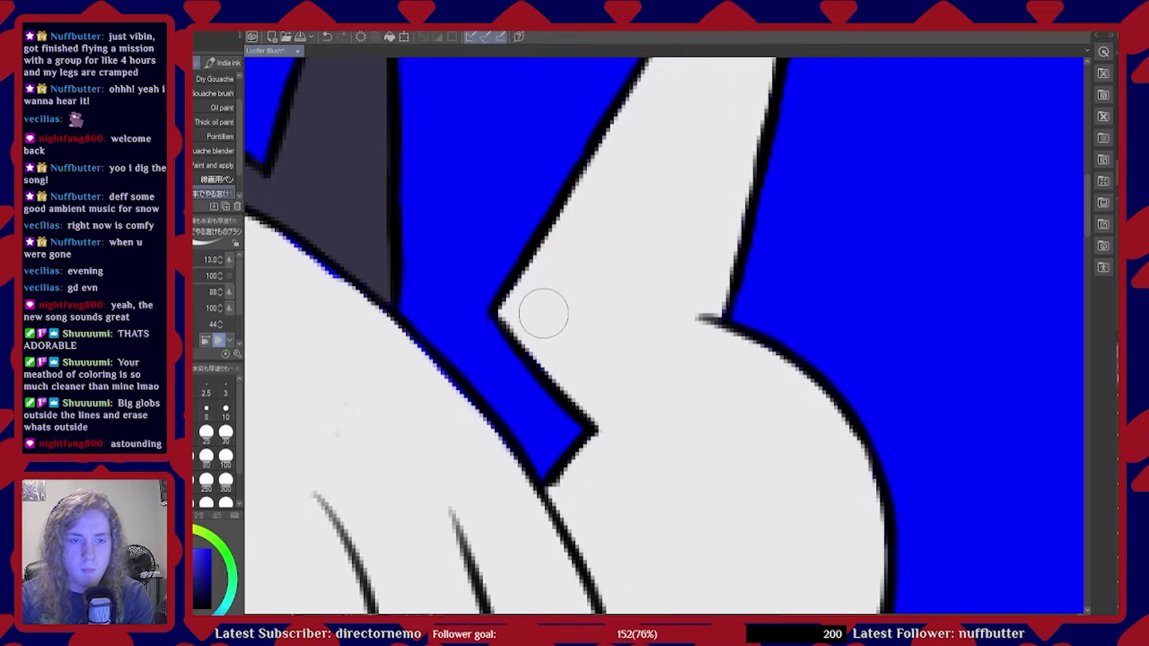
# Cover the blue fringe along the top of the head beneath the crown and beside the forked strand line in the bangs
pyautogui.moveTo(475, 469)
pyautogui.mouseDown()
pyautogui.moveTo(500, 465)
pyautogui.moveTo(421, 373)
pyautogui.moveTo(454, 400)
pyautogui.moveTo(391, 346)
pyautogui.mouseUp()
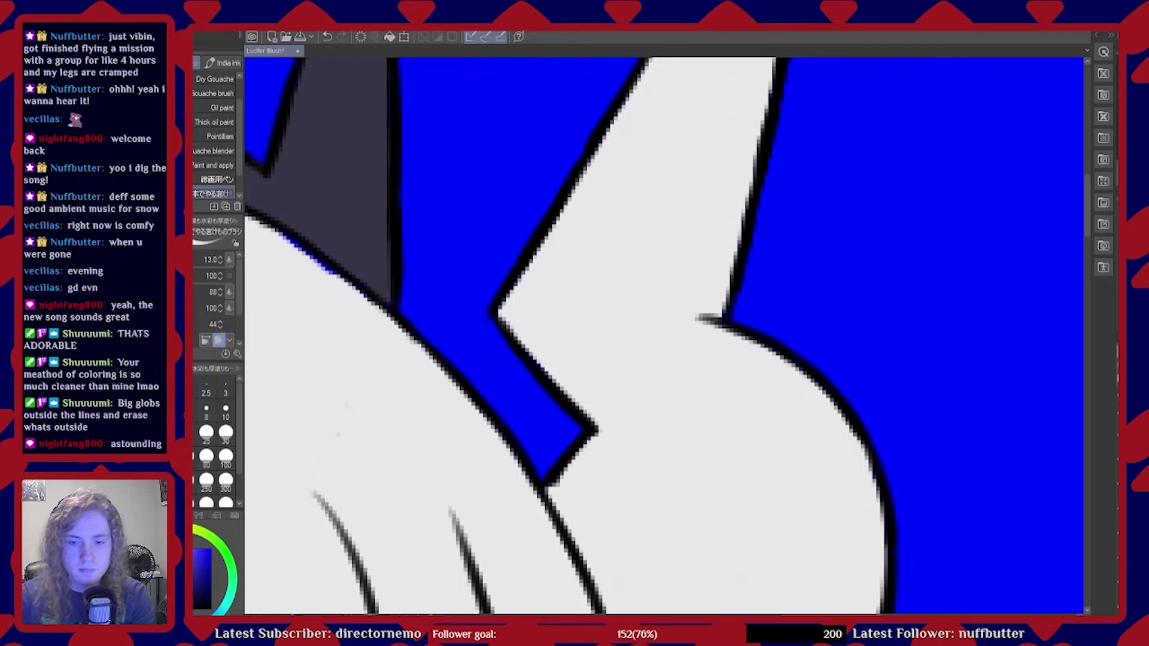
pyautogui.hscroll(-6, 664, 335)
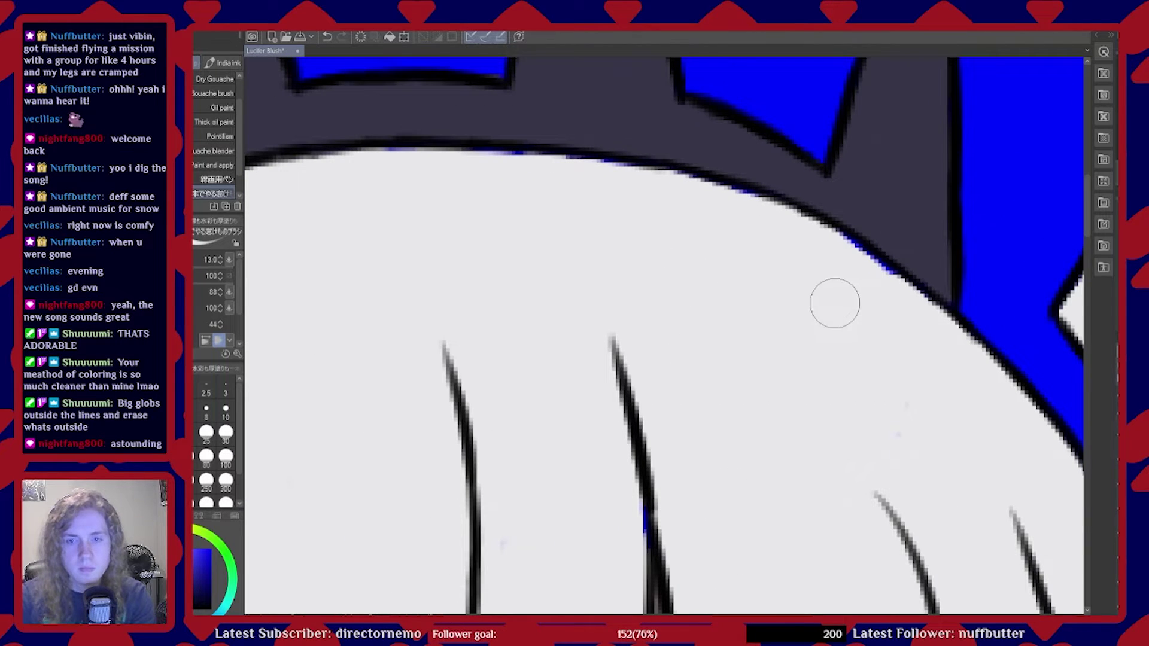
pyautogui.moveTo(900, 309)
pyautogui.mouseDown()
pyautogui.moveTo(864, 270)
pyautogui.moveTo(875, 249)
pyautogui.moveTo(817, 258)
pyautogui.moveTo(768, 208)
pyautogui.moveTo(681, 201)
pyautogui.moveTo(591, 156)
pyautogui.moveTo(491, 163)
pyautogui.moveTo(367, 144)
pyautogui.mouseUp()
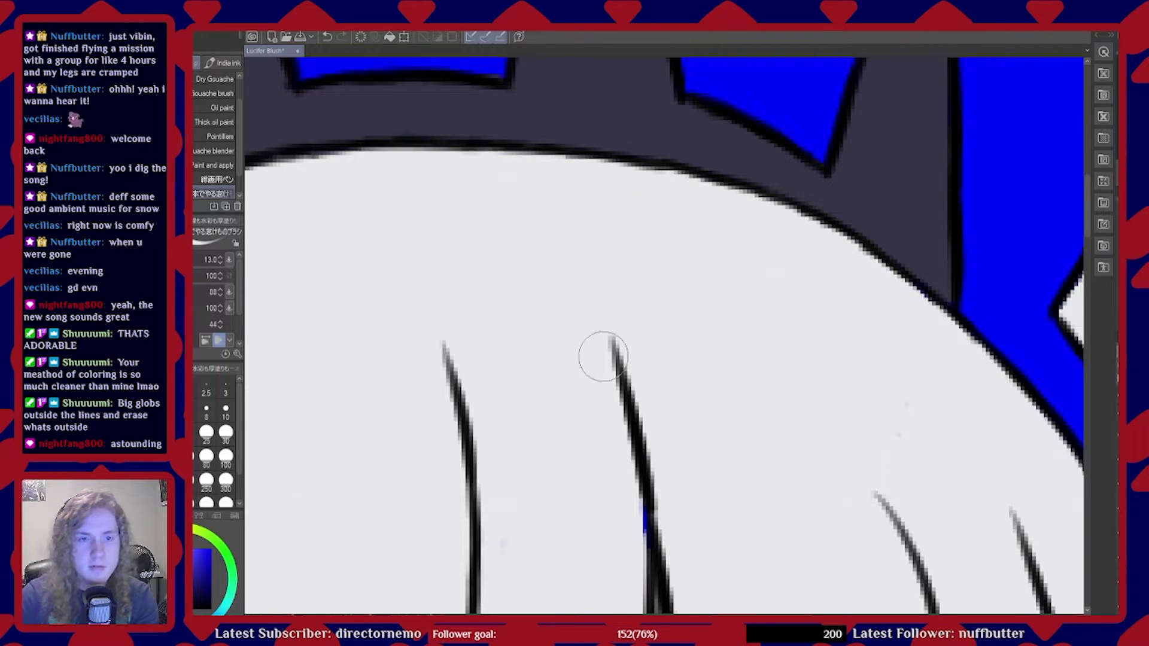
pyautogui.hscroll(-2, 664, 336)
pyautogui.moveTo(718, 543)
pyautogui.mouseDown()
pyautogui.moveTo(722, 501)
pyautogui.moveTo(746, 504)
pyautogui.mouseUp()
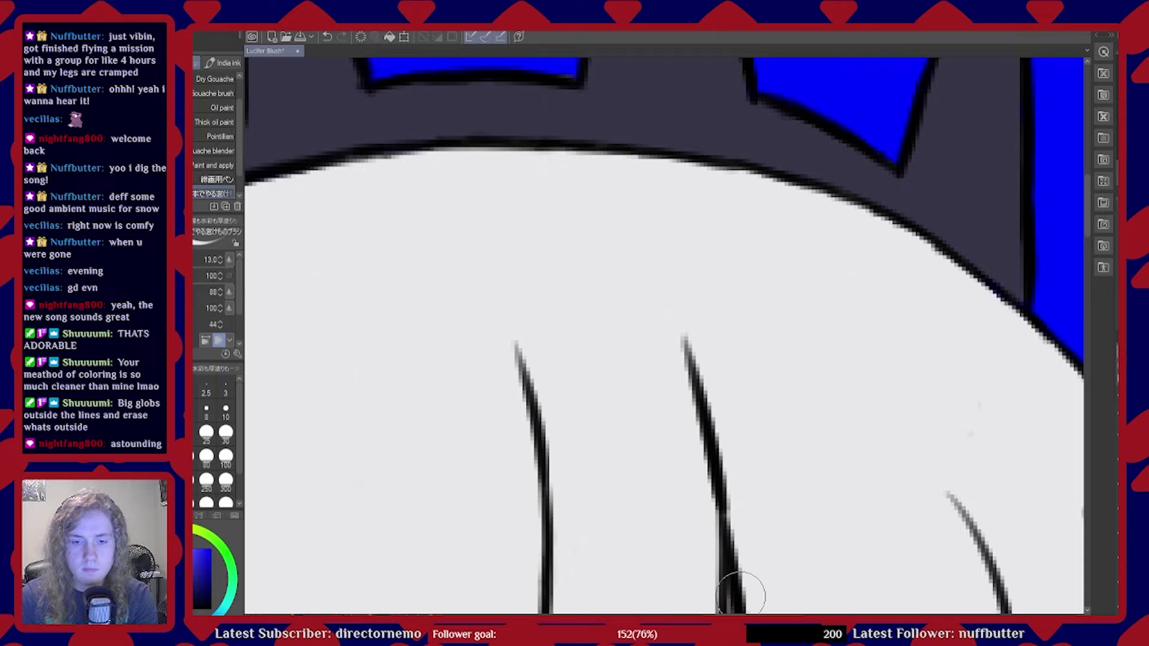
# Paint the hair colour over the blue fringe along the head's left outline under the crown and the left spike's lower edges
pyautogui.hscroll(-4, 724, 517)
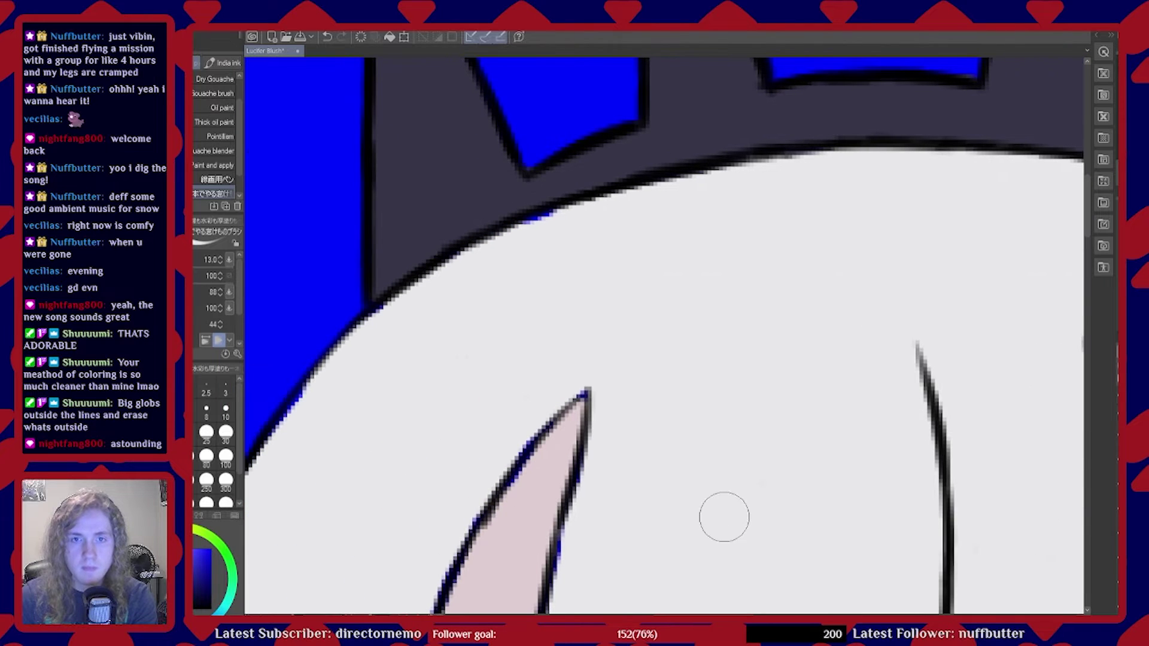
pyautogui.moveTo(695, 190)
pyautogui.mouseDown()
pyautogui.moveTo(498, 231)
pyautogui.moveTo(476, 265)
pyautogui.moveTo(444, 266)
pyautogui.moveTo(404, 300)
pyautogui.mouseUp()
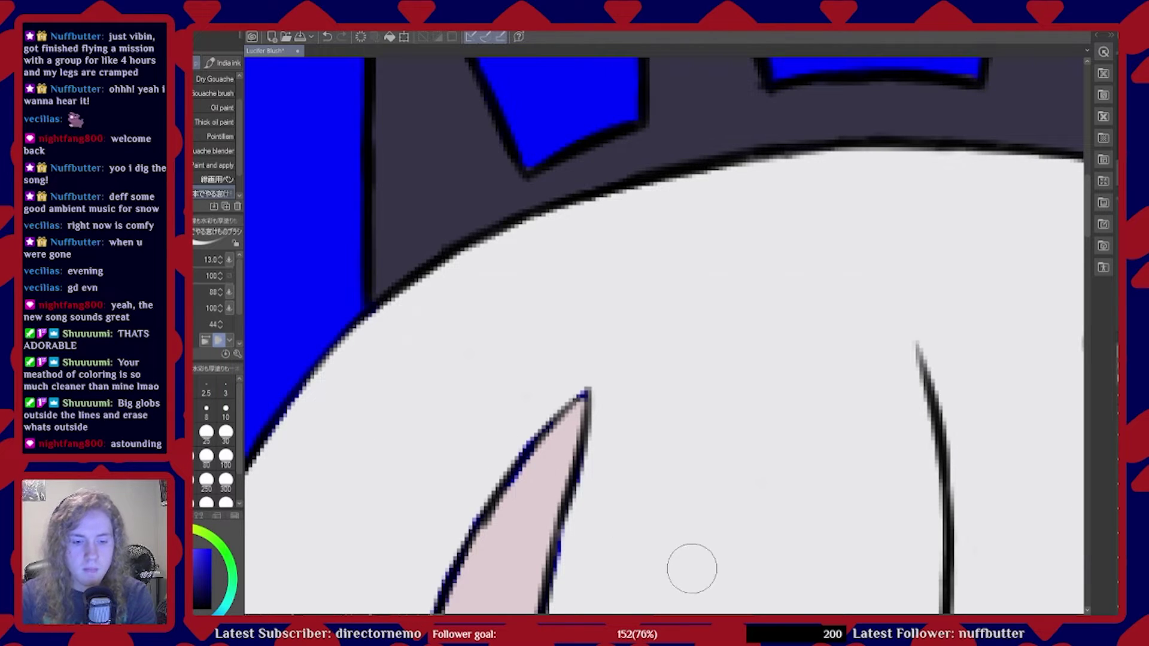
pyautogui.moveTo(753, 614); pyautogui.dragTo(695, 614)
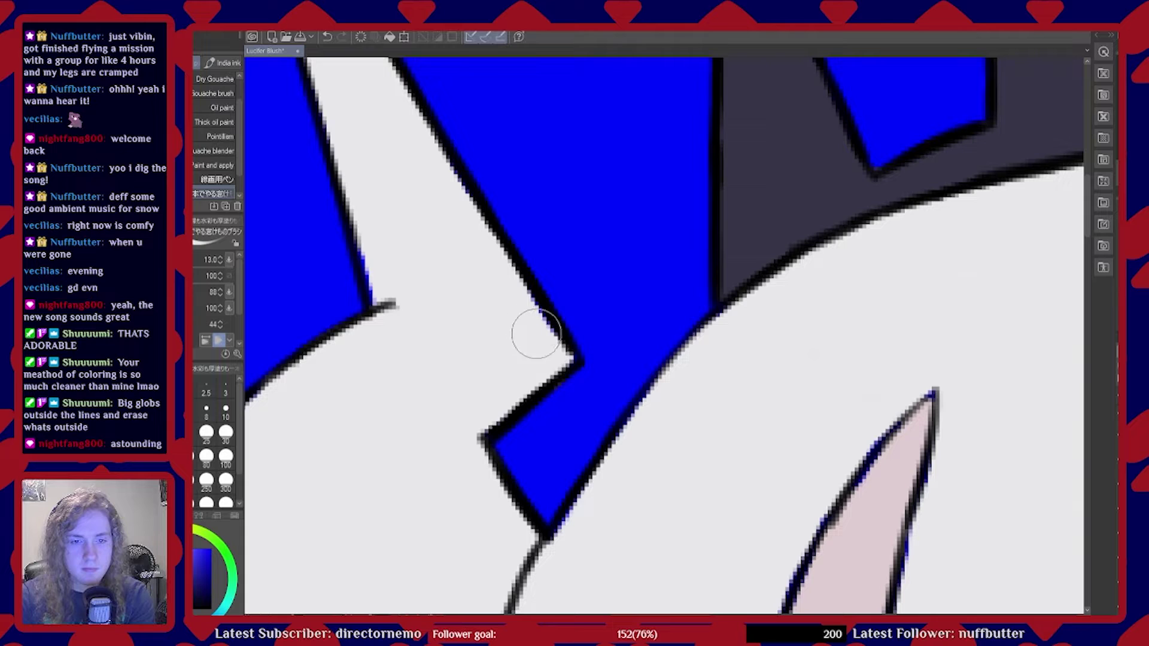
pyautogui.moveTo(380, 255); pyautogui.dragTo(384, 292)
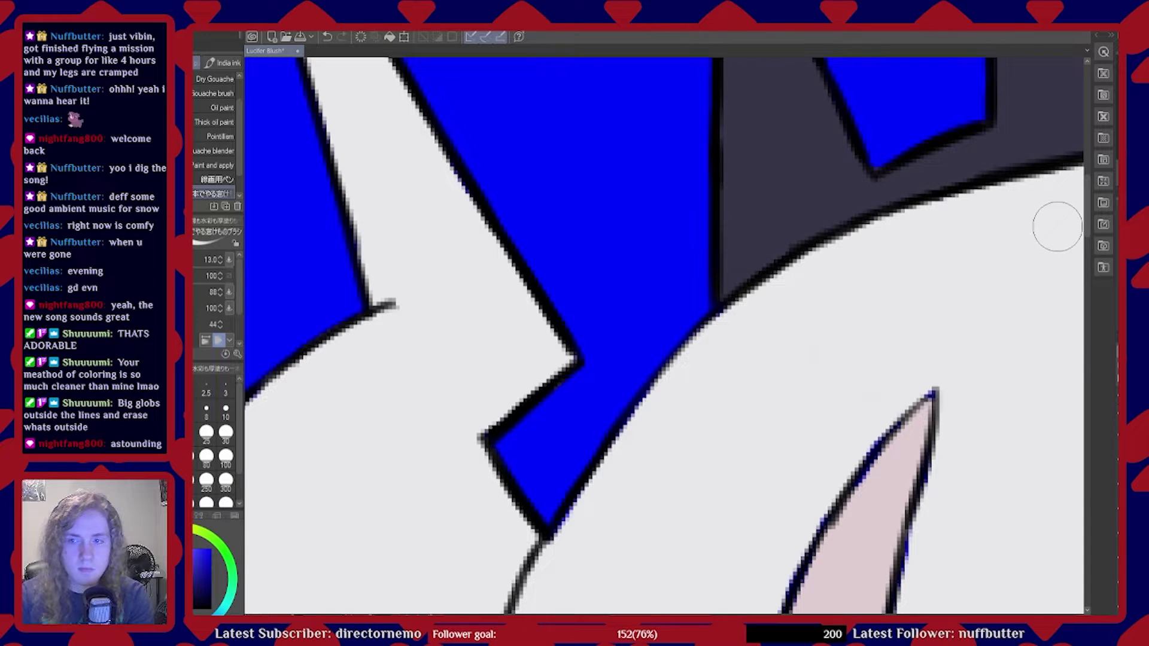
# Fill the blue specks along both inner edges of the left horn-shaped spike with the hair colour, up toward its tip
pyautogui.scroll(5, 1055, 232)
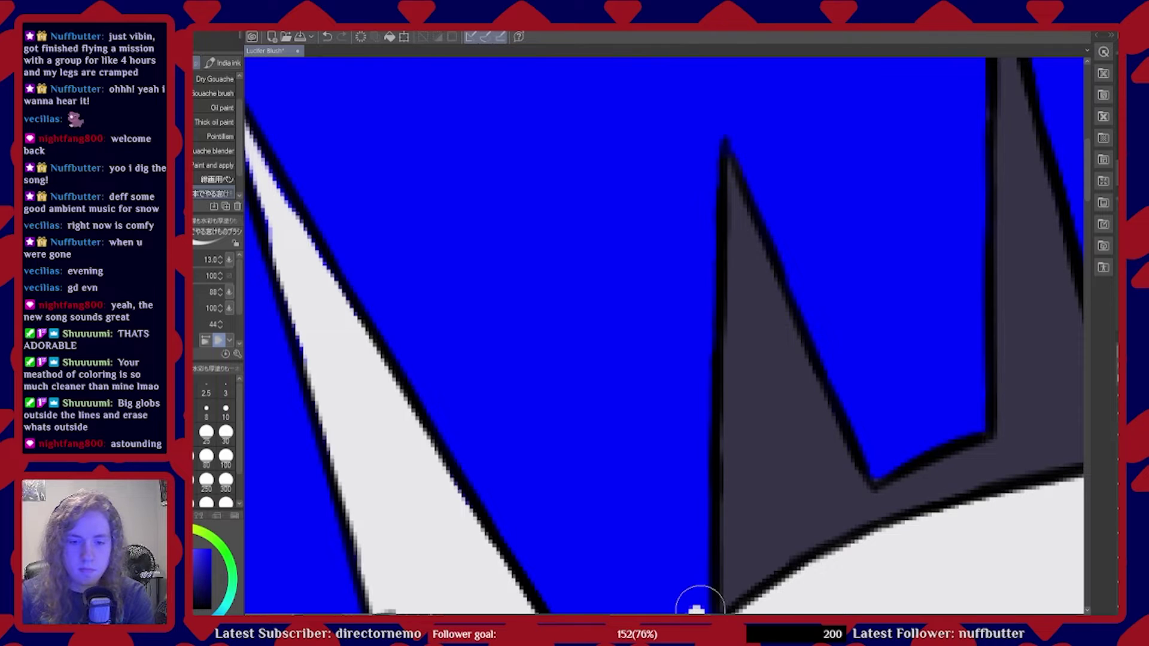
pyautogui.hscroll(-3, 709, 533)
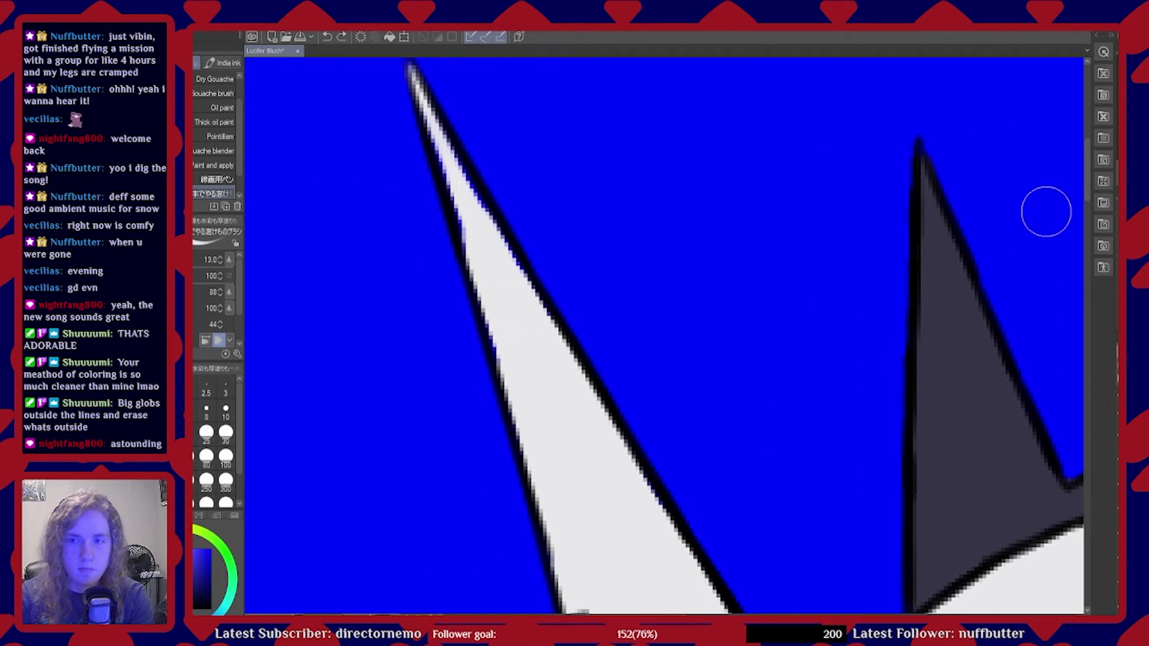
pyautogui.moveTo(1086, 171); pyautogui.dragTo(1087, 166)
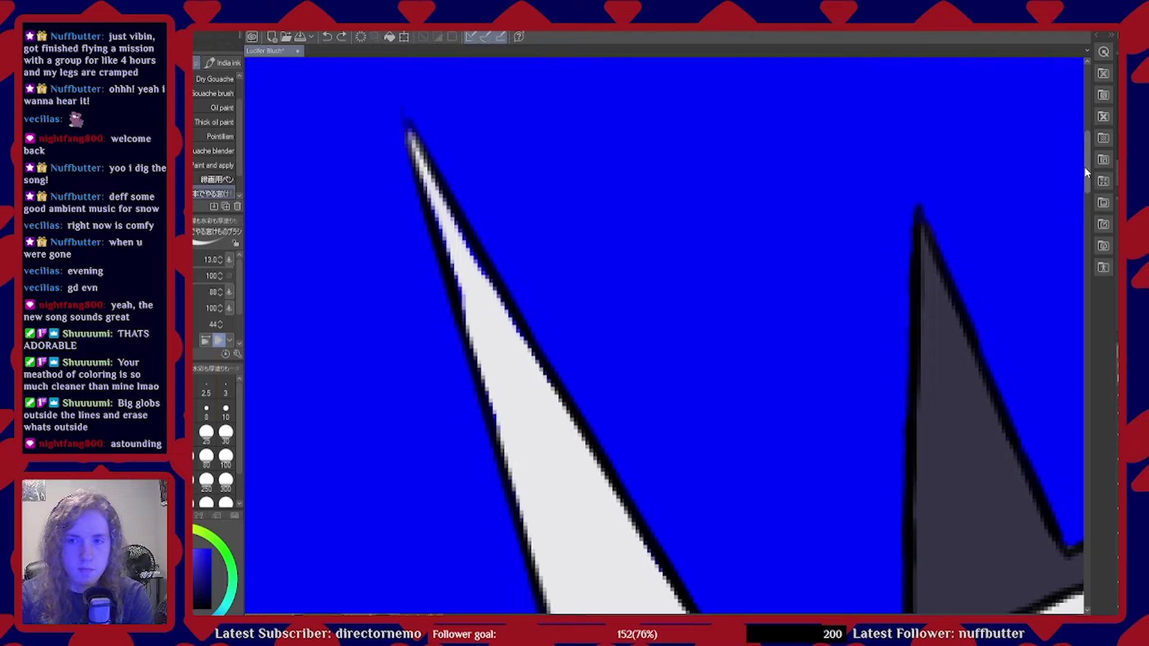
pyautogui.moveTo(495, 318)
pyautogui.mouseDown()
pyautogui.moveTo(473, 305)
pyautogui.moveTo(429, 199)
pyautogui.moveTo(479, 300)
pyautogui.moveTo(564, 410)
pyautogui.mouseUp()
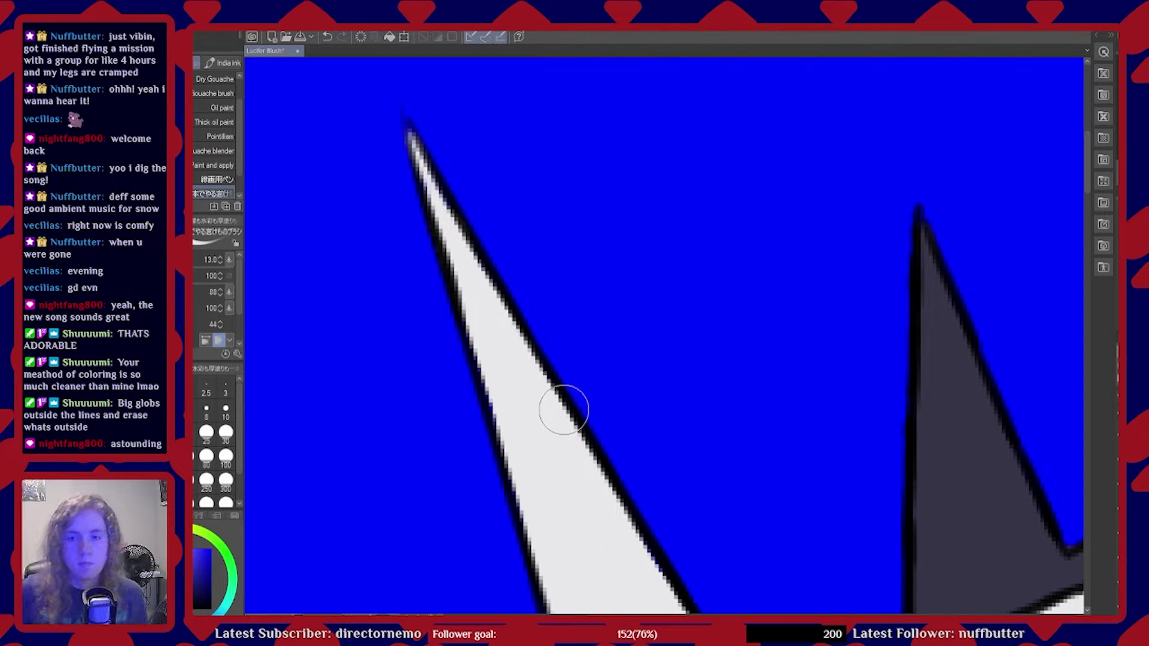
# Cover the blue fringe inside the left horn's rounded base and along the head outline below its notch with the hair colour
pyautogui.scroll(-4, 419, 147)
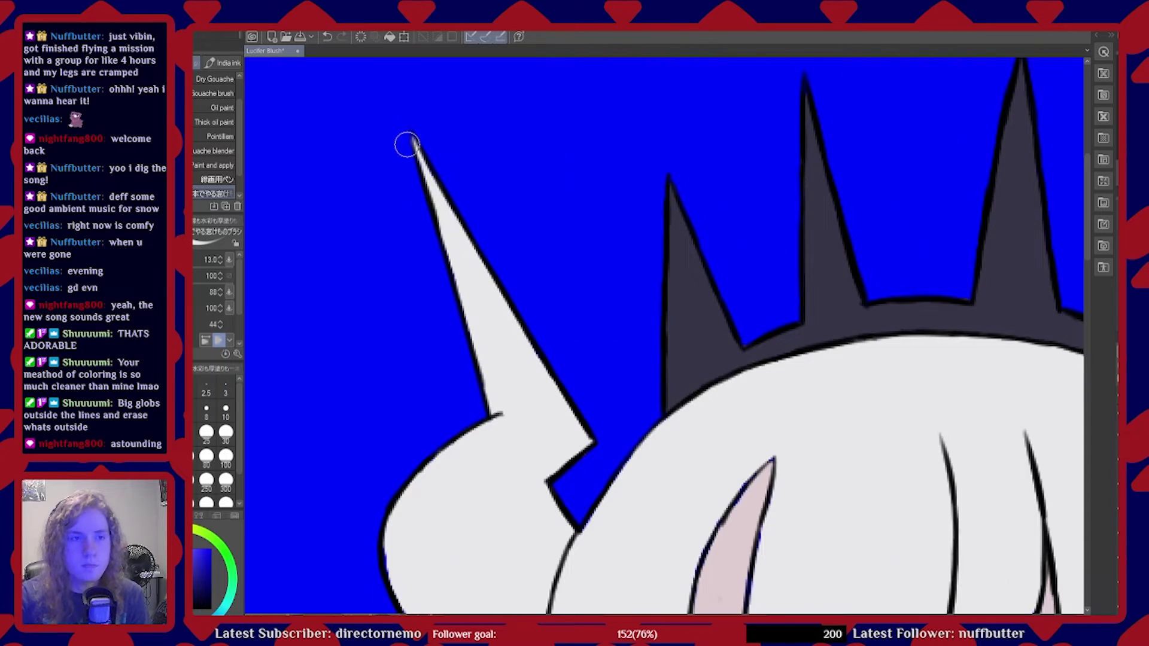
pyautogui.scroll(3, 359, 422)
pyautogui.scroll(4, 359, 425)
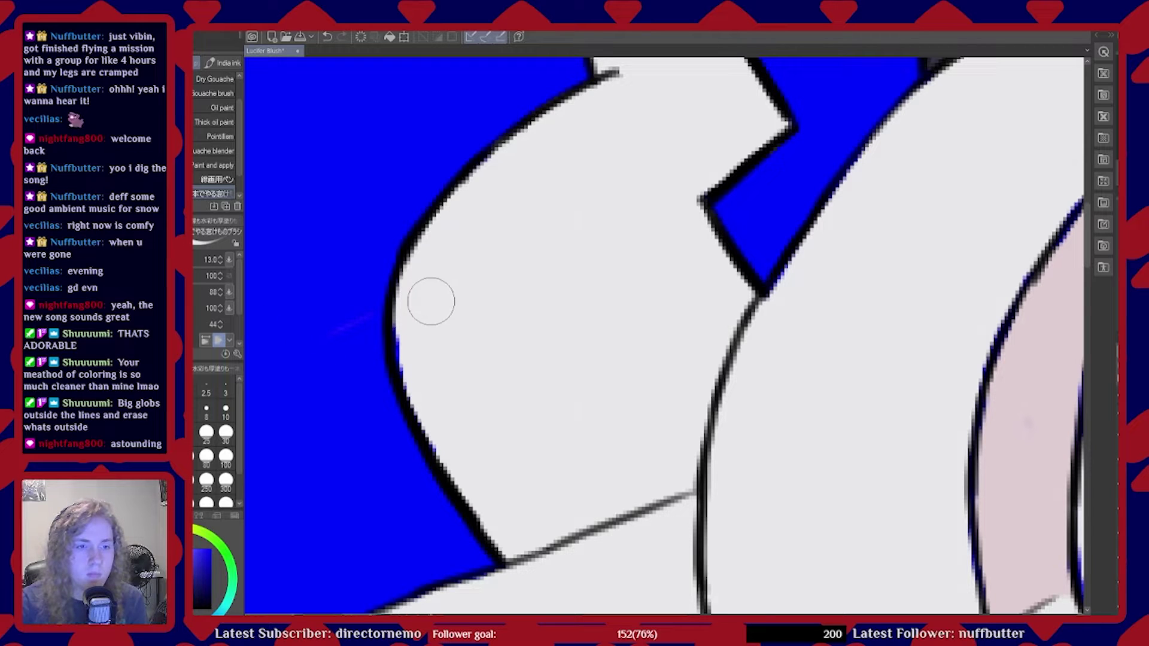
pyautogui.moveTo(409, 323); pyautogui.dragTo(425, 402)
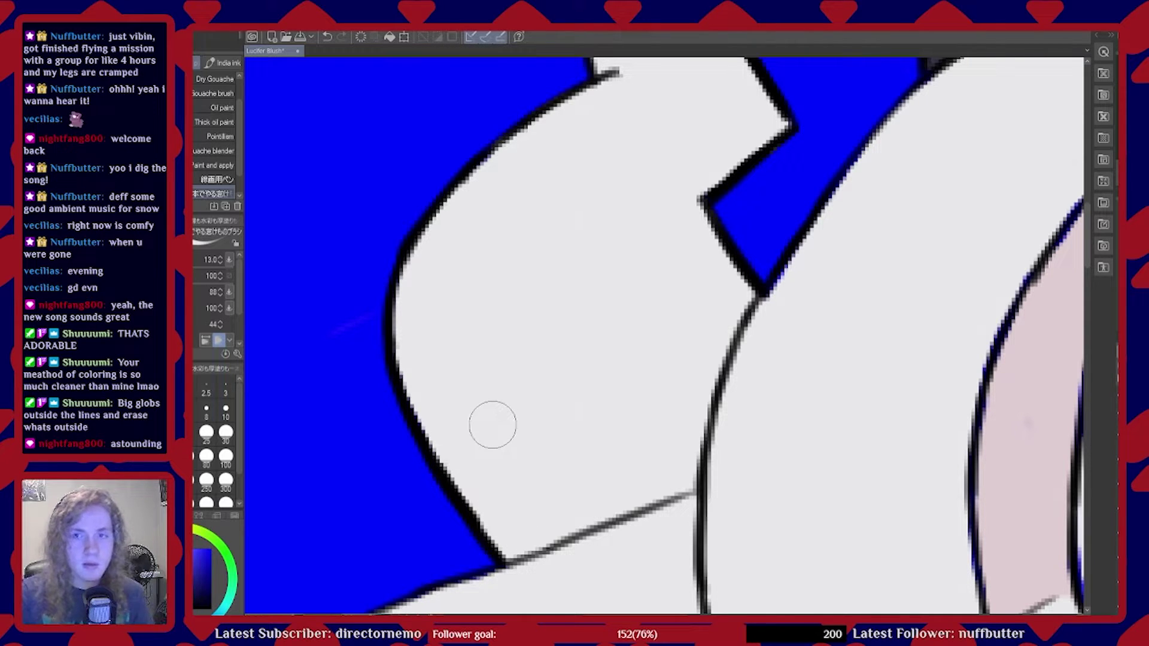
pyautogui.moveTo(793, 285)
pyautogui.mouseDown()
pyautogui.moveTo(803, 264)
pyautogui.moveTo(784, 300)
pyautogui.mouseUp()
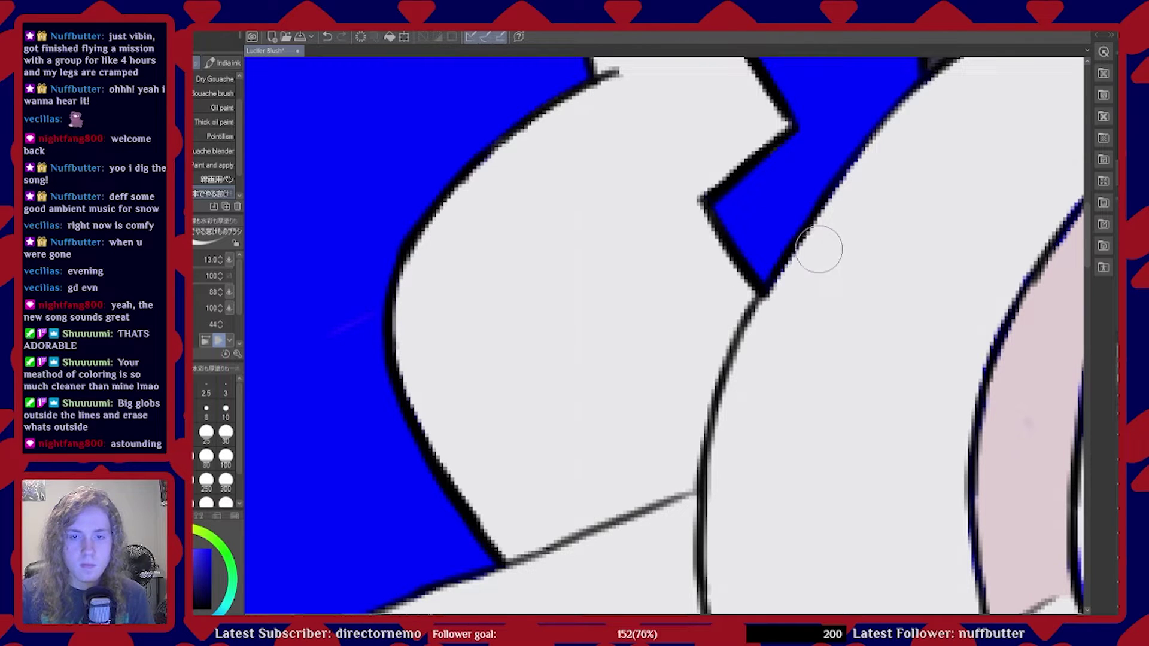
# Cover the bright blue corner where the left side bang's inner edge meets its lower edge with the hair colour
pyautogui.scroll(-2, 823, 323)
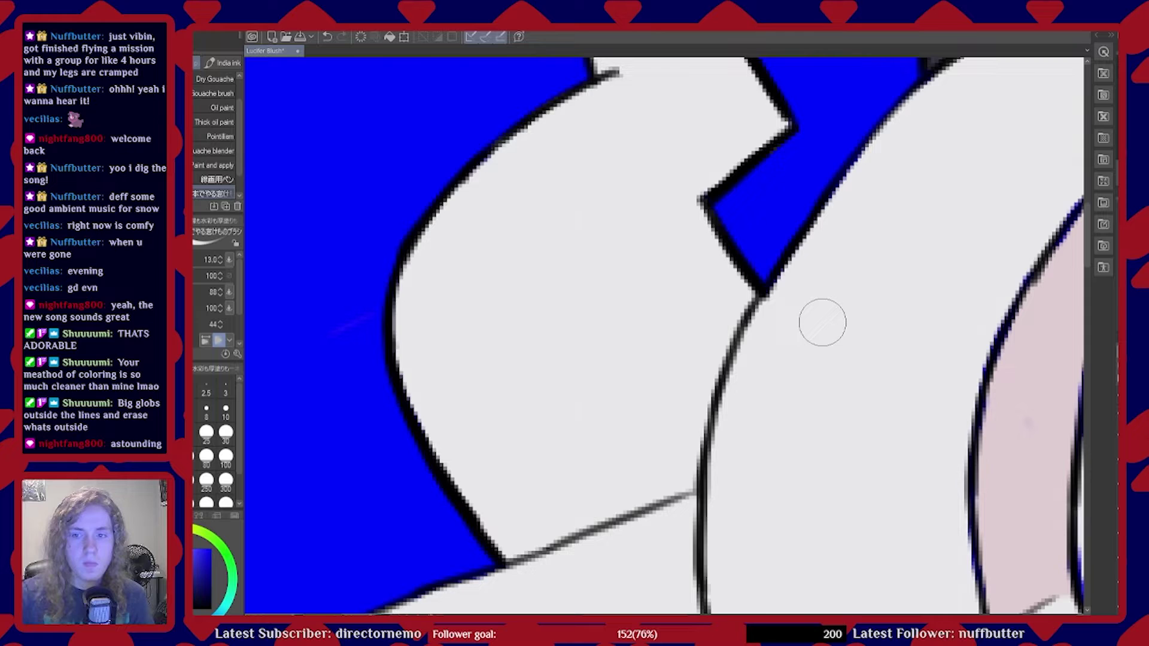
pyautogui.scroll(-3, 513, 267)
pyautogui.scroll(2, 763, 343)
pyautogui.scroll(4, 762, 344)
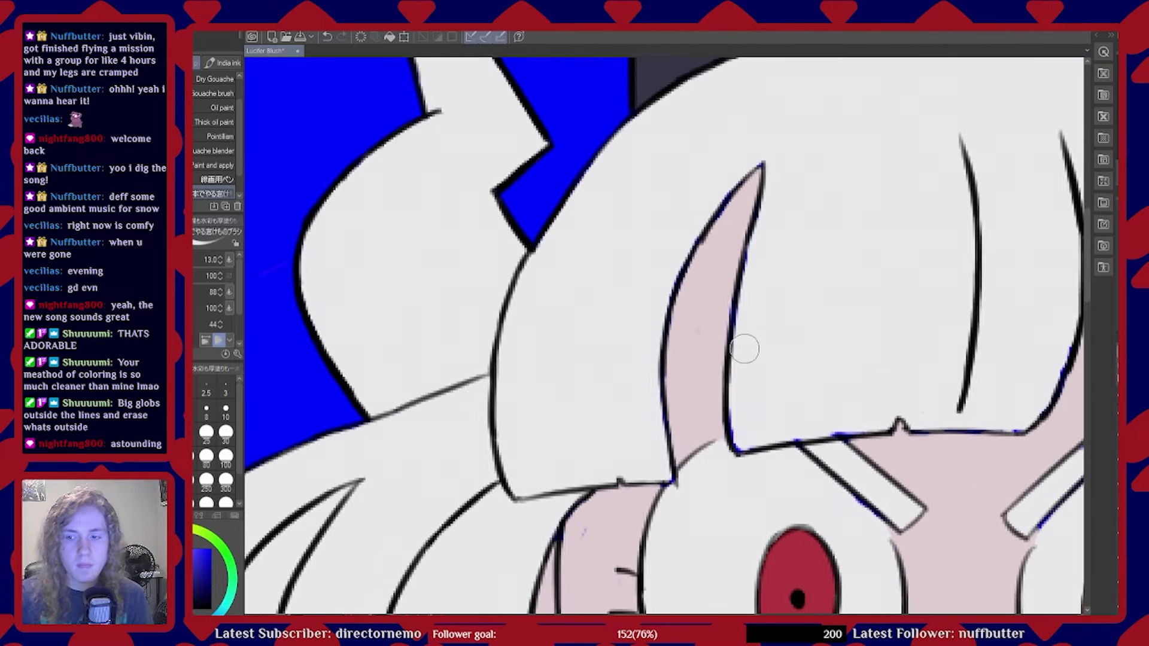
pyautogui.scroll(2, 689, 503)
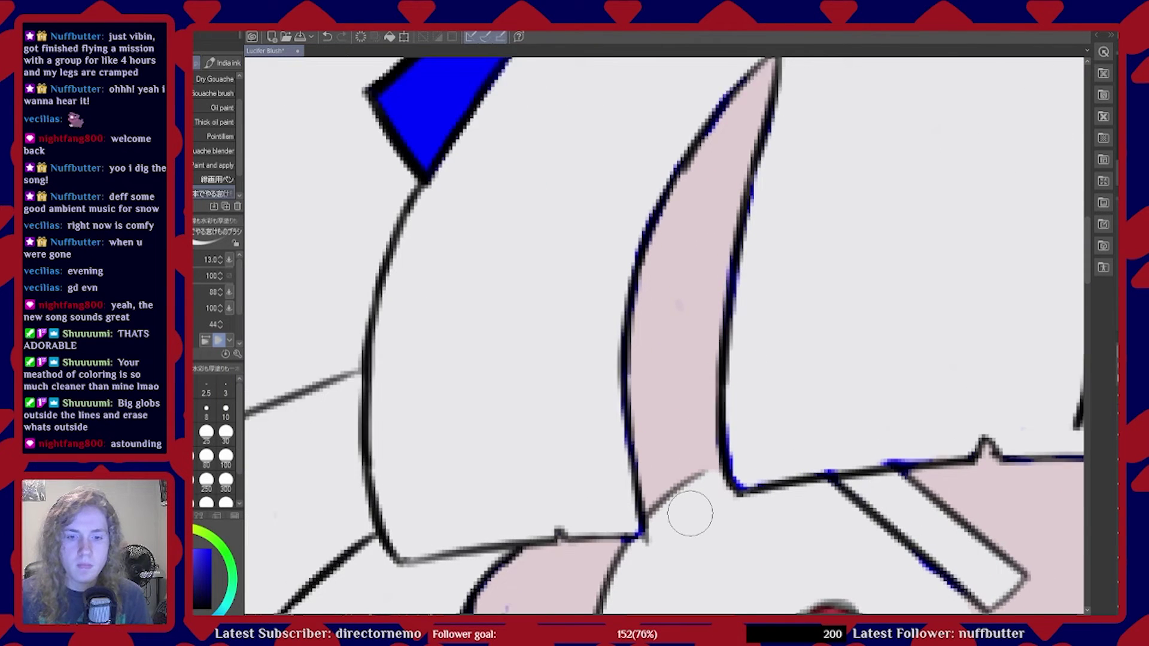
pyautogui.scroll(-1, 578, 507)
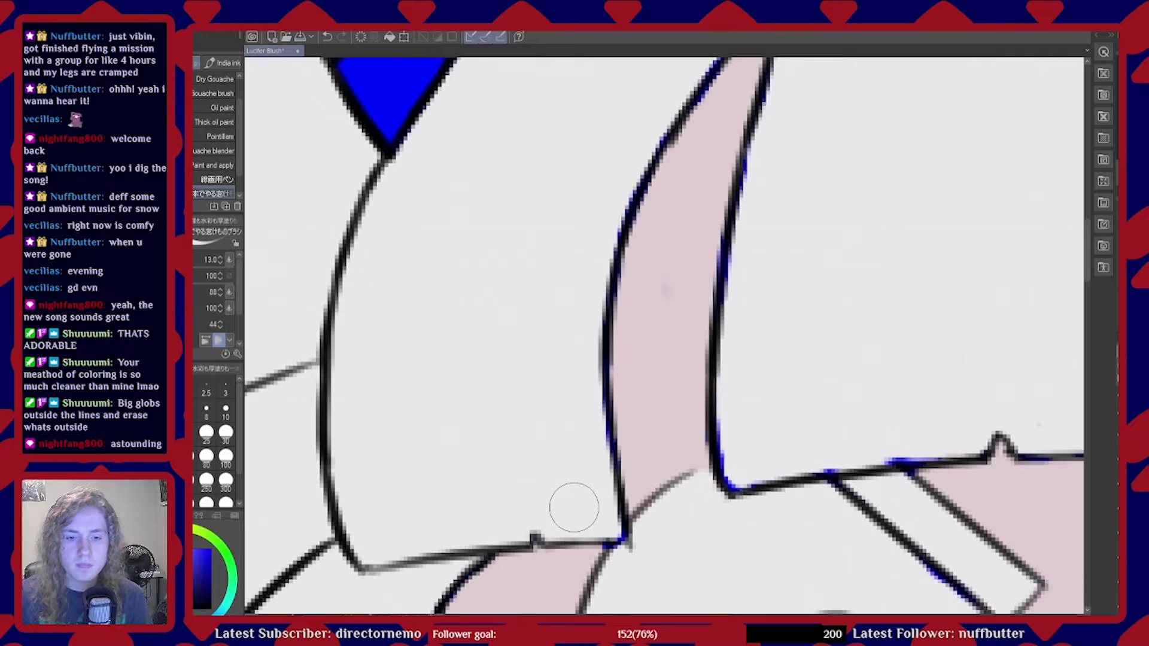
pyautogui.scroll(5, 623, 546)
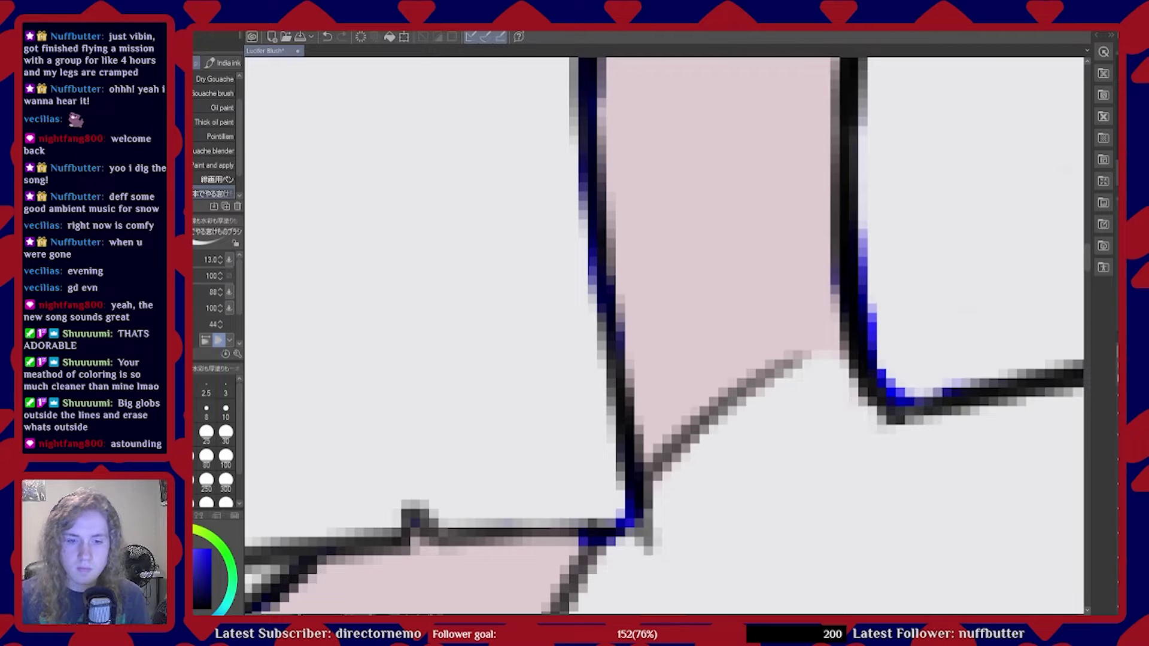
pyautogui.moveTo(665, 549); pyautogui.dragTo(646, 541)
pyautogui.click(641, 536)
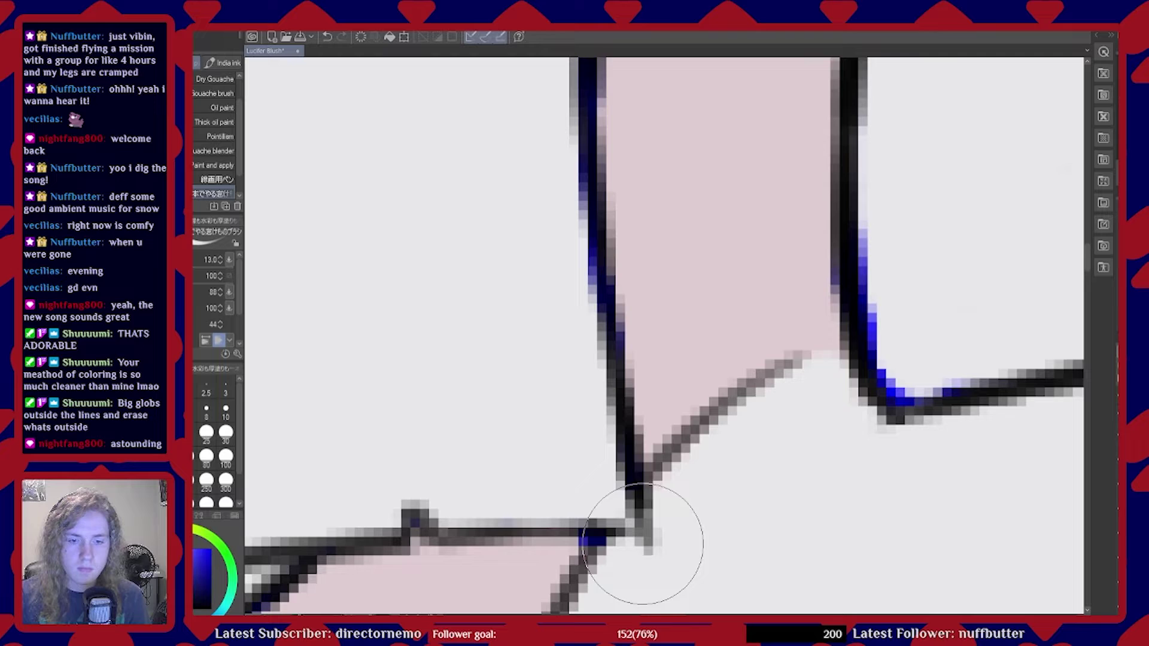
pyautogui.click(640, 548)
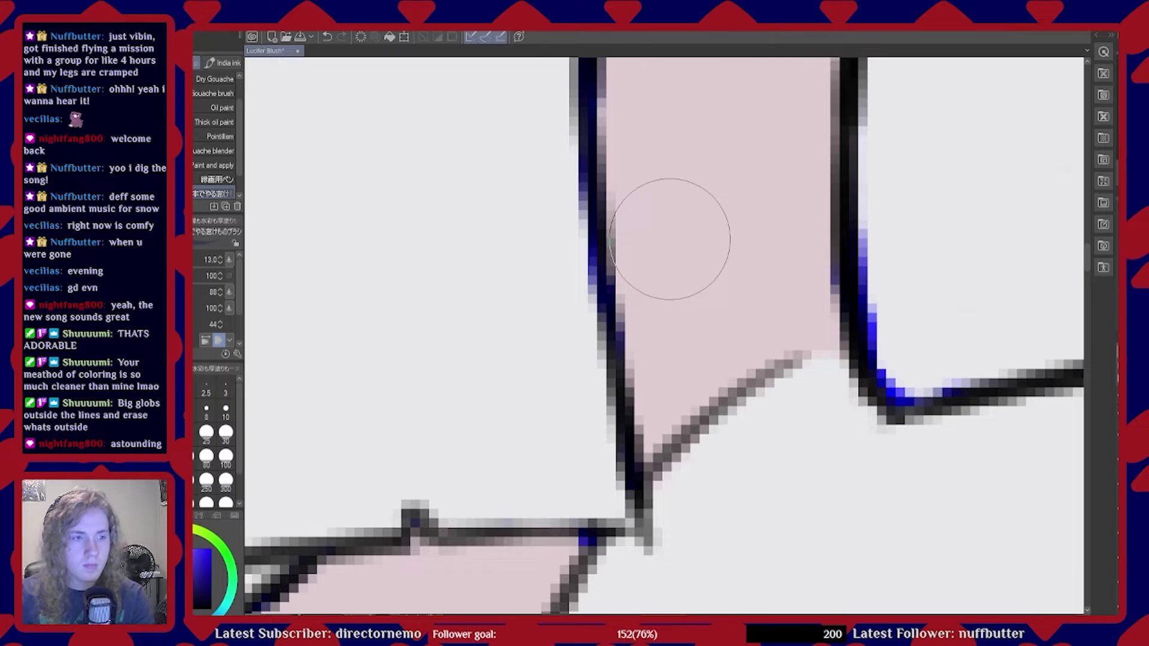
# Pick the skin colour and paint out the blue tint in the lines on both sides of the curved gap between the left bangs
pyautogui.keyDown('alt'); pyautogui.click(697, 214); pyautogui.keyUp('alt')
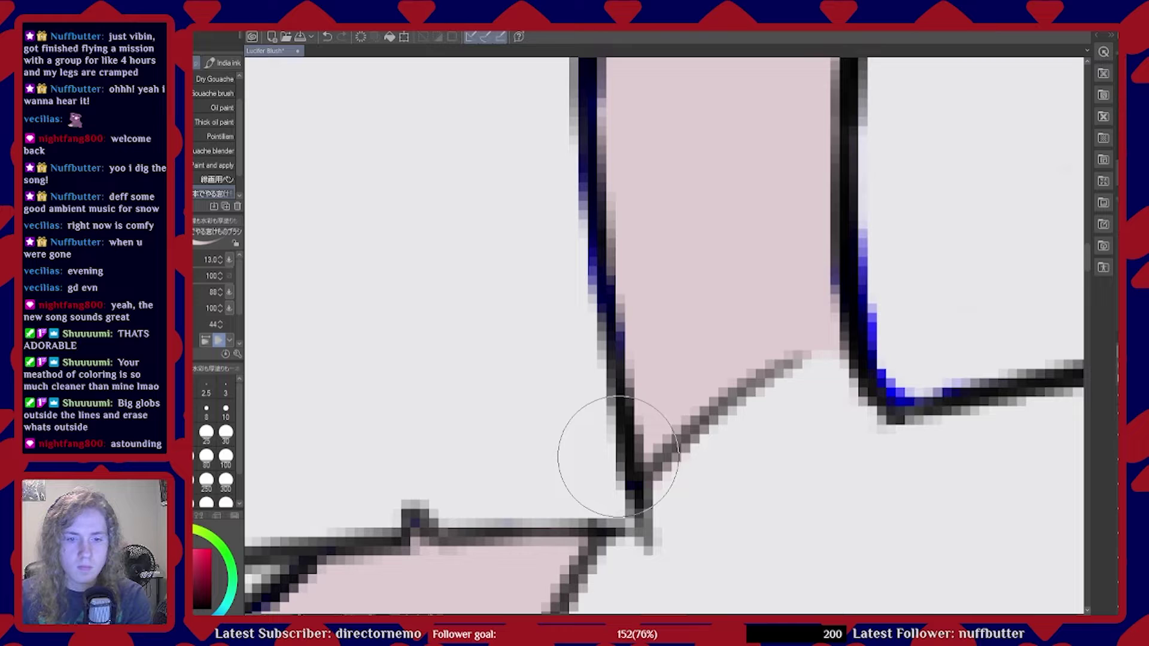
pyautogui.moveTo(622, 441)
pyautogui.mouseDown()
pyautogui.moveTo(629, 379)
pyautogui.moveTo(601, 149)
pyautogui.moveTo(614, 128)
pyautogui.mouseUp()
pyautogui.scroll(-5, 705, 315)
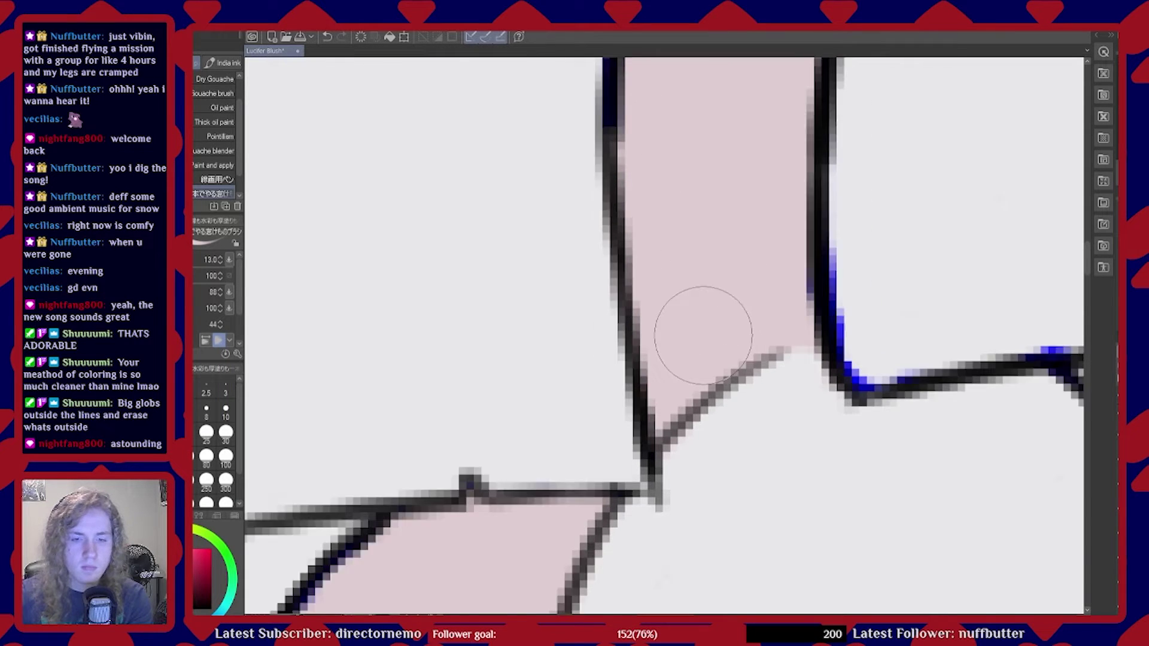
pyautogui.scroll(-5, 655, 428)
pyautogui.scroll(4, 736, 227)
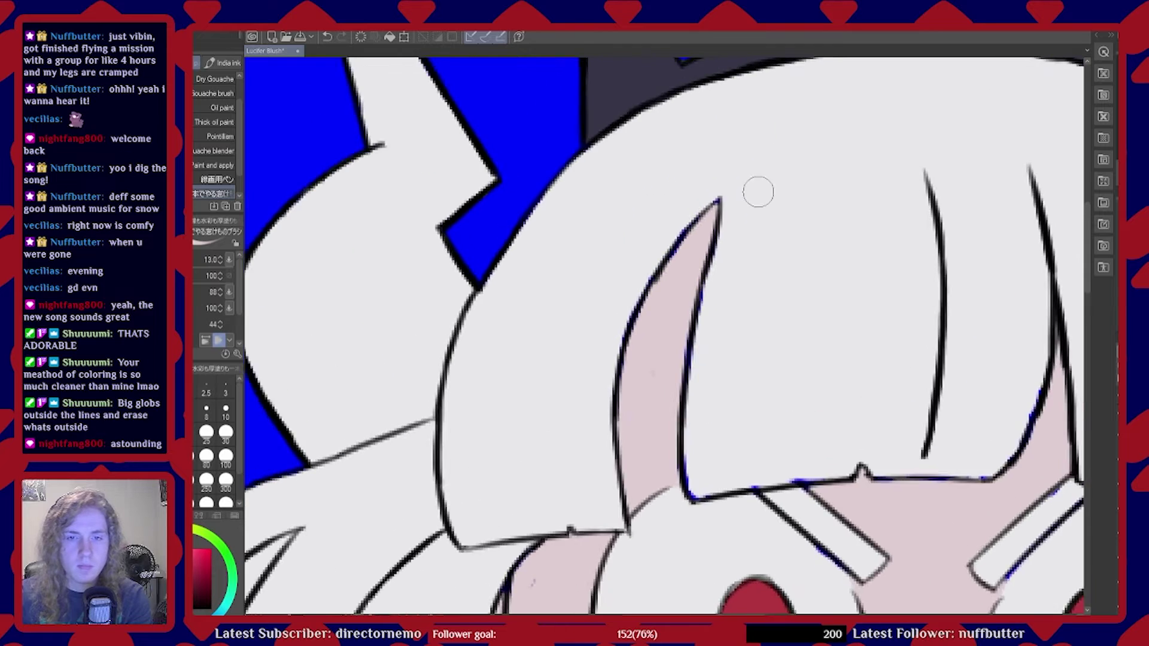
pyautogui.scroll(1, 653, 419)
pyautogui.moveTo(565, 409)
pyautogui.mouseDown()
pyautogui.moveTo(579, 483)
pyautogui.moveTo(561, 472)
pyautogui.moveTo(572, 377)
pyautogui.moveTo(652, 226)
pyautogui.moveTo(620, 254)
pyautogui.moveTo(691, 153)
pyautogui.moveTo(745, 111)
pyautogui.moveTo(692, 230)
pyautogui.moveTo(675, 308)
pyautogui.moveTo(662, 473)
pyautogui.mouseUp()
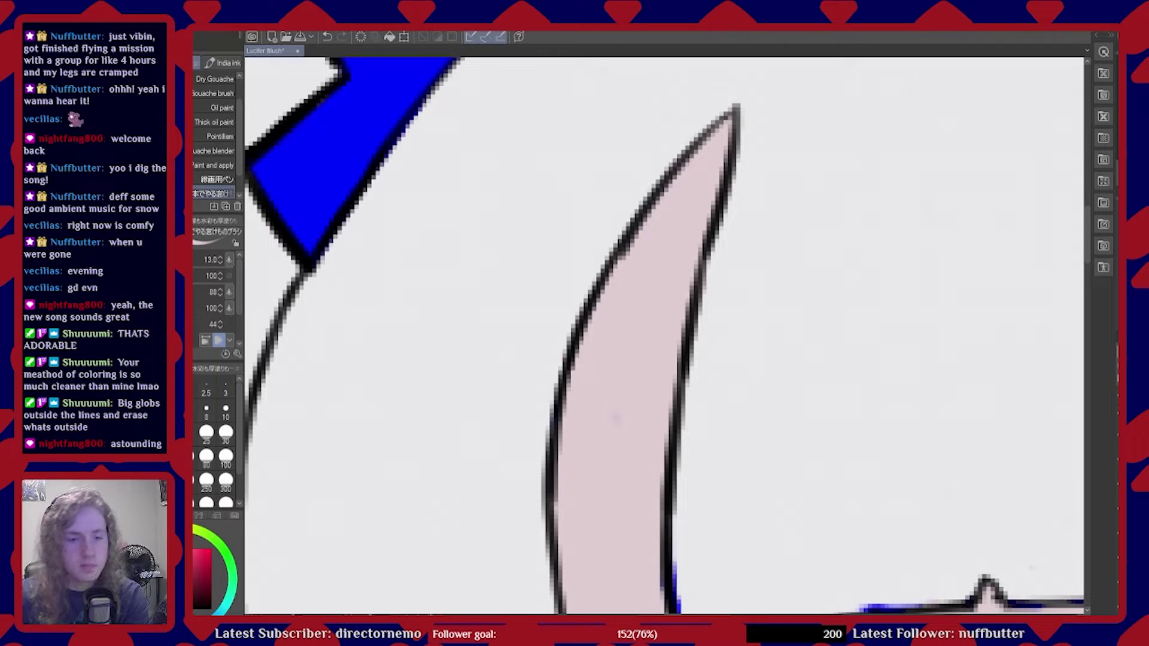
# Paint the hair colour over the blue along the central bangs' lower left corner and edge, undoing the stroke past the small notch
pyautogui.scroll(-3, 465, 422)
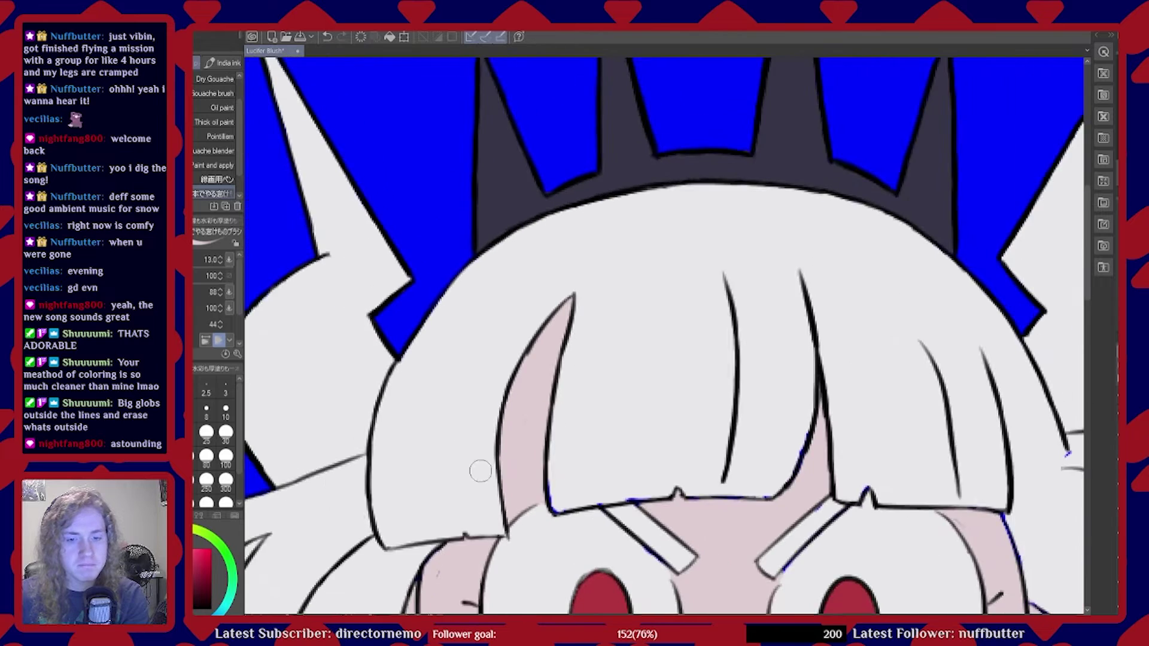
pyautogui.scroll(3, 514, 521)
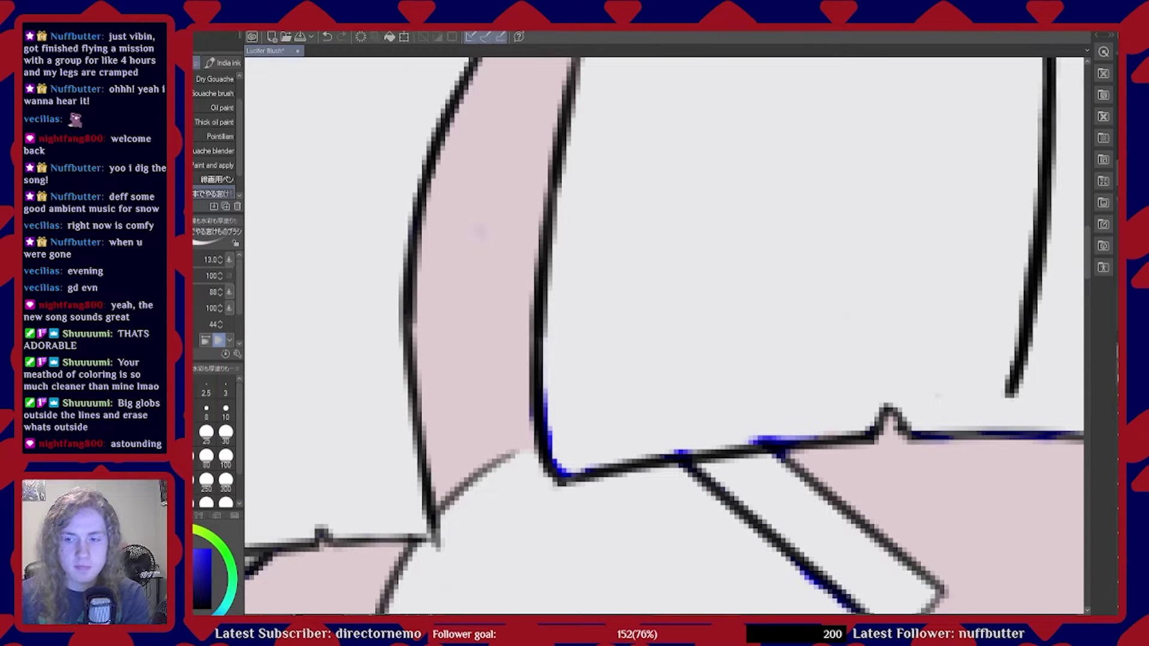
pyautogui.moveTo(559, 402)
pyautogui.mouseDown()
pyautogui.moveTo(576, 457)
pyautogui.moveTo(565, 453)
pyautogui.moveTo(612, 436)
pyautogui.moveTo(845, 423)
pyautogui.mouseUp()
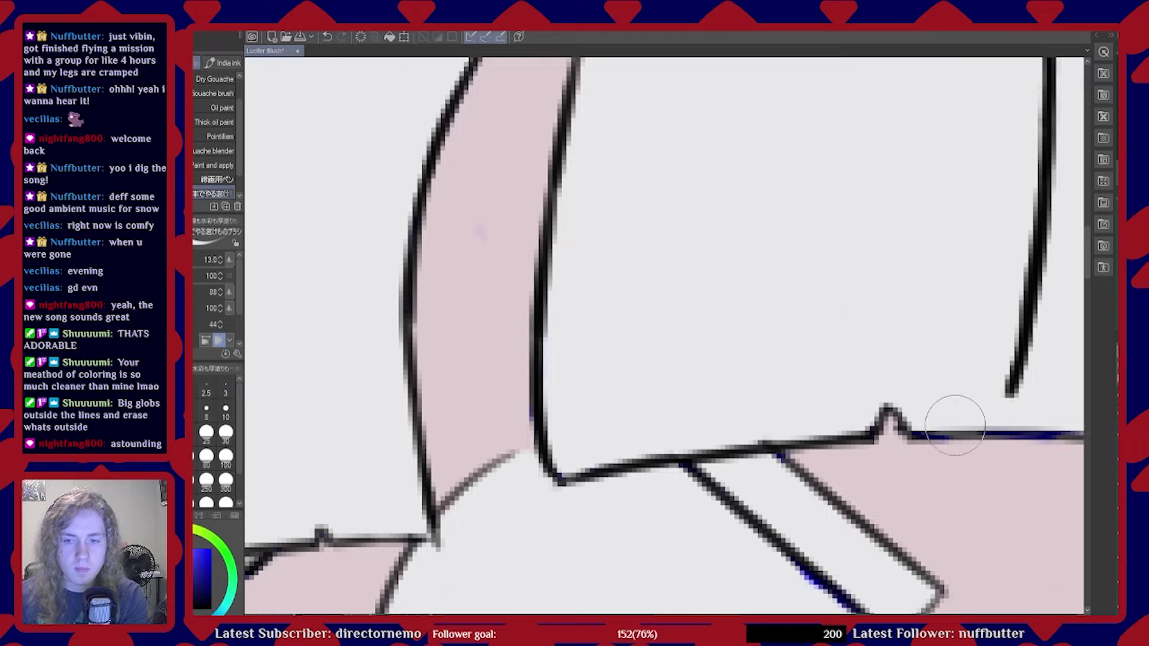
pyautogui.moveTo(930, 418)
pyautogui.mouseDown()
pyautogui.moveTo(1004, 403)
pyautogui.moveTo(1036, 419)
pyautogui.moveTo(997, 430)
pyautogui.mouseUp()
pyautogui.hotkey('ctrl', 'z')
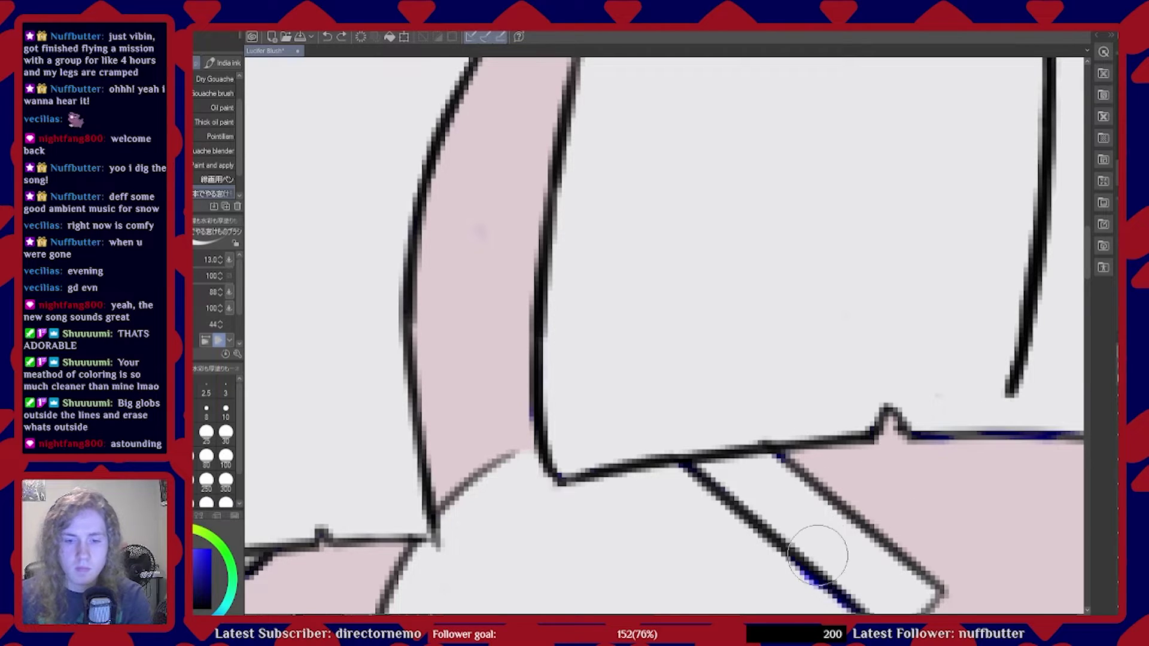
# Cover the blue along the central bangs' lower edge and curved right side, using the hair colour inside and the skin colour outside
pyautogui.moveTo(680, 615); pyautogui.dragTo(727, 615)
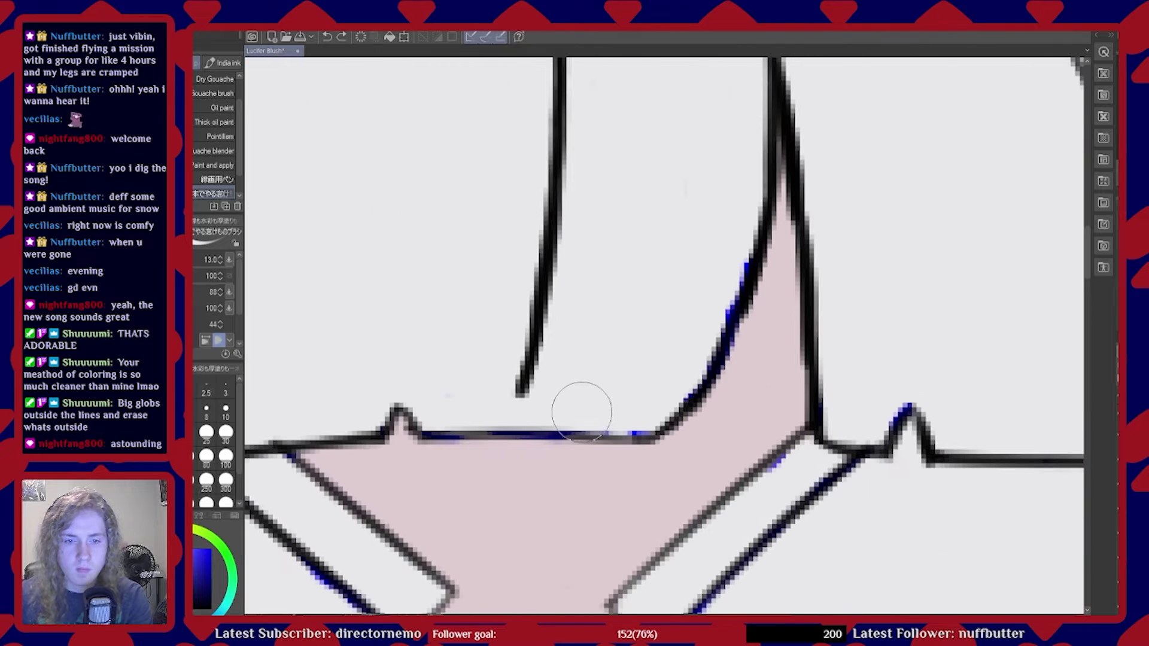
pyautogui.moveTo(683, 305)
pyautogui.mouseDown()
pyautogui.moveTo(721, 277)
pyautogui.moveTo(706, 334)
pyautogui.moveTo(687, 339)
pyautogui.moveTo(700, 336)
pyautogui.moveTo(662, 397)
pyautogui.moveTo(616, 415)
pyautogui.moveTo(439, 414)
pyautogui.moveTo(595, 411)
pyautogui.moveTo(584, 439)
pyautogui.mouseUp()
pyautogui.keyDown('alt'); pyautogui.click(549, 483); pyautogui.keyUp('alt')
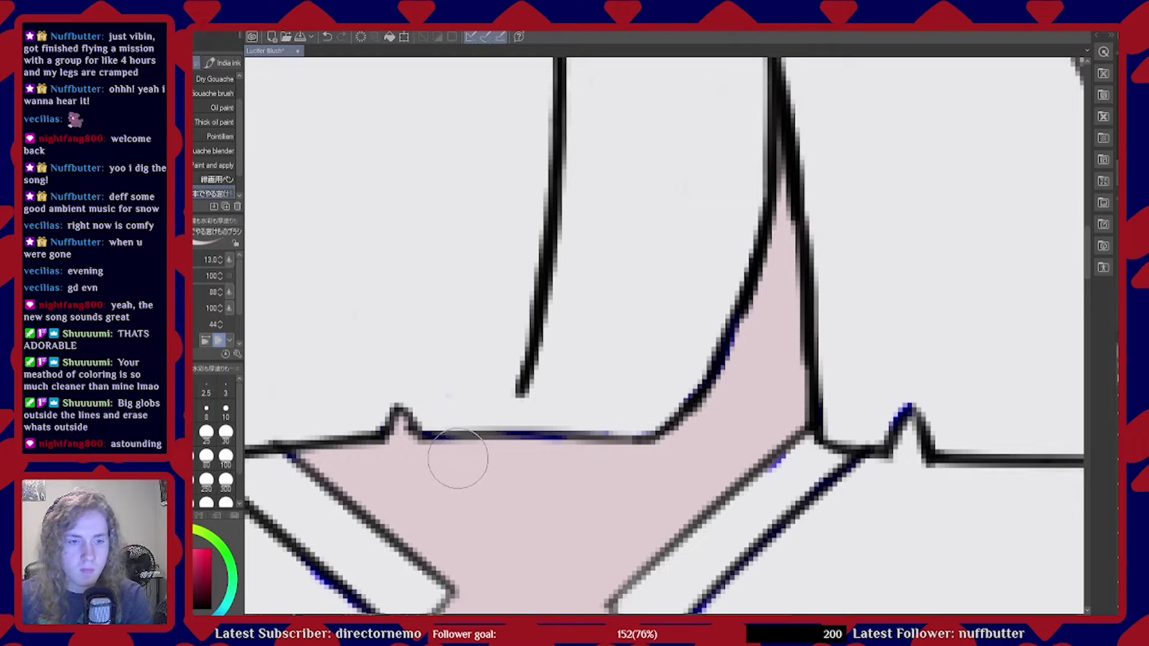
pyautogui.moveTo(487, 441)
pyautogui.mouseDown()
pyautogui.moveTo(682, 419)
pyautogui.moveTo(727, 359)
pyautogui.moveTo(754, 292)
pyautogui.moveTo(742, 345)
pyautogui.moveTo(774, 155)
pyautogui.moveTo(702, 359)
pyautogui.mouseUp()
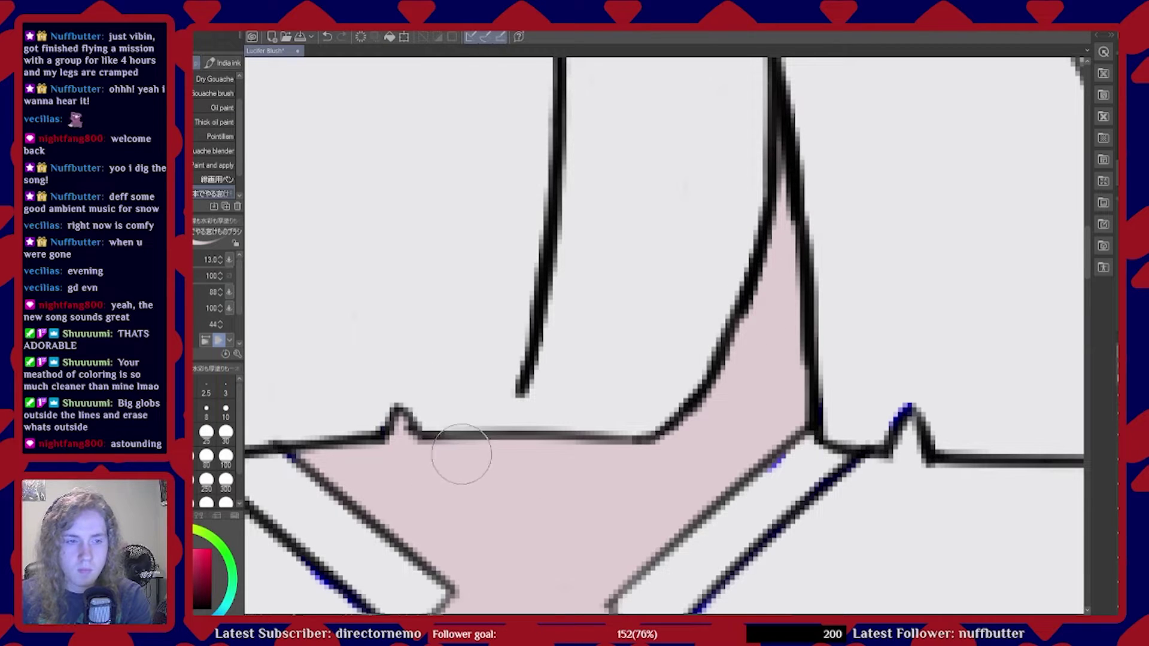
pyautogui.keyDown('alt'); pyautogui.click(450, 432); pyautogui.keyUp('alt')
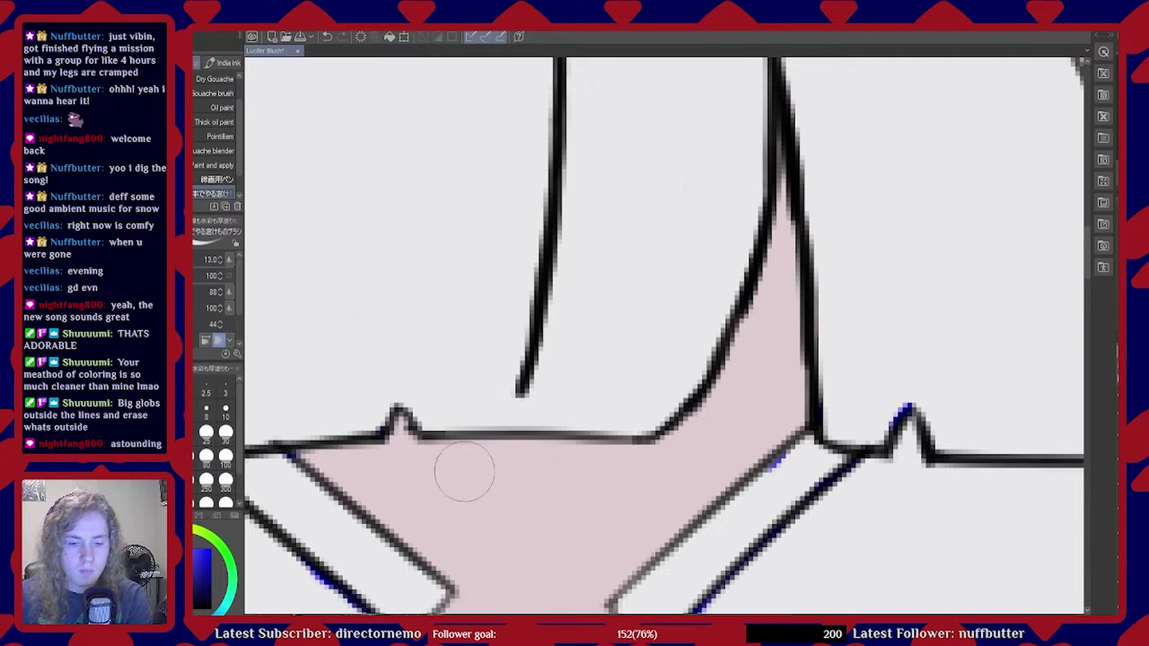
# Cover the blue along the left eyebrow's lower line with the hair colour, redoing the stroke, and at its upper end with the skin colour
pyautogui.scroll(-3, 647, 373)
pyautogui.scroll(3, 437, 509)
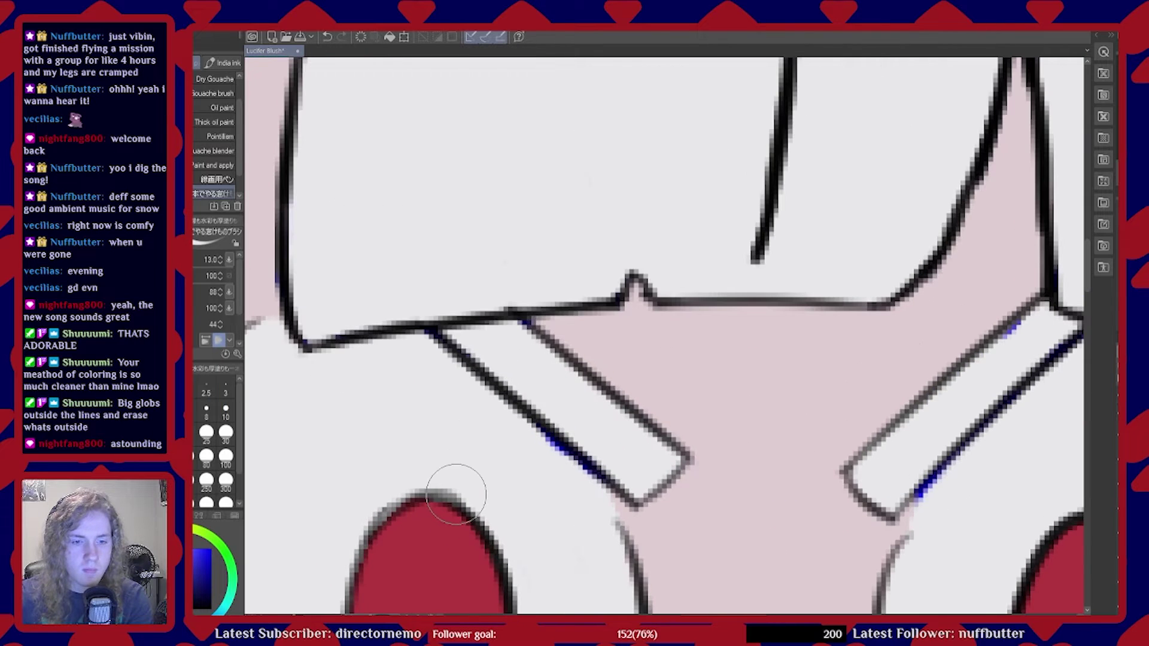
pyautogui.moveTo(598, 471)
pyautogui.mouseDown()
pyautogui.moveTo(585, 487)
pyautogui.moveTo(562, 438)
pyautogui.mouseUp()
pyautogui.hotkey('ctrl', 'z')
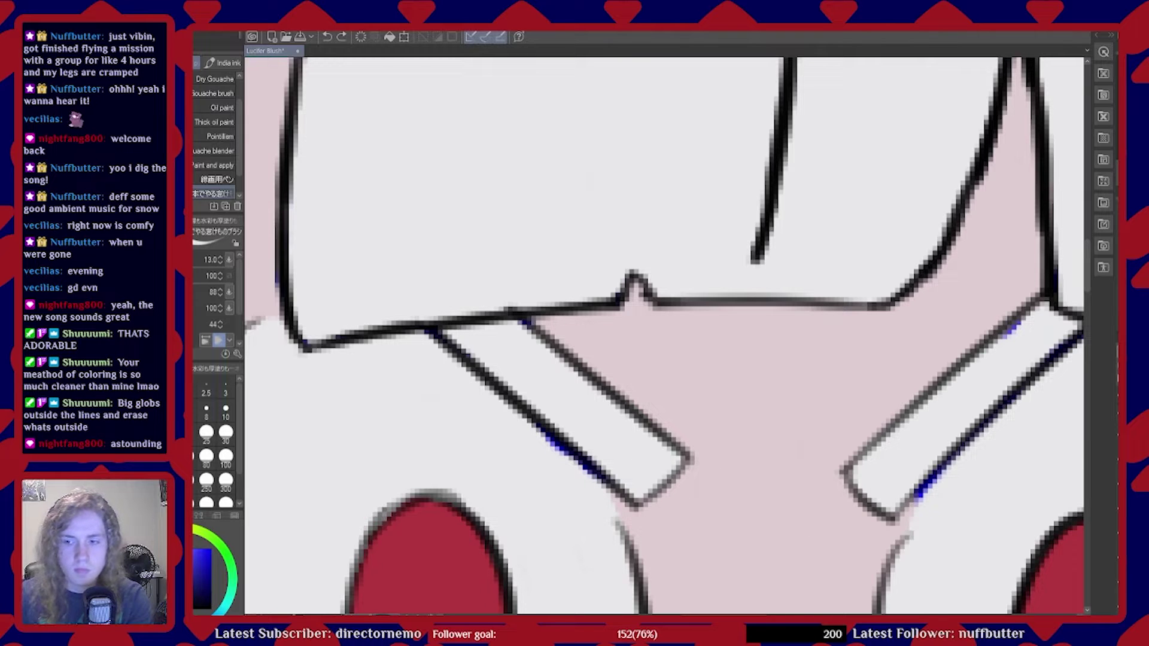
pyautogui.moveTo(598, 467)
pyautogui.mouseDown()
pyautogui.moveTo(554, 446)
pyautogui.moveTo(539, 426)
pyautogui.mouseUp()
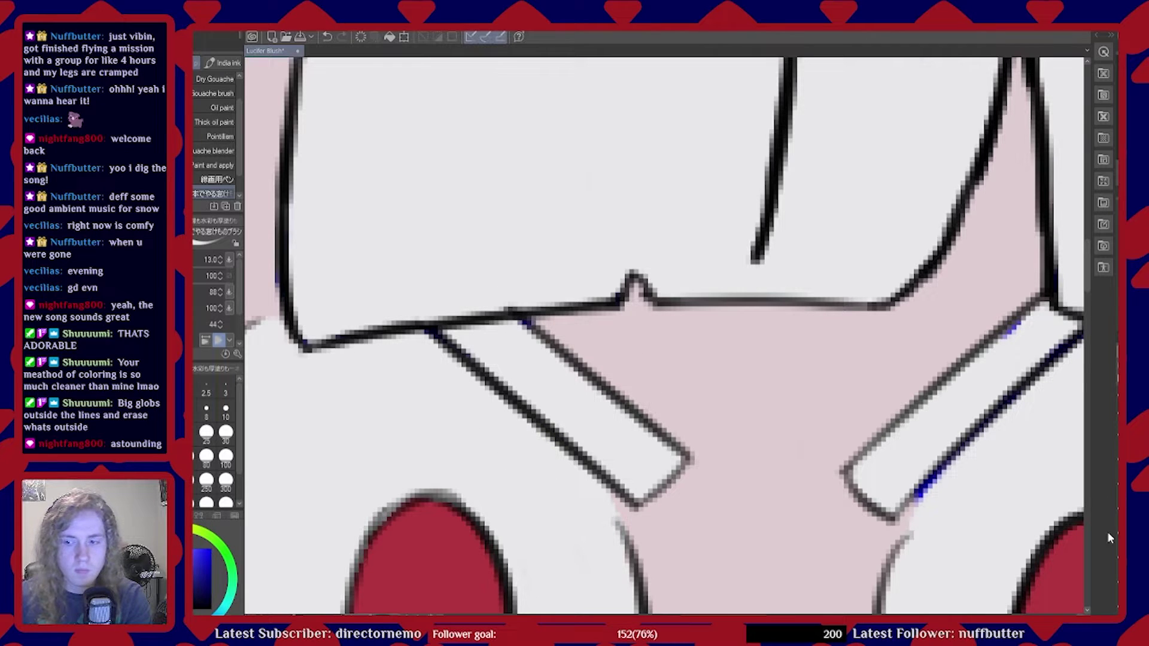
pyautogui.keyDown('alt'); pyautogui.click(545, 336); pyautogui.keyUp('alt')
pyautogui.moveTo(543, 319); pyautogui.dragTo(532, 323)
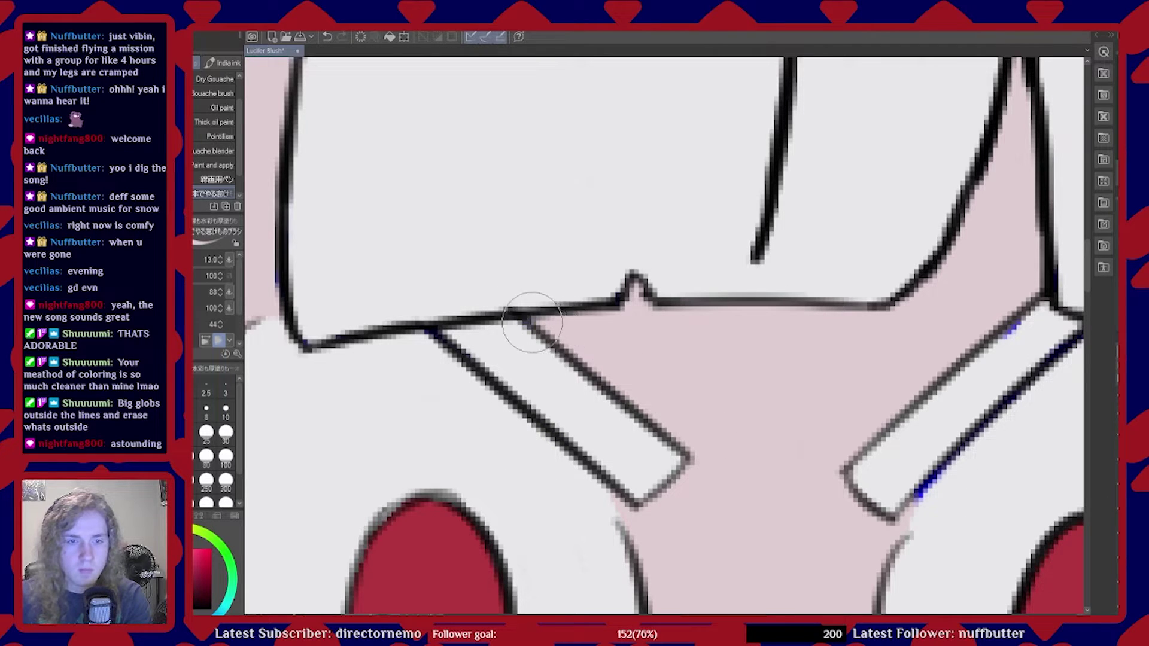
# Paint the hair colour over the blue along the right eyebrow's lower line, redoing the stroke, and at the right bangs' small notch
pyautogui.moveTo(703, 614); pyautogui.dragTo(742, 614)
pyautogui.keyDown('alt'); pyautogui.click(664, 376); pyautogui.keyUp('alt')
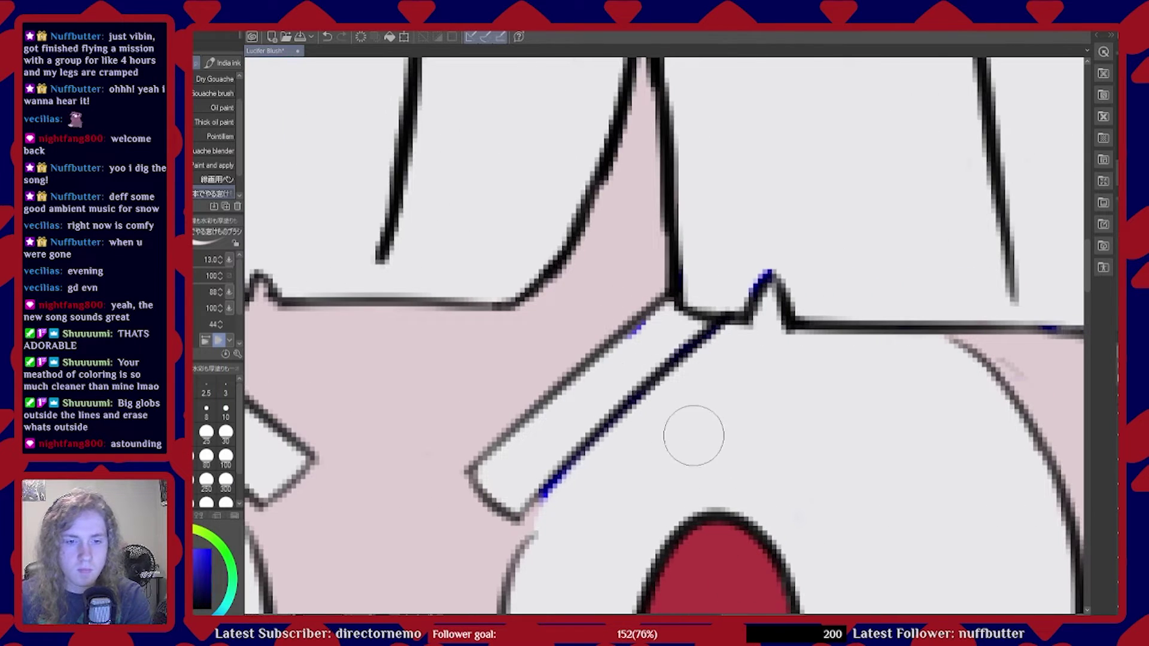
pyautogui.moveTo(602, 455)
pyautogui.mouseDown()
pyautogui.moveTo(585, 487)
pyautogui.moveTo(569, 482)
pyautogui.moveTo(612, 436)
pyautogui.moveTo(555, 489)
pyautogui.moveTo(565, 528)
pyautogui.mouseUp()
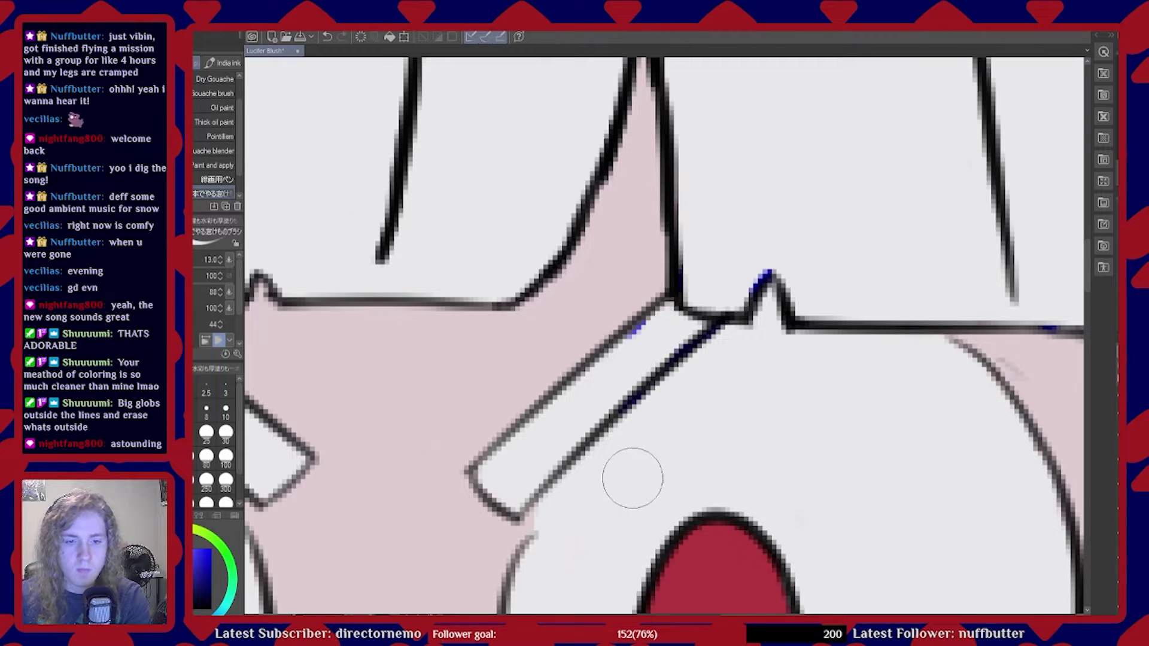
pyautogui.hotkey('ctrl', 'z')
pyautogui.moveTo(582, 474)
pyautogui.mouseDown()
pyautogui.moveTo(556, 486)
pyautogui.moveTo(622, 347)
pyautogui.moveTo(648, 349)
pyautogui.moveTo(673, 327)
pyautogui.moveTo(708, 331)
pyautogui.moveTo(695, 355)
pyautogui.moveTo(762, 307)
pyautogui.mouseUp()
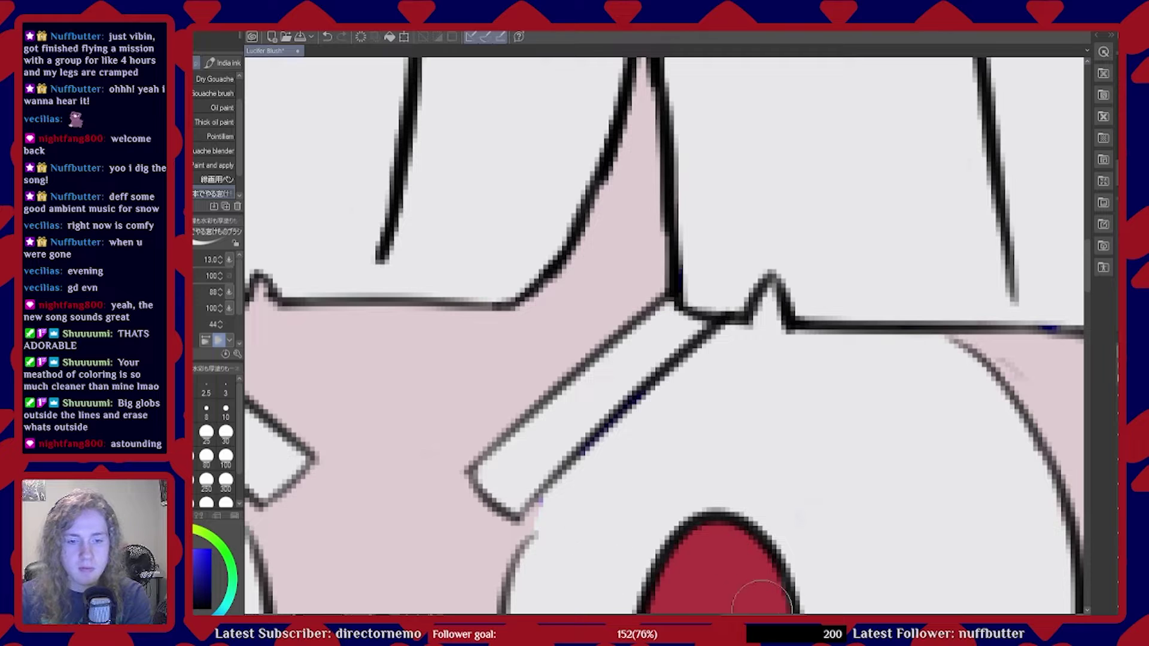
# Pick the skin colour and cover the blue along the face outline below the right bangs and around the right ear
pyautogui.moveTo(752, 614); pyautogui.dragTo(796, 614)
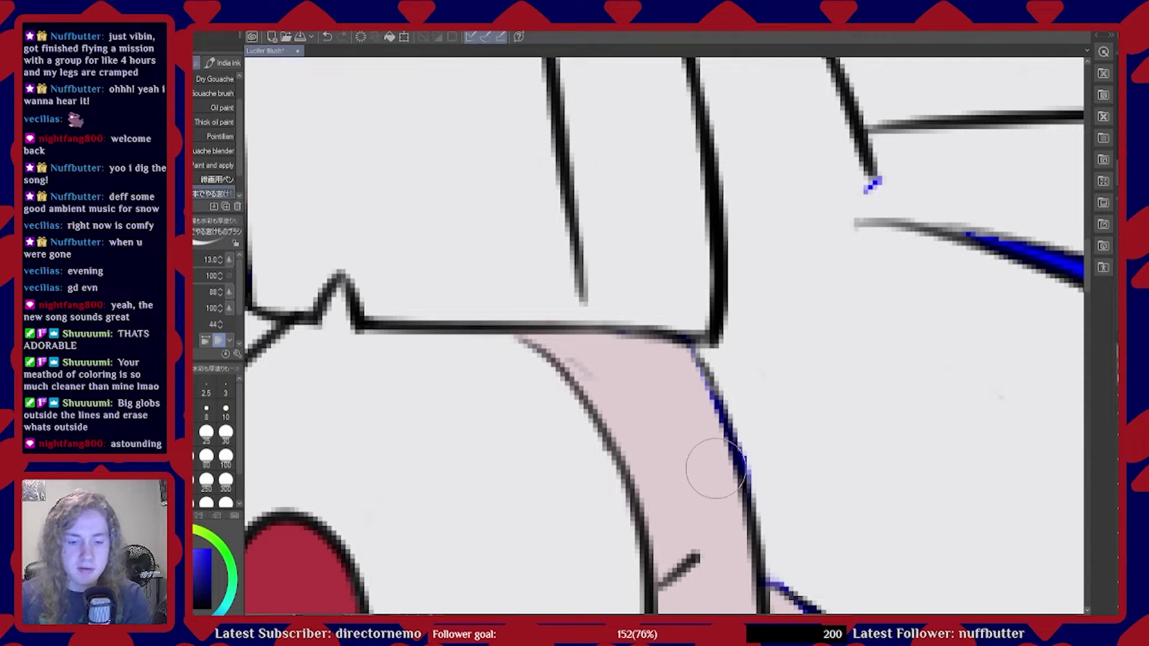
pyautogui.keyDown('alt'); pyautogui.click(686, 460); pyautogui.keyUp('alt')
pyautogui.moveTo(692, 441)
pyautogui.mouseDown()
pyautogui.moveTo(656, 349)
pyautogui.moveTo(637, 341)
pyautogui.moveTo(647, 307)
pyautogui.moveTo(735, 350)
pyautogui.moveTo(737, 416)
pyautogui.moveTo(711, 445)
pyautogui.moveTo(746, 498)
pyautogui.mouseUp()
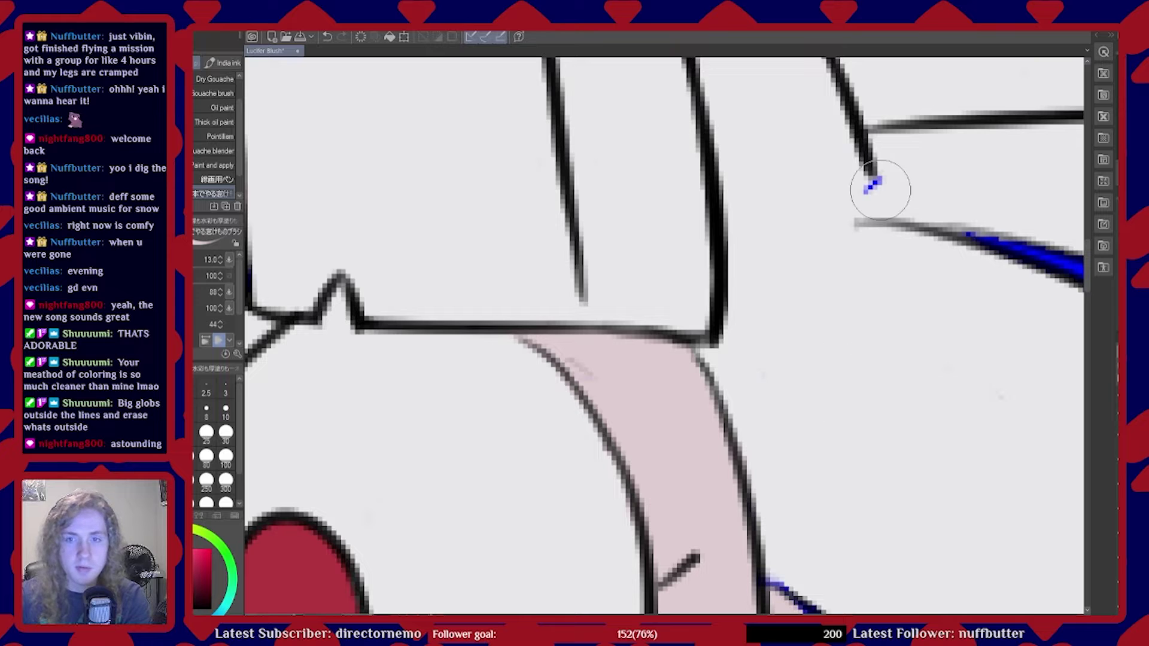
pyautogui.scroll(-3, 555, 373)
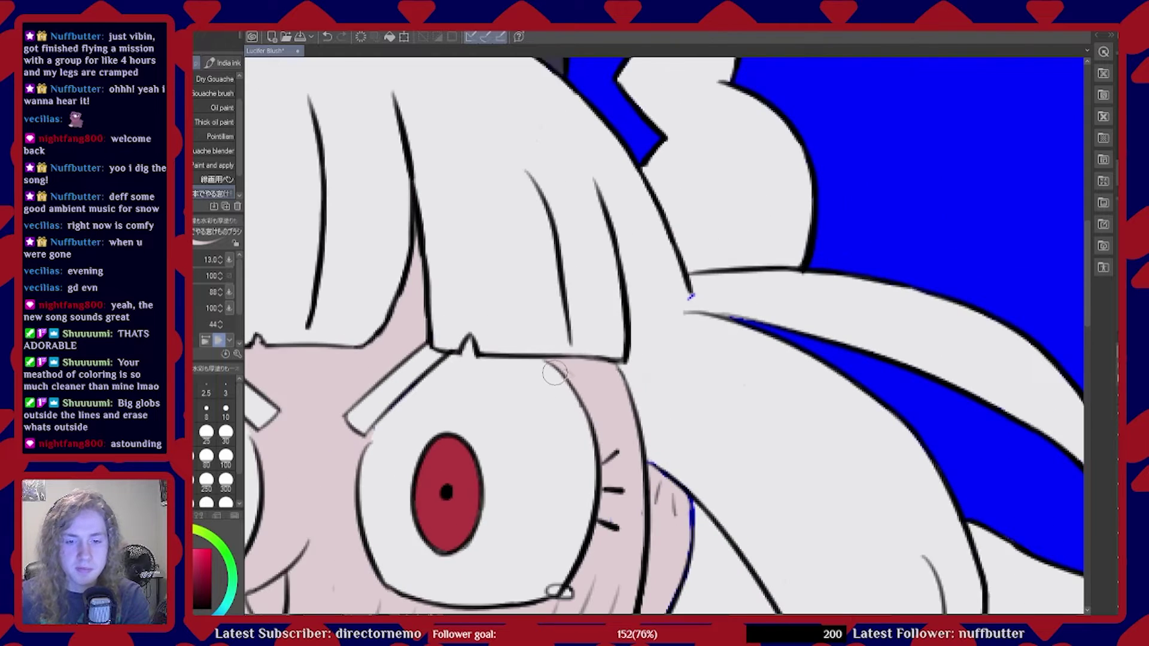
pyautogui.scroll(-3, 555, 373)
pyautogui.scroll(5, 579, 539)
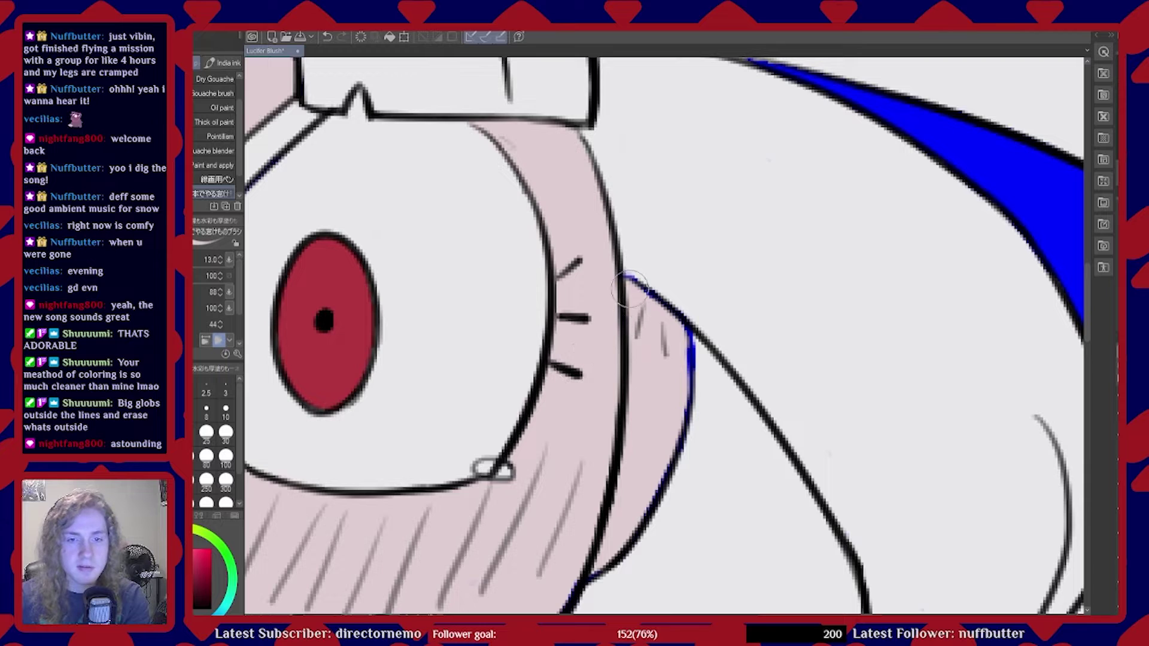
pyautogui.moveTo(661, 342)
pyautogui.mouseDown()
pyautogui.moveTo(691, 405)
pyautogui.moveTo(679, 446)
pyautogui.mouseUp()
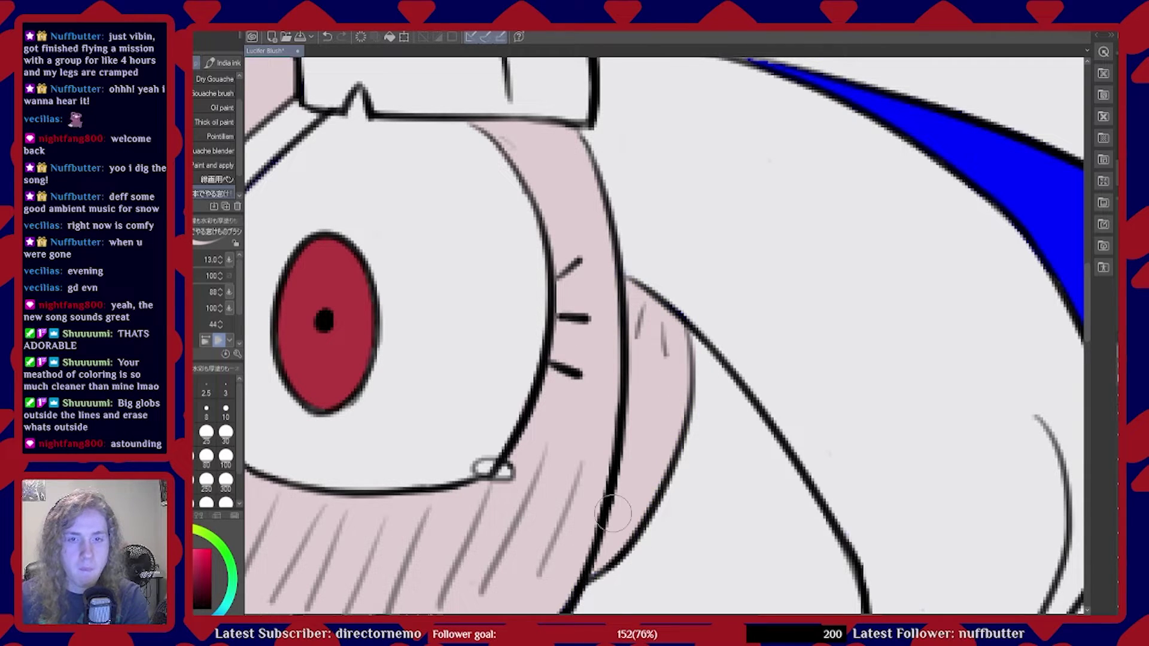
# Cover the blue along the left side of the jawline and the lower edge of the left ear
pyautogui.scroll(-3, 574, 467)
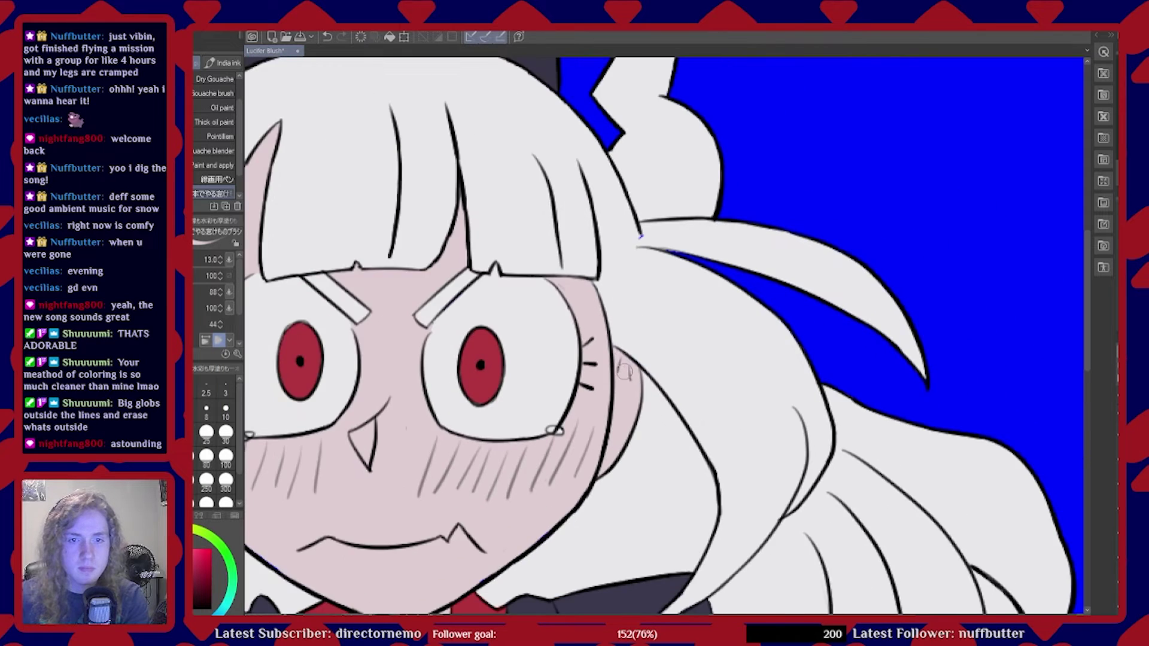
pyautogui.scroll(2, 537, 509)
pyautogui.scroll(3, 538, 509)
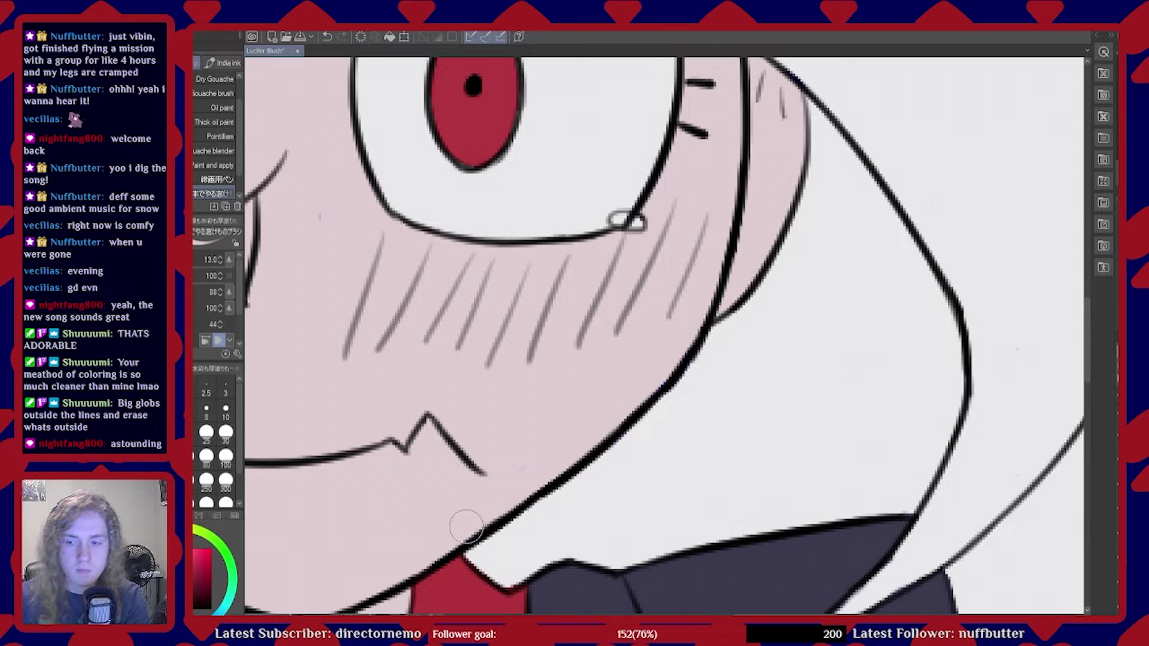
pyautogui.scroll(-2, 707, 415)
pyautogui.scroll(-1, 707, 415)
pyautogui.scroll(3, 449, 536)
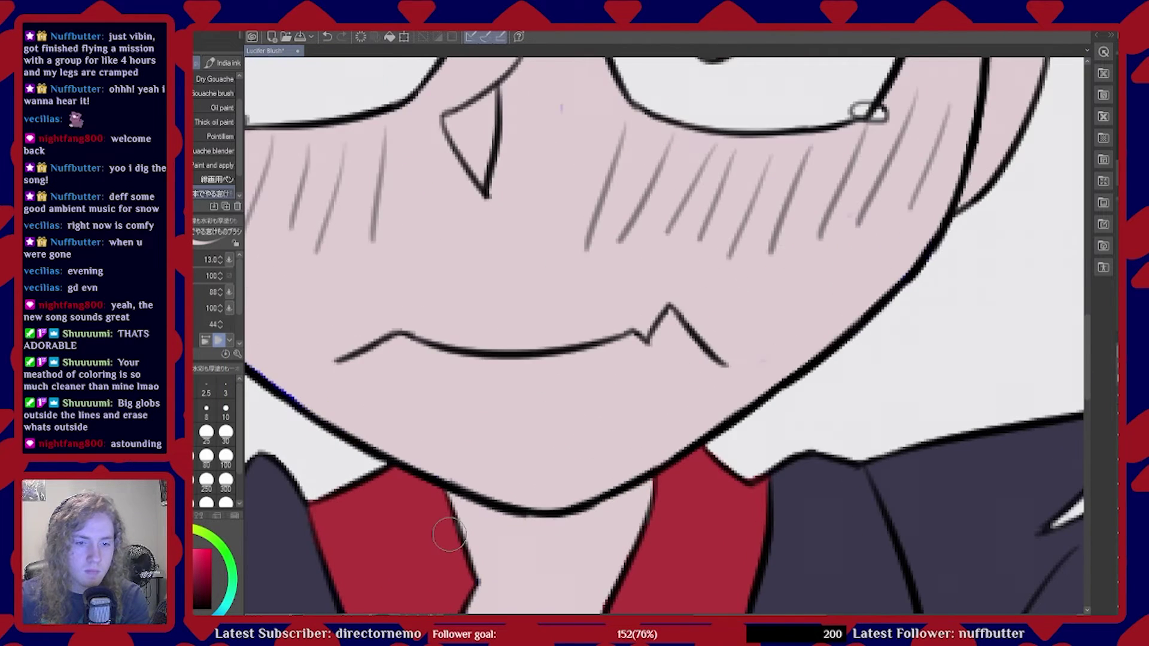
pyautogui.scroll(-2, 541, 533)
pyautogui.scroll(3, 403, 436)
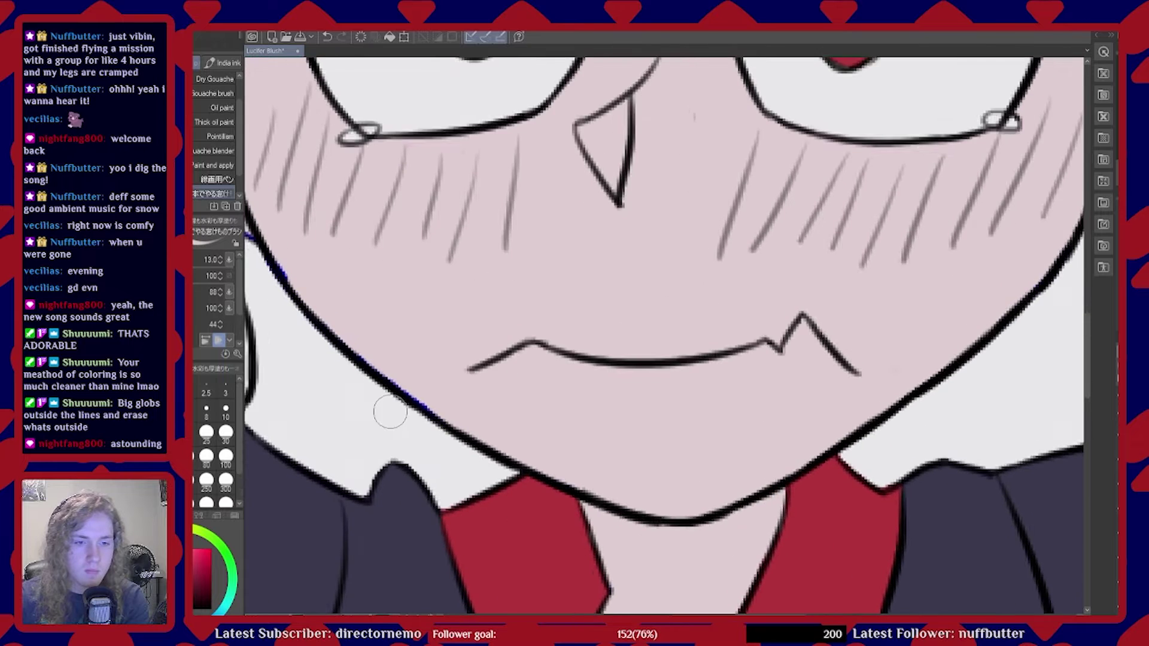
pyautogui.scroll(-1, 526, 571)
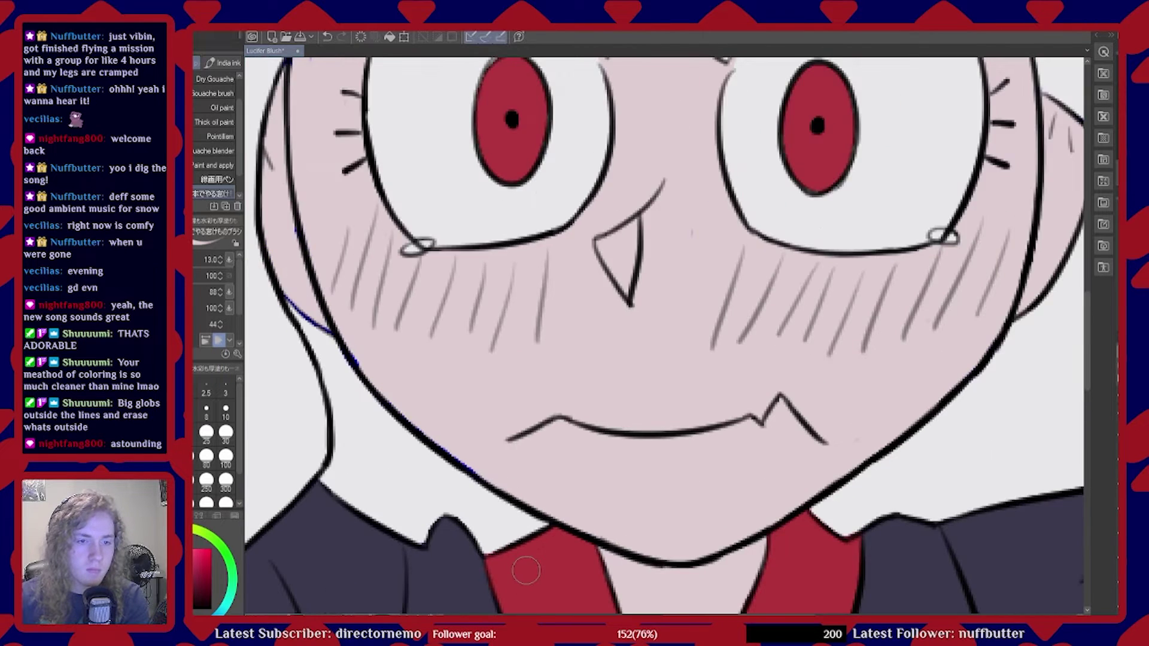
pyautogui.scroll(-1, 525, 571)
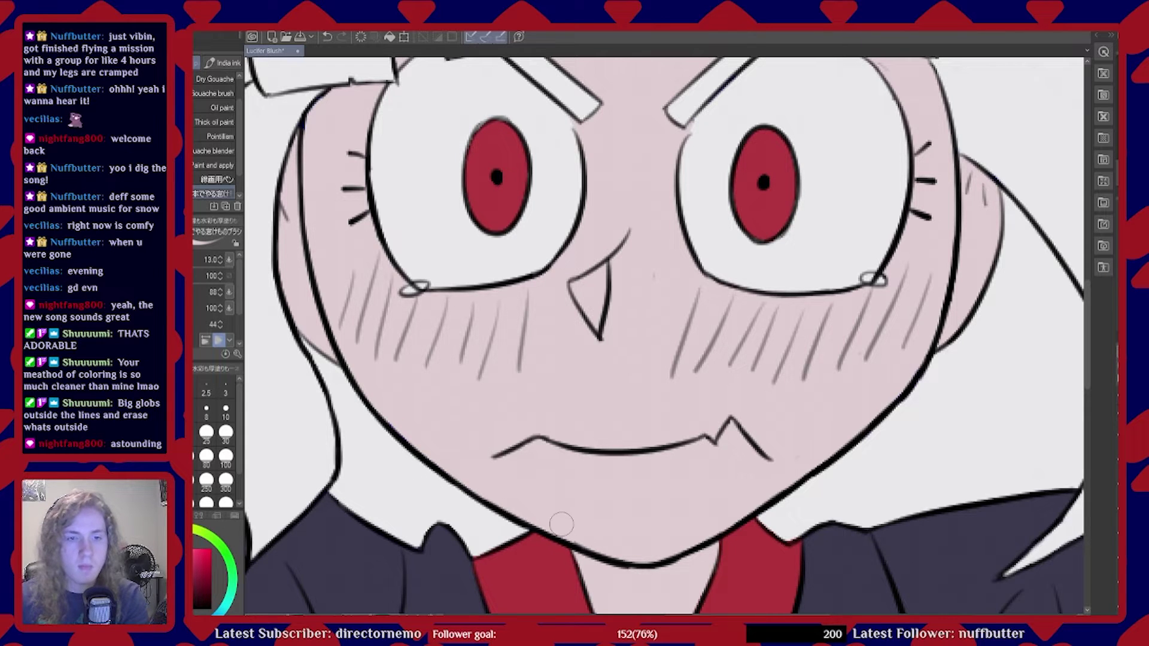
# Paint the hair colour over the blue speck at the tip of the hair line beside the right bangs
pyautogui.scroll(-3, 525, 504)
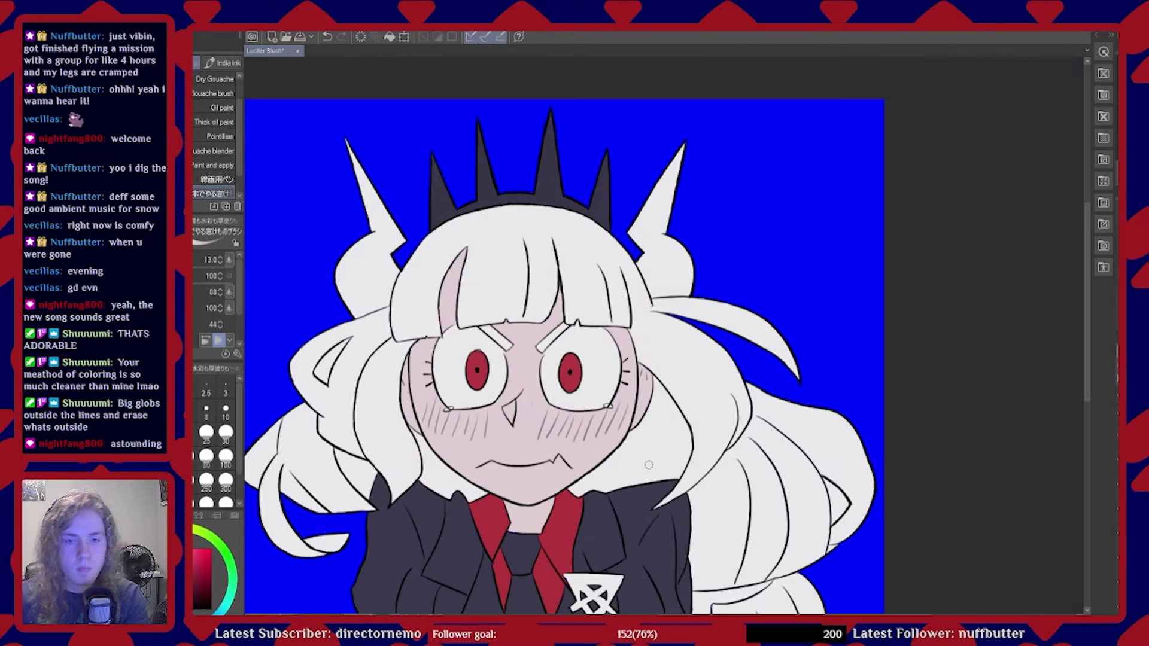
pyautogui.scroll(-3, 649, 465)
pyautogui.scroll(3, 775, 331)
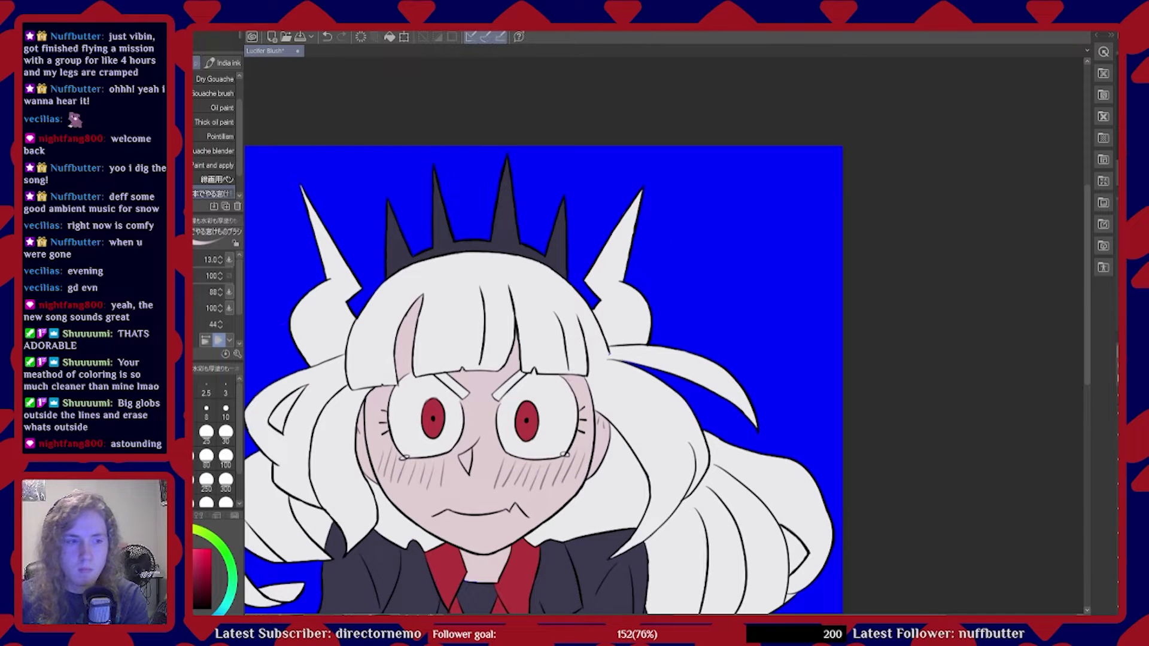
pyautogui.press('x')
pyautogui.scroll(4, 621, 363)
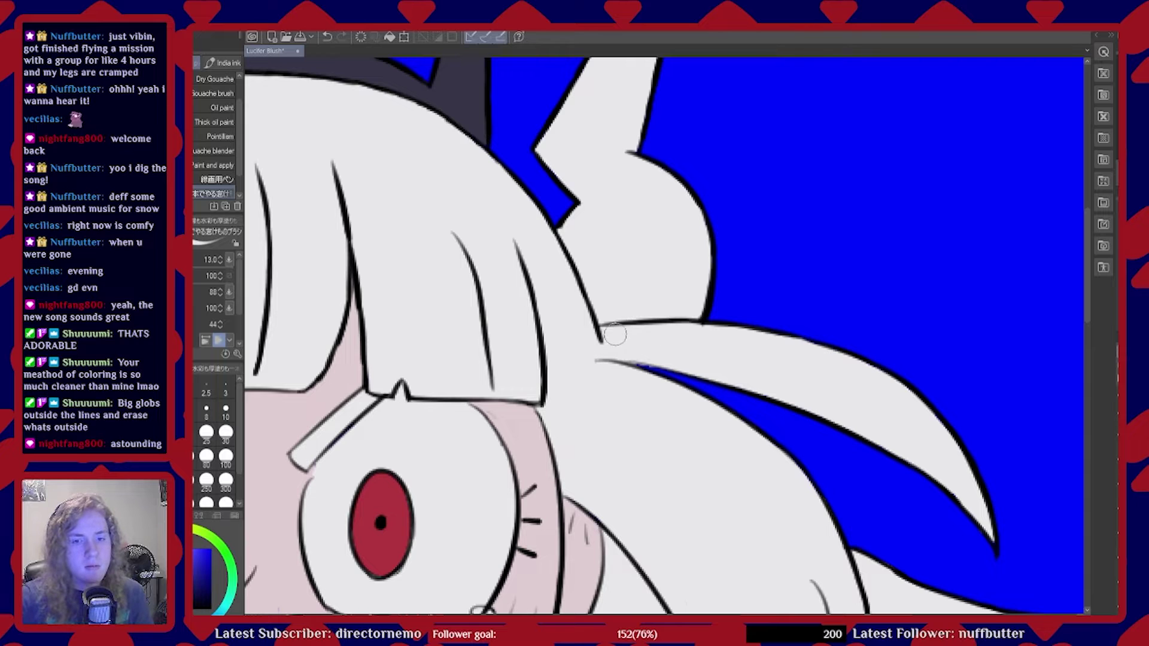
# Inspect the face, hair, jacket and tail at different magnifications for leftover blue along the line art
pyautogui.scroll(-5, 623, 332)
pyautogui.scroll(3, 400, 530)
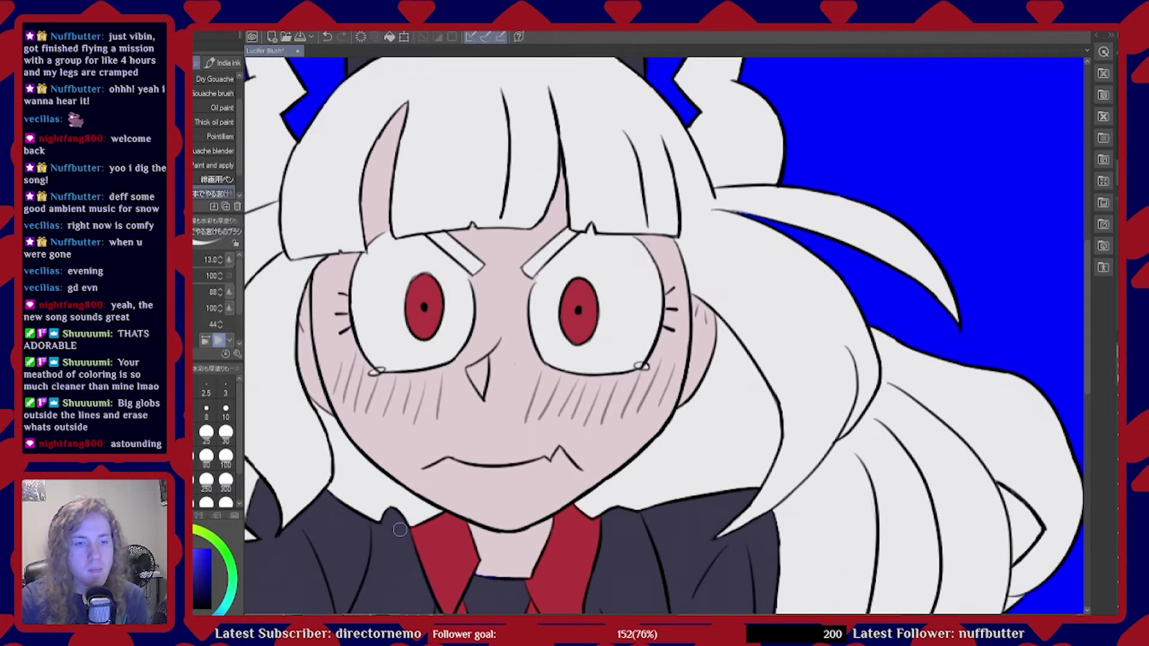
pyautogui.scroll(3, 400, 529)
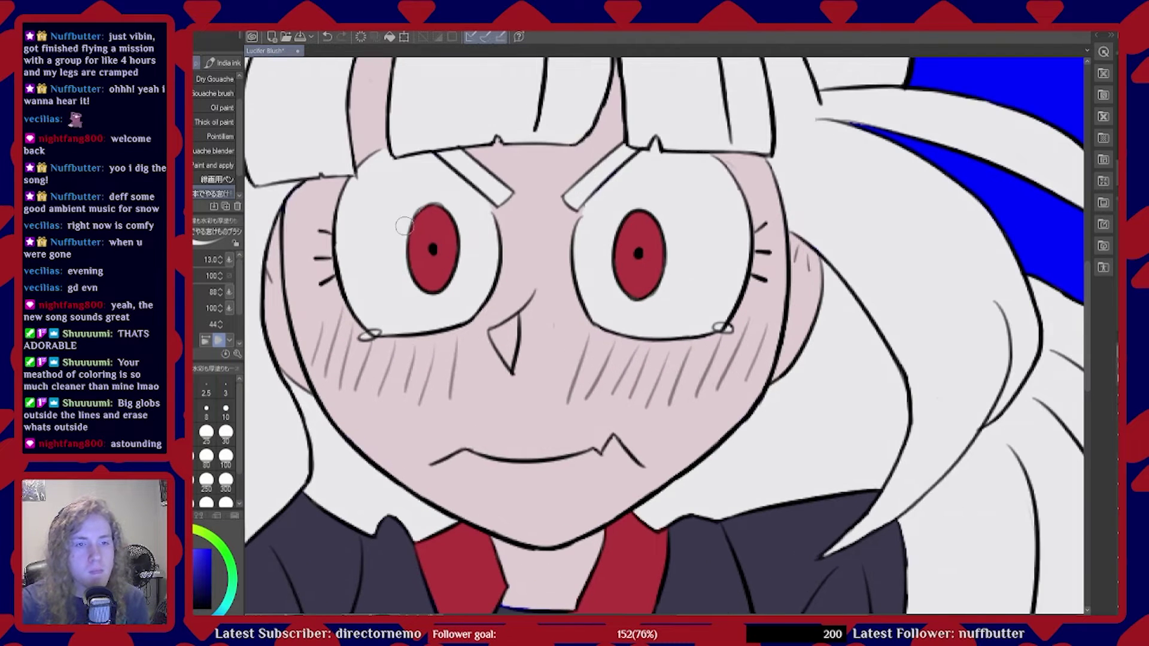
pyautogui.scroll(2, 399, 243)
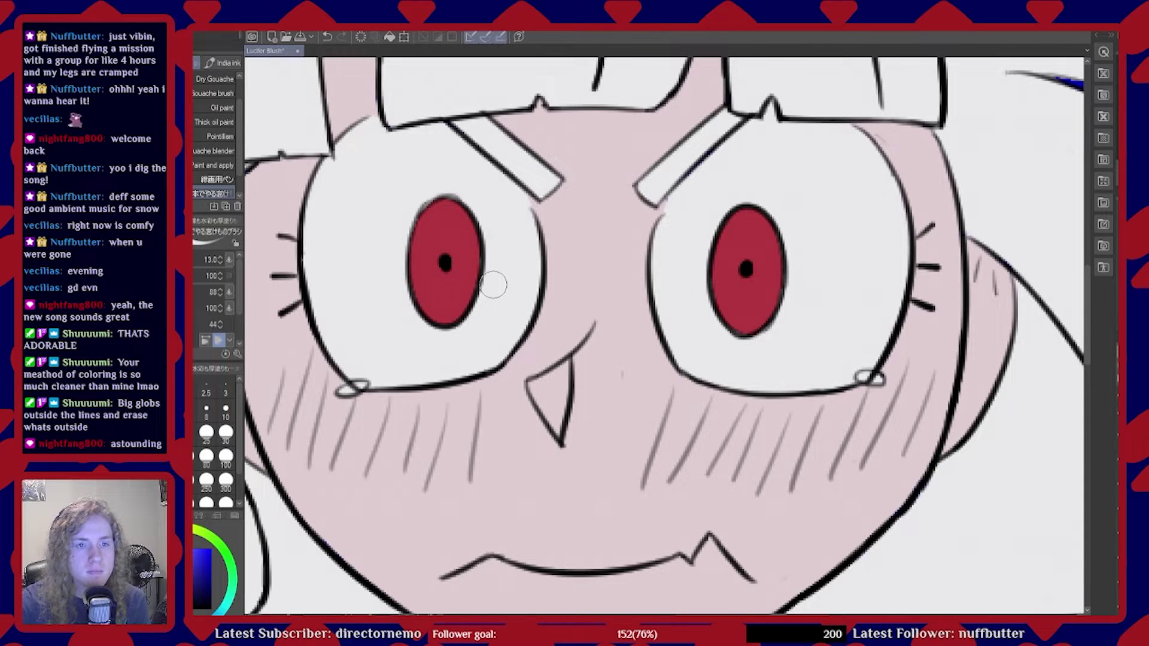
pyautogui.scroll(-4, 652, 297)
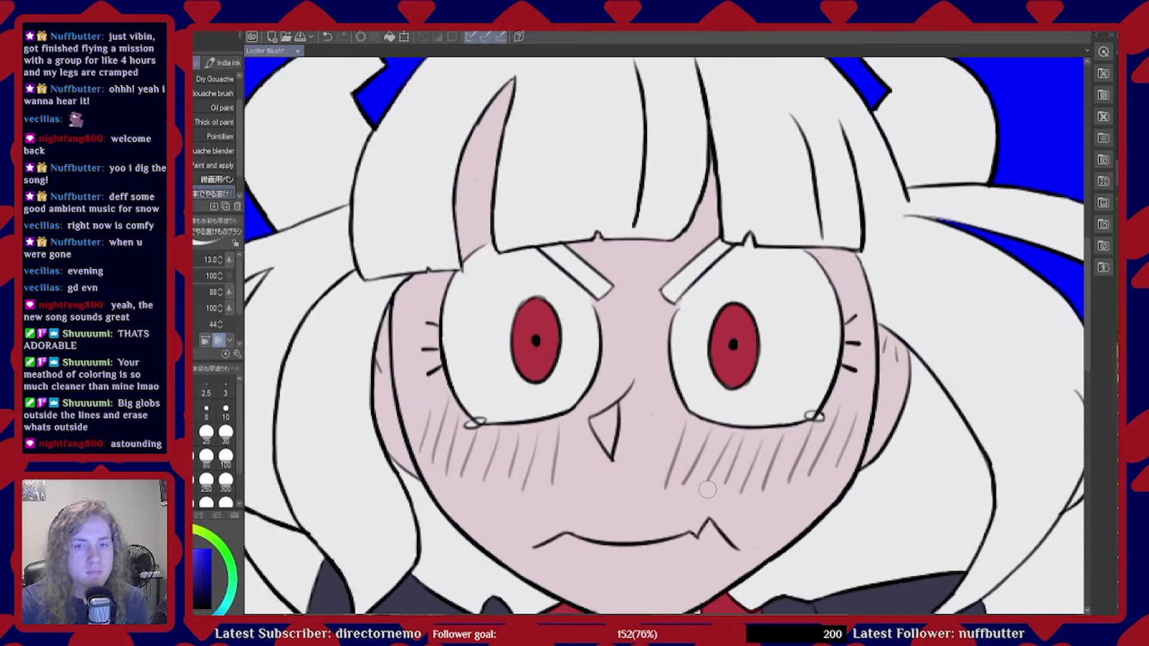
pyautogui.scroll(2, 589, 424)
pyautogui.scroll(1, 671, 437)
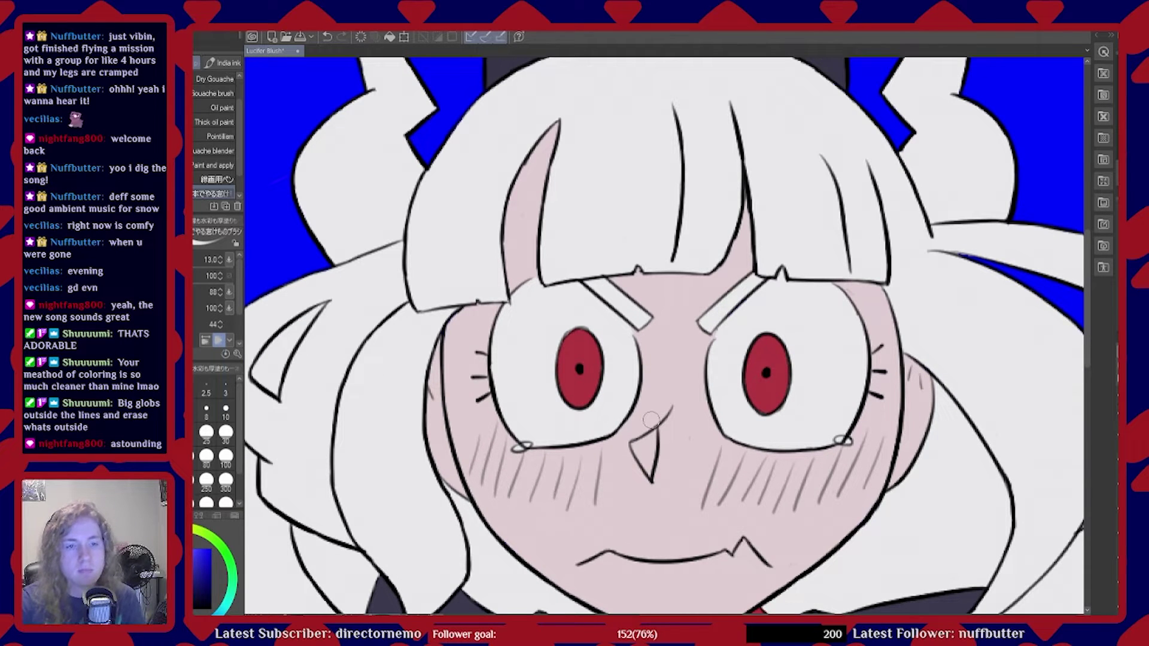
pyautogui.scroll(-1, 534, 383)
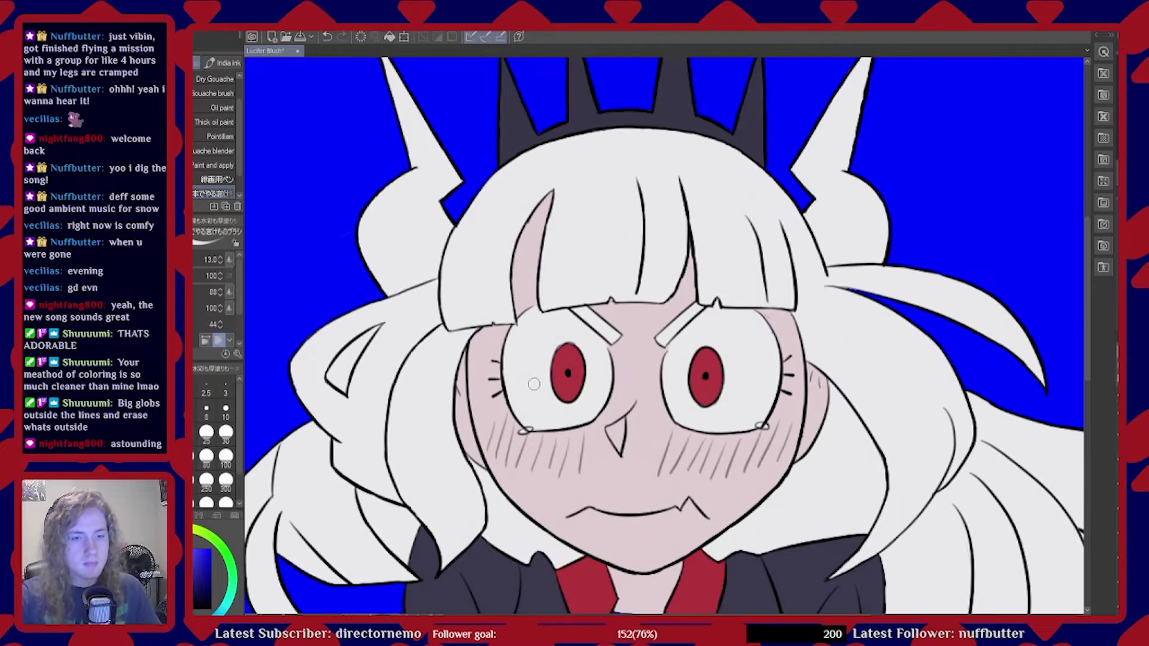
pyautogui.scroll(-1, 659, 385)
pyautogui.scroll(-3, 661, 378)
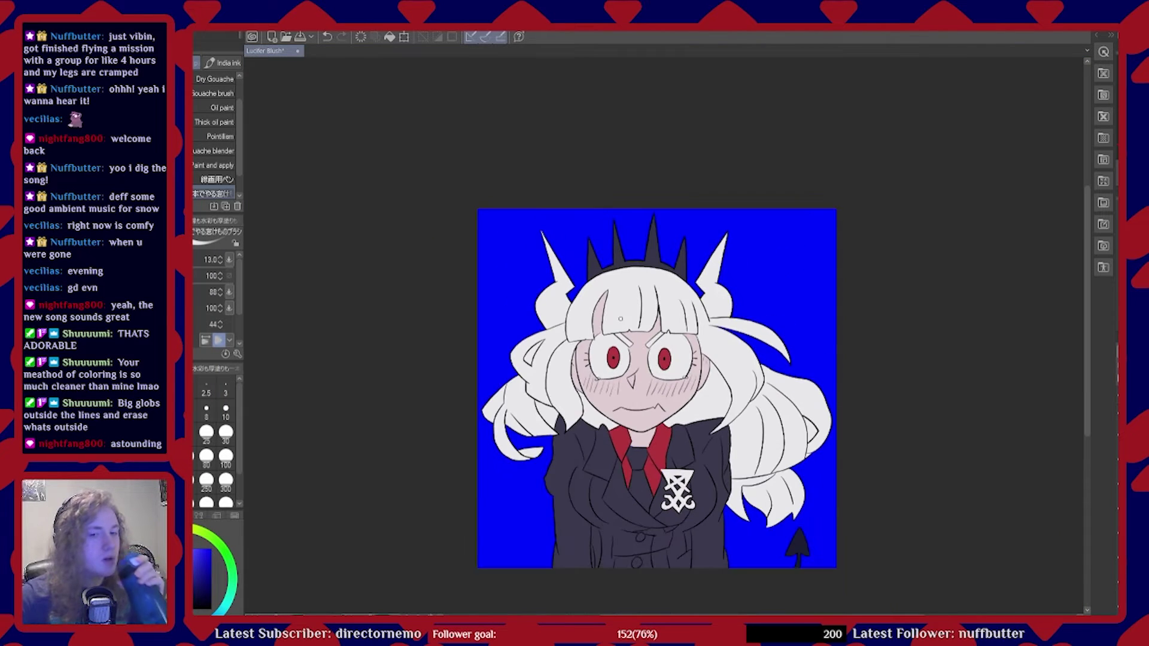
pyautogui.scroll(5, 805, 535)
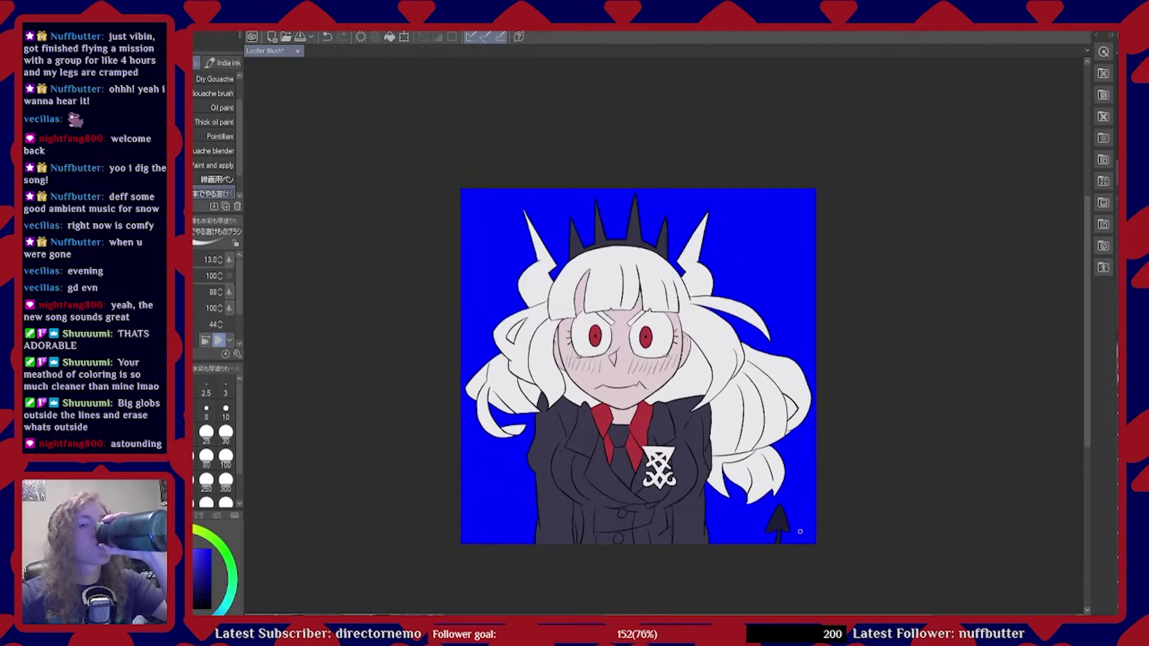
pyautogui.scroll(1, 783, 538)
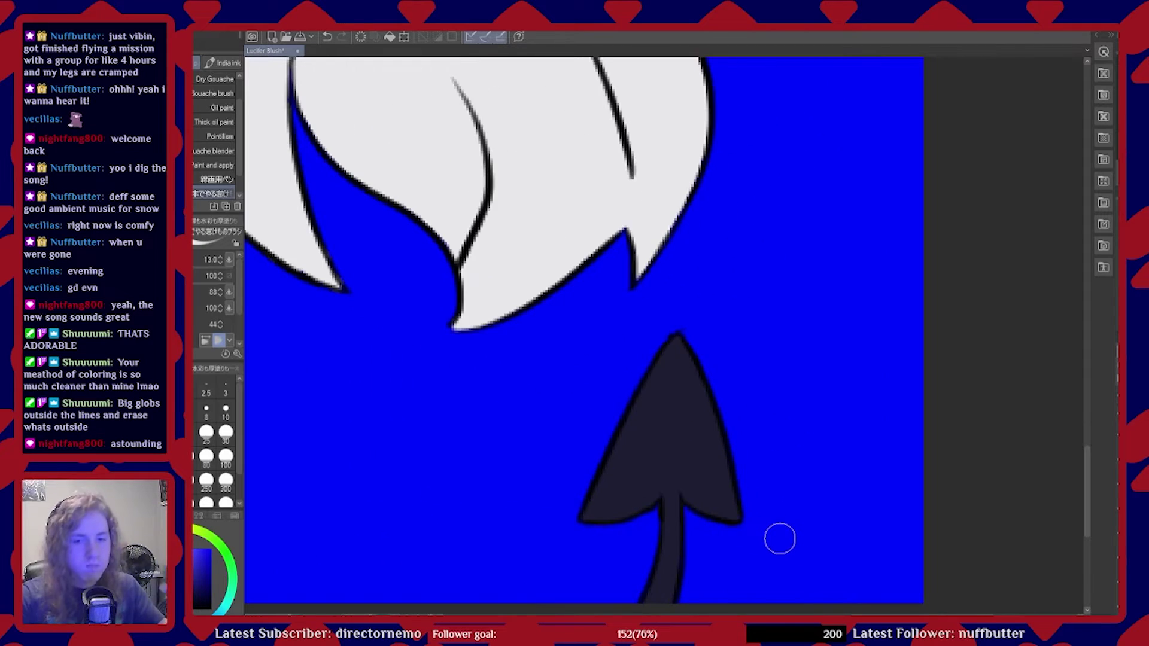
pyautogui.scroll(-6, 780, 539)
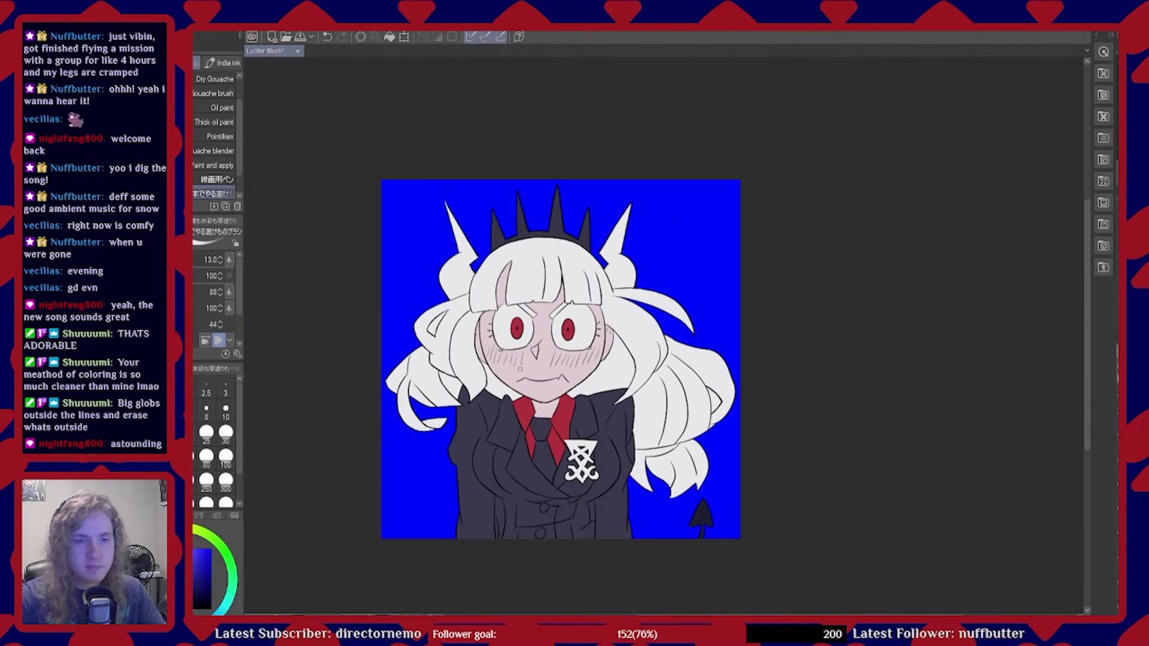
pyautogui.scroll(3, 513, 354)
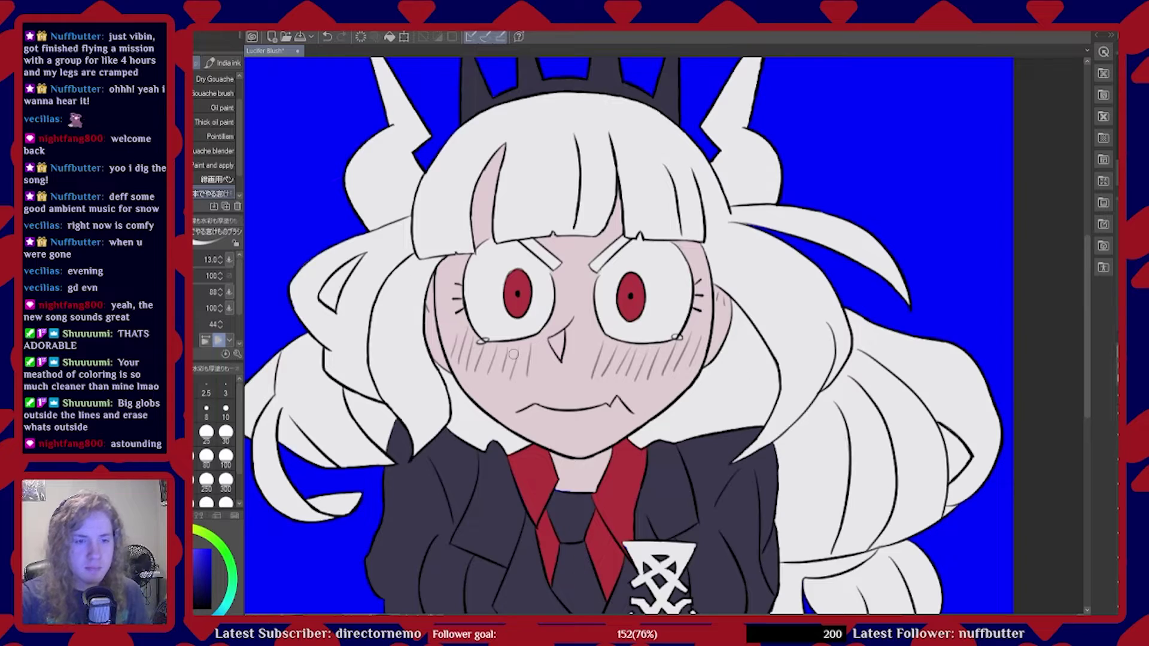
pyautogui.scroll(1, 513, 354)
pyautogui.scroll(-3, 514, 353)
pyautogui.scroll(2, 571, 389)
pyautogui.scroll(-2, 560, 330)
pyautogui.scroll(2, 558, 332)
pyautogui.scroll(2, 544, 342)
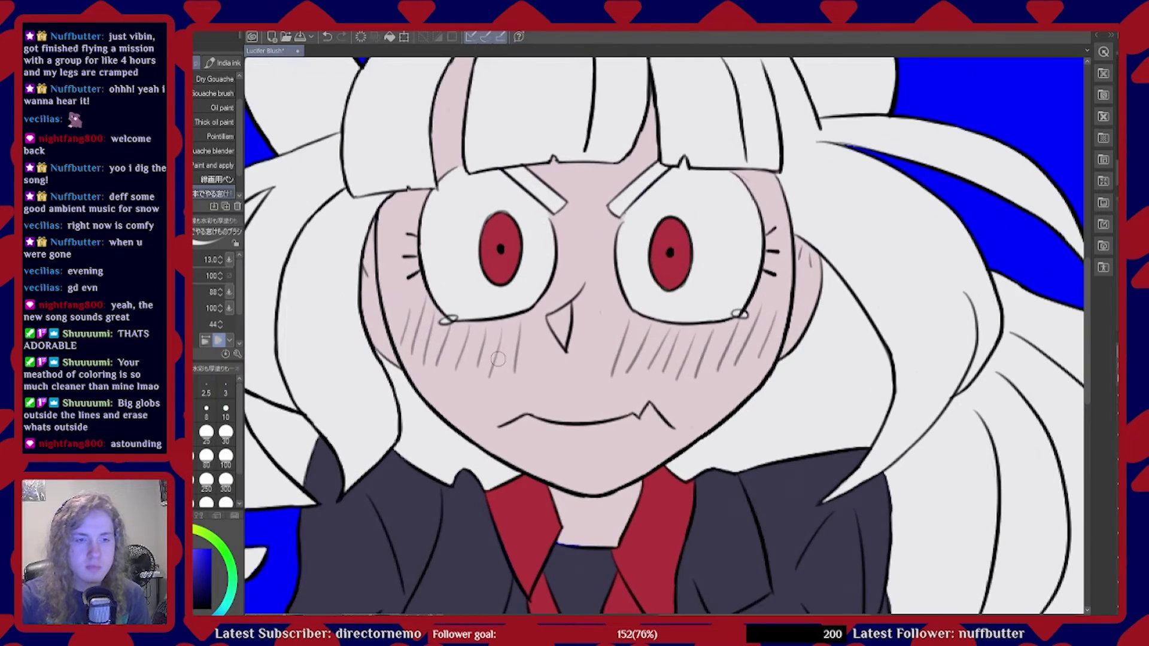
pyautogui.scroll(-3, 683, 439)
pyautogui.scroll(2, 539, 354)
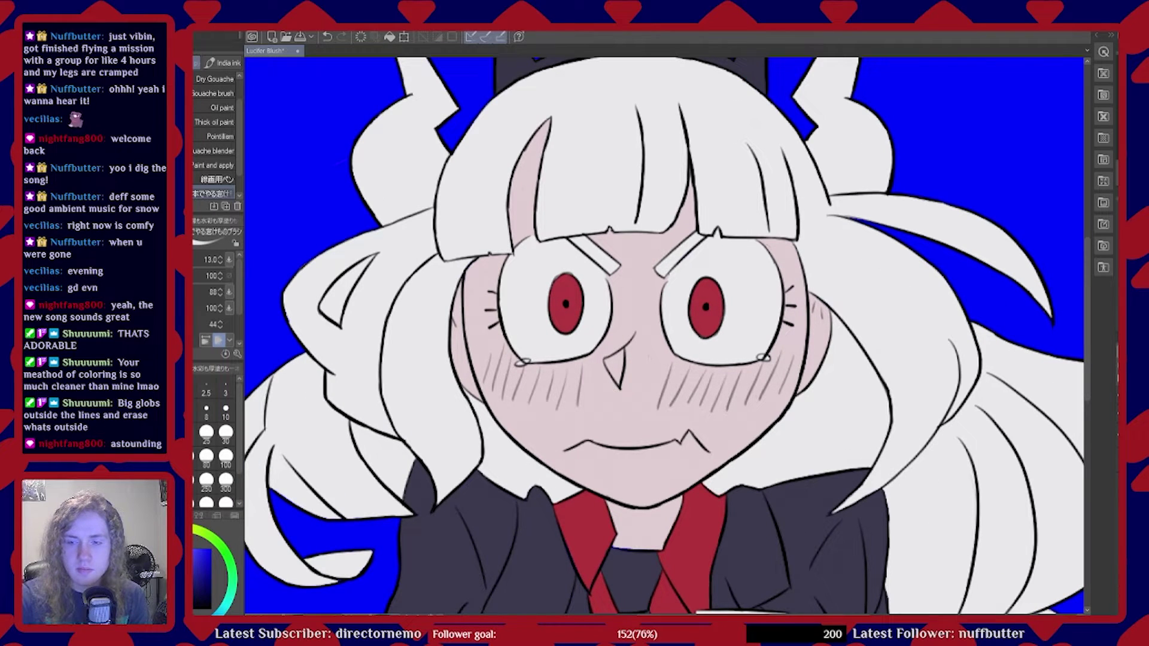
# Clear the bright blue background to transparency and sample the red of the left iris
pyautogui.press('Delete')
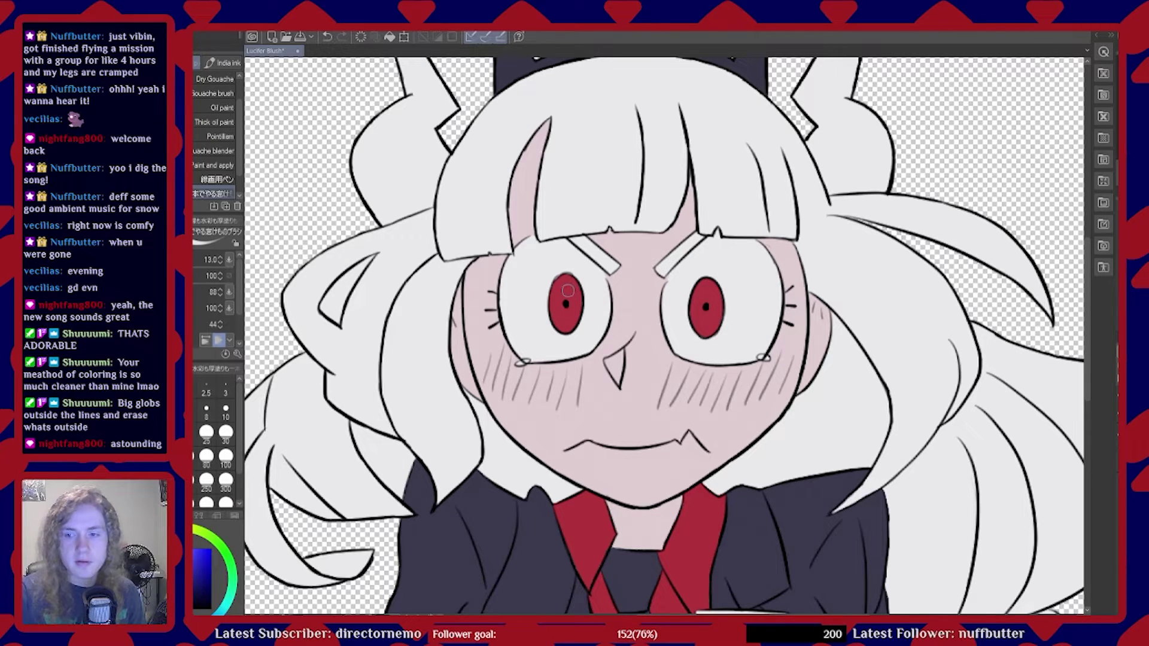
pyautogui.press('i')
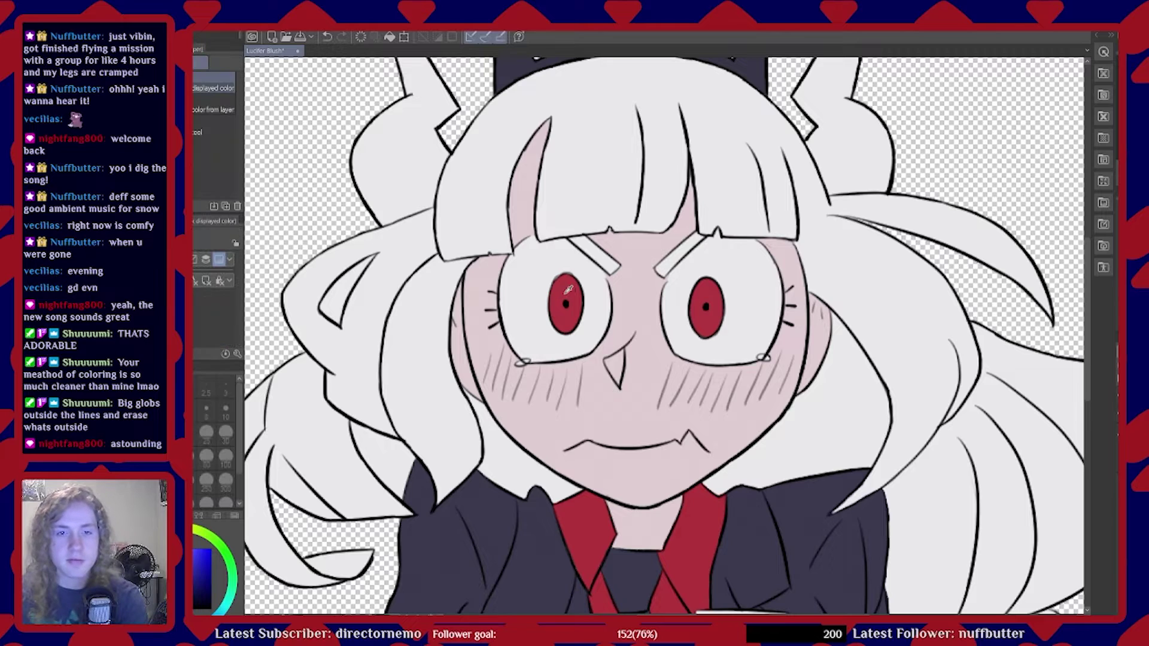
pyautogui.click(568, 289)
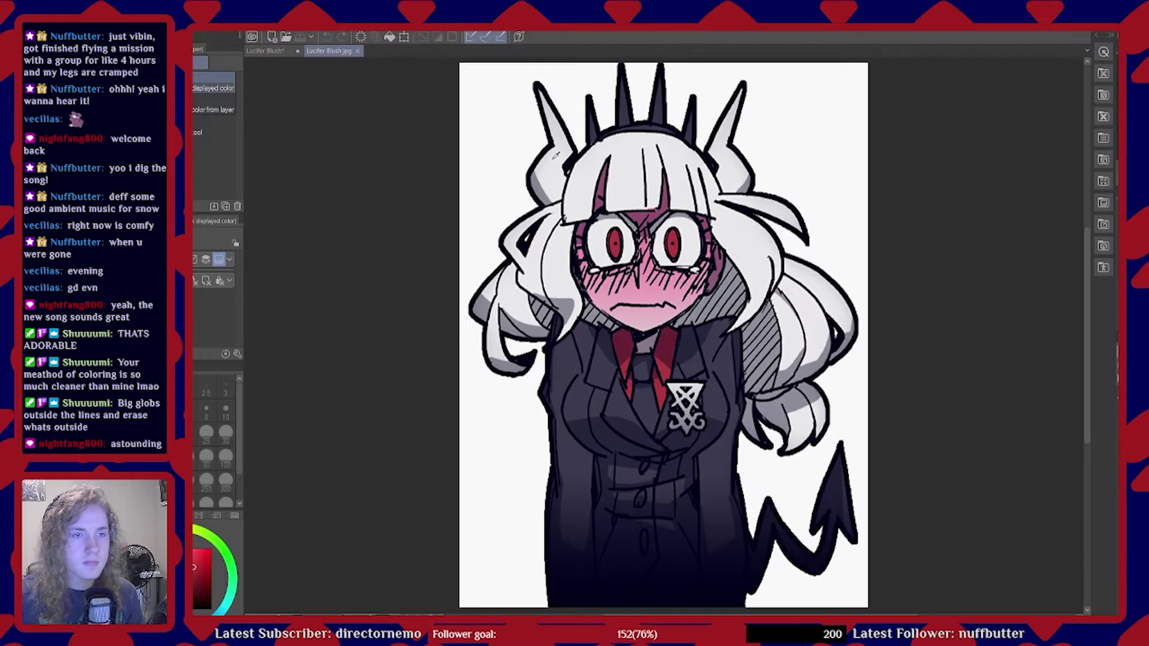
# Examine the colours and shading of the Lucifer Blush.jpg reference image, especially the eyes, face and hair
pyautogui.scroll(-1, 325, 360)
pyautogui.scroll(1, 321, 355)
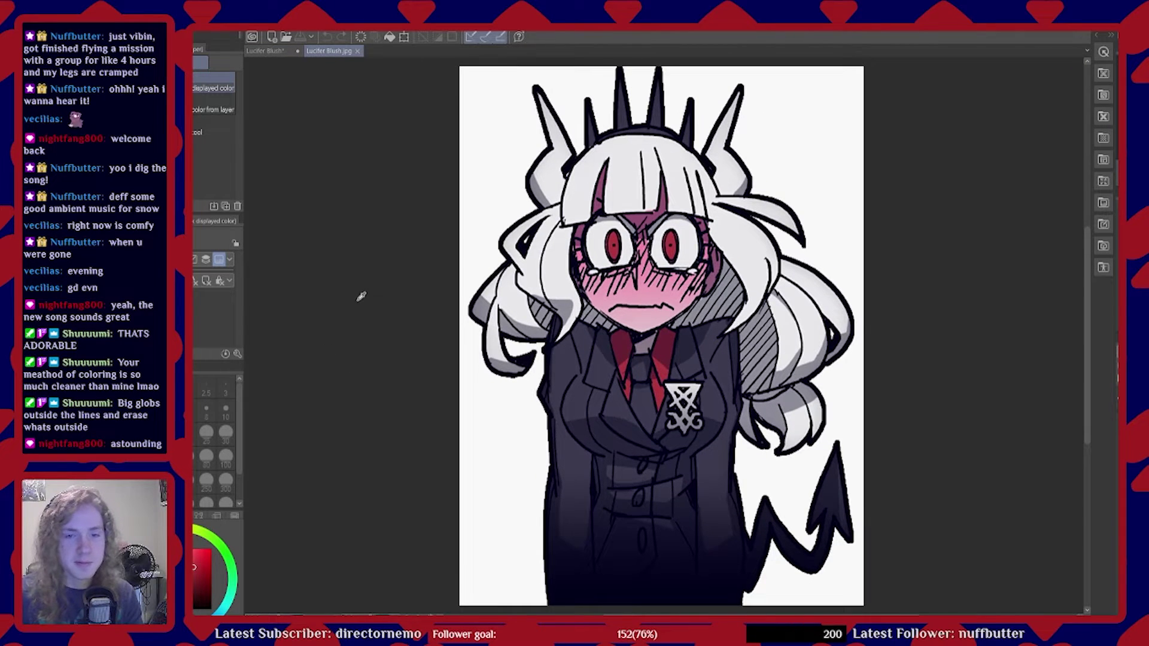
pyautogui.scroll(-1, 539, 299)
pyautogui.scroll(1, 680, 305)
pyautogui.scroll(-1, 629, 311)
pyautogui.scroll(3, 602, 315)
pyautogui.scroll(-2, 634, 275)
pyautogui.scroll(1, 579, 342)
pyautogui.scroll(-4, 577, 340)
pyautogui.scroll(3, 528, 330)
pyautogui.scroll(-1, 526, 326)
pyautogui.scroll(1, 526, 323)
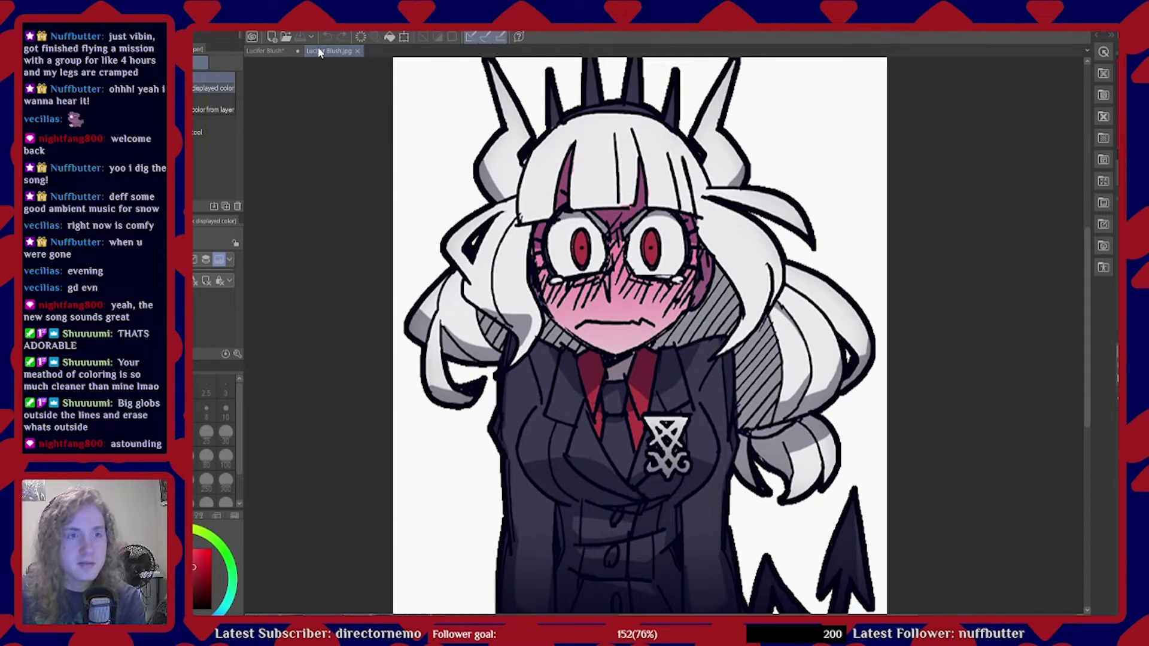
# Close the Lucifer Blush.jpg reference and sample the red of the right iris in the drawing
pyautogui.hotkey('ctrl', 'w')
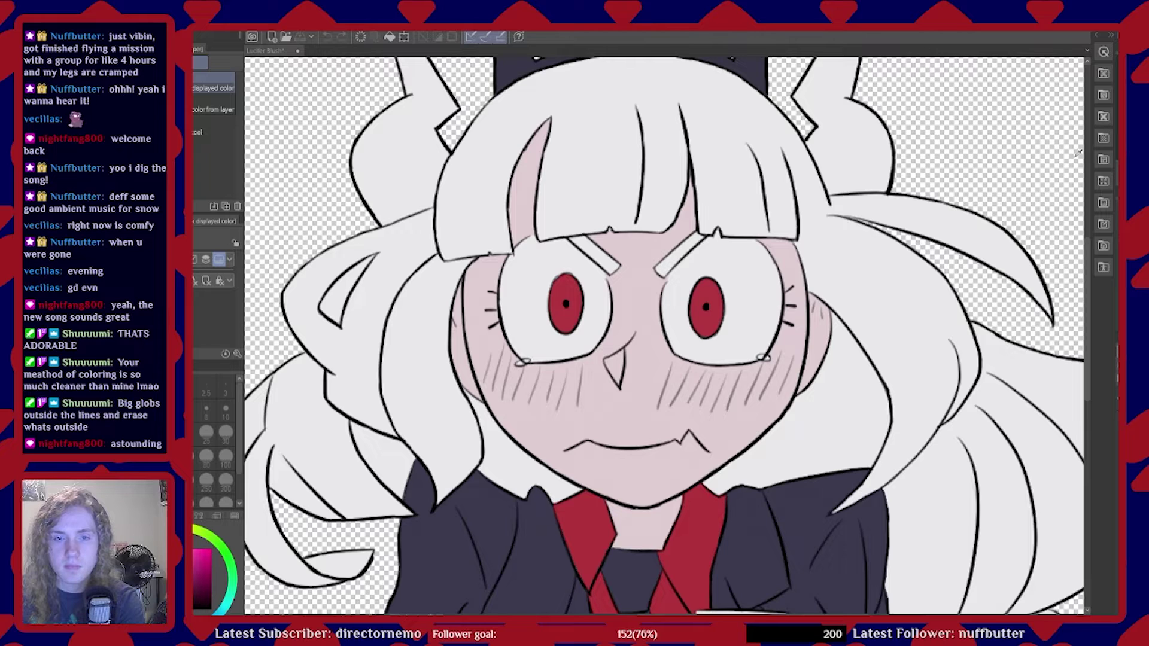
pyautogui.click(702, 287)
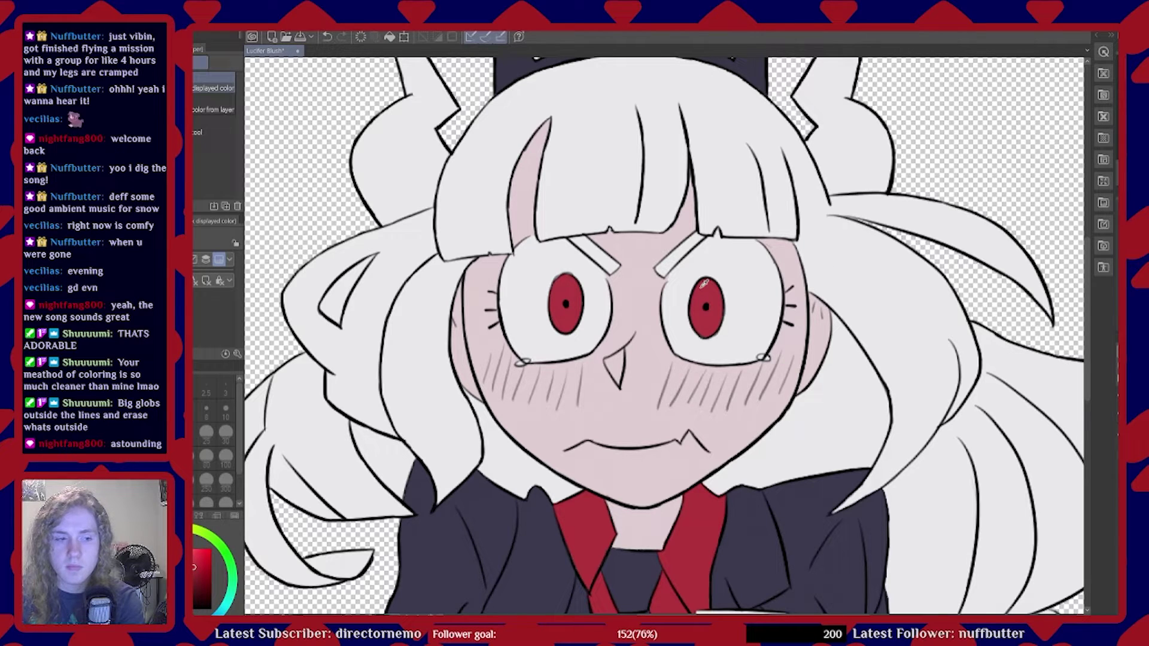
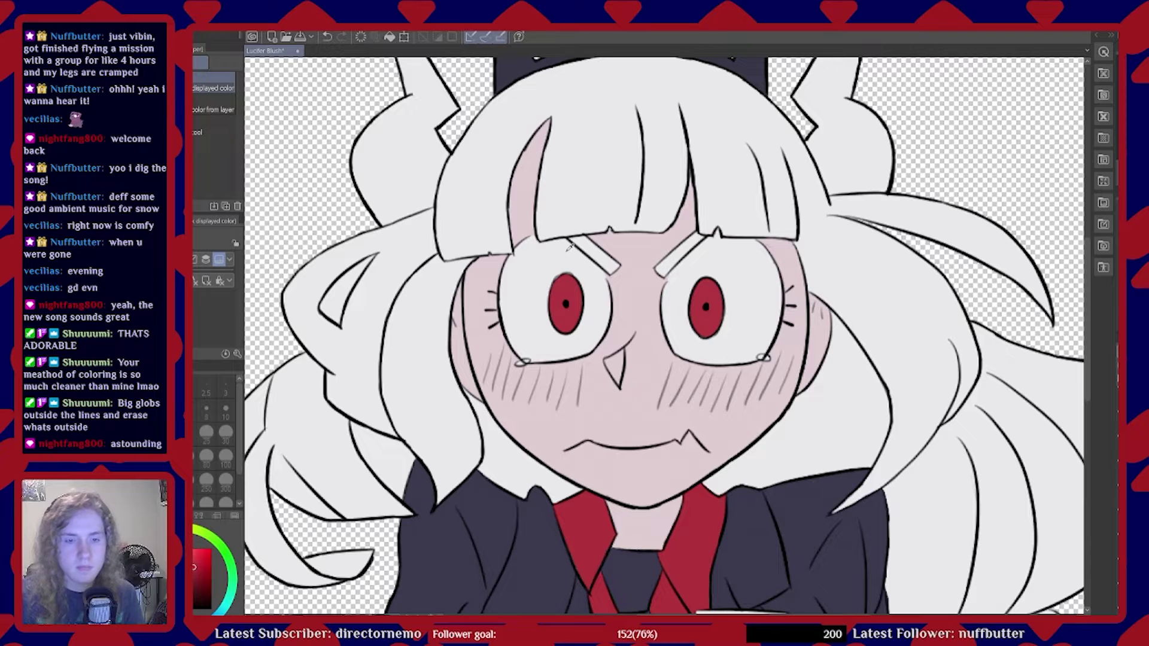
# Switch from the colour picker to the size 13 brush for shading the face
pyautogui.press('b')
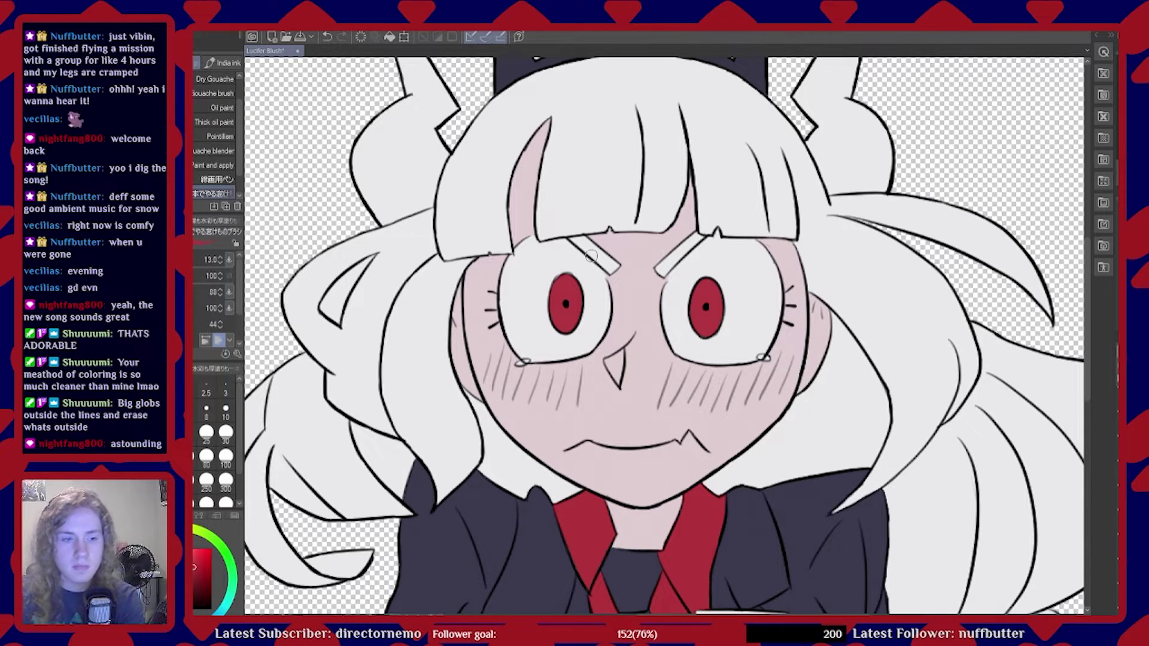
pyautogui.scroll(-3, 591, 256)
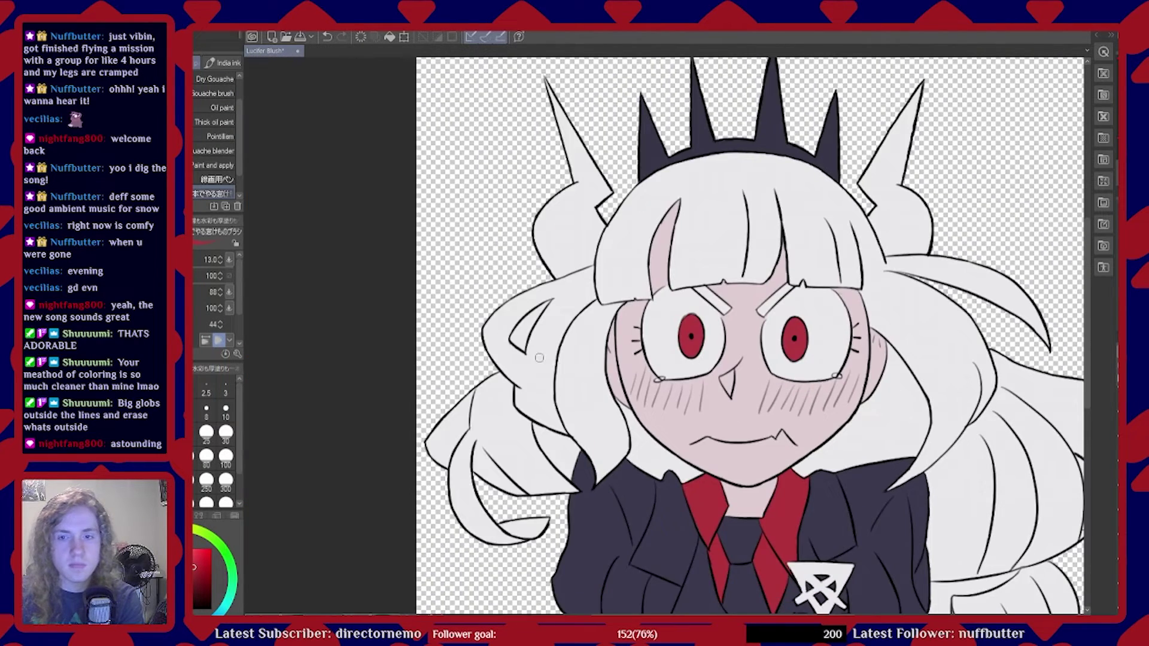
pyautogui.scroll(-1, 540, 357)
pyautogui.scroll(4, 584, 321)
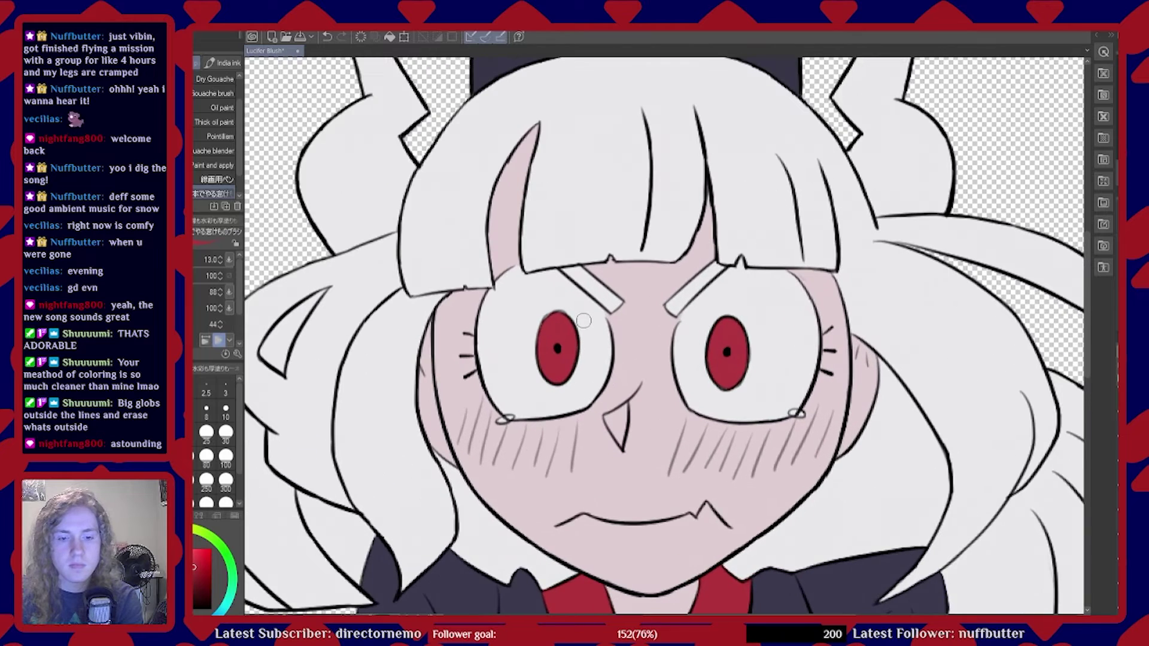
pyautogui.scroll(1, 616, 326)
pyautogui.scroll(-1, 616, 327)
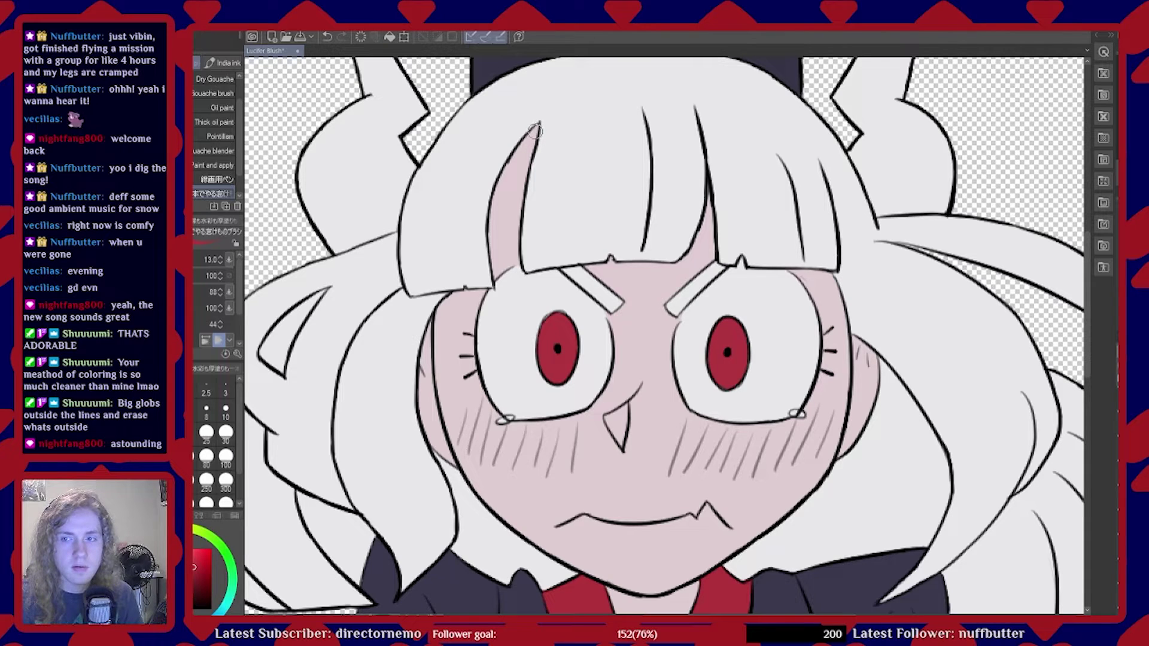
pyautogui.moveTo(538, 127)
pyautogui.mouseDown()
pyautogui.moveTo(520, 171)
pyautogui.moveTo(537, 129)
pyautogui.mouseUp()
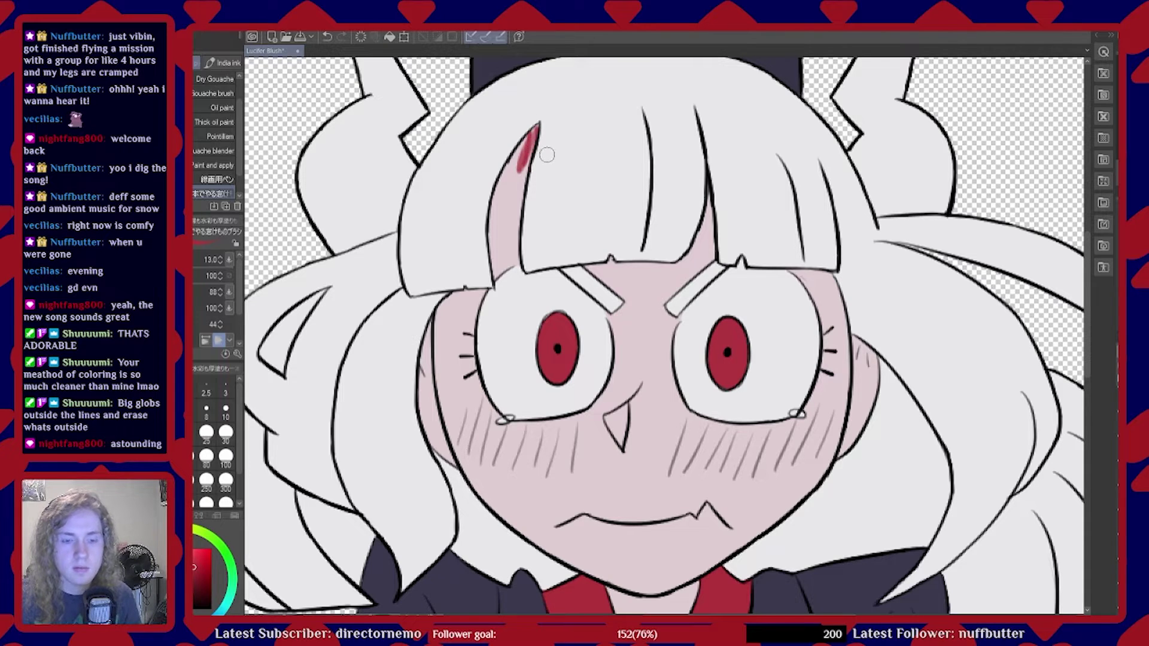
pyautogui.hotkey('ctrl', 'z')
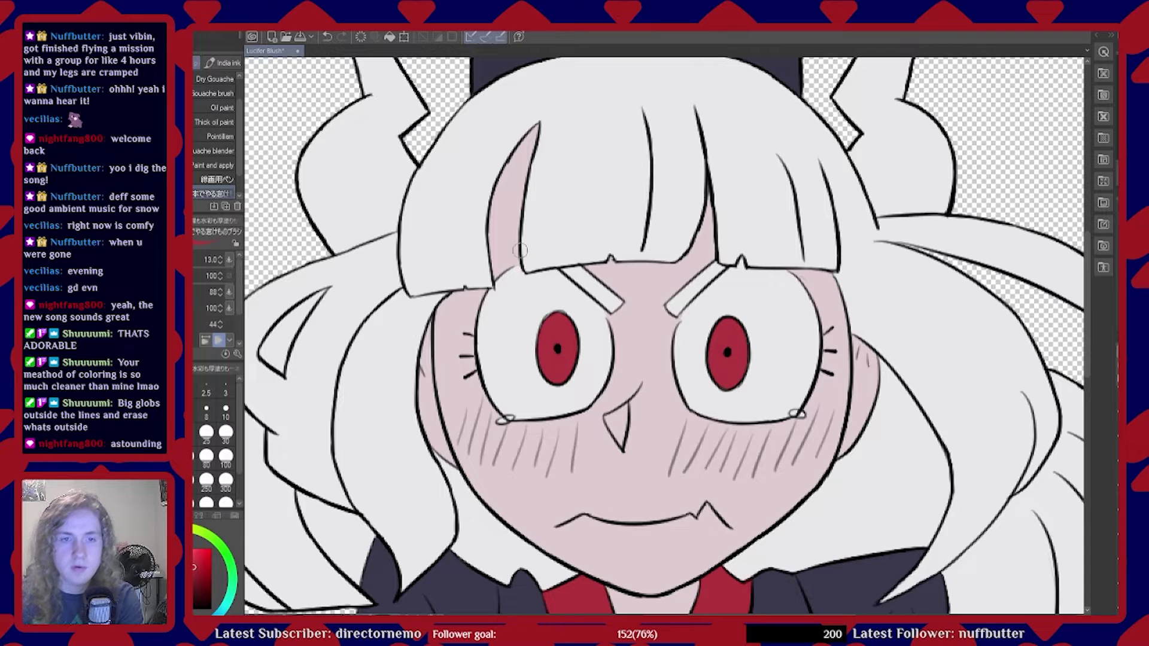
pyautogui.moveTo(502, 190); pyautogui.dragTo(527, 172)
pyautogui.hotkey('ctrl', 'z')
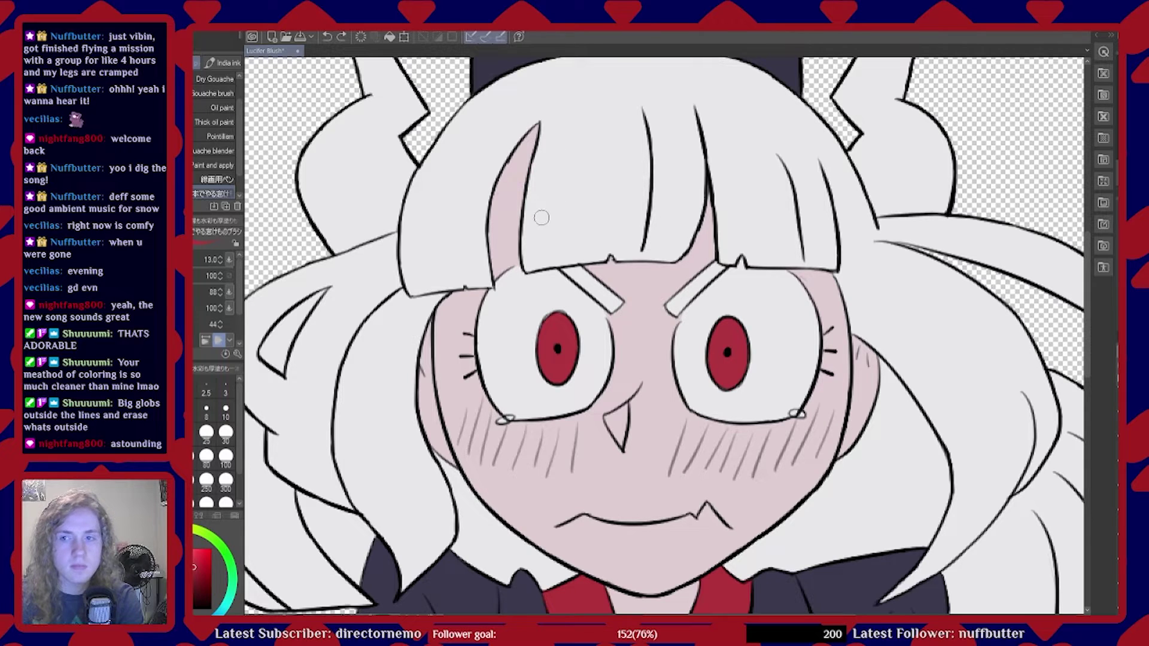
# Paint a translucent red shadow on the skin in the fringe gaps and across the forehead beneath the fringe
pyautogui.moveTo(537, 127)
pyautogui.mouseDown()
pyautogui.moveTo(516, 142)
pyautogui.moveTo(538, 144)
pyautogui.moveTo(495, 165)
pyautogui.moveTo(512, 156)
pyautogui.moveTo(497, 162)
pyautogui.moveTo(505, 179)
pyautogui.moveTo(490, 190)
pyautogui.moveTo(517, 192)
pyautogui.moveTo(493, 209)
pyautogui.moveTo(516, 196)
pyautogui.moveTo(486, 205)
pyautogui.moveTo(528, 200)
pyautogui.moveTo(476, 227)
pyautogui.moveTo(482, 217)
pyautogui.moveTo(507, 207)
pyautogui.moveTo(478, 237)
pyautogui.moveTo(519, 218)
pyautogui.moveTo(489, 236)
pyautogui.moveTo(497, 245)
pyautogui.moveTo(525, 225)
pyautogui.moveTo(482, 248)
pyautogui.moveTo(520, 227)
pyautogui.moveTo(493, 234)
pyautogui.moveTo(509, 246)
pyautogui.moveTo(486, 261)
pyautogui.moveTo(513, 245)
pyautogui.moveTo(476, 264)
pyautogui.moveTo(505, 253)
pyautogui.mouseUp()
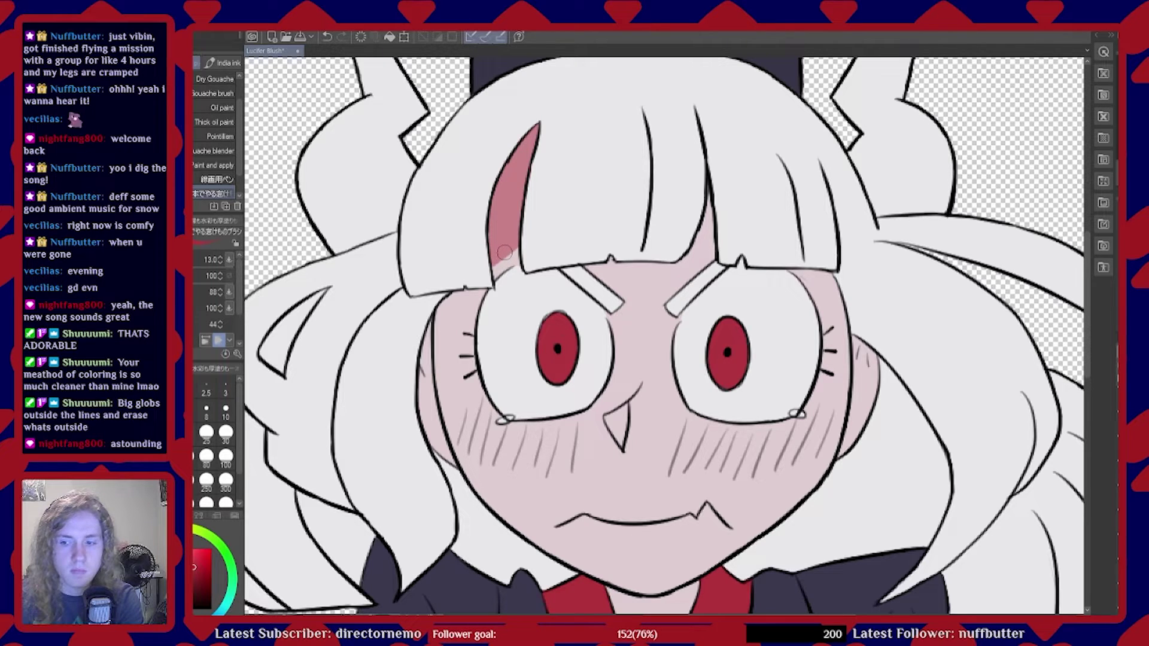
pyautogui.moveTo(512, 253)
pyautogui.mouseDown()
pyautogui.moveTo(471, 277)
pyautogui.moveTo(505, 258)
pyautogui.moveTo(474, 276)
pyautogui.moveTo(496, 274)
pyautogui.moveTo(470, 294)
pyautogui.moveTo(515, 273)
pyautogui.moveTo(630, 264)
pyautogui.moveTo(628, 274)
pyautogui.moveTo(667, 256)
pyautogui.moveTo(669, 268)
pyautogui.moveTo(686, 264)
pyautogui.moveTo(725, 236)
pyautogui.moveTo(680, 245)
pyautogui.moveTo(691, 225)
pyautogui.moveTo(722, 218)
pyautogui.moveTo(702, 224)
pyautogui.moveTo(709, 189)
pyautogui.moveTo(708, 254)
pyautogui.moveTo(720, 246)
pyautogui.moveTo(687, 268)
pyautogui.moveTo(701, 273)
pyautogui.moveTo(627, 292)
pyautogui.moveTo(644, 279)
pyautogui.moveTo(564, 285)
pyautogui.moveTo(589, 270)
pyautogui.moveTo(583, 294)
pyautogui.moveTo(626, 285)
pyautogui.moveTo(610, 303)
pyautogui.moveTo(639, 310)
pyautogui.moveTo(601, 320)
pyautogui.moveTo(627, 303)
pyautogui.moveTo(606, 314)
pyautogui.moveTo(680, 296)
pyautogui.mouseUp()
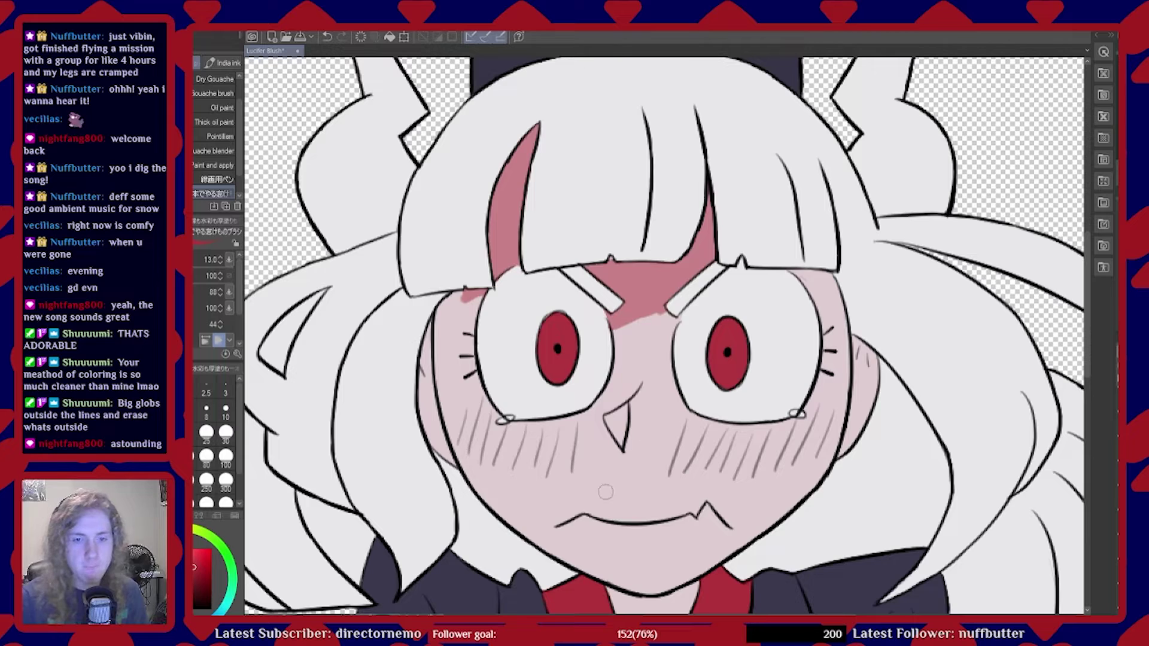
pyautogui.moveTo(546, 513); pyautogui.dragTo(509, 526)
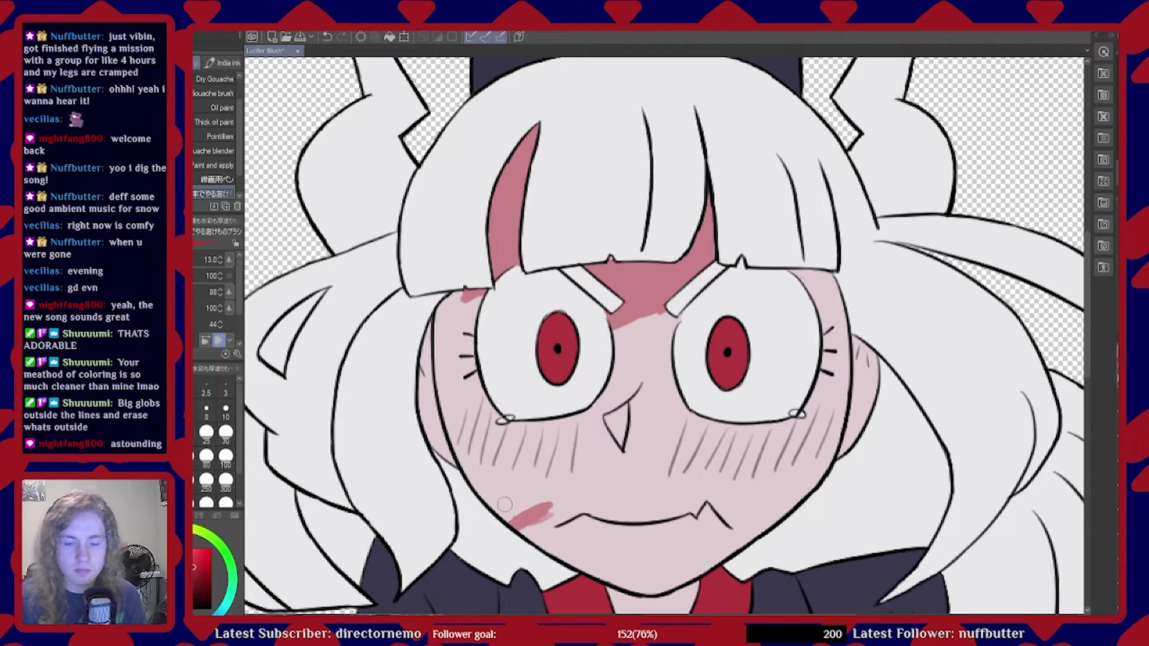
pyautogui.hotkey('ctrl', 'z')
pyautogui.hotkey('ctrl', 'z')
pyautogui.hotkey('ctrl', 'z')
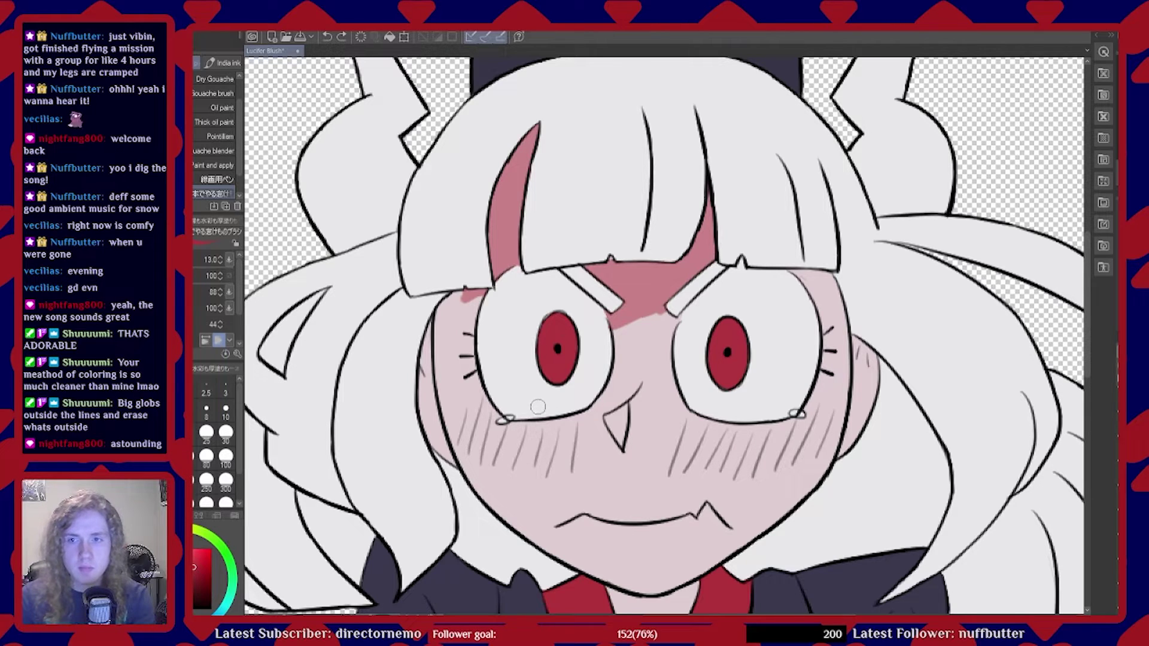
# Try extending the red shadow over the temples and between the brows, then undo back to the thin band under the fringe
pyautogui.moveTo(482, 297)
pyautogui.mouseDown()
pyautogui.moveTo(455, 308)
pyautogui.moveTo(497, 306)
pyautogui.moveTo(443, 334)
pyautogui.moveTo(465, 339)
pyautogui.moveTo(419, 346)
pyautogui.moveTo(443, 344)
pyautogui.moveTo(425, 374)
pyautogui.moveTo(468, 351)
pyautogui.mouseUp()
pyautogui.moveTo(653, 343)
pyautogui.mouseDown()
pyautogui.moveTo(601, 331)
pyautogui.moveTo(668, 306)
pyautogui.moveTo(659, 321)
pyautogui.moveTo(700, 317)
pyautogui.mouseUp()
pyautogui.moveTo(802, 293)
pyautogui.mouseDown()
pyautogui.moveTo(754, 286)
pyautogui.moveTo(826, 270)
pyautogui.moveTo(746, 282)
pyautogui.moveTo(820, 267)
pyautogui.moveTo(788, 295)
pyautogui.moveTo(813, 292)
pyautogui.mouseUp()
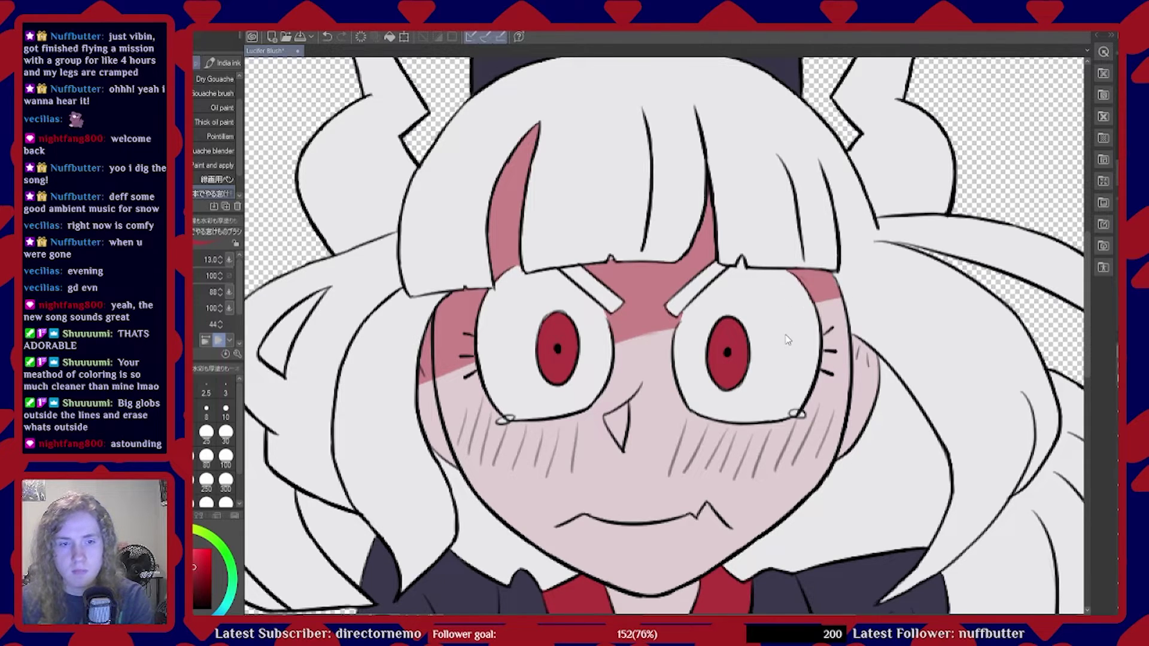
pyautogui.hotkey('ctrl', 'z')
pyautogui.hotkey('ctrl', 'z')
pyautogui.hotkey('ctrl', 'z')
pyautogui.hotkey('ctrl', 'z')
pyautogui.hotkey('ctrl', 'z')
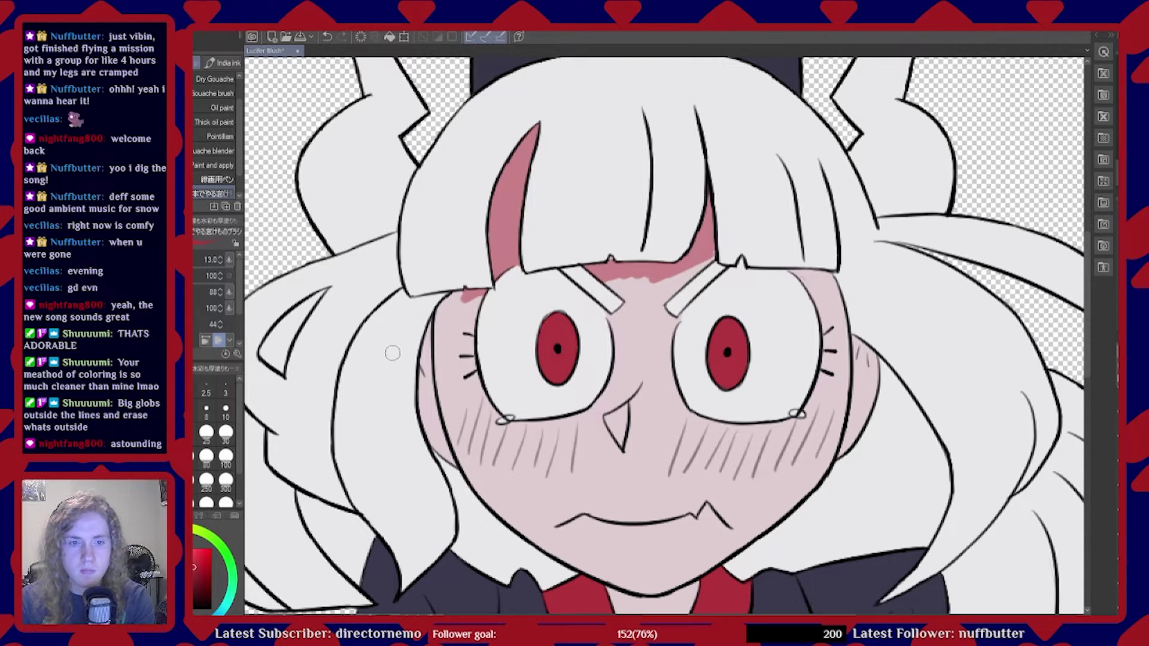
# Try several long strokes across the face to mark the shadow's lower edge, undoing each one
pyautogui.moveTo(423, 345); pyautogui.dragTo(844, 305)
pyautogui.hotkey('ctrl', 'z')
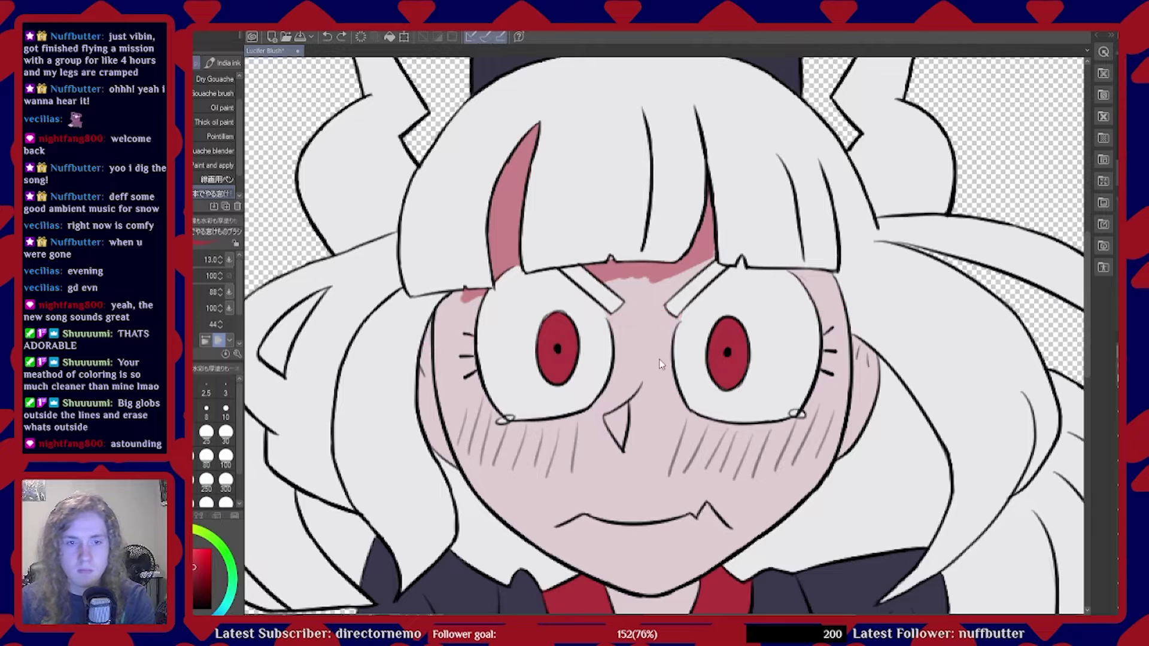
pyautogui.moveTo(396, 364)
pyautogui.mouseDown()
pyautogui.moveTo(617, 301)
pyautogui.moveTo(925, 248)
pyautogui.mouseUp()
pyautogui.hotkey('ctrl', 'z')
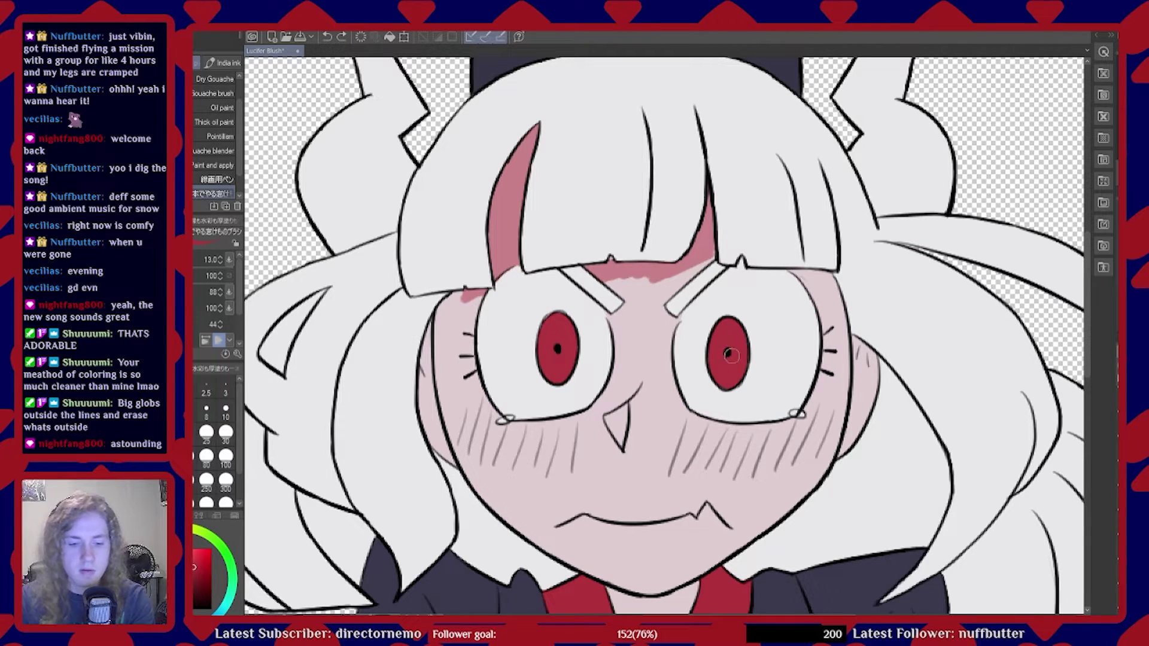
pyautogui.moveTo(419, 348); pyautogui.dragTo(1083, 328)
pyautogui.hotkey('ctrl', 'z')
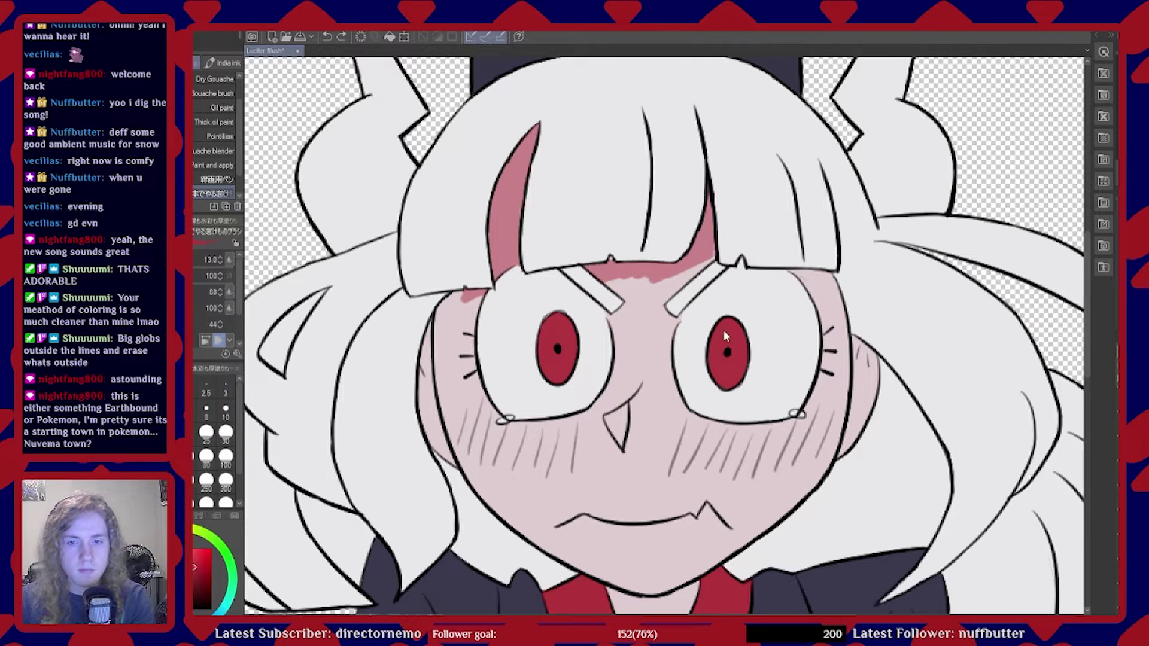
pyautogui.moveTo(428, 336); pyautogui.dragTo(672, 311)
pyautogui.hotkey('ctrl', 'z')
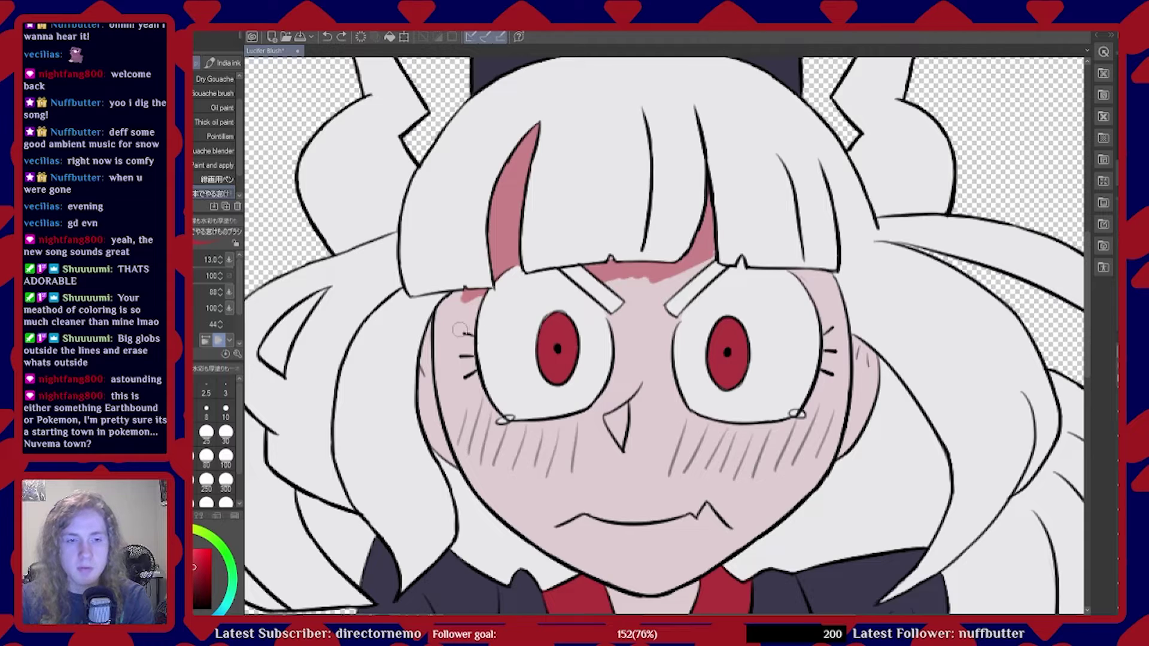
# Draw the shadow's lower edge across the face at brow level and fill the left temple above it with red shadow
pyautogui.moveTo(440, 327); pyautogui.dragTo(844, 298)
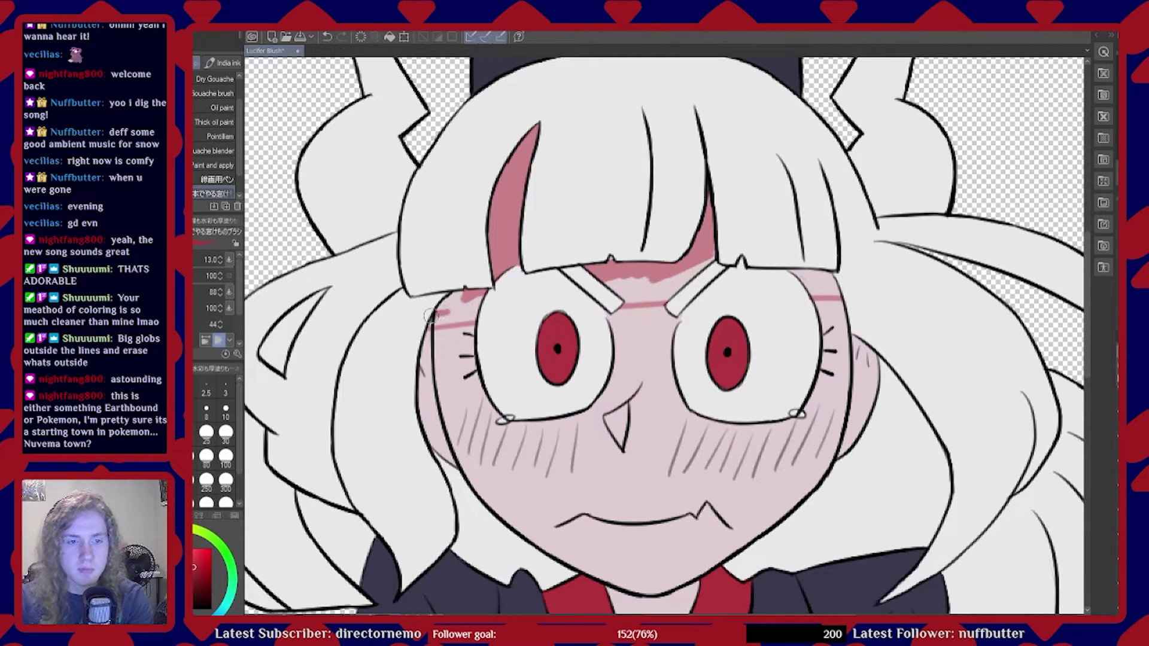
pyautogui.moveTo(443, 317)
pyautogui.mouseDown()
pyautogui.moveTo(446, 297)
pyautogui.moveTo(464, 289)
pyautogui.moveTo(455, 284)
pyautogui.mouseUp()
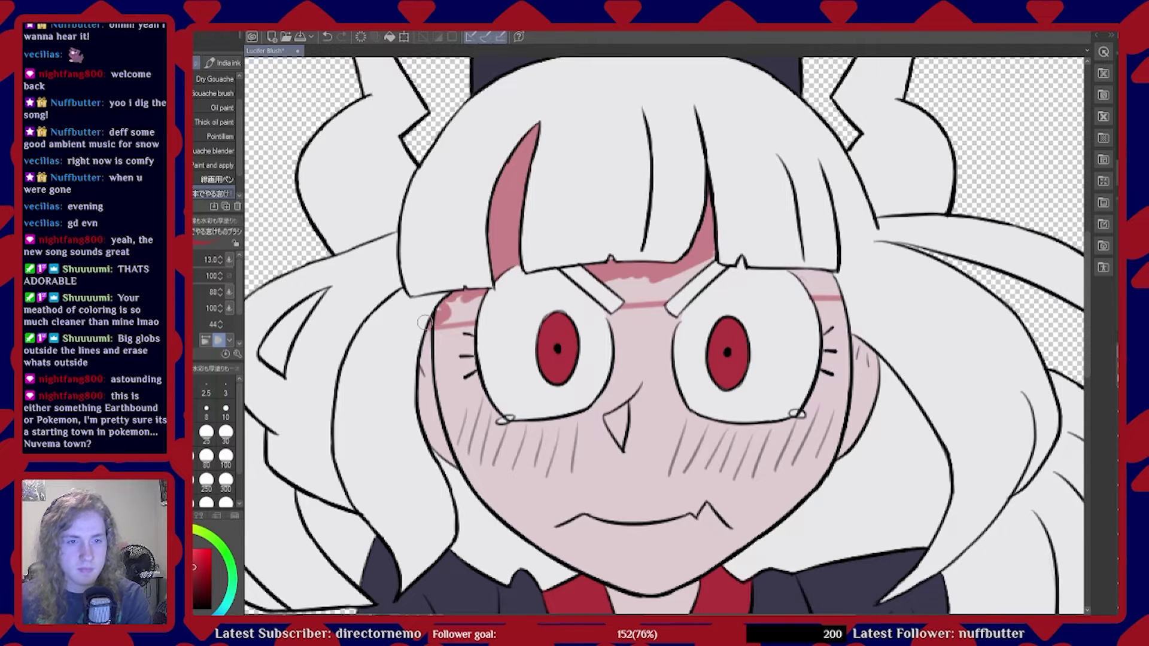
pyautogui.scroll(5, 424, 322)
pyautogui.moveTo(427, 312)
pyautogui.mouseDown()
pyautogui.moveTo(479, 277)
pyautogui.moveTo(501, 294)
pyautogui.moveTo(504, 281)
pyautogui.moveTo(473, 283)
pyautogui.moveTo(474, 297)
pyautogui.moveTo(468, 257)
pyautogui.mouseUp()
pyautogui.moveTo(559, 354)
pyautogui.mouseDown()
pyautogui.moveTo(534, 334)
pyautogui.moveTo(471, 333)
pyautogui.moveTo(550, 327)
pyautogui.moveTo(539, 321)
pyautogui.moveTo(566, 317)
pyautogui.moveTo(574, 297)
pyautogui.moveTo(512, 287)
pyautogui.moveTo(641, 250)
pyautogui.moveTo(497, 256)
pyautogui.moveTo(438, 300)
pyautogui.moveTo(480, 318)
pyautogui.moveTo(461, 338)
pyautogui.mouseUp()
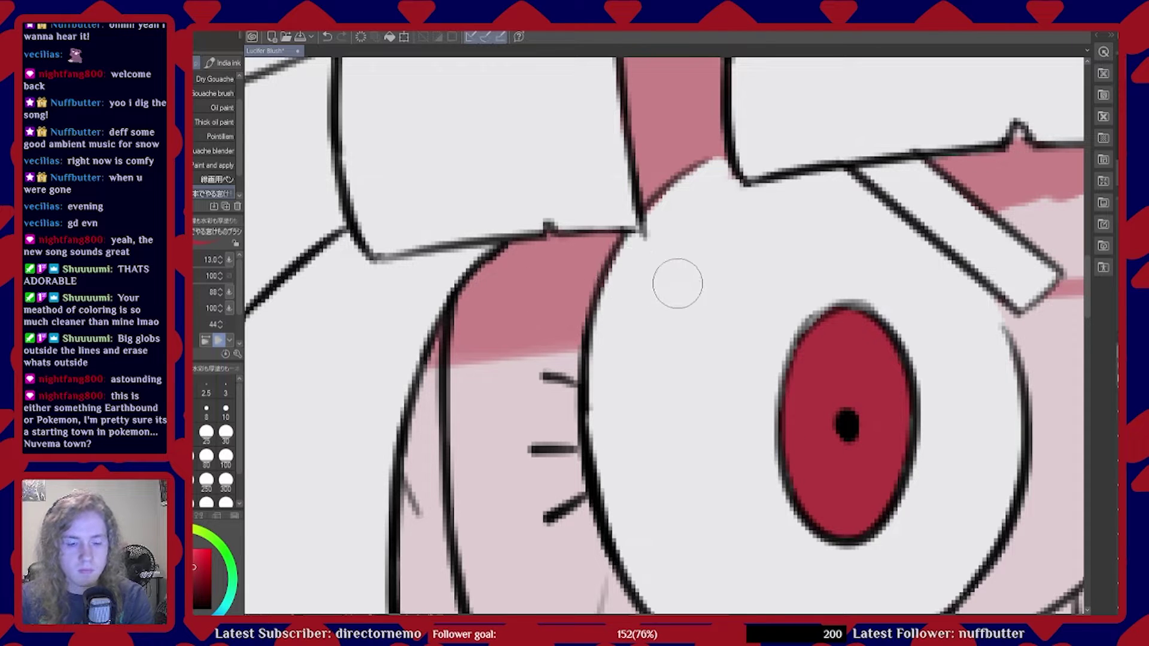
# Fill the forehead between the eyebrows with red shadow down to the edge line
pyautogui.scroll(-5, 673, 302)
pyautogui.scroll(3, 803, 242)
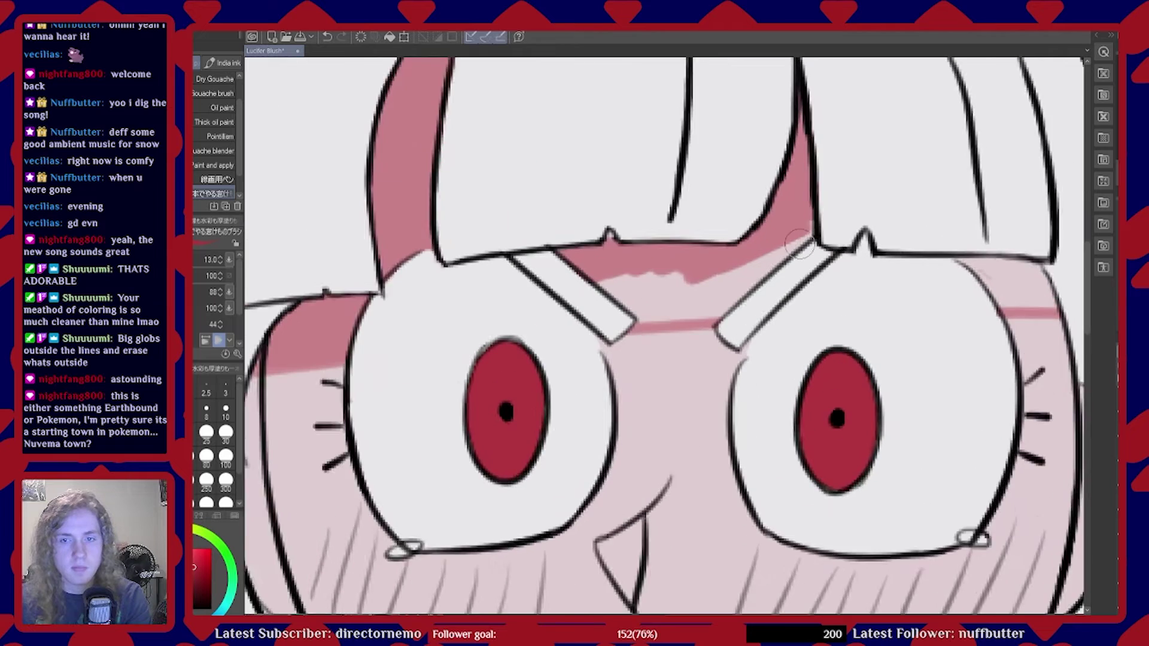
pyautogui.scroll(1, 804, 242)
pyautogui.moveTo(805, 218)
pyautogui.mouseDown()
pyautogui.moveTo(749, 264)
pyautogui.moveTo(766, 250)
pyautogui.moveTo(632, 287)
pyautogui.moveTo(564, 288)
pyautogui.moveTo(611, 309)
pyautogui.moveTo(593, 316)
pyautogui.moveTo(617, 319)
pyautogui.moveTo(612, 328)
pyautogui.moveTo(711, 328)
pyautogui.moveTo(706, 317)
pyautogui.moveTo(767, 278)
pyautogui.moveTo(642, 300)
pyautogui.moveTo(712, 300)
pyautogui.moveTo(636, 301)
pyautogui.mouseUp()
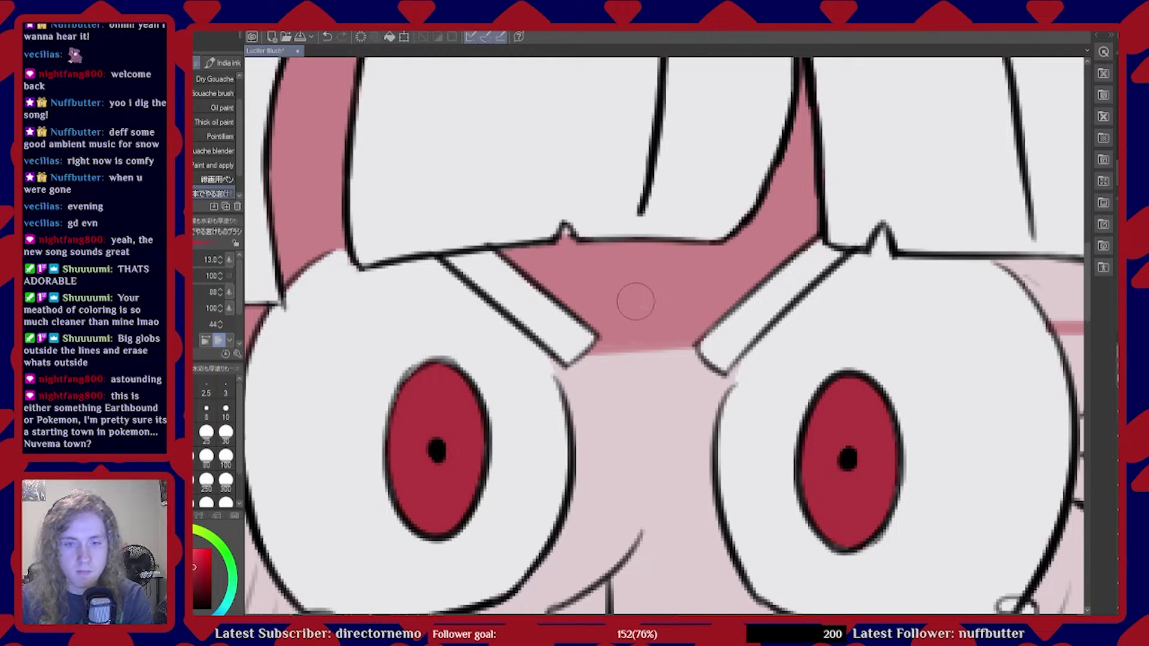
# Fill the right temple beneath the fringe with red shadow down to the edge line
pyautogui.scroll(-6, 636, 301)
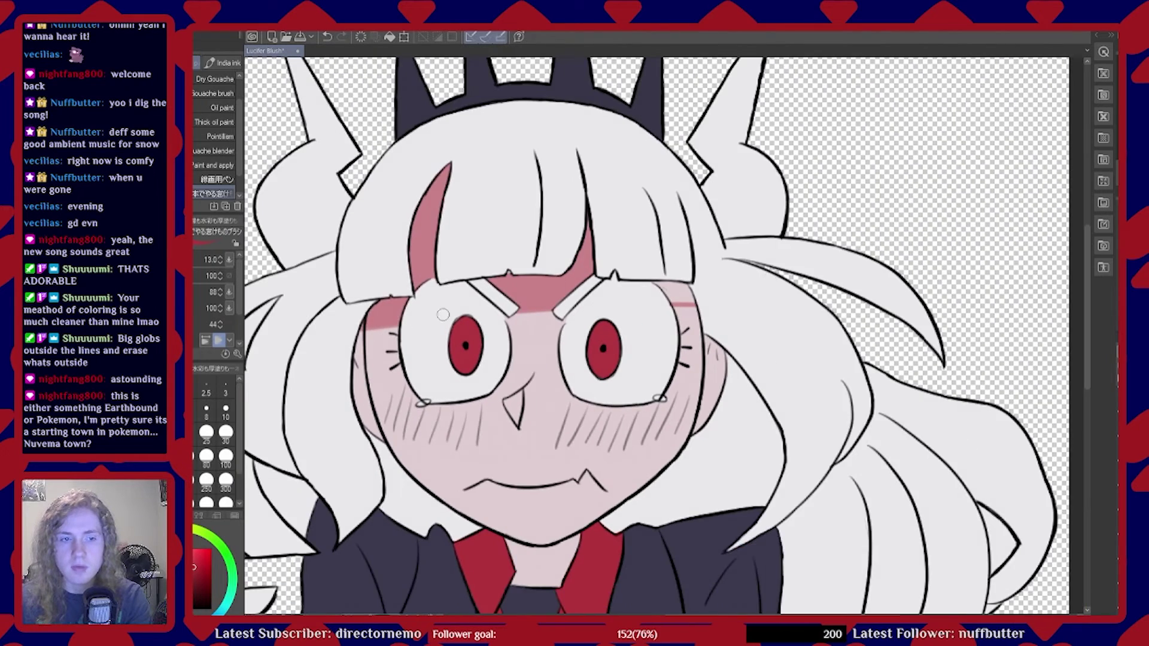
pyautogui.scroll(4, 759, 304)
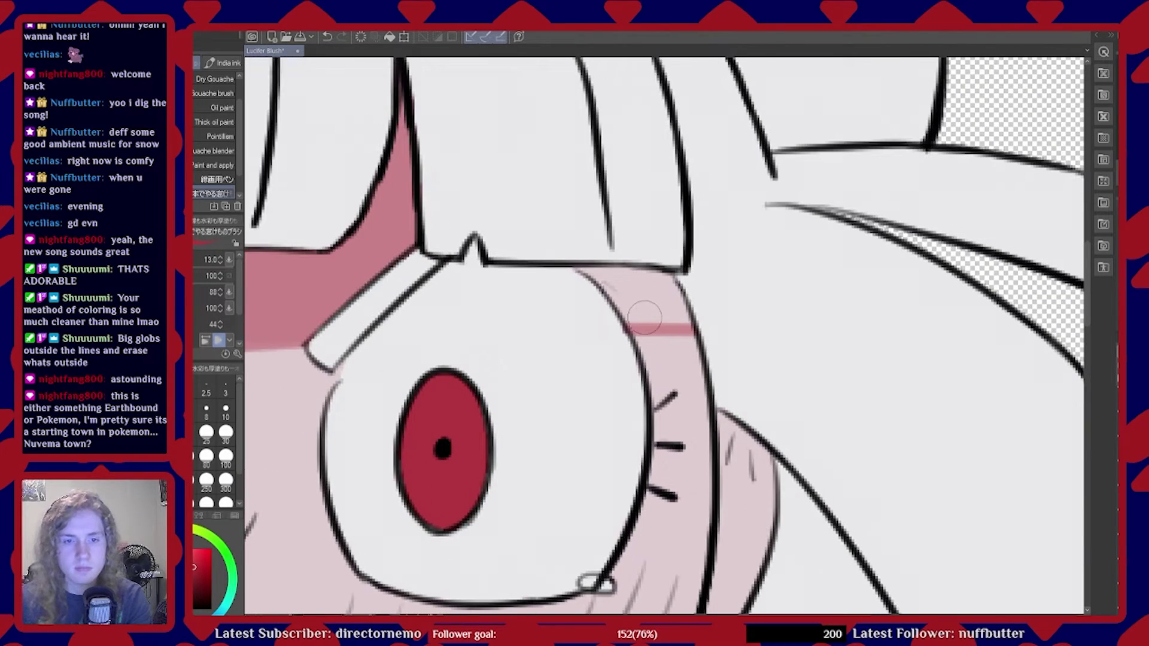
pyautogui.moveTo(577, 289)
pyautogui.mouseDown()
pyautogui.moveTo(599, 260)
pyautogui.moveTo(644, 263)
pyautogui.moveTo(611, 265)
pyautogui.moveTo(652, 274)
pyautogui.moveTo(607, 282)
pyautogui.moveTo(672, 272)
pyautogui.moveTo(622, 289)
pyautogui.moveTo(681, 297)
pyautogui.moveTo(623, 313)
pyautogui.moveTo(684, 318)
pyautogui.mouseUp()
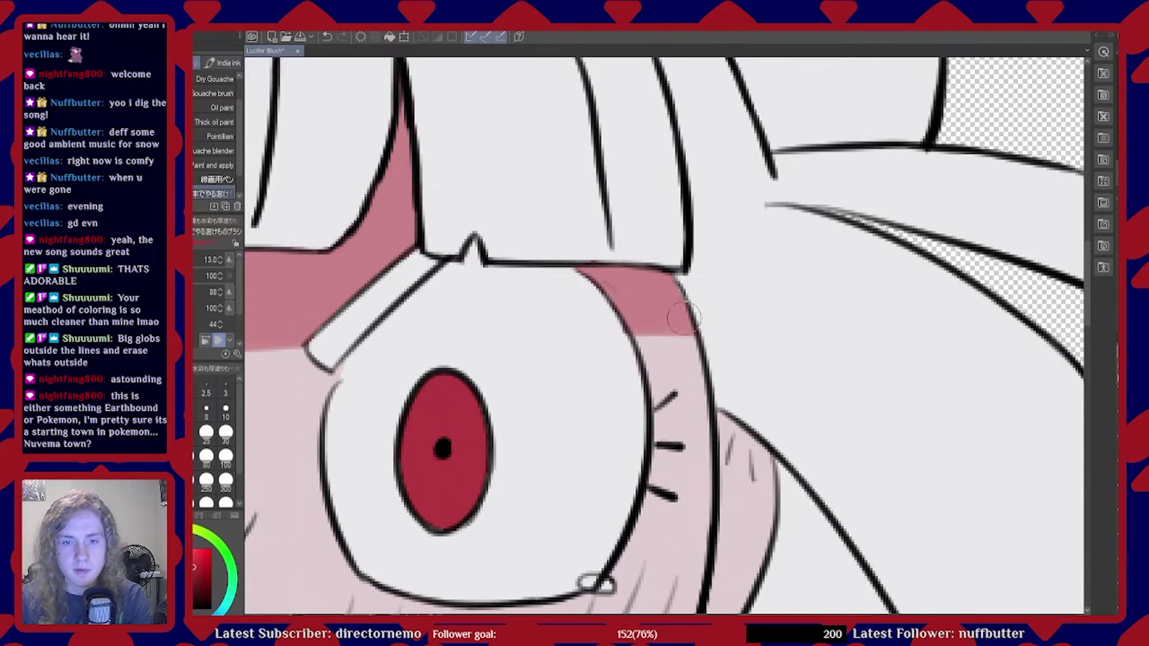
# Examine the red shadow across the forehead, fringe gaps and temples at different magnifications
pyautogui.scroll(-5, 682, 294)
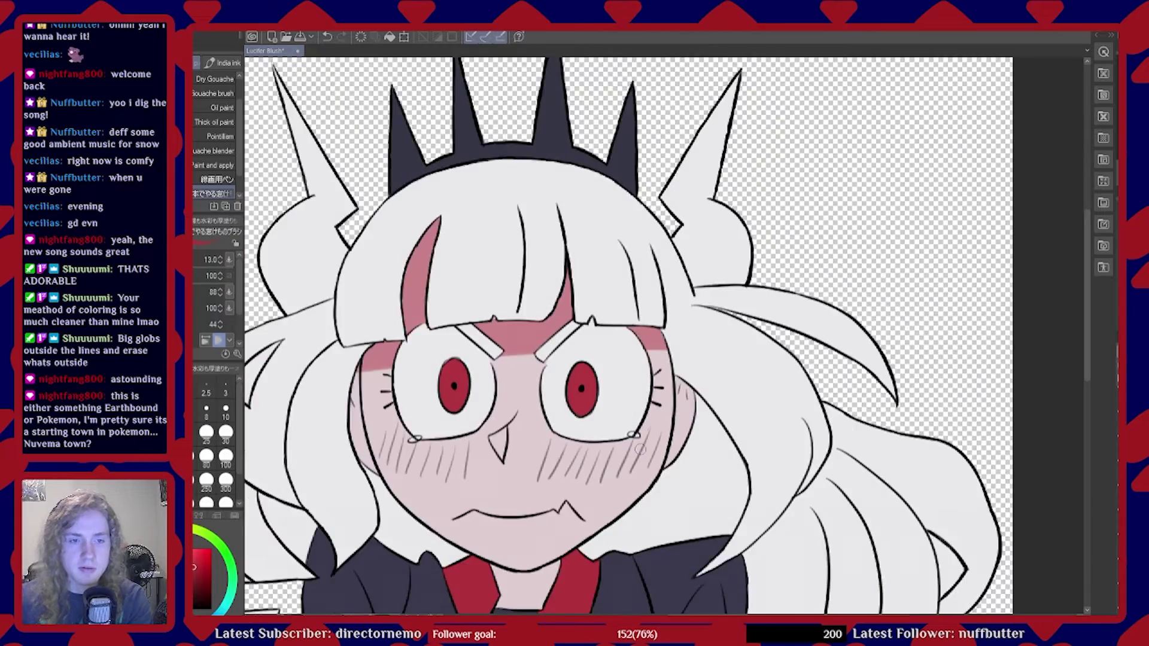
pyautogui.scroll(-2, 640, 450)
pyautogui.scroll(2, 487, 480)
pyautogui.scroll(2, 509, 286)
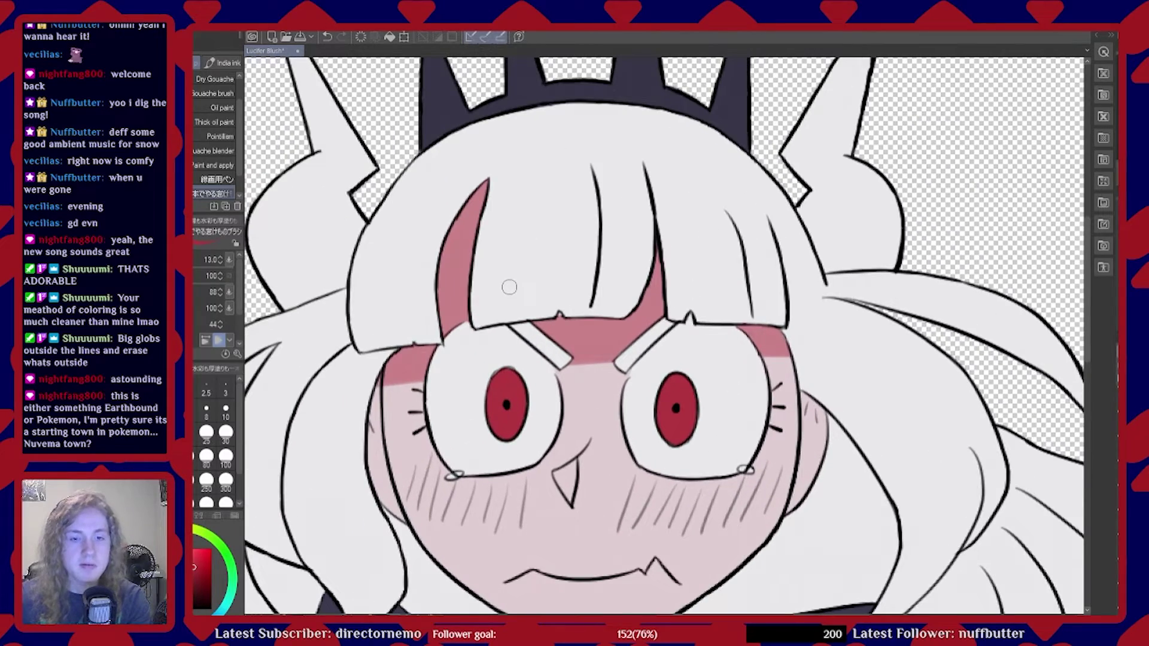
pyautogui.scroll(-1, 562, 413)
pyautogui.scroll(-1, 561, 407)
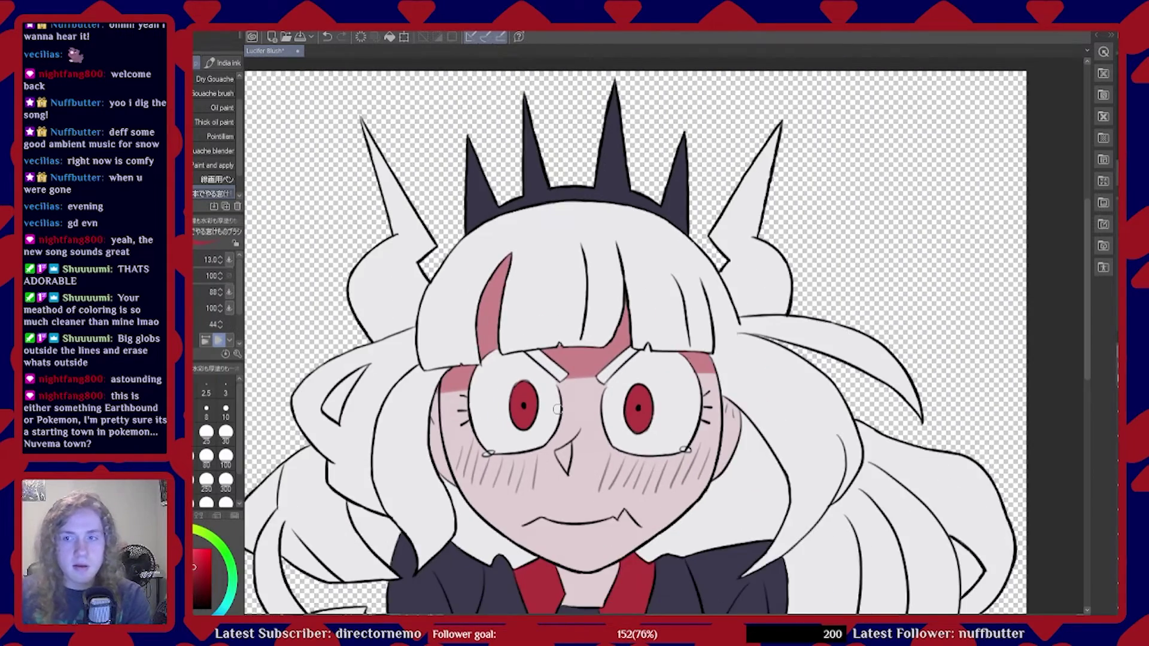
pyautogui.scroll(1, 560, 407)
pyautogui.scroll(1, 436, 373)
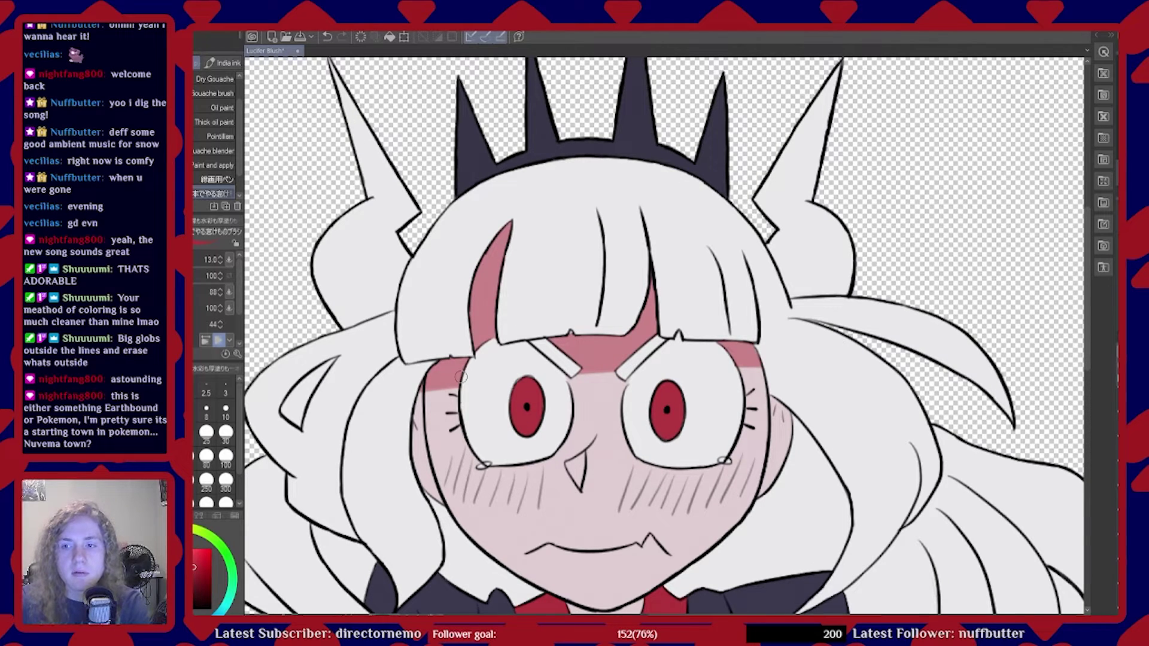
pyautogui.scroll(-1, 599, 386)
# Fill the right ear and then the left ear with the same translucent red shadow
pyautogui.scroll(3, 695, 431)
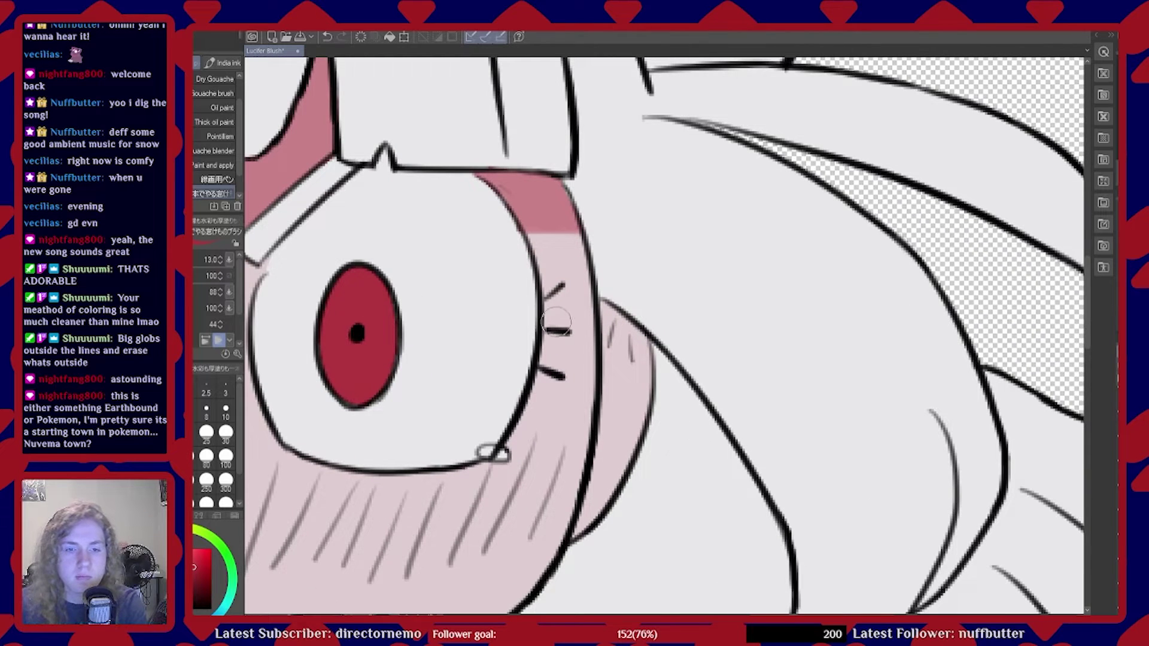
pyautogui.moveTo(602, 308)
pyautogui.mouseDown()
pyautogui.moveTo(624, 376)
pyautogui.moveTo(629, 321)
pyautogui.moveTo(634, 382)
pyautogui.moveTo(640, 337)
pyautogui.moveTo(640, 435)
pyautogui.moveTo(633, 396)
pyautogui.moveTo(616, 496)
pyautogui.moveTo(615, 453)
pyautogui.moveTo(583, 538)
pyautogui.moveTo(608, 474)
pyautogui.moveTo(612, 455)
pyautogui.moveTo(601, 480)
pyautogui.moveTo(617, 382)
pyautogui.moveTo(621, 403)
pyautogui.moveTo(599, 303)
pyautogui.mouseUp()
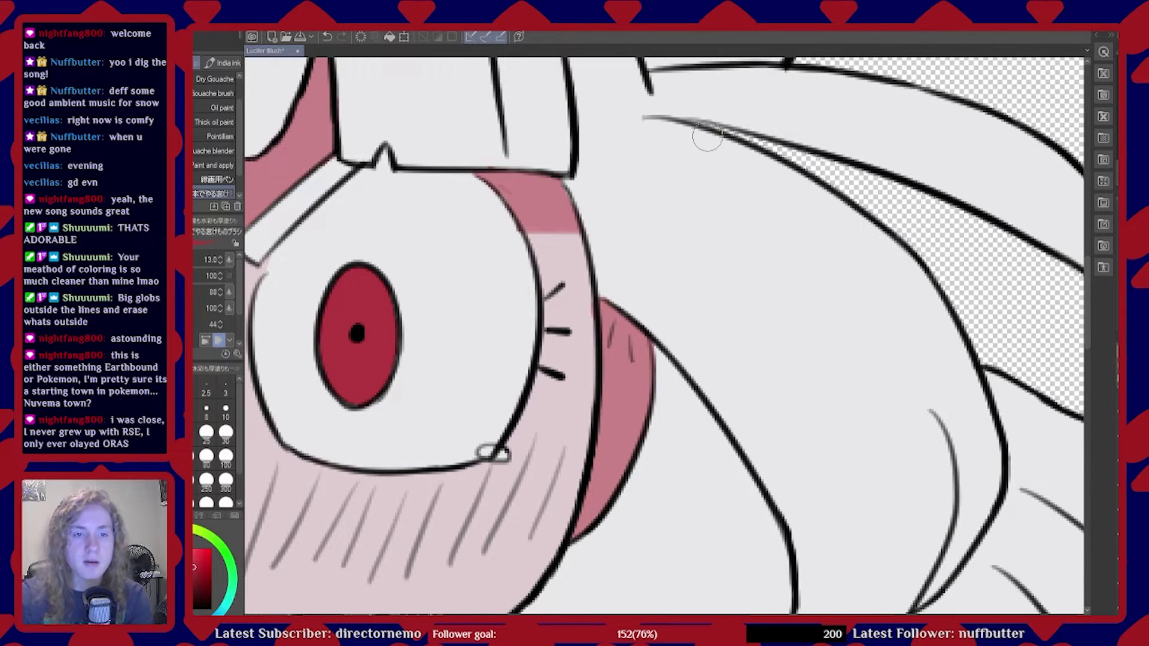
pyautogui.scroll(-5, 712, 227)
pyautogui.scroll(5, 371, 266)
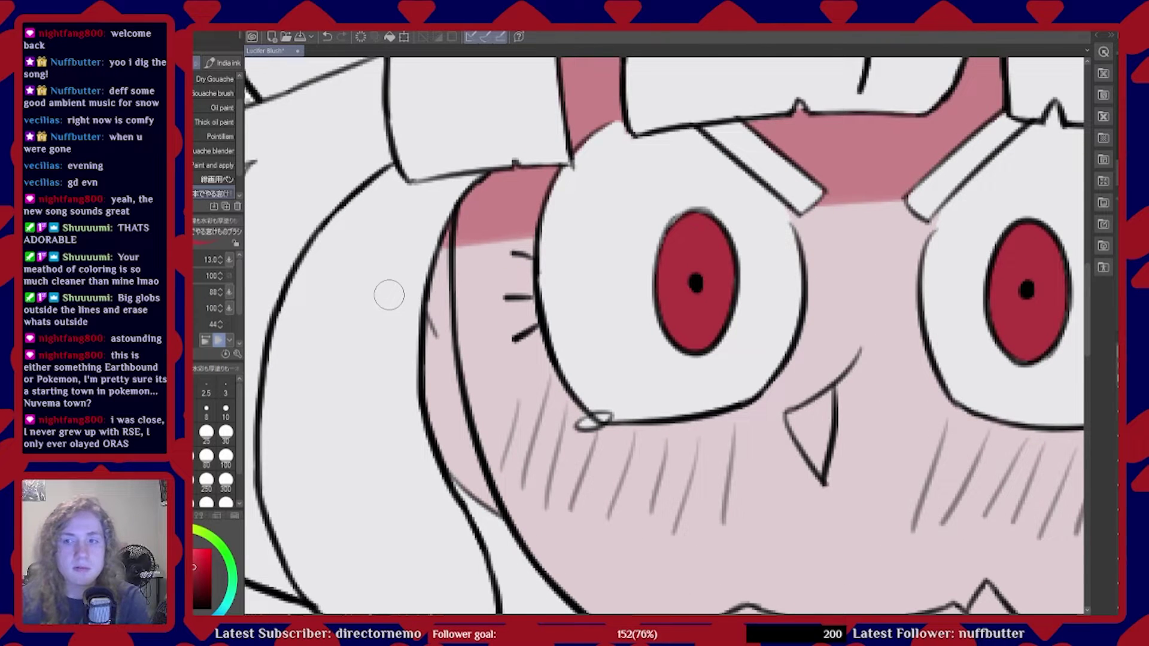
pyautogui.moveTo(426, 268)
pyautogui.mouseDown()
pyautogui.moveTo(437, 243)
pyautogui.moveTo(429, 413)
pyautogui.moveTo(460, 486)
pyautogui.moveTo(494, 524)
pyautogui.moveTo(437, 367)
pyautogui.moveTo(442, 378)
pyautogui.moveTo(430, 274)
pyautogui.moveTo(439, 300)
pyautogui.moveTo(440, 274)
pyautogui.moveTo(445, 358)
pyautogui.moveTo(439, 298)
pyautogui.moveTo(433, 306)
pyautogui.moveTo(457, 446)
pyautogui.mouseUp()
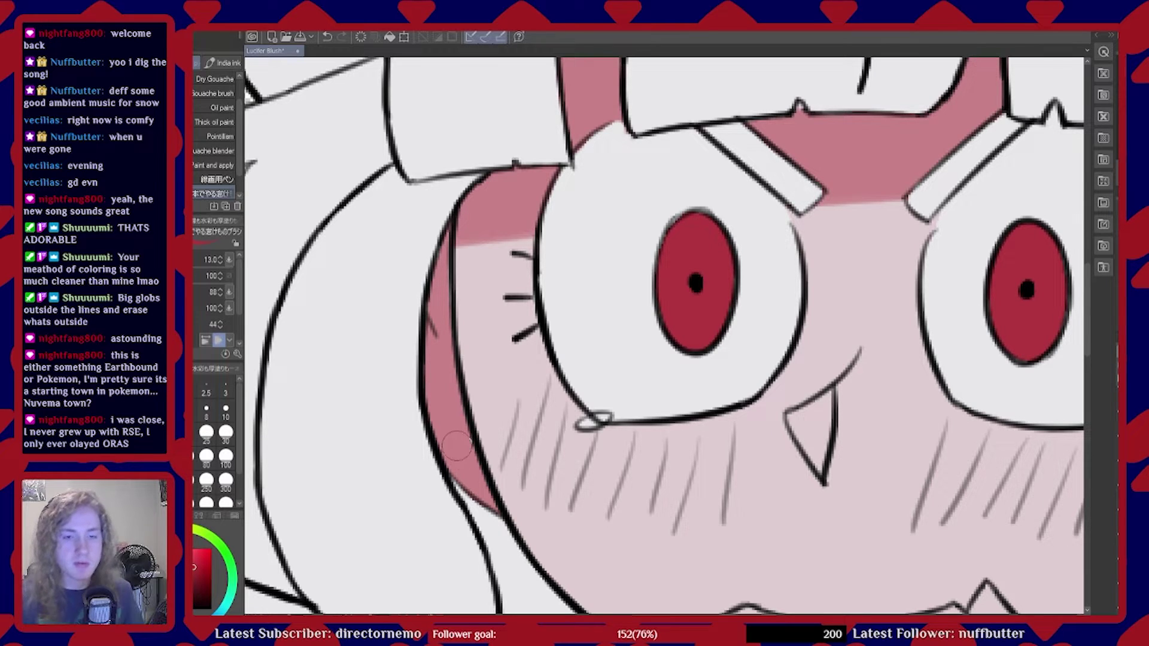
pyautogui.scroll(-3, 359, 321)
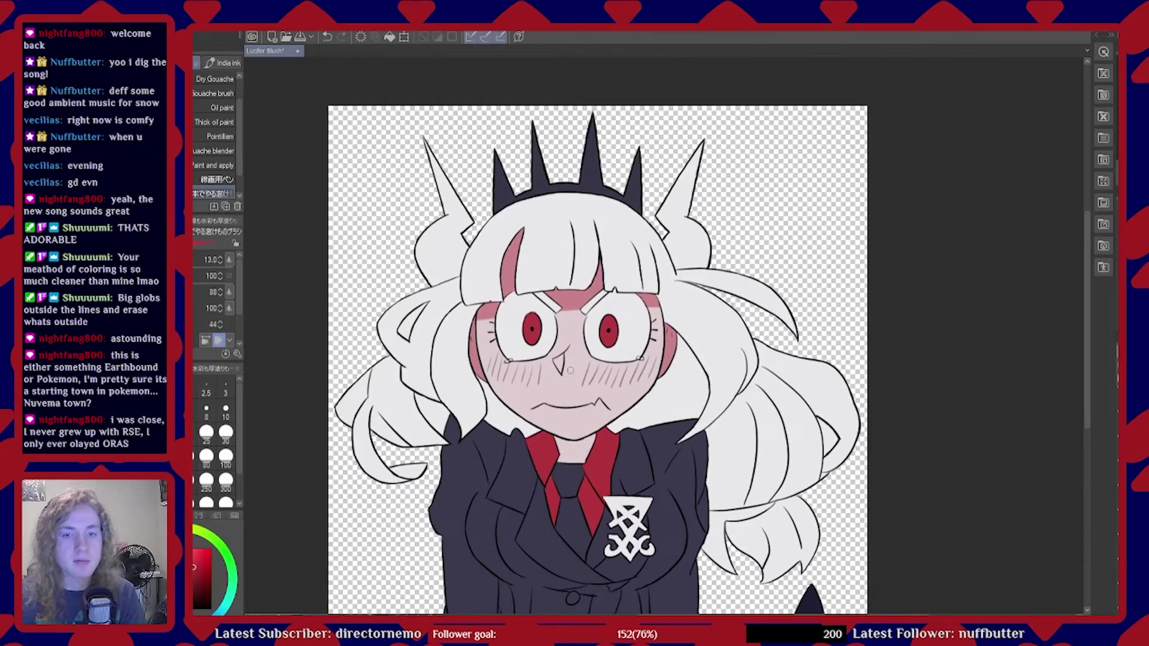
pyautogui.scroll(-1, 584, 448)
pyautogui.scroll(4, 583, 448)
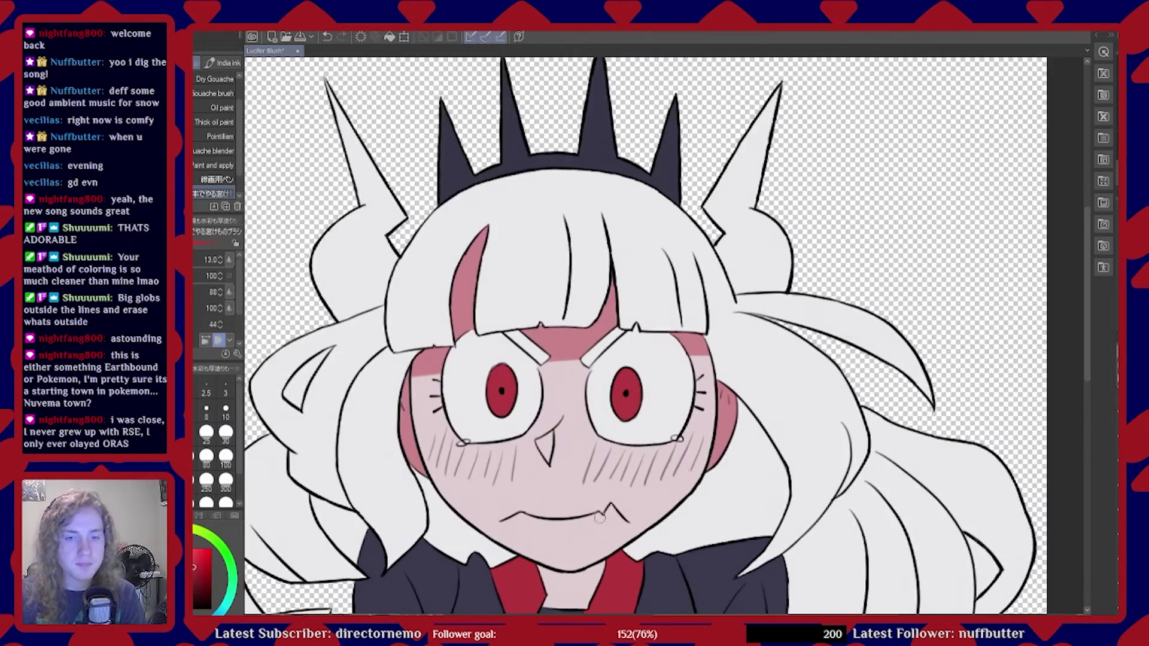
# Examine the red shadow on the face and ears at different magnifications
pyautogui.scroll(1, 540, 522)
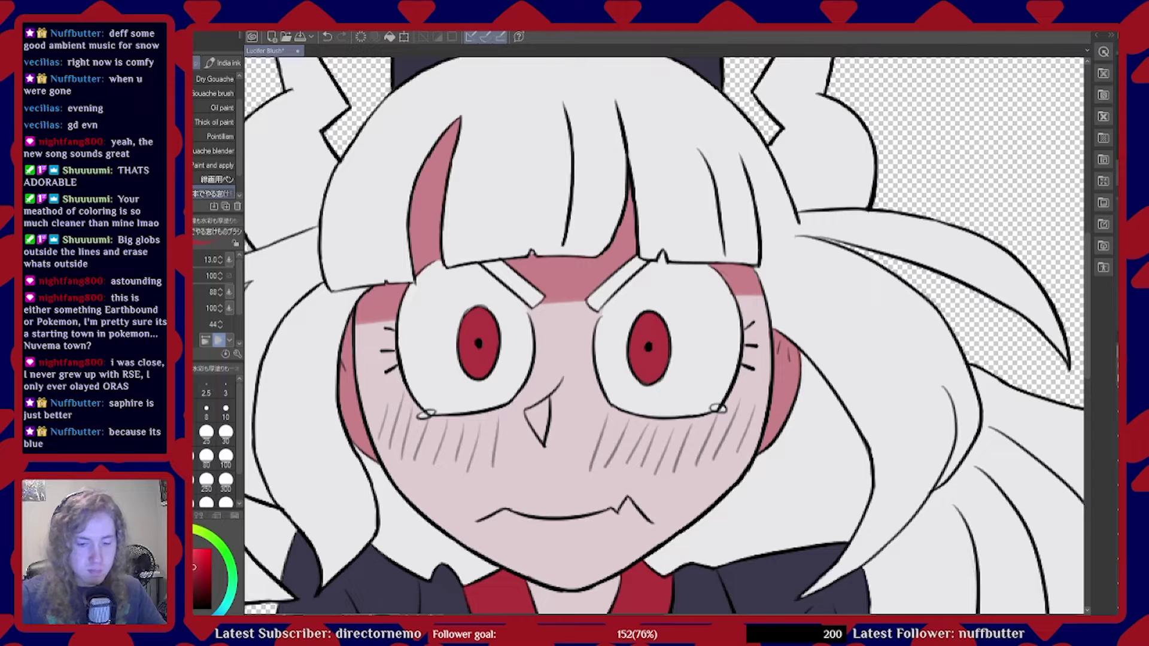
pyautogui.scroll(-5, 570, 339)
pyautogui.scroll(6, 502, 423)
pyautogui.scroll(1, 504, 424)
pyautogui.scroll(-1, 503, 423)
pyautogui.scroll(-4, 641, 354)
pyautogui.scroll(4, 628, 365)
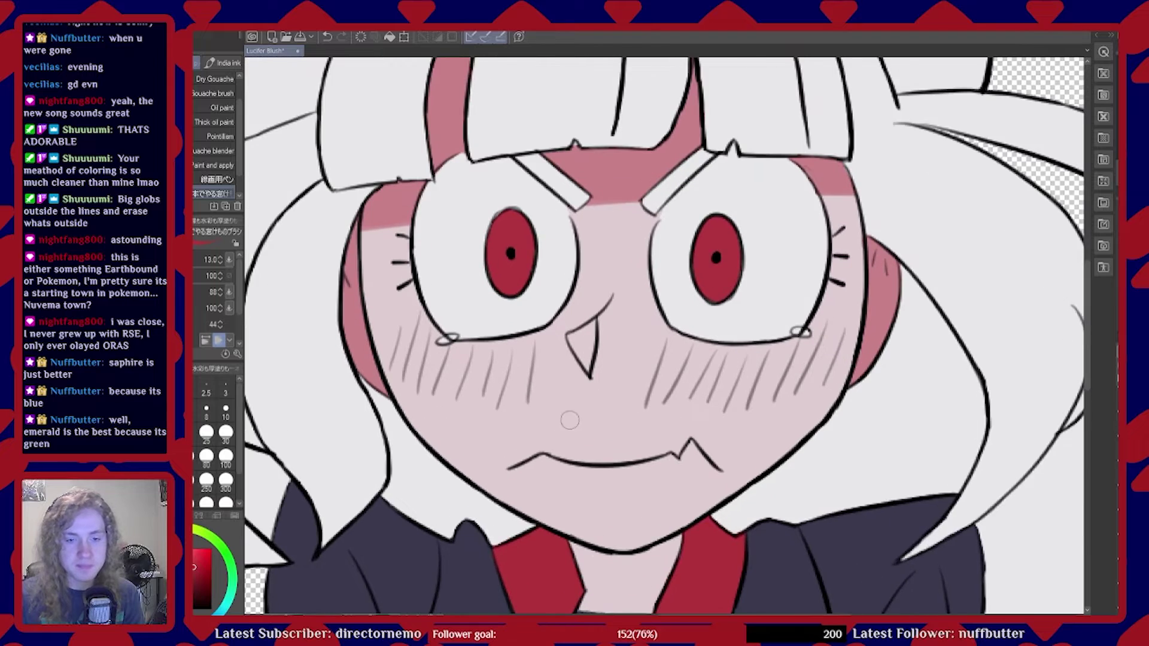
pyautogui.scroll(2, 626, 369)
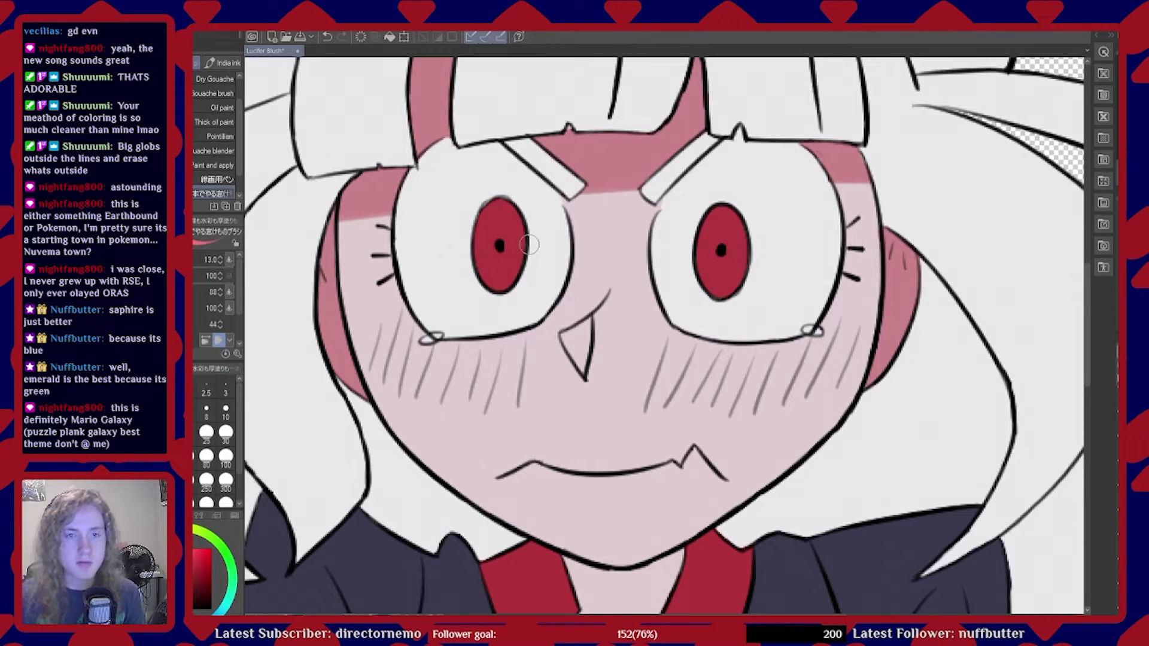
# Try extending the translucent red shadow from the forehead down between the eyes
pyautogui.moveTo(605, 154); pyautogui.dragTo(607, 237)
pyautogui.moveTo(614, 174); pyautogui.dragTo(624, 228)
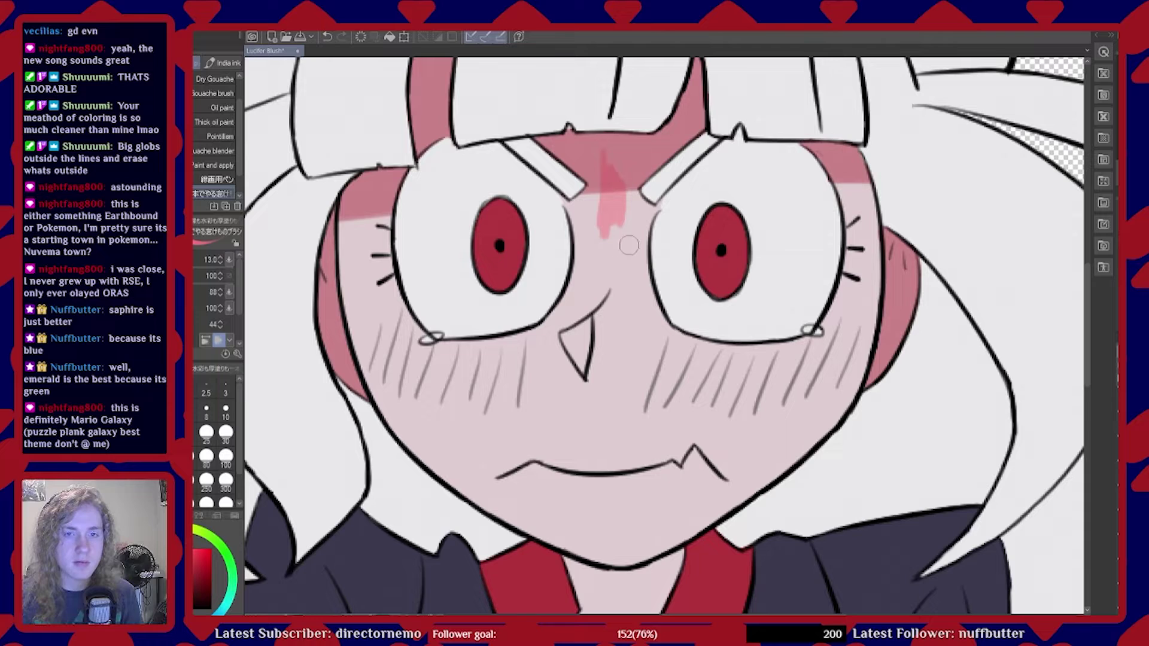
pyautogui.hotkey('ctrl', 'z')
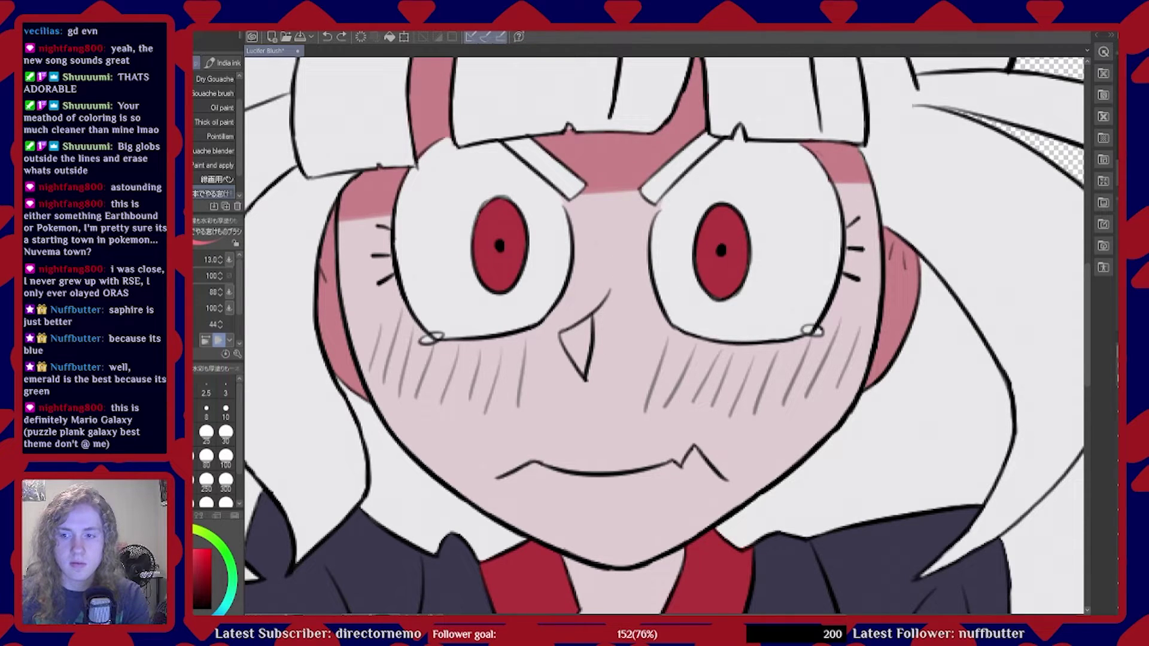
pyautogui.hotkey('ctrl', 'z')
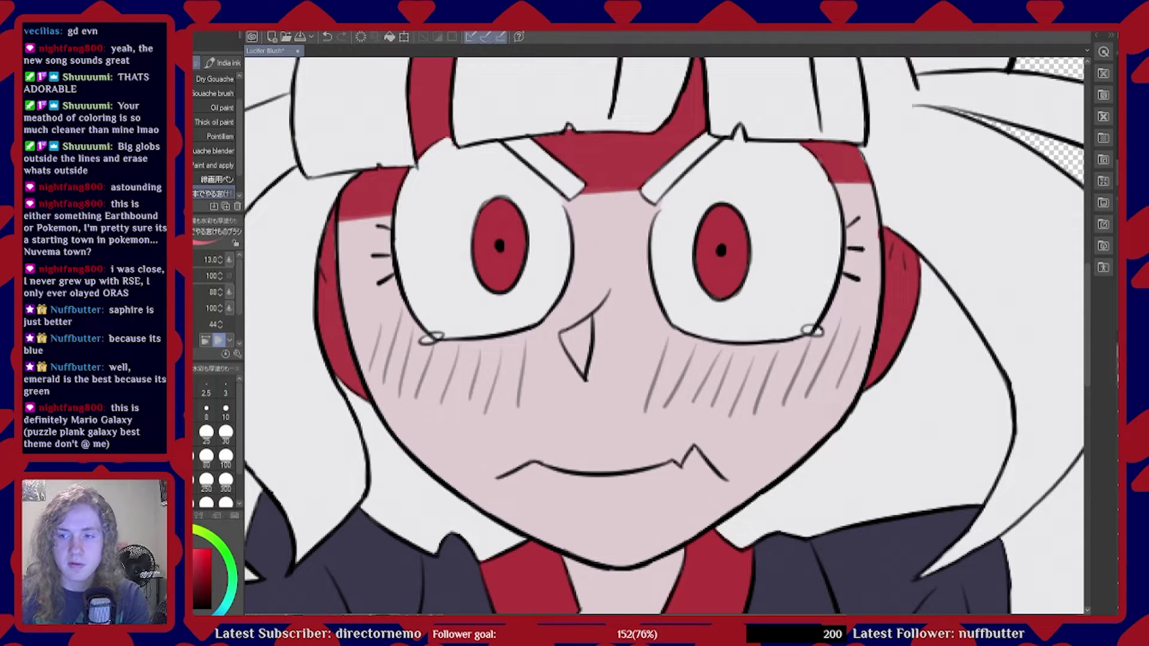
pyautogui.hotkey('ctrl', 'y')
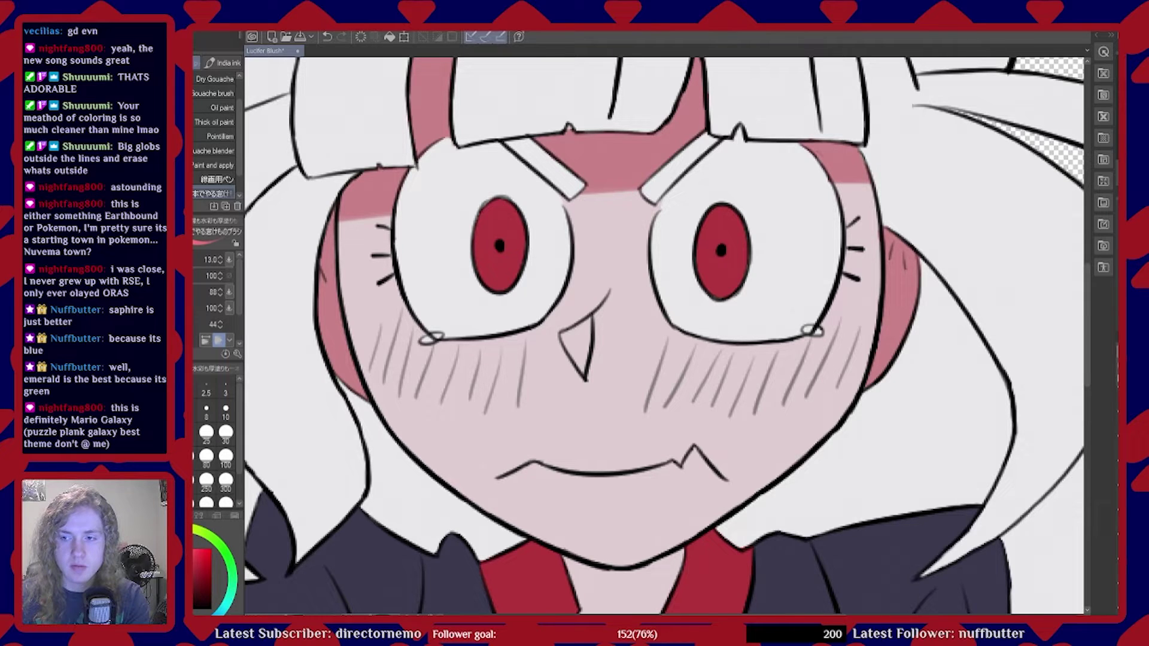
pyautogui.moveTo(623, 234)
pyautogui.mouseDown()
pyautogui.moveTo(608, 249)
pyautogui.moveTo(622, 234)
pyautogui.moveTo(617, 205)
pyautogui.moveTo(597, 198)
pyautogui.mouseUp()
pyautogui.hotkey('ctrl', 'z')
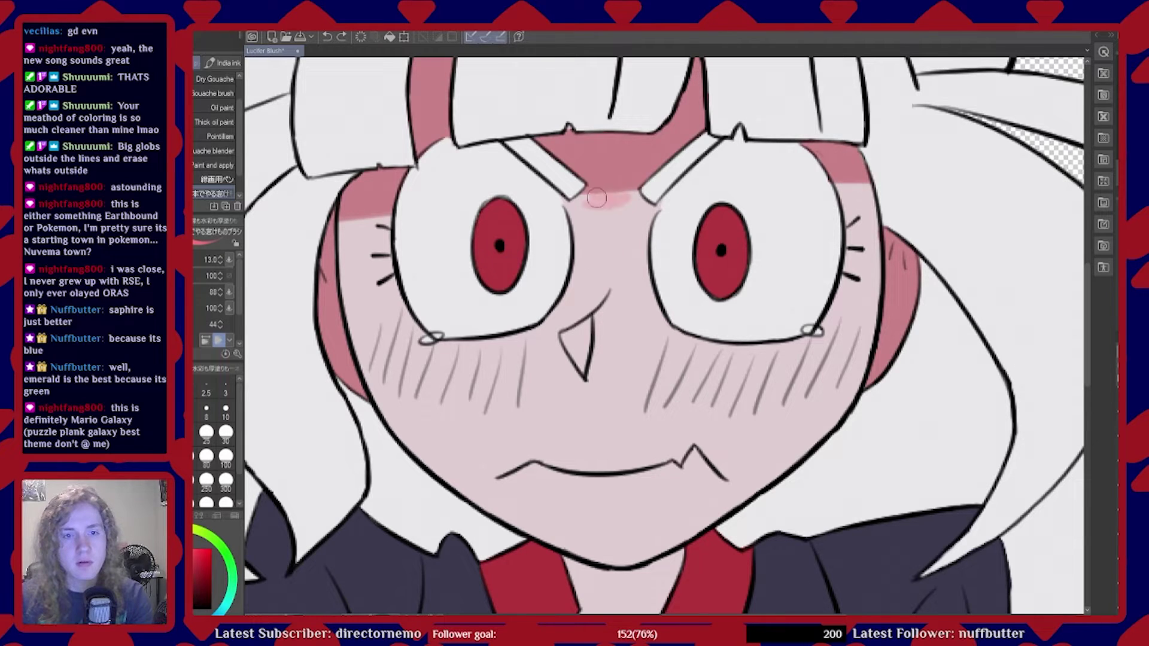
pyautogui.hotkey('ctrl', 'z')
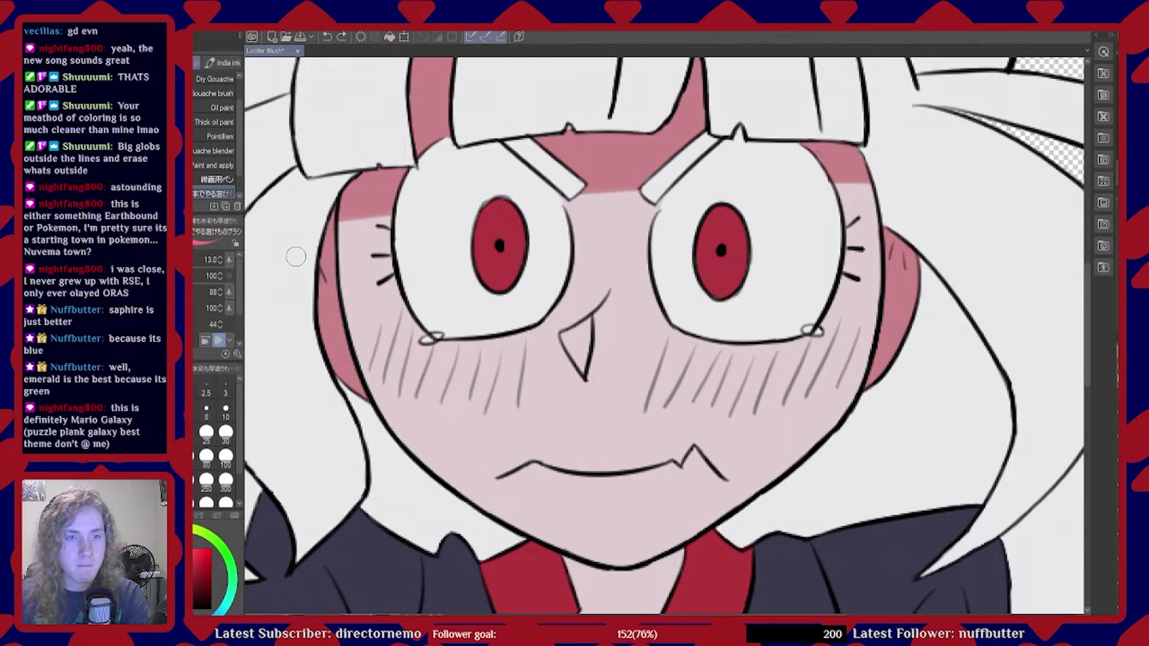
# Try a light red shadow over the skin between the left ear and left eye, down onto the upper cheek
pyautogui.scroll(4, 296, 257)
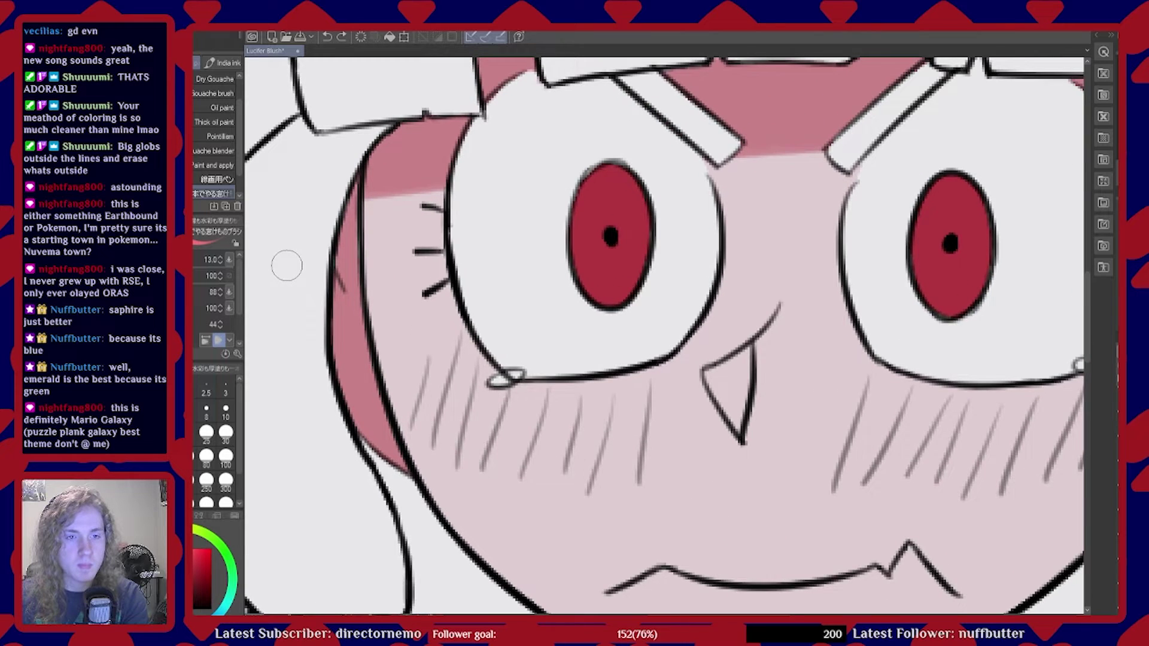
pyautogui.scroll(3, 288, 272)
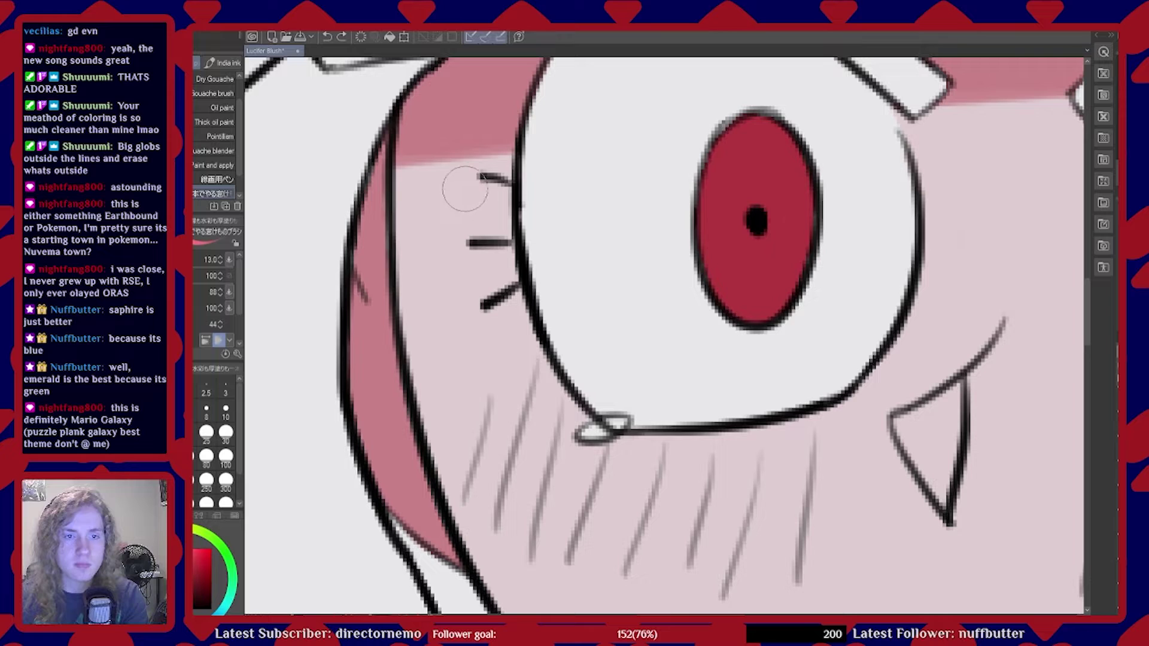
pyautogui.moveTo(462, 185)
pyautogui.mouseDown()
pyautogui.moveTo(518, 165)
pyautogui.moveTo(406, 180)
pyautogui.moveTo(514, 168)
pyautogui.moveTo(495, 184)
pyautogui.mouseUp()
pyautogui.moveTo(425, 202)
pyautogui.mouseDown()
pyautogui.moveTo(414, 228)
pyautogui.moveTo(407, 197)
pyautogui.moveTo(411, 268)
pyautogui.moveTo(416, 220)
pyautogui.moveTo(426, 246)
pyautogui.mouseUp()
pyautogui.moveTo(432, 261)
pyautogui.mouseDown()
pyautogui.moveTo(453, 211)
pyautogui.moveTo(455, 262)
pyautogui.moveTo(479, 197)
pyautogui.moveTo(488, 249)
pyautogui.moveTo(494, 198)
pyautogui.moveTo(494, 266)
pyautogui.moveTo(505, 261)
pyautogui.moveTo(517, 343)
pyautogui.moveTo(486, 271)
pyautogui.moveTo(458, 277)
pyautogui.moveTo(441, 301)
pyautogui.moveTo(422, 241)
pyautogui.moveTo(409, 270)
pyautogui.moveTo(404, 223)
pyautogui.moveTo(418, 349)
pyautogui.moveTo(423, 341)
pyautogui.moveTo(439, 395)
pyautogui.moveTo(435, 363)
pyautogui.moveTo(475, 519)
pyautogui.moveTo(440, 384)
pyautogui.moveTo(449, 365)
pyautogui.moveTo(448, 377)
pyautogui.moveTo(484, 402)
pyautogui.moveTo(480, 386)
pyautogui.moveTo(501, 393)
pyautogui.moveTo(491, 349)
pyautogui.moveTo(522, 383)
pyautogui.moveTo(544, 372)
pyautogui.mouseUp()
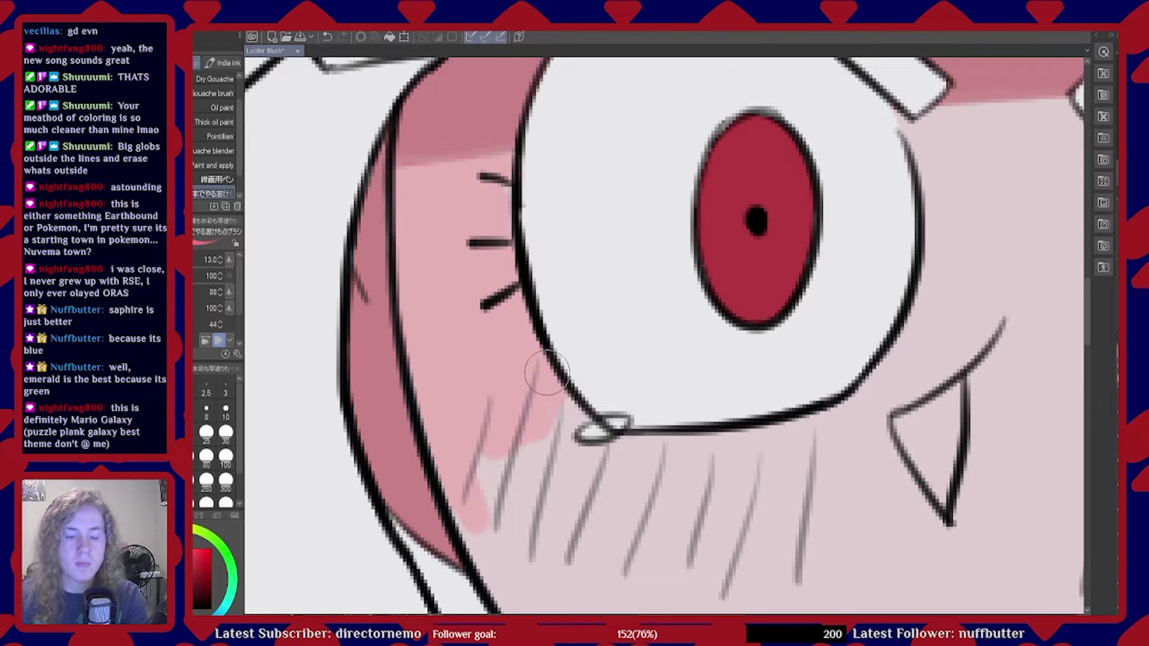
pyautogui.scroll(-2, 520, 369)
pyautogui.scroll(-2, 328, 311)
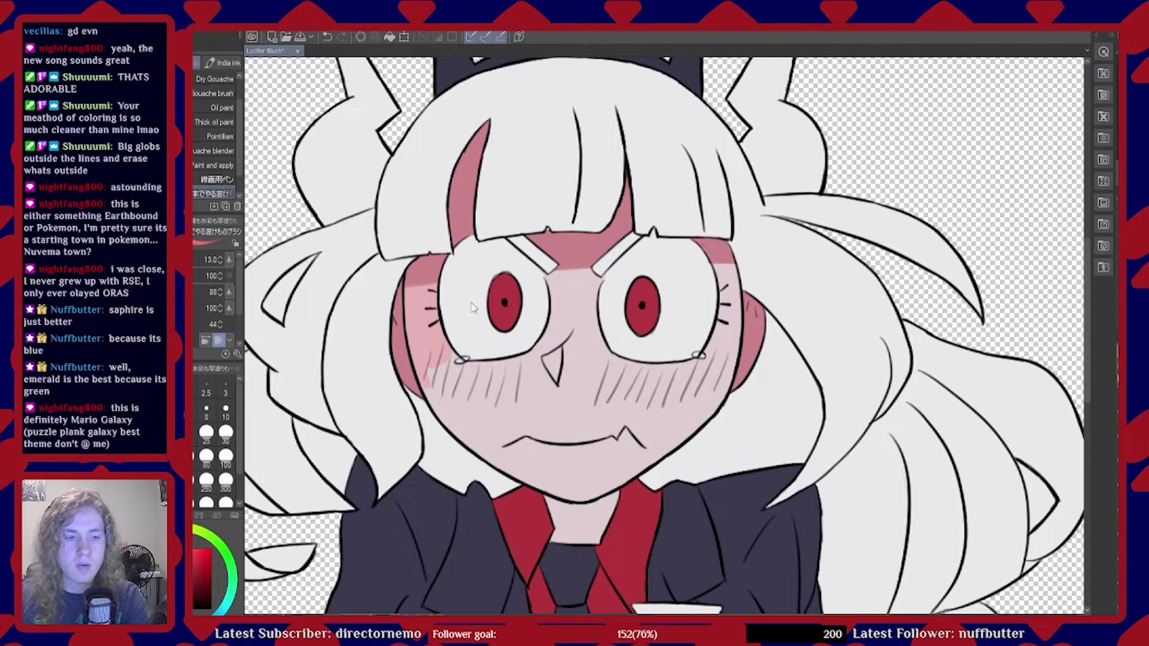
pyautogui.hotkey('ctrl', 'z')
pyautogui.hotkey('ctrl', 'z')
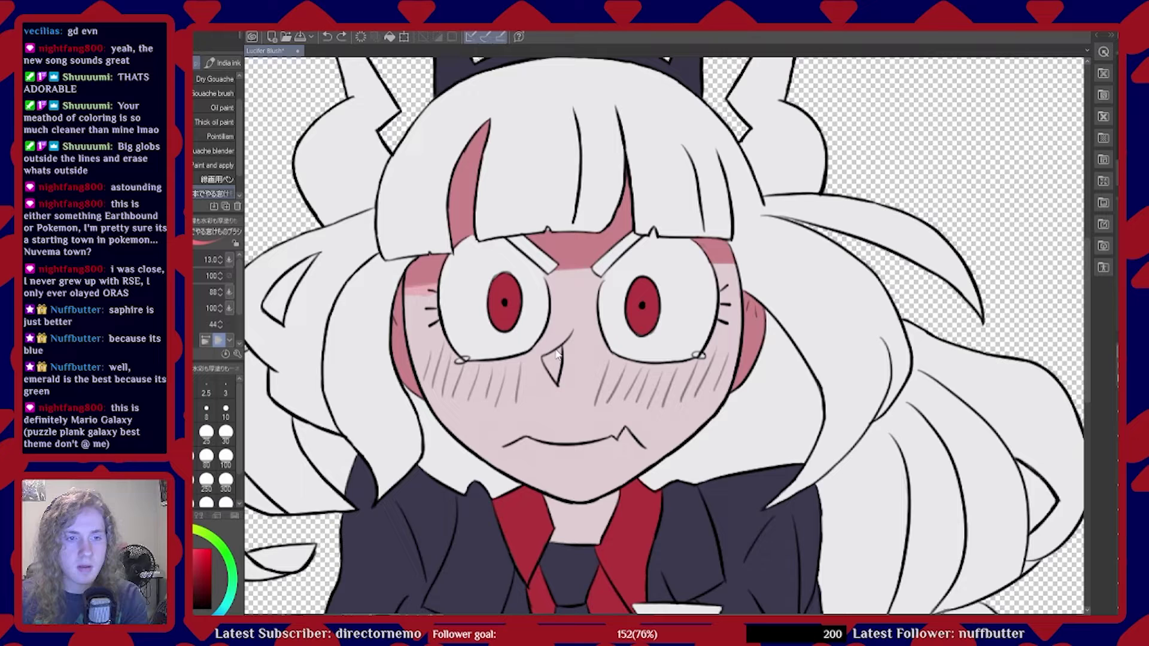
# Try short muted pink shadow strokes on the skin between the eyes, just below the forehead shadow
pyautogui.scroll(3, 556, 306)
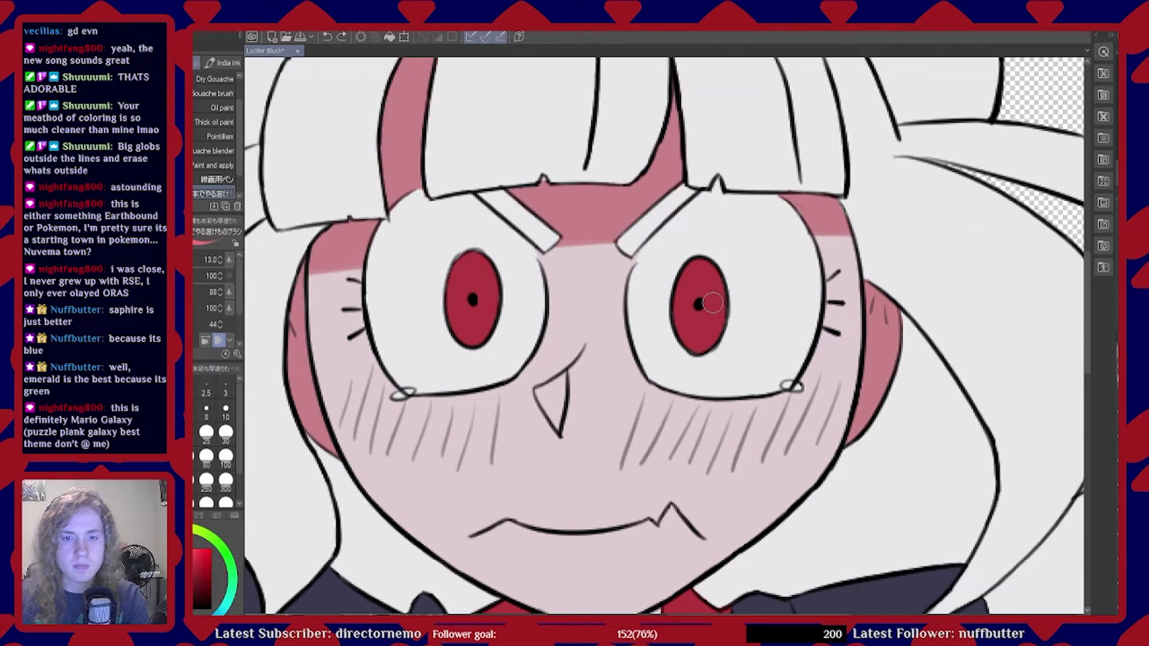
pyautogui.press('i')
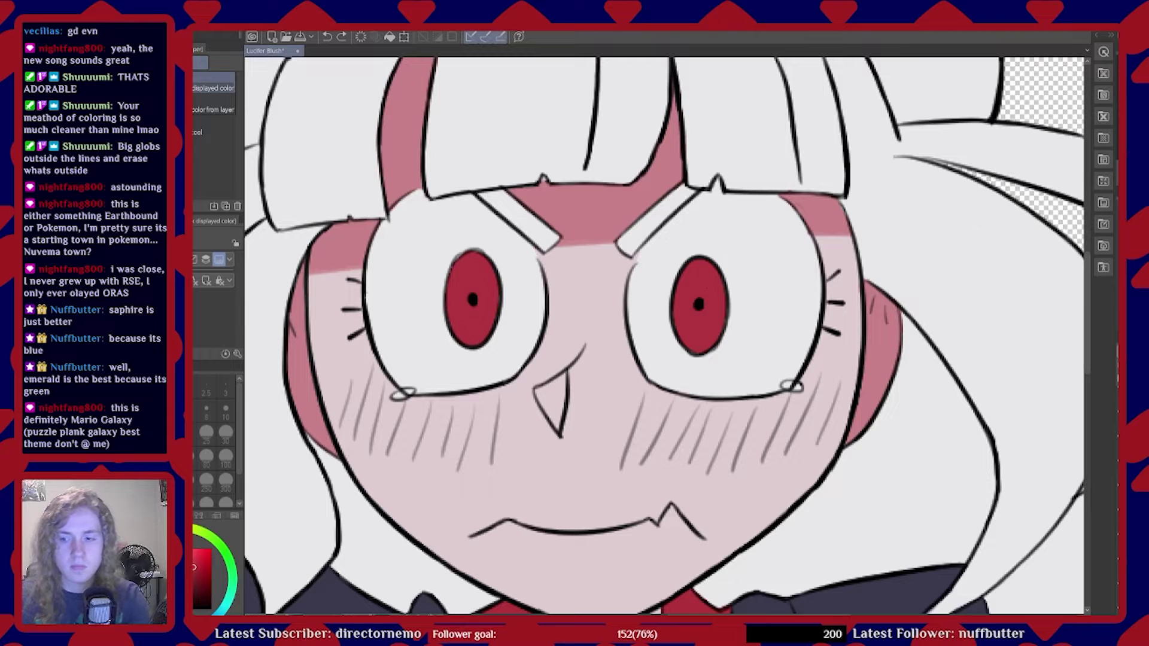
pyautogui.press('b')
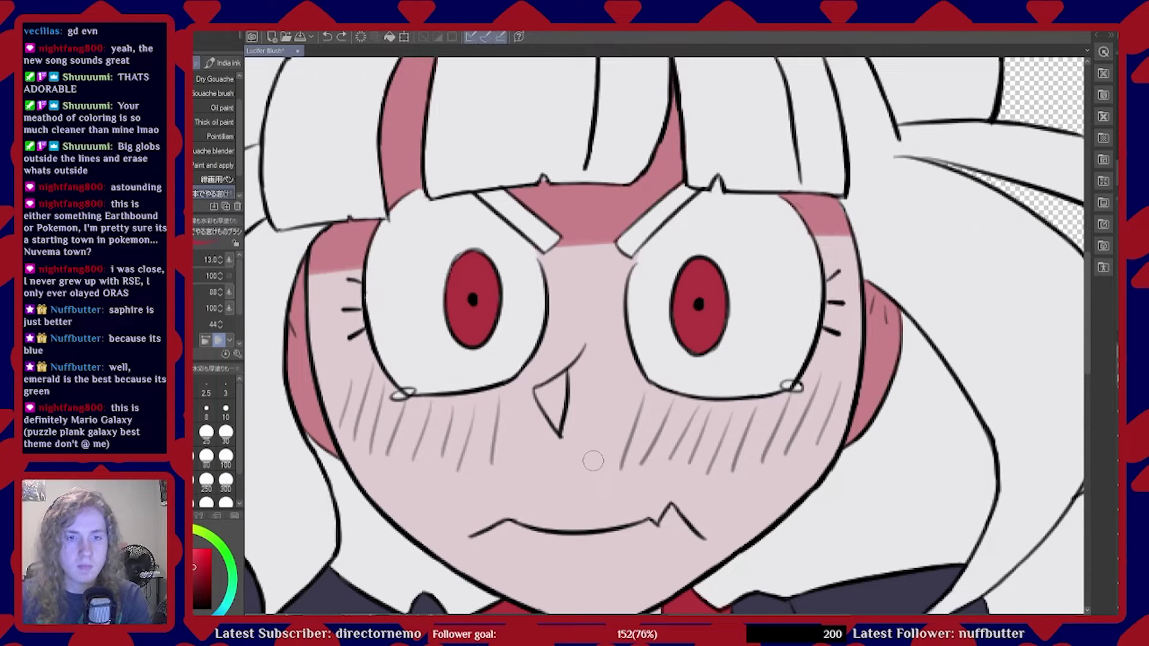
pyautogui.moveTo(588, 279); pyautogui.dragTo(595, 315)
pyautogui.hotkey('ctrl', 'z')
pyautogui.moveTo(588, 225); pyautogui.dragTo(594, 293)
pyautogui.hotkey('ctrl', 'z')
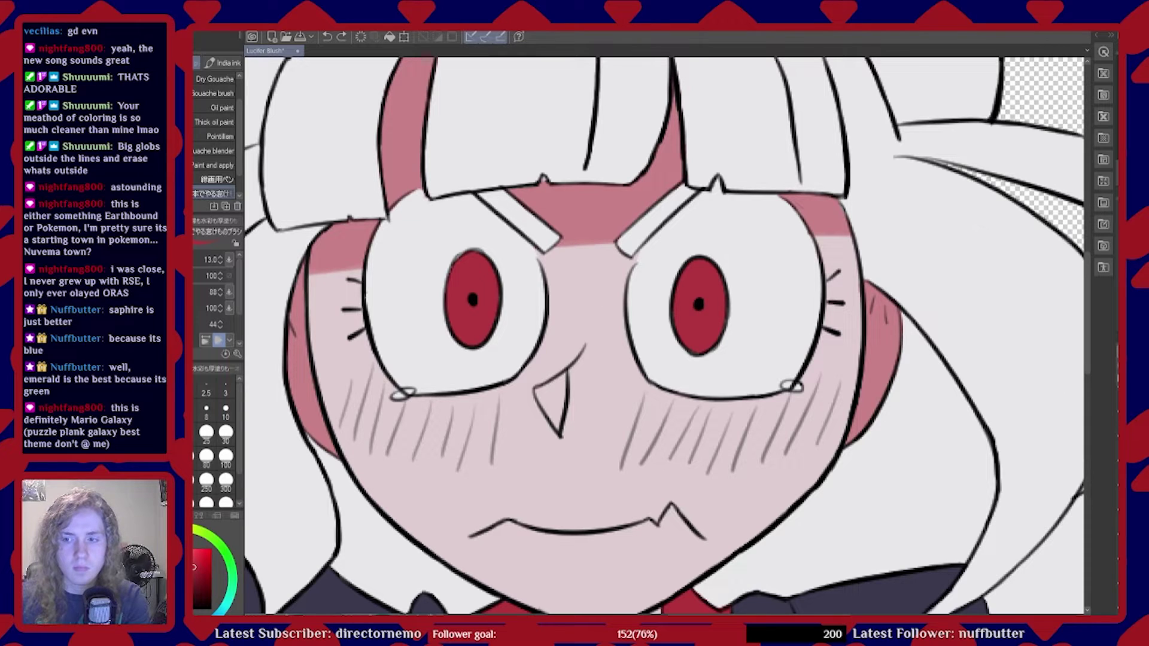
pyautogui.moveTo(569, 282)
pyautogui.mouseDown()
pyautogui.moveTo(595, 278)
pyautogui.moveTo(569, 284)
pyautogui.moveTo(605, 260)
pyautogui.moveTo(580, 262)
pyautogui.mouseUp()
pyautogui.hotkey('ctrl', 'z')
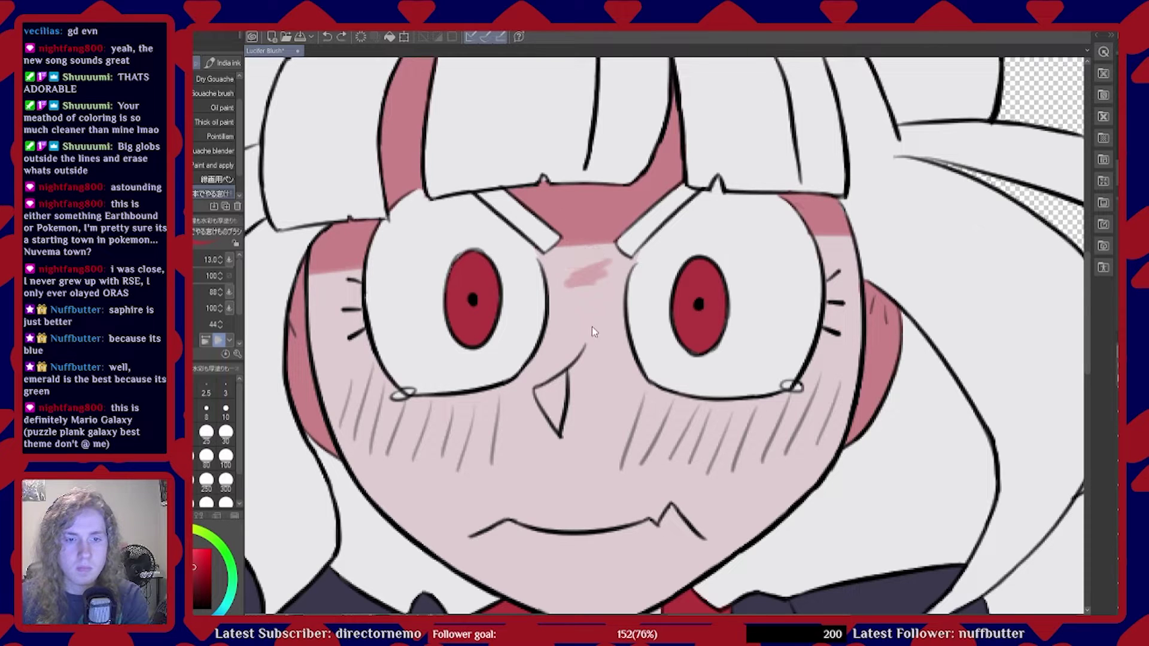
pyautogui.hotkey('ctrl', 'z')
# Try muted pink test strokes on the cheek beside the fang and again between the eyes
pyautogui.moveTo(720, 468); pyautogui.dragTo(706, 533)
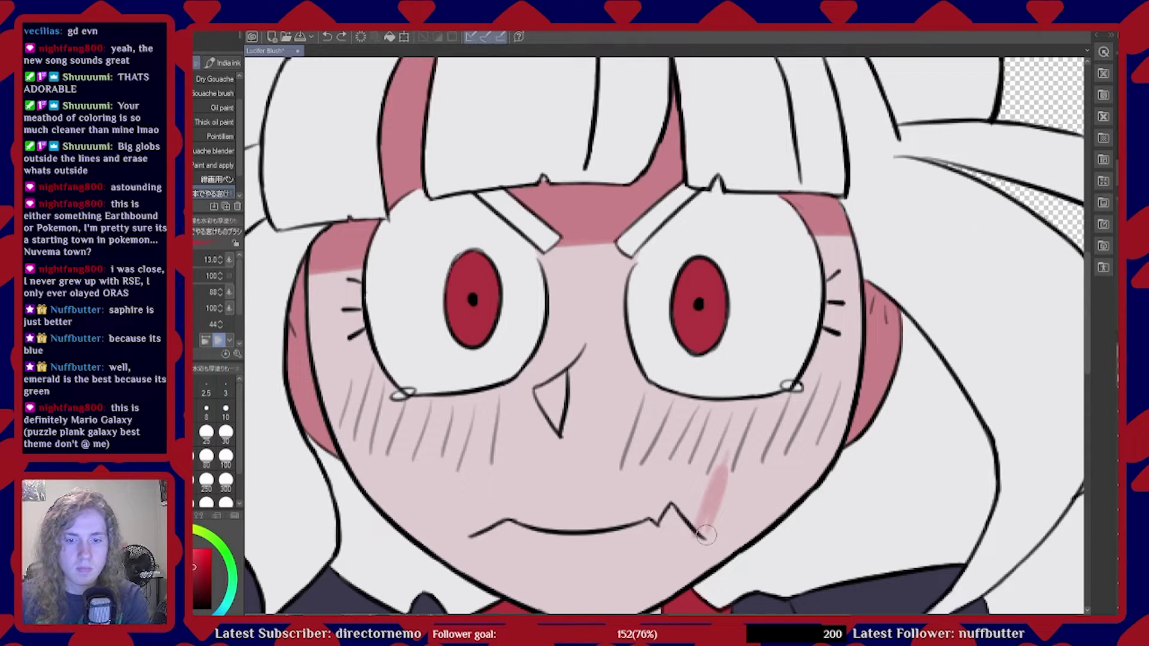
pyautogui.hotkey('ctrl', 'z')
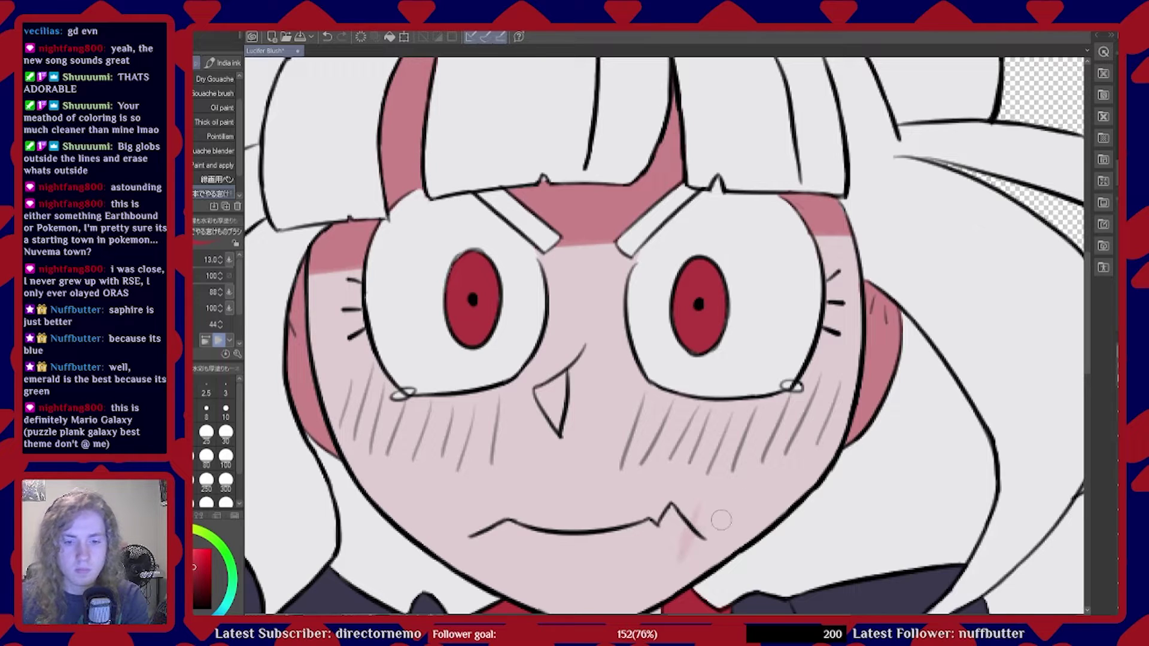
pyautogui.hotkey('ctrl', 'z')
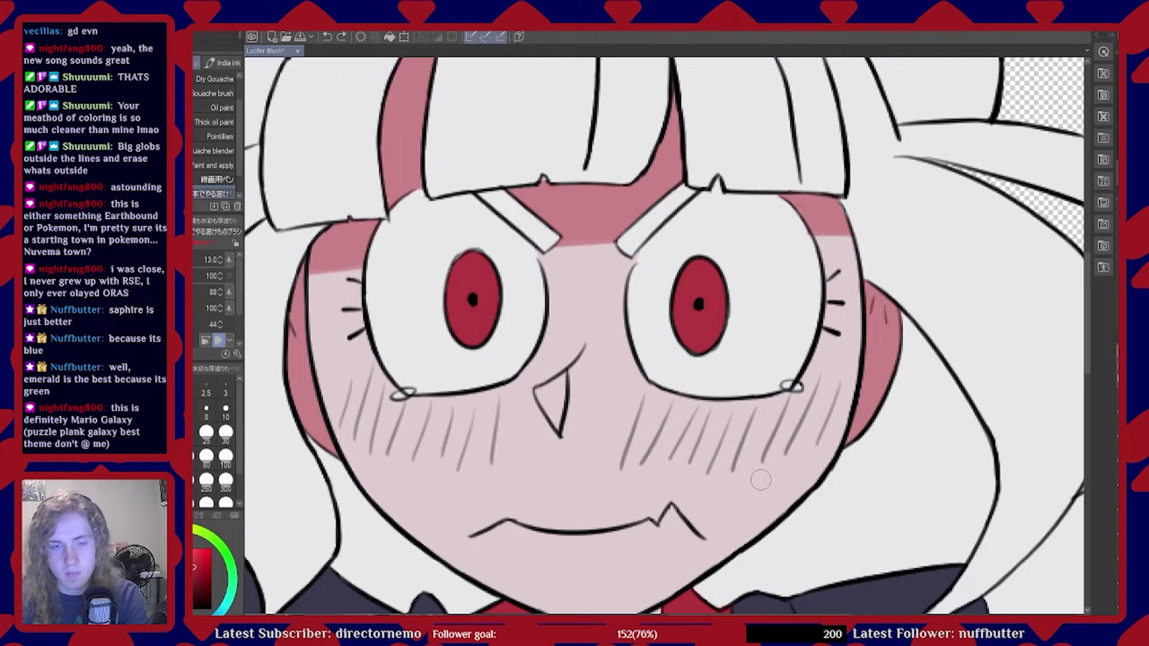
pyautogui.hotkey('ctrl', 'z')
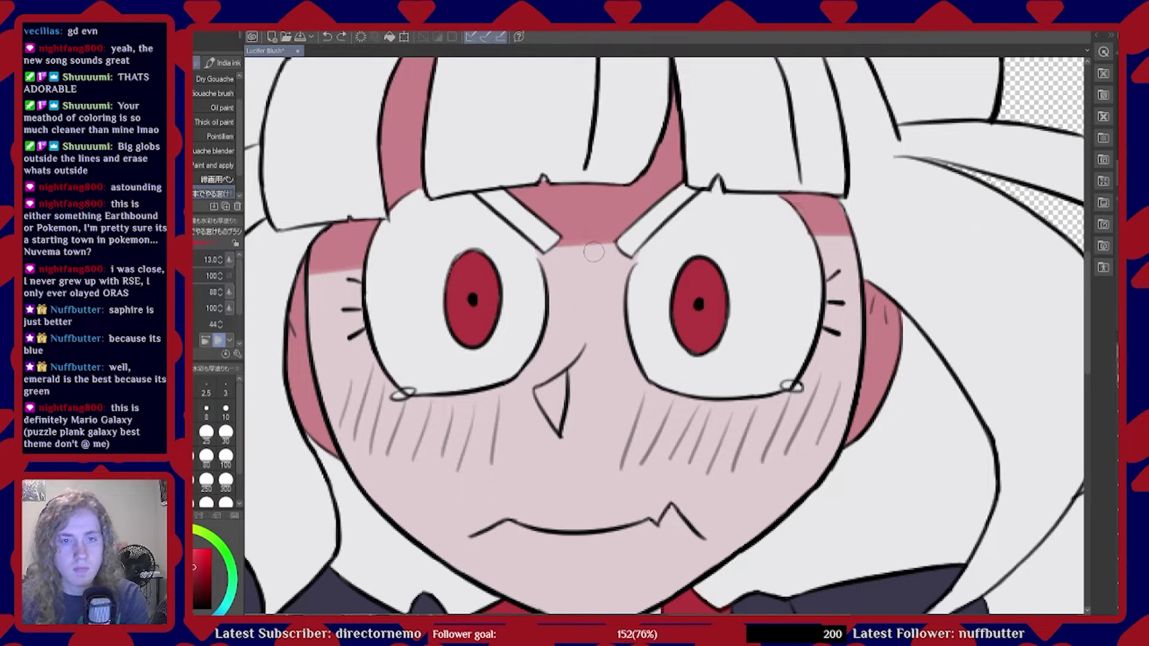
pyautogui.hotkey('ctrl', 'z')
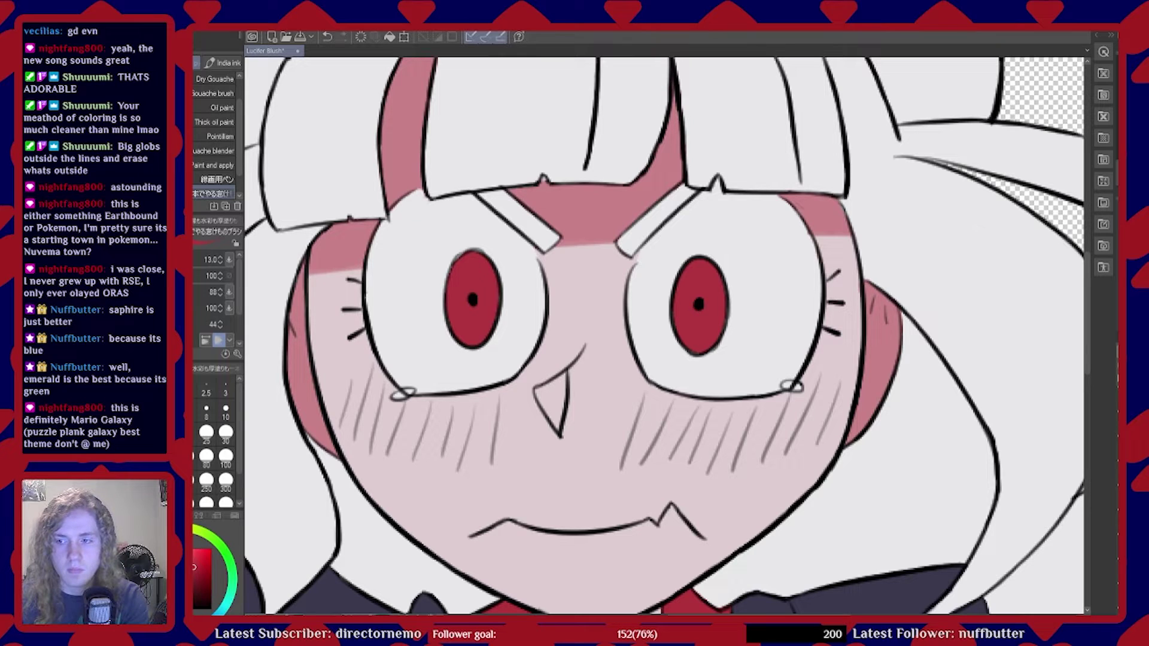
pyautogui.moveTo(591, 281)
pyautogui.mouseDown()
pyautogui.moveTo(592, 268)
pyautogui.moveTo(572, 266)
pyautogui.moveTo(579, 254)
pyautogui.mouseUp()
pyautogui.hotkey('ctrl', 'z')
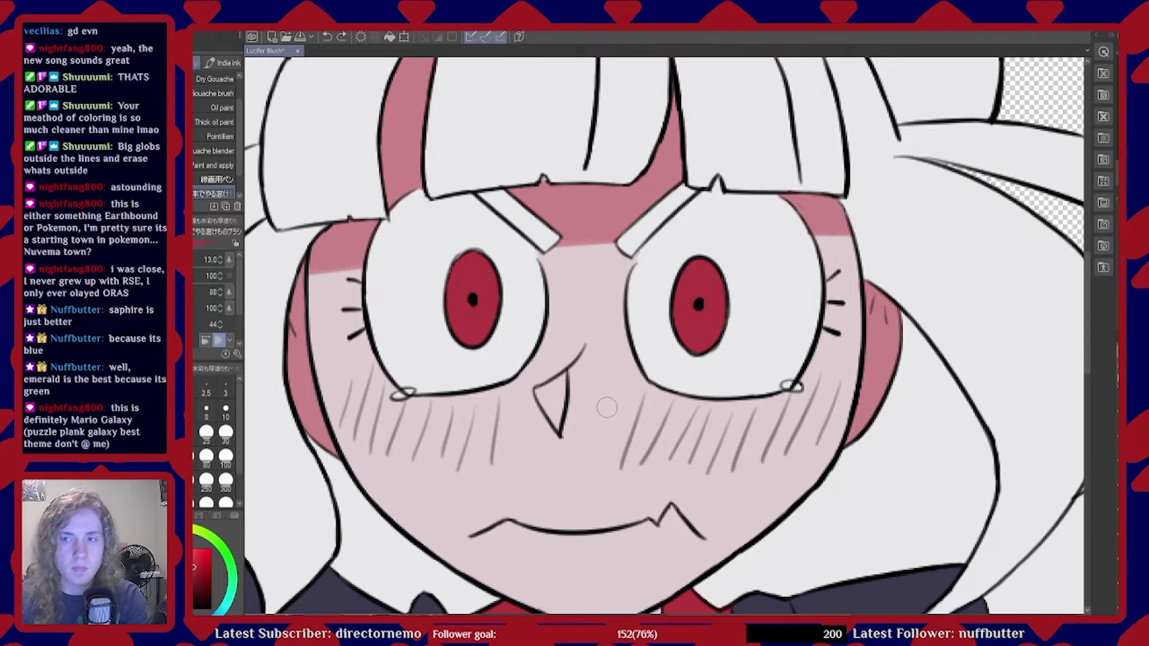
# Paint a soft muted pink shadow between the left ear and left eye, below the red temple shadow
pyautogui.scroll(-3, 699, 461)
pyautogui.scroll(6, 491, 389)
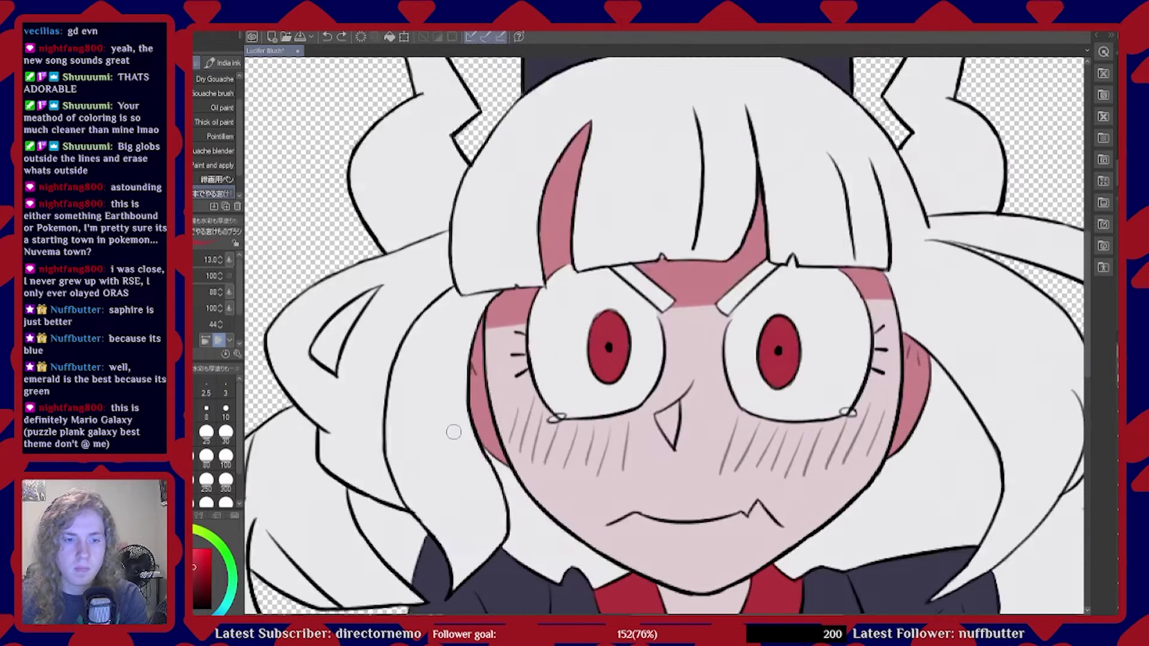
pyautogui.scroll(2, 502, 359)
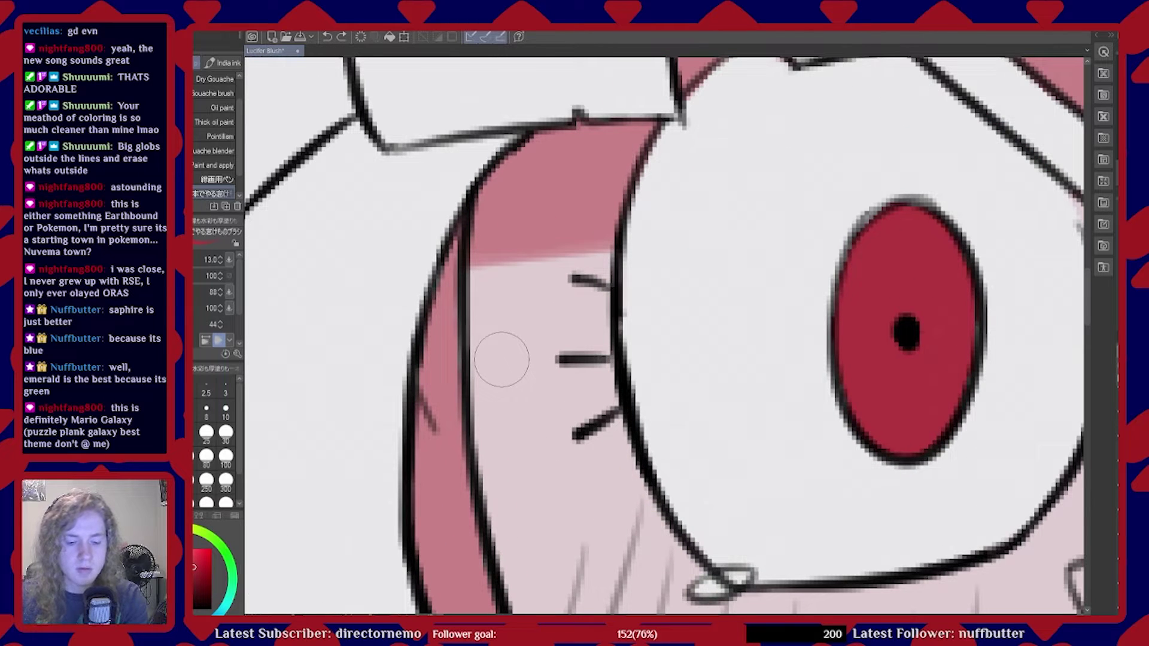
pyautogui.moveTo(582, 278)
pyautogui.mouseDown()
pyautogui.moveTo(496, 280)
pyautogui.moveTo(485, 292)
pyautogui.moveTo(492, 341)
pyautogui.moveTo(499, 292)
pyautogui.moveTo(556, 276)
pyautogui.moveTo(573, 291)
pyautogui.moveTo(580, 269)
pyautogui.moveTo(626, 334)
pyautogui.moveTo(595, 360)
pyautogui.moveTo(603, 314)
pyautogui.moveTo(601, 337)
pyautogui.moveTo(576, 332)
pyautogui.moveTo(576, 399)
pyautogui.moveTo(536, 325)
pyautogui.moveTo(524, 371)
pyautogui.moveTo(514, 346)
pyautogui.moveTo(498, 346)
pyautogui.moveTo(492, 411)
pyautogui.moveTo(491, 375)
pyautogui.moveTo(505, 436)
pyautogui.moveTo(489, 416)
pyautogui.moveTo(514, 497)
pyautogui.moveTo(517, 448)
pyautogui.moveTo(528, 486)
pyautogui.moveTo(549, 458)
pyautogui.moveTo(583, 483)
pyautogui.moveTo(579, 423)
pyautogui.moveTo(603, 485)
pyautogui.moveTo(586, 422)
pyautogui.moveTo(623, 484)
pyautogui.moveTo(608, 456)
pyautogui.moveTo(634, 477)
pyautogui.moveTo(613, 471)
pyautogui.moveTo(607, 516)
pyautogui.moveTo(553, 468)
pyautogui.moveTo(526, 469)
pyautogui.moveTo(508, 524)
pyautogui.mouseUp()
pyautogui.scroll(-4, 428, 395)
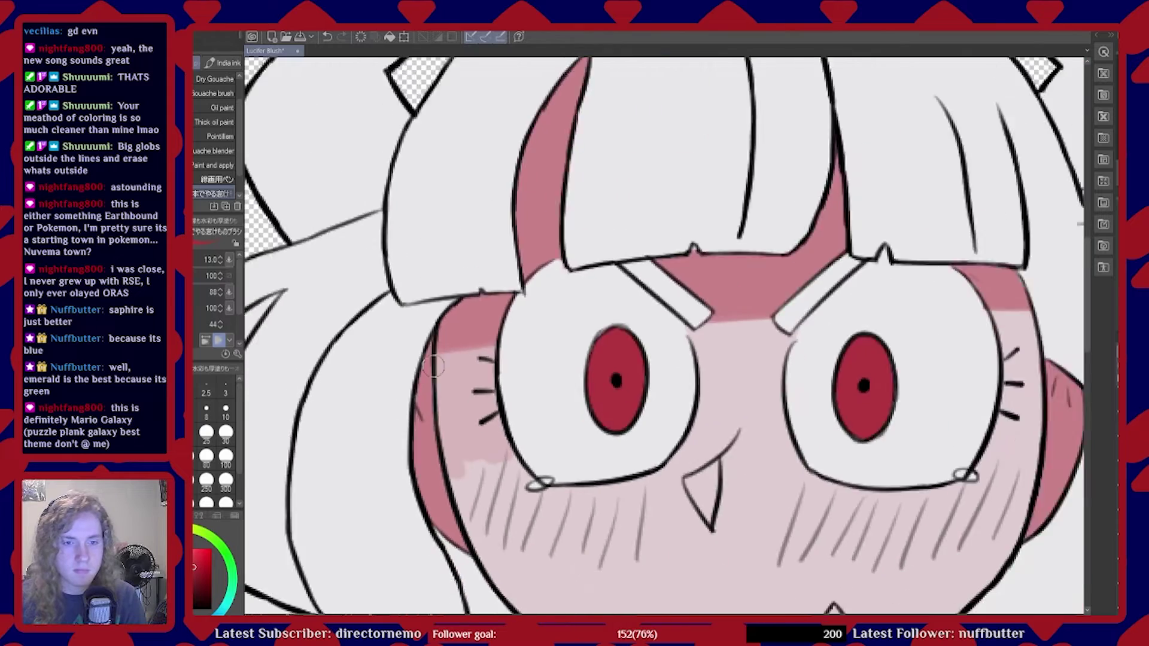
# Extend the soft pink shadow down the outer left cheek and along the underside of the left eye to the nose
pyautogui.scroll(-4, 434, 366)
pyautogui.scroll(6, 457, 417)
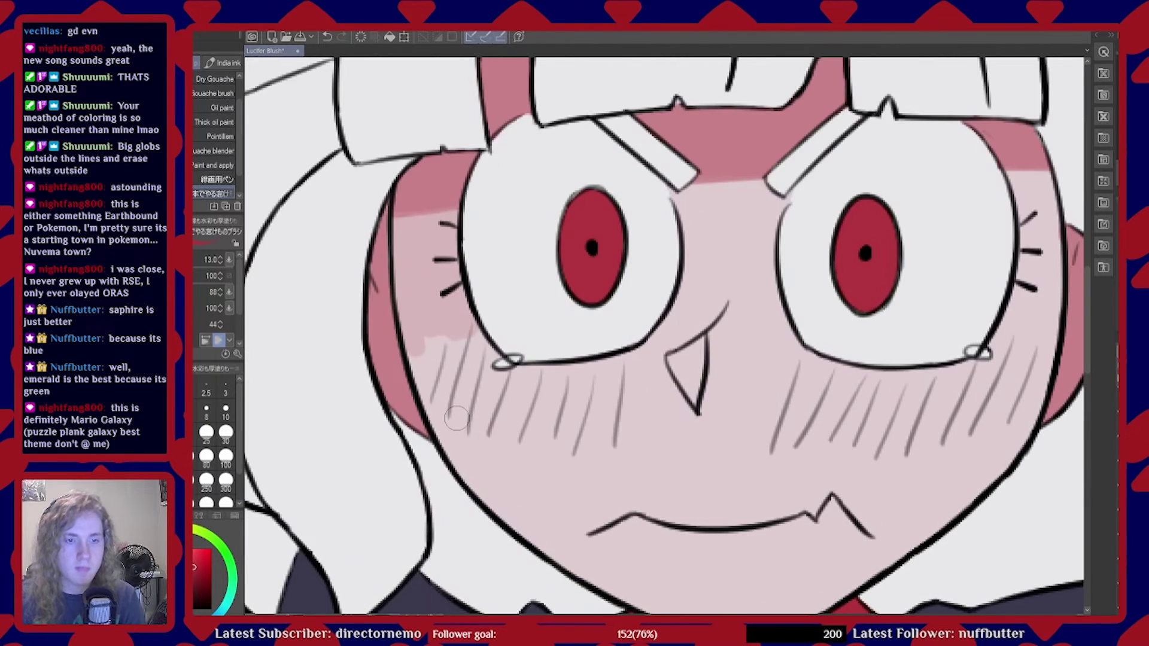
pyautogui.moveTo(444, 362)
pyautogui.mouseDown()
pyautogui.moveTo(415, 331)
pyautogui.moveTo(433, 381)
pyautogui.moveTo(418, 355)
pyautogui.moveTo(418, 369)
pyautogui.moveTo(426, 363)
pyautogui.moveTo(451, 398)
pyautogui.moveTo(448, 359)
pyautogui.moveTo(469, 370)
pyautogui.moveTo(465, 343)
pyautogui.moveTo(482, 366)
pyautogui.moveTo(476, 335)
pyautogui.moveTo(509, 386)
pyautogui.moveTo(497, 376)
pyautogui.moveTo(488, 389)
pyautogui.moveTo(464, 384)
pyautogui.moveTo(467, 406)
pyautogui.moveTo(440, 380)
pyautogui.moveTo(425, 385)
pyautogui.moveTo(466, 471)
pyautogui.moveTo(459, 407)
pyautogui.moveTo(477, 447)
pyautogui.moveTo(468, 406)
pyautogui.moveTo(477, 435)
pyautogui.mouseUp()
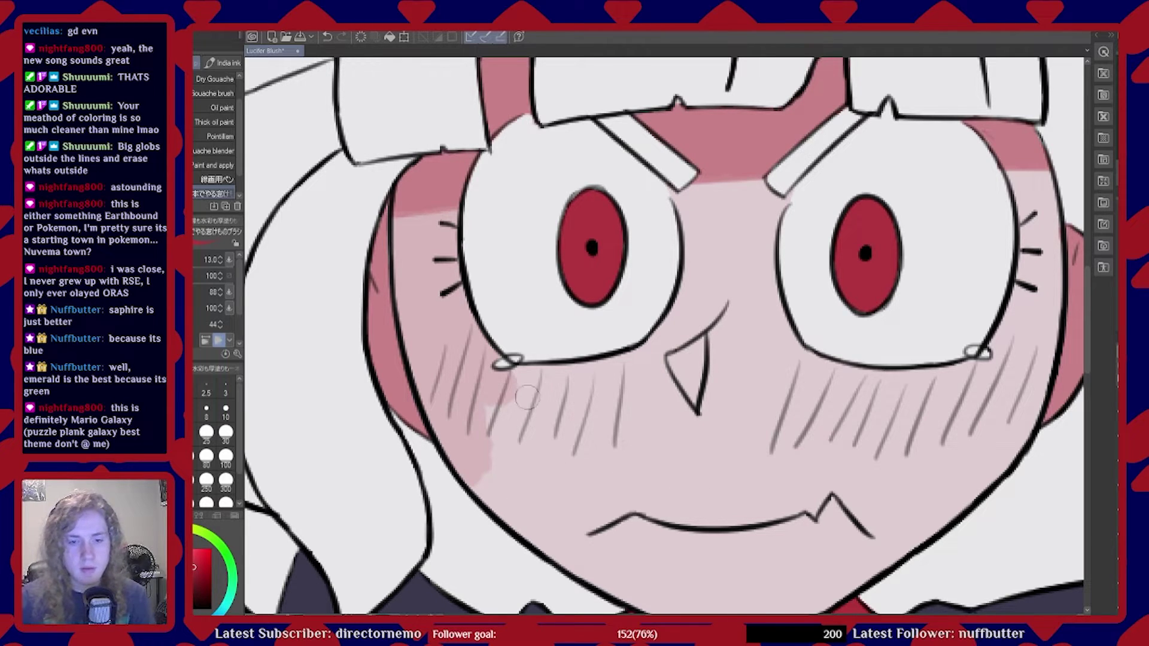
pyautogui.moveTo(522, 401)
pyautogui.mouseDown()
pyautogui.moveTo(563, 367)
pyautogui.moveTo(589, 377)
pyautogui.moveTo(580, 374)
pyautogui.moveTo(666, 328)
pyautogui.mouseUp()
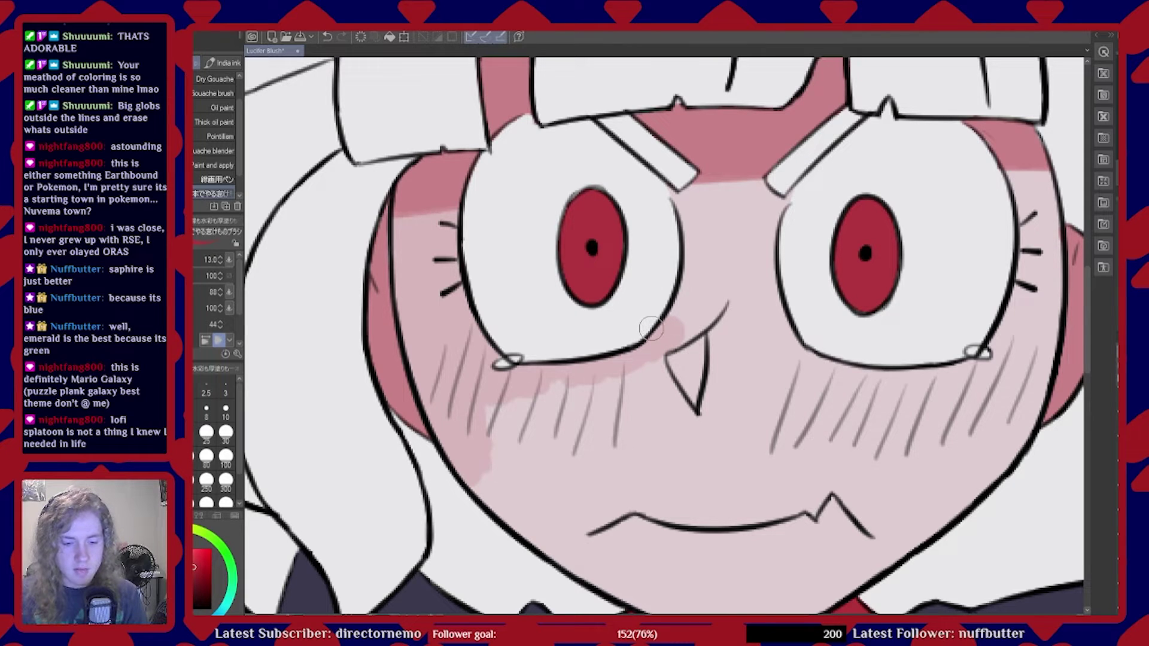
# Fill the skin between the eyes with the soft pink shadow, from beneath the eyebrows down to the nose
pyautogui.moveTo(687, 295)
pyautogui.mouseDown()
pyautogui.moveTo(685, 311)
pyautogui.moveTo(680, 199)
pyautogui.mouseUp()
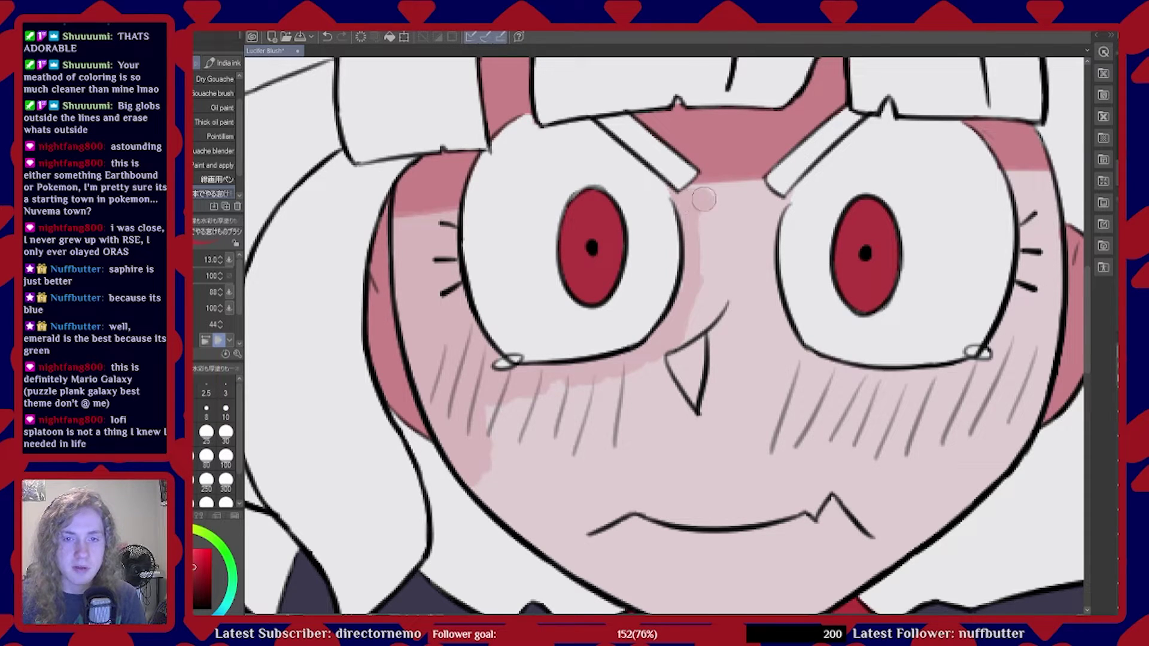
pyautogui.moveTo(709, 195); pyautogui.dragTo(756, 192)
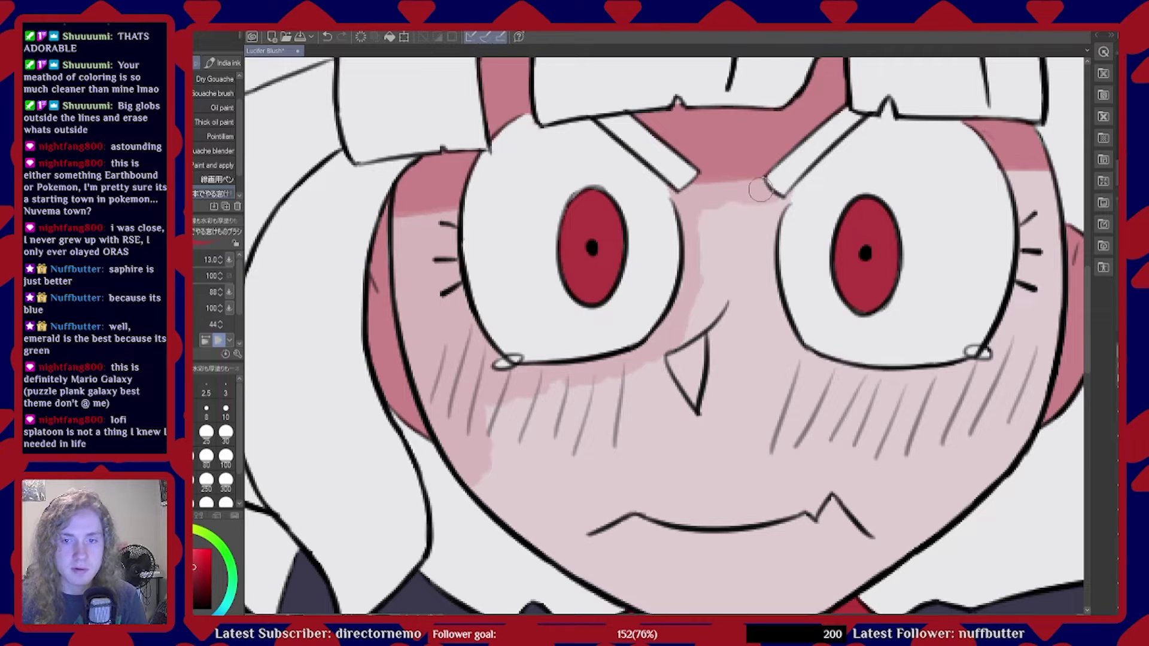
pyautogui.moveTo(781, 191)
pyautogui.mouseDown()
pyautogui.moveTo(768, 223)
pyautogui.moveTo(769, 210)
pyautogui.moveTo(749, 223)
pyautogui.moveTo(732, 219)
pyautogui.moveTo(738, 212)
pyautogui.moveTo(711, 217)
pyautogui.moveTo(698, 245)
pyautogui.moveTo(712, 279)
pyautogui.moveTo(724, 236)
pyautogui.moveTo(727, 273)
pyautogui.moveTo(762, 216)
pyautogui.moveTo(774, 296)
pyautogui.moveTo(767, 274)
pyautogui.moveTo(752, 285)
pyautogui.moveTo(734, 261)
pyautogui.moveTo(737, 278)
pyautogui.moveTo(708, 288)
pyautogui.moveTo(753, 294)
pyautogui.moveTo(687, 315)
pyautogui.moveTo(723, 308)
pyautogui.moveTo(731, 292)
pyautogui.moveTo(669, 299)
pyautogui.moveTo(736, 295)
pyautogui.moveTo(712, 316)
pyautogui.moveTo(740, 324)
pyautogui.moveTo(759, 303)
pyautogui.moveTo(698, 322)
pyautogui.moveTo(712, 338)
pyautogui.moveTo(774, 319)
pyautogui.moveTo(748, 332)
pyautogui.mouseUp()
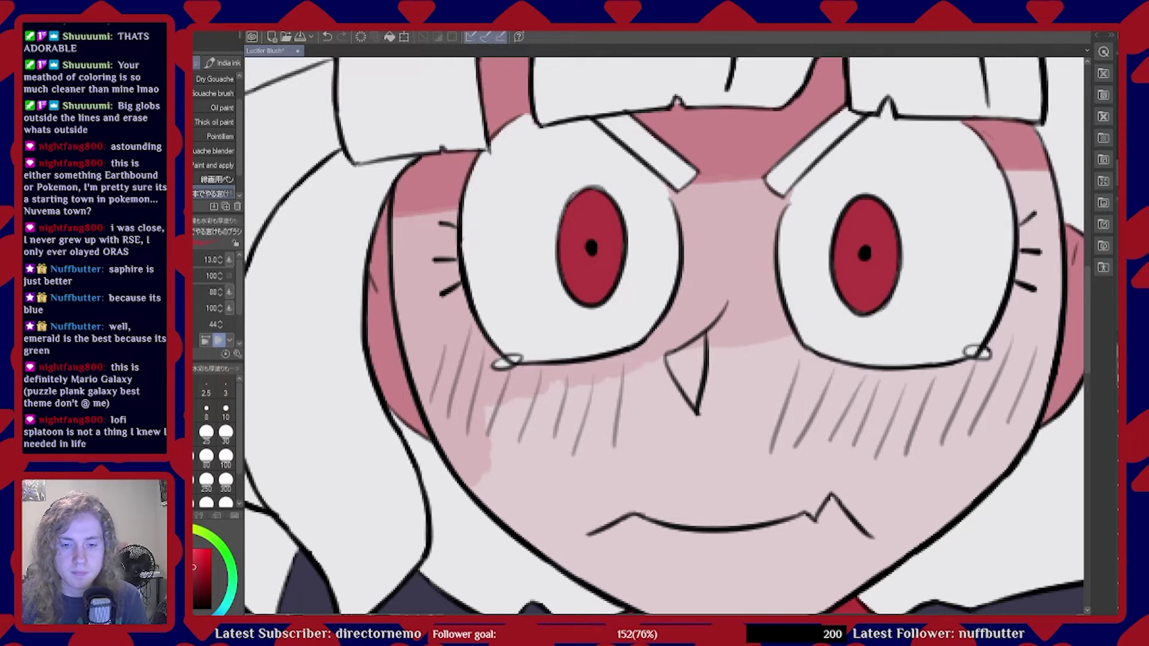
pyautogui.moveTo(688, 614); pyautogui.dragTo(733, 614)
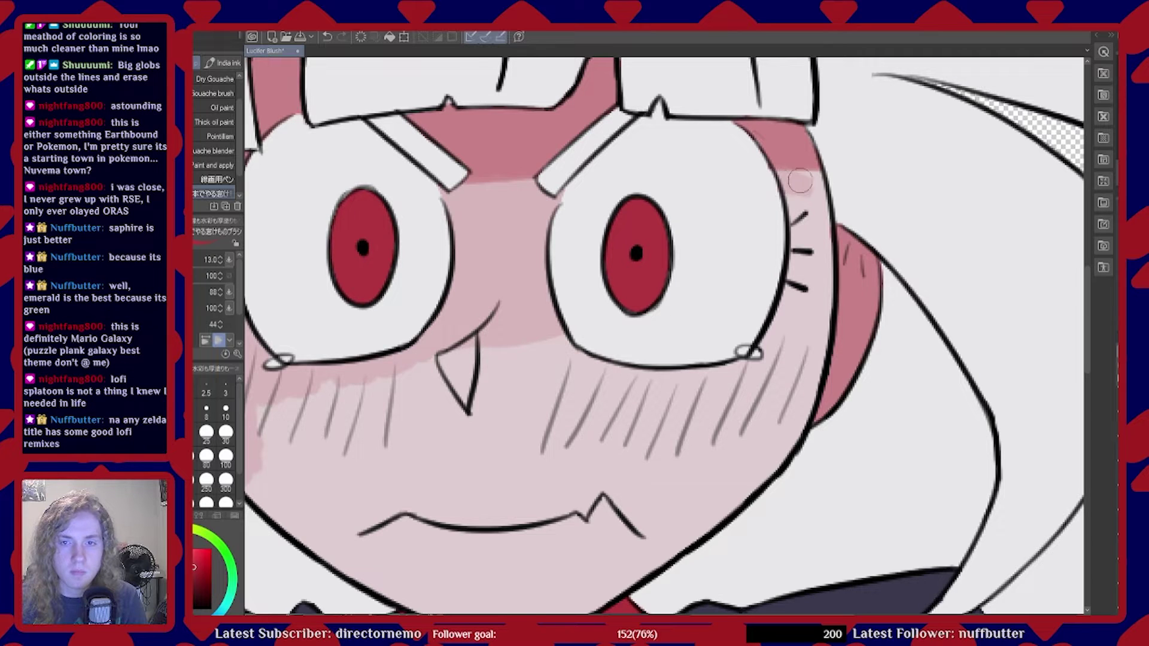
# Paint the soft pink shadow down the outer side of the right eye and along its underside to the nose
pyautogui.moveTo(814, 191)
pyautogui.mouseDown()
pyautogui.moveTo(817, 222)
pyautogui.moveTo(817, 197)
pyautogui.moveTo(793, 229)
pyautogui.moveTo(787, 359)
pyautogui.moveTo(789, 322)
pyautogui.moveTo(757, 364)
pyautogui.mouseUp()
pyautogui.moveTo(792, 299)
pyautogui.mouseDown()
pyautogui.moveTo(809, 254)
pyautogui.moveTo(810, 282)
pyautogui.moveTo(814, 235)
pyautogui.moveTo(817, 264)
pyautogui.moveTo(820, 231)
pyautogui.moveTo(820, 325)
pyautogui.mouseUp()
pyautogui.moveTo(811, 375)
pyautogui.mouseDown()
pyautogui.moveTo(815, 343)
pyautogui.moveTo(801, 407)
pyautogui.moveTo(803, 357)
pyautogui.mouseUp()
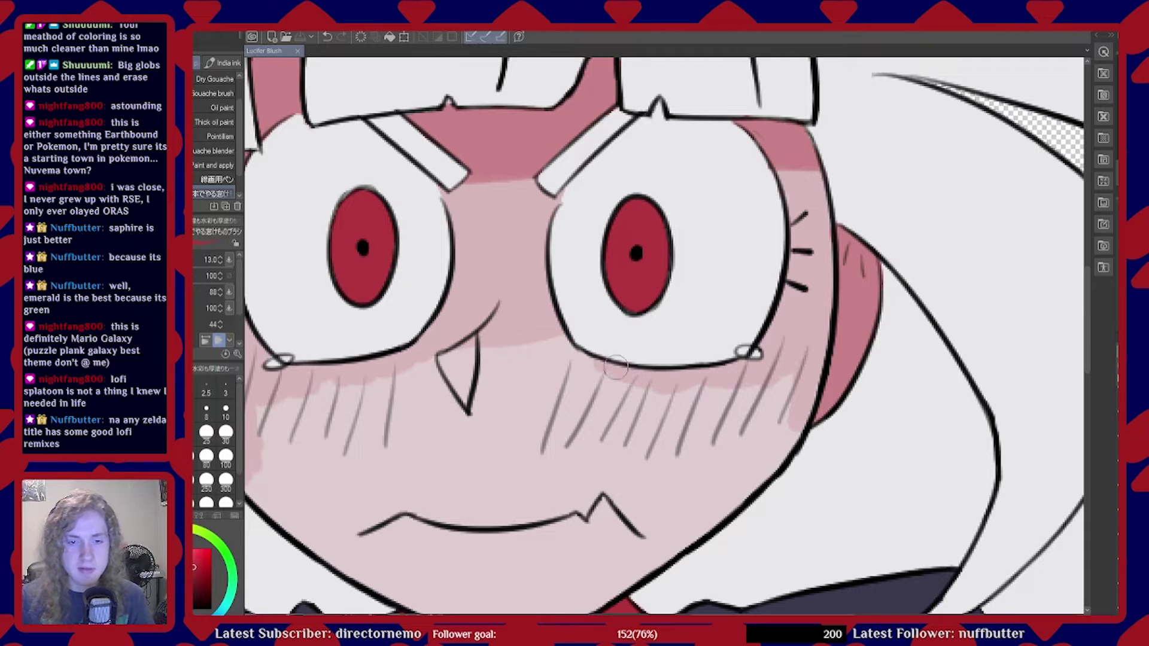
pyautogui.moveTo(537, 347); pyautogui.dragTo(310, 392)
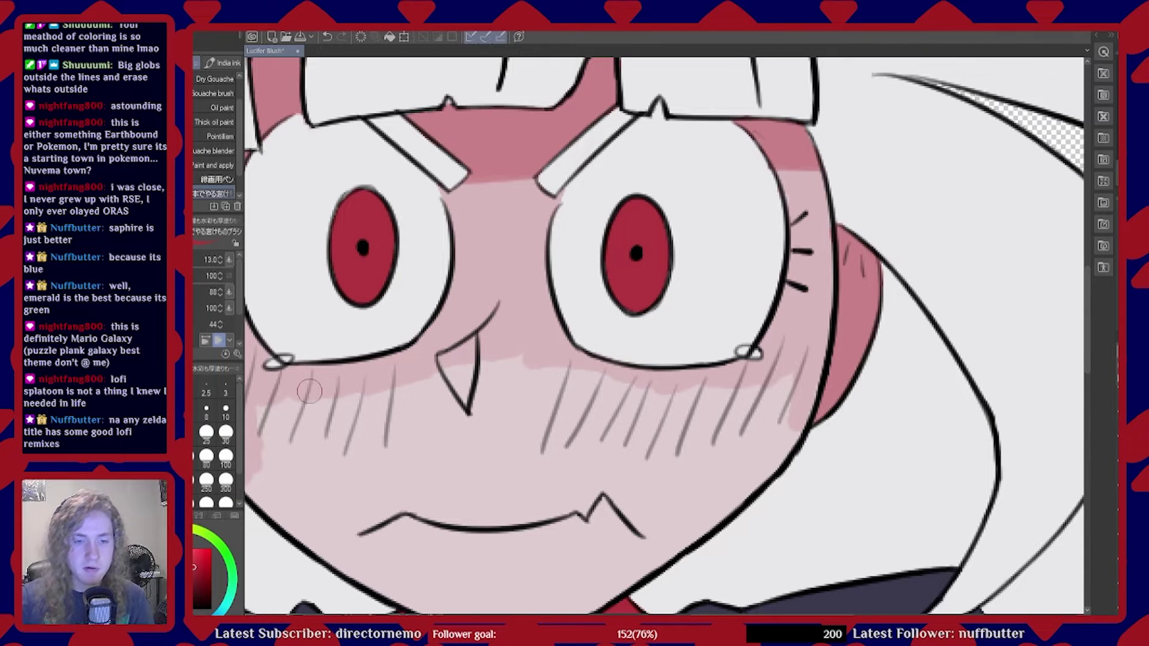
# Extend the soft pink shadow down over both cheeks and the nose, ending in an edge just above the mouth
pyautogui.scroll(-3, 591, 294)
pyautogui.scroll(3, 513, 427)
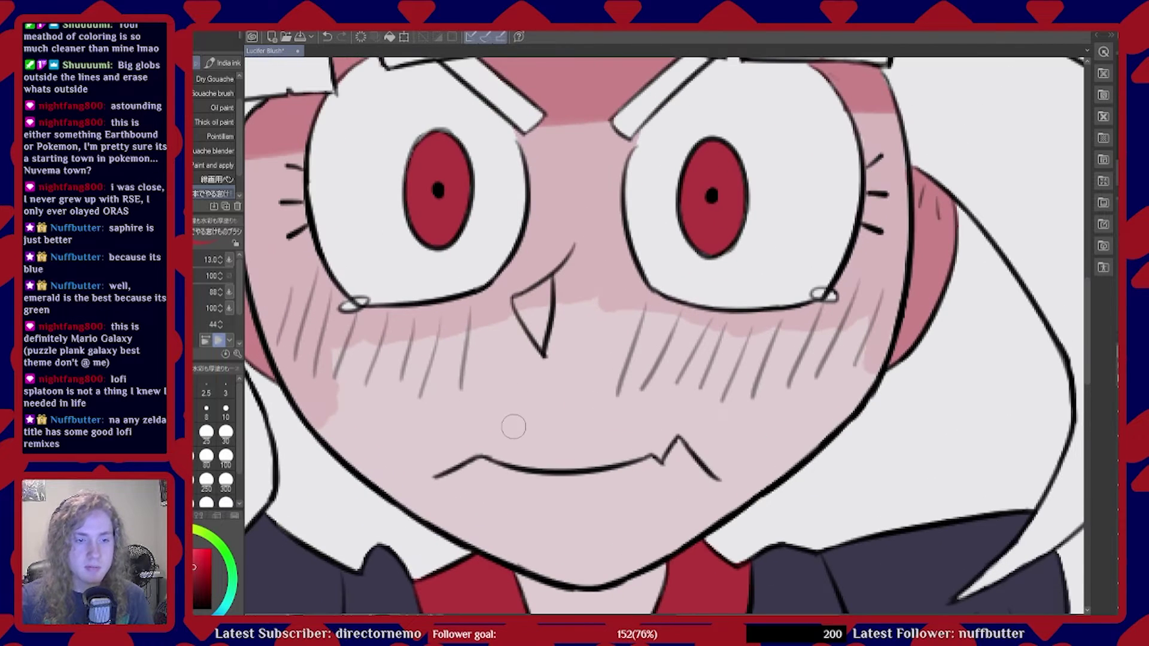
pyautogui.scroll(-3, 490, 453)
pyautogui.scroll(3, 510, 379)
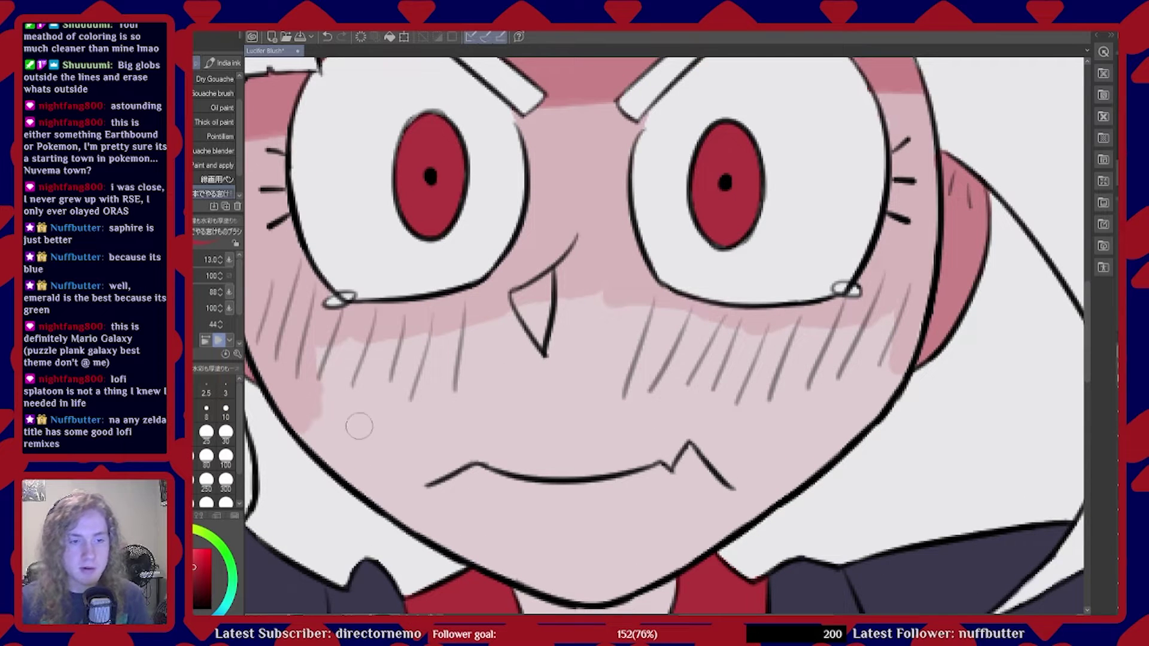
pyautogui.moveTo(304, 431)
pyautogui.mouseDown()
pyautogui.moveTo(620, 398)
pyautogui.moveTo(610, 393)
pyautogui.moveTo(923, 397)
pyautogui.moveTo(827, 388)
pyautogui.moveTo(891, 386)
pyautogui.moveTo(875, 372)
pyautogui.moveTo(827, 375)
pyautogui.moveTo(906, 351)
pyautogui.moveTo(808, 352)
pyautogui.moveTo(897, 330)
pyautogui.moveTo(869, 324)
pyautogui.moveTo(736, 339)
pyautogui.moveTo(799, 328)
pyautogui.moveTo(659, 332)
pyautogui.moveTo(674, 338)
pyautogui.moveTo(678, 323)
pyautogui.moveTo(607, 326)
pyautogui.moveTo(611, 337)
pyautogui.moveTo(643, 311)
pyautogui.moveTo(537, 319)
pyautogui.moveTo(614, 284)
pyautogui.mouseUp()
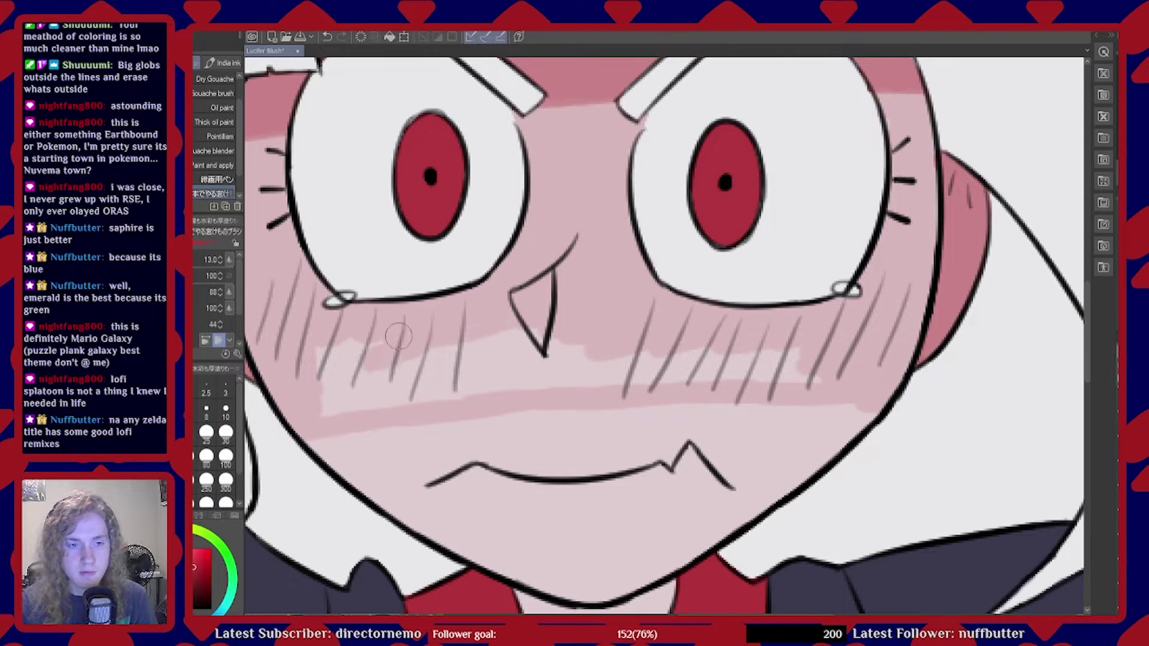
pyautogui.moveTo(349, 374)
pyautogui.mouseDown()
pyautogui.moveTo(360, 397)
pyautogui.moveTo(328, 406)
pyautogui.moveTo(560, 382)
pyautogui.moveTo(536, 382)
pyautogui.moveTo(819, 376)
pyautogui.moveTo(765, 364)
pyautogui.moveTo(791, 350)
pyautogui.moveTo(614, 369)
pyautogui.moveTo(579, 364)
pyautogui.moveTo(586, 355)
pyautogui.moveTo(556, 373)
pyautogui.moveTo(619, 352)
pyautogui.moveTo(551, 373)
pyautogui.moveTo(523, 363)
pyautogui.moveTo(587, 343)
pyautogui.moveTo(495, 379)
pyautogui.moveTo(553, 346)
pyautogui.moveTo(503, 345)
pyautogui.moveTo(468, 364)
pyautogui.moveTo(506, 339)
pyautogui.moveTo(365, 383)
pyautogui.mouseUp()
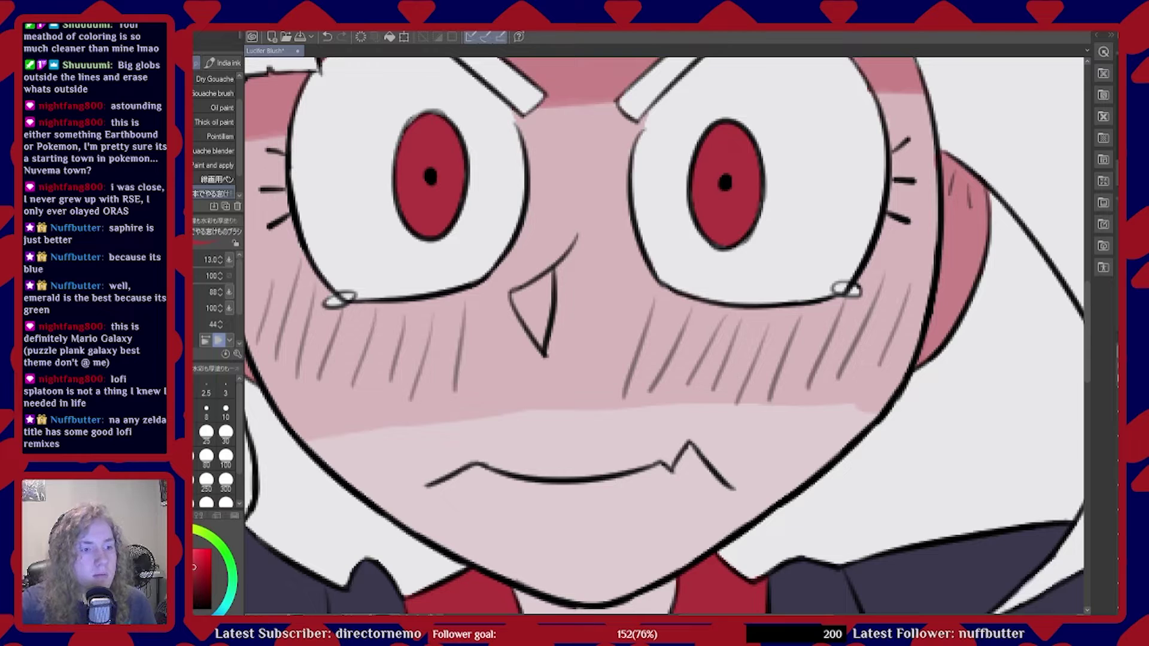
# Try softening the lower edge of the pink shadow above the mouth with the Blend tool, and undo it
pyautogui.press('j')
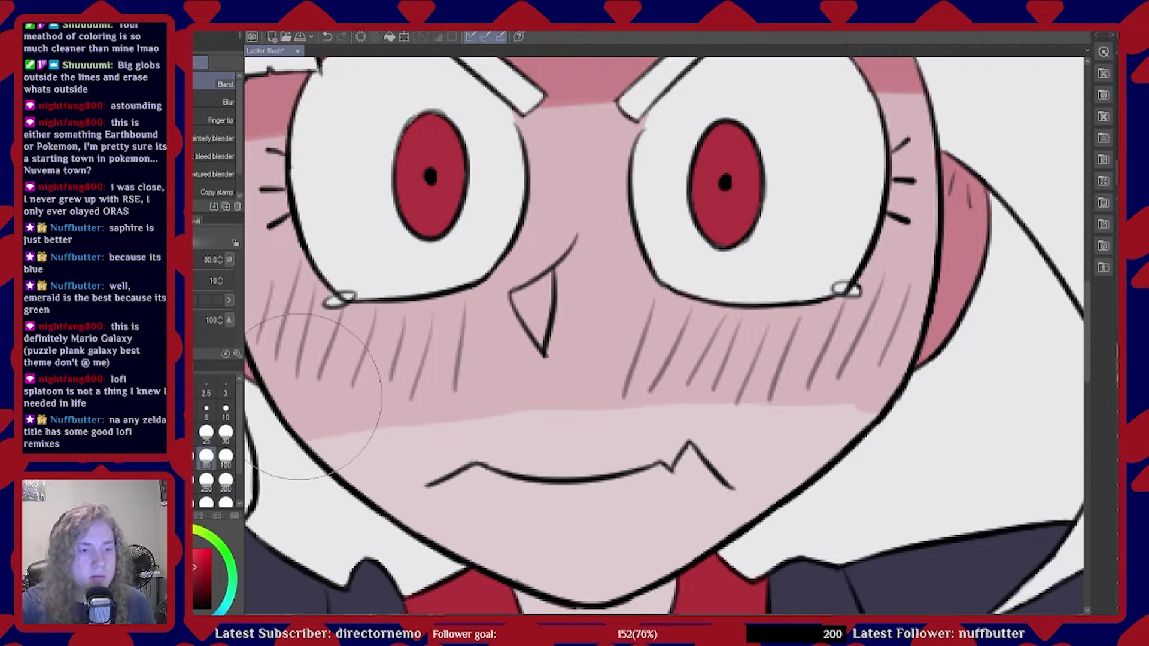
pyautogui.moveTo(464, 571)
pyautogui.mouseDown()
pyautogui.moveTo(336, 422)
pyautogui.moveTo(396, 469)
pyautogui.moveTo(392, 407)
pyautogui.moveTo(444, 465)
pyautogui.moveTo(499, 415)
pyautogui.moveTo(539, 443)
pyautogui.moveTo(666, 446)
pyautogui.moveTo(748, 441)
pyautogui.moveTo(822, 407)
pyautogui.moveTo(773, 409)
pyautogui.moveTo(636, 492)
pyautogui.moveTo(639, 471)
pyautogui.moveTo(729, 402)
pyautogui.moveTo(862, 383)
pyautogui.moveTo(861, 439)
pyautogui.mouseUp()
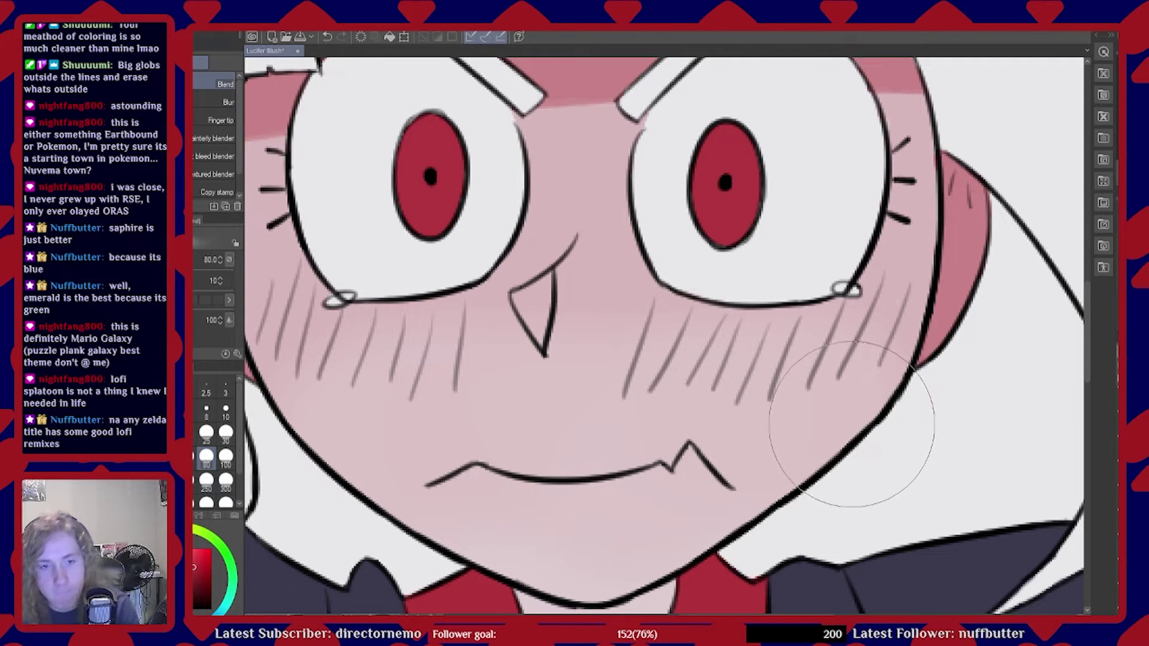
pyautogui.hotkey('ctrl', 'z')
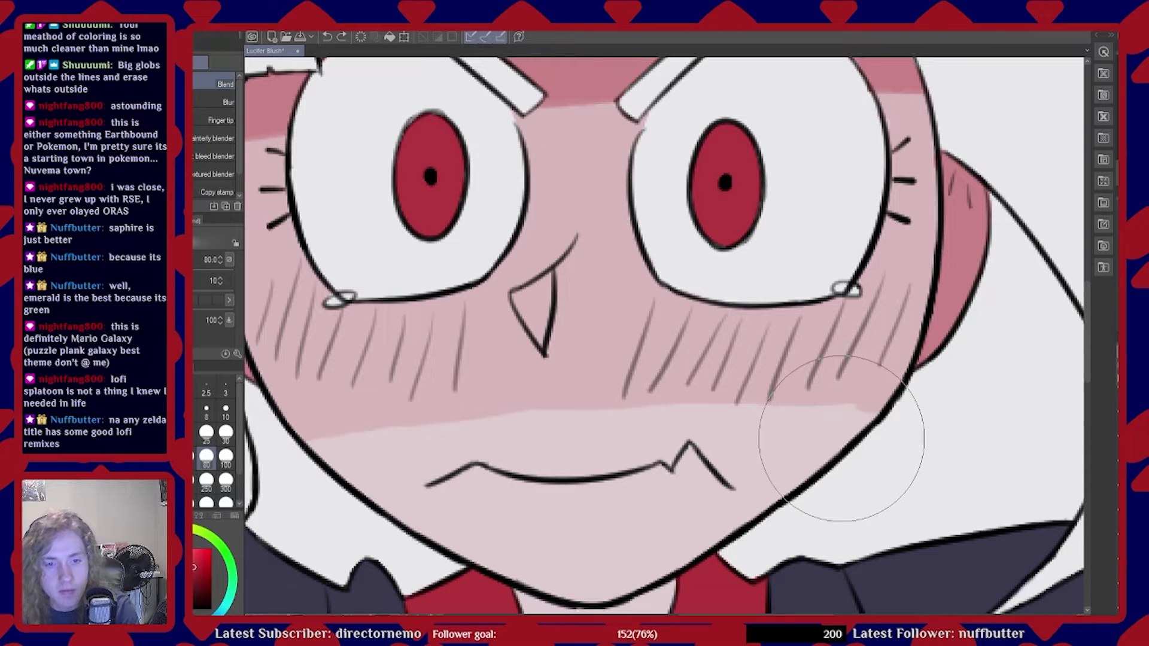
pyautogui.moveTo(601, 117); pyautogui.dragTo(582, 113)
pyautogui.hotkey('ctrl', 'z')
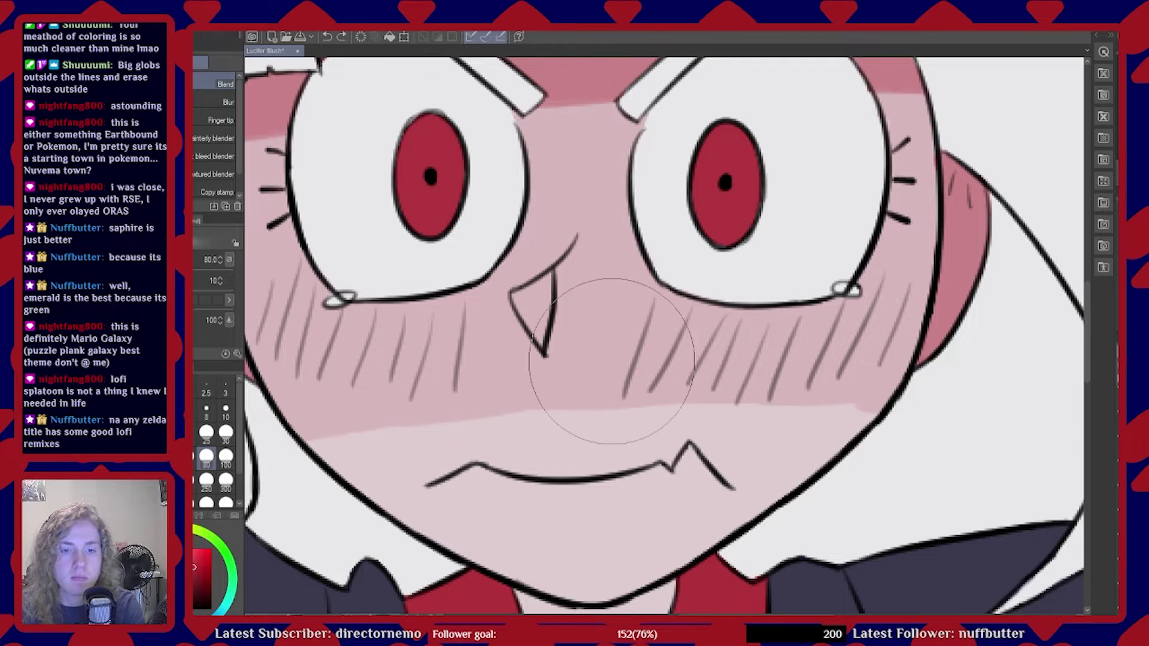
# Try the Blend tool again over the whole pink shadow, across the cheeks and between the eyes, and undo it
pyautogui.moveTo(334, 414)
pyautogui.mouseDown()
pyautogui.moveTo(379, 465)
pyautogui.moveTo(389, 434)
pyautogui.moveTo(419, 420)
pyautogui.moveTo(657, 391)
pyautogui.moveTo(698, 437)
pyautogui.moveTo(775, 448)
pyautogui.moveTo(857, 389)
pyautogui.moveTo(605, 533)
pyautogui.moveTo(430, 437)
pyautogui.moveTo(306, 351)
pyautogui.moveTo(290, 281)
pyautogui.moveTo(411, 281)
pyautogui.moveTo(648, 246)
pyautogui.moveTo(863, 265)
pyautogui.moveTo(907, 293)
pyautogui.mouseUp()
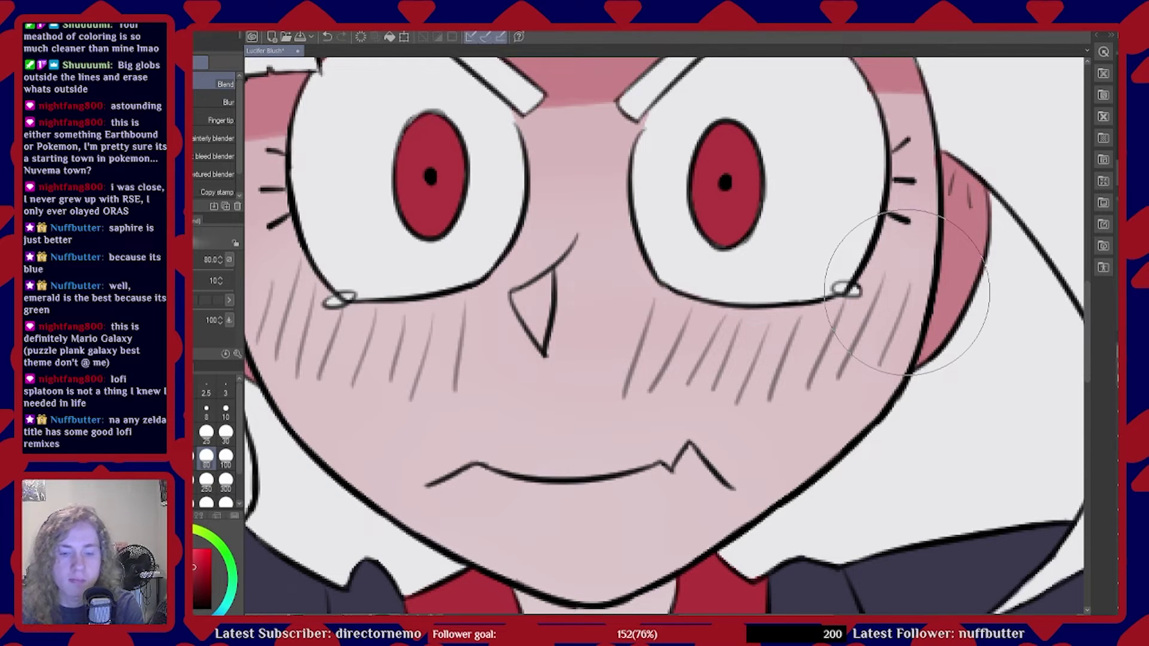
pyautogui.scroll(-8, 907, 293)
pyautogui.scroll(1, 554, 370)
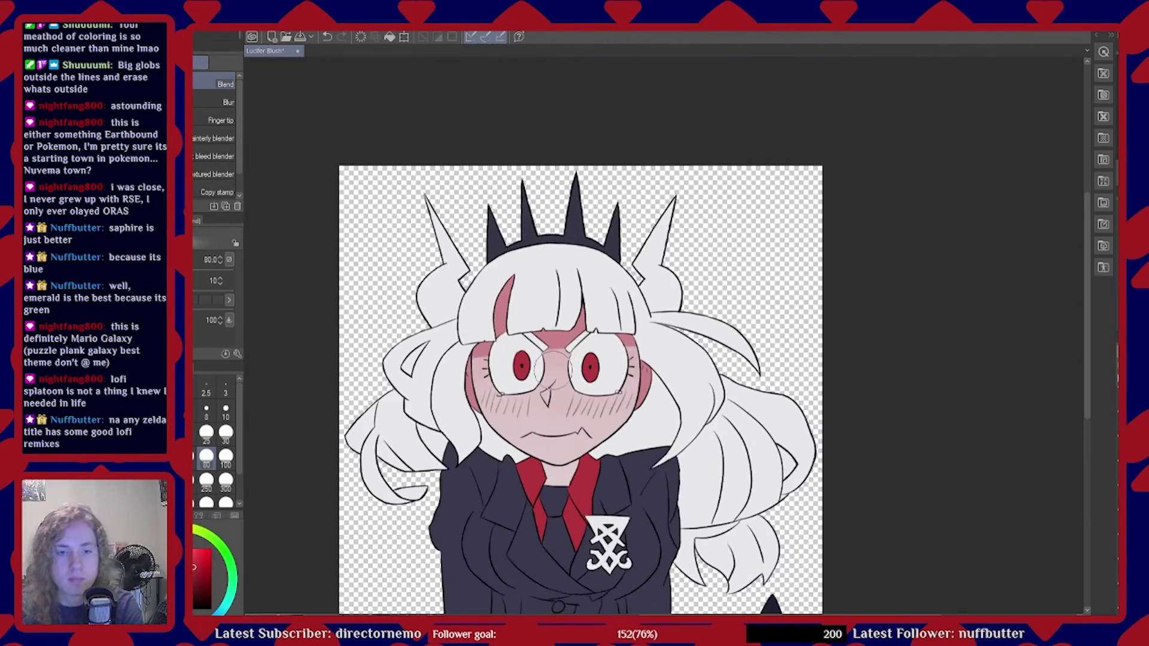
pyautogui.scroll(6, 550, 365)
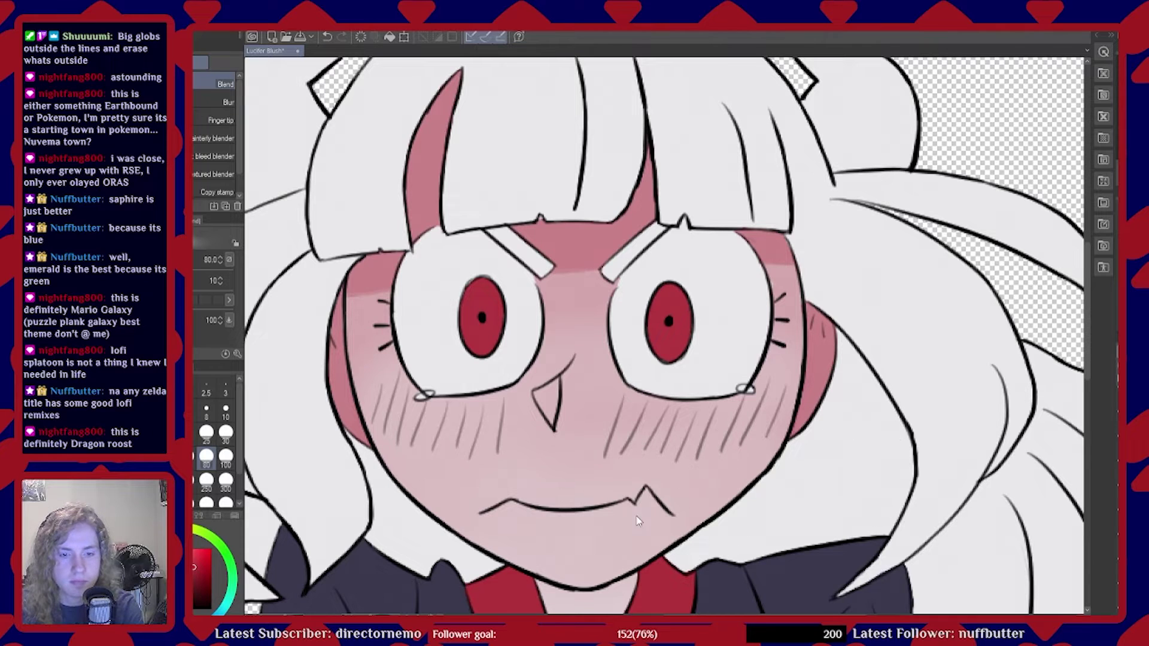
pyautogui.hotkey('ctrl', 'z')
pyautogui.hotkey('ctrl', 'y')
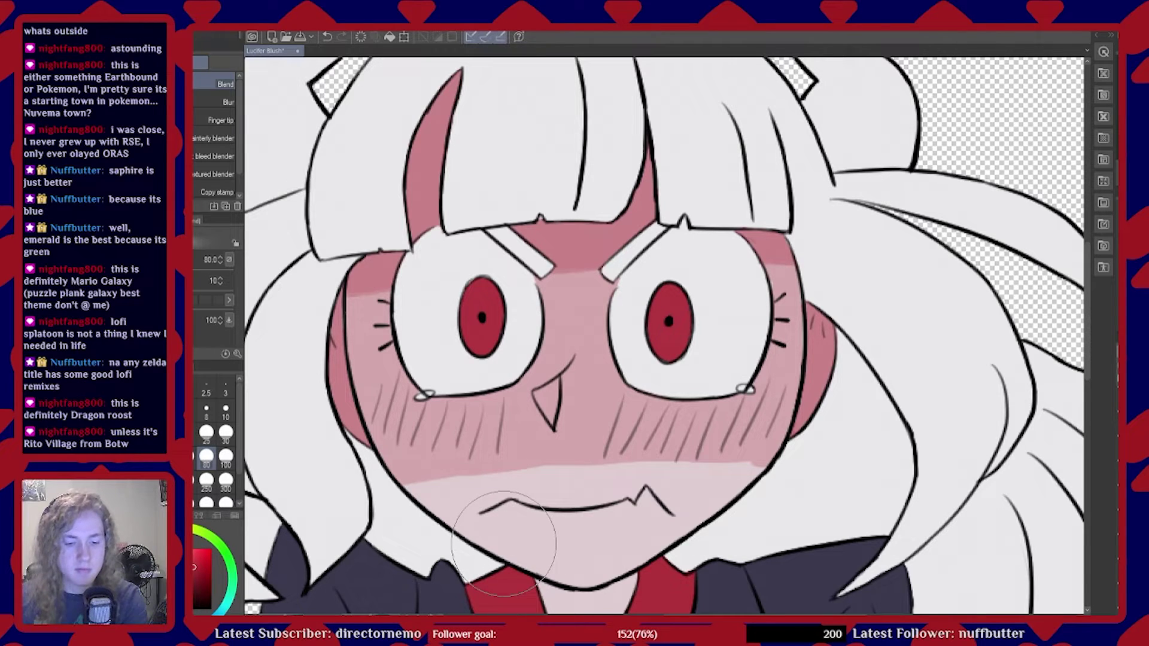
# Examine the unblended pink face shadow and its lower edge close up and from farther away
pyautogui.scroll(-1, 530, 431)
pyautogui.scroll(1, 539, 419)
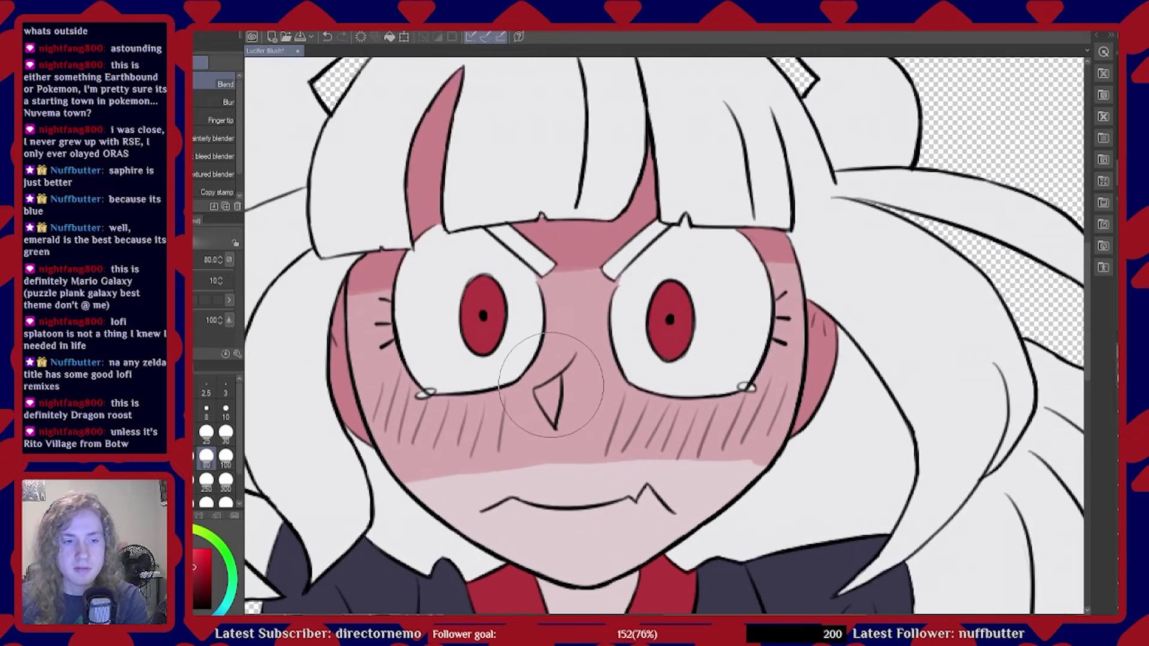
pyautogui.scroll(4, 550, 386)
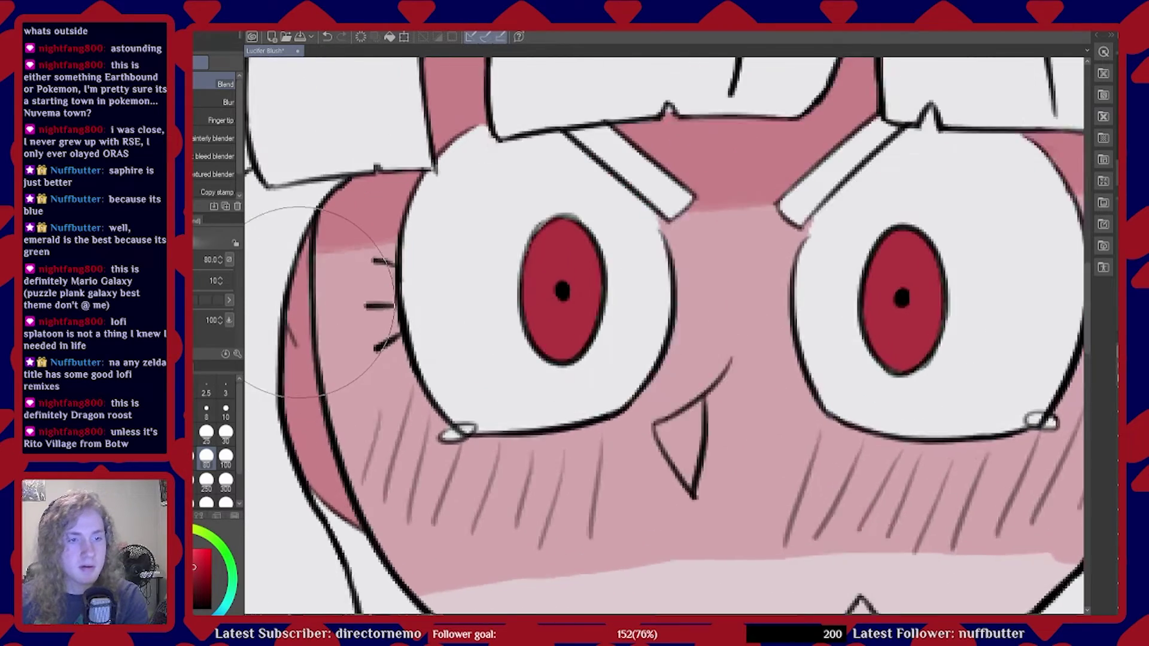
pyautogui.scroll(2, 326, 269)
pyautogui.scroll(-5, 336, 282)
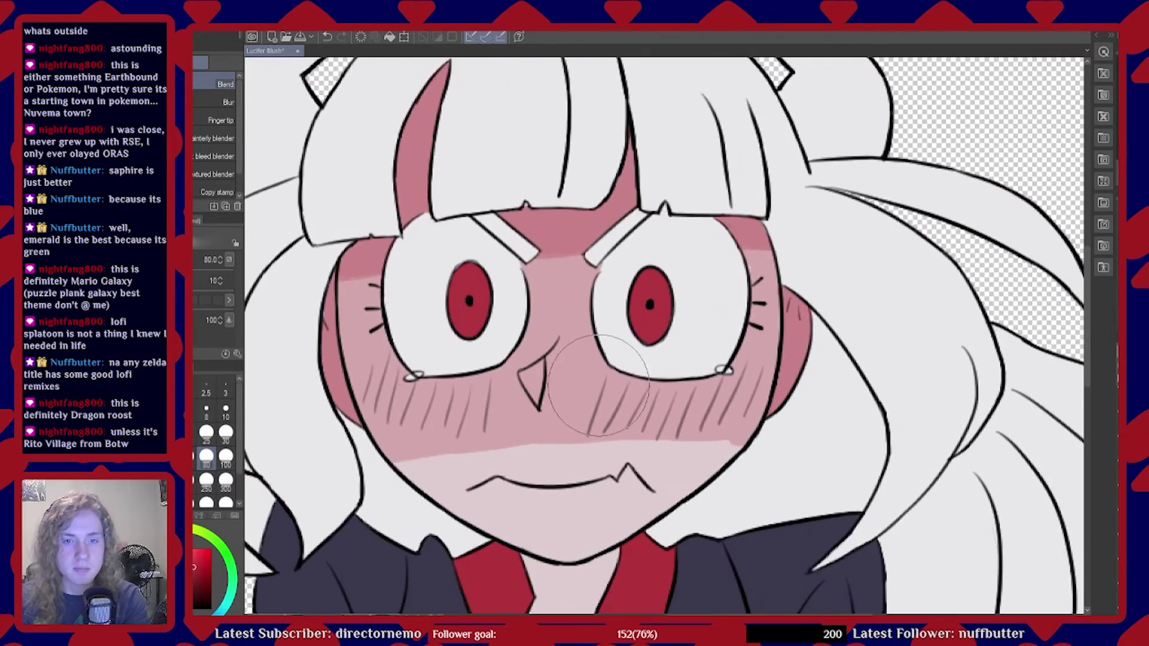
pyautogui.scroll(-3, 598, 389)
pyautogui.scroll(2, 538, 431)
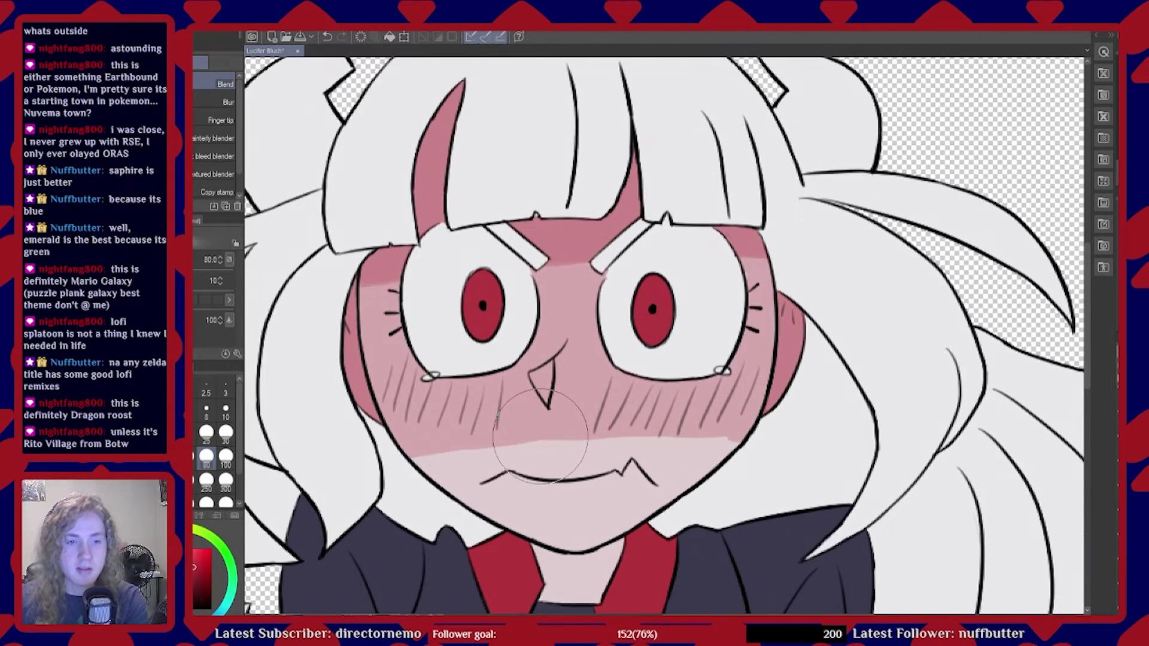
pyautogui.scroll(3, 541, 436)
pyautogui.scroll(-2, 541, 435)
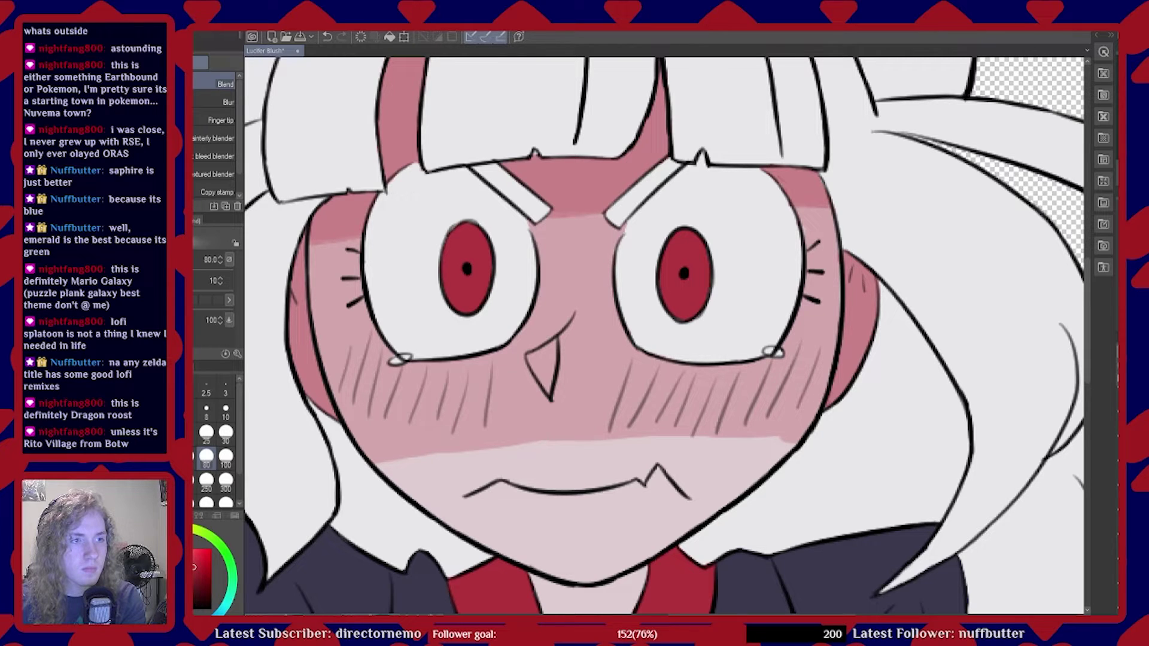
# Soften the lower edge of the pink shadow with the Blur tool so it fades from the cheeks into the chin
pyautogui.click(227, 100)
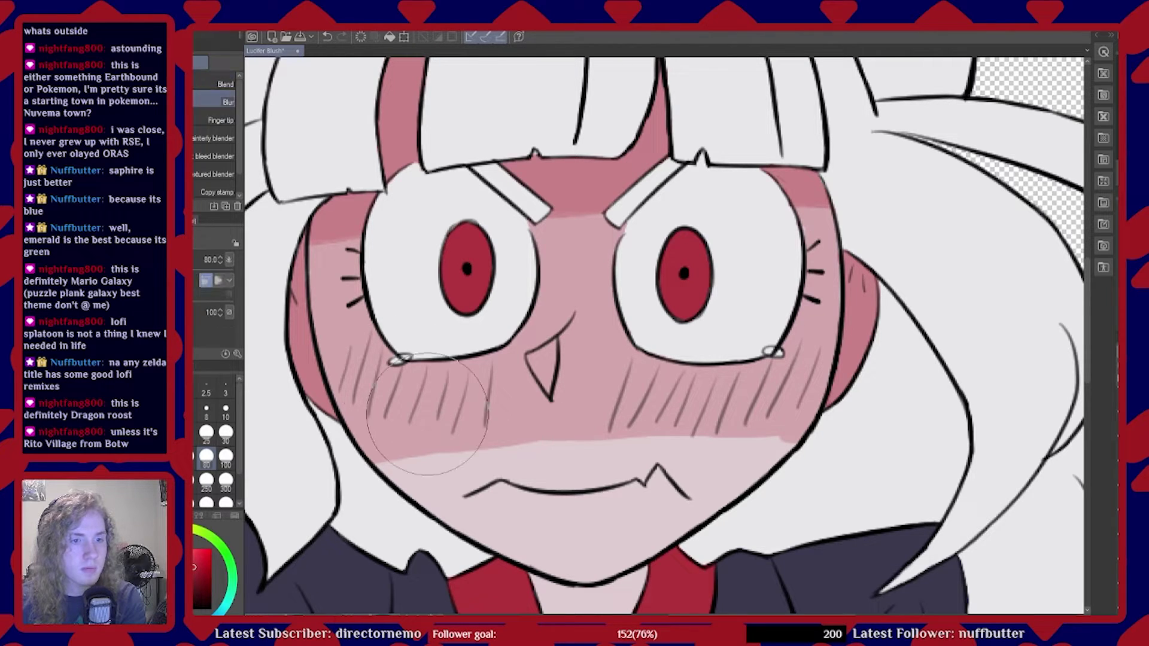
pyautogui.moveTo(423, 506)
pyautogui.mouseDown()
pyautogui.moveTo(393, 435)
pyautogui.moveTo(452, 475)
pyautogui.moveTo(485, 439)
pyautogui.moveTo(516, 433)
pyautogui.moveTo(575, 428)
pyautogui.moveTo(603, 469)
pyautogui.moveTo(726, 427)
pyautogui.moveTo(750, 440)
pyautogui.moveTo(603, 513)
pyautogui.moveTo(608, 469)
pyautogui.mouseUp()
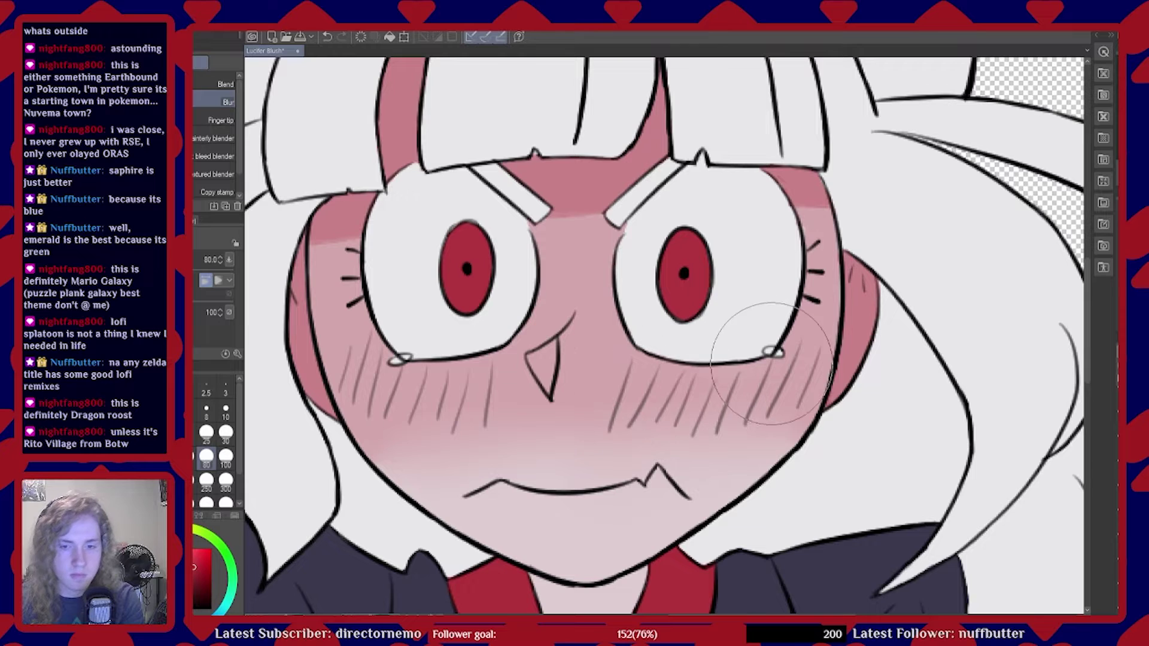
pyautogui.hotkey('ctrl', 'z')
pyautogui.moveTo(758, 413)
pyautogui.mouseDown()
pyautogui.moveTo(747, 446)
pyautogui.moveTo(793, 388)
pyautogui.moveTo(749, 422)
pyautogui.moveTo(722, 383)
pyautogui.moveTo(696, 441)
pyautogui.moveTo(674, 448)
pyautogui.moveTo(636, 396)
pyautogui.moveTo(617, 447)
pyautogui.moveTo(585, 404)
pyautogui.moveTo(564, 459)
pyautogui.moveTo(534, 397)
pyautogui.moveTo(537, 439)
pyautogui.moveTo(420, 415)
pyautogui.moveTo(399, 442)
pyautogui.moveTo(381, 408)
pyautogui.moveTo(422, 398)
pyautogui.moveTo(555, 441)
pyautogui.moveTo(696, 424)
pyautogui.moveTo(749, 397)
pyautogui.moveTo(751, 414)
pyautogui.moveTo(516, 425)
pyautogui.mouseUp()
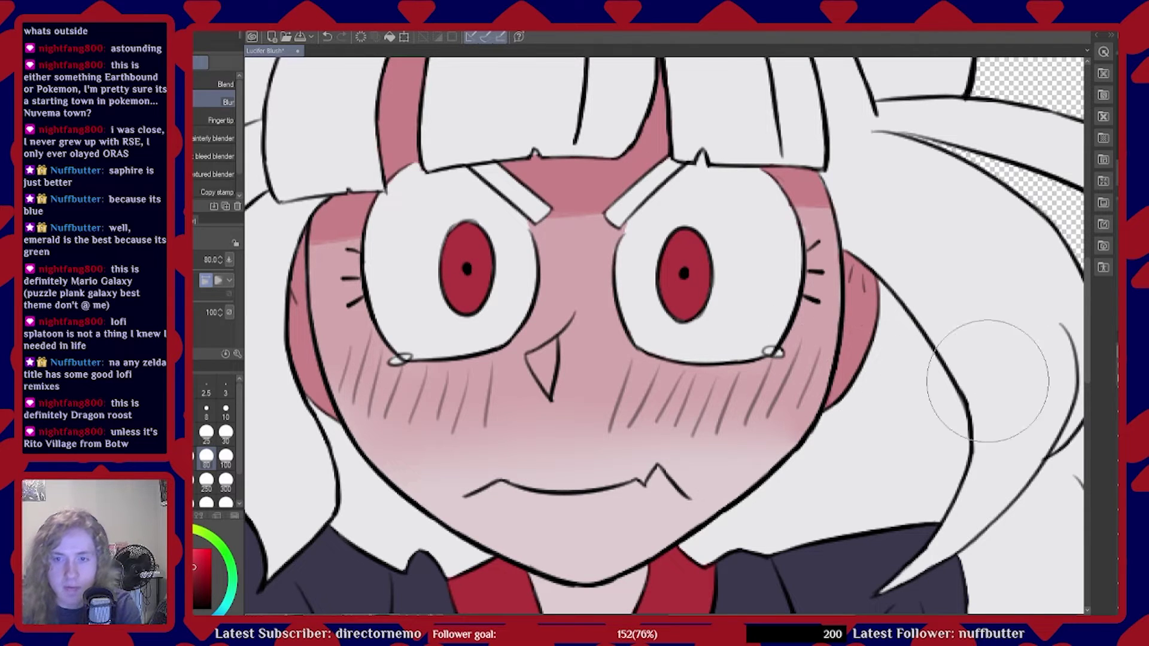
pyautogui.moveTo(793, 199)
pyautogui.mouseDown()
pyautogui.moveTo(779, 197)
pyautogui.moveTo(817, 211)
pyautogui.moveTo(744, 179)
pyautogui.moveTo(577, 193)
pyautogui.mouseUp()
pyautogui.hotkey('ctrl', 'z')
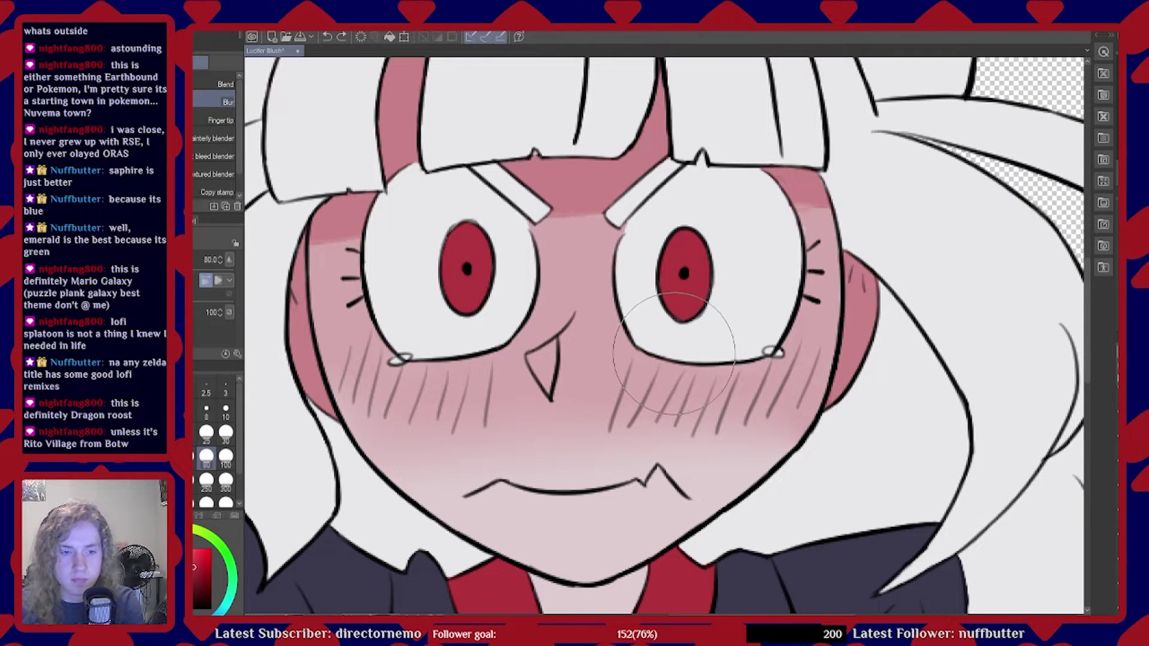
pyautogui.moveTo(406, 414)
pyautogui.mouseDown()
pyautogui.moveTo(486, 490)
pyautogui.moveTo(542, 503)
pyautogui.moveTo(554, 491)
pyautogui.moveTo(568, 498)
pyautogui.moveTo(567, 423)
pyautogui.moveTo(597, 454)
pyautogui.moveTo(626, 460)
pyautogui.moveTo(675, 419)
pyautogui.moveTo(665, 469)
pyautogui.moveTo(746, 402)
pyautogui.moveTo(716, 459)
pyautogui.moveTo(712, 448)
pyautogui.moveTo(693, 451)
pyautogui.moveTo(635, 485)
pyautogui.moveTo(639, 421)
pyautogui.moveTo(549, 464)
pyautogui.moveTo(493, 475)
pyautogui.moveTo(448, 434)
pyautogui.moveTo(400, 426)
pyautogui.mouseUp()
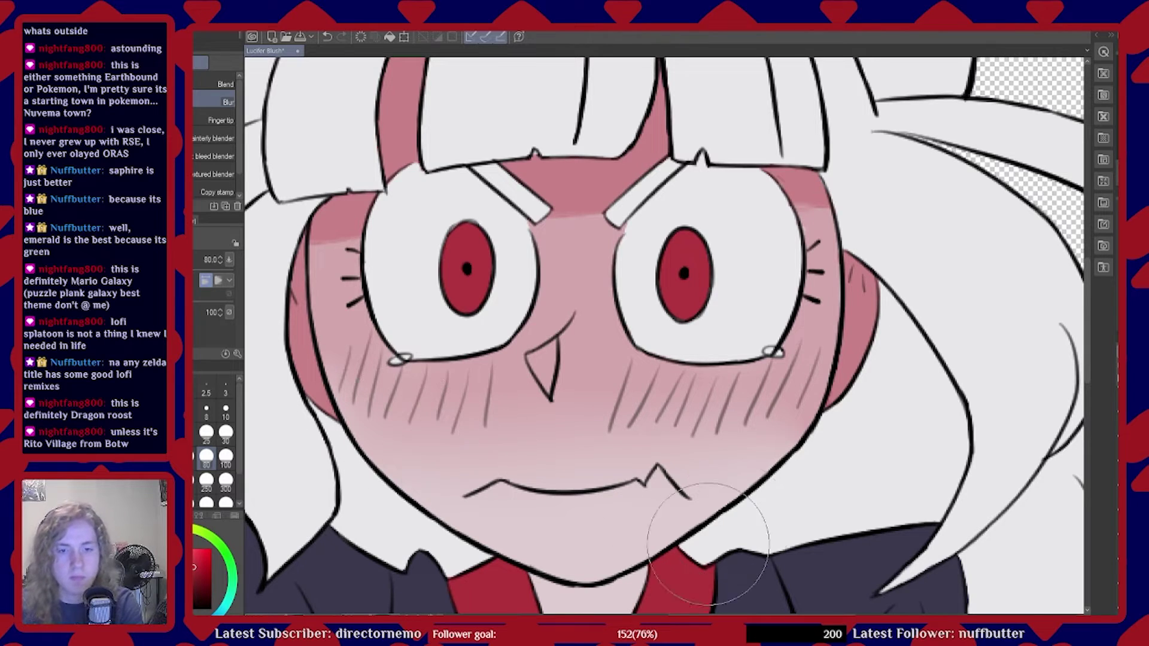
# Examine the blurred face shading against the whole character at several zoom levels
pyautogui.scroll(-4, 513, 354)
pyautogui.scroll(-2, 734, 498)
pyautogui.scroll(5, 605, 446)
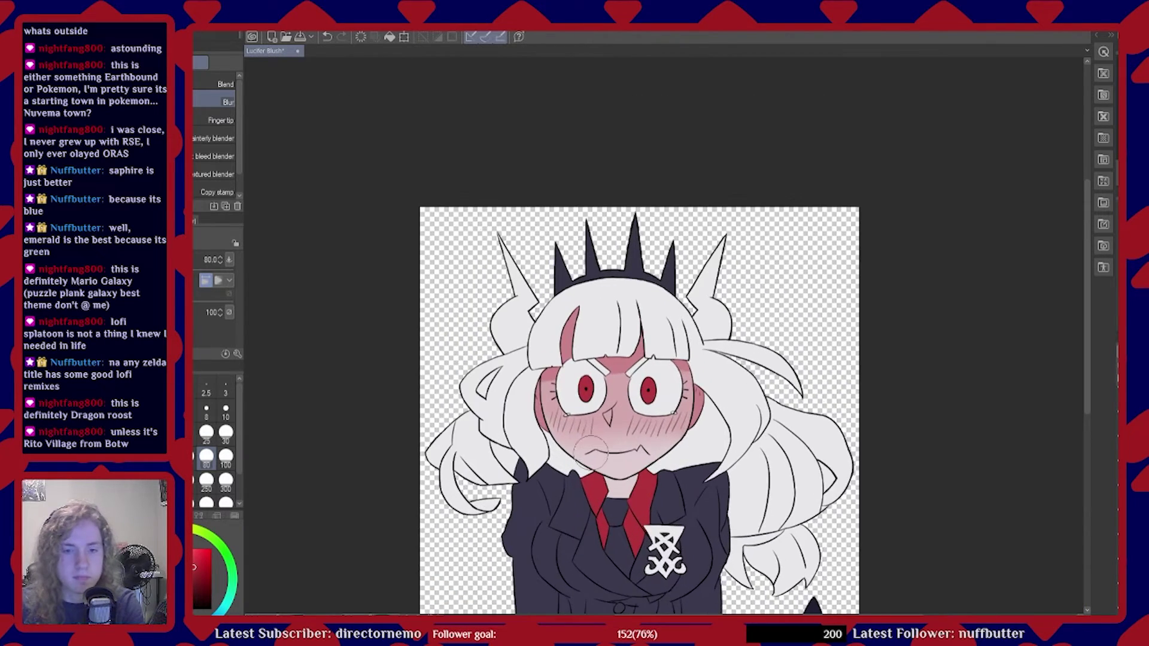
pyautogui.hotkey('ctrl', '+')
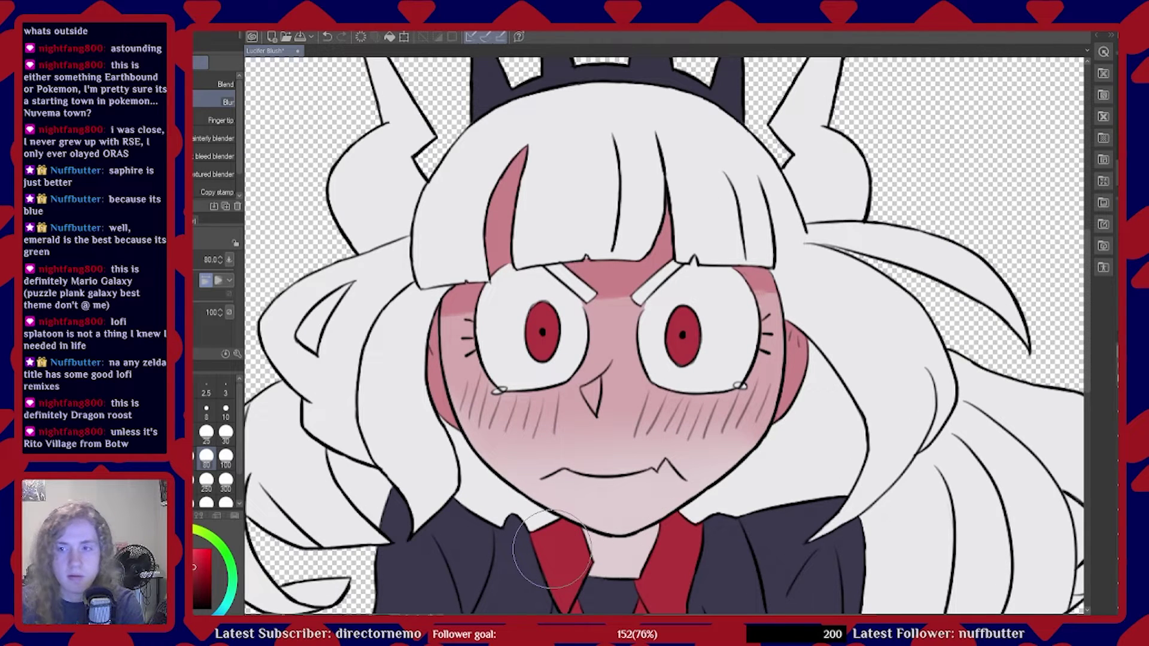
pyautogui.hotkey('ctrl', '-')
pyautogui.hotkey('ctrl', '-')
pyautogui.hotkey('ctrl', '-')
pyautogui.hotkey('ctrl', '-')
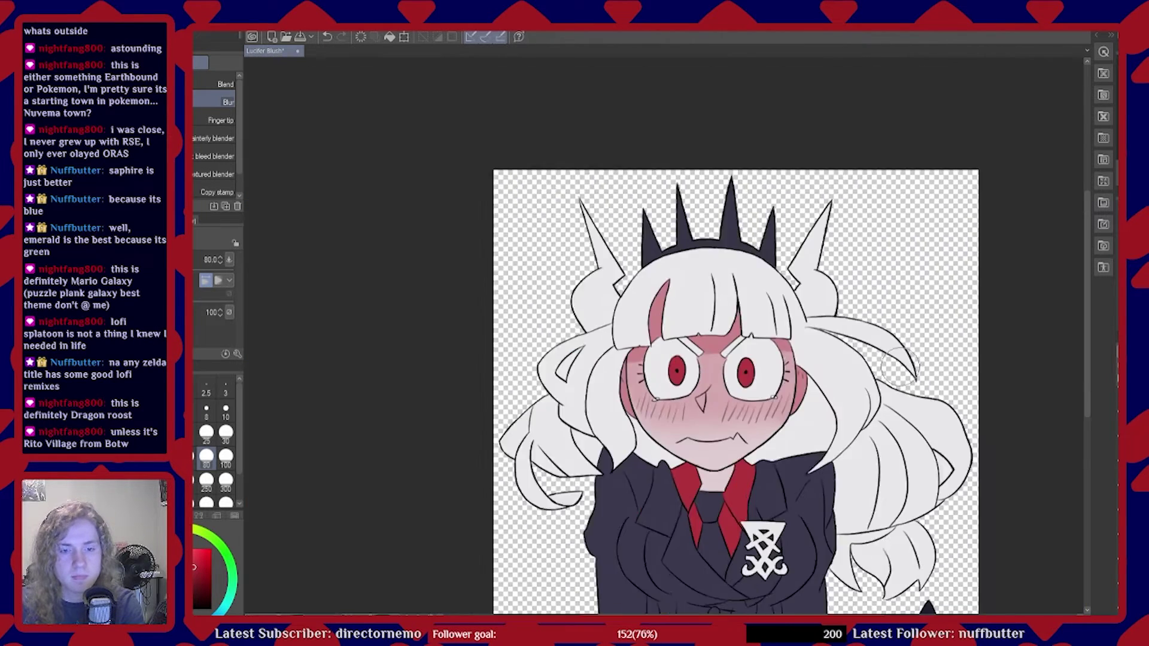
pyautogui.scroll(-3, 527, 449)
pyautogui.scroll(4, 694, 453)
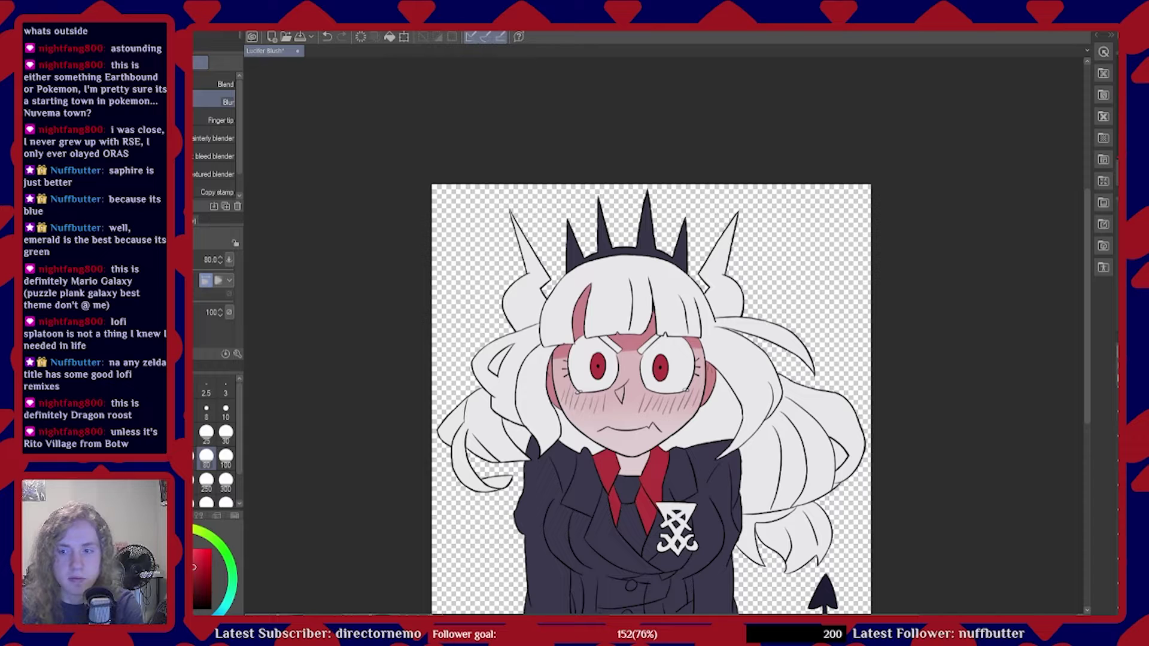
pyautogui.scroll(-3, 443, 471)
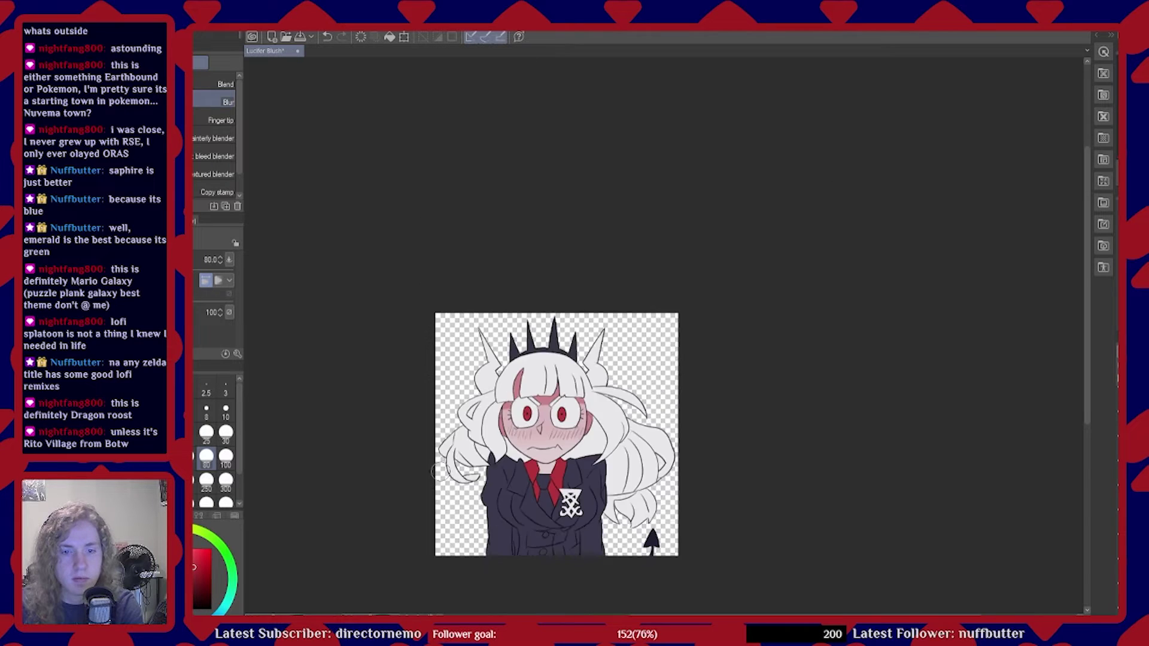
pyautogui.scroll(5, 472, 470)
pyautogui.scroll(1, 476, 470)
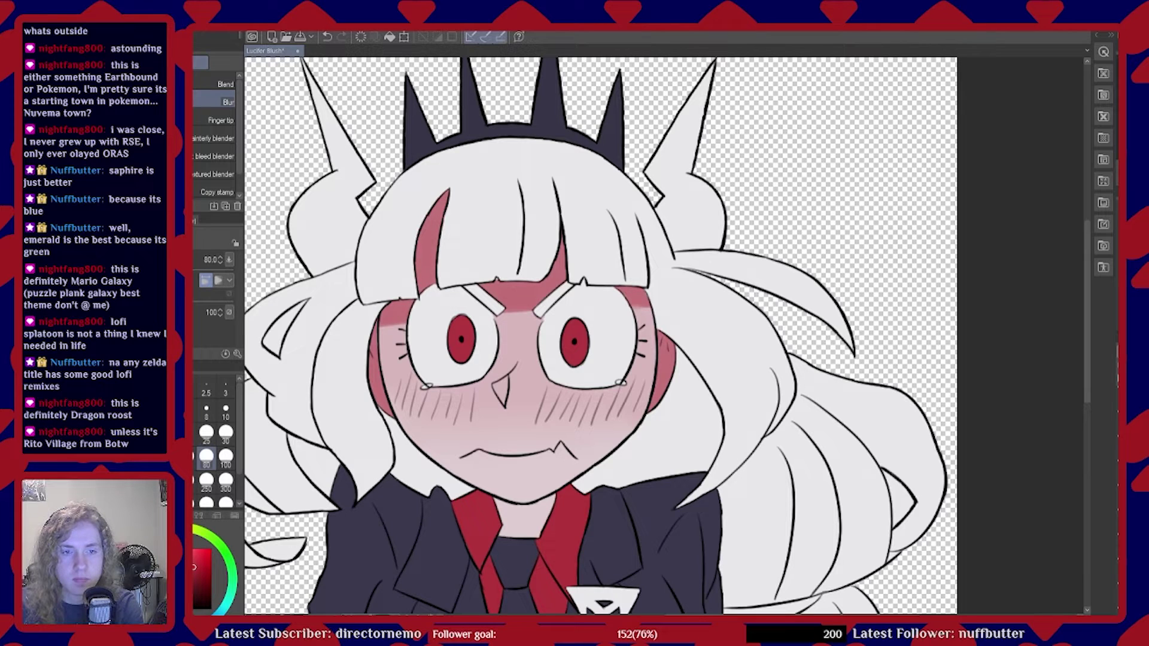
# Lighten the red shadows on the forehead, temples, ears and skin between the bangs to a softer pink
pyautogui.hotkey('ctrl', 'z')
pyautogui.hotkey('ctrl', 'z')
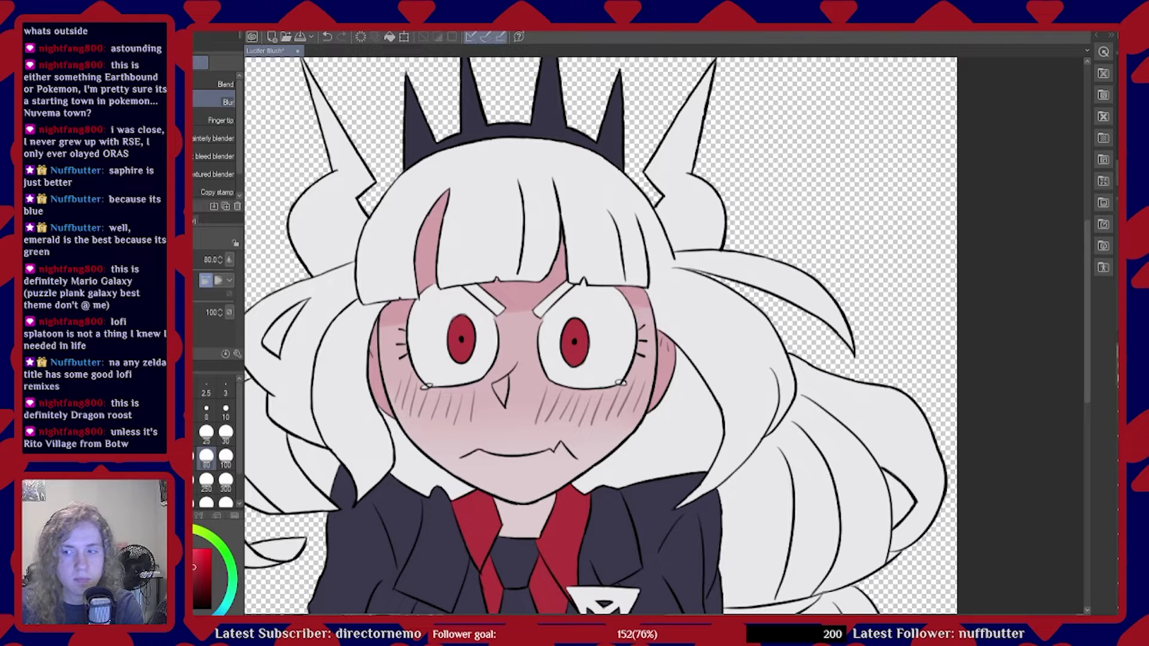
pyautogui.scroll(-3, 649, 462)
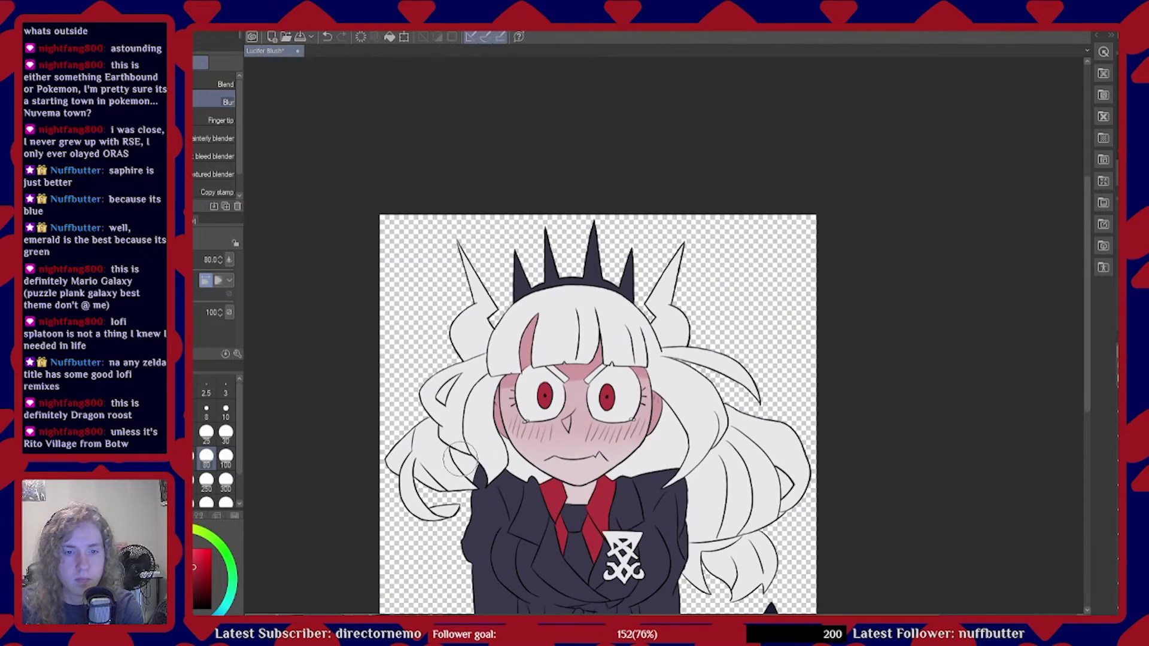
pyautogui.scroll(-2, 462, 460)
pyautogui.scroll(2, 548, 520)
pyautogui.scroll(2, 415, 553)
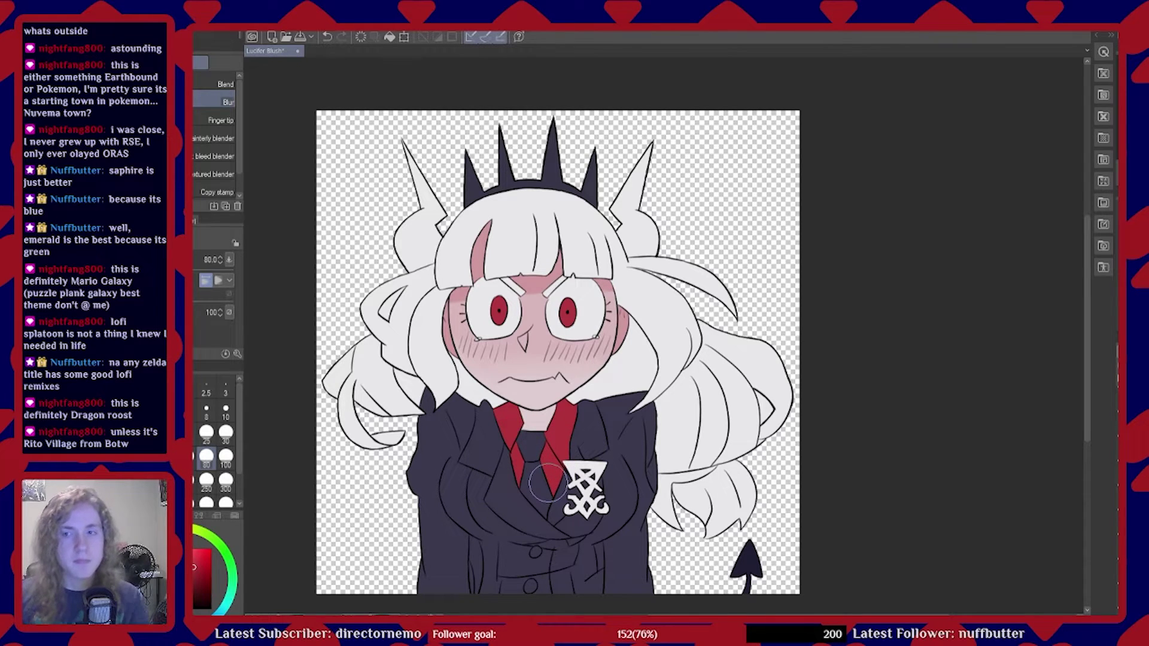
pyautogui.scroll(2, 478, 356)
pyautogui.scroll(2, 479, 356)
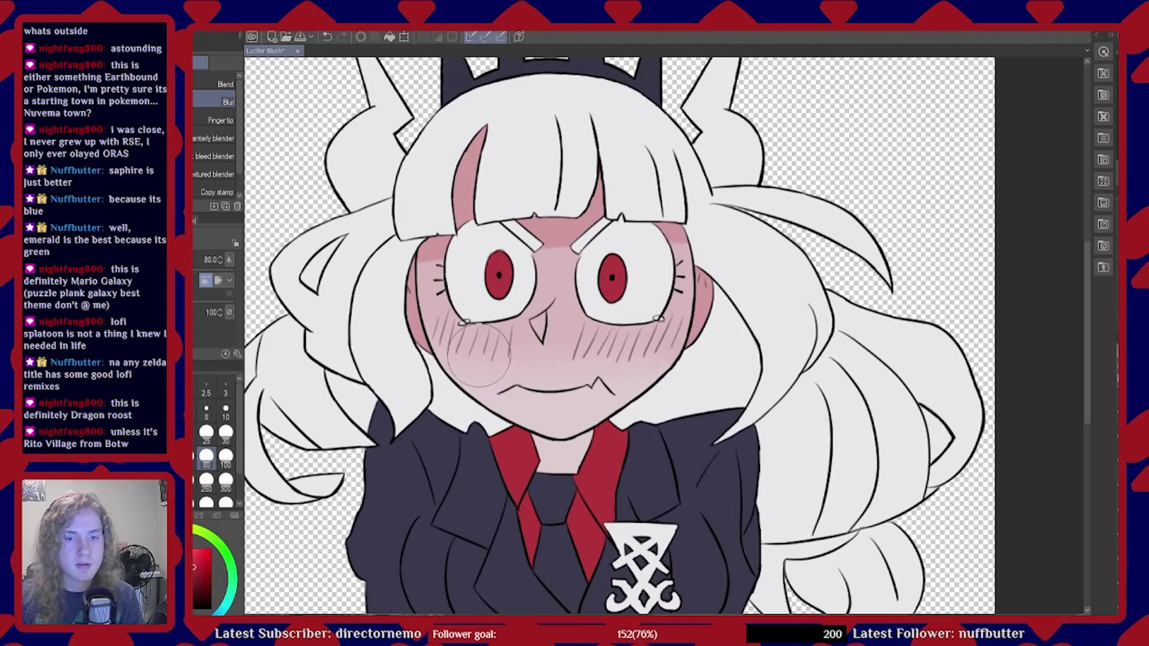
pyautogui.scroll(2, 549, 366)
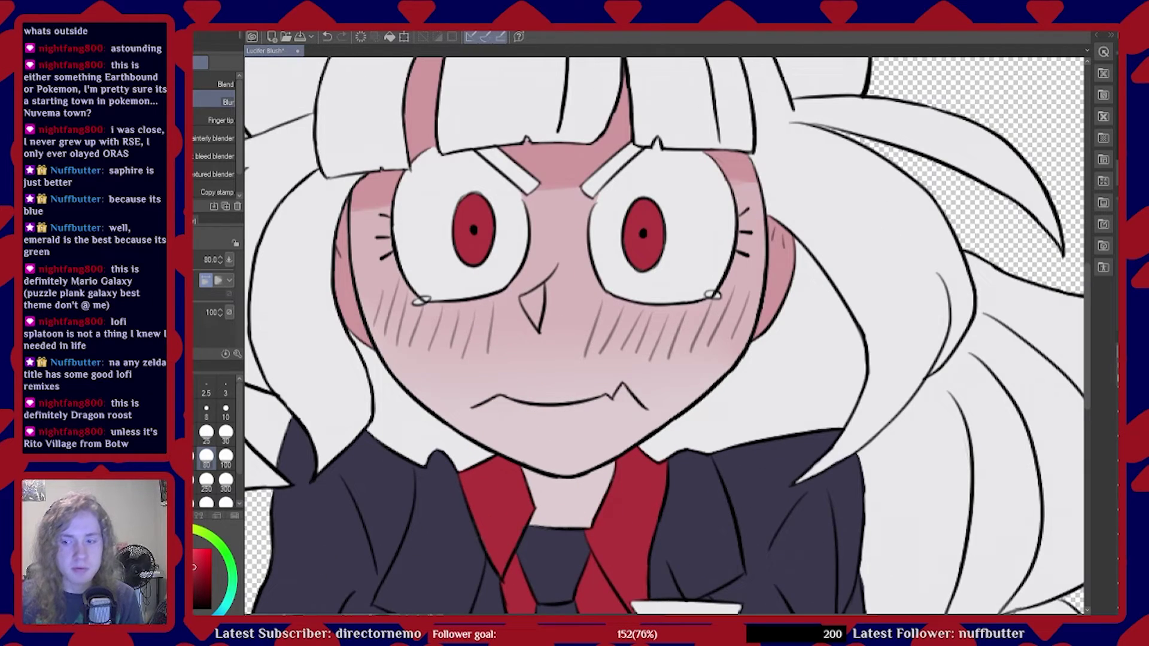
# Examine the lightened upper shadows against the blurred face shading, close up and from farther away
pyautogui.scroll(-5, 713, 295)
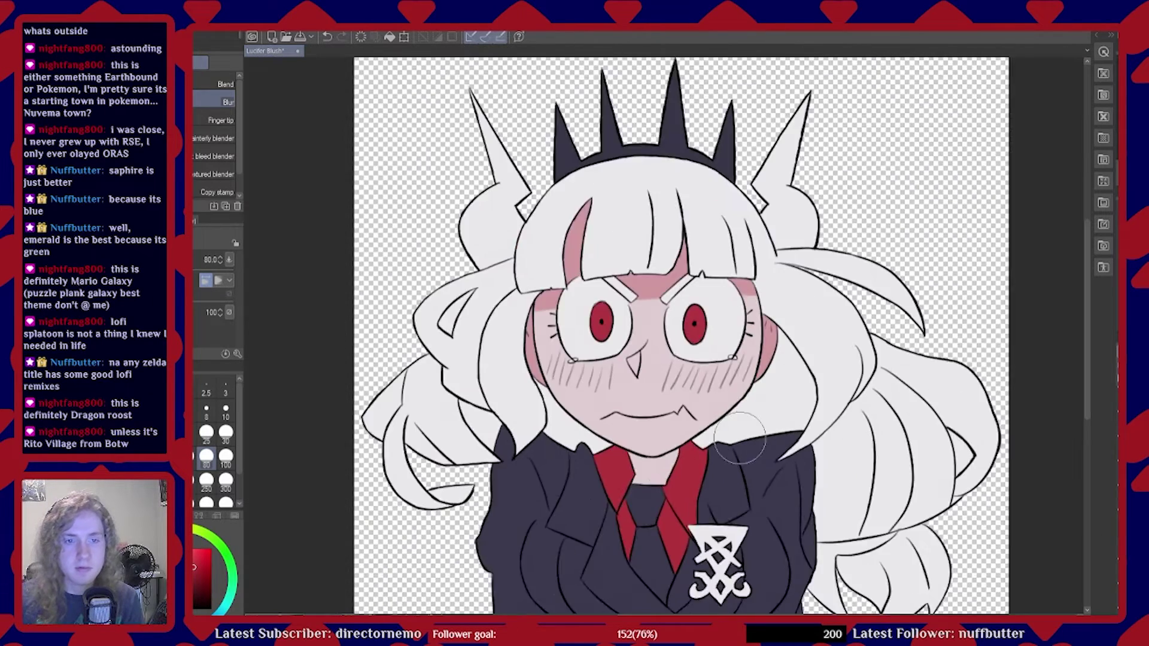
pyautogui.scroll(3, 533, 439)
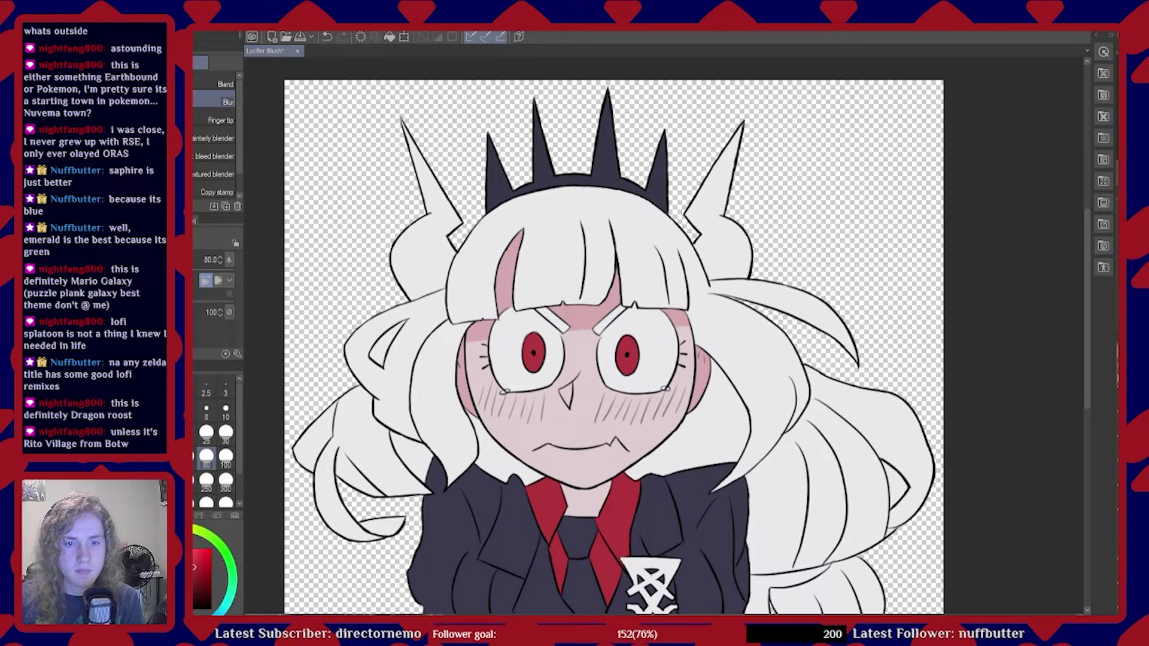
pyautogui.hotkey('ctrl', 'd')
pyautogui.hotkey('ctrl', 'z')
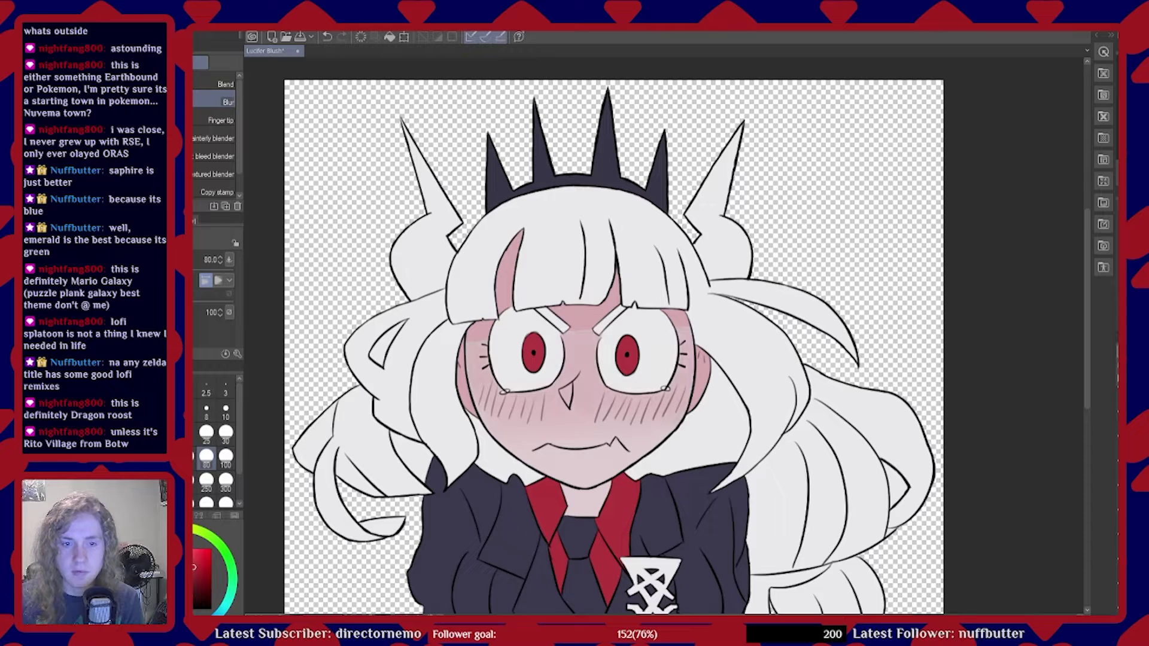
pyautogui.scroll(-2, 790, 480)
pyautogui.scroll(2, 689, 471)
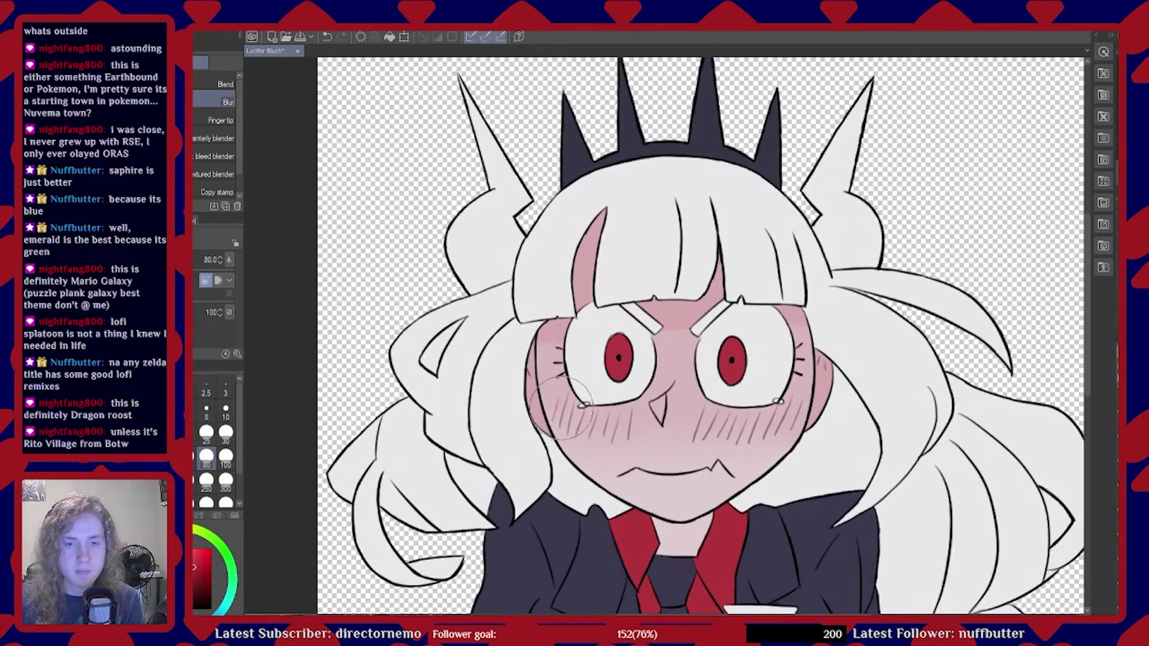
pyautogui.scroll(2, 539, 419)
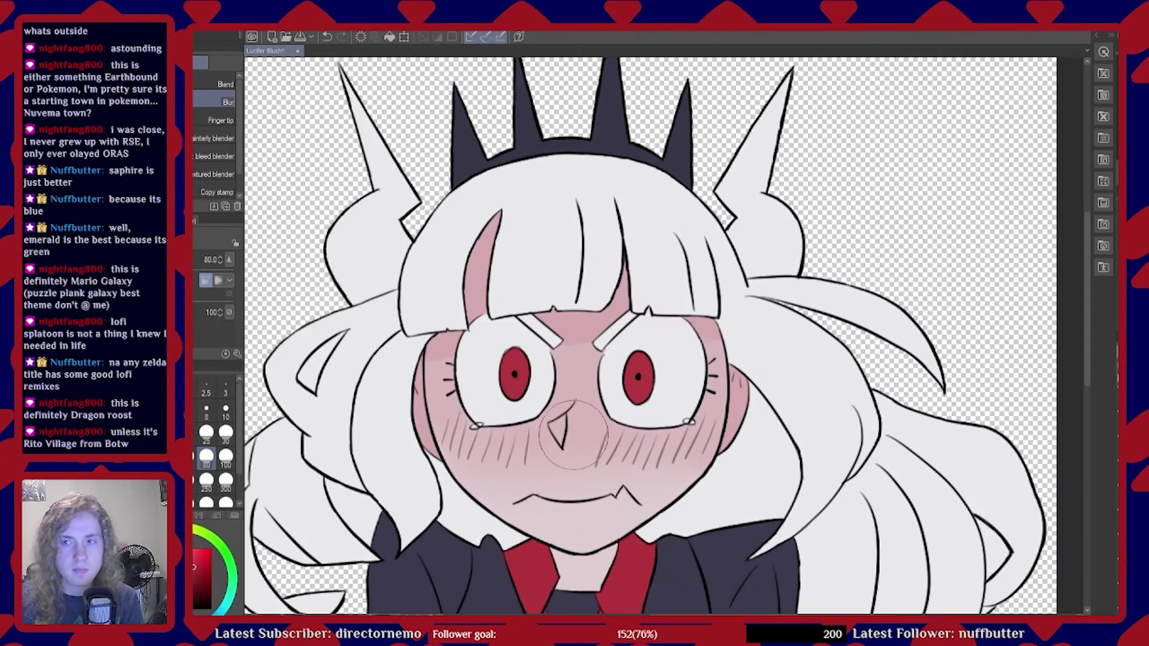
pyautogui.scroll(-1, 598, 407)
pyautogui.scroll(1, 595, 407)
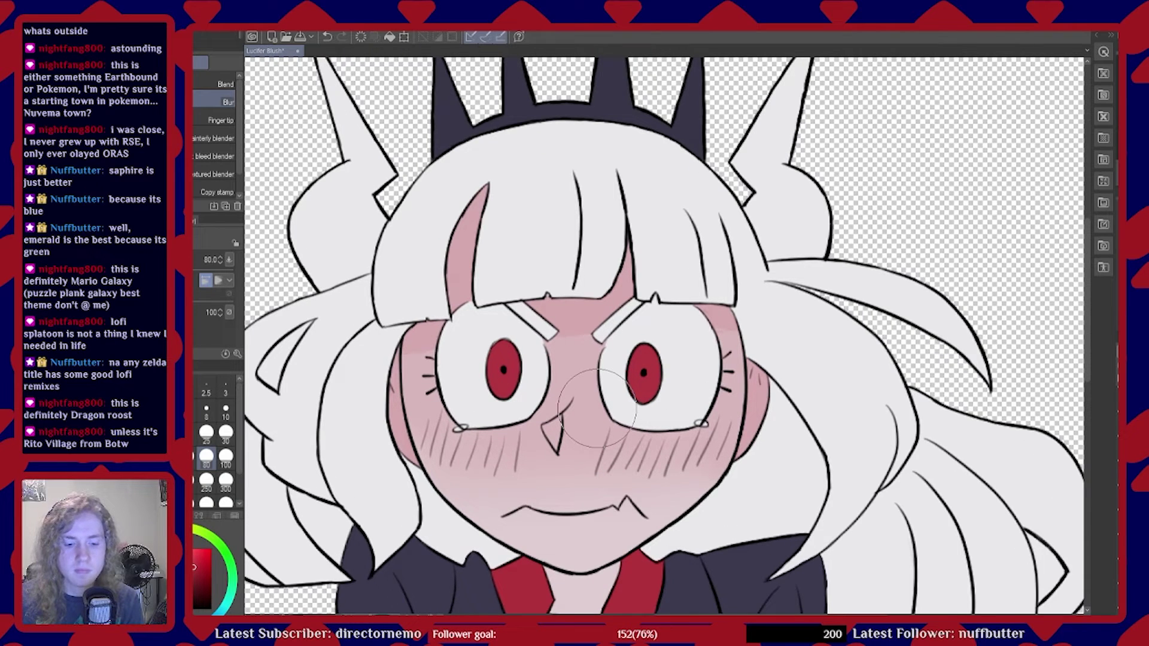
pyautogui.scroll(1, 597, 407)
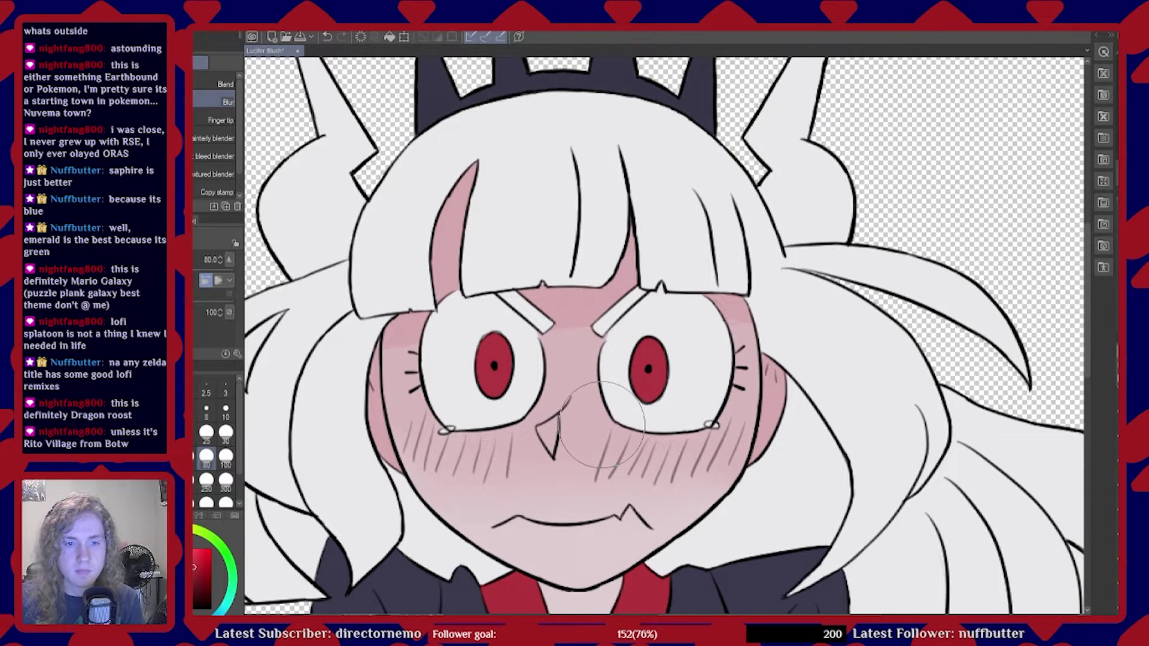
pyautogui.scroll(1, 603, 425)
pyautogui.scroll(-5, 602, 428)
pyautogui.scroll(4, 602, 425)
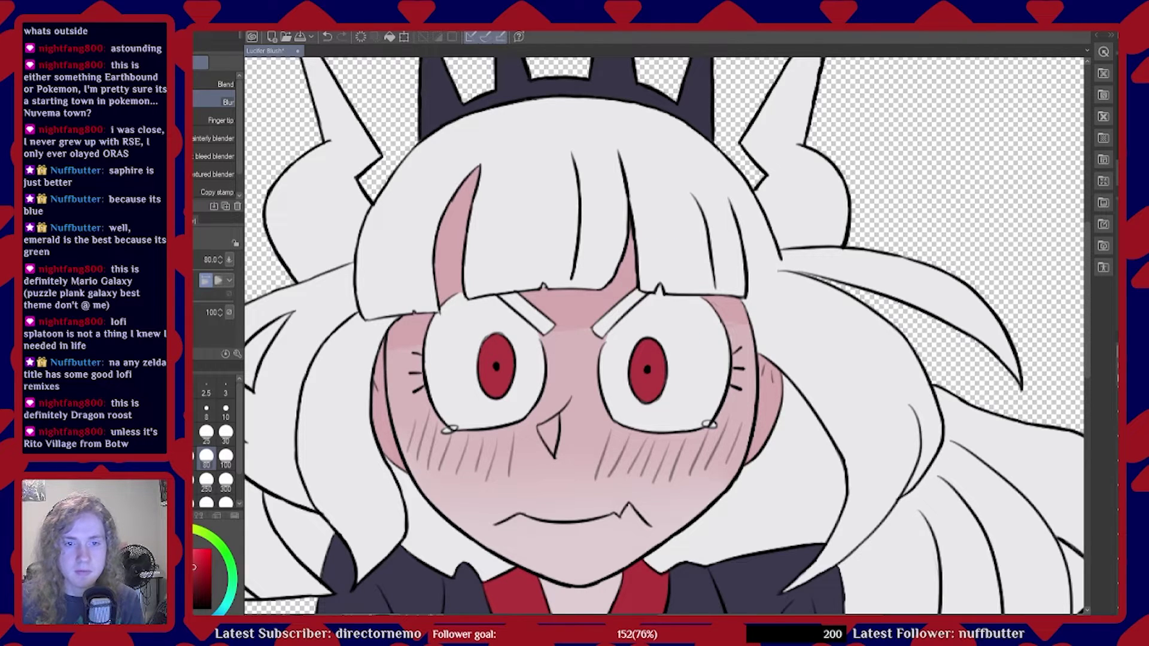
# Undo the red shadows on the forehead, temples, ears and bang gaps, and try a sampled pink stroke between the brows
pyautogui.hotkey('ctrl', 'z')
pyautogui.press('i')
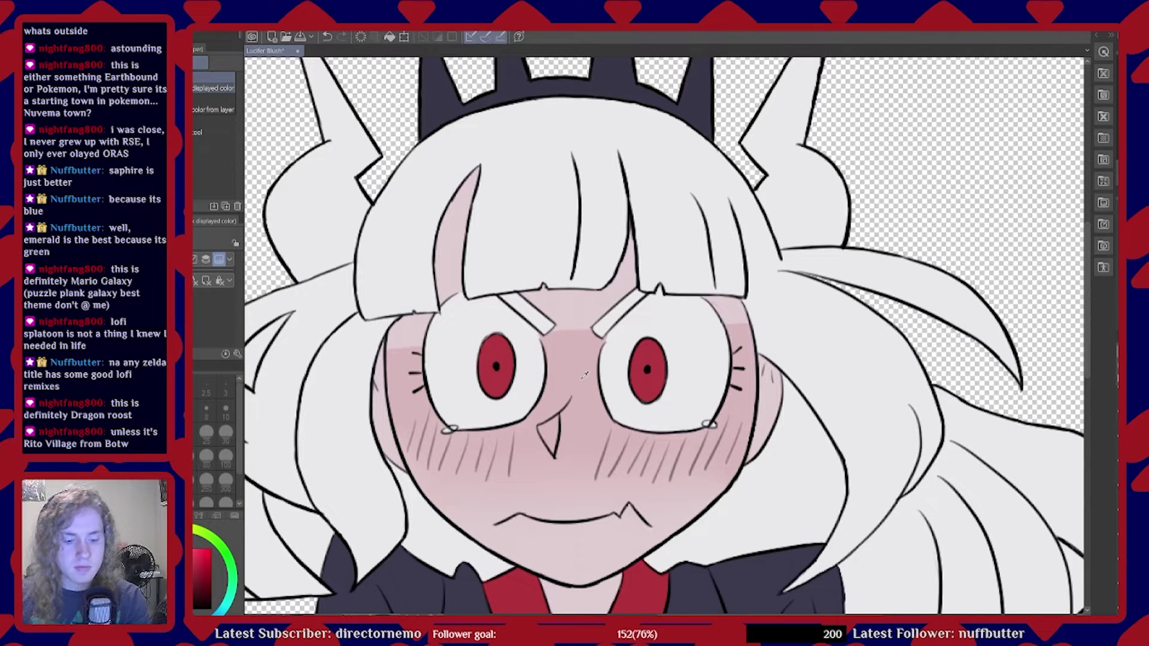
pyautogui.press('b')
pyautogui.moveTo(576, 353); pyautogui.dragTo(582, 366)
pyautogui.hotkey('ctrl', 'z')
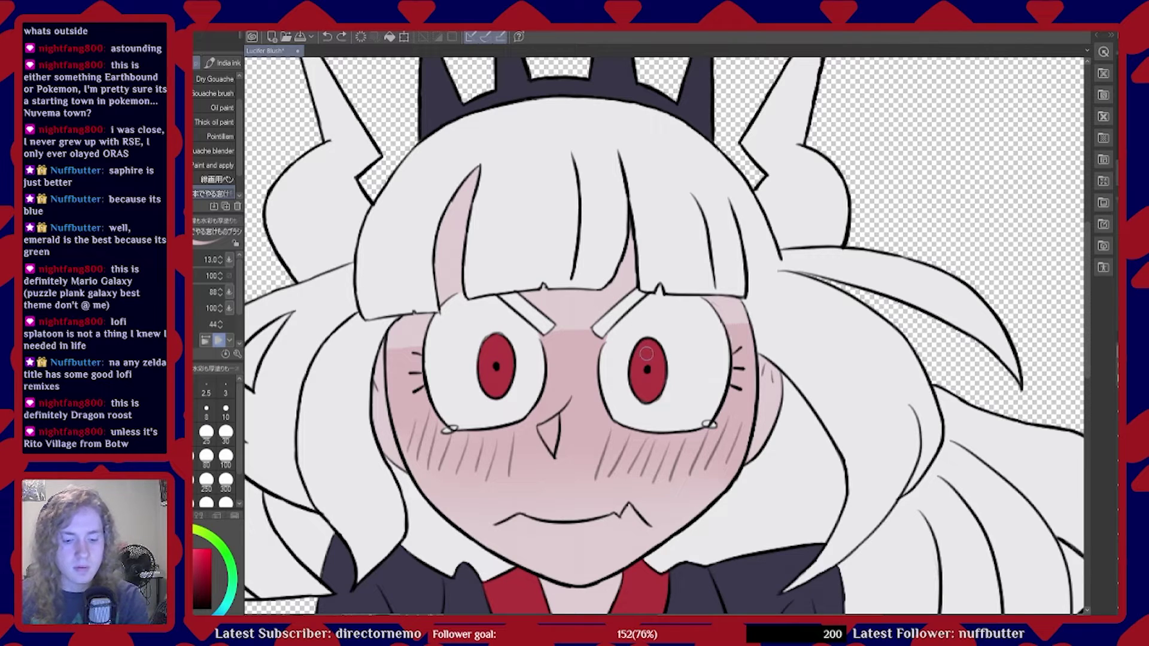
# Paint the temples, the forehead and the skin between the bangs with pink sampled from the face
pyautogui.press('i')
pyautogui.press('b')
pyautogui.moveTo(394, 342)
pyautogui.mouseDown()
pyautogui.moveTo(417, 331)
pyautogui.moveTo(420, 311)
pyautogui.moveTo(420, 329)
pyautogui.moveTo(448, 272)
pyautogui.moveTo(426, 303)
pyautogui.moveTo(458, 271)
pyautogui.moveTo(441, 303)
pyautogui.moveTo(473, 273)
pyautogui.moveTo(472, 250)
pyautogui.moveTo(441, 244)
pyautogui.moveTo(459, 213)
pyautogui.moveTo(462, 222)
pyautogui.moveTo(480, 165)
pyautogui.mouseUp()
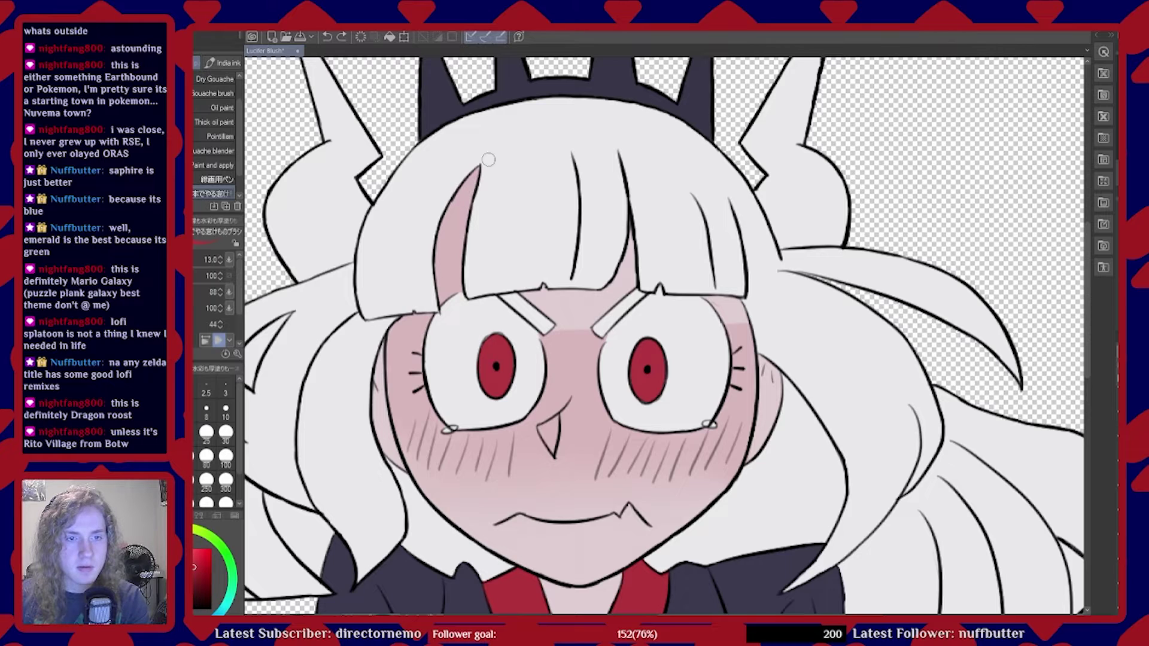
pyautogui.moveTo(622, 239)
pyautogui.mouseDown()
pyautogui.moveTo(628, 258)
pyautogui.moveTo(598, 237)
pyautogui.moveTo(584, 270)
pyautogui.moveTo(613, 259)
pyautogui.moveTo(616, 277)
pyautogui.moveTo(539, 300)
pyautogui.moveTo(595, 286)
pyautogui.moveTo(552, 334)
pyautogui.moveTo(630, 280)
pyautogui.moveTo(578, 335)
pyautogui.mouseUp()
pyautogui.moveTo(737, 293)
pyautogui.mouseDown()
pyautogui.moveTo(711, 302)
pyautogui.moveTo(728, 317)
pyautogui.moveTo(714, 293)
pyautogui.moveTo(743, 324)
pyautogui.moveTo(742, 295)
pyautogui.moveTo(714, 299)
pyautogui.mouseUp()
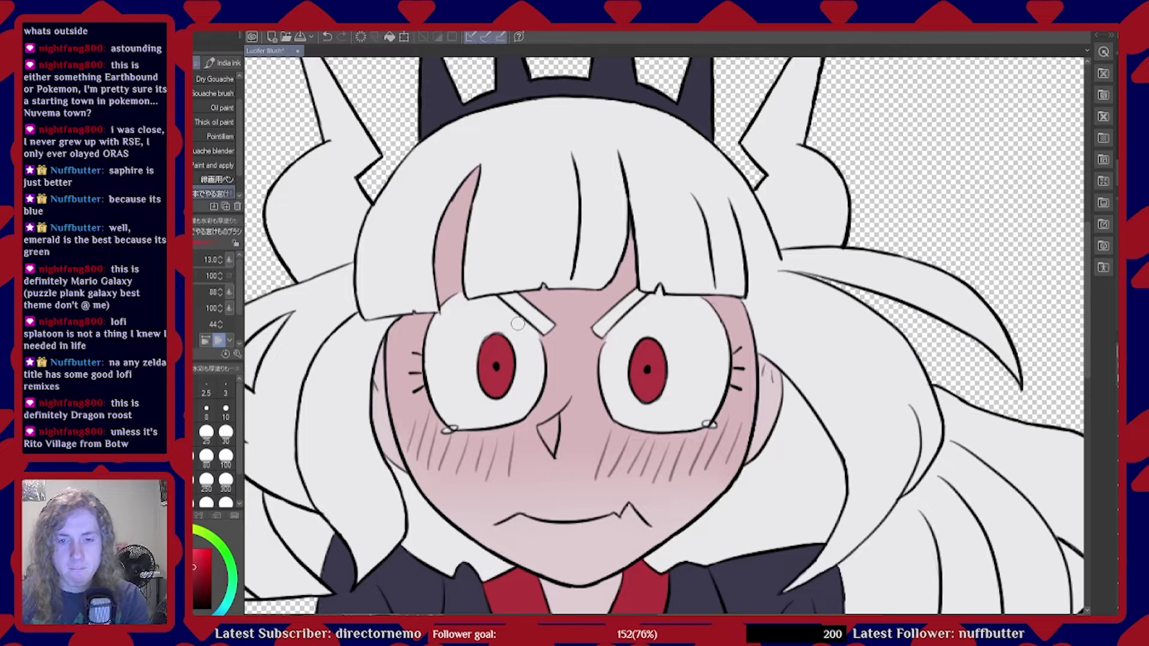
# Paint both ears with the same pink and save the drawing
pyautogui.moveTo(759, 359)
pyautogui.mouseDown()
pyautogui.moveTo(759, 402)
pyautogui.moveTo(769, 372)
pyautogui.moveTo(778, 382)
pyautogui.moveTo(768, 415)
pyautogui.mouseUp()
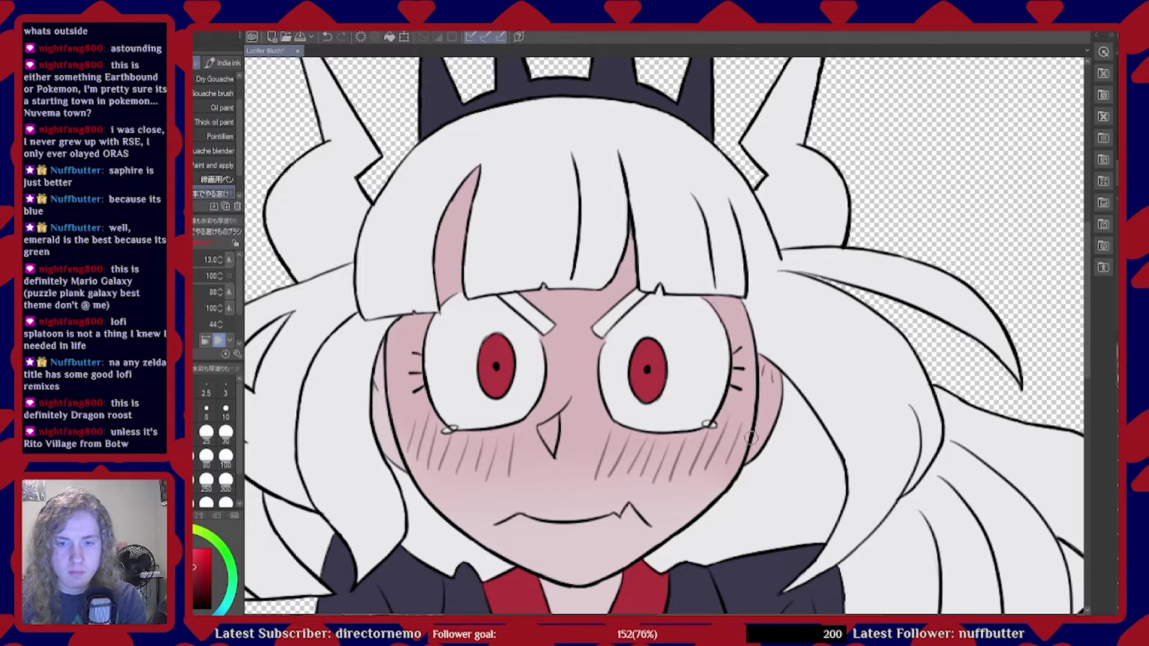
pyautogui.moveTo(380, 395)
pyautogui.mouseDown()
pyautogui.moveTo(390, 323)
pyautogui.moveTo(372, 361)
pyautogui.moveTo(386, 462)
pyautogui.moveTo(376, 401)
pyautogui.moveTo(388, 438)
pyautogui.mouseUp()
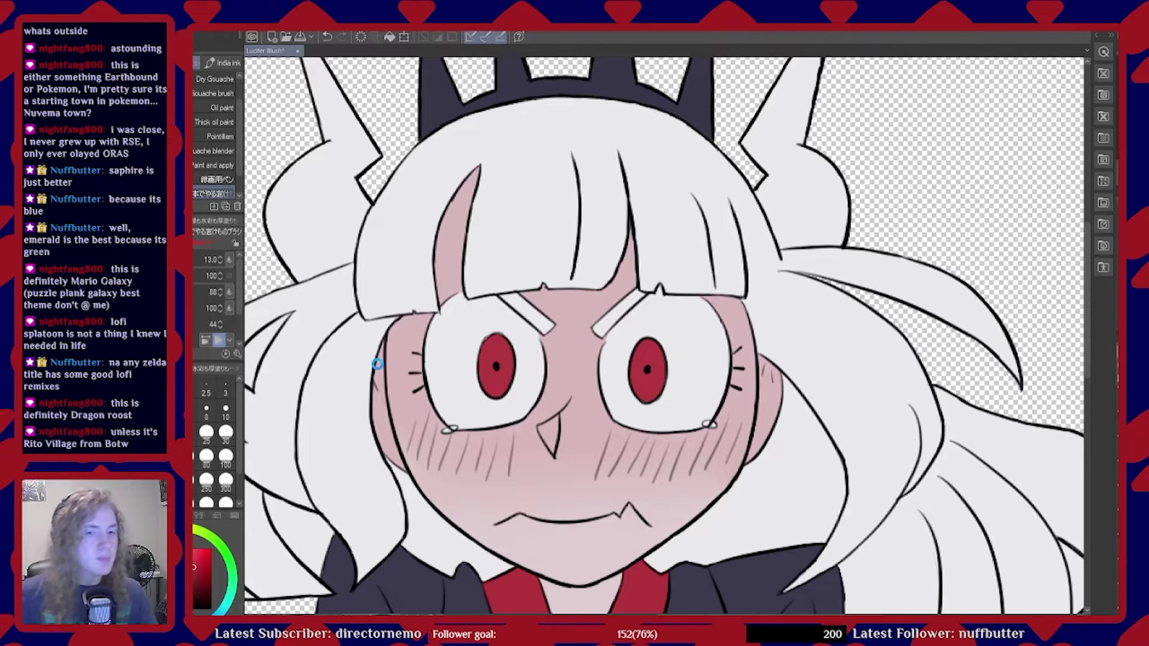
pyautogui.hotkey('ctrl', 's')
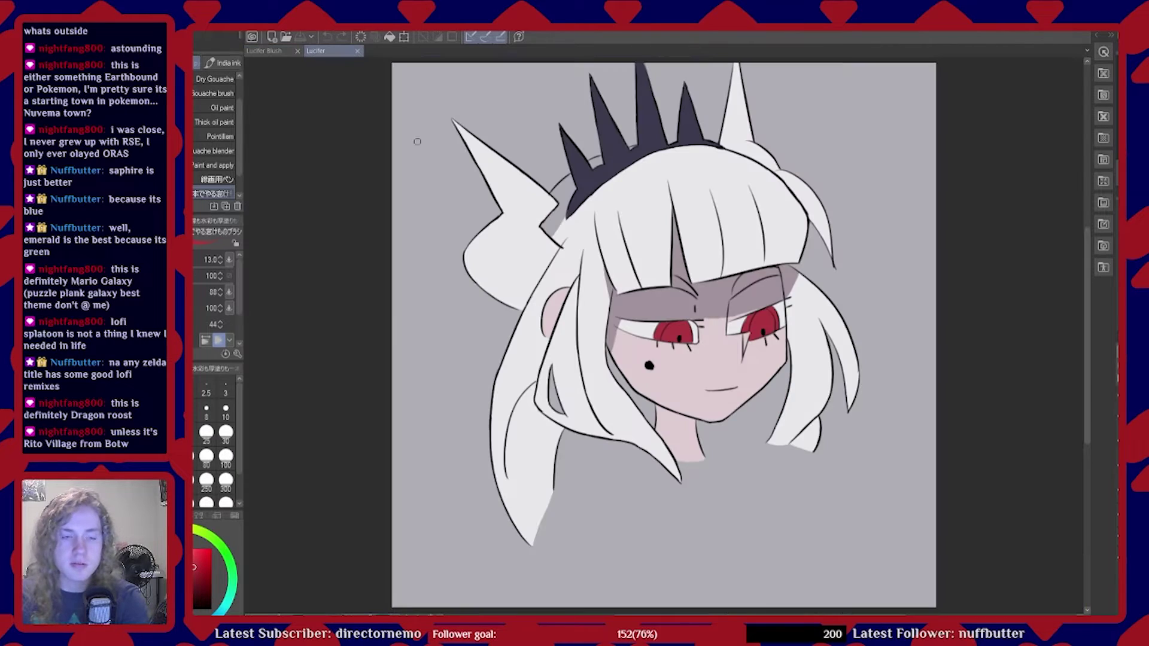
# Sample the purple-grey forehead shadow colour from the Lucifer reference drawing, close that drawing and return to the brush
pyautogui.press('i')
pyautogui.click(712, 287)
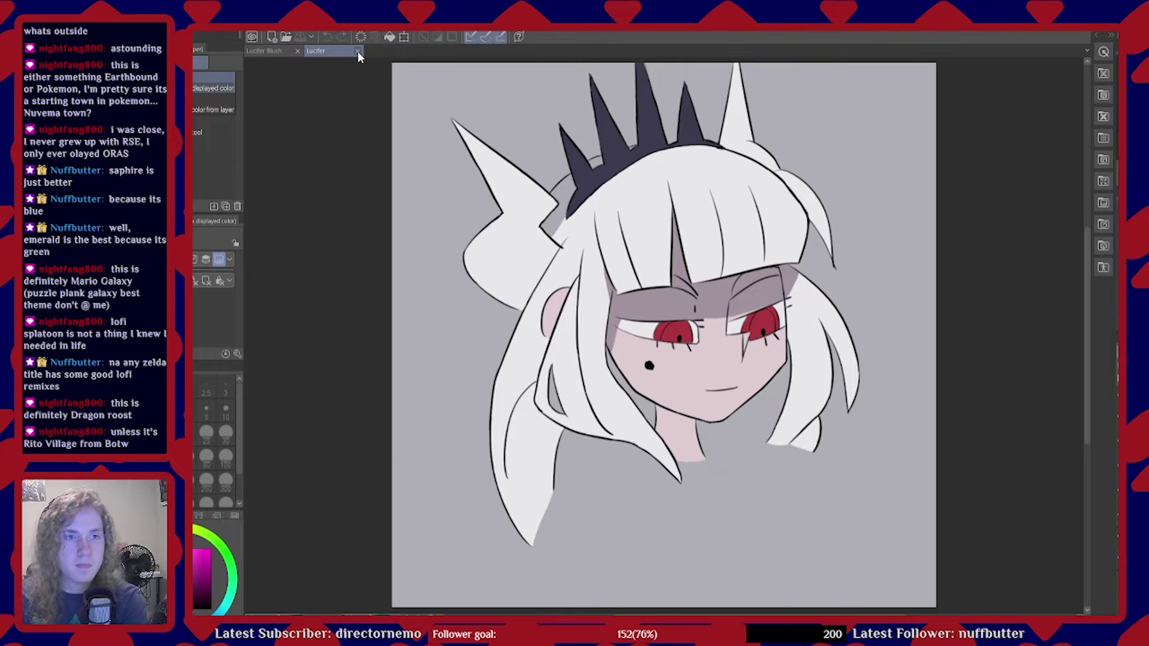
pyautogui.hotkey('ctrl', 'w')
pyautogui.press('b')
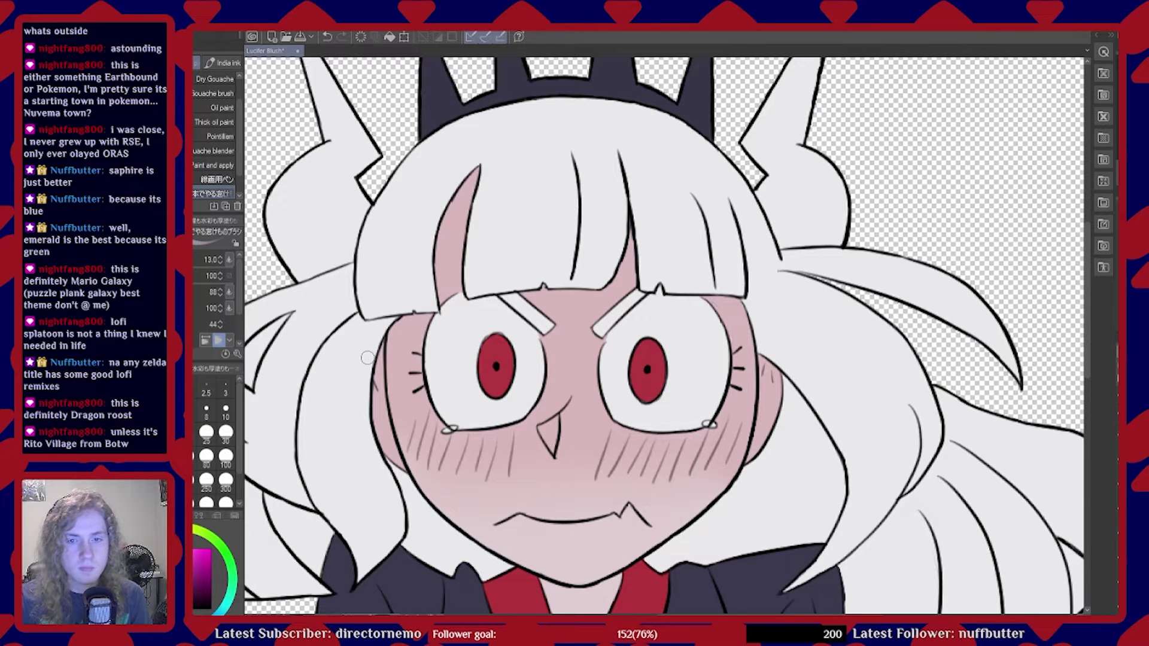
pyautogui.moveTo(371, 358); pyautogui.dragTo(1003, 308)
pyautogui.hotkey('ctrl', 'z')
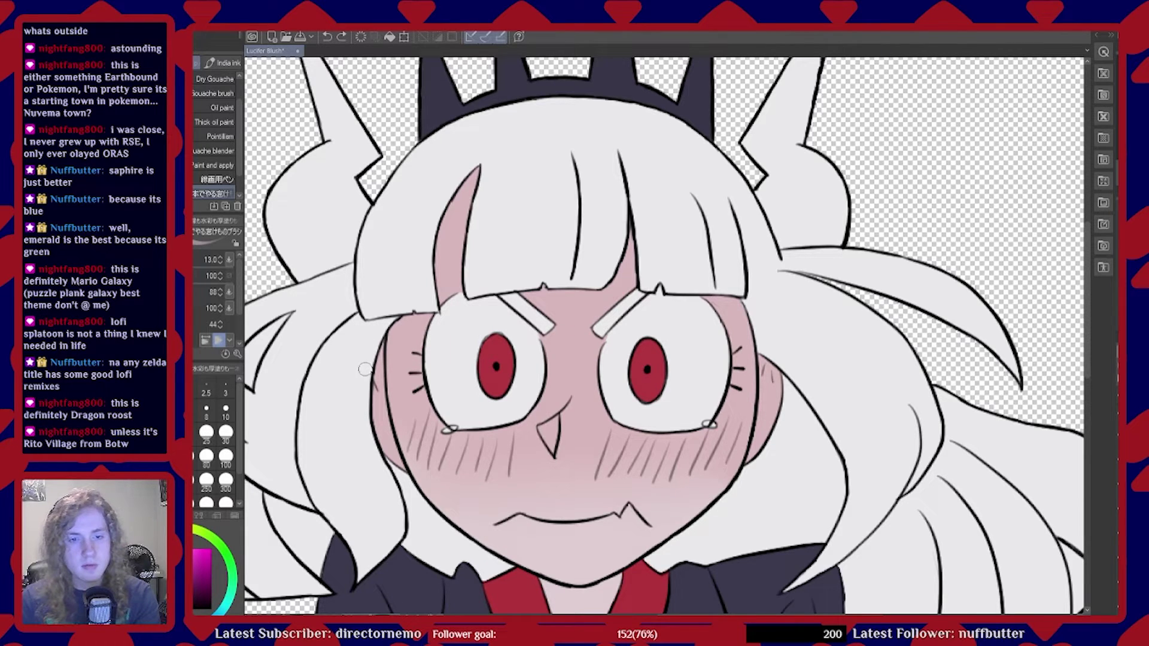
pyautogui.moveTo(355, 374)
pyautogui.mouseDown()
pyautogui.moveTo(803, 366)
pyautogui.moveTo(936, 415)
pyautogui.mouseUp()
pyautogui.hotkey('ctrl', 'z')
pyautogui.moveTo(356, 382); pyautogui.dragTo(1032, 371)
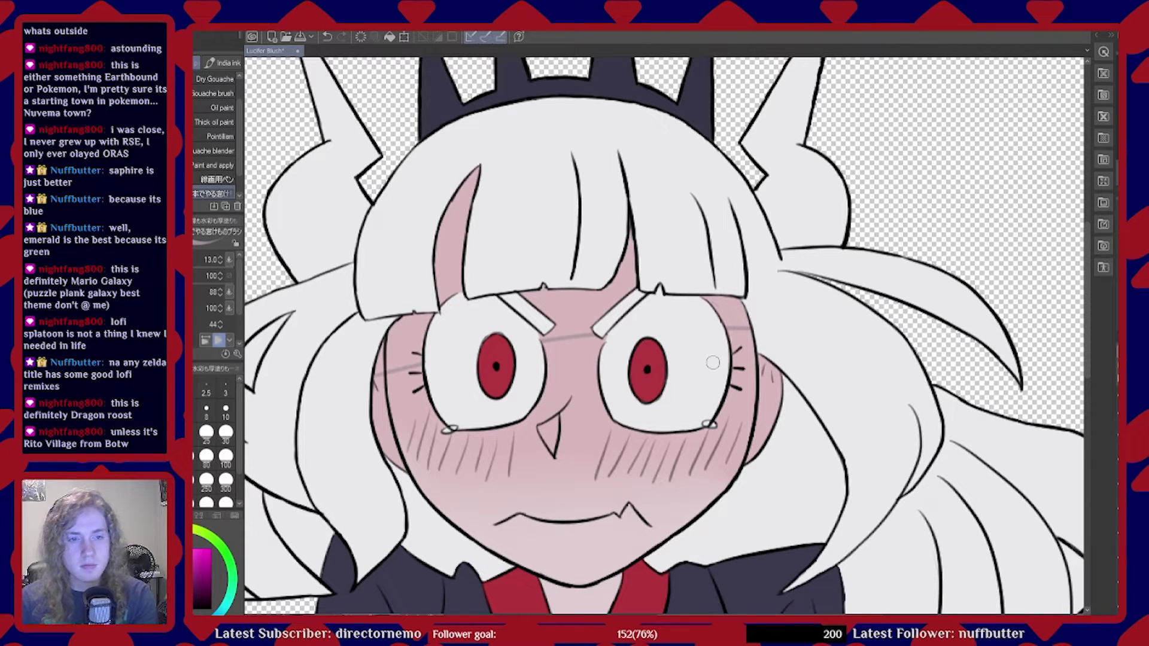
pyautogui.hotkey('ctrl', 'z')
pyautogui.moveTo(377, 345); pyautogui.dragTo(973, 333)
pyautogui.hotkey('ctrl', 'z')
pyautogui.moveTo(351, 349)
pyautogui.mouseDown()
pyautogui.moveTo(543, 327)
pyautogui.moveTo(870, 322)
pyautogui.mouseUp()
pyautogui.hotkey('ctrl', 'z')
# Draw the purple-grey shadow's lower edge across the forehead and start filling the left temple and left bang gap above it
pyautogui.moveTo(386, 344); pyautogui.dragTo(769, 322)
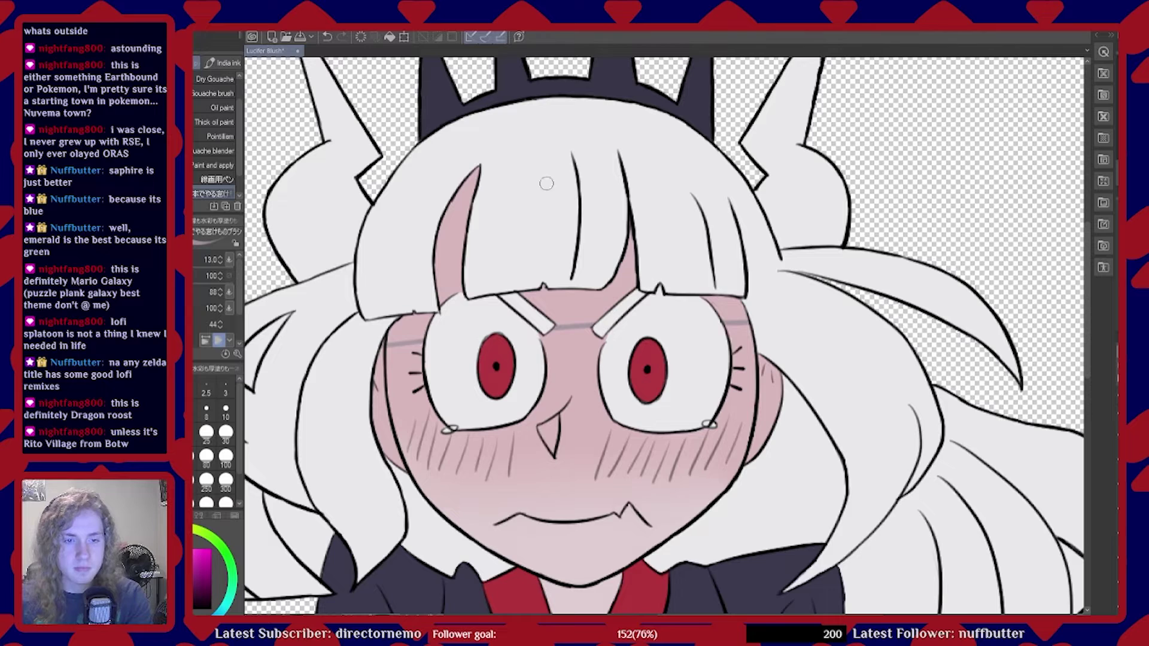
pyautogui.moveTo(409, 319)
pyautogui.mouseDown()
pyautogui.moveTo(385, 328)
pyautogui.moveTo(419, 312)
pyautogui.moveTo(385, 334)
pyautogui.moveTo(409, 333)
pyautogui.moveTo(384, 339)
pyautogui.moveTo(404, 340)
pyautogui.moveTo(425, 317)
pyautogui.moveTo(455, 215)
pyautogui.moveTo(434, 232)
pyautogui.moveTo(457, 225)
pyautogui.moveTo(477, 179)
pyautogui.mouseUp()
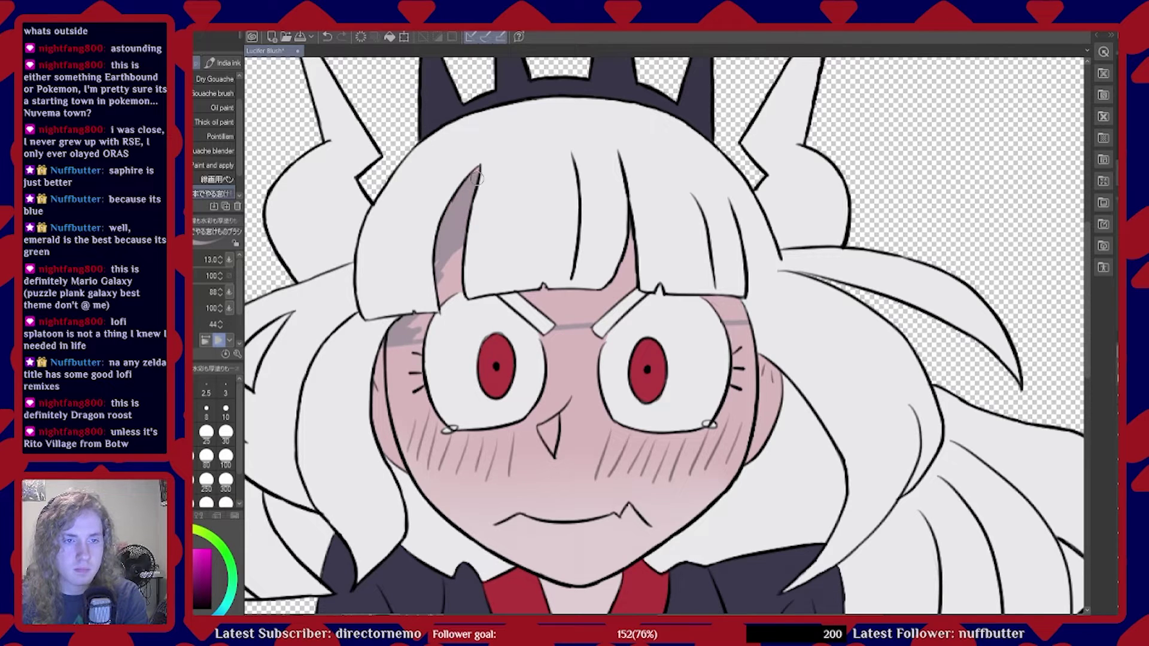
pyautogui.moveTo(453, 218); pyautogui.dragTo(450, 272)
pyautogui.moveTo(465, 208); pyautogui.dragTo(469, 177)
pyautogui.moveTo(427, 261)
pyautogui.mouseDown()
pyautogui.moveTo(466, 247)
pyautogui.moveTo(429, 294)
pyautogui.moveTo(447, 264)
pyautogui.mouseUp()
pyautogui.moveTo(404, 317)
pyautogui.mouseDown()
pyautogui.moveTo(424, 316)
pyautogui.moveTo(415, 312)
pyautogui.mouseUp()
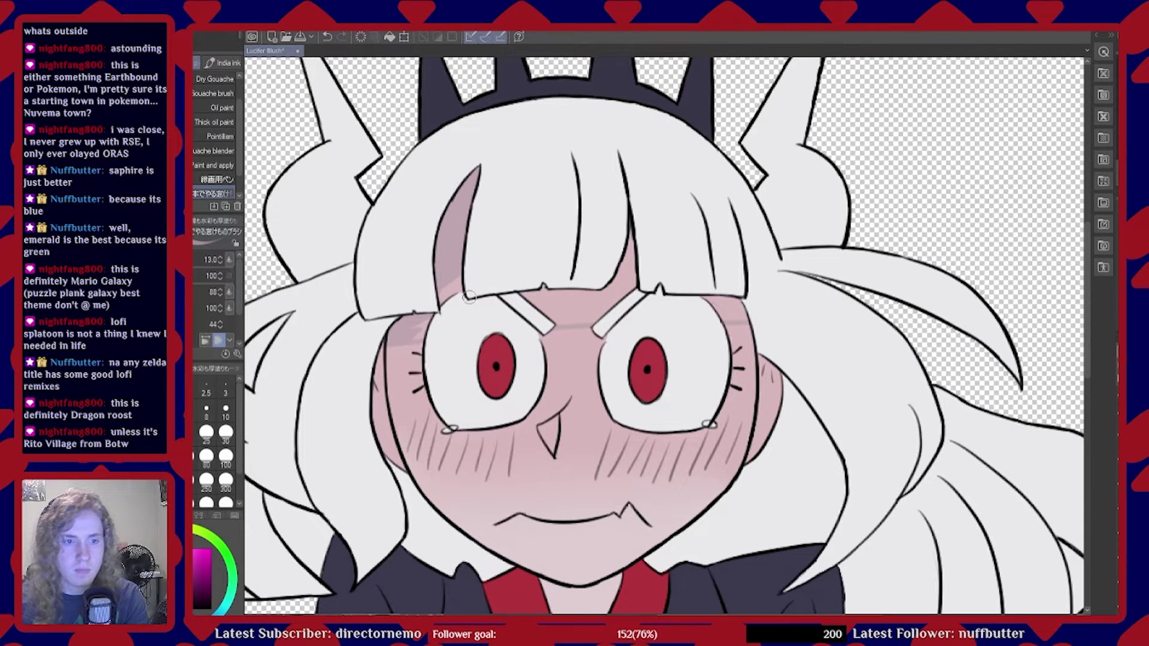
# Fill the remaining unshaded spots at the left temple and the lower end of the left bang gap with purple-grey
pyautogui.scroll(6, 409, 324)
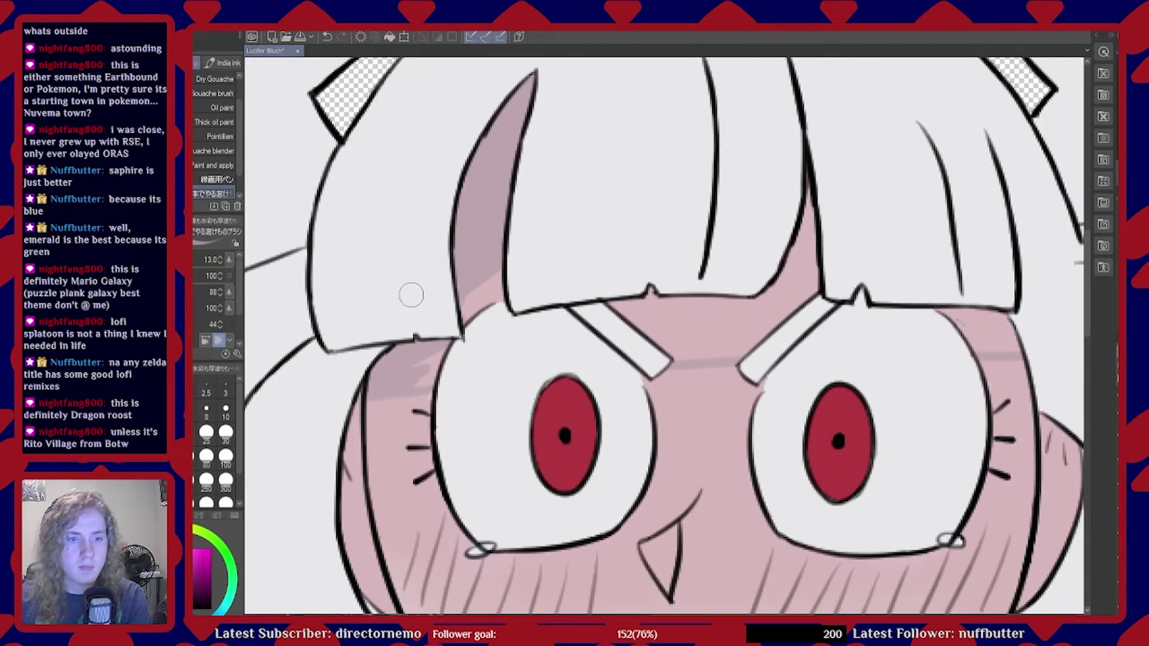
pyautogui.moveTo(425, 442)
pyautogui.mouseDown()
pyautogui.moveTo(457, 412)
pyautogui.moveTo(427, 407)
pyautogui.moveTo(458, 412)
pyautogui.moveTo(411, 411)
pyautogui.moveTo(423, 389)
pyautogui.mouseUp()
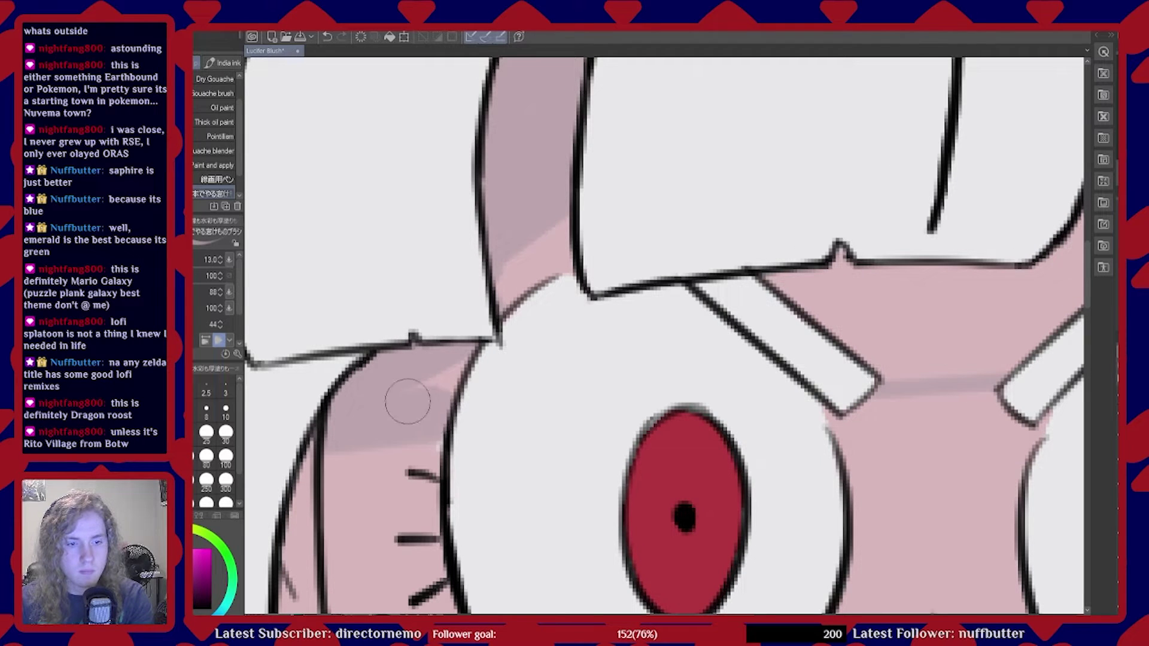
pyautogui.moveTo(540, 280)
pyautogui.mouseDown()
pyautogui.moveTo(557, 261)
pyautogui.moveTo(551, 226)
pyautogui.moveTo(580, 257)
pyautogui.moveTo(554, 251)
pyautogui.moveTo(571, 255)
pyautogui.mouseUp()
# Fill the forehead between the brows, the central bang gap and the right temple above the edge line with the same purple-grey
pyautogui.scroll(-10, 570, 254)
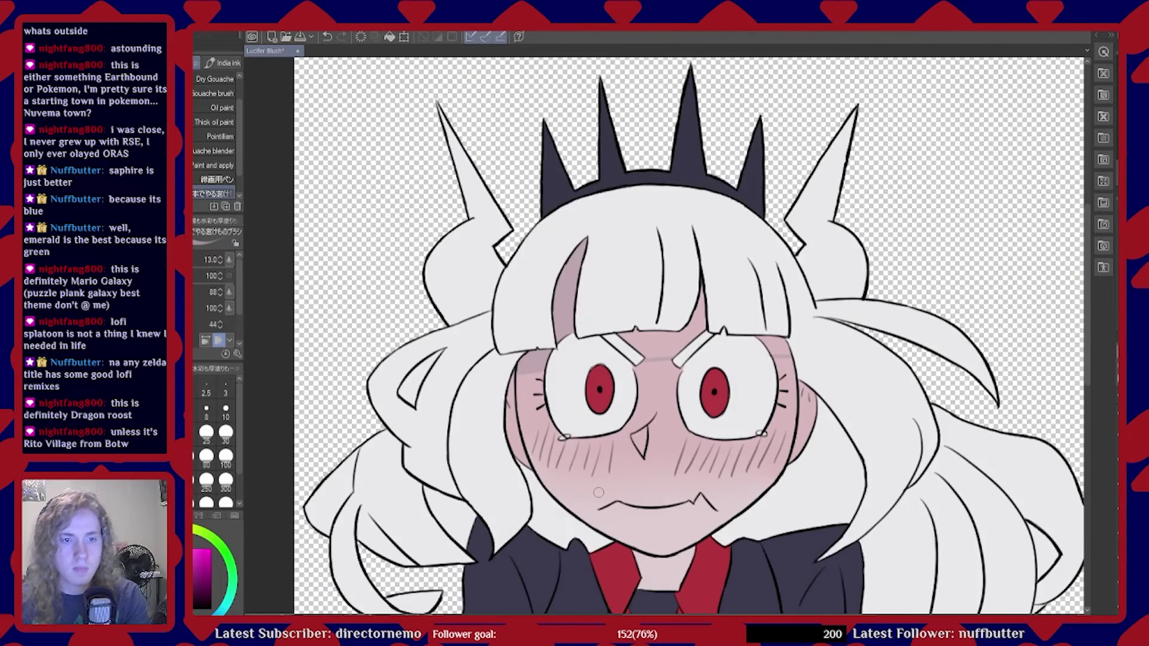
pyautogui.scroll(1, 613, 425)
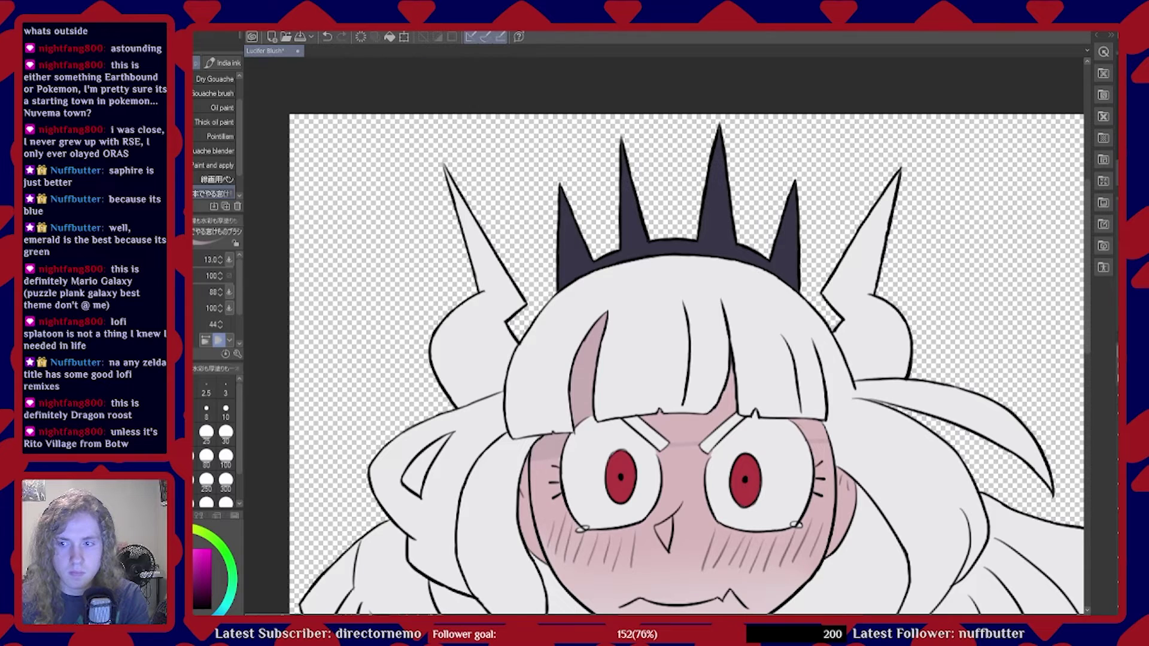
pyautogui.scroll(-1, 462, 397)
pyautogui.scroll(3, 659, 424)
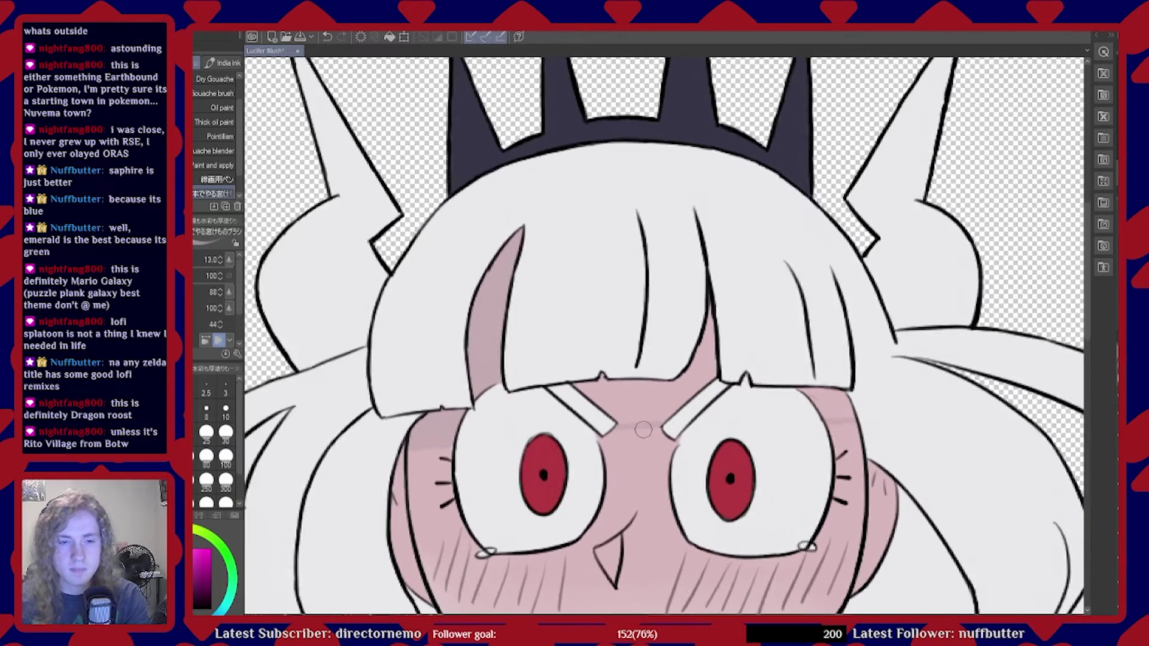
pyautogui.moveTo(639, 400)
pyautogui.mouseDown()
pyautogui.moveTo(595, 404)
pyautogui.moveTo(628, 410)
pyautogui.moveTo(596, 411)
pyautogui.moveTo(627, 410)
pyautogui.moveTo(608, 418)
pyautogui.moveTo(556, 377)
pyautogui.moveTo(604, 372)
pyautogui.mouseUp()
pyautogui.moveTo(673, 337)
pyautogui.mouseDown()
pyautogui.moveTo(732, 315)
pyautogui.moveTo(687, 314)
pyautogui.moveTo(750, 270)
pyautogui.moveTo(716, 271)
pyautogui.moveTo(690, 307)
pyautogui.moveTo(723, 314)
pyautogui.moveTo(695, 348)
pyautogui.moveTo(722, 331)
pyautogui.moveTo(592, 379)
pyautogui.moveTo(664, 386)
pyautogui.moveTo(622, 402)
pyautogui.moveTo(656, 415)
pyautogui.moveTo(709, 397)
pyautogui.moveTo(675, 395)
pyautogui.moveTo(678, 379)
pyautogui.moveTo(659, 376)
pyautogui.moveTo(694, 371)
pyautogui.mouseUp()
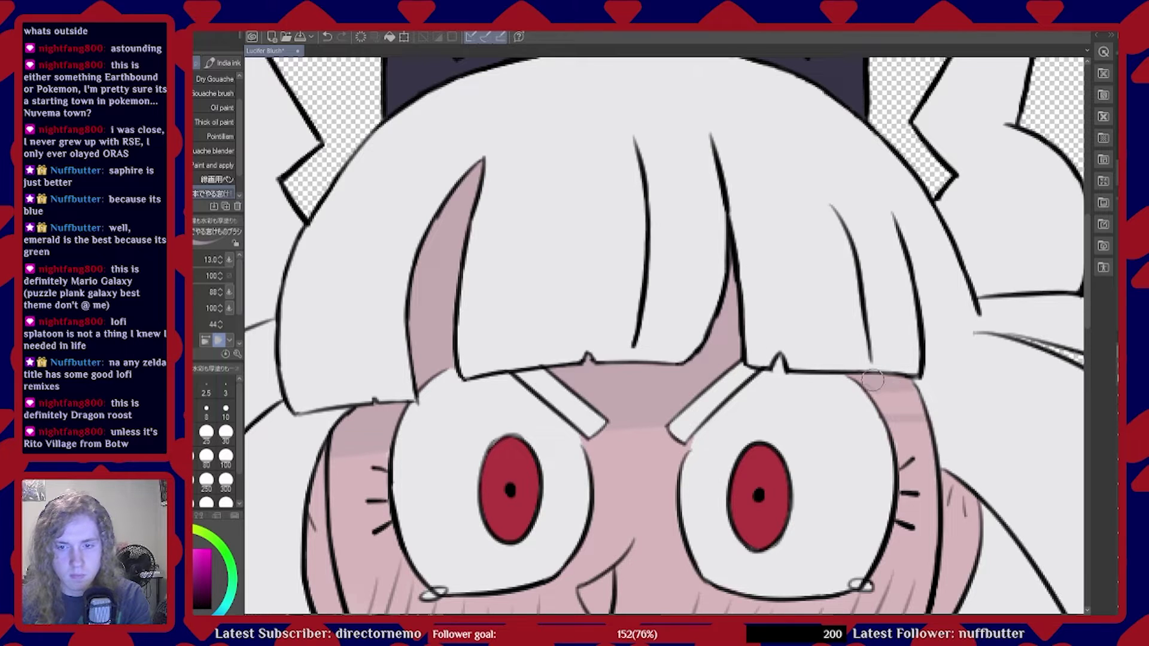
pyautogui.moveTo(895, 404)
pyautogui.mouseDown()
pyautogui.moveTo(924, 407)
pyautogui.moveTo(874, 410)
pyautogui.moveTo(923, 403)
pyautogui.moveTo(892, 381)
pyautogui.mouseUp()
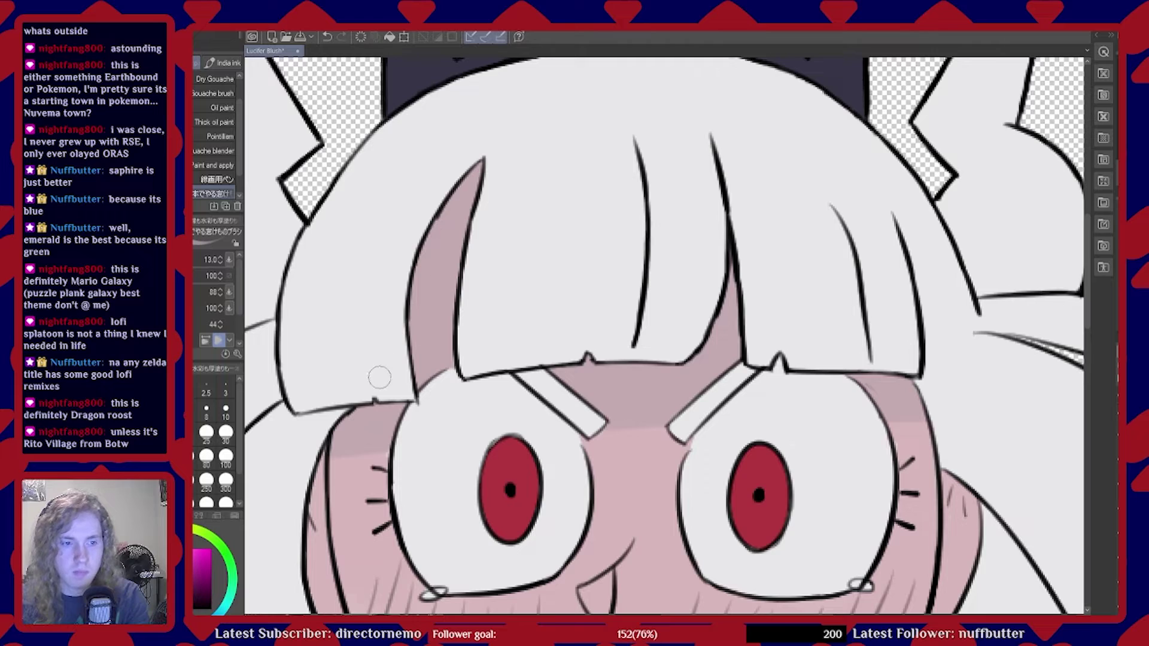
# Examine the purple-grey forehead shadow around the eyes, brows and bangs at several zoom levels, with the Hard eraser ready
pyautogui.scroll(-4, 402, 376)
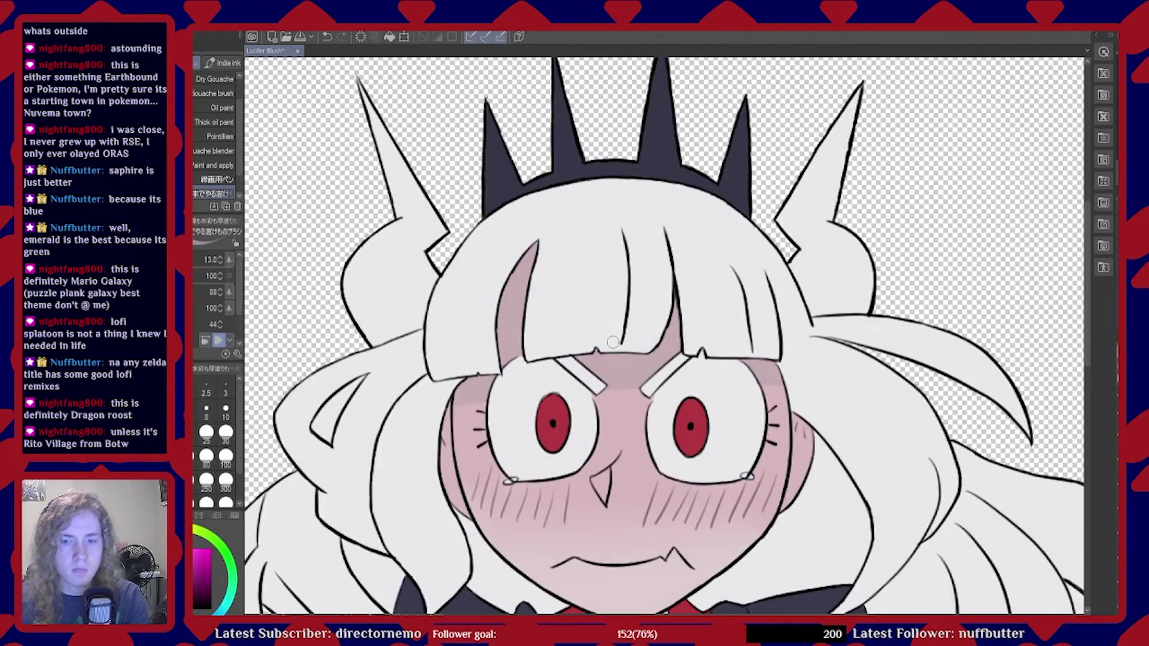
pyautogui.scroll(3, 460, 402)
pyautogui.scroll(3, 459, 402)
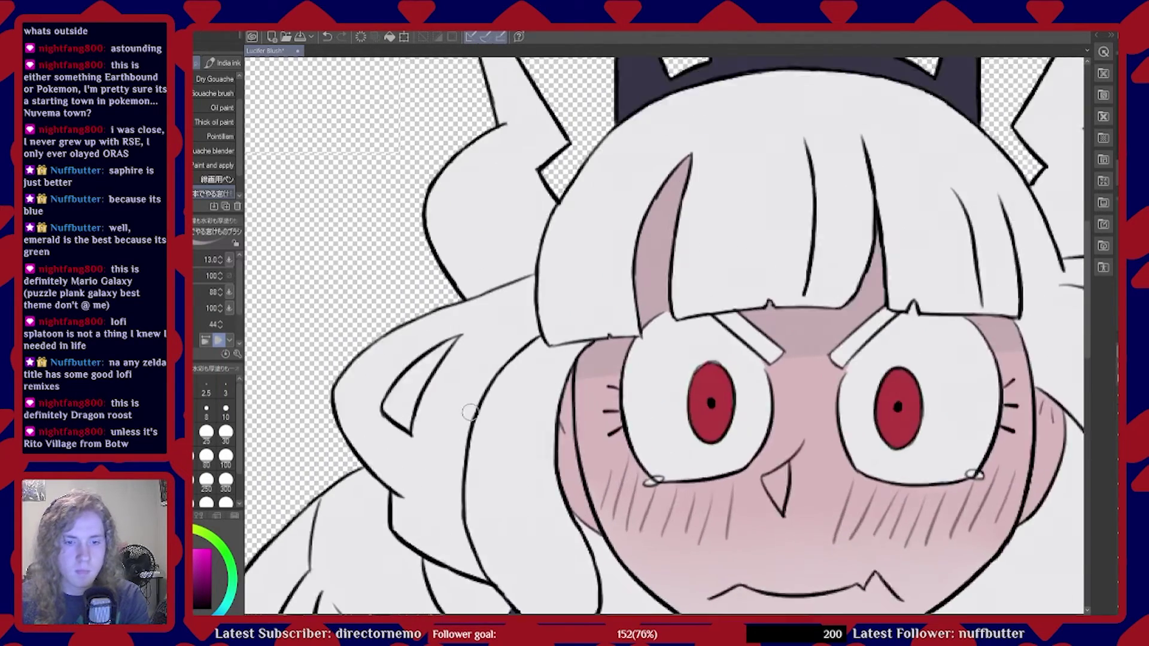
pyautogui.scroll(-2, 539, 360)
pyautogui.scroll(2, 604, 331)
pyautogui.scroll(1, 604, 331)
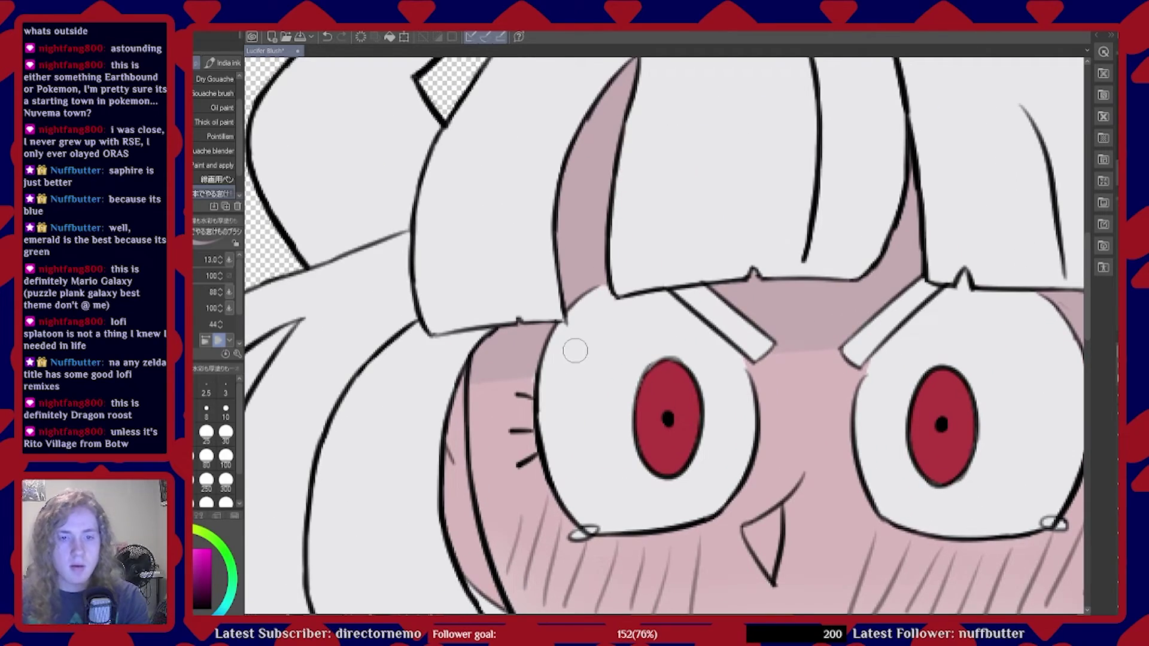
pyautogui.press('o')
pyautogui.press('e')
pyautogui.scroll(-2, 589, 332)
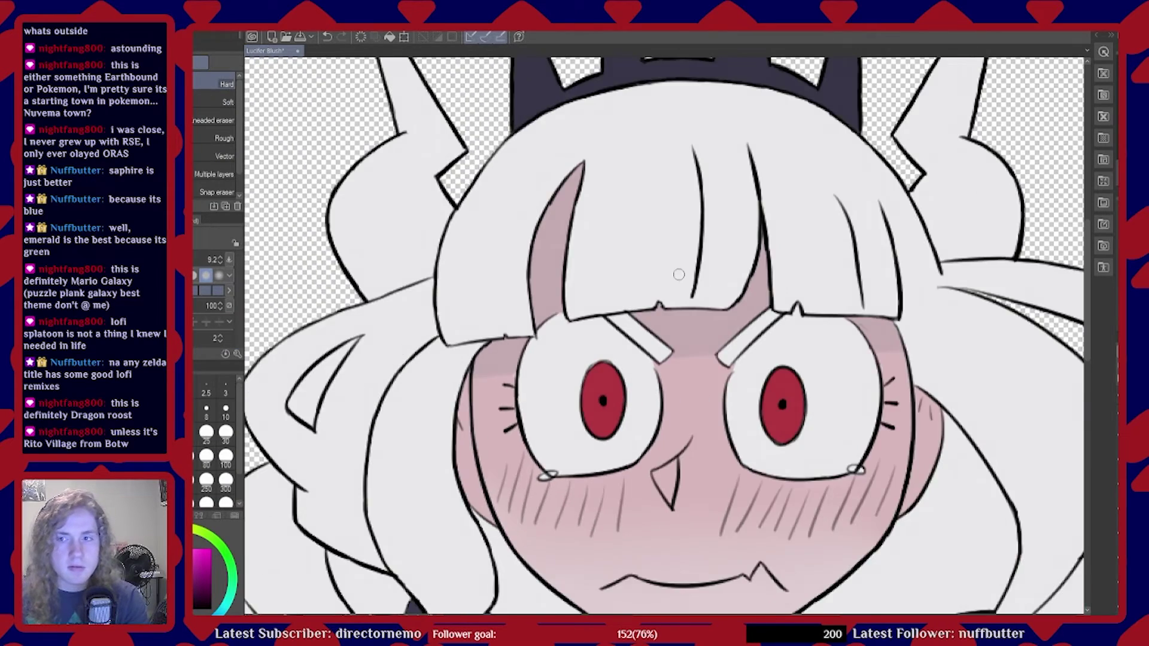
pyautogui.scroll(2, 589, 333)
pyautogui.scroll(1, 590, 333)
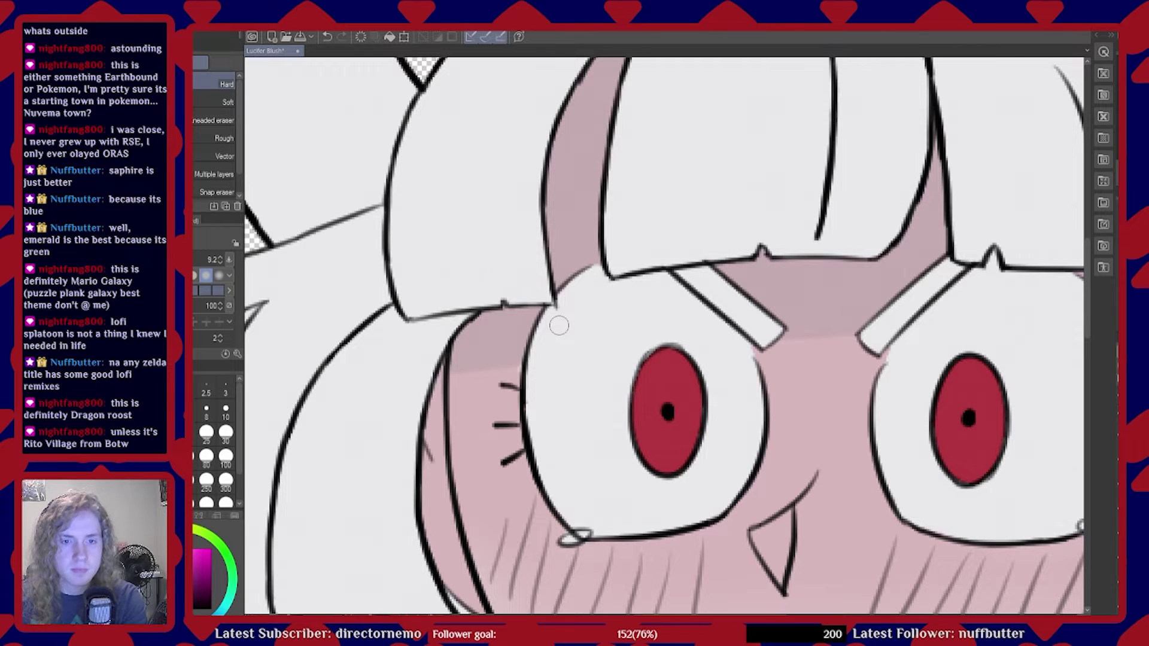
pyautogui.scroll(-3, 385, 364)
pyautogui.scroll(1, 385, 364)
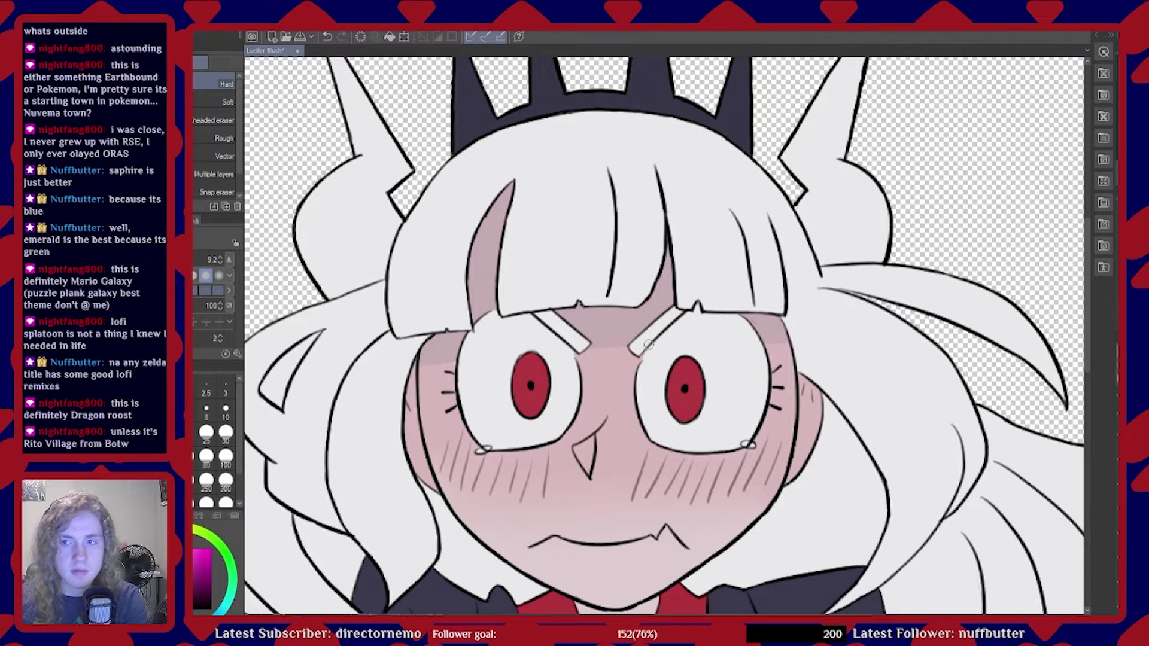
# Paint a purple-grey shadow over the outer part of the left ear, beside the long side strand
pyautogui.scroll(-4, 646, 321)
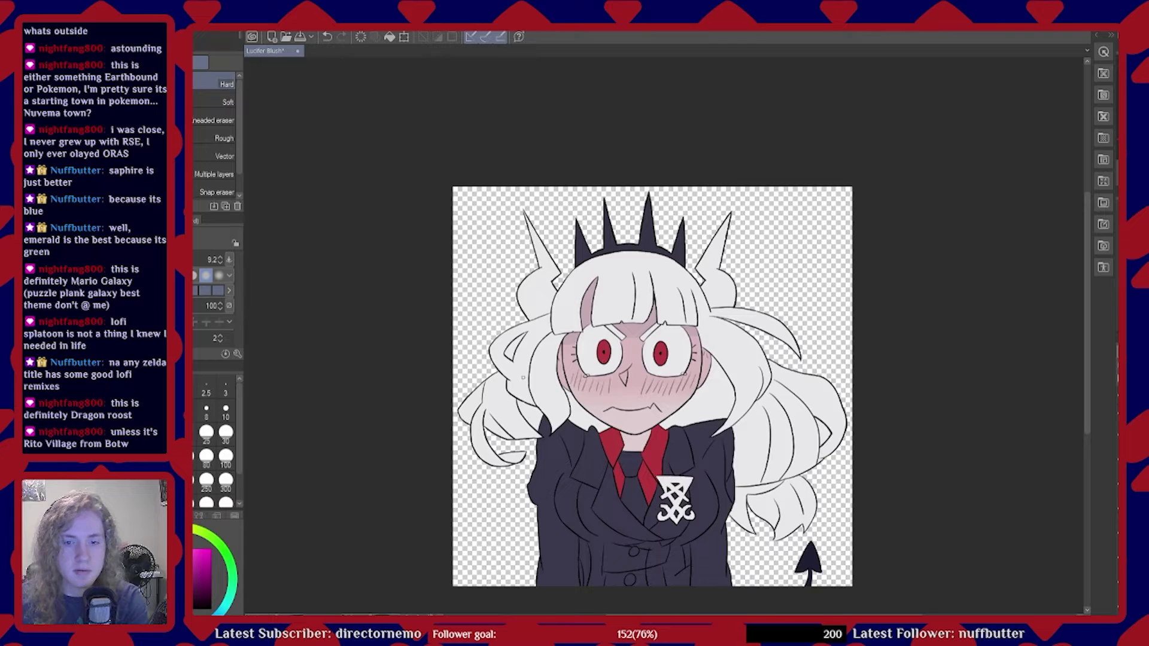
pyautogui.scroll(3, 492, 492)
pyautogui.press('b')
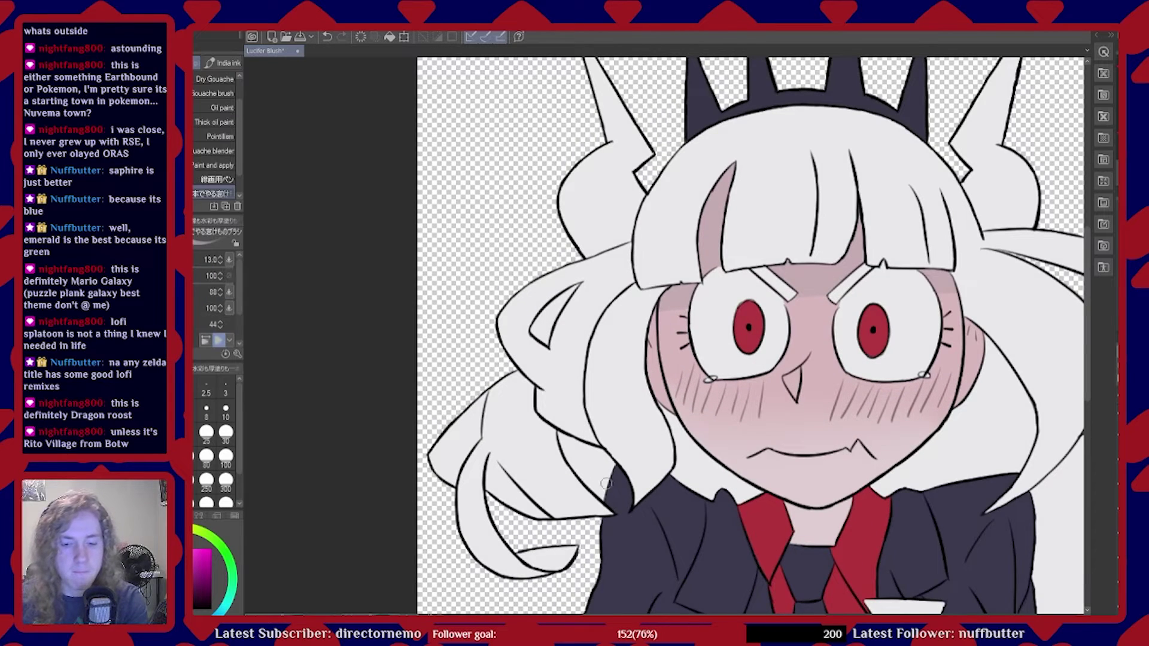
pyautogui.scroll(3, 530, 302)
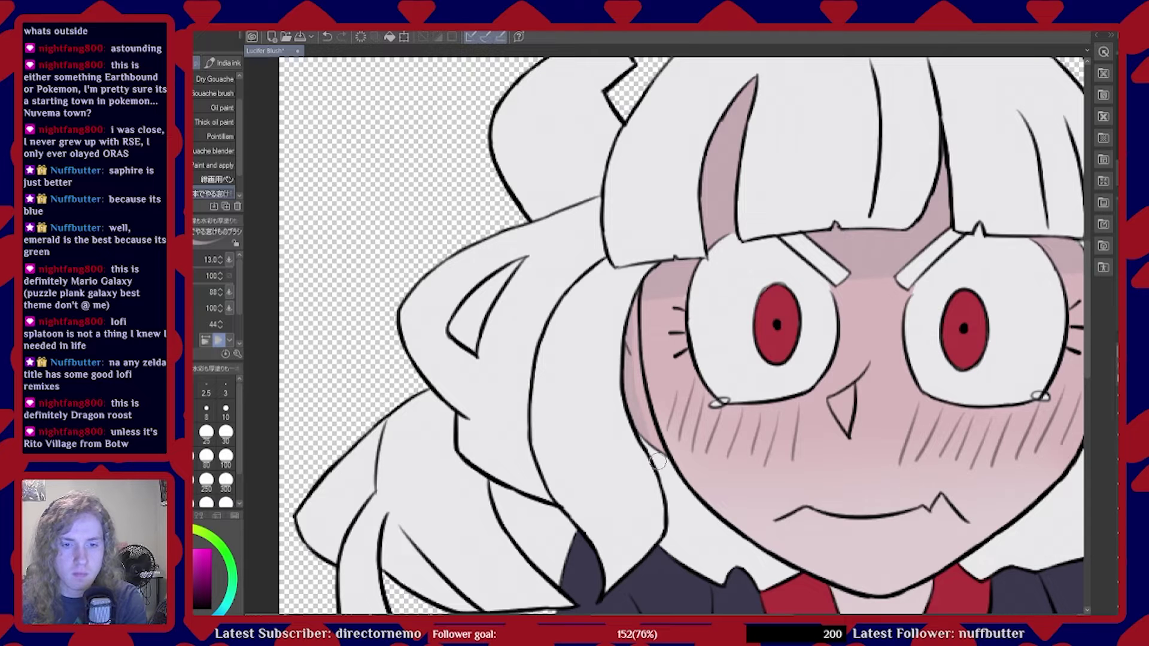
pyautogui.scroll(-3, 540, 442)
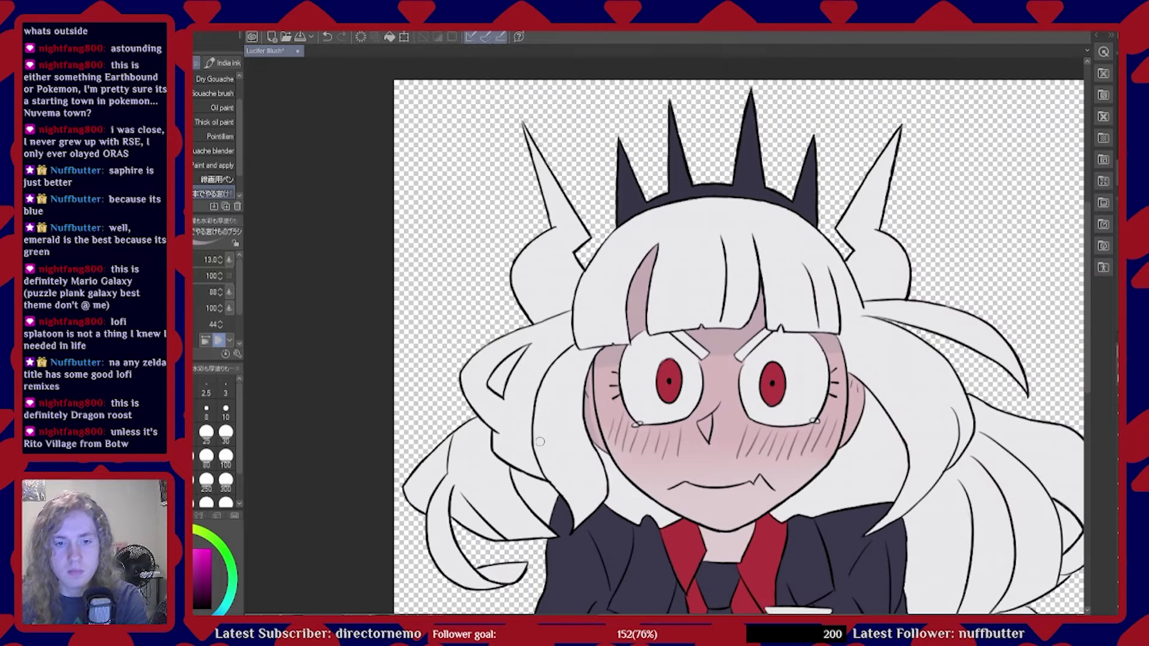
pyautogui.scroll(-2, 709, 414)
pyautogui.scroll(6, 543, 418)
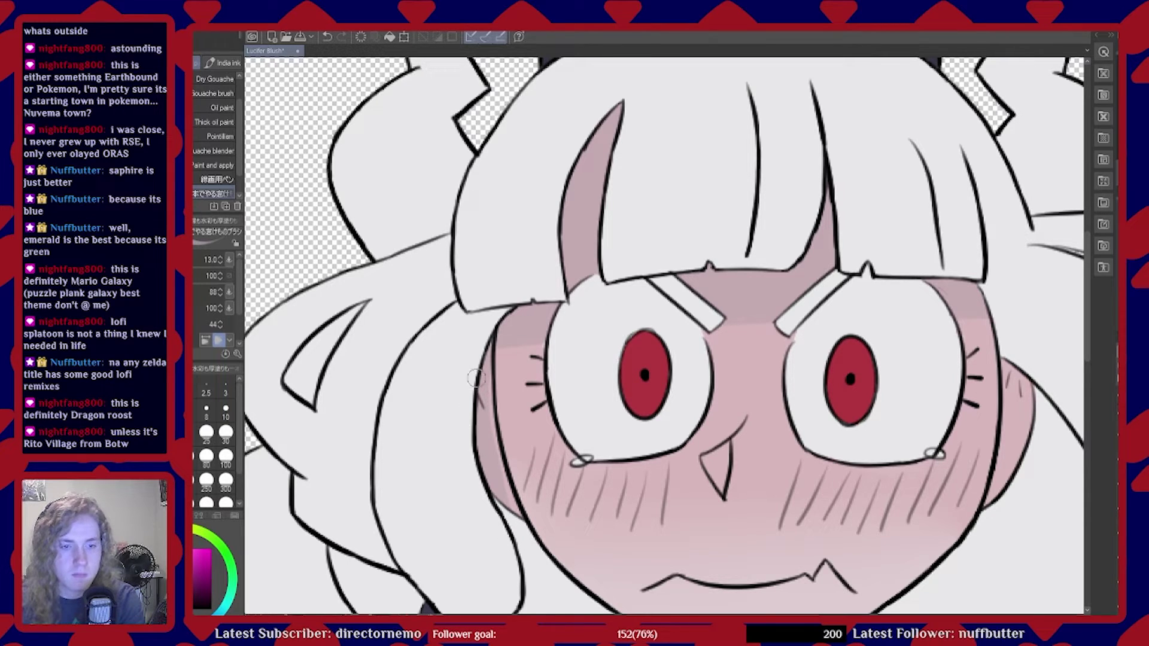
pyautogui.scroll(-5, 431, 347)
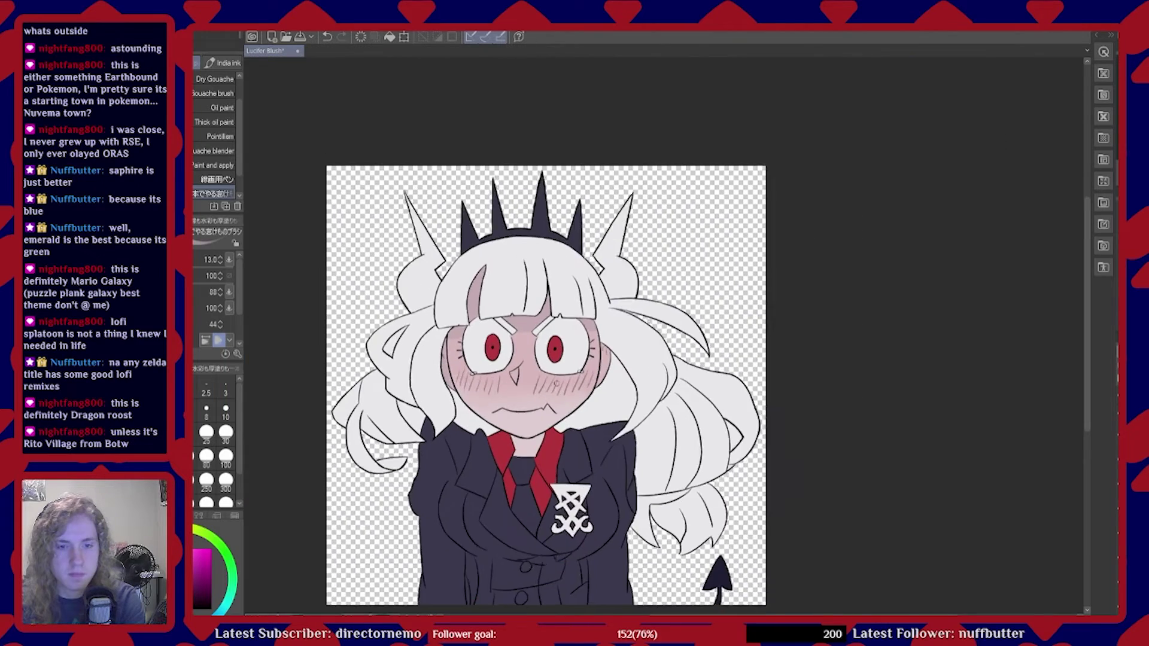
# Undo the last shadow stroke and repaint the purple-grey shadow on the upper half of the right ear
pyautogui.scroll(5, 643, 374)
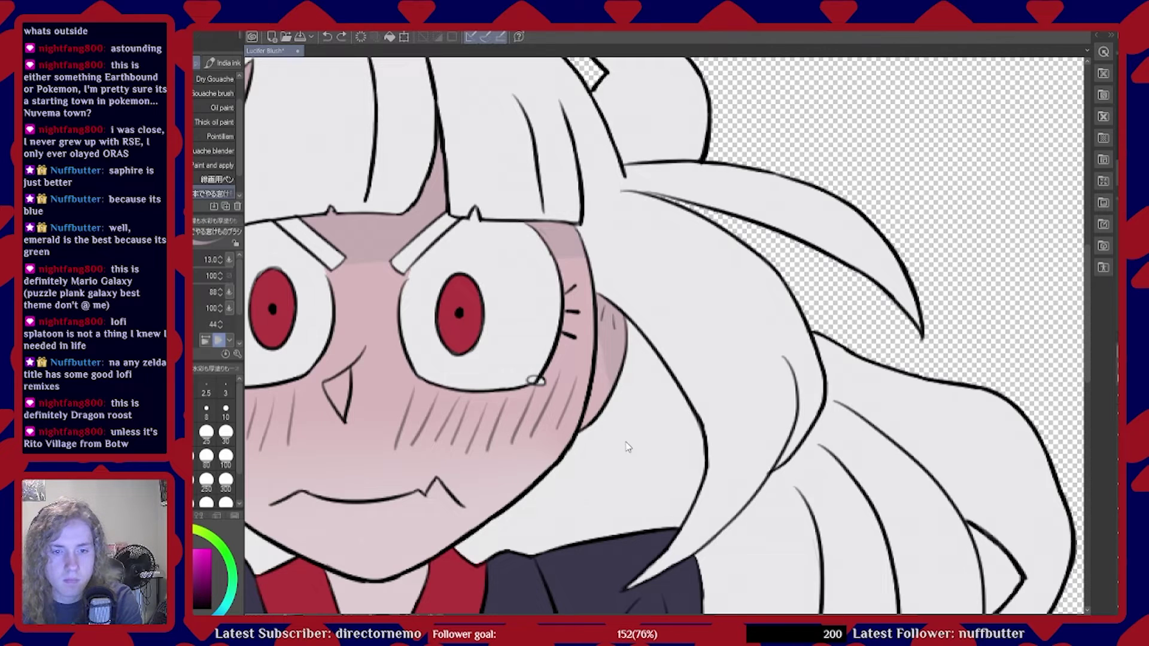
pyautogui.hotkey('ctrl', 'z')
pyautogui.moveTo(598, 351); pyautogui.dragTo(649, 393)
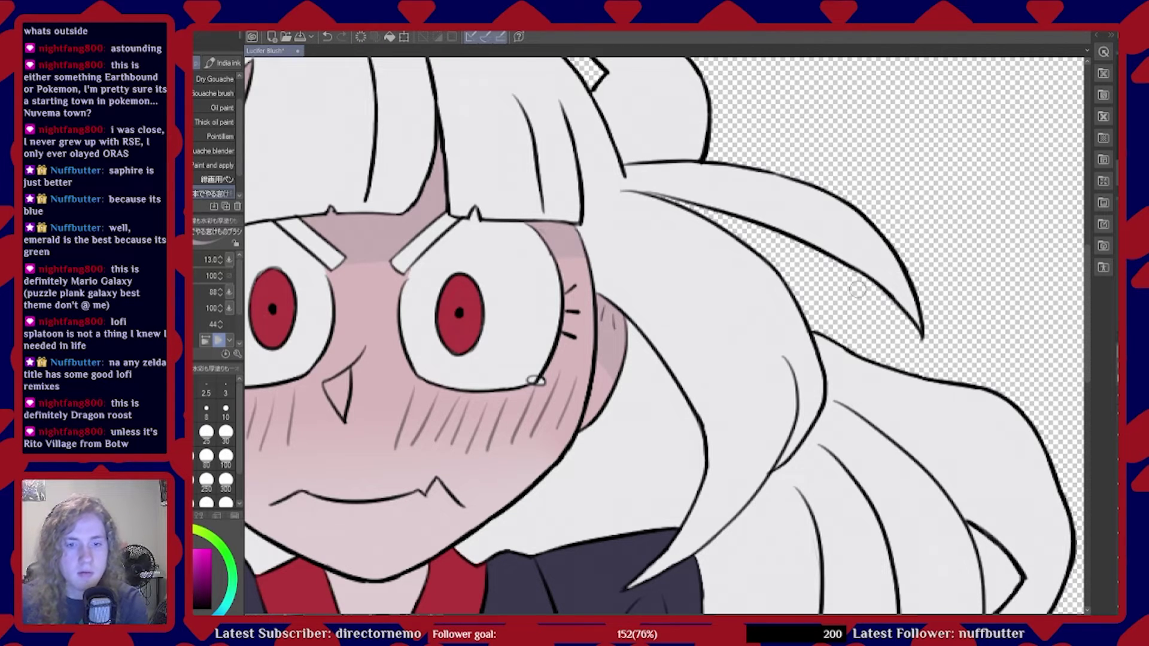
pyautogui.scroll(-7, 702, 378)
pyautogui.scroll(1, 505, 420)
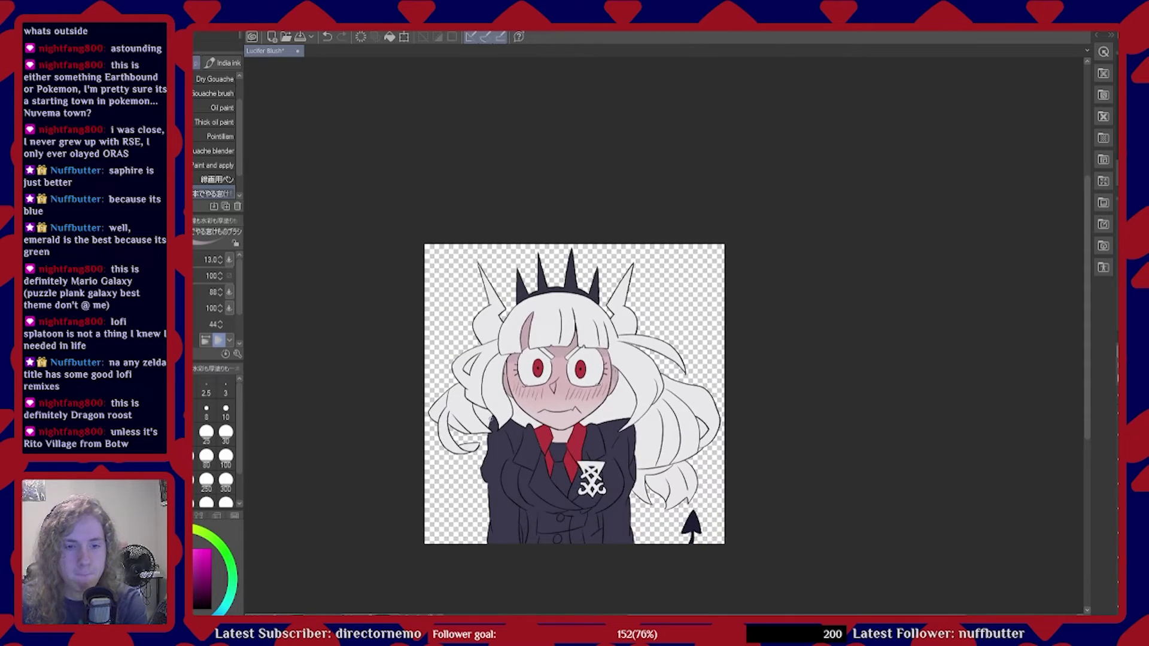
# Save the drawing and pick a dark blue-grey colour to shade the hair with the same brush
pyautogui.scroll(6, 515, 431)
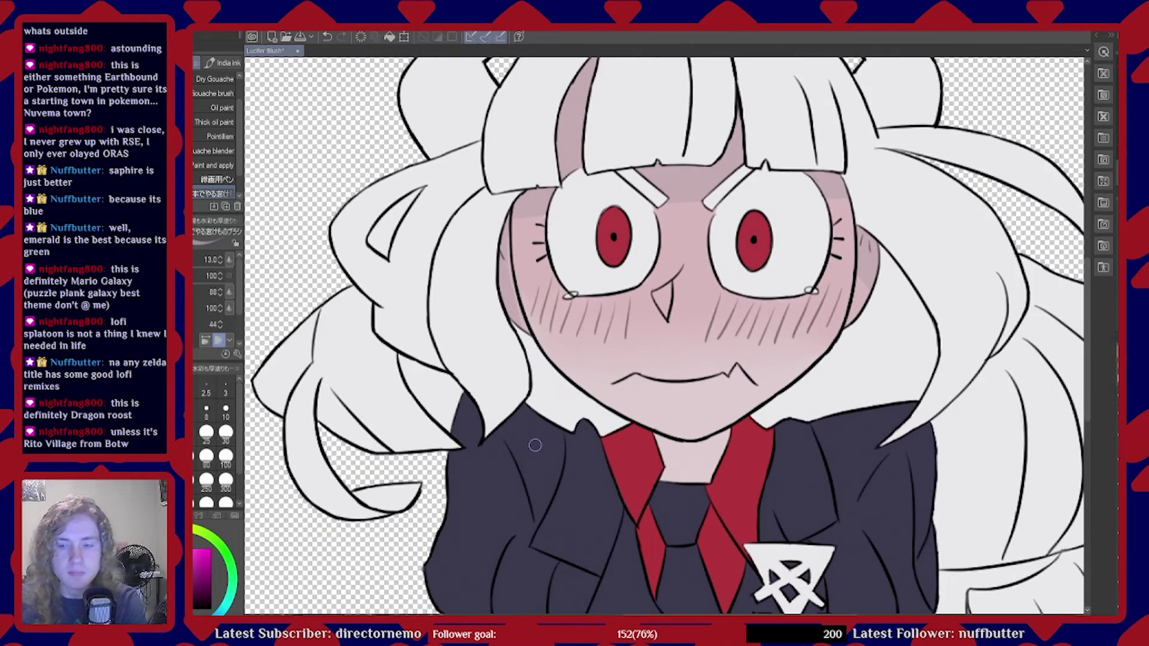
pyautogui.scroll(1, 535, 446)
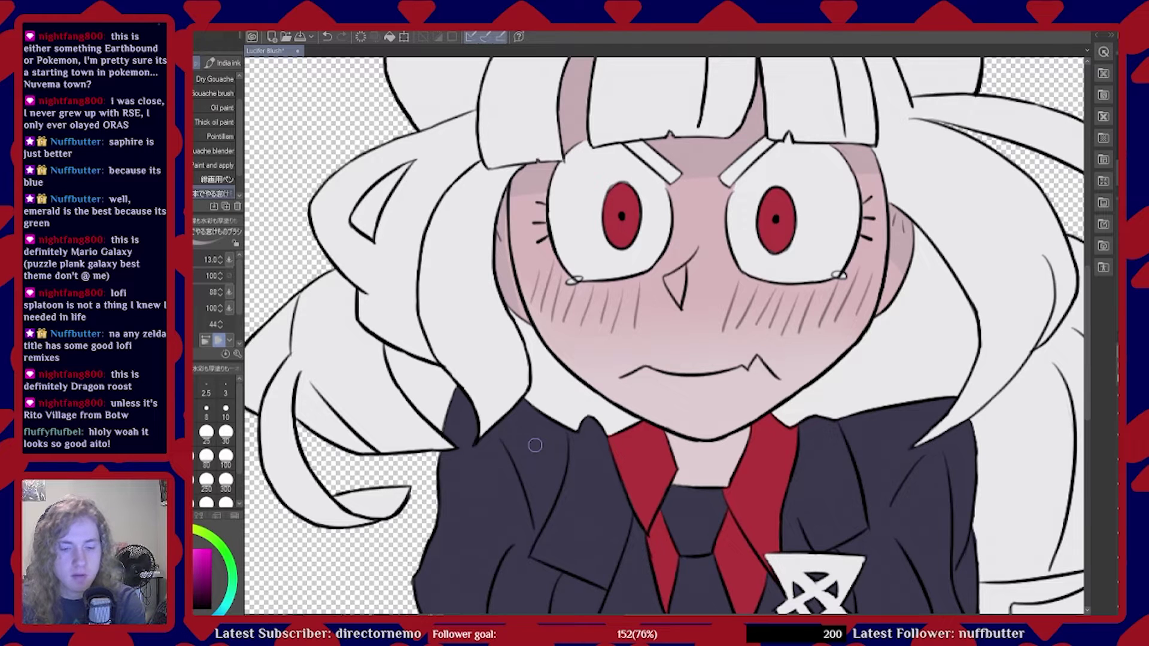
pyautogui.scroll(4, 536, 446)
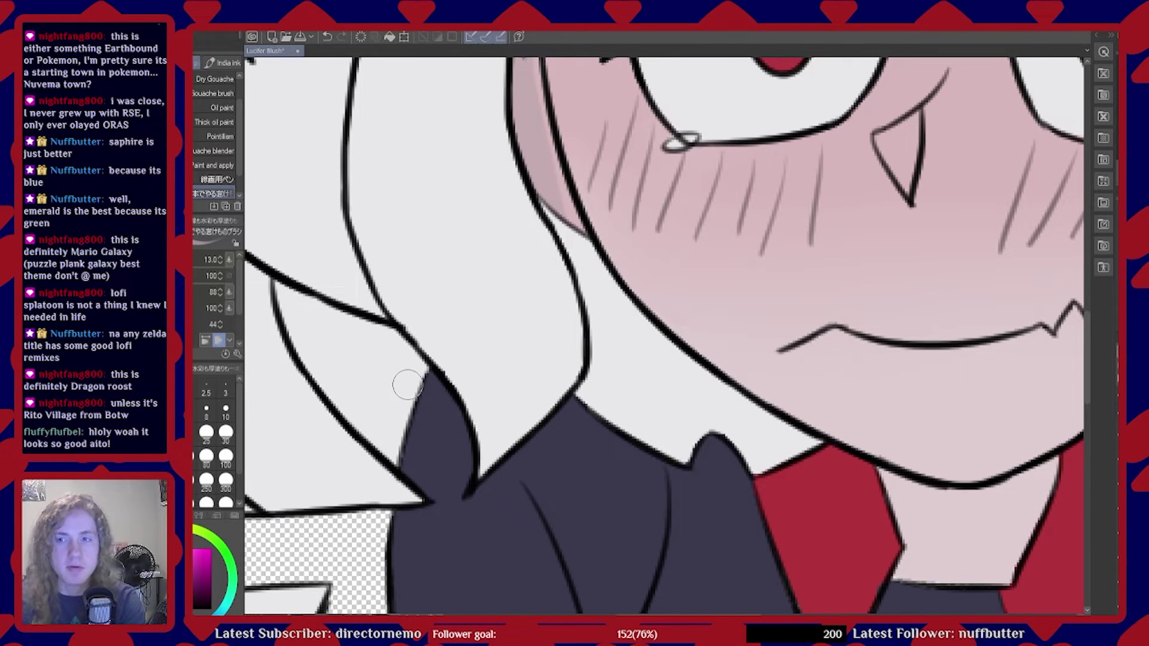
pyautogui.scroll(-1, 409, 384)
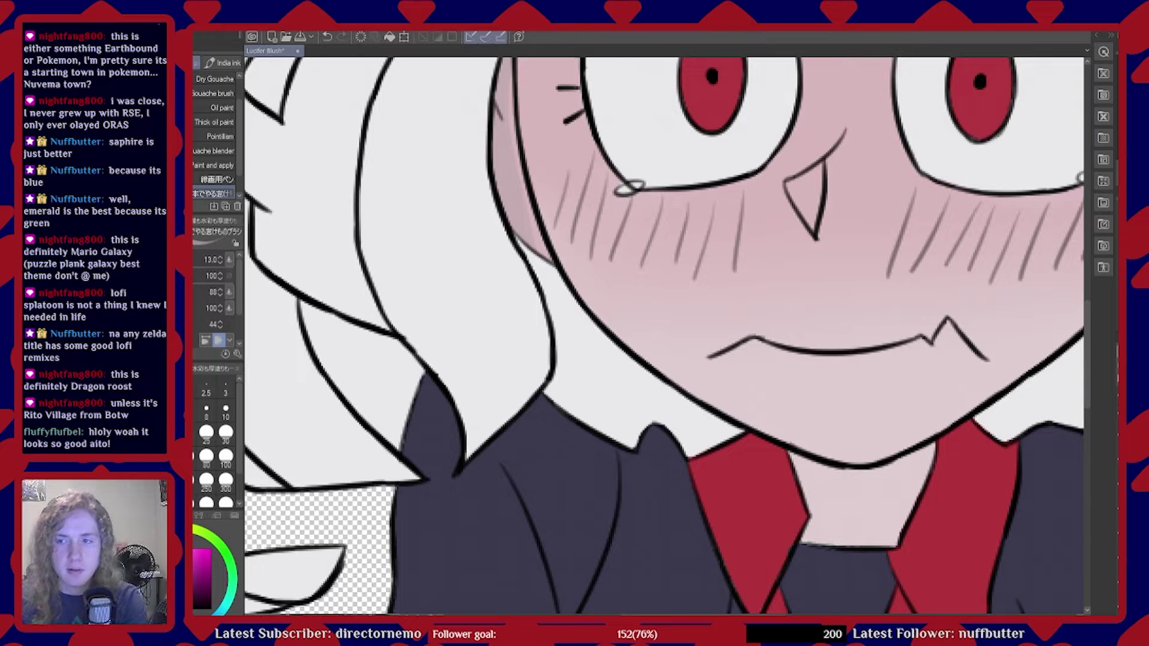
pyautogui.hotkey('ctrl', 's')
pyautogui.press('i')
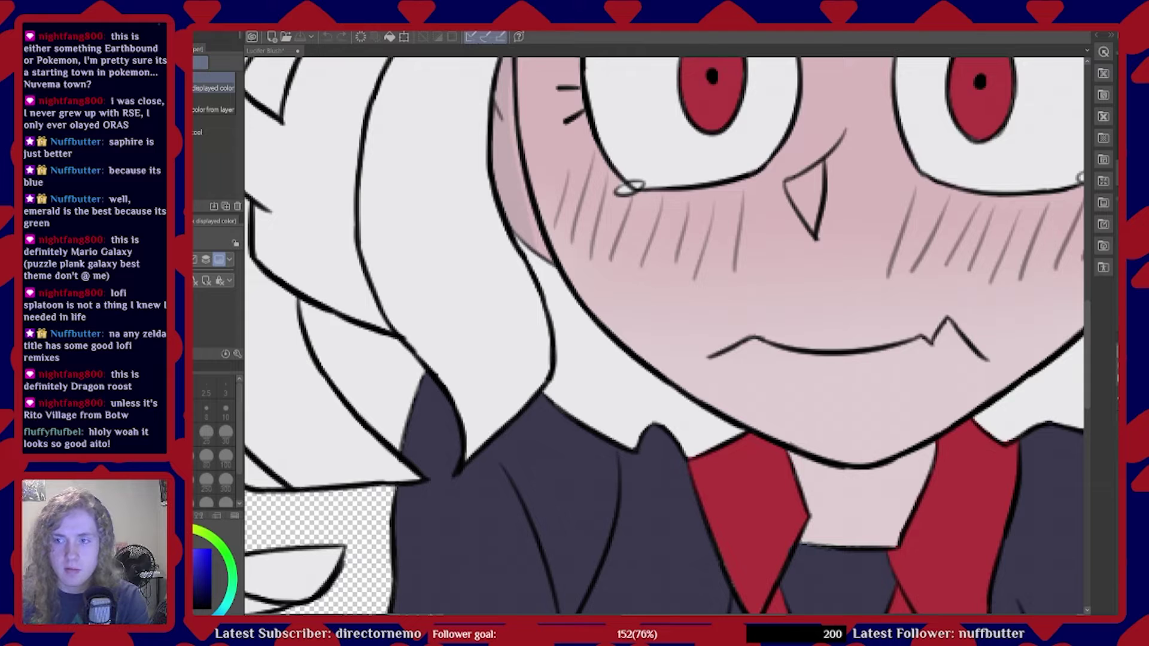
pyautogui.press('b')
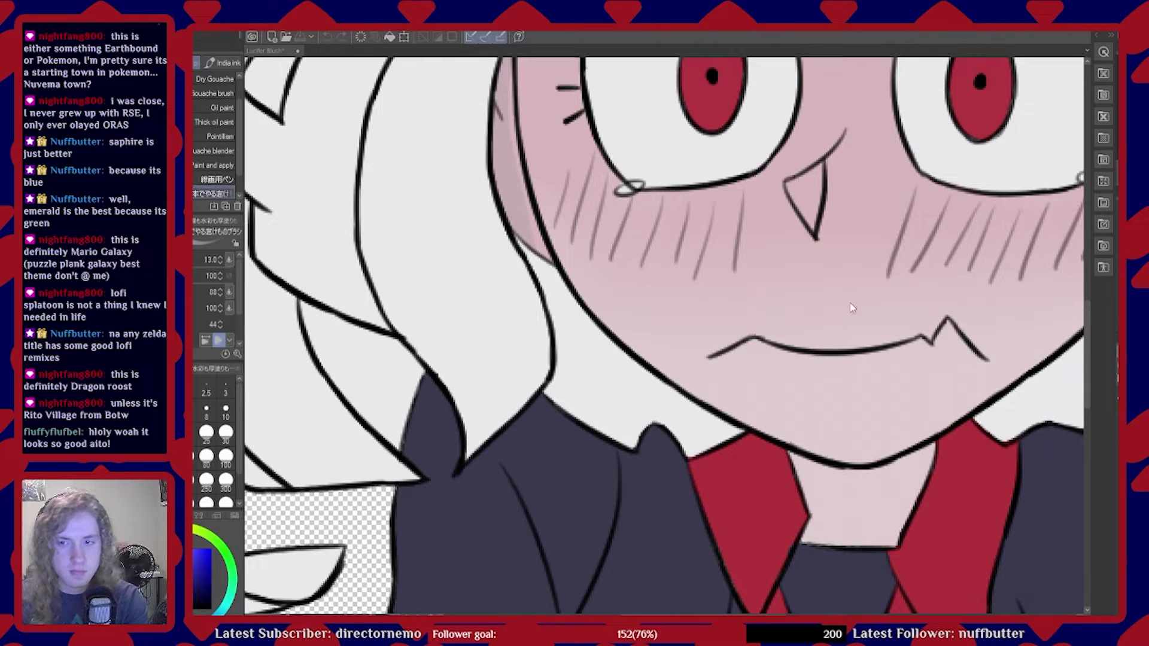
pyautogui.click(417, 413)
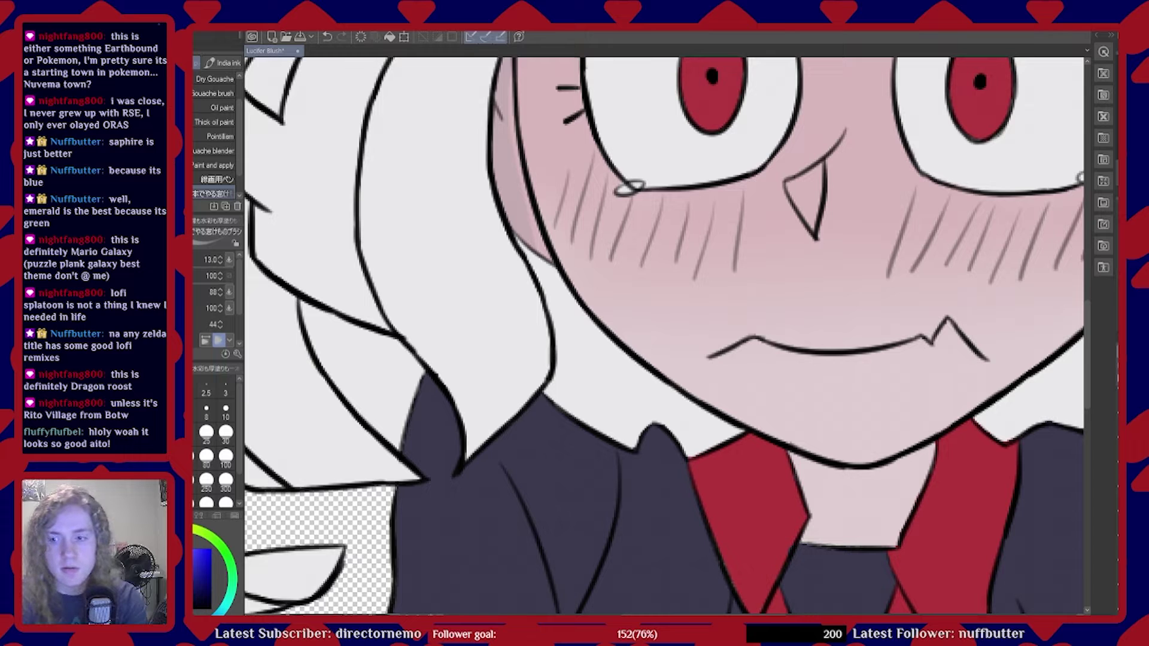
# Fill the hair gap between the strands above the left shoulder with grey and lighten the shading
pyautogui.scroll(-2, 593, 422)
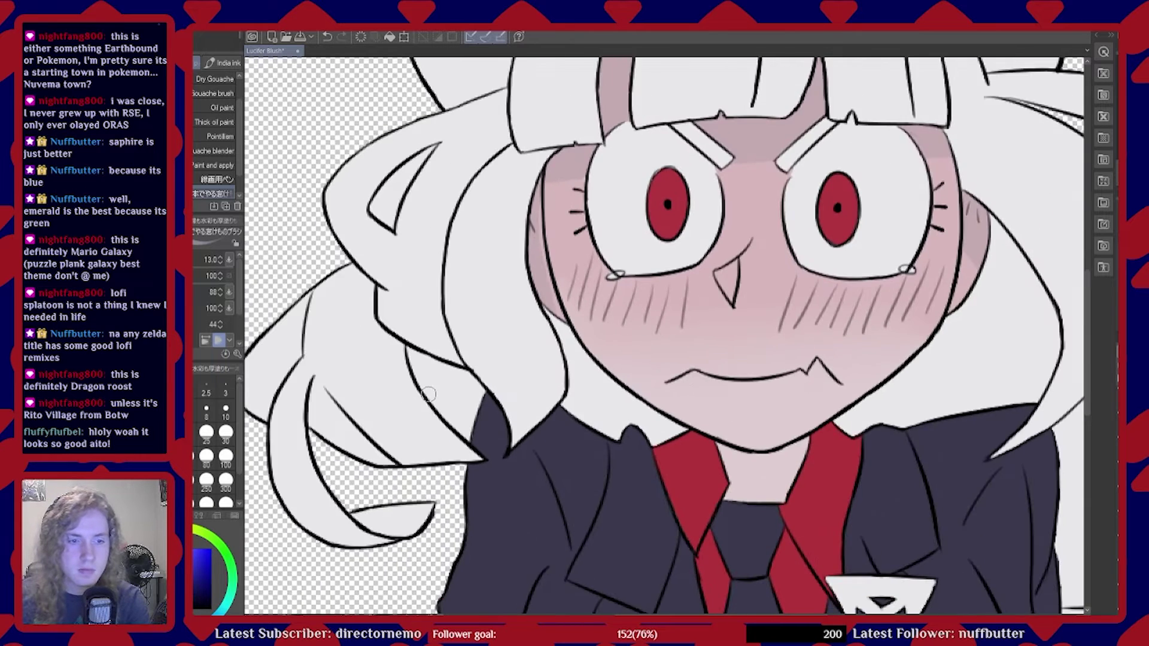
pyautogui.scroll(4, 421, 388)
pyautogui.scroll(1, 433, 388)
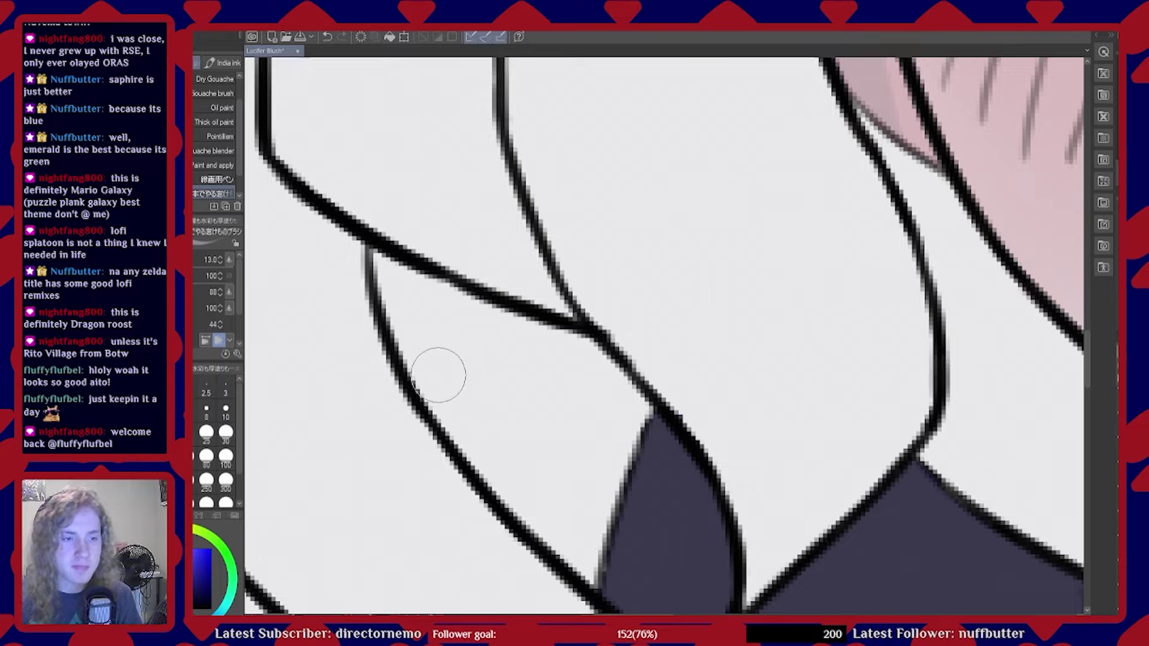
pyautogui.moveTo(413, 298)
pyautogui.mouseDown()
pyautogui.moveTo(386, 261)
pyautogui.moveTo(486, 322)
pyautogui.moveTo(594, 352)
pyautogui.moveTo(598, 364)
pyautogui.moveTo(408, 316)
pyautogui.moveTo(426, 331)
pyautogui.moveTo(398, 303)
pyautogui.moveTo(468, 440)
pyautogui.moveTo(463, 419)
pyautogui.moveTo(581, 562)
pyautogui.mouseUp()
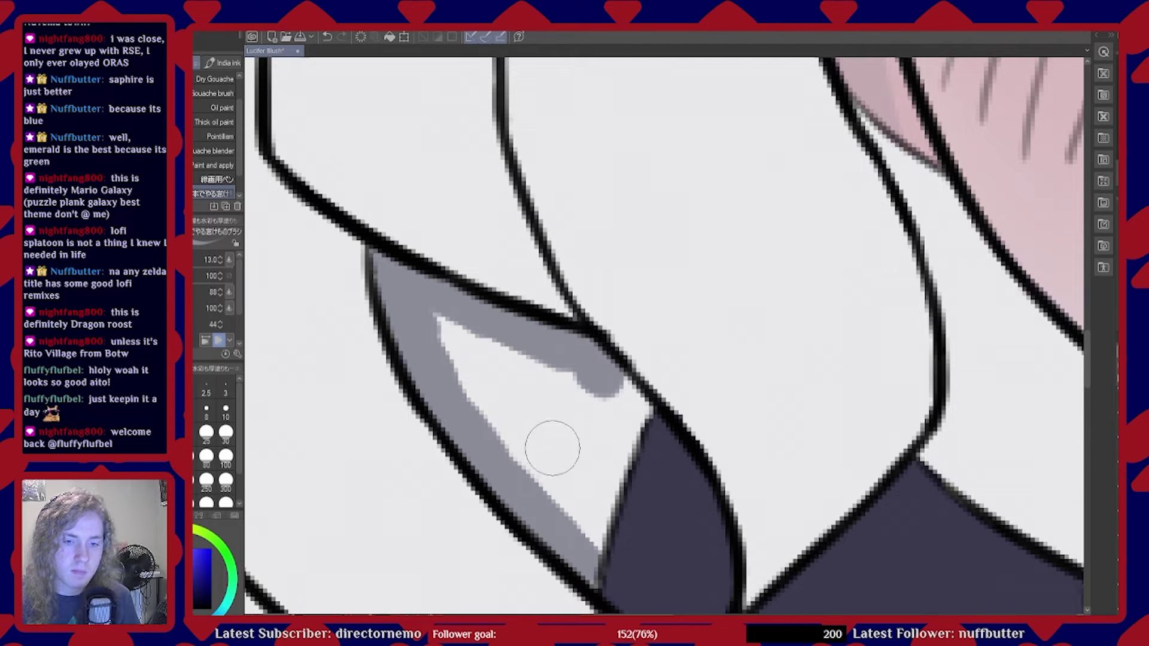
pyautogui.moveTo(605, 413)
pyautogui.mouseDown()
pyautogui.moveTo(616, 390)
pyautogui.moveTo(625, 414)
pyautogui.moveTo(637, 408)
pyautogui.moveTo(614, 433)
pyautogui.moveTo(584, 551)
pyautogui.moveTo(541, 430)
pyautogui.moveTo(561, 508)
pyautogui.moveTo(439, 332)
pyautogui.moveTo(533, 407)
pyautogui.moveTo(536, 376)
pyautogui.moveTo(587, 423)
pyautogui.moveTo(574, 467)
pyautogui.mouseUp()
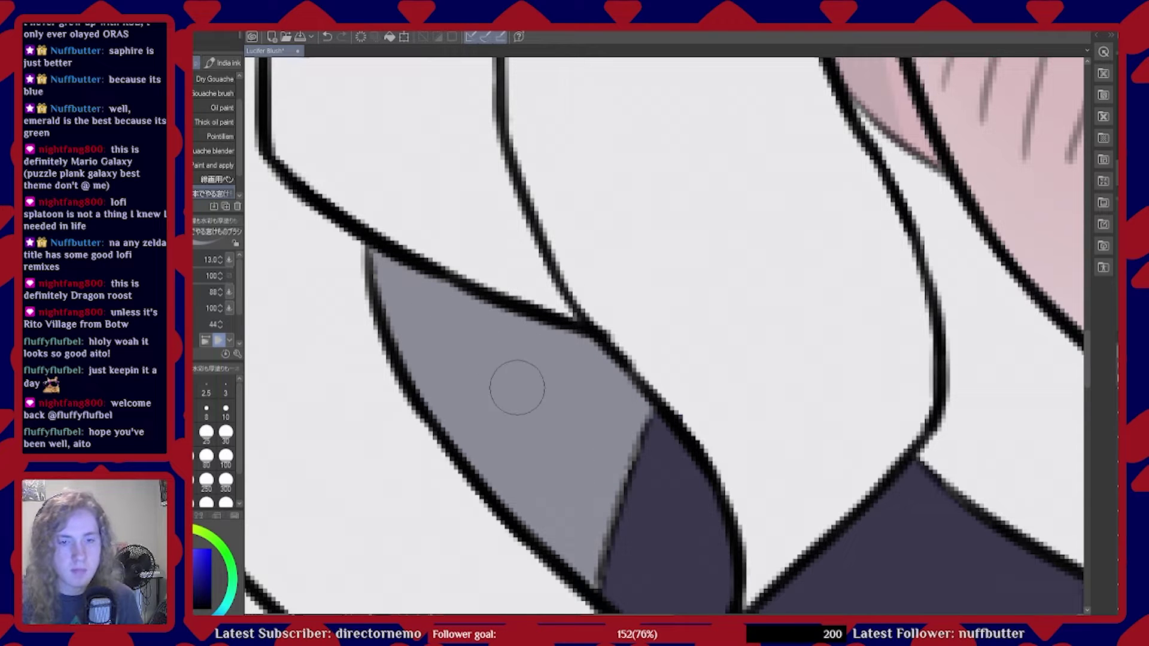
pyautogui.scroll(-5, 531, 367)
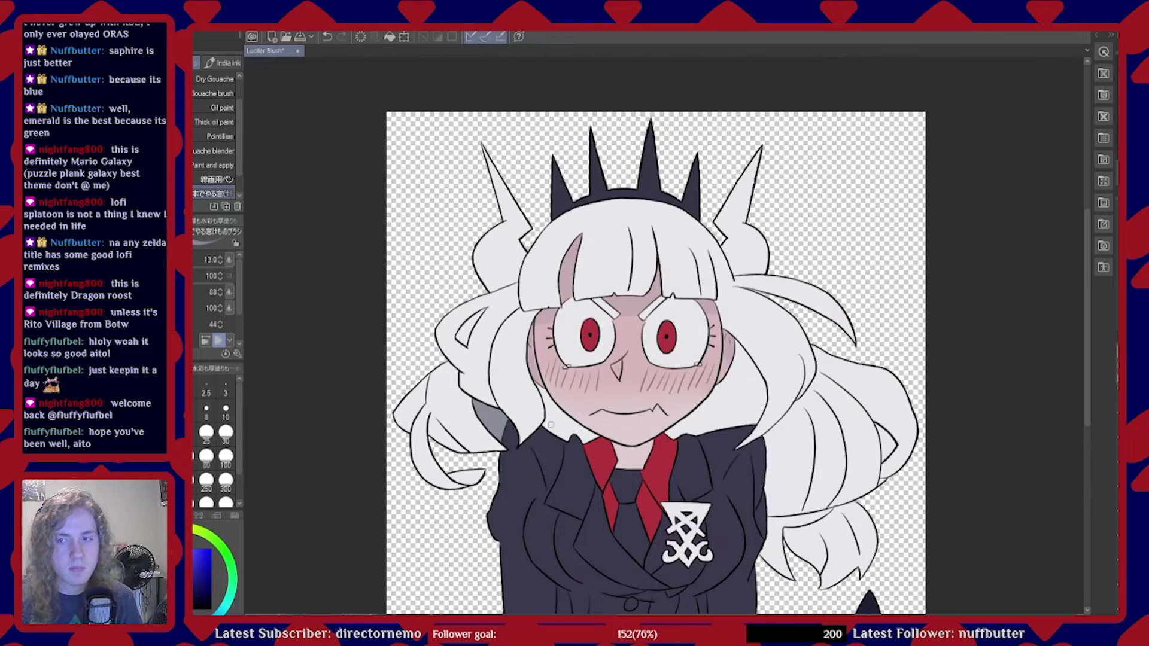
pyautogui.scroll(-1, 551, 429)
pyautogui.scroll(4, 553, 419)
pyautogui.scroll(2, 558, 403)
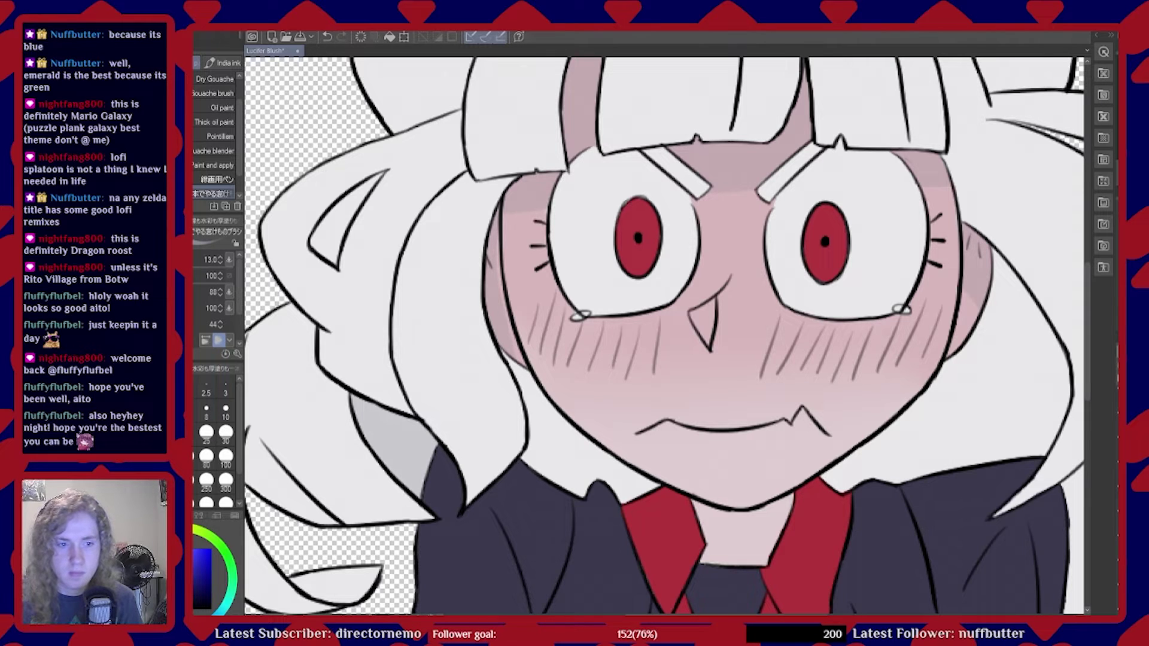
# Paint a light grey shadow along the edges of the inner hair between the left side strand, jaw and jacket
pyautogui.scroll(3, 605, 420)
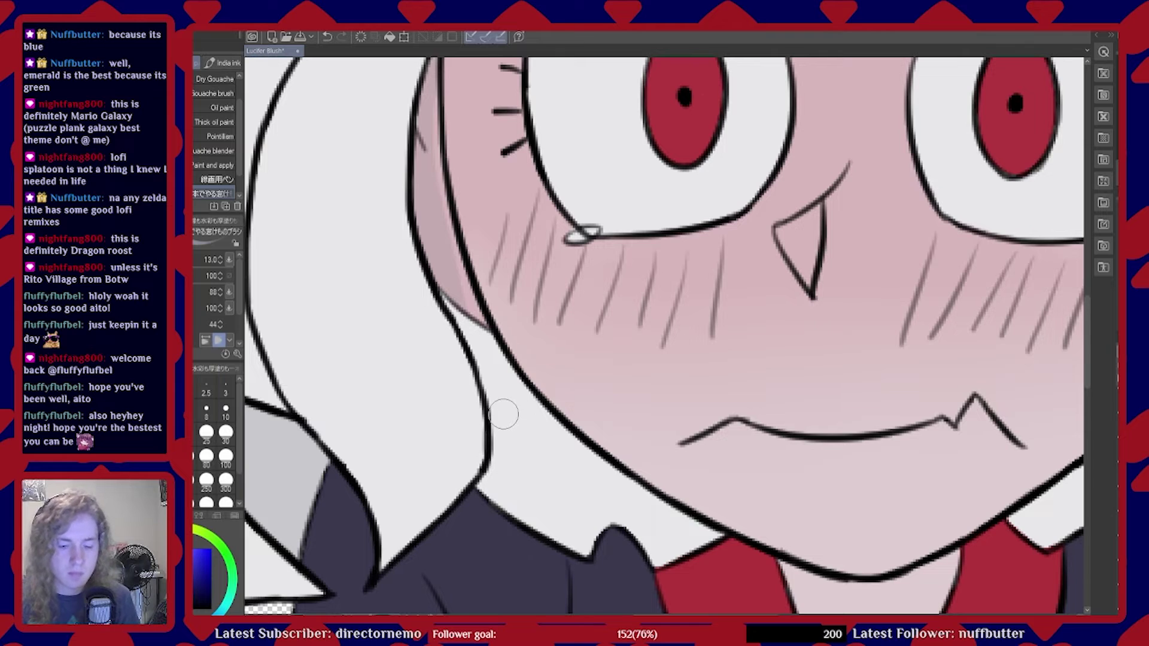
pyautogui.scroll(-2, 357, 362)
pyautogui.scroll(4, 419, 389)
pyautogui.scroll(-2, 524, 414)
pyautogui.scroll(2, 551, 441)
pyautogui.scroll(-2, 598, 495)
pyautogui.scroll(2, 598, 495)
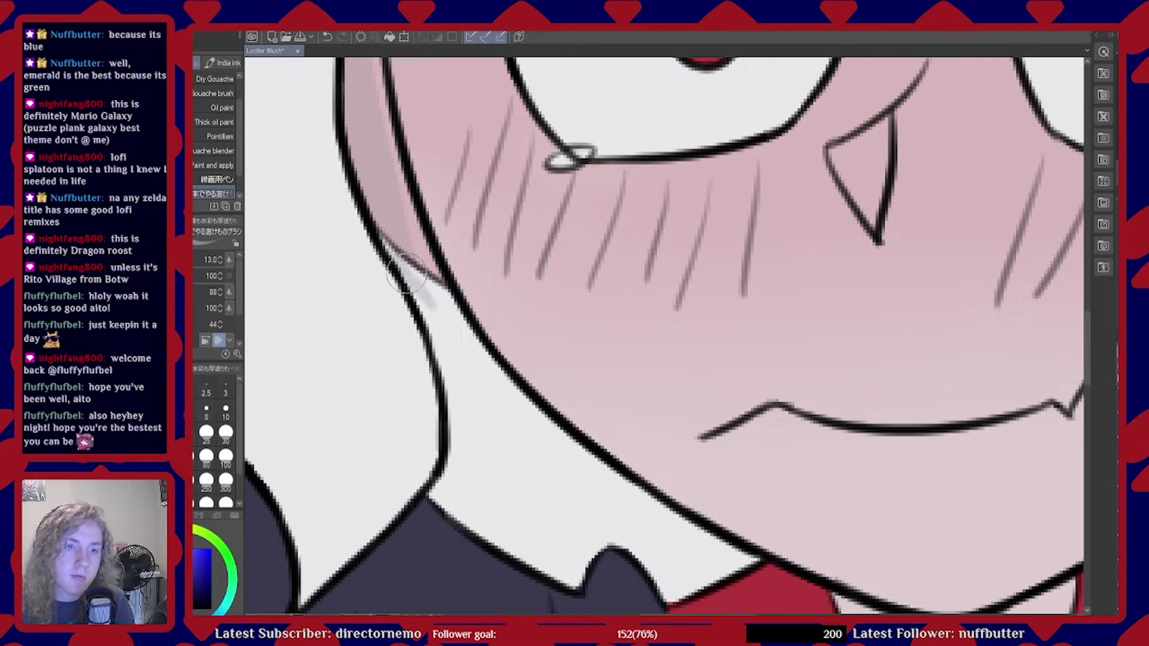
pyautogui.moveTo(435, 301)
pyautogui.mouseDown()
pyautogui.moveTo(407, 274)
pyautogui.moveTo(423, 296)
pyautogui.mouseUp()
pyautogui.moveTo(441, 336)
pyautogui.mouseDown()
pyautogui.moveTo(453, 356)
pyautogui.moveTo(442, 333)
pyautogui.moveTo(450, 358)
pyautogui.moveTo(440, 331)
pyautogui.moveTo(453, 479)
pyautogui.mouseUp()
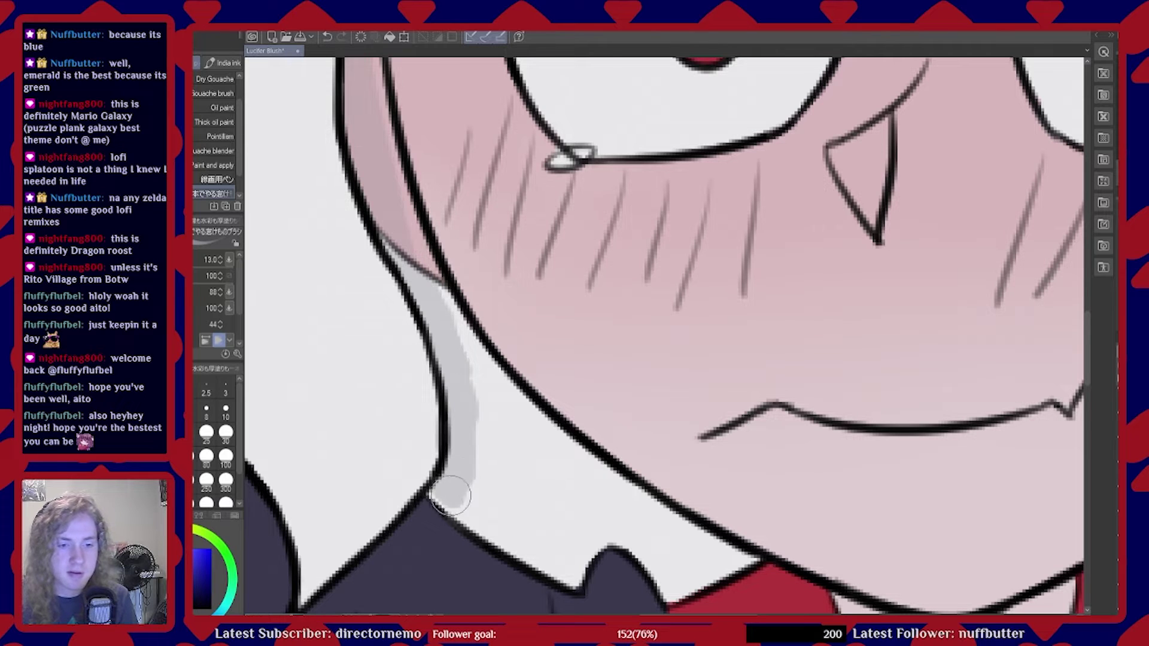
pyautogui.moveTo(446, 492); pyautogui.dragTo(549, 560)
pyautogui.moveTo(464, 337)
pyautogui.mouseDown()
pyautogui.moveTo(458, 328)
pyautogui.moveTo(556, 455)
pyautogui.moveTo(613, 495)
pyautogui.moveTo(580, 458)
pyautogui.mouseUp()
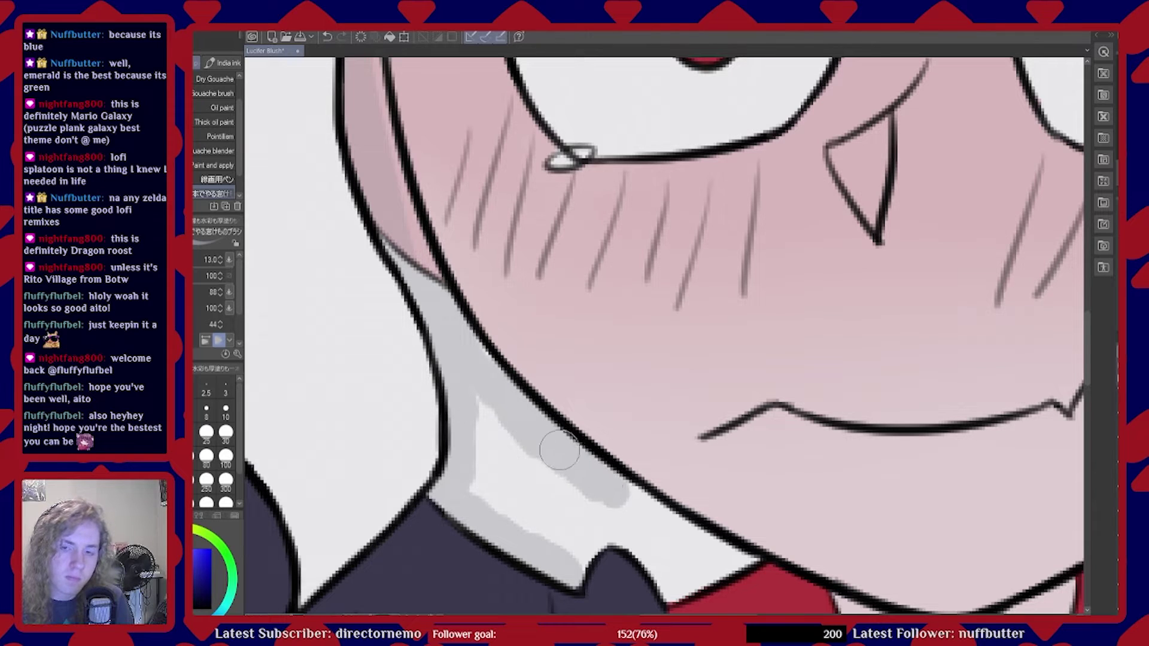
pyautogui.moveTo(606, 465)
pyautogui.mouseDown()
pyautogui.moveTo(647, 512)
pyautogui.moveTo(643, 504)
pyautogui.moveTo(707, 545)
pyautogui.mouseUp()
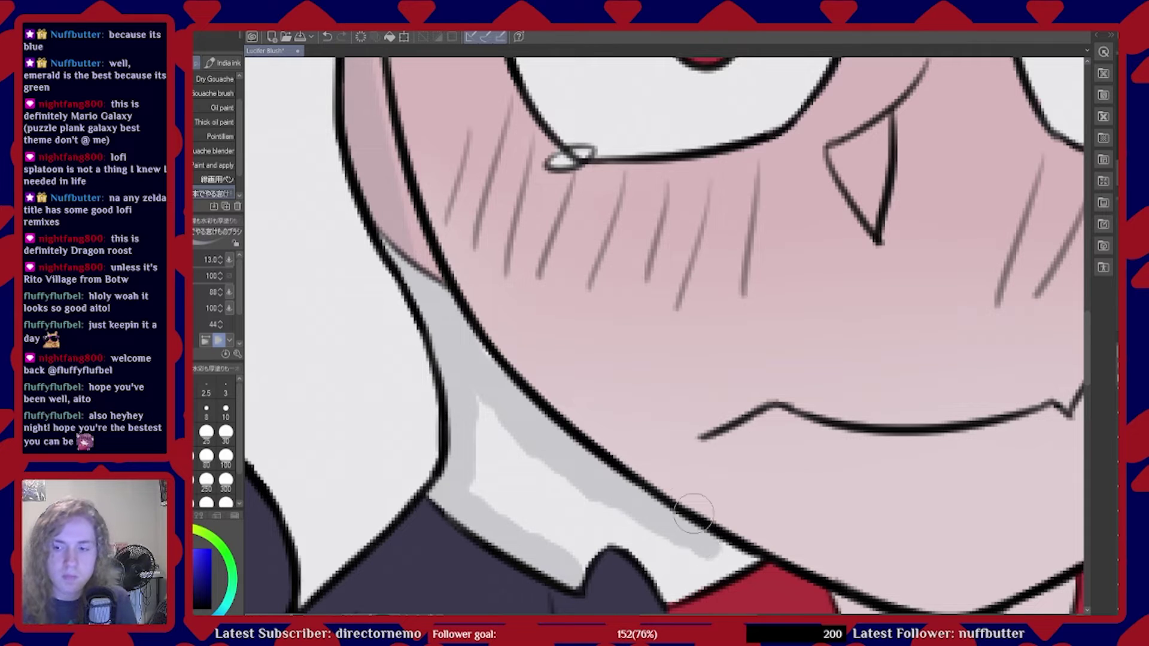
# Fill the unshaded middle and collar end of the left inner hair area with the same light grey
pyautogui.scroll(-5, 432, 369)
pyautogui.scroll(-1, 577, 408)
pyautogui.scroll(1, 577, 408)
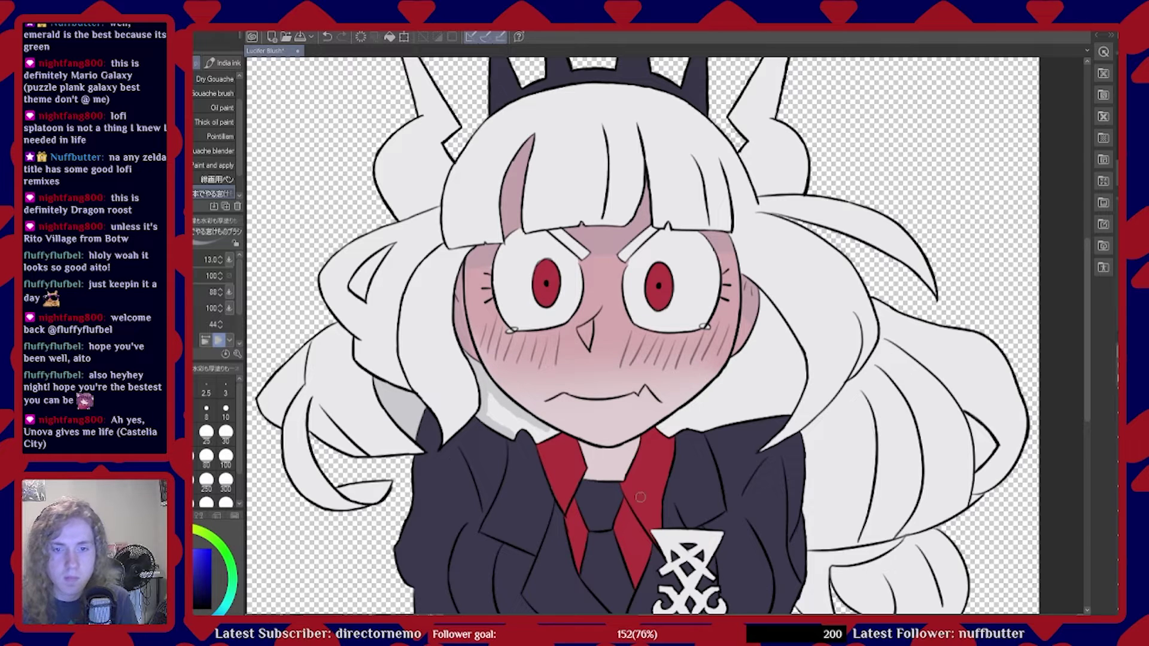
pyautogui.scroll(1, 381, 530)
pyautogui.scroll(2, 546, 430)
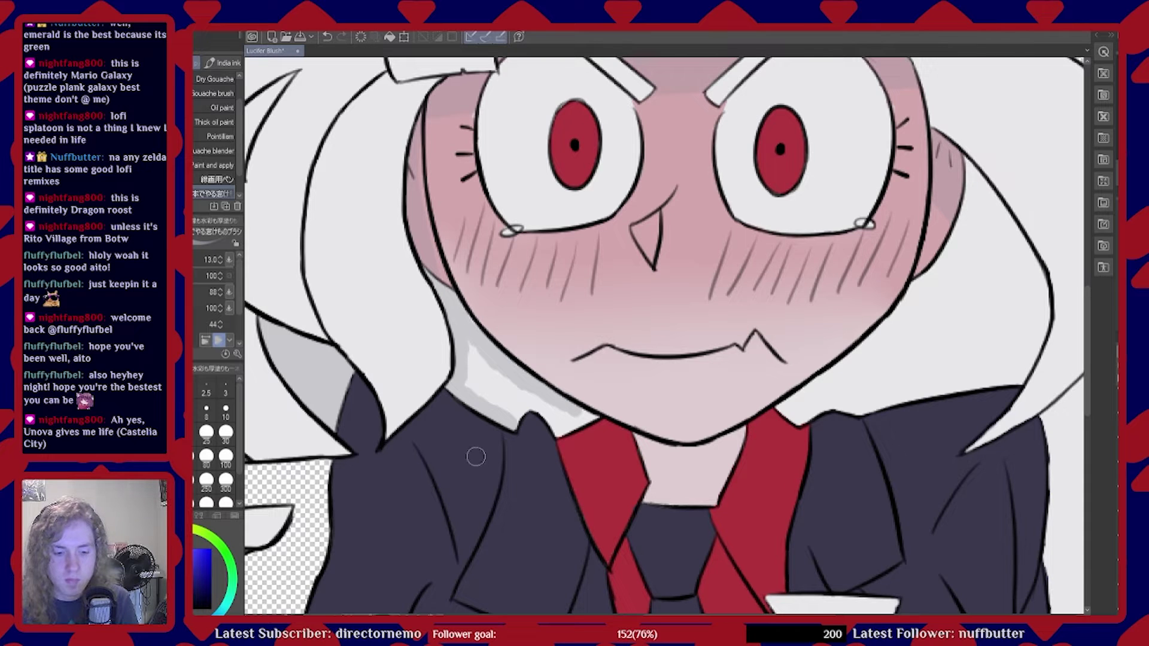
pyautogui.scroll(2, 482, 464)
pyautogui.scroll(2, 514, 386)
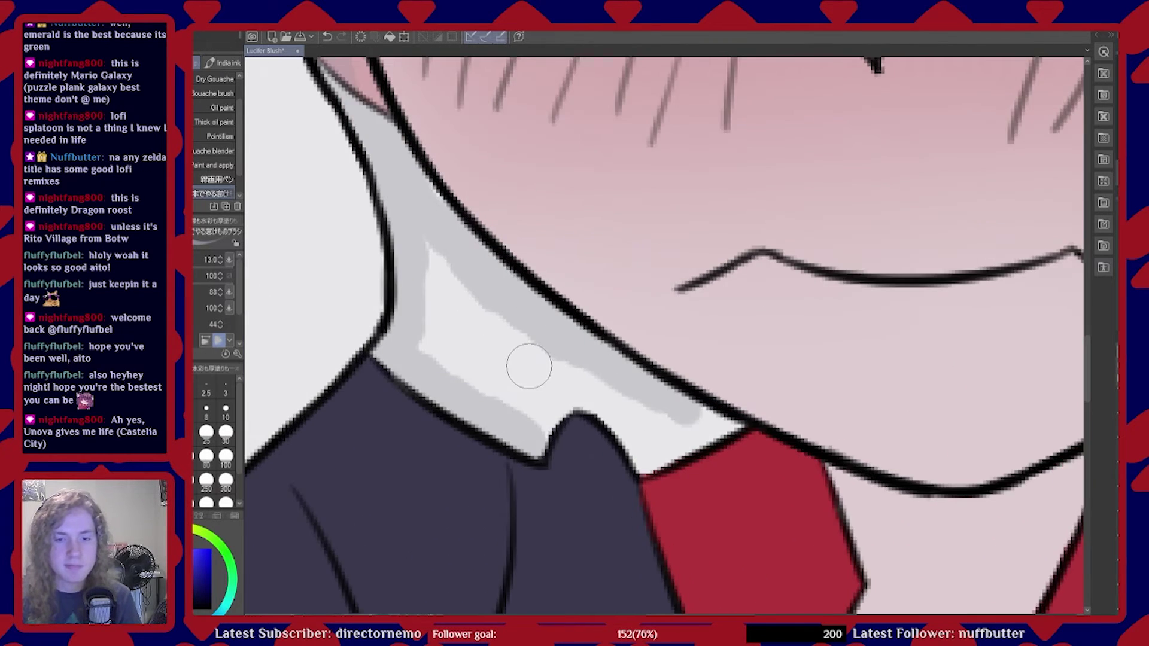
pyautogui.moveTo(401, 281)
pyautogui.mouseDown()
pyautogui.moveTo(386, 212)
pyautogui.moveTo(404, 250)
pyautogui.moveTo(400, 215)
pyautogui.moveTo(438, 297)
pyautogui.moveTo(441, 278)
pyautogui.moveTo(408, 290)
pyautogui.moveTo(412, 353)
pyautogui.moveTo(399, 269)
pyautogui.moveTo(422, 356)
pyautogui.moveTo(455, 369)
pyautogui.moveTo(531, 443)
pyautogui.moveTo(548, 440)
pyautogui.moveTo(541, 449)
pyautogui.moveTo(547, 432)
pyautogui.moveTo(588, 409)
pyautogui.moveTo(669, 452)
pyautogui.moveTo(654, 432)
pyautogui.moveTo(678, 470)
pyautogui.moveTo(667, 412)
pyautogui.mouseUp()
pyautogui.moveTo(677, 473)
pyautogui.mouseDown()
pyautogui.moveTo(790, 452)
pyautogui.moveTo(702, 424)
pyautogui.moveTo(684, 434)
pyautogui.moveTo(491, 308)
pyautogui.moveTo(463, 320)
pyautogui.moveTo(489, 371)
pyautogui.moveTo(523, 378)
pyautogui.moveTo(552, 393)
pyautogui.mouseUp()
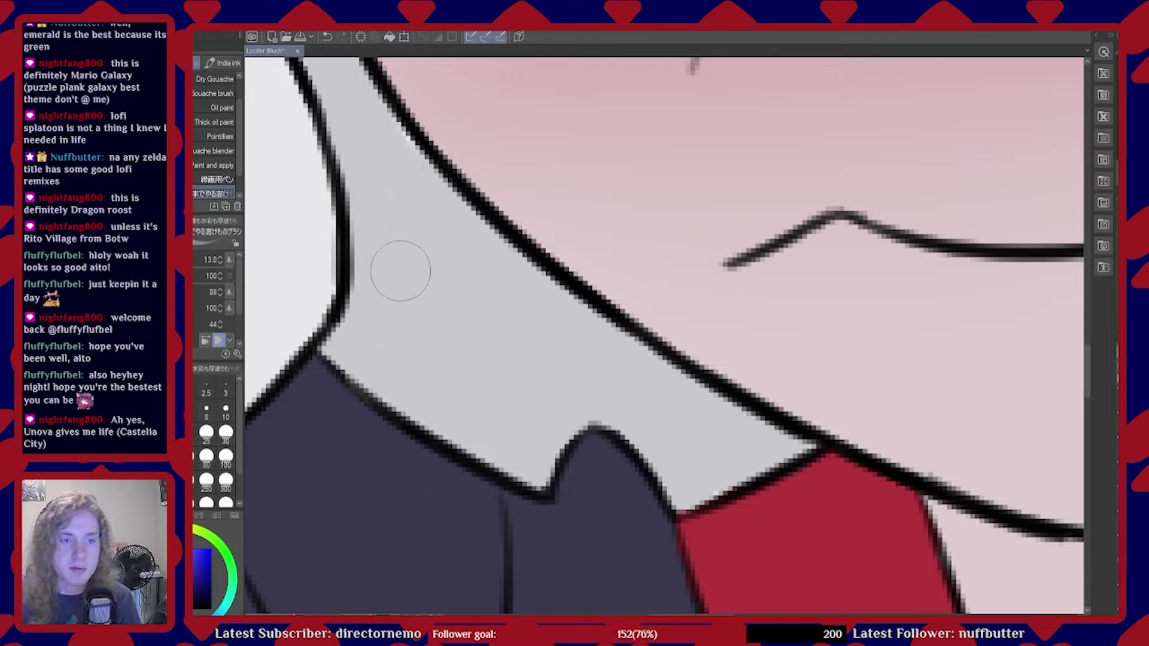
# Try a light grey shadow stroke on the inner hair beside the right ear, and undo it
pyautogui.scroll(-6, 518, 446)
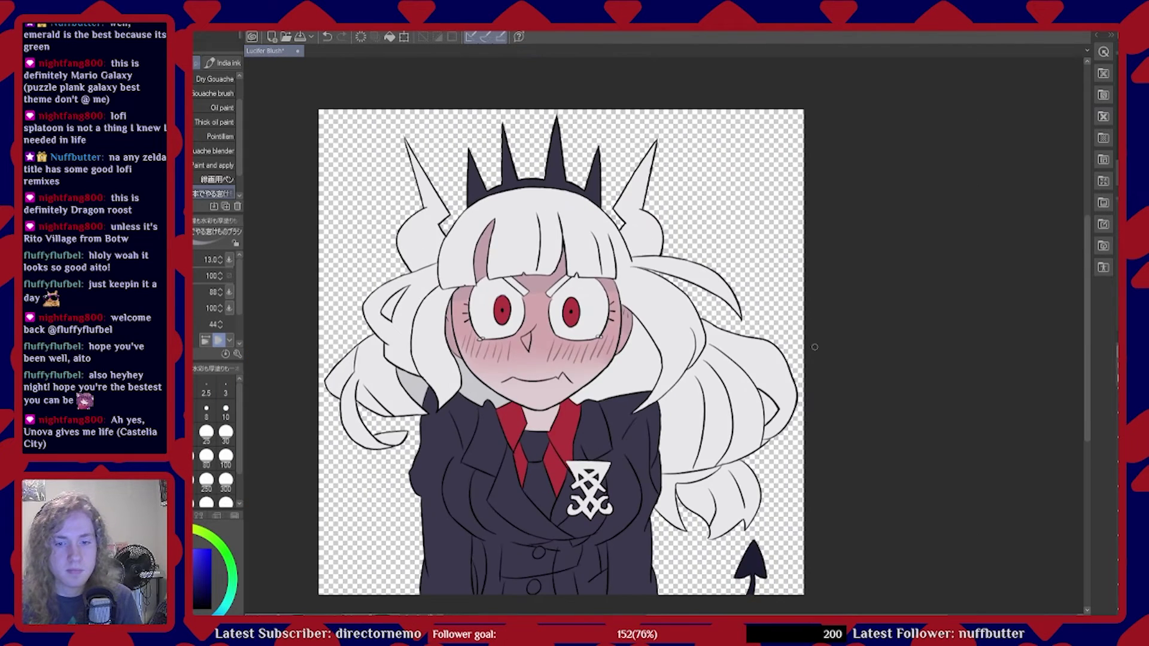
pyautogui.scroll(1, 681, 371)
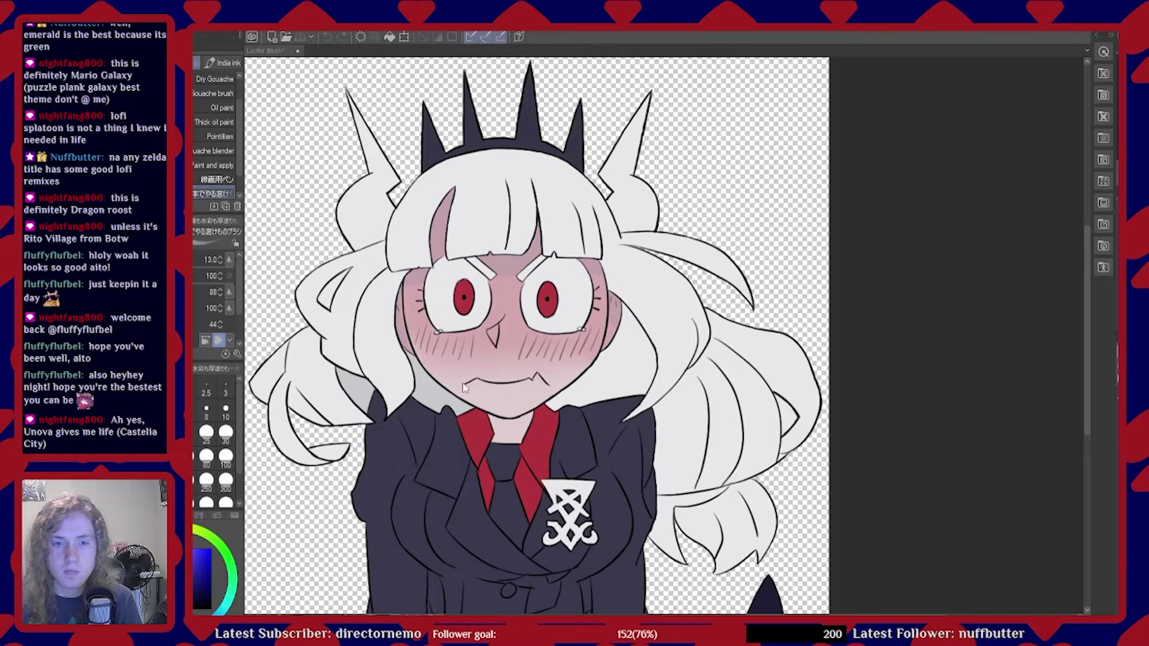
pyautogui.scroll(5, 634, 362)
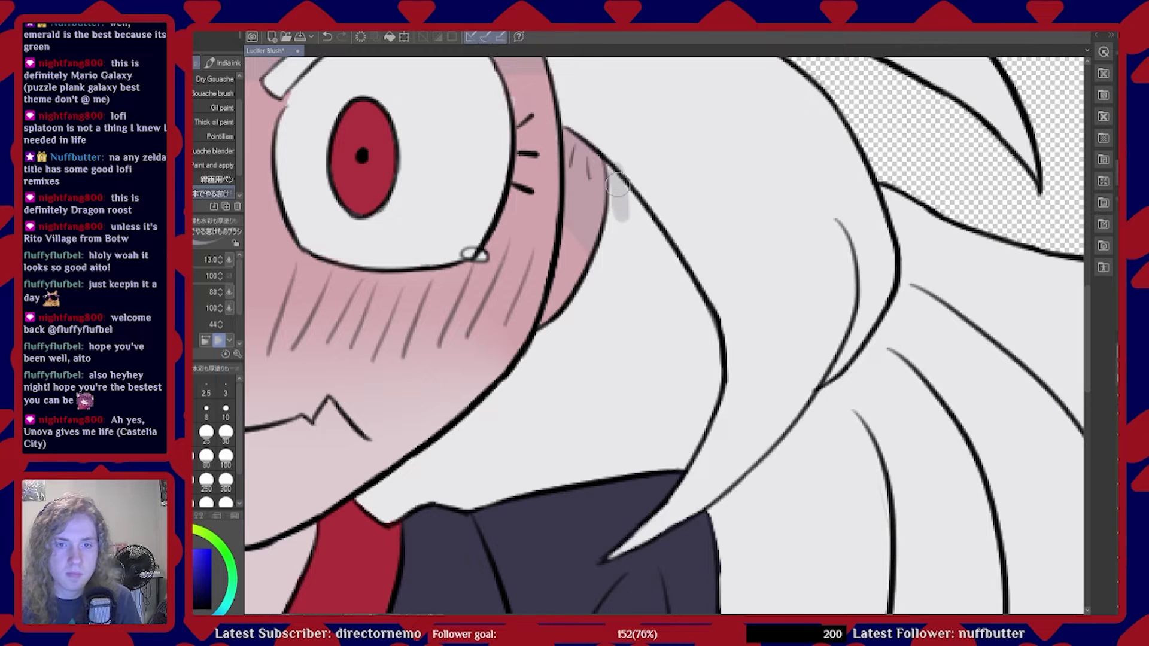
pyautogui.hotkey('ctrl', 'z')
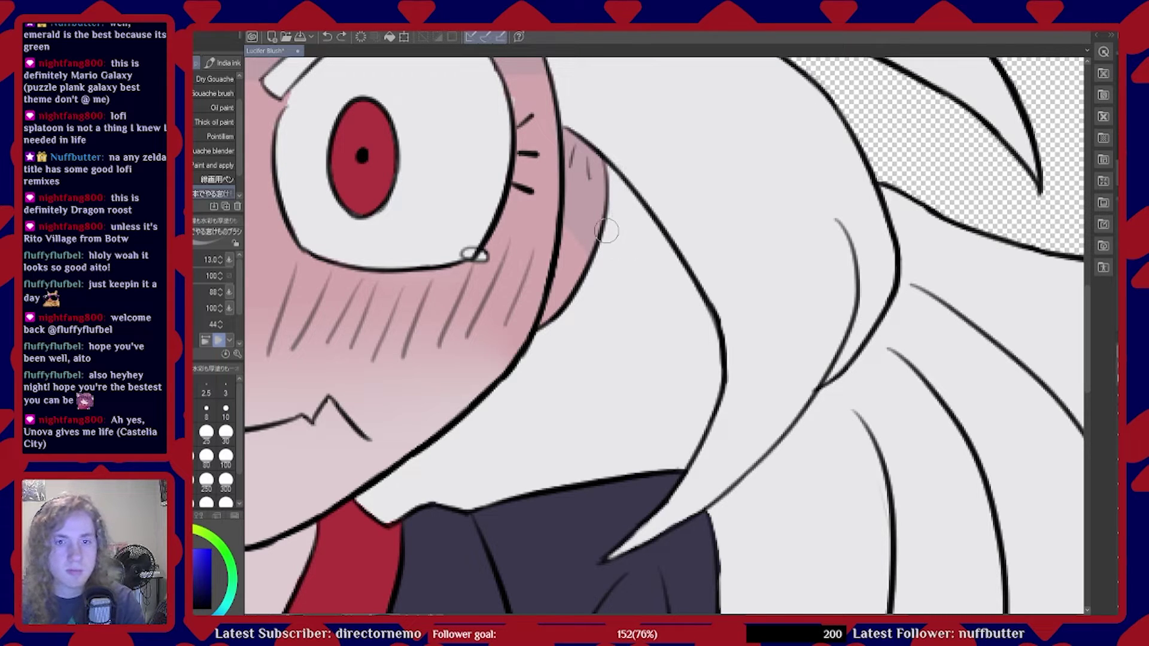
# Paint a light grey shadow on the inner hair below the right ear, between the ear and the side strand
pyautogui.scroll(4, 641, 192)
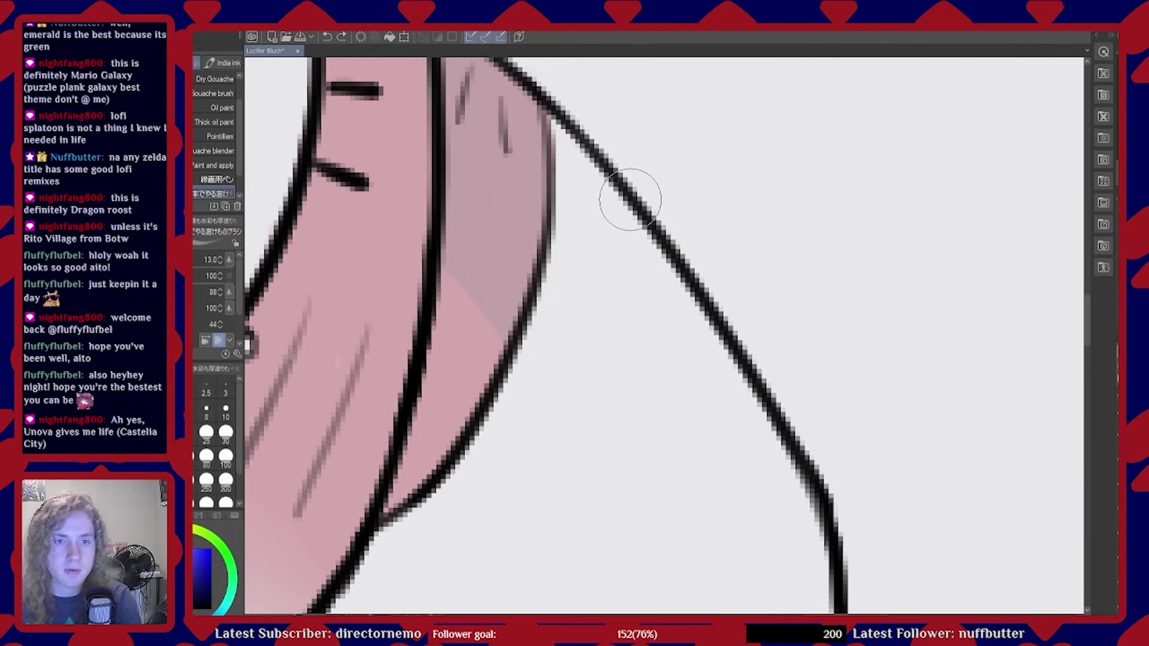
pyautogui.moveTo(572, 158)
pyautogui.mouseDown()
pyautogui.moveTo(560, 135)
pyautogui.moveTo(620, 210)
pyautogui.moveTo(674, 319)
pyautogui.moveTo(596, 183)
pyautogui.moveTo(584, 191)
pyautogui.moveTo(586, 221)
pyautogui.moveTo(579, 200)
pyautogui.moveTo(578, 282)
pyautogui.moveTo(559, 323)
pyautogui.moveTo(571, 264)
pyautogui.moveTo(540, 379)
pyautogui.moveTo(546, 357)
pyautogui.moveTo(524, 371)
pyautogui.moveTo(539, 386)
pyautogui.moveTo(532, 270)
pyautogui.mouseUp()
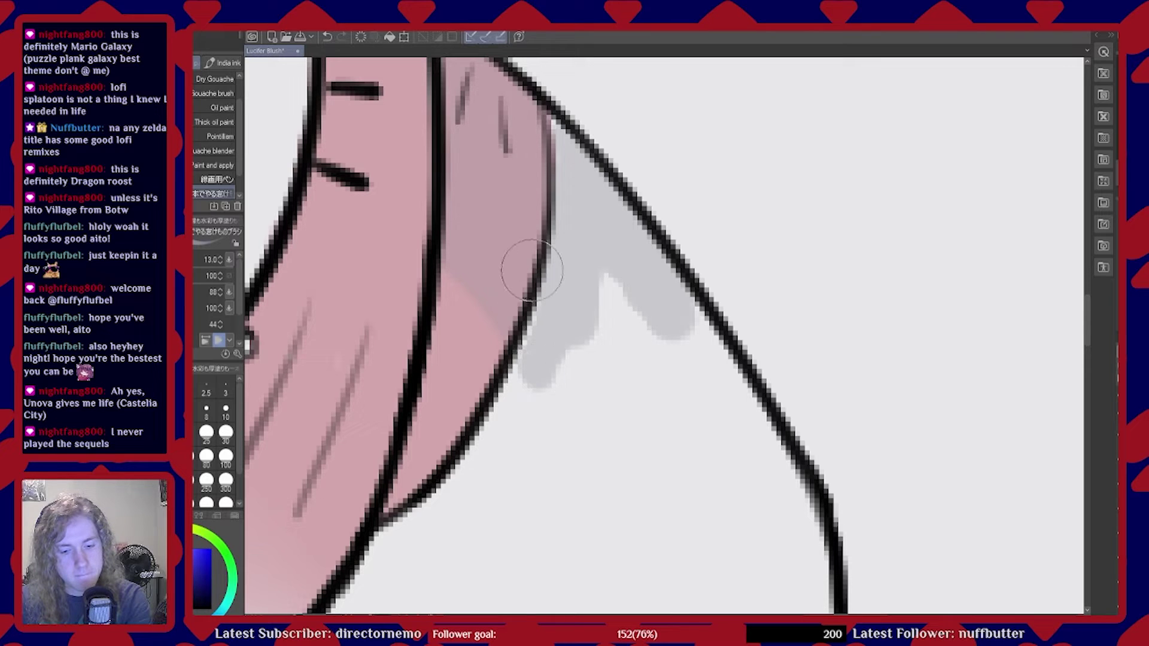
pyautogui.moveTo(544, 324)
pyautogui.mouseDown()
pyautogui.moveTo(505, 453)
pyautogui.moveTo(518, 409)
pyautogui.moveTo(500, 439)
pyautogui.moveTo(530, 385)
pyautogui.moveTo(471, 489)
pyautogui.moveTo(381, 567)
pyautogui.moveTo(591, 342)
pyautogui.moveTo(610, 345)
pyautogui.moveTo(613, 313)
pyautogui.moveTo(596, 313)
pyautogui.moveTo(639, 353)
pyautogui.moveTo(653, 328)
pyautogui.moveTo(695, 390)
pyautogui.moveTo(688, 345)
pyautogui.moveTo(703, 370)
pyautogui.mouseUp()
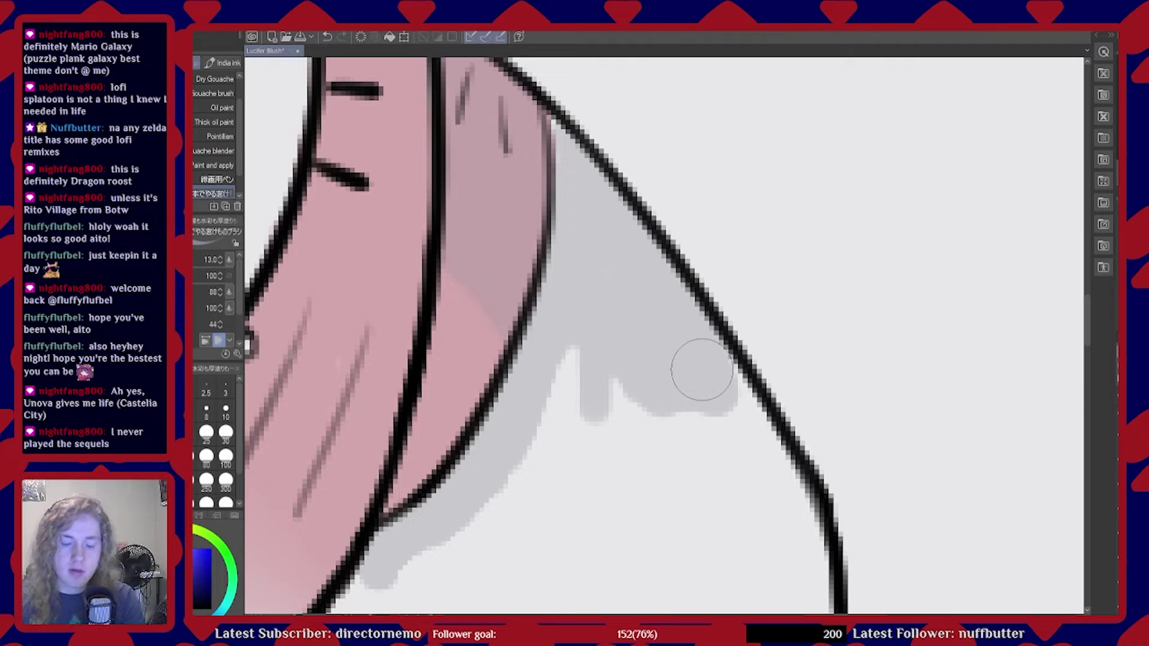
pyautogui.scroll(-4, 634, 279)
pyautogui.scroll(3, 649, 328)
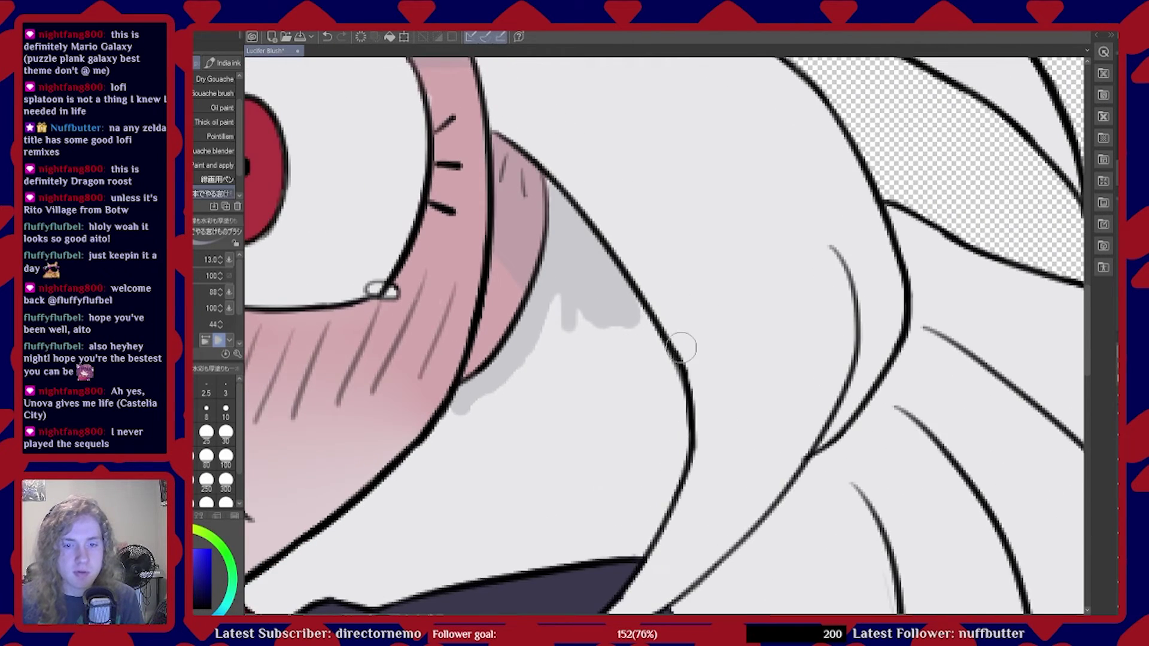
pyautogui.scroll(1, 697, 390)
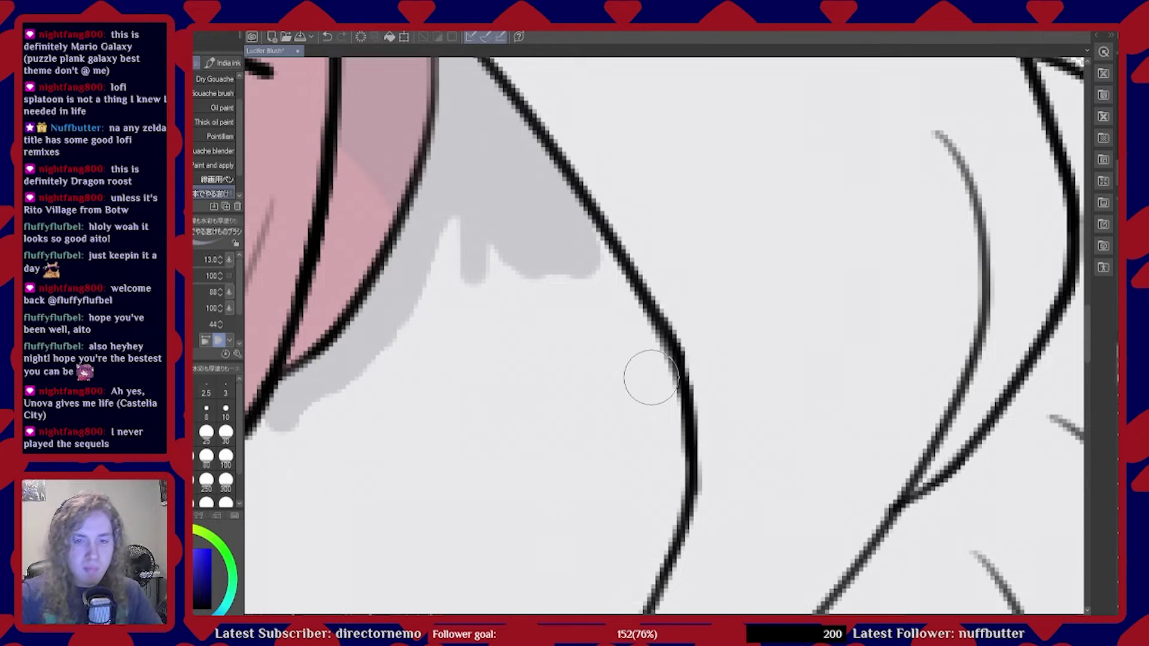
pyautogui.scroll(2, 616, 277)
pyautogui.moveTo(590, 272)
pyautogui.mouseDown()
pyautogui.moveTo(563, 204)
pyautogui.moveTo(662, 415)
pyautogui.moveTo(652, 389)
pyautogui.moveTo(661, 462)
pyautogui.moveTo(680, 477)
pyautogui.mouseUp()
pyautogui.moveTo(432, 250)
pyautogui.mouseDown()
pyautogui.moveTo(432, 205)
pyautogui.moveTo(366, 266)
pyautogui.moveTo(395, 231)
pyautogui.moveTo(431, 257)
pyautogui.moveTo(368, 345)
pyautogui.moveTo(410, 276)
pyautogui.moveTo(354, 333)
pyautogui.moveTo(408, 371)
pyautogui.moveTo(509, 285)
pyautogui.moveTo(489, 398)
pyautogui.moveTo(517, 352)
pyautogui.moveTo(528, 298)
pyautogui.moveTo(541, 367)
pyautogui.moveTo(576, 396)
pyautogui.moveTo(606, 397)
pyautogui.moveTo(570, 306)
pyautogui.moveTo(585, 409)
pyautogui.moveTo(606, 413)
pyautogui.moveTo(587, 447)
pyautogui.mouseUp()
pyautogui.scroll(-4, 677, 370)
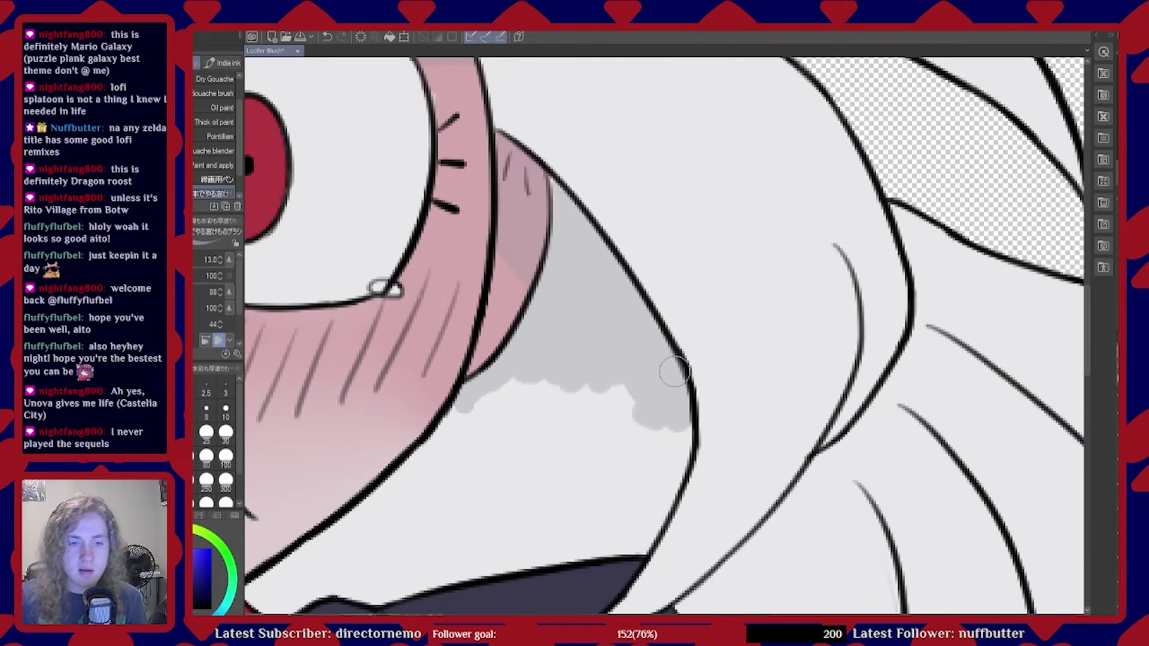
# Extend the light grey shadow on the right inner hair along the jawline and the collar and shoulder edge of the jacket
pyautogui.scroll(1, 593, 423)
pyautogui.scroll(-5, 537, 487)
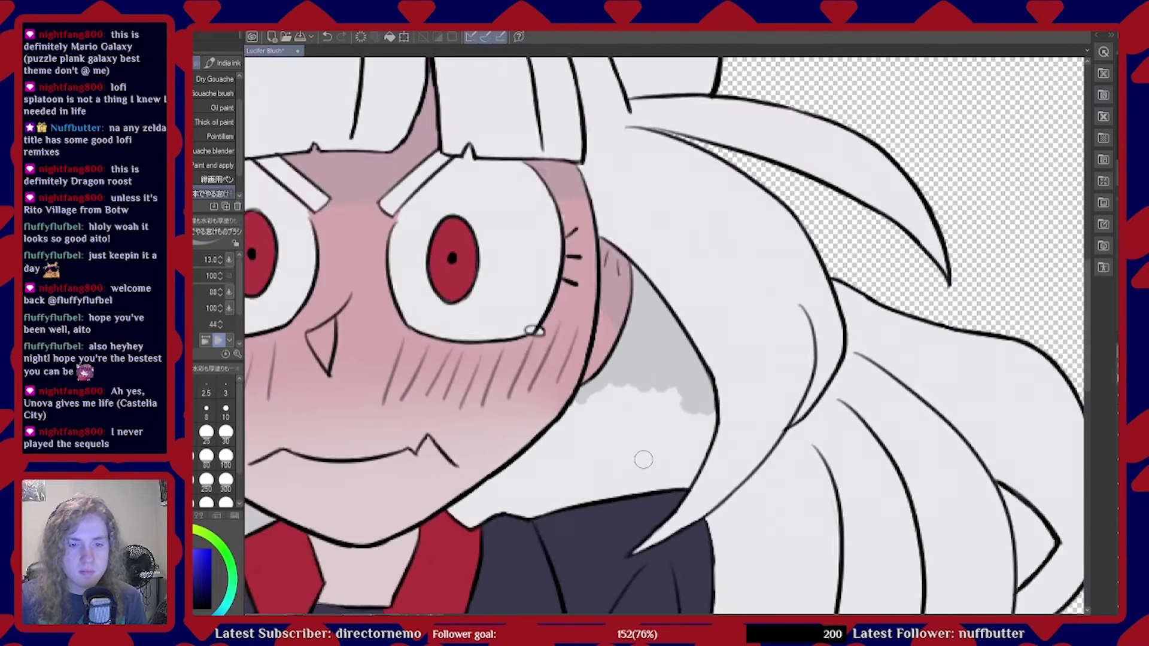
pyautogui.scroll(6, 641, 457)
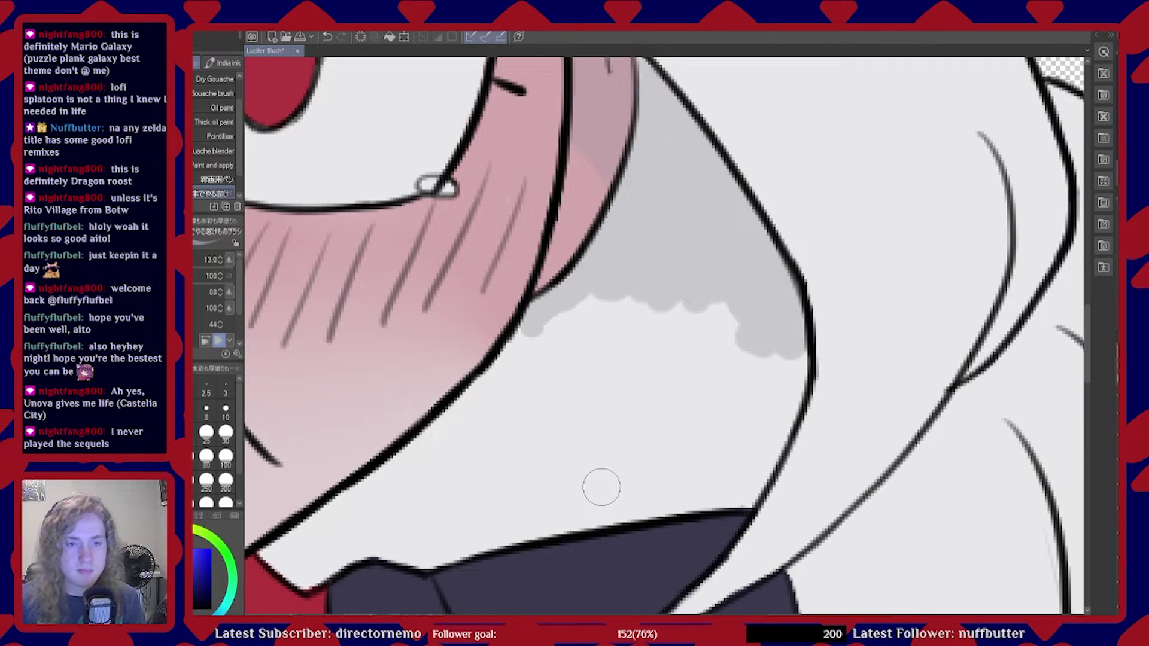
pyautogui.moveTo(534, 336)
pyautogui.mouseDown()
pyautogui.moveTo(500, 385)
pyautogui.moveTo(510, 375)
pyautogui.moveTo(469, 414)
pyautogui.moveTo(466, 401)
pyautogui.moveTo(504, 371)
pyautogui.moveTo(448, 442)
pyautogui.moveTo(450, 427)
pyautogui.moveTo(273, 551)
pyautogui.moveTo(298, 565)
pyautogui.mouseUp()
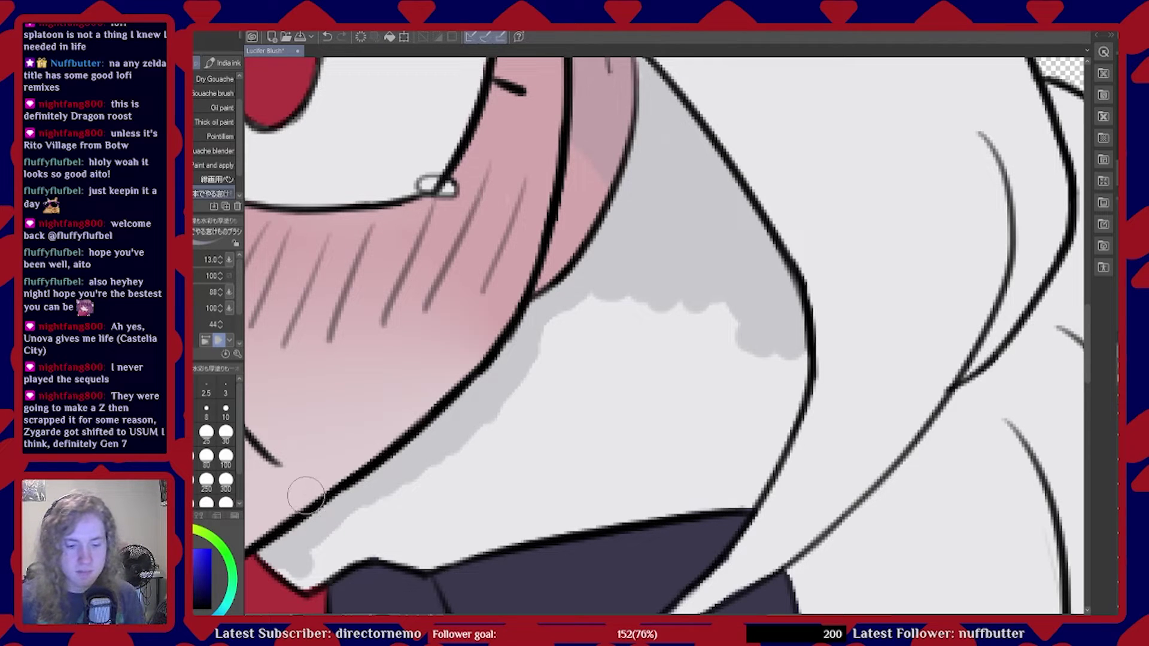
pyautogui.scroll(-3, 338, 484)
pyautogui.scroll(5, 359, 539)
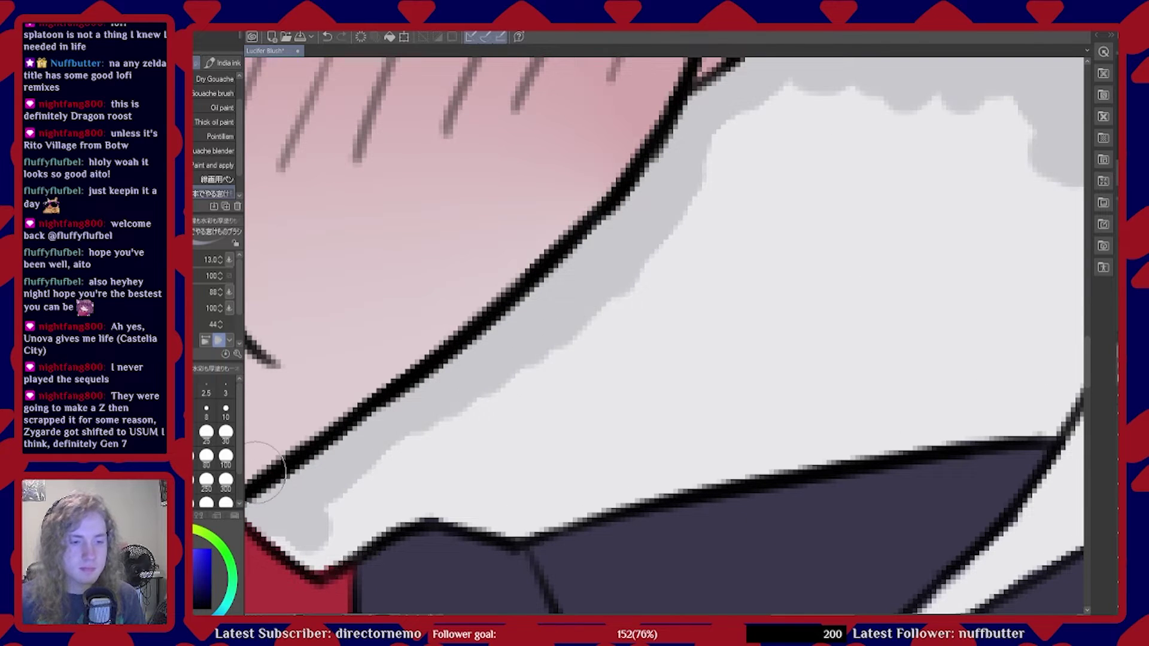
pyautogui.moveTo(298, 516)
pyautogui.mouseDown()
pyautogui.moveTo(304, 542)
pyautogui.moveTo(299, 530)
pyautogui.moveTo(321, 547)
pyautogui.moveTo(309, 541)
pyautogui.moveTo(391, 506)
pyautogui.moveTo(342, 496)
pyautogui.moveTo(435, 456)
pyautogui.moveTo(422, 484)
pyautogui.moveTo(436, 503)
pyautogui.moveTo(465, 494)
pyautogui.moveTo(521, 516)
pyautogui.moveTo(535, 501)
pyautogui.moveTo(587, 493)
pyautogui.moveTo(556, 505)
pyautogui.moveTo(824, 414)
pyautogui.mouseUp()
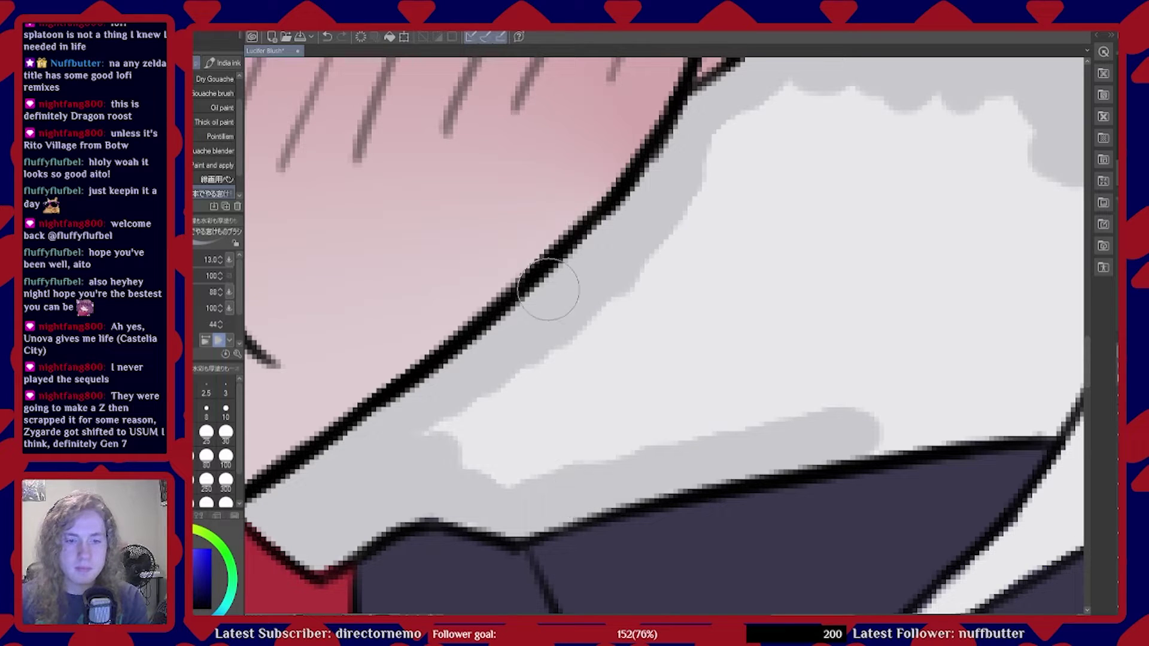
# Shade along the side strand and fill the remaining middle of the right inner hair area with the same light grey
pyautogui.moveTo(547, 377)
pyautogui.mouseDown()
pyautogui.moveTo(438, 432)
pyautogui.moveTo(525, 441)
pyautogui.moveTo(482, 455)
pyautogui.moveTo(542, 446)
pyautogui.moveTo(560, 459)
pyautogui.moveTo(606, 424)
pyautogui.moveTo(589, 437)
pyautogui.moveTo(680, 397)
pyautogui.moveTo(645, 432)
pyautogui.moveTo(652, 397)
pyautogui.moveTo(626, 362)
pyautogui.moveTo(555, 379)
pyautogui.moveTo(631, 304)
pyautogui.moveTo(632, 361)
pyautogui.moveTo(693, 335)
pyautogui.moveTo(746, 384)
pyautogui.moveTo(632, 488)
pyautogui.mouseUp()
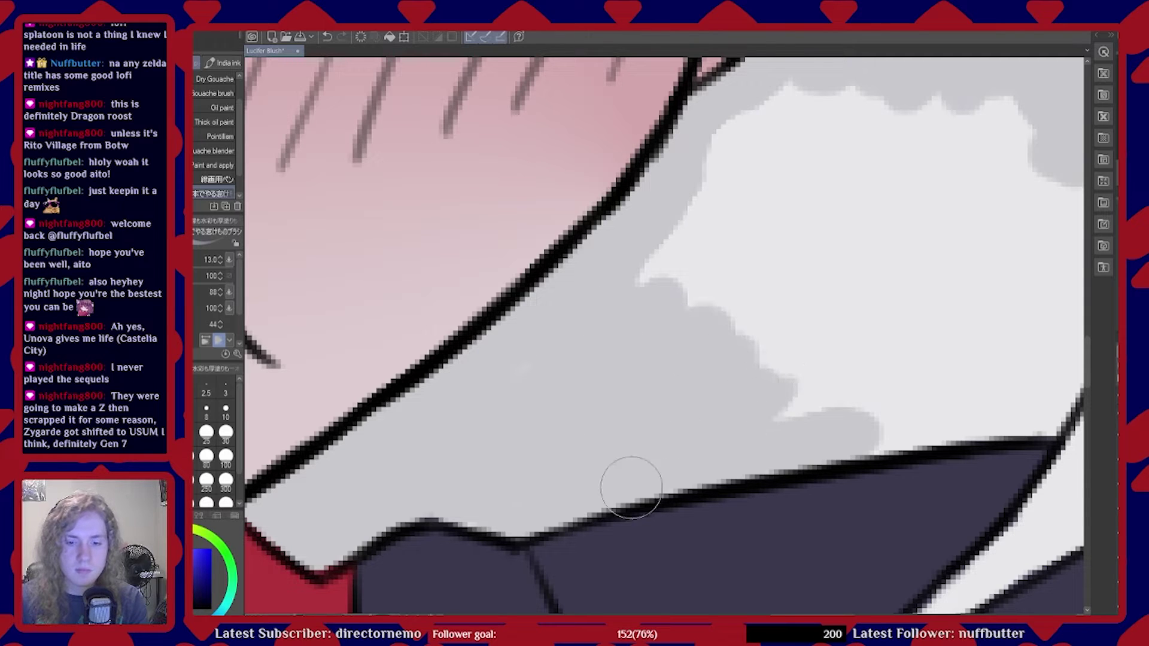
pyautogui.moveTo(811, 611); pyautogui.dragTo(853, 611)
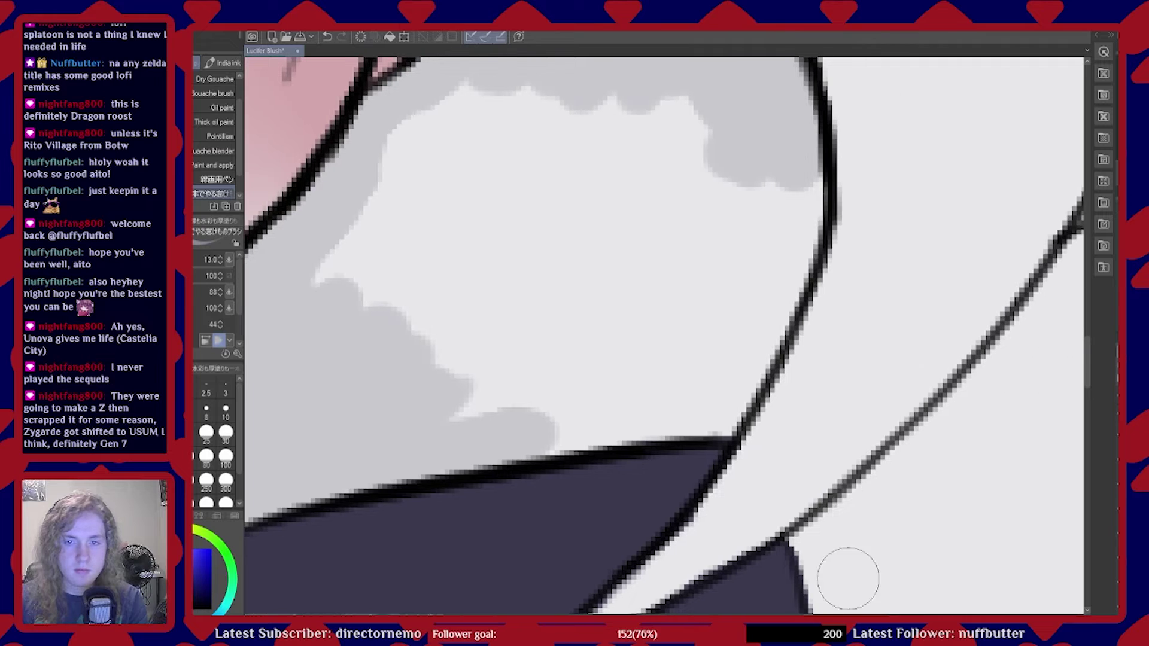
pyautogui.moveTo(788, 211)
pyautogui.mouseDown()
pyautogui.moveTo(799, 190)
pyautogui.moveTo(755, 342)
pyautogui.moveTo(711, 405)
pyautogui.moveTo(728, 404)
pyautogui.moveTo(704, 411)
pyautogui.moveTo(719, 417)
pyautogui.moveTo(653, 418)
pyautogui.mouseUp()
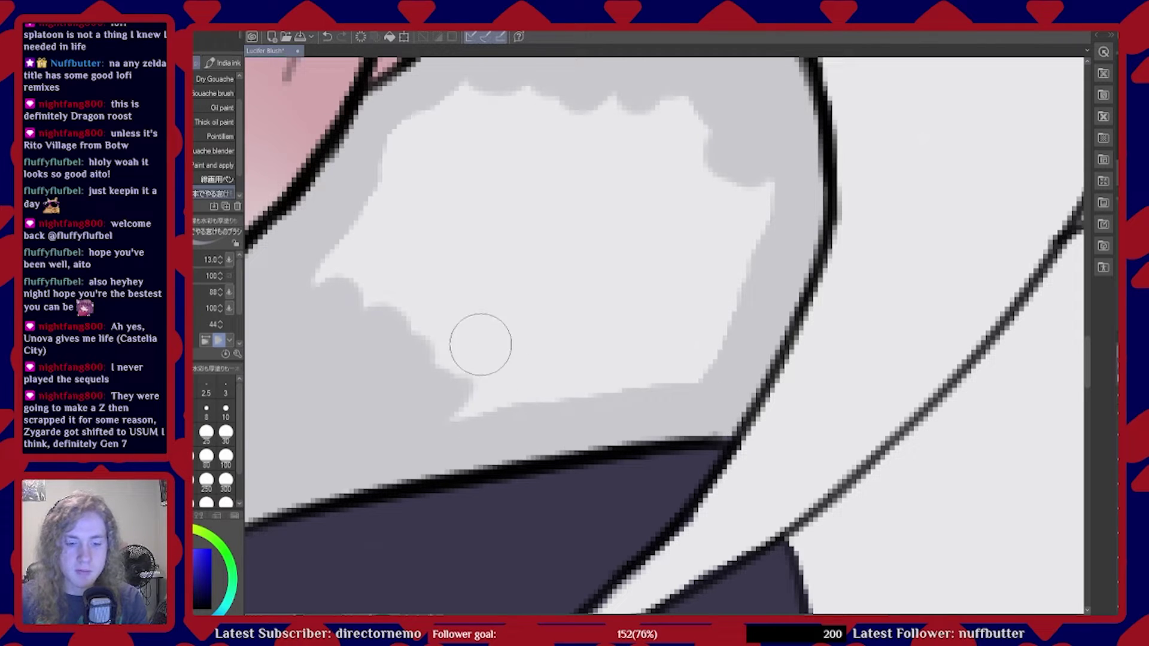
pyautogui.moveTo(455, 263)
pyautogui.mouseDown()
pyautogui.moveTo(434, 203)
pyautogui.moveTo(363, 280)
pyautogui.moveTo(306, 315)
pyautogui.moveTo(394, 194)
pyautogui.moveTo(395, 150)
pyautogui.moveTo(432, 109)
pyautogui.moveTo(515, 73)
pyautogui.moveTo(477, 118)
pyautogui.moveTo(611, 87)
pyautogui.moveTo(579, 159)
pyautogui.moveTo(687, 124)
pyautogui.moveTo(670, 166)
pyautogui.moveTo(684, 143)
pyautogui.moveTo(757, 214)
pyautogui.moveTo(655, 363)
pyautogui.mouseUp()
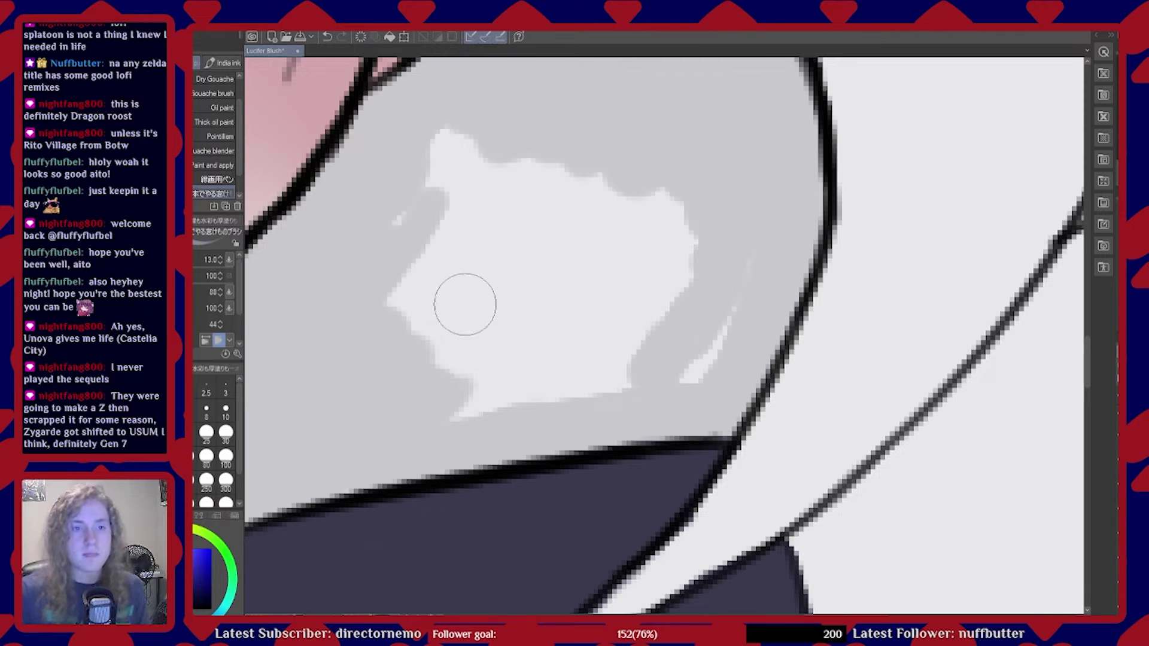
pyautogui.moveTo(467, 159)
pyautogui.mouseDown()
pyautogui.moveTo(415, 167)
pyautogui.moveTo(380, 236)
pyautogui.moveTo(467, 213)
pyautogui.moveTo(431, 244)
pyautogui.moveTo(558, 139)
pyautogui.moveTo(418, 341)
pyautogui.moveTo(488, 300)
pyautogui.moveTo(515, 327)
pyautogui.moveTo(670, 187)
pyautogui.moveTo(726, 187)
pyautogui.moveTo(703, 333)
pyautogui.moveTo(676, 379)
pyautogui.moveTo(605, 311)
pyautogui.moveTo(482, 385)
pyautogui.moveTo(649, 353)
pyautogui.mouseUp()
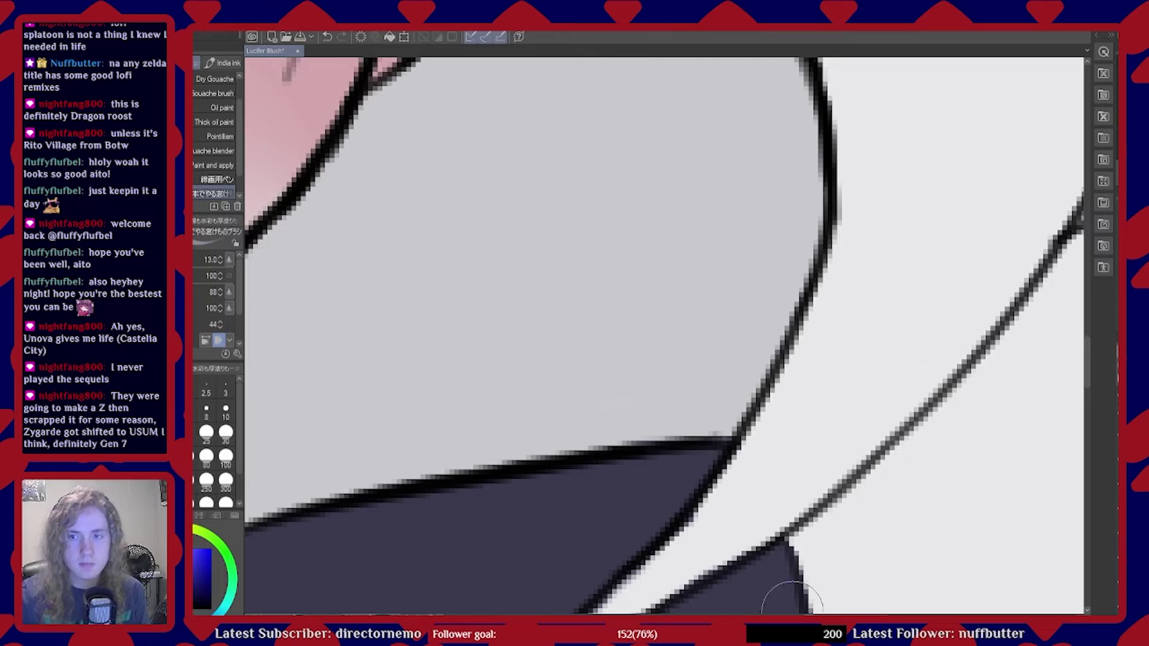
# Paint a light grey shadow on the back hair under the right side strand, from its fork down to the jacket shoulder
pyautogui.scroll(-8, 541, 333)
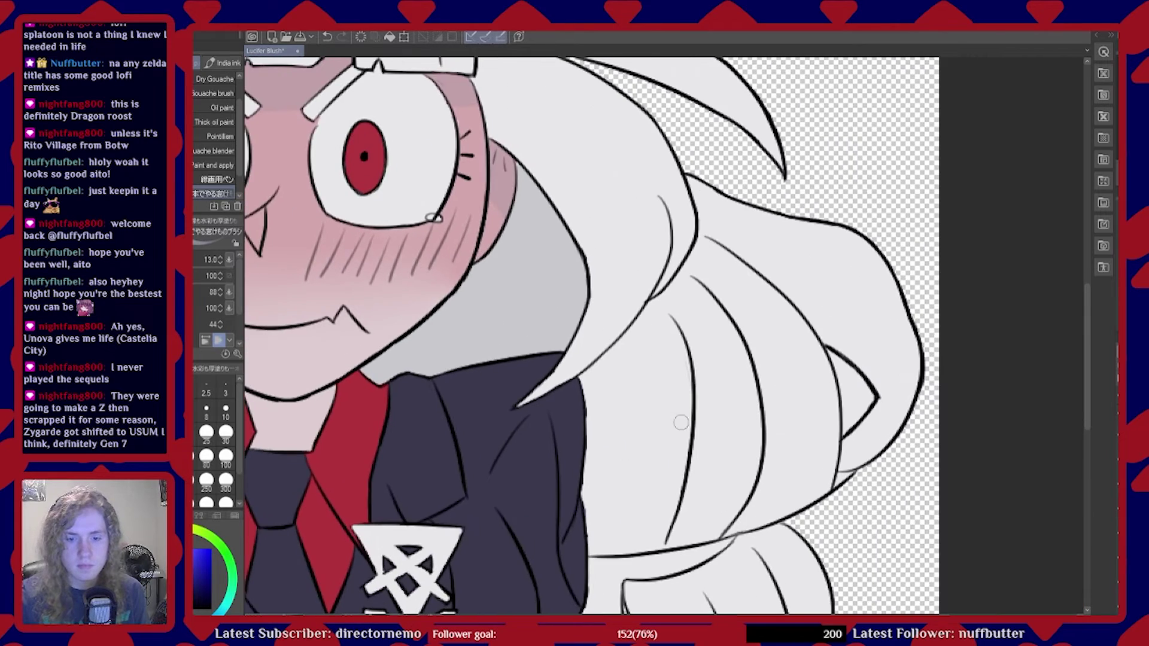
pyautogui.scroll(-3, 681, 423)
pyautogui.scroll(5, 658, 401)
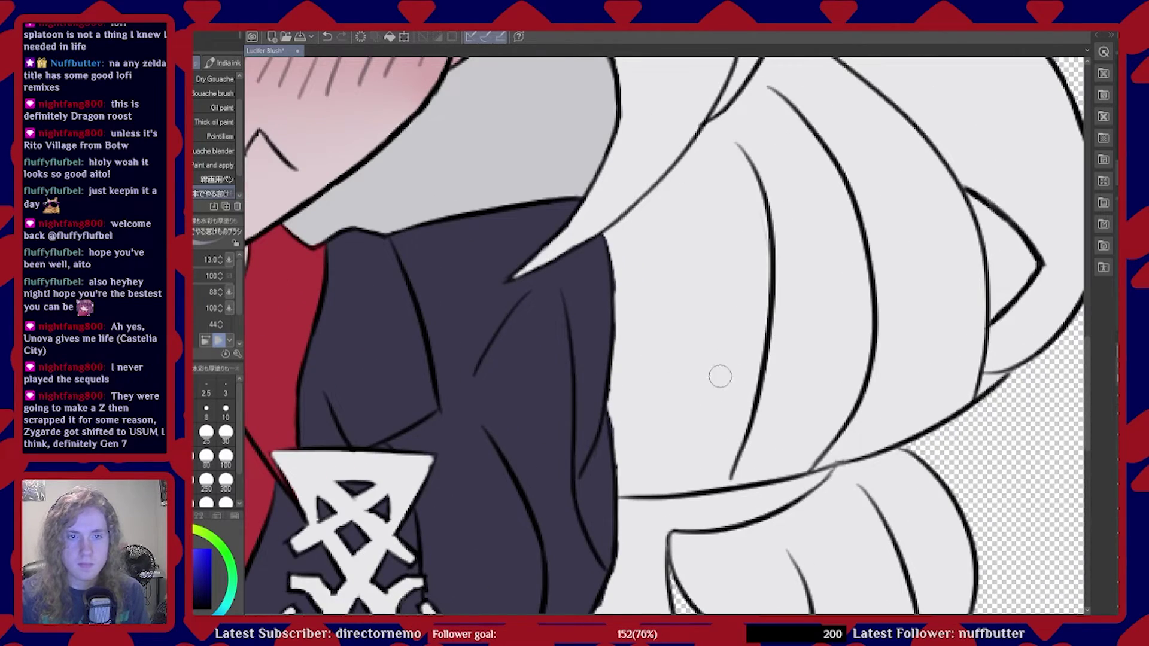
pyautogui.scroll(2, 816, 295)
pyautogui.scroll(-3, 774, 474)
pyautogui.scroll(5, 763, 266)
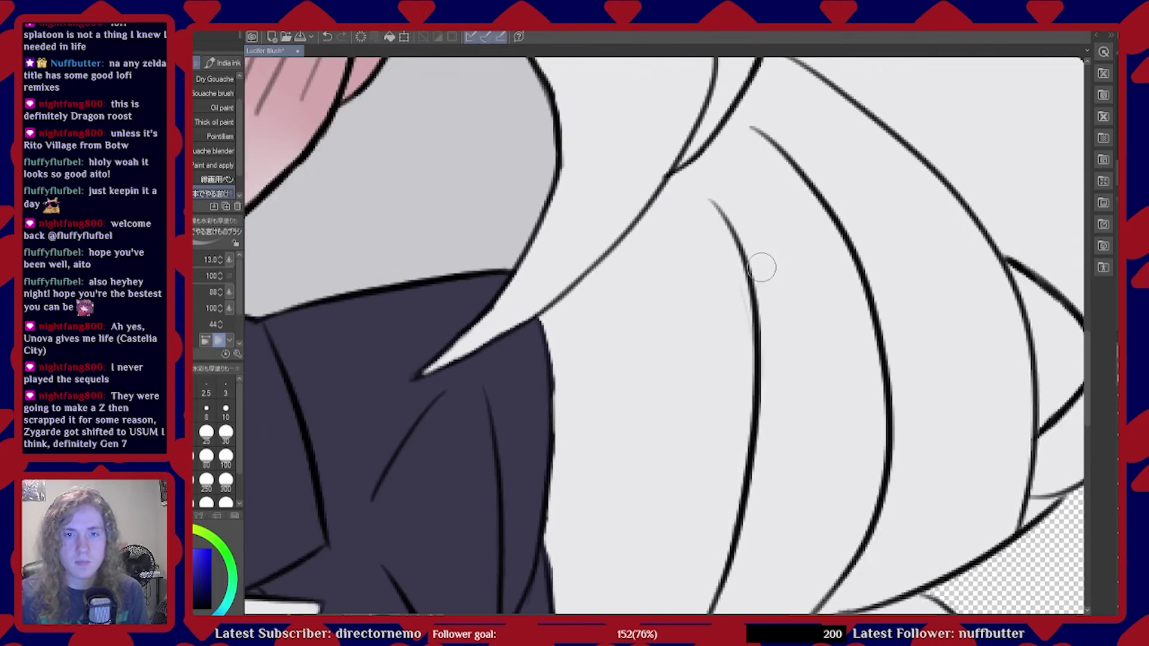
pyautogui.scroll(1, 650, 140)
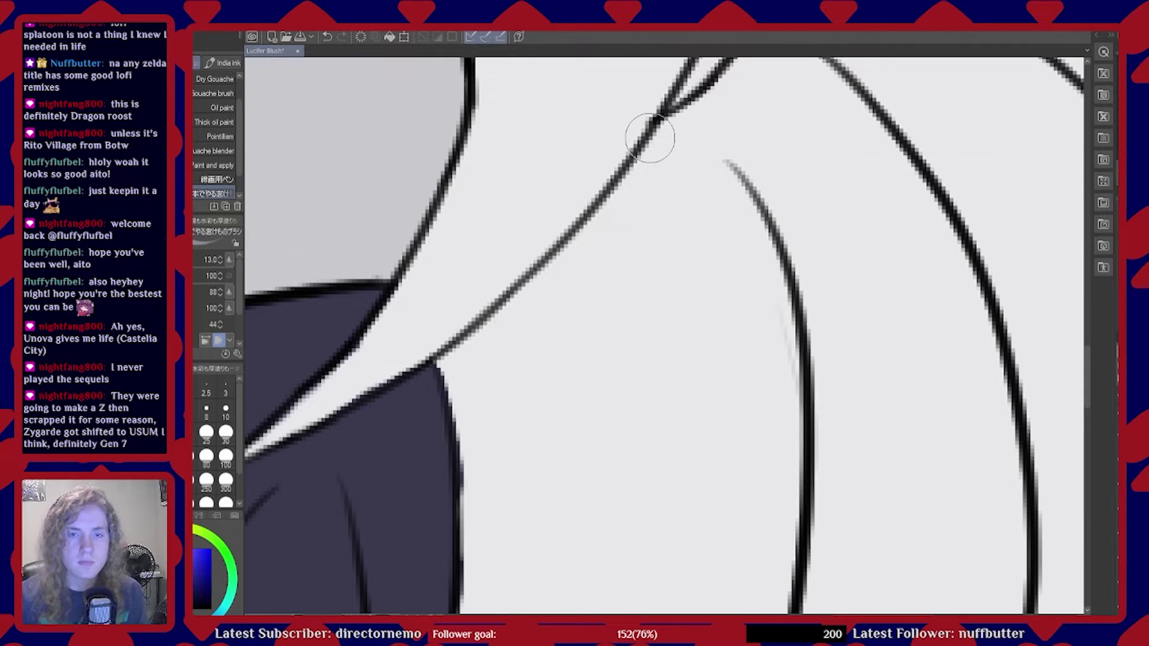
pyautogui.moveTo(711, 180)
pyautogui.mouseDown()
pyautogui.moveTo(734, 206)
pyautogui.moveTo(732, 185)
pyautogui.moveTo(676, 128)
pyautogui.moveTo(664, 161)
pyautogui.moveTo(672, 128)
pyautogui.moveTo(643, 197)
pyautogui.moveTo(649, 167)
pyautogui.moveTo(585, 271)
pyautogui.mouseUp()
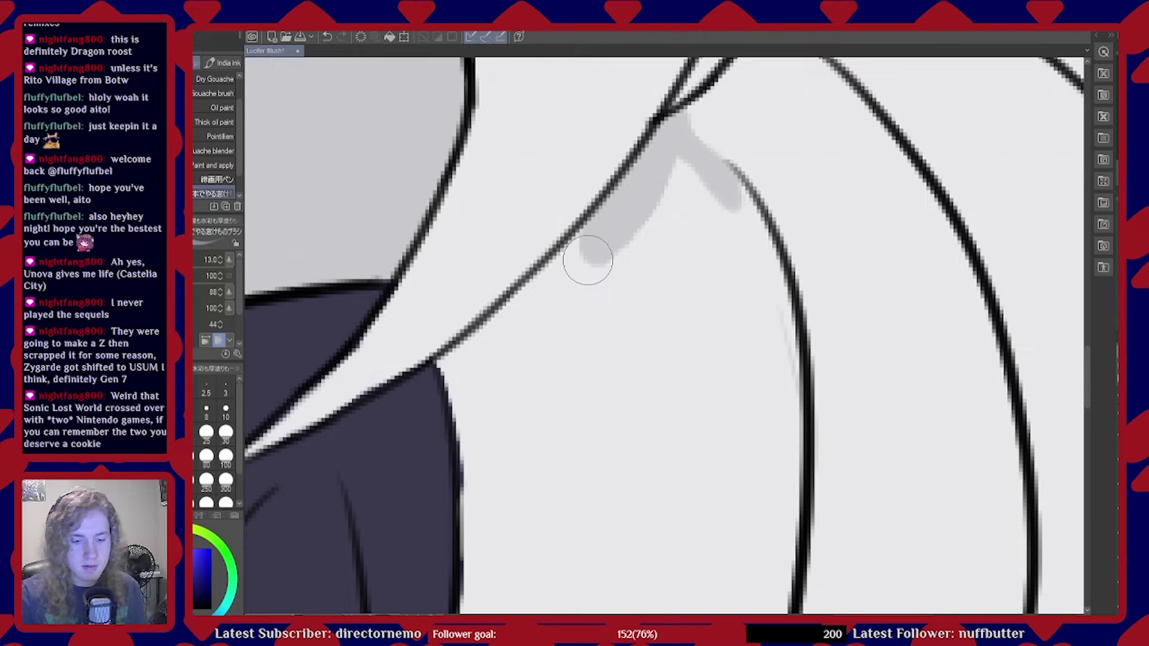
pyautogui.scroll(-3, 583, 255)
pyautogui.scroll(4, 610, 324)
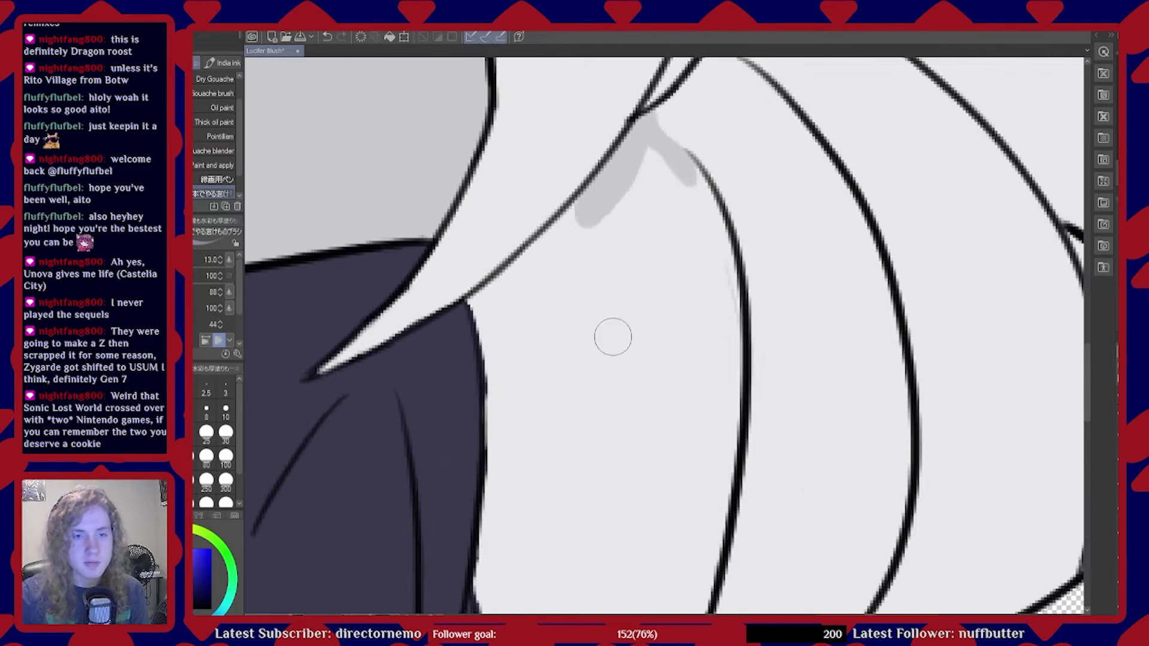
pyautogui.moveTo(599, 162)
pyautogui.mouseDown()
pyautogui.moveTo(428, 331)
pyautogui.moveTo(449, 513)
pyautogui.mouseUp()
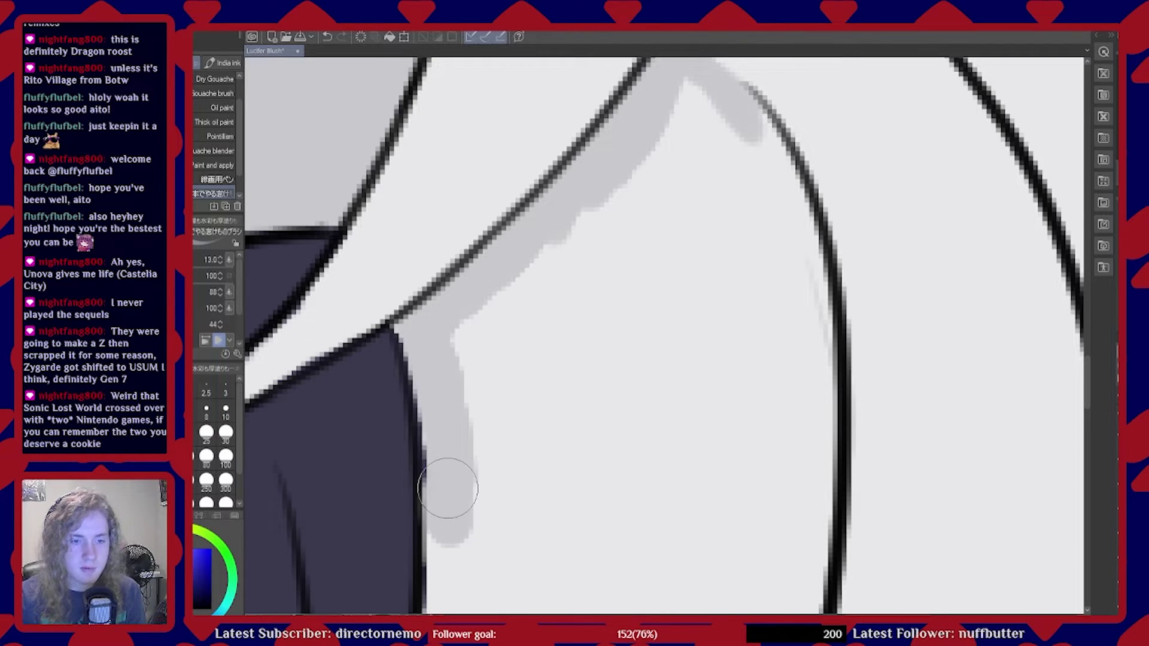
# Continue the light grey shadow on the back hair down along the jacket sleeve to the lower hair edge
pyautogui.scroll(-3, 519, 397)
pyautogui.scroll(-3, 519, 396)
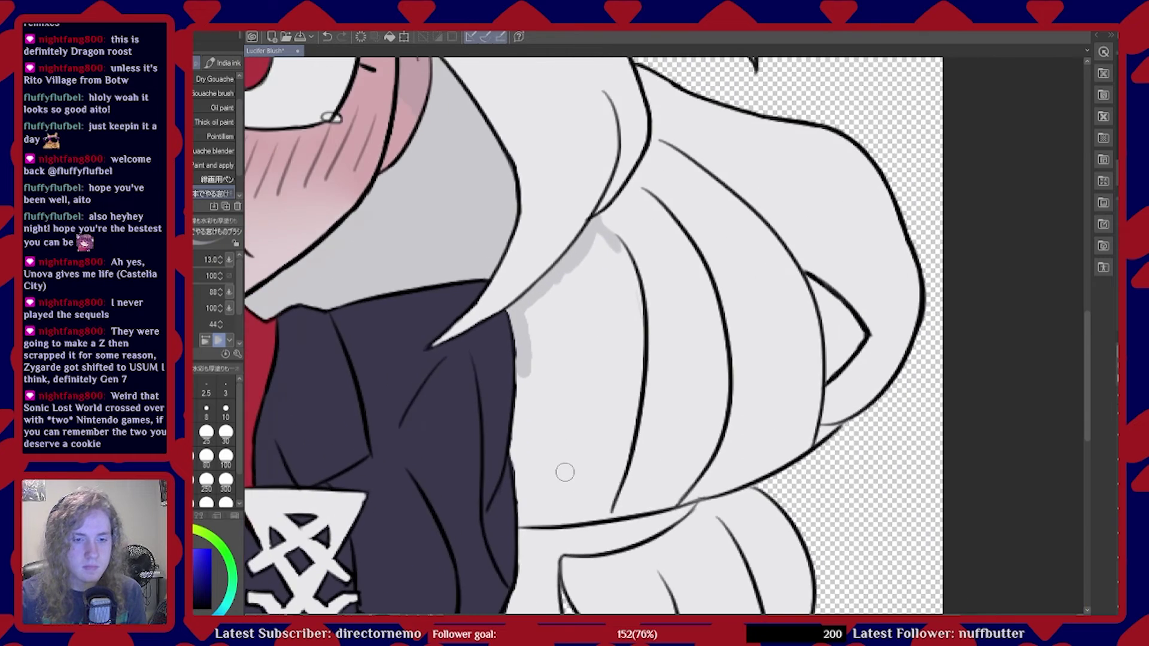
pyautogui.scroll(3, 564, 469)
pyautogui.scroll(1, 555, 463)
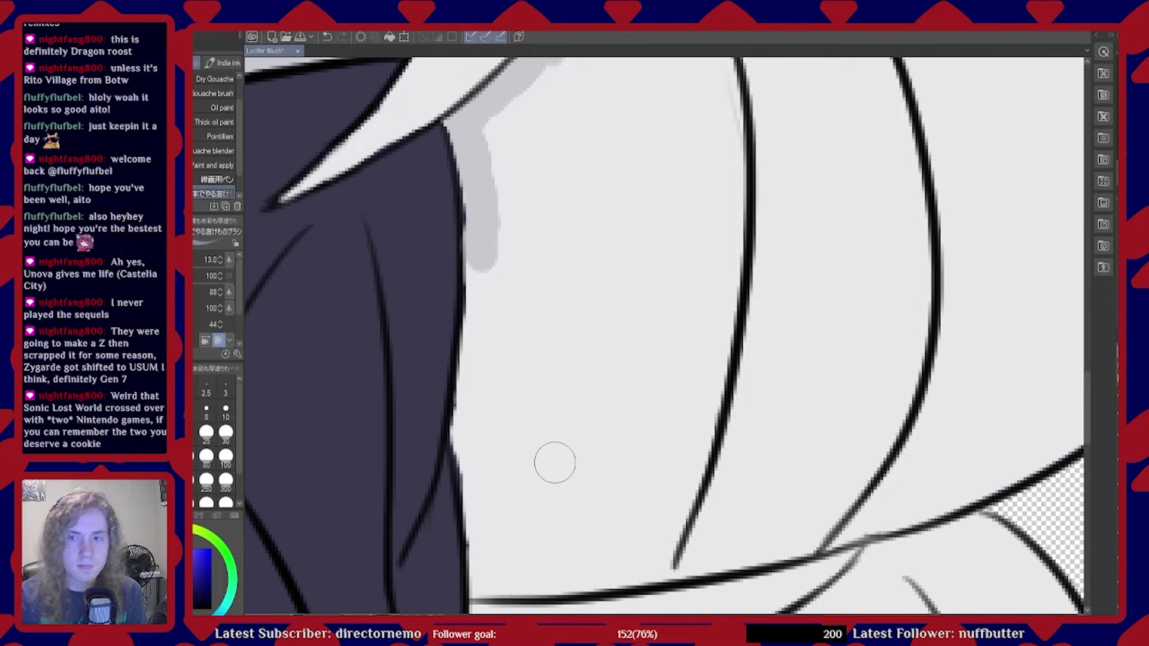
pyautogui.moveTo(480, 257)
pyautogui.mouseDown()
pyautogui.moveTo(479, 344)
pyautogui.moveTo(482, 327)
pyautogui.mouseUp()
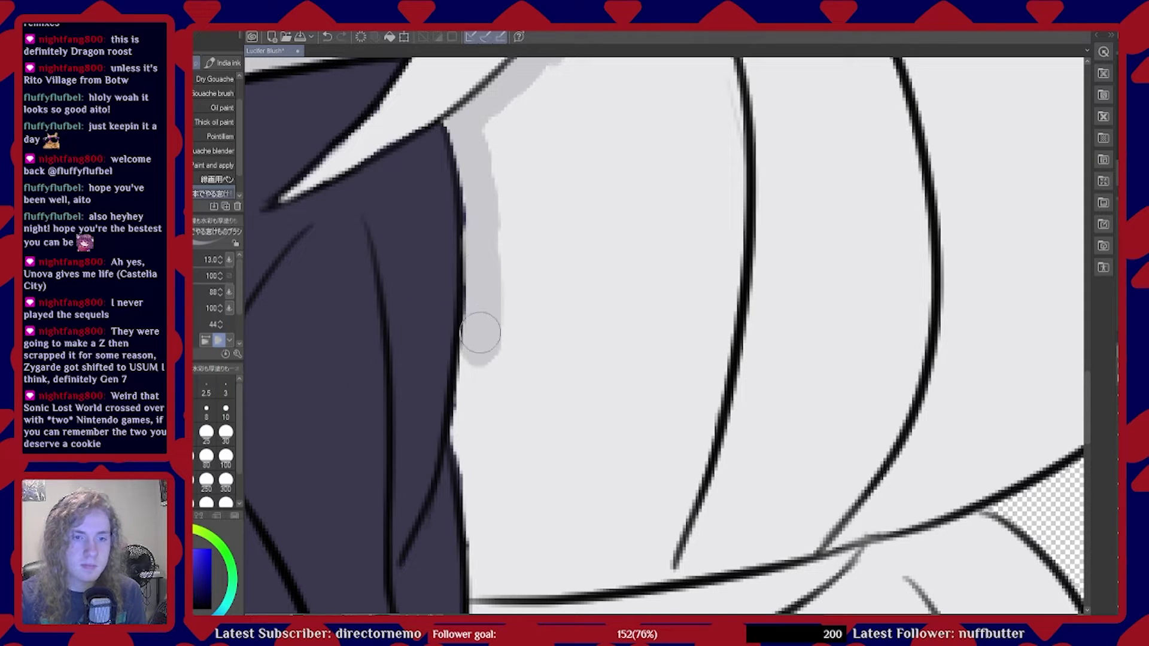
pyautogui.moveTo(477, 171)
pyautogui.mouseDown()
pyautogui.moveTo(490, 331)
pyautogui.moveTo(468, 431)
pyautogui.moveTo(467, 415)
pyautogui.moveTo(484, 568)
pyautogui.mouseUp()
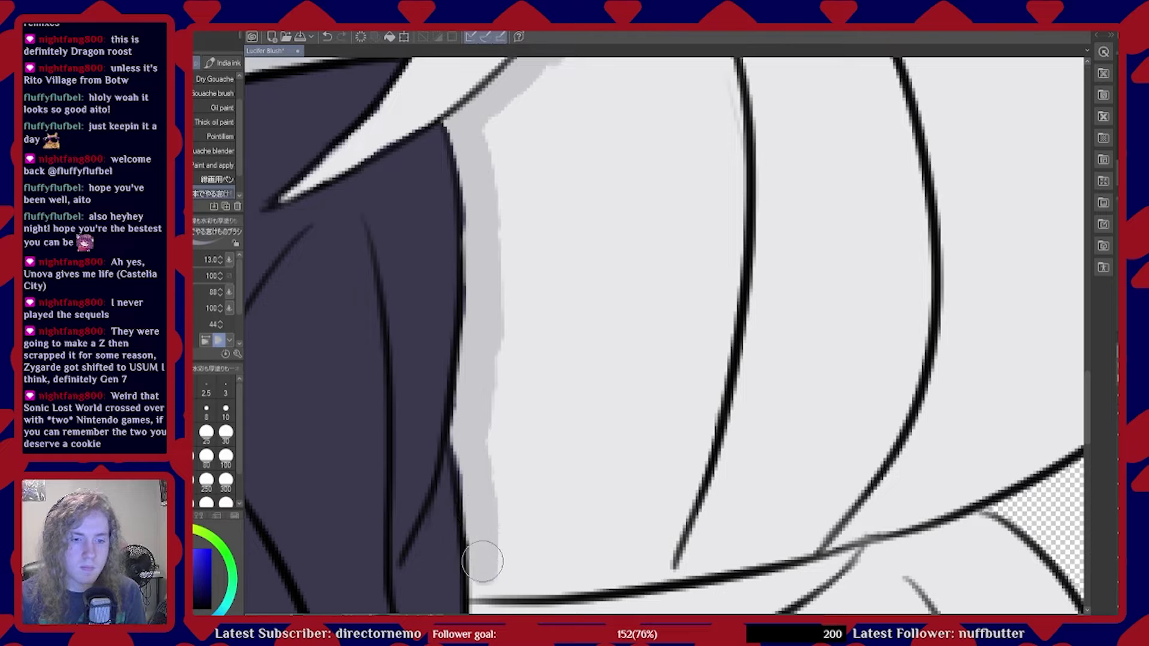
# Outline the rest of the back hair section in light grey along its lower edge and up the first curved strand line
pyautogui.scroll(-4, 419, 440)
pyautogui.scroll(3, 450, 471)
pyautogui.scroll(2, 419, 446)
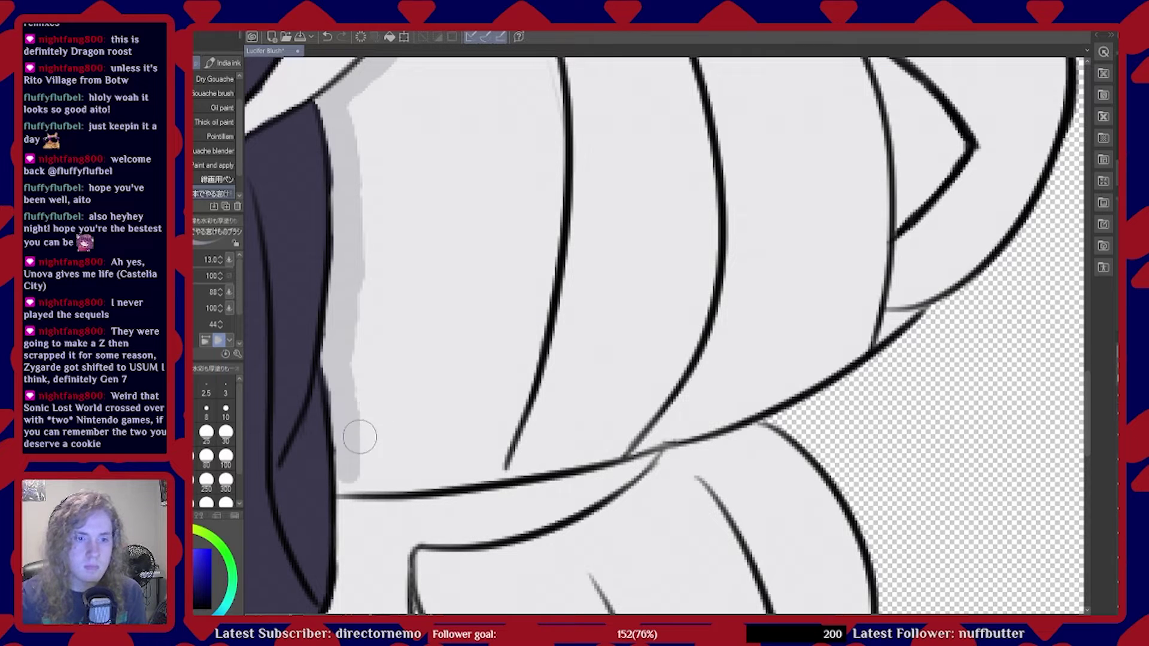
pyautogui.moveTo(357, 483)
pyautogui.mouseDown()
pyautogui.moveTo(383, 468)
pyautogui.moveTo(376, 476)
pyautogui.moveTo(458, 473)
pyautogui.moveTo(391, 484)
pyautogui.moveTo(493, 471)
pyautogui.moveTo(544, 220)
pyautogui.mouseUp()
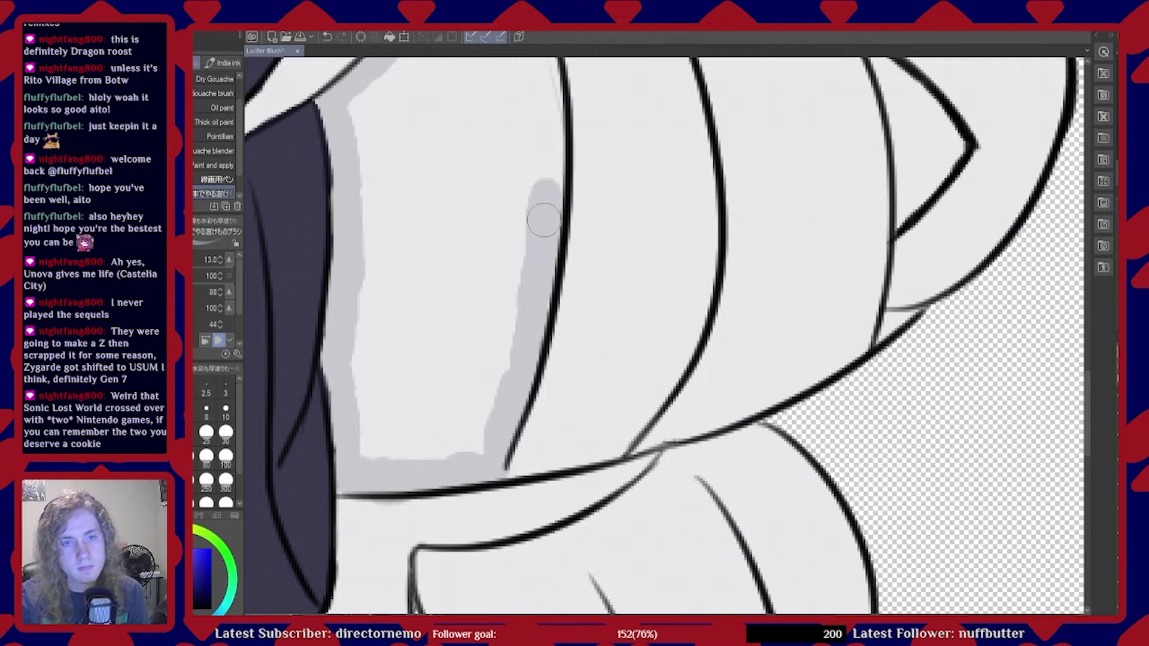
pyautogui.scroll(-4, 649, 502)
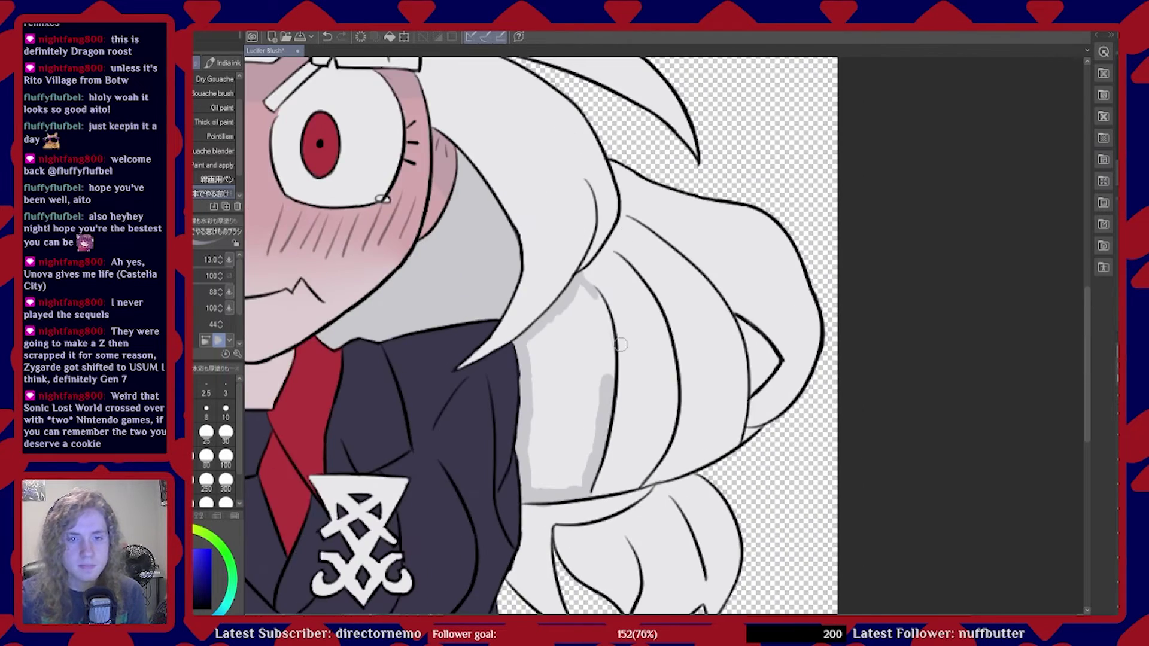
pyautogui.scroll(1, 627, 172)
pyautogui.scroll(2, 642, 332)
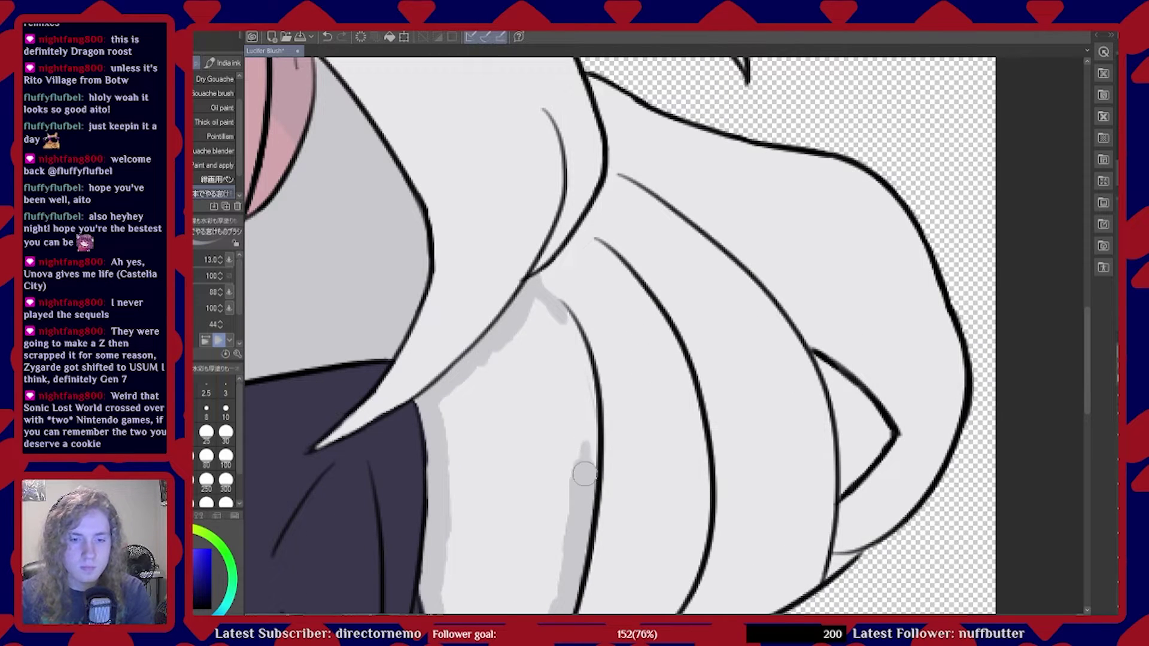
pyautogui.moveTo(590, 449); pyautogui.dragTo(581, 372)
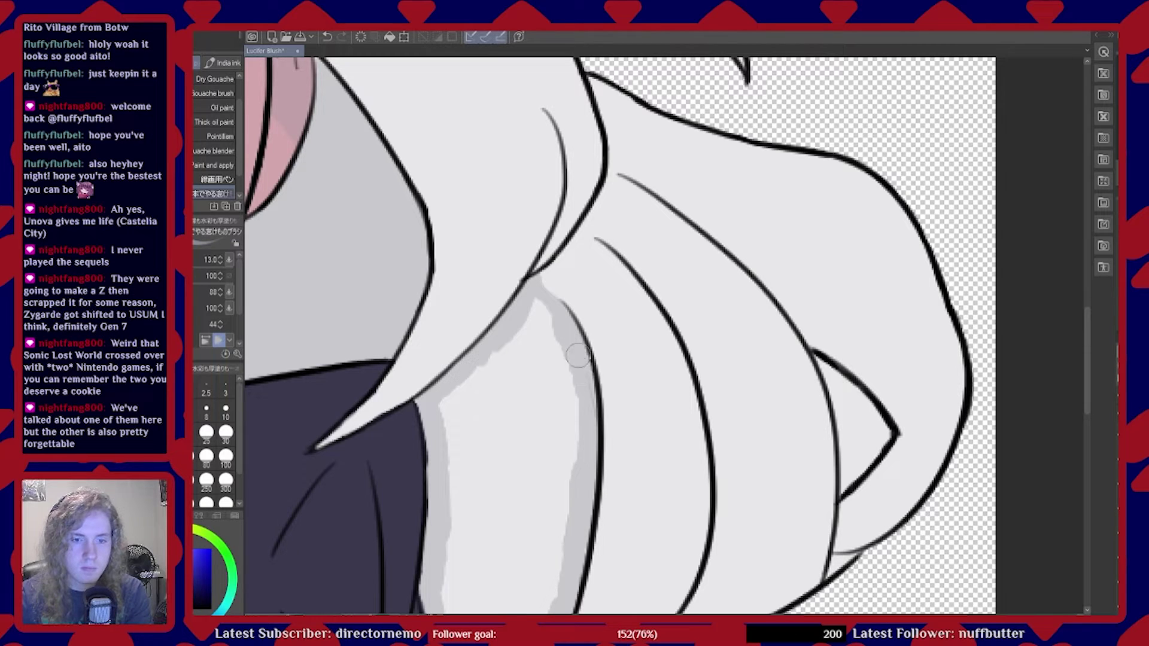
# Fill the upper part of the outlined back hair section beside the jacket shoulder with light grey, working down from the side strand's fork
pyautogui.moveTo(536, 377)
pyautogui.mouseDown()
pyautogui.moveTo(539, 308)
pyautogui.moveTo(547, 359)
pyautogui.mouseUp()
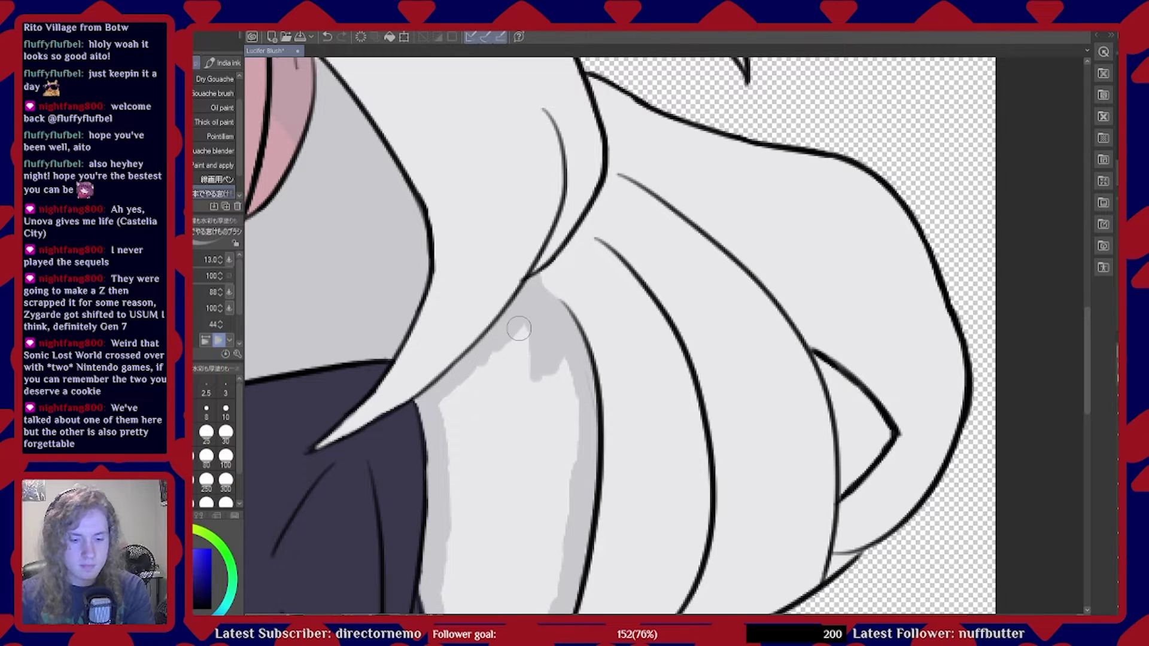
pyautogui.moveTo(515, 346); pyautogui.dragTo(478, 385)
pyautogui.moveTo(450, 424)
pyautogui.mouseDown()
pyautogui.moveTo(455, 466)
pyautogui.moveTo(468, 392)
pyautogui.moveTo(491, 396)
pyautogui.moveTo(476, 402)
pyautogui.moveTo(528, 354)
pyautogui.moveTo(540, 392)
pyautogui.moveTo(544, 372)
pyautogui.moveTo(560, 393)
pyautogui.moveTo(563, 365)
pyautogui.moveTo(568, 466)
pyautogui.moveTo(508, 411)
pyautogui.moveTo(511, 383)
pyautogui.mouseUp()
pyautogui.moveTo(487, 424)
pyautogui.mouseDown()
pyautogui.moveTo(466, 459)
pyautogui.moveTo(467, 425)
pyautogui.moveTo(459, 492)
pyautogui.mouseUp()
pyautogui.moveTo(470, 438)
pyautogui.mouseDown()
pyautogui.moveTo(475, 476)
pyautogui.moveTo(492, 422)
pyautogui.moveTo(492, 470)
pyautogui.moveTo(516, 428)
pyautogui.moveTo(521, 475)
pyautogui.moveTo(547, 447)
pyautogui.moveTo(545, 481)
pyautogui.moveTo(562, 461)
pyautogui.moveTo(567, 498)
pyautogui.moveTo(543, 471)
pyautogui.moveTo(502, 499)
pyautogui.mouseUp()
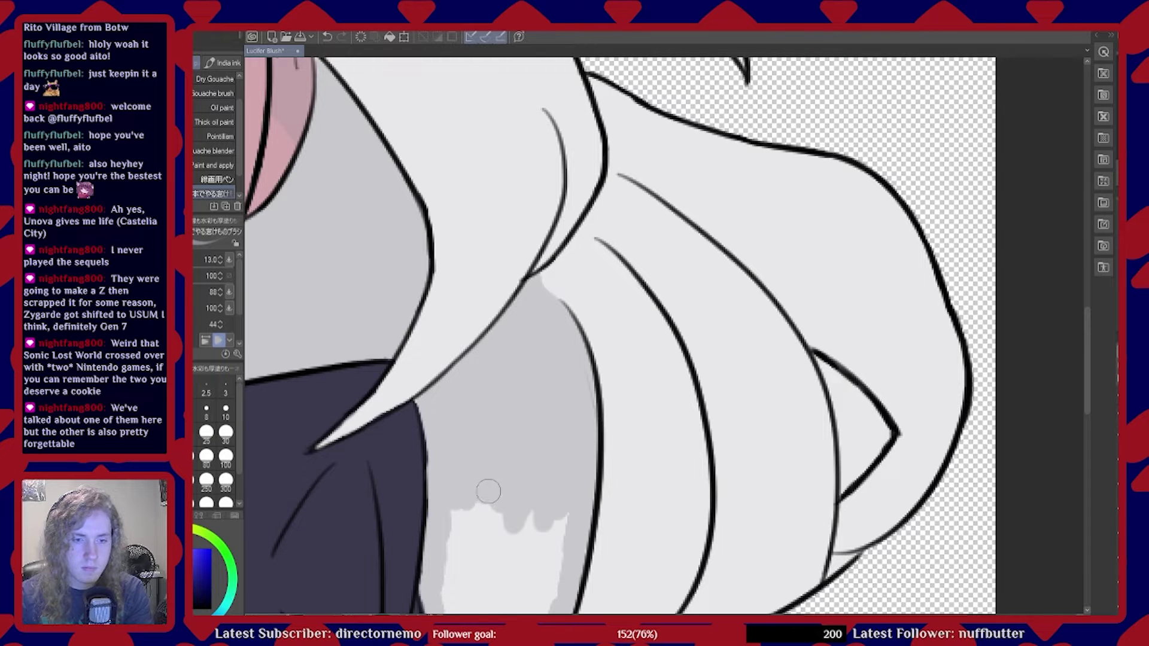
# Fill the remaining lower part of the back hair section between the jacket sleeve and the first curved strand line with light grey
pyautogui.scroll(-5, 487, 424)
pyautogui.scroll(6, 479, 482)
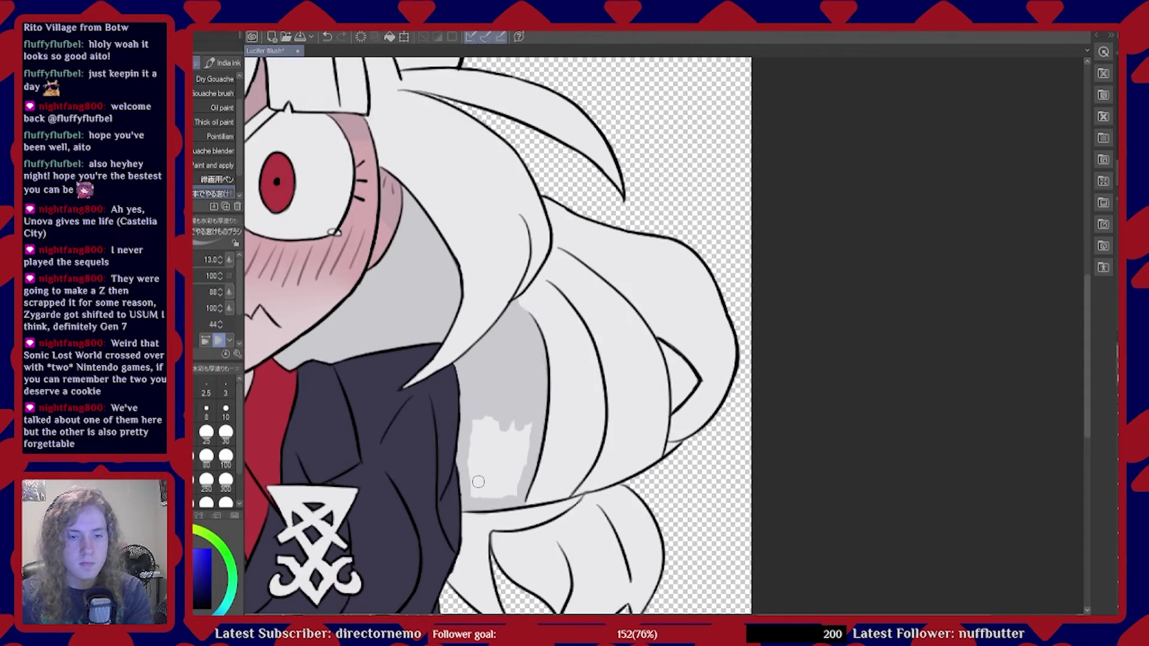
pyautogui.scroll(2, 480, 482)
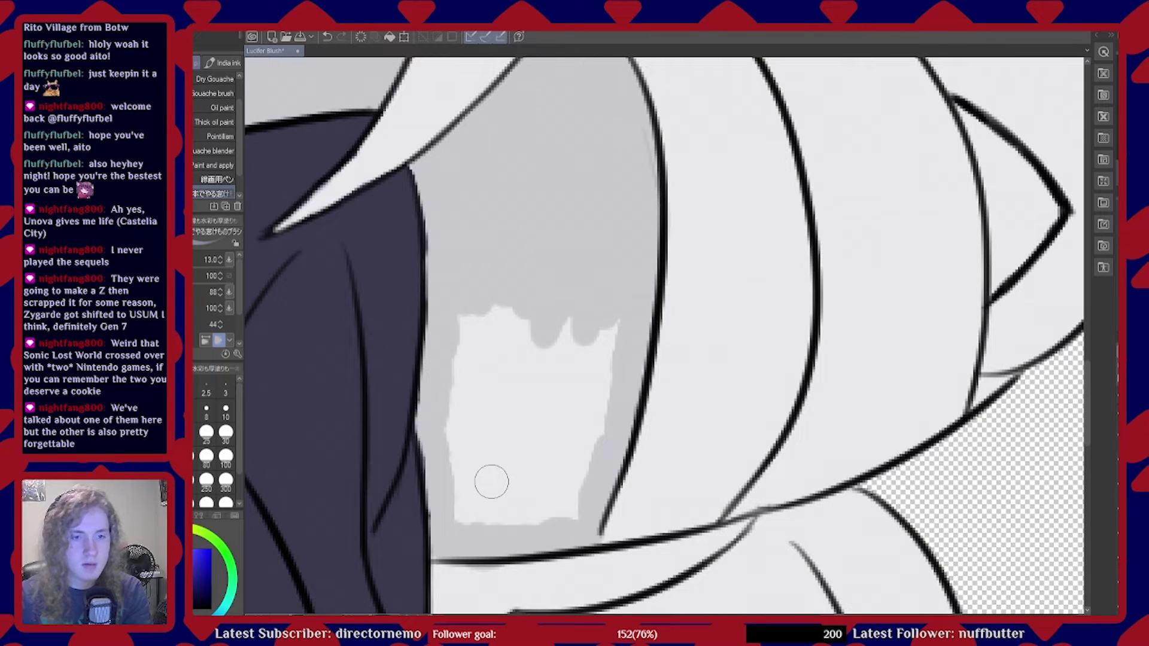
pyautogui.moveTo(431, 317)
pyautogui.mouseDown()
pyautogui.moveTo(471, 357)
pyautogui.moveTo(485, 290)
pyautogui.moveTo(458, 356)
pyautogui.moveTo(467, 346)
pyautogui.moveTo(451, 492)
pyautogui.moveTo(508, 515)
pyautogui.moveTo(591, 491)
pyautogui.moveTo(573, 488)
pyautogui.moveTo(585, 454)
pyautogui.moveTo(574, 460)
pyautogui.moveTo(605, 394)
pyautogui.moveTo(603, 421)
pyautogui.moveTo(605, 358)
pyautogui.moveTo(604, 376)
pyautogui.moveTo(588, 362)
pyautogui.moveTo(616, 314)
pyautogui.moveTo(572, 363)
pyautogui.moveTo(536, 353)
pyautogui.moveTo(575, 362)
pyautogui.moveTo(575, 336)
pyautogui.moveTo(485, 329)
pyautogui.moveTo(484, 315)
pyautogui.moveTo(500, 342)
pyautogui.moveTo(513, 341)
pyautogui.moveTo(489, 371)
pyautogui.moveTo(520, 356)
pyautogui.moveTo(480, 415)
pyautogui.moveTo(486, 390)
pyautogui.moveTo(452, 490)
pyautogui.moveTo(483, 482)
pyautogui.moveTo(511, 504)
pyautogui.moveTo(545, 462)
pyautogui.moveTo(542, 441)
pyautogui.moveTo(579, 432)
pyautogui.mouseUp()
pyautogui.moveTo(540, 469)
pyautogui.mouseDown()
pyautogui.moveTo(572, 361)
pyautogui.moveTo(487, 465)
pyautogui.moveTo(556, 376)
pyautogui.mouseUp()
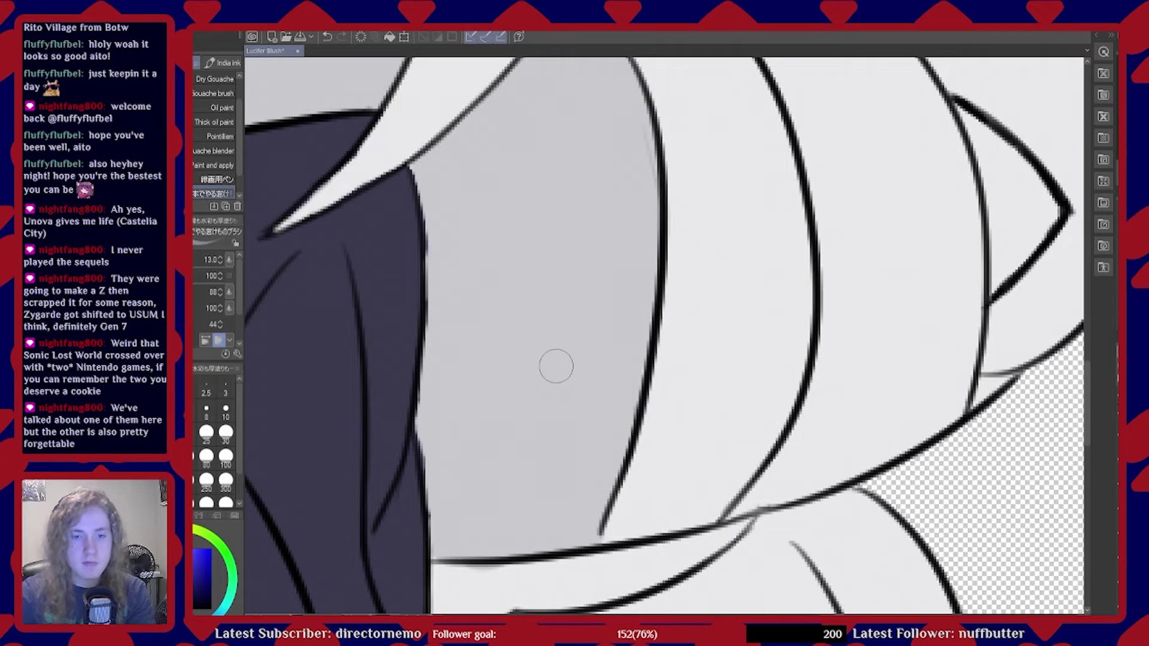
# Round off the top edge of the light grey back hair shadow between the side strand's fork and the start of the first curved line
pyautogui.scroll(-4, 594, 427)
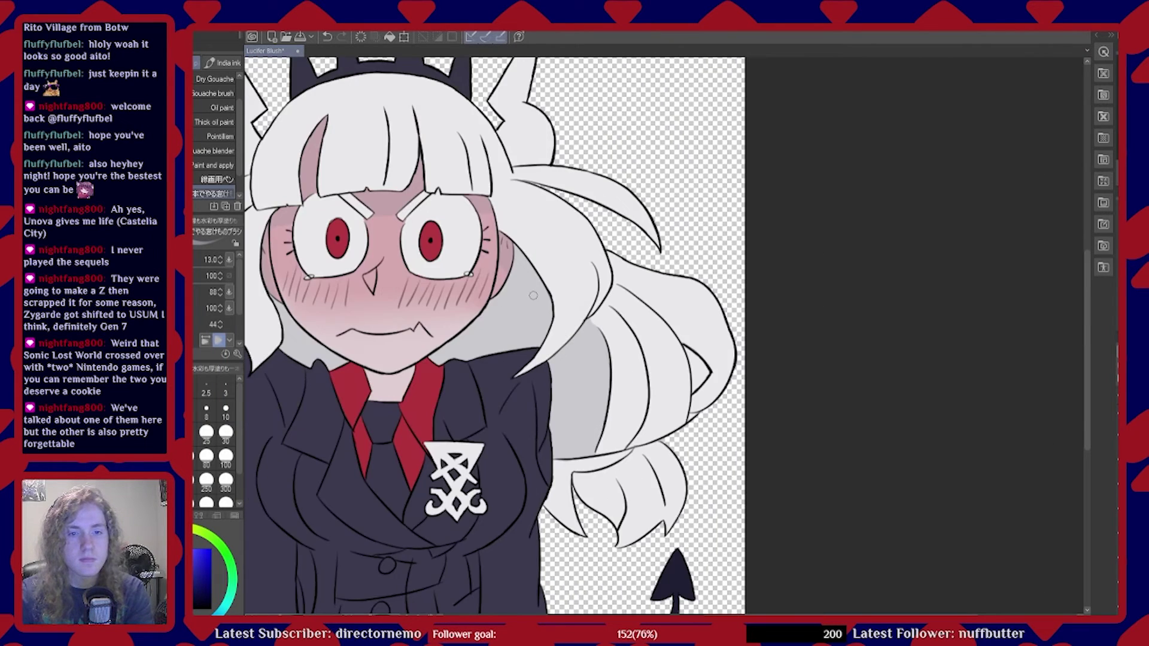
pyautogui.scroll(6, 533, 295)
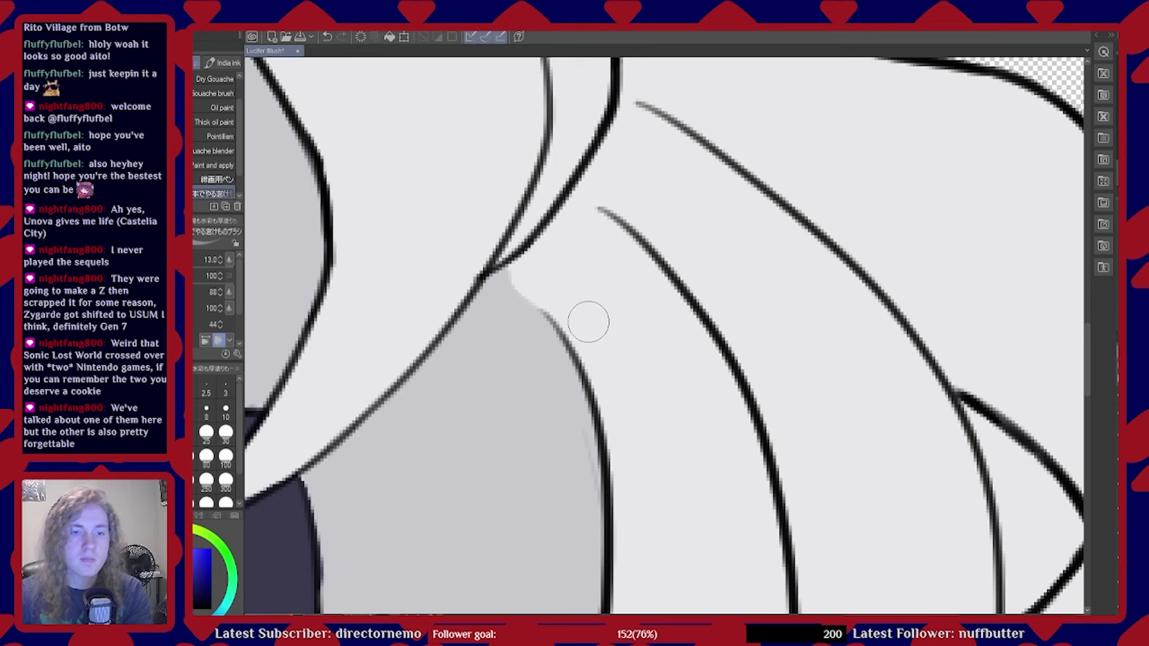
pyautogui.moveTo(520, 300)
pyautogui.mouseDown()
pyautogui.moveTo(505, 290)
pyautogui.moveTo(536, 317)
pyautogui.mouseUp()
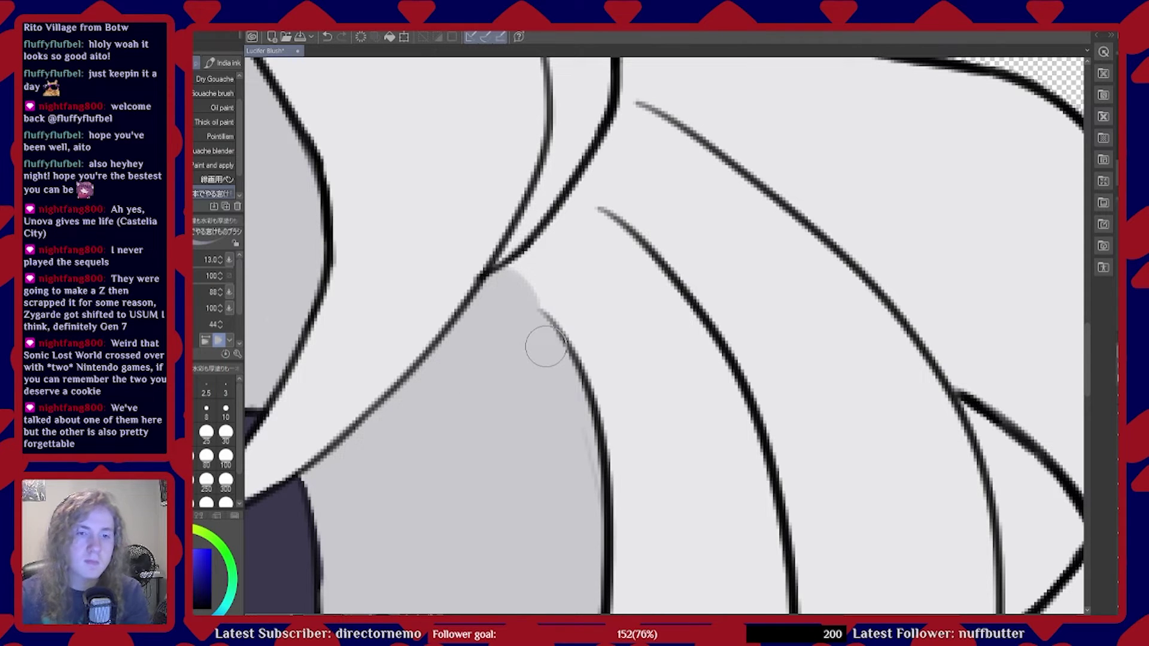
pyautogui.scroll(-6, 627, 316)
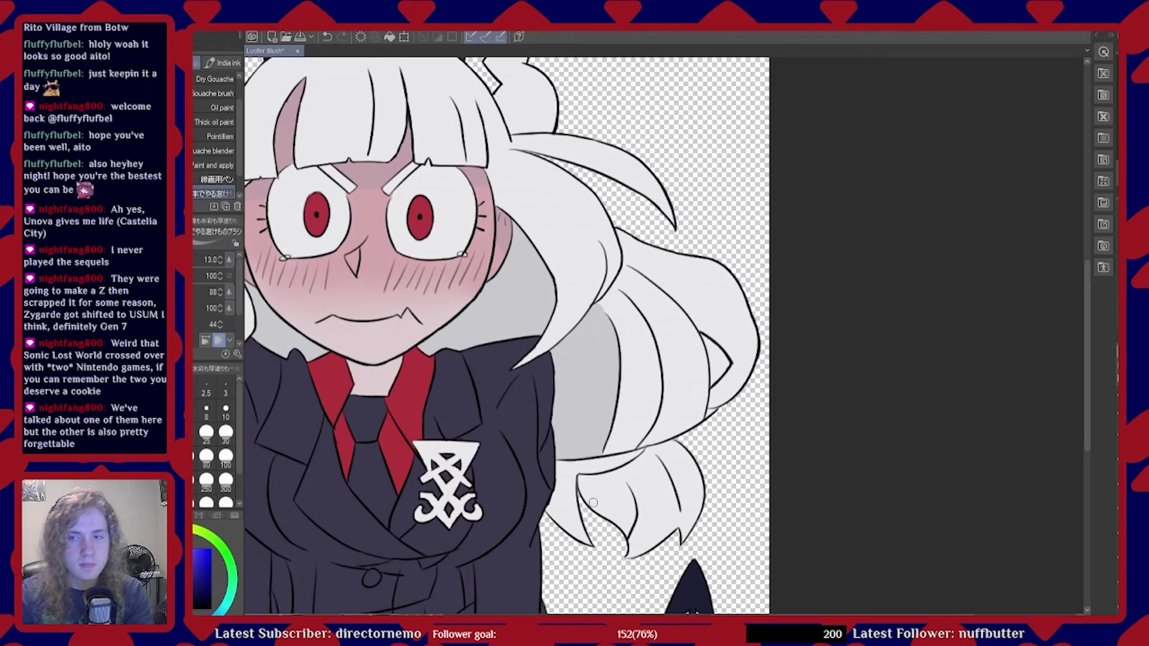
pyautogui.scroll(-5, 592, 503)
pyautogui.scroll(5, 592, 503)
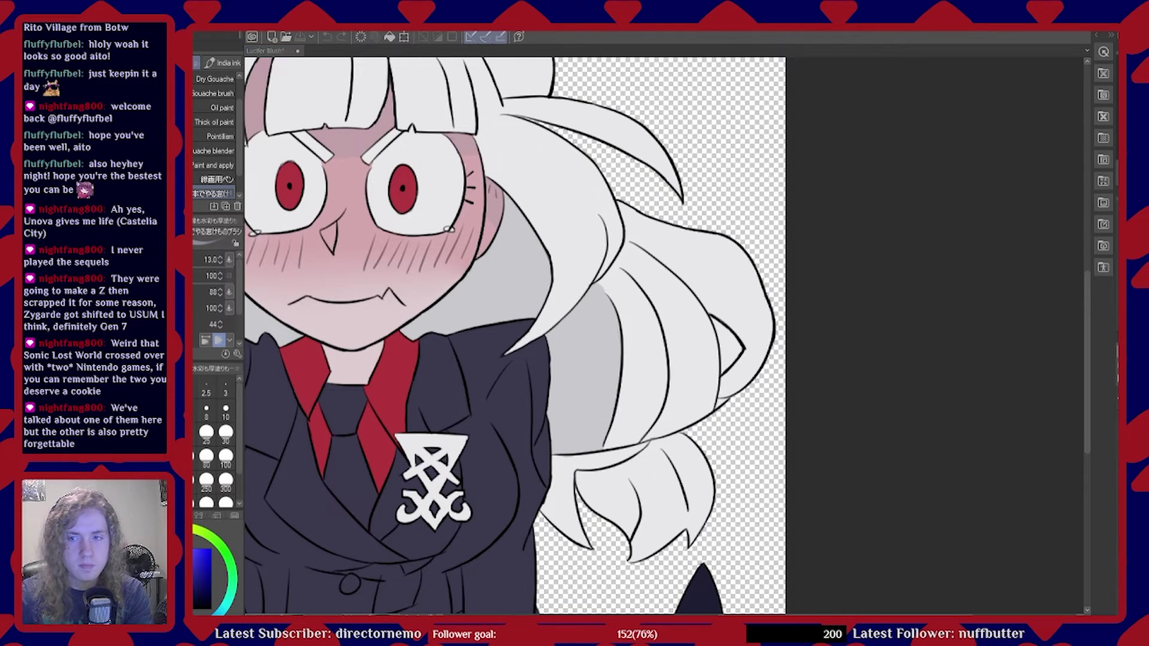
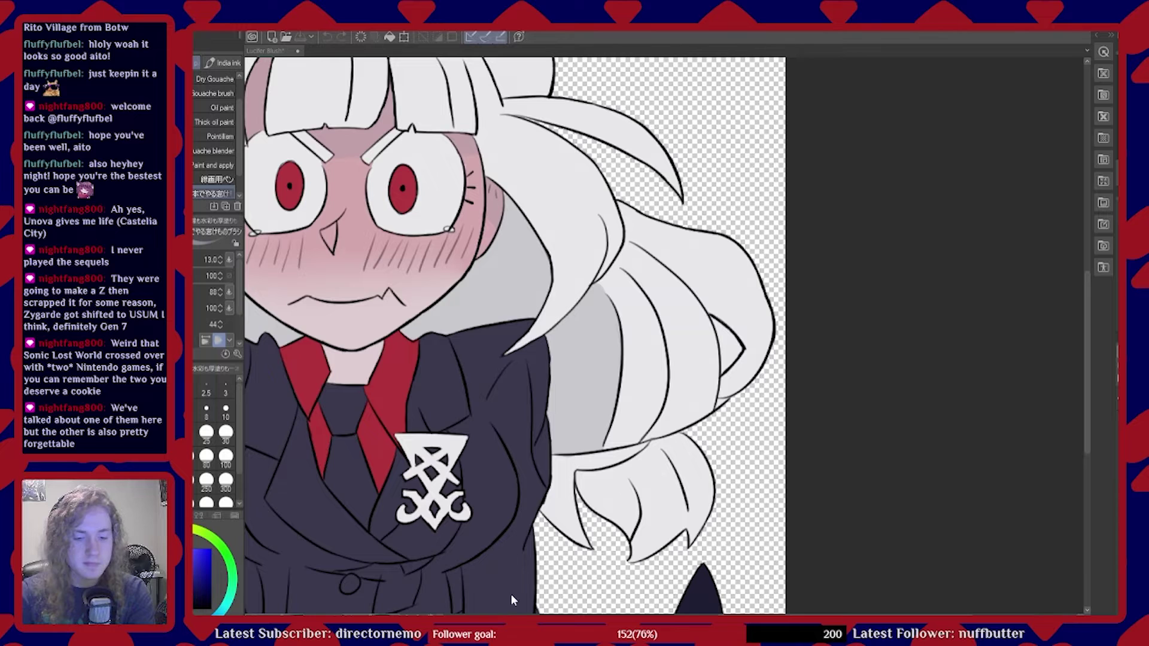
# Paint a light grey diagonal band across the lower hair tuft and a light grey strip along the jacket sleeve's edge
pyautogui.scroll(5, 623, 521)
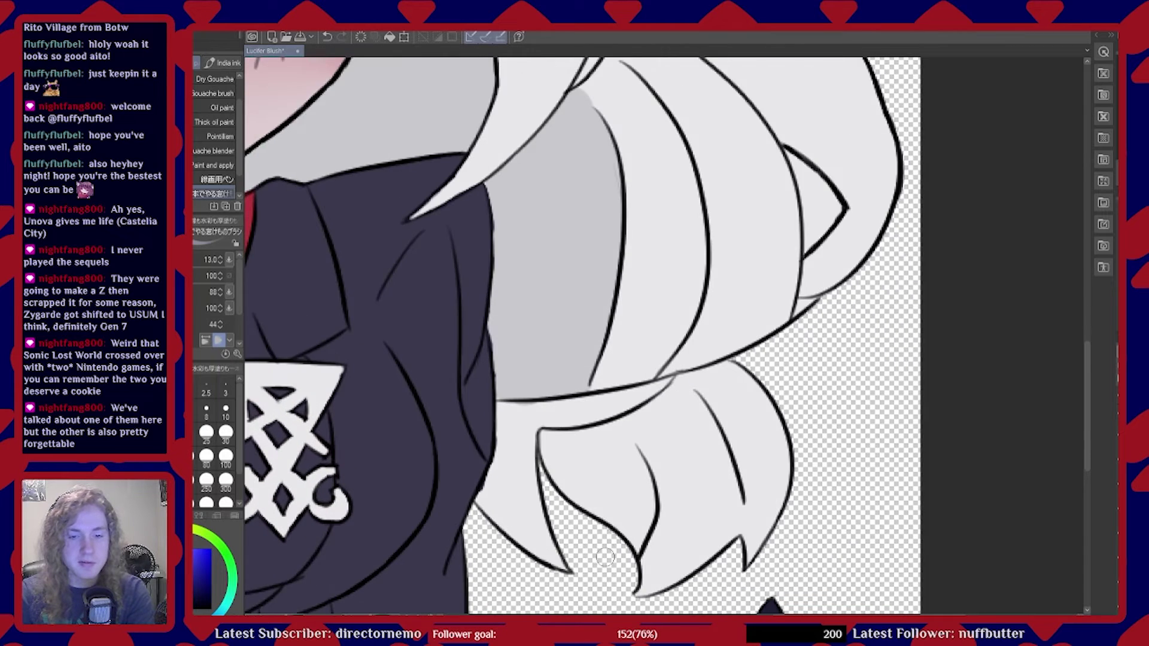
pyautogui.scroll(1, 605, 561)
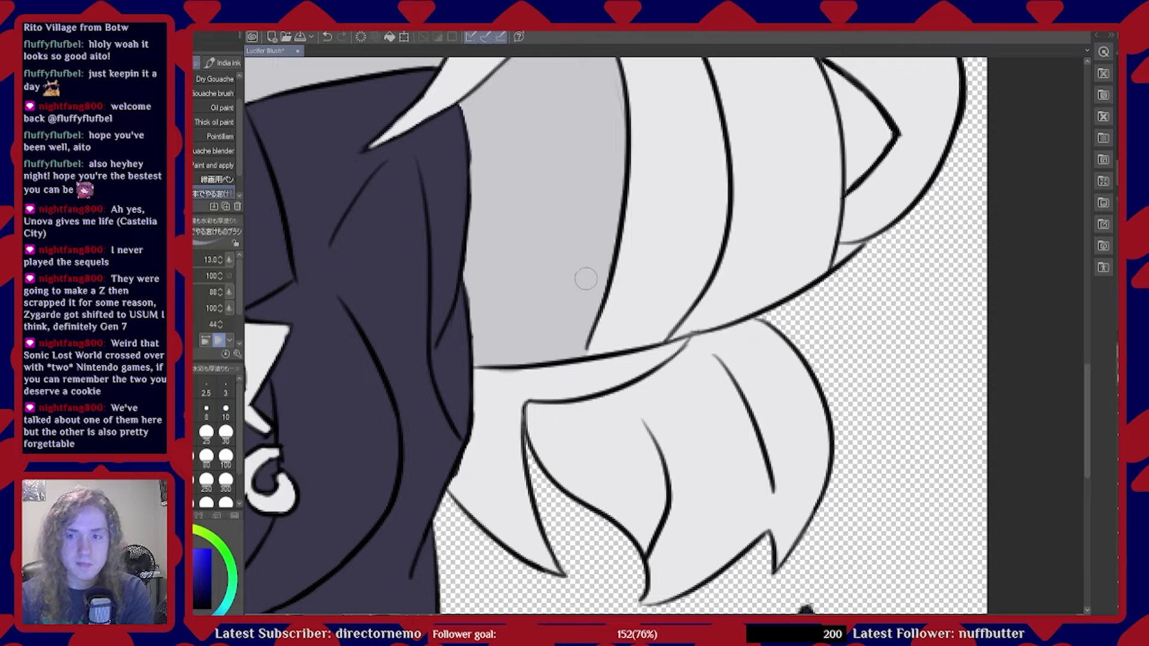
pyautogui.moveTo(663, 451)
pyautogui.mouseDown()
pyautogui.moveTo(766, 394)
pyautogui.moveTo(715, 421)
pyautogui.moveTo(771, 371)
pyautogui.moveTo(750, 397)
pyautogui.mouseUp()
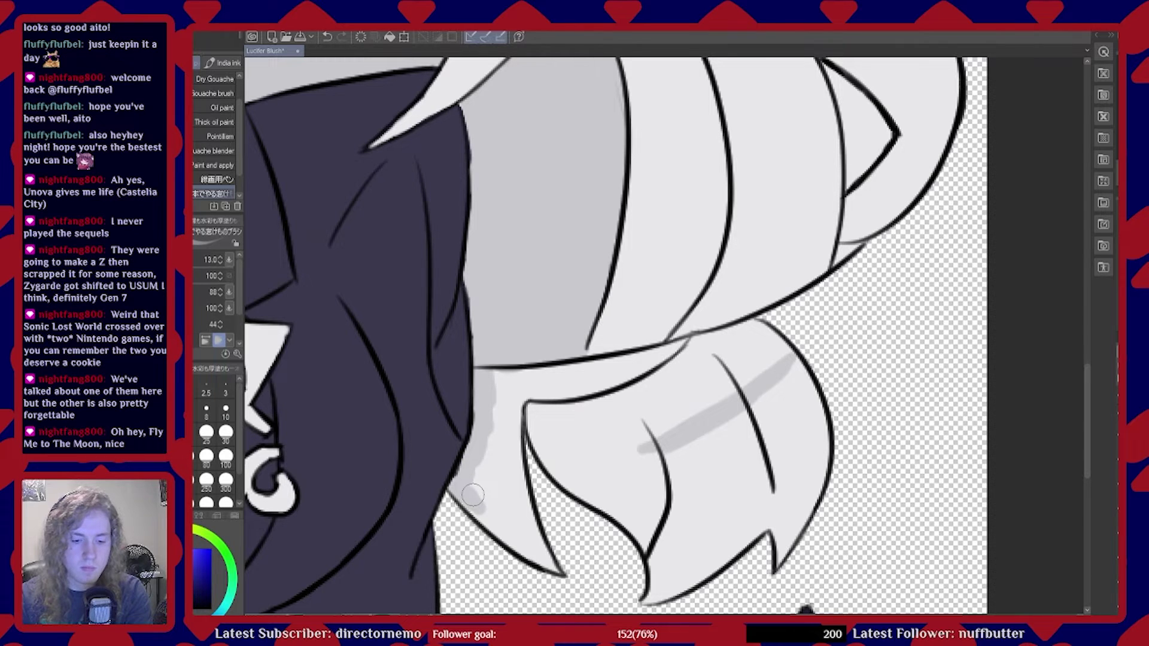
# Fill the pointed lower strand between the jacket sleeve and the hair tuft with light grey, from its tip up to the hair section above
pyautogui.scroll(-1, 580, 391)
pyautogui.scroll(1, 533, 561)
pyautogui.scroll(2, 536, 432)
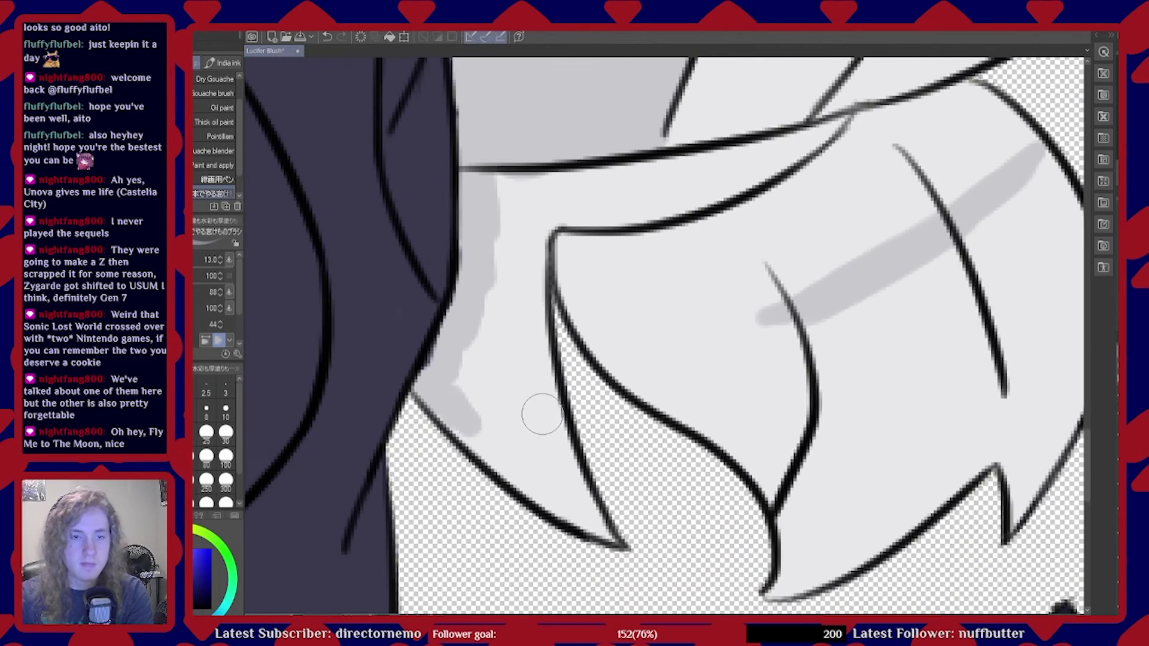
pyautogui.scroll(1, 542, 415)
pyautogui.moveTo(467, 453)
pyautogui.mouseDown()
pyautogui.moveTo(449, 423)
pyautogui.moveTo(557, 515)
pyautogui.moveTo(522, 501)
pyautogui.moveTo(619, 562)
pyautogui.moveTo(547, 464)
pyautogui.moveTo(580, 497)
pyautogui.moveTo(585, 526)
pyautogui.moveTo(509, 371)
pyautogui.moveTo(551, 424)
pyautogui.moveTo(529, 390)
pyautogui.moveTo(541, 410)
pyautogui.moveTo(521, 303)
pyautogui.moveTo(534, 175)
pyautogui.moveTo(516, 179)
pyautogui.moveTo(495, 336)
pyautogui.moveTo(457, 401)
pyautogui.moveTo(491, 479)
pyautogui.moveTo(500, 389)
pyautogui.mouseUp()
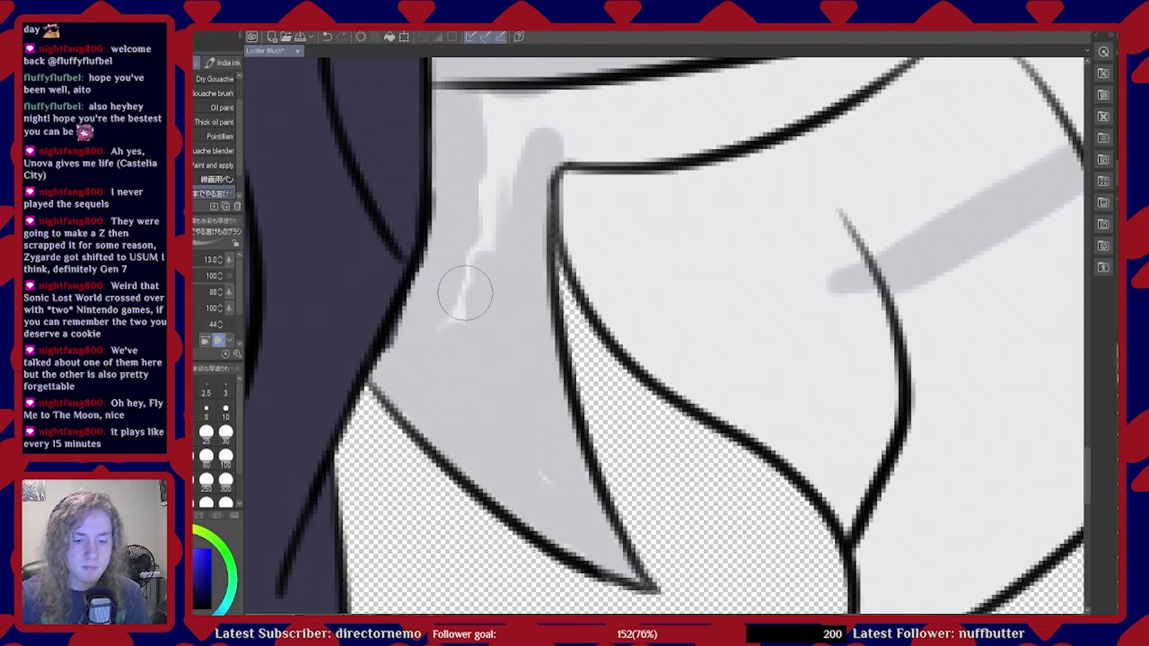
pyautogui.scroll(-3, 619, 458)
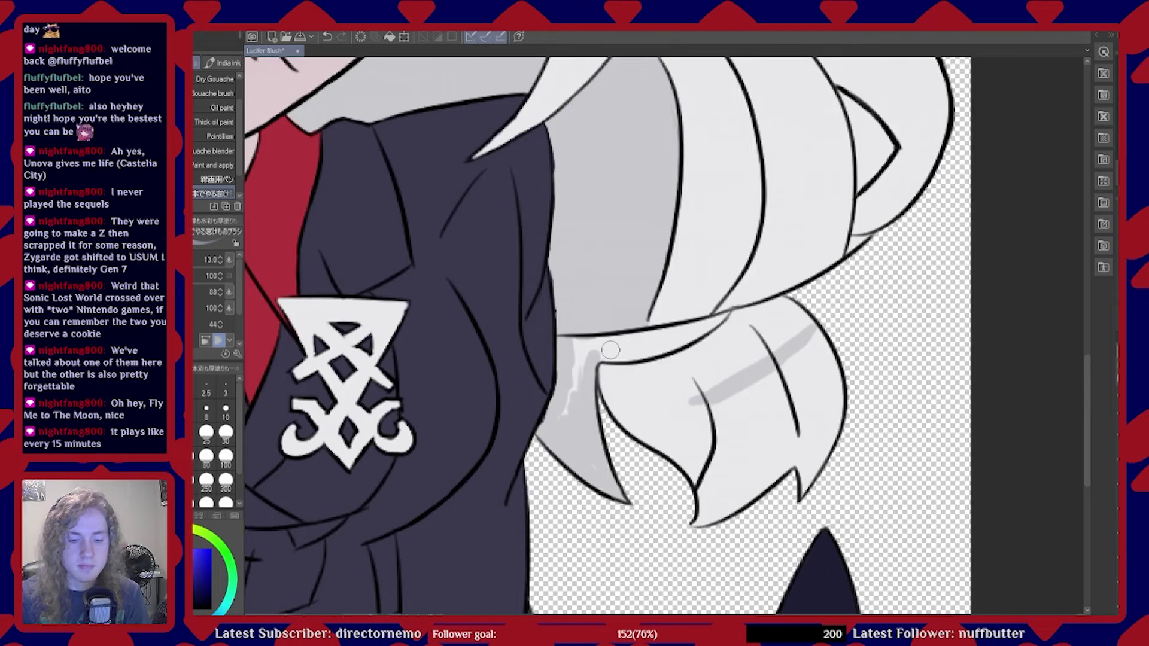
pyautogui.scroll(5, 610, 350)
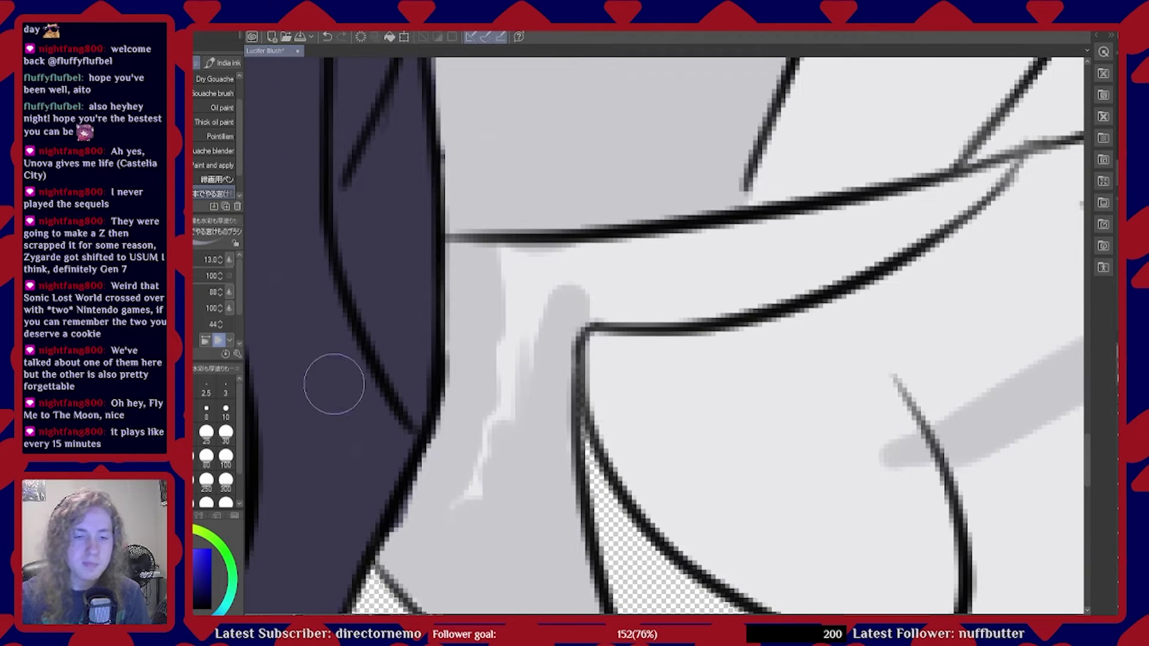
pyautogui.moveTo(441, 462)
pyautogui.mouseDown()
pyautogui.moveTo(476, 419)
pyautogui.moveTo(467, 478)
pyautogui.moveTo(513, 324)
pyautogui.moveTo(514, 387)
pyautogui.moveTo(535, 261)
pyautogui.moveTo(525, 244)
pyautogui.moveTo(507, 251)
pyautogui.moveTo(525, 296)
pyautogui.moveTo(569, 282)
pyautogui.mouseUp()
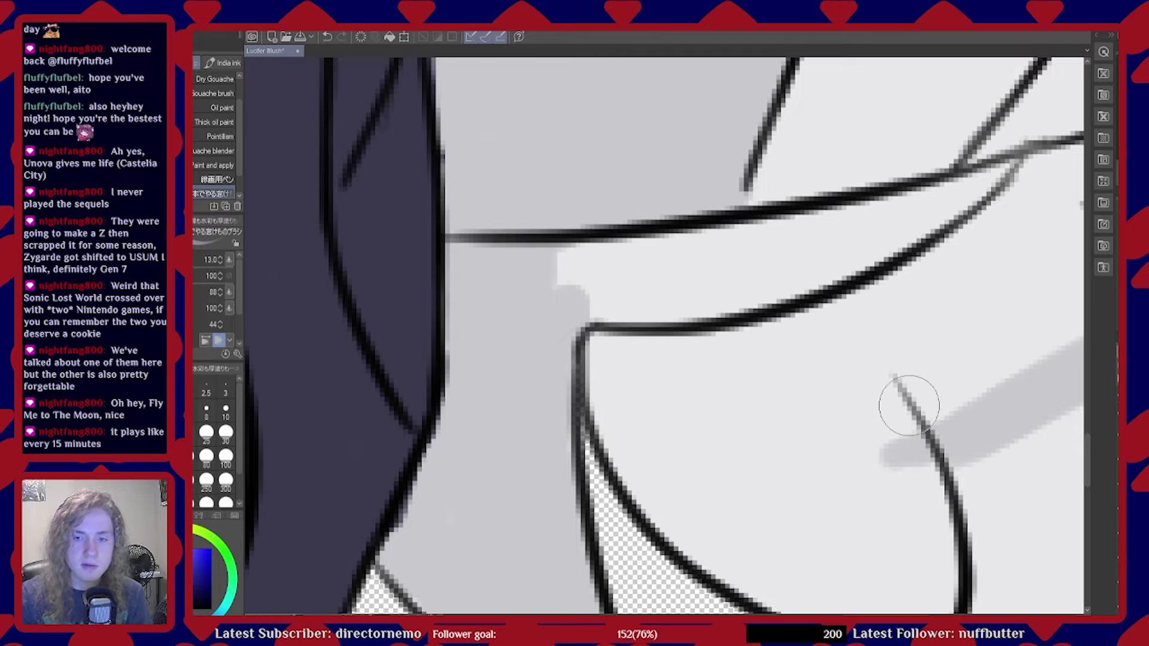
# Extend the light grey diagonal band past the tuft's short inner strand line towards the tuft's inner edge
pyautogui.moveTo(990, 423); pyautogui.dragTo(868, 479)
pyautogui.moveTo(948, 434); pyautogui.dragTo(811, 502)
pyautogui.moveTo(928, 455); pyautogui.dragTo(777, 520)
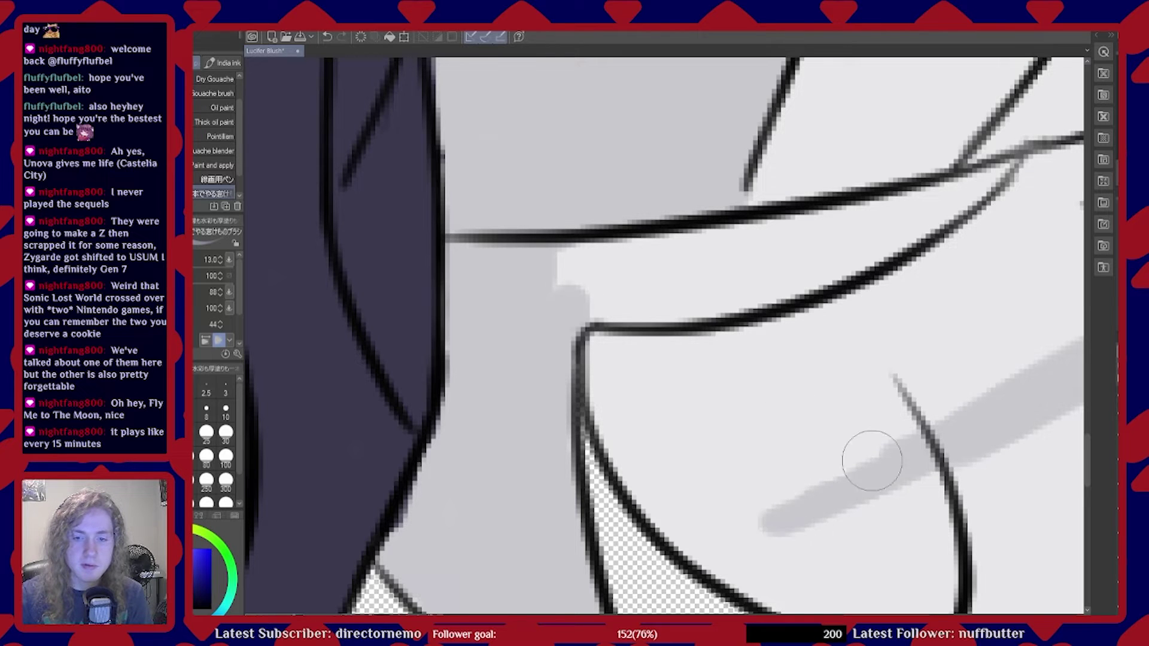
pyautogui.moveTo(872, 461); pyautogui.dragTo(800, 487)
pyautogui.scroll(-3, 698, 350)
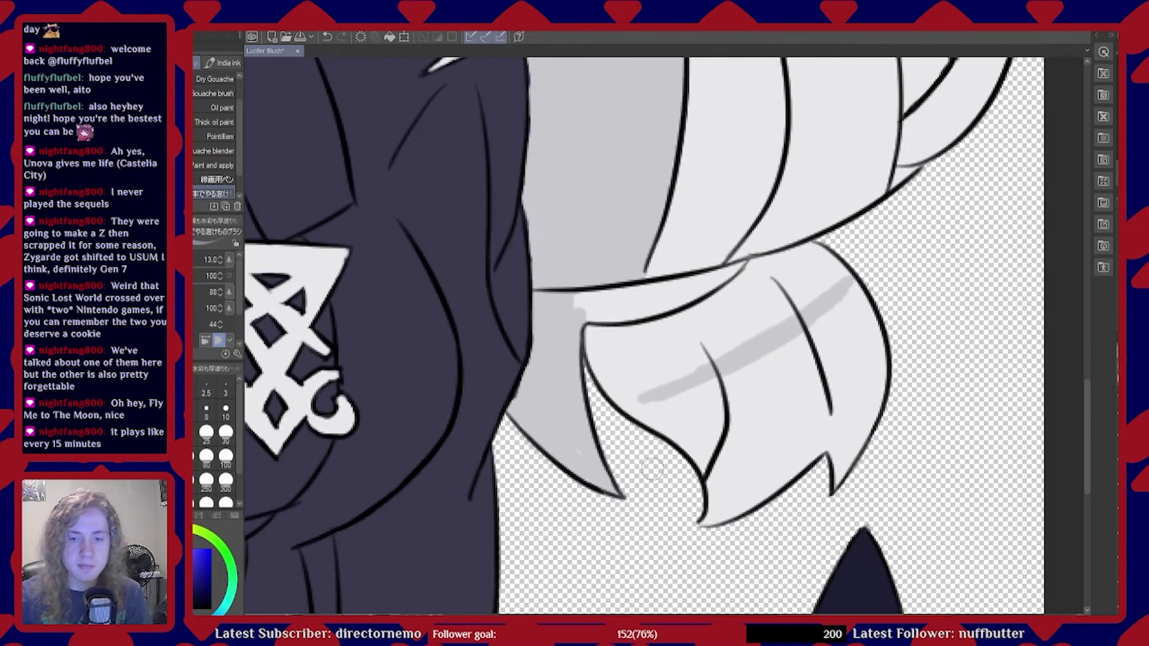
# Outline the tuft's inner strand in light grey along its lower edge and strand line, and fill the strand's lower part
pyautogui.scroll(4, 728, 472)
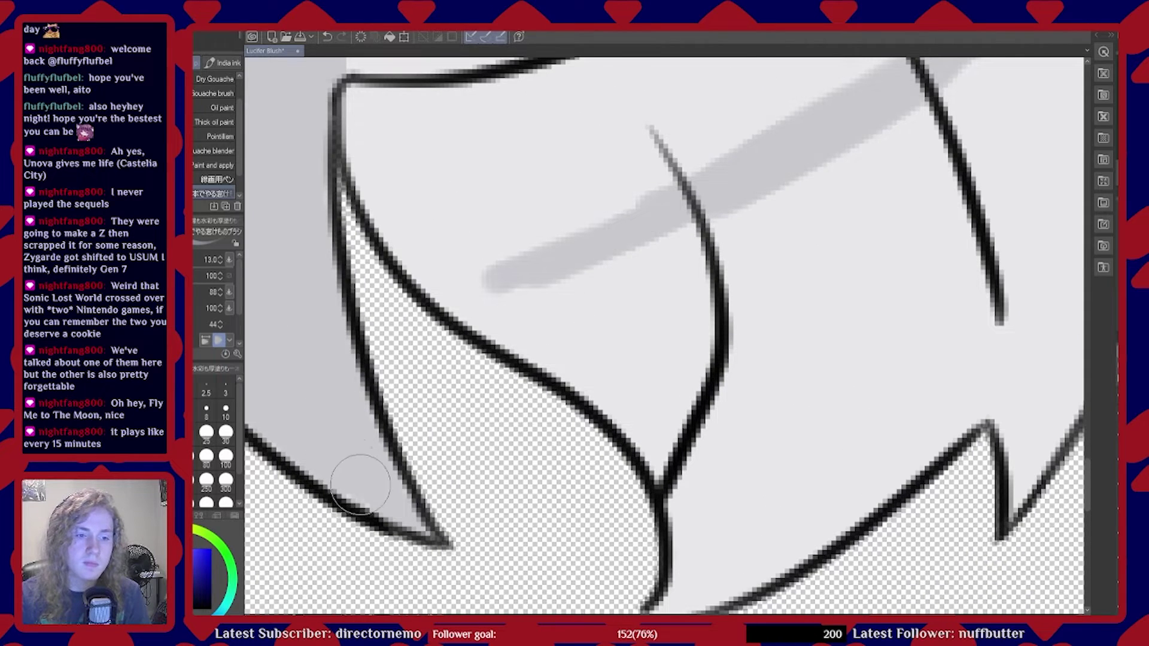
pyautogui.moveTo(372, 108)
pyautogui.mouseDown()
pyautogui.moveTo(373, 145)
pyautogui.moveTo(364, 115)
pyautogui.moveTo(355, 127)
pyautogui.moveTo(352, 86)
pyautogui.moveTo(362, 166)
pyautogui.moveTo(404, 239)
pyautogui.moveTo(454, 290)
pyautogui.moveTo(441, 268)
pyautogui.moveTo(478, 305)
pyautogui.moveTo(585, 364)
pyautogui.moveTo(566, 353)
pyautogui.moveTo(655, 452)
pyautogui.mouseUp()
pyautogui.moveTo(673, 360)
pyautogui.mouseDown()
pyautogui.moveTo(680, 384)
pyautogui.moveTo(694, 354)
pyautogui.moveTo(689, 293)
pyautogui.moveTo(673, 223)
pyautogui.moveTo(675, 239)
pyautogui.moveTo(623, 153)
pyautogui.mouseUp()
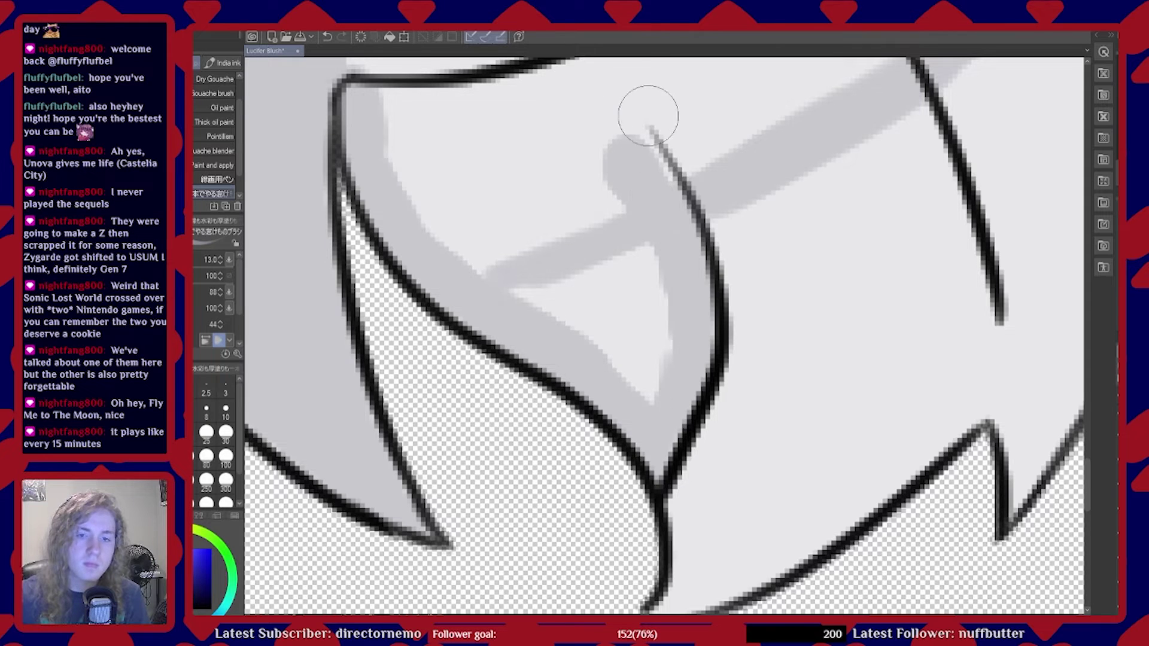
pyautogui.scroll(-3, 716, 429)
pyautogui.scroll(2, 722, 343)
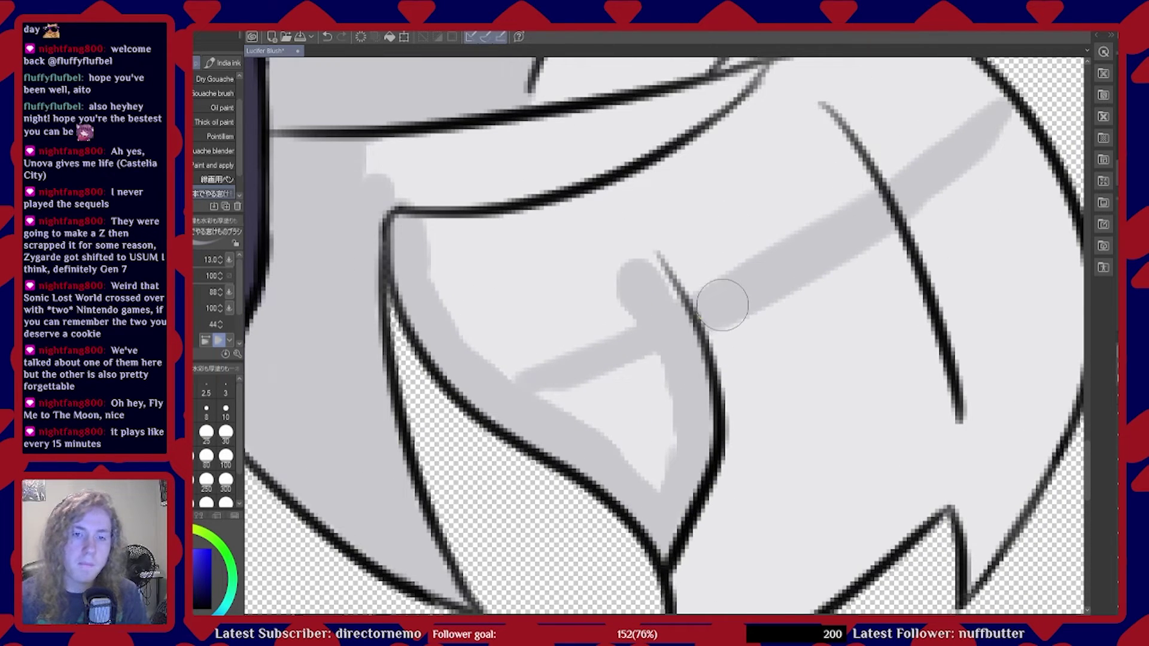
pyautogui.moveTo(666, 317)
pyautogui.mouseDown()
pyautogui.moveTo(601, 203)
pyautogui.moveTo(610, 229)
pyautogui.mouseUp()
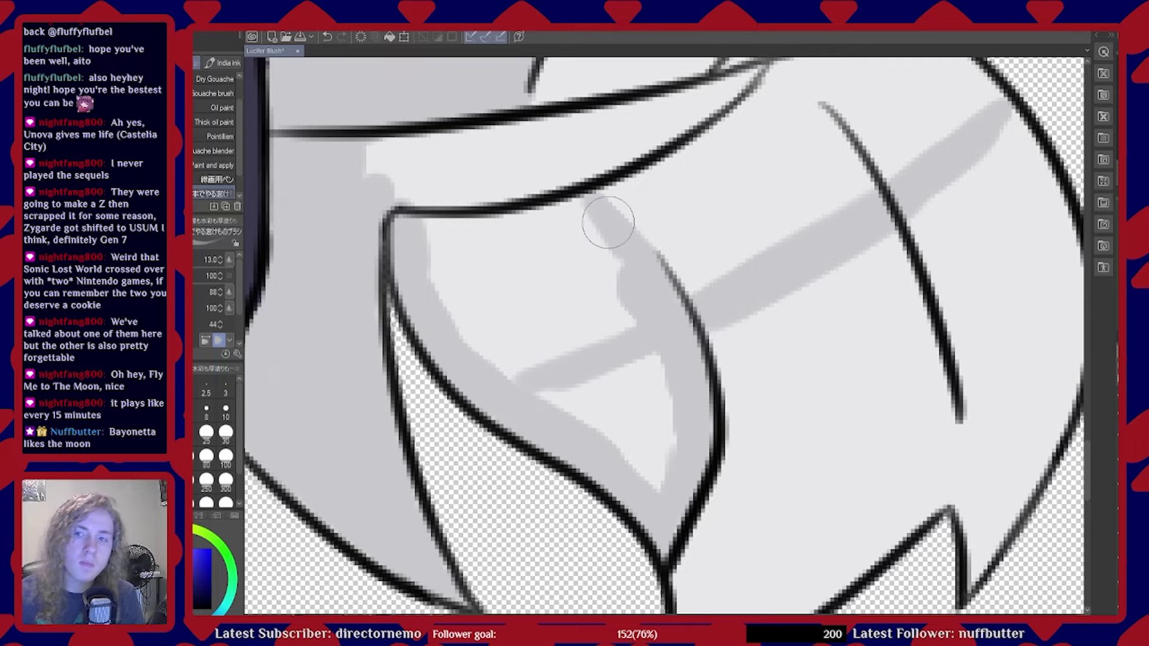
pyautogui.moveTo(648, 315)
pyautogui.mouseDown()
pyautogui.moveTo(554, 356)
pyautogui.moveTo(594, 350)
pyautogui.moveTo(576, 392)
pyautogui.moveTo(650, 395)
pyautogui.moveTo(649, 450)
pyautogui.mouseUp()
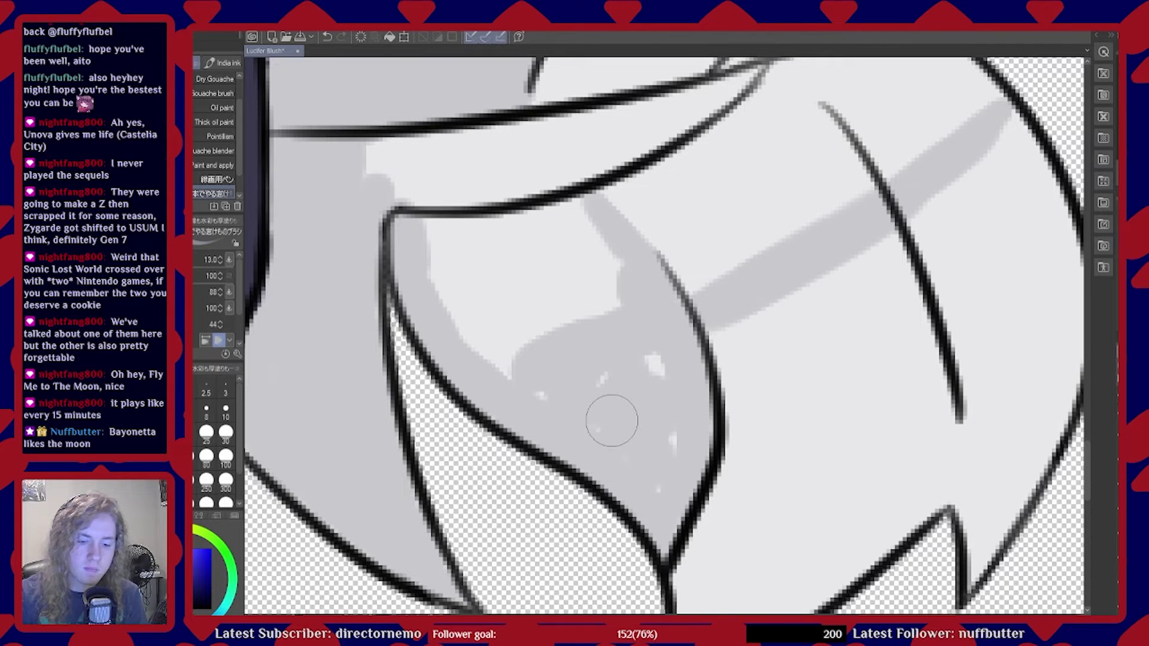
# Fill the whole lower hair tuft above the diagonal band with light grey, including the narrow strip beneath the large back hair section
pyautogui.scroll(-3, 470, 425)
pyautogui.scroll(3, 679, 298)
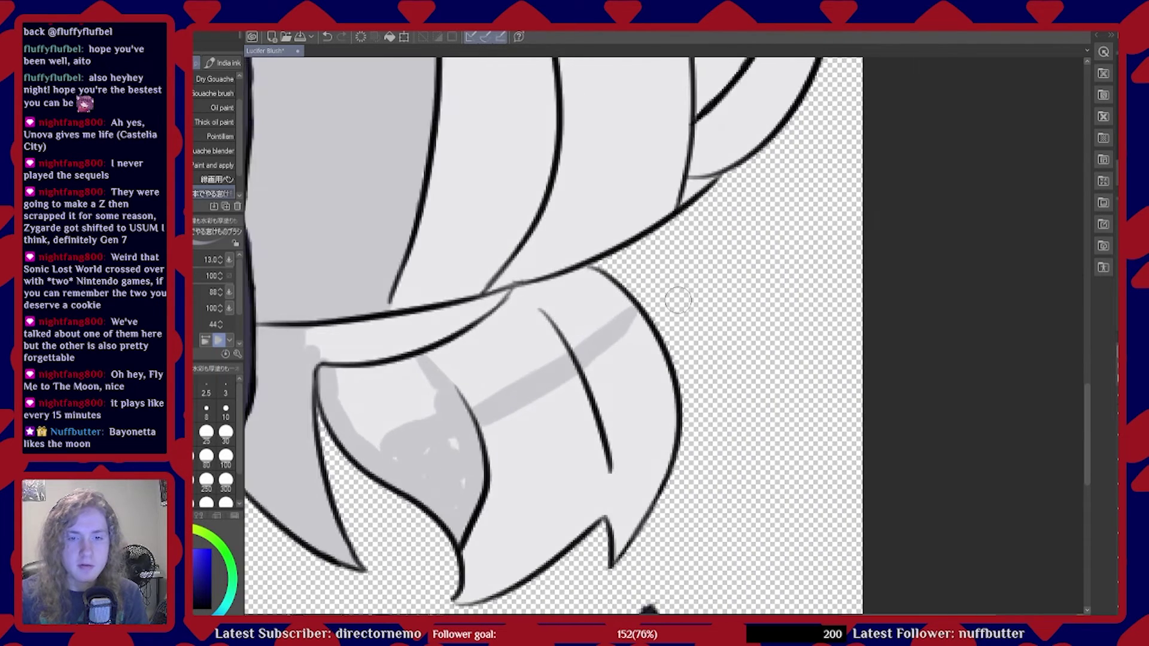
pyautogui.moveTo(561, 336); pyautogui.dragTo(596, 313)
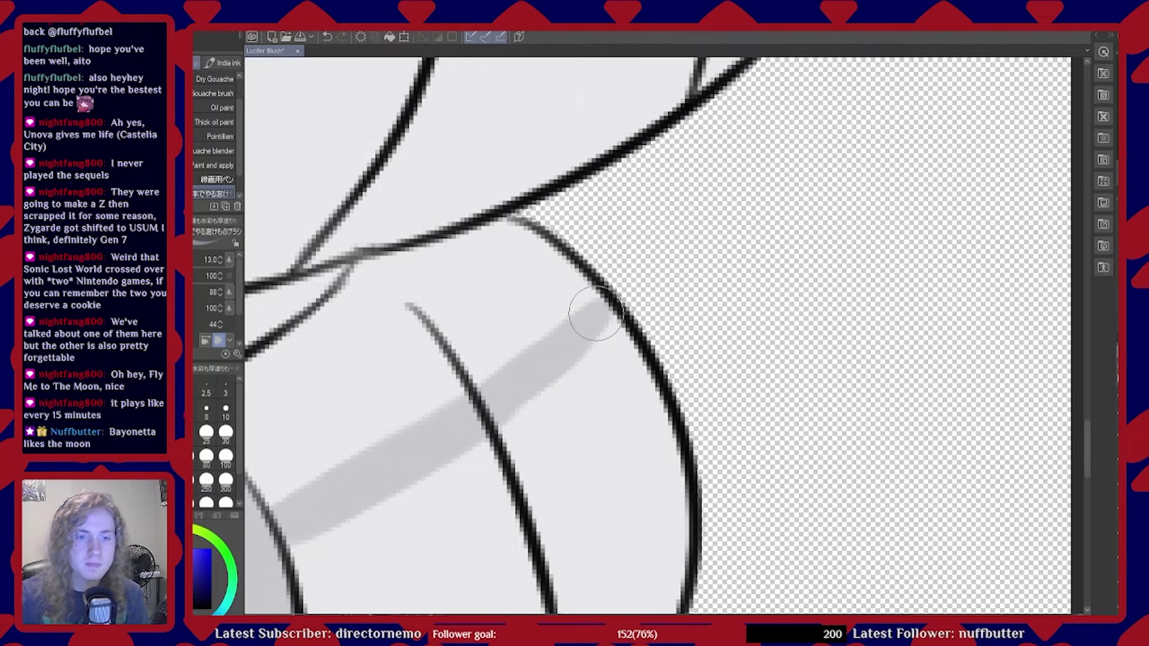
pyautogui.scroll(-4, 680, 292)
pyautogui.scroll(2, 598, 325)
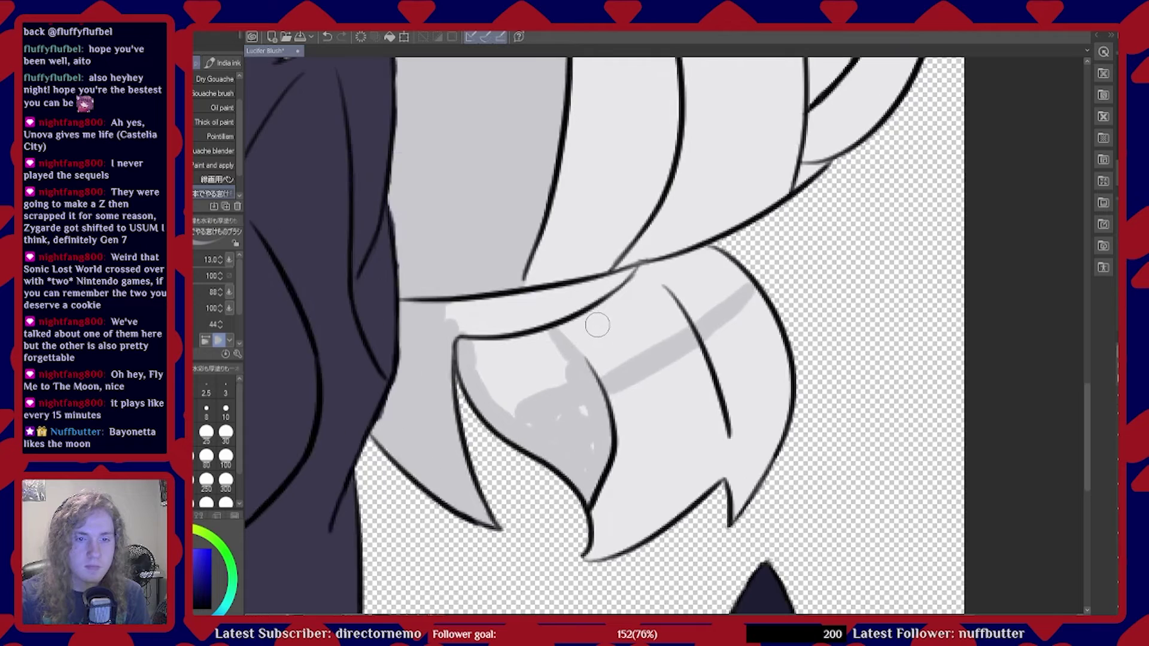
pyautogui.scroll(2, 597, 325)
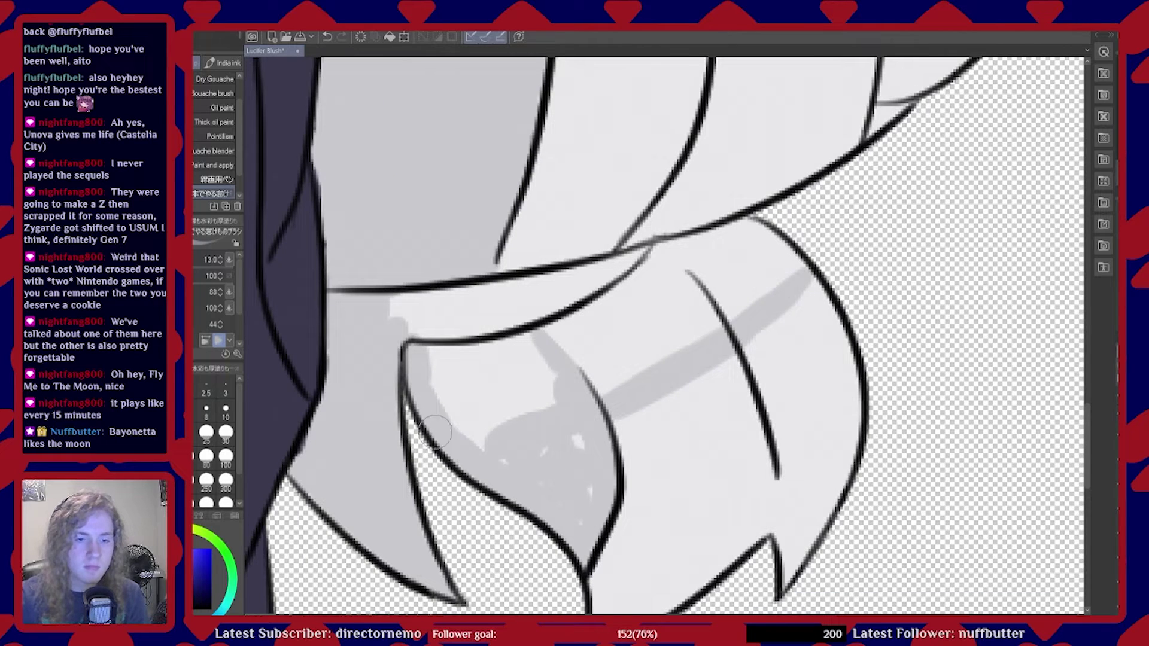
pyautogui.moveTo(488, 423); pyautogui.dragTo(506, 419)
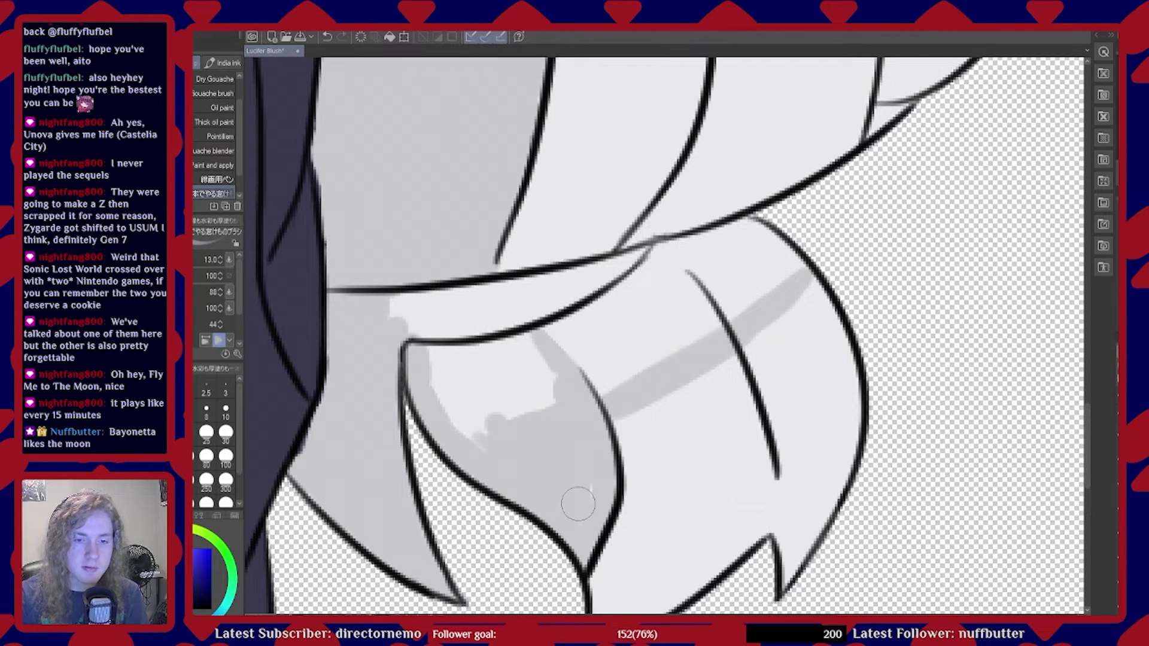
pyautogui.moveTo(530, 441)
pyautogui.mouseDown()
pyautogui.moveTo(489, 406)
pyautogui.moveTo(488, 428)
pyautogui.moveTo(470, 434)
pyautogui.moveTo(414, 345)
pyautogui.moveTo(452, 384)
pyautogui.moveTo(493, 370)
pyautogui.moveTo(470, 386)
pyautogui.moveTo(464, 342)
pyautogui.moveTo(436, 368)
pyautogui.moveTo(496, 372)
pyautogui.moveTo(519, 397)
pyautogui.moveTo(546, 384)
pyautogui.moveTo(535, 406)
pyautogui.moveTo(586, 365)
pyautogui.moveTo(577, 392)
pyautogui.moveTo(666, 353)
pyautogui.moveTo(715, 311)
pyautogui.moveTo(705, 330)
pyautogui.moveTo(794, 272)
pyautogui.moveTo(750, 231)
pyautogui.moveTo(562, 287)
pyautogui.moveTo(577, 282)
pyautogui.moveTo(386, 309)
pyautogui.moveTo(426, 310)
pyautogui.moveTo(395, 338)
pyautogui.moveTo(472, 319)
pyautogui.moveTo(431, 343)
pyautogui.moveTo(502, 372)
pyautogui.moveTo(512, 340)
pyautogui.moveTo(521, 359)
pyautogui.moveTo(619, 325)
pyautogui.moveTo(575, 365)
pyautogui.moveTo(708, 305)
pyautogui.moveTo(677, 329)
pyautogui.moveTo(753, 274)
pyautogui.moveTo(734, 301)
pyautogui.moveTo(707, 289)
pyautogui.moveTo(732, 264)
pyautogui.moveTo(461, 323)
pyautogui.moveTo(578, 328)
pyautogui.mouseUp()
pyautogui.moveTo(688, 298); pyautogui.dragTo(669, 304)
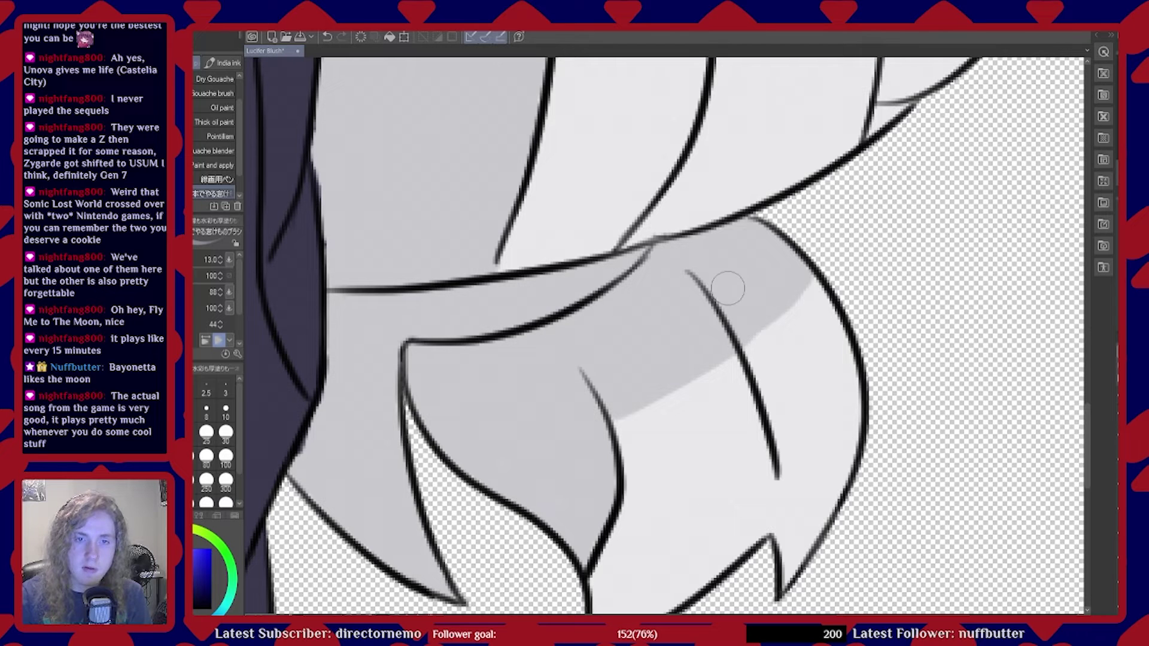
# Paint the light grey upper border of a shadow between the first and second curved strand lines of the large back hair
pyautogui.scroll(-6, 639, 324)
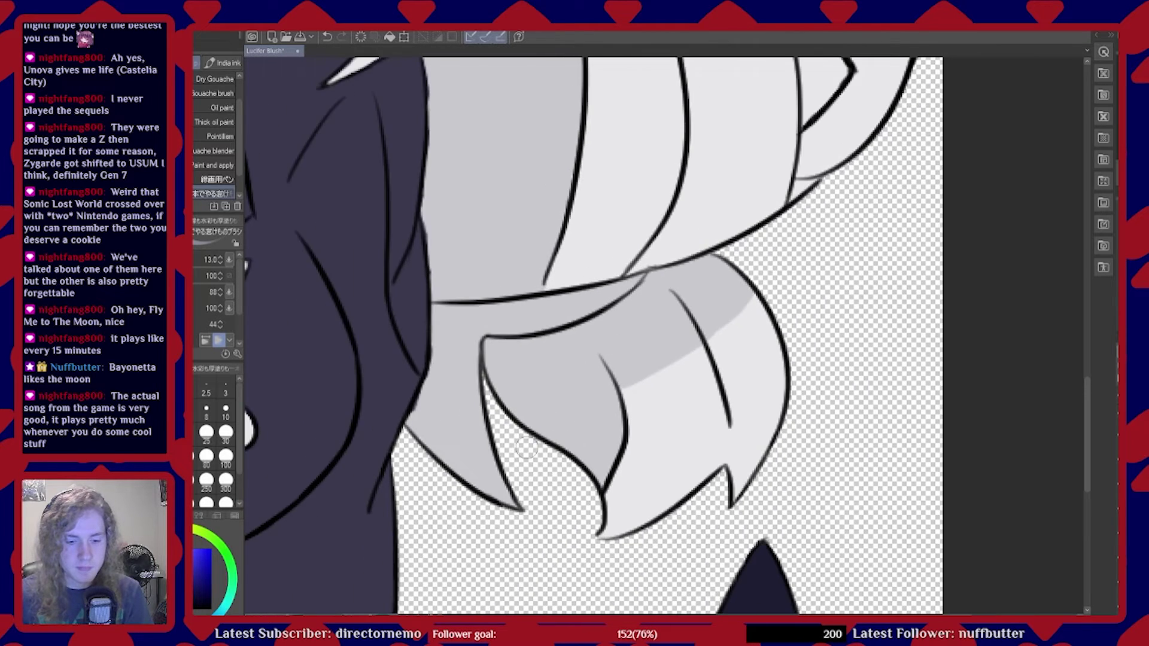
pyautogui.scroll(8, 544, 415)
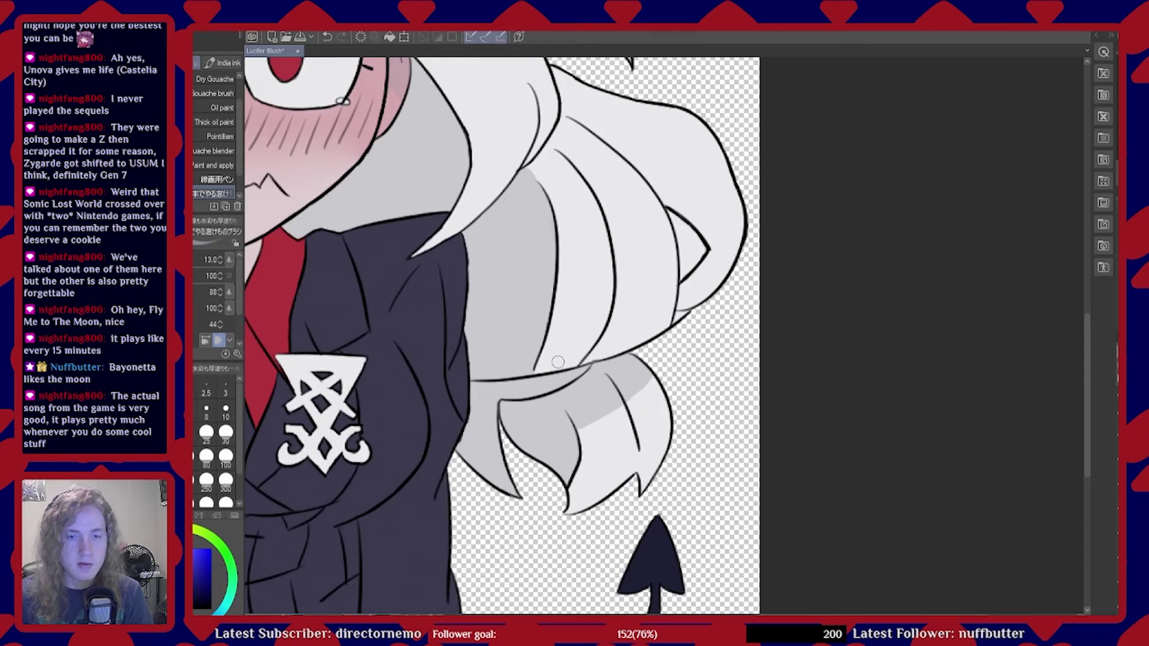
pyautogui.scroll(2, 590, 341)
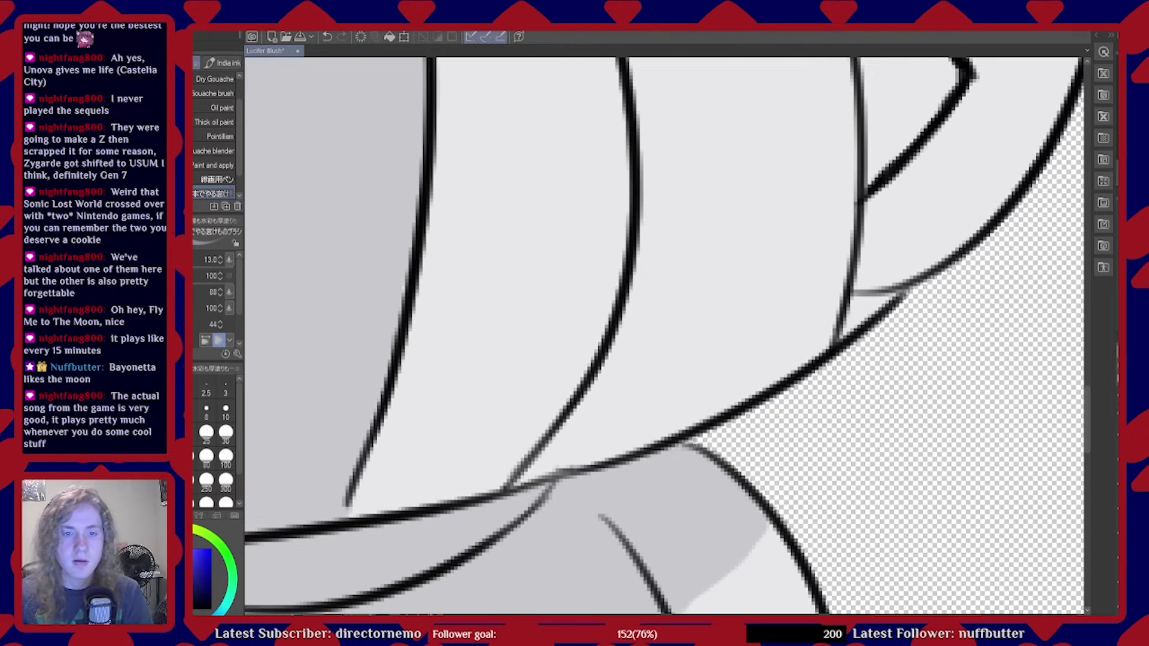
pyautogui.scroll(-3, 617, 539)
pyautogui.scroll(3, 834, 437)
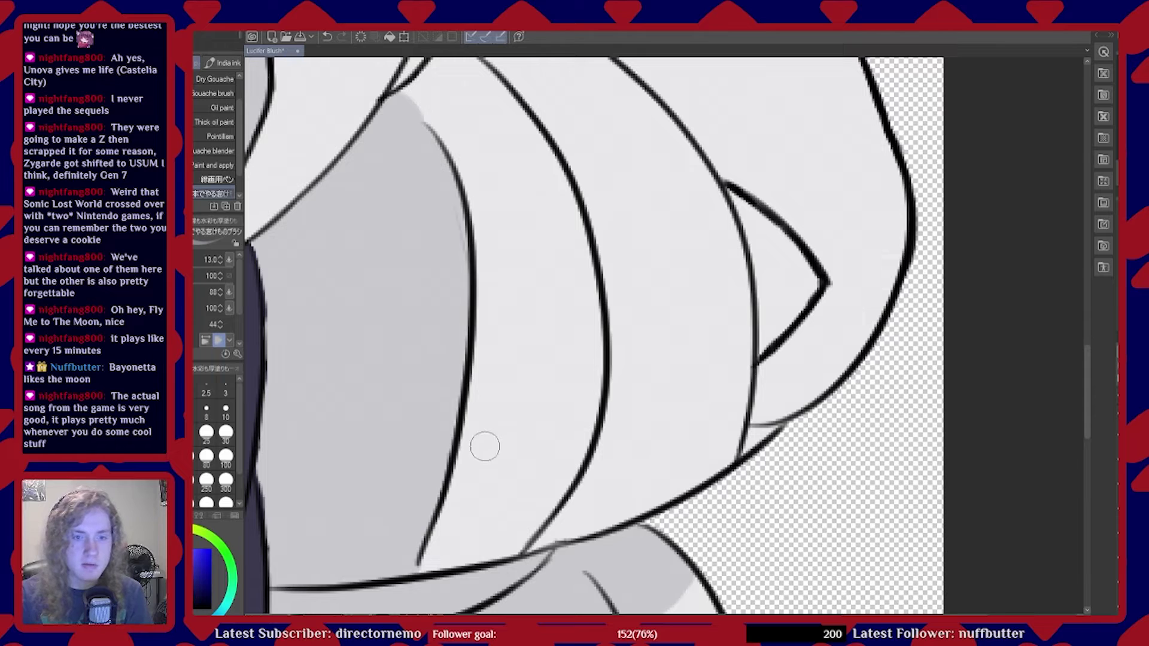
pyautogui.moveTo(459, 458)
pyautogui.mouseDown()
pyautogui.moveTo(528, 441)
pyautogui.moveTo(517, 449)
pyautogui.moveTo(582, 382)
pyautogui.mouseUp()
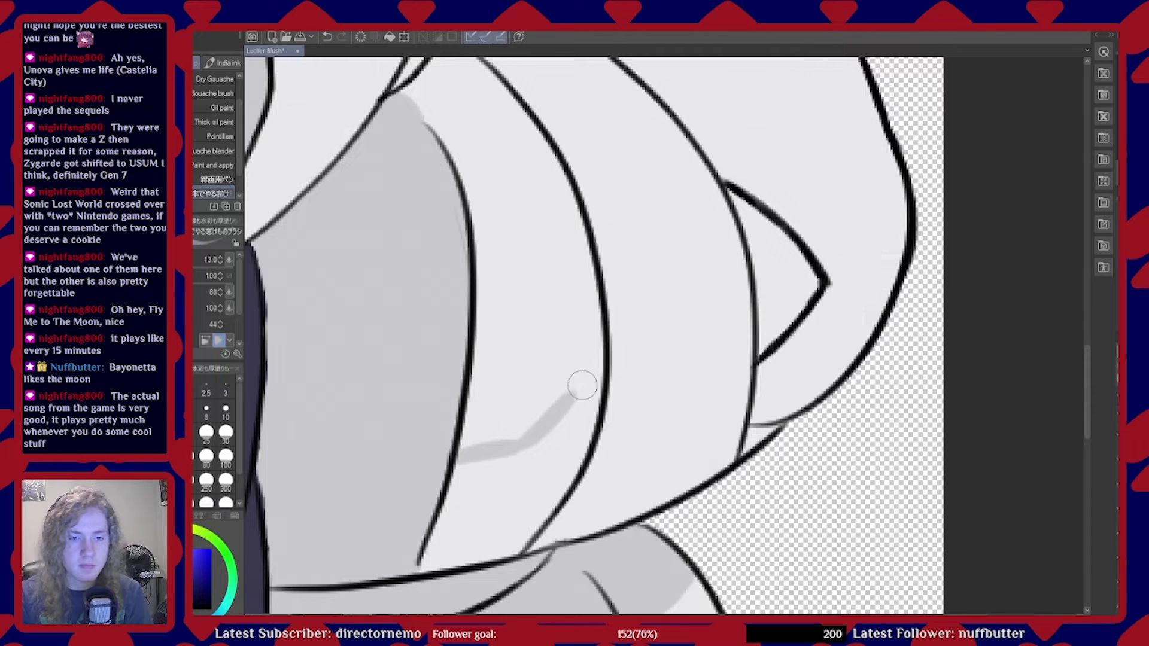
pyautogui.moveTo(519, 451); pyautogui.dragTo(603, 363)
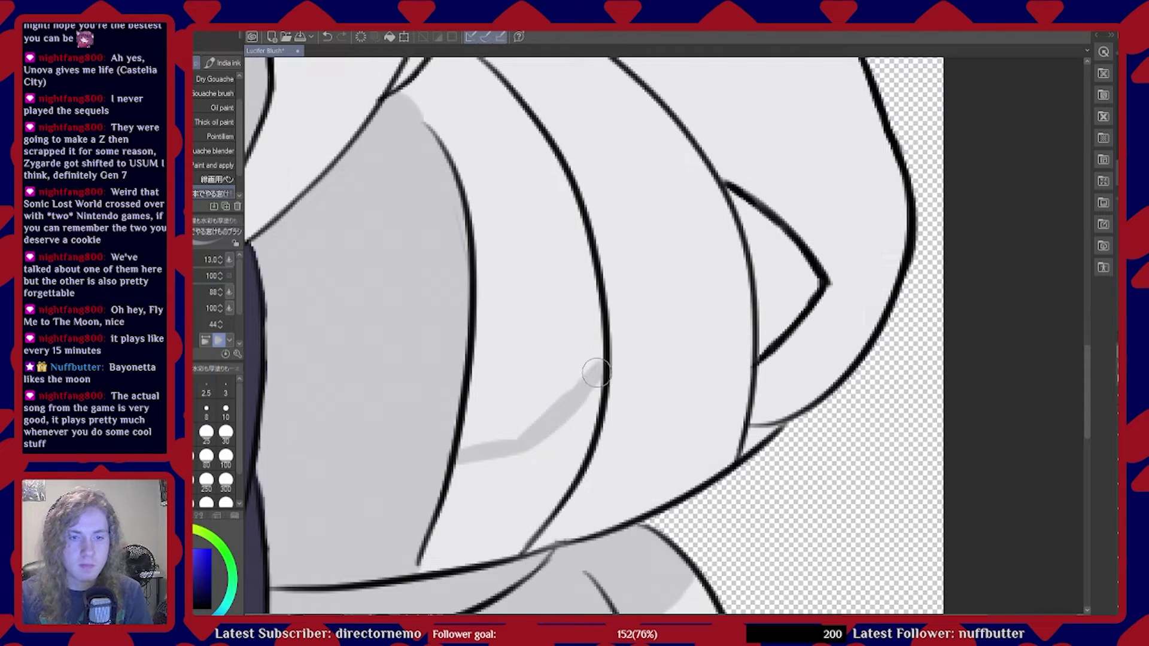
# Continue the shadow border across to the outermost strand line, and fill both back hair sections below it with light grey
pyautogui.moveTo(473, 479)
pyautogui.mouseDown()
pyautogui.moveTo(516, 461)
pyautogui.moveTo(483, 464)
pyautogui.moveTo(459, 488)
pyautogui.moveTo(556, 435)
pyautogui.moveTo(539, 442)
pyautogui.moveTo(612, 456)
pyautogui.mouseUp()
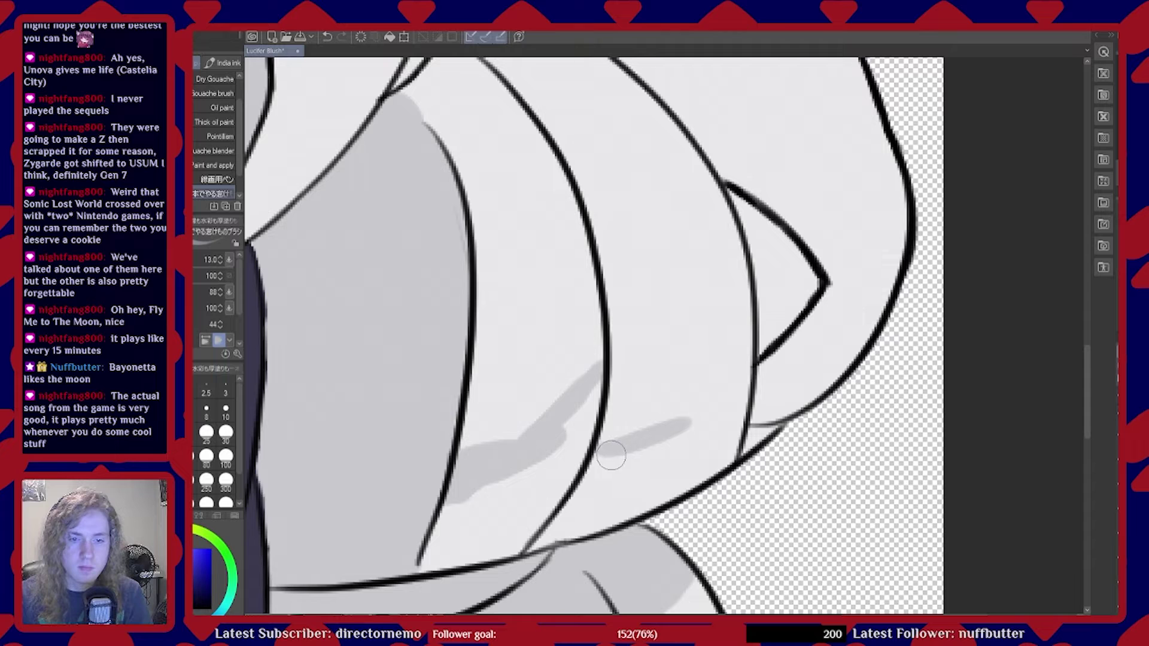
pyautogui.moveTo(705, 413)
pyautogui.mouseDown()
pyautogui.moveTo(742, 394)
pyautogui.moveTo(688, 425)
pyautogui.moveTo(744, 335)
pyautogui.moveTo(707, 413)
pyautogui.moveTo(757, 336)
pyautogui.moveTo(722, 382)
pyautogui.moveTo(752, 325)
pyautogui.moveTo(730, 397)
pyautogui.mouseUp()
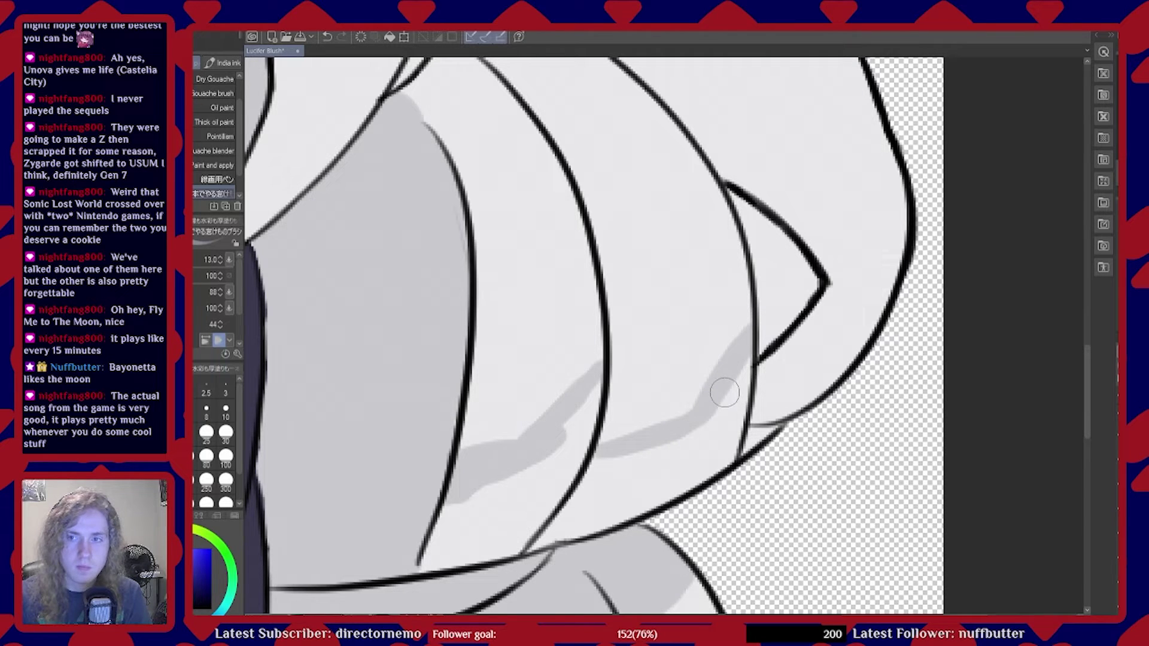
pyautogui.moveTo(582, 409)
pyautogui.mouseDown()
pyautogui.moveTo(558, 461)
pyautogui.moveTo(575, 435)
pyautogui.moveTo(575, 448)
pyautogui.moveTo(549, 493)
pyautogui.moveTo(555, 473)
pyautogui.moveTo(520, 471)
pyautogui.moveTo(445, 507)
pyautogui.moveTo(476, 522)
pyautogui.moveTo(430, 556)
pyautogui.moveTo(544, 535)
pyautogui.moveTo(488, 561)
pyautogui.moveTo(539, 525)
pyautogui.moveTo(469, 546)
pyautogui.moveTo(493, 526)
pyautogui.moveTo(486, 518)
pyautogui.moveTo(520, 501)
pyautogui.moveTo(527, 528)
pyautogui.moveTo(579, 506)
pyautogui.moveTo(523, 541)
pyautogui.moveTo(579, 541)
pyautogui.moveTo(587, 510)
pyautogui.moveTo(561, 510)
pyautogui.moveTo(619, 483)
pyautogui.moveTo(561, 494)
pyautogui.moveTo(610, 465)
pyautogui.moveTo(587, 474)
pyautogui.moveTo(699, 440)
pyautogui.moveTo(732, 399)
pyautogui.mouseUp()
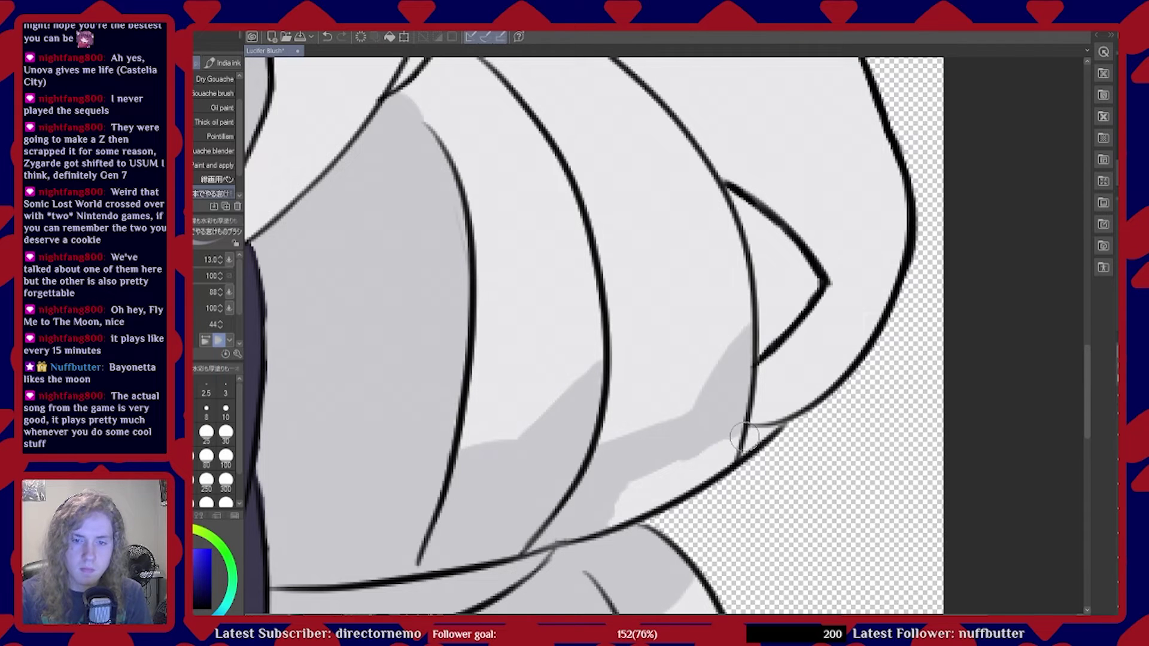
pyautogui.moveTo(730, 445)
pyautogui.mouseDown()
pyautogui.moveTo(683, 465)
pyautogui.moveTo(669, 486)
pyautogui.mouseUp()
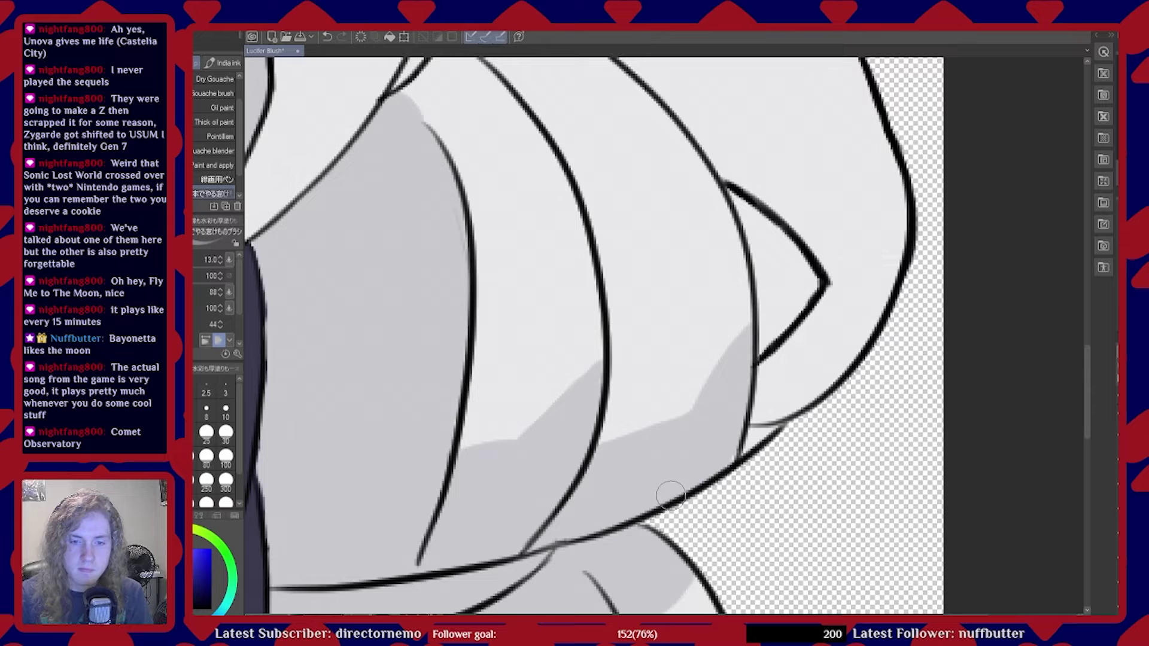
# Shade the outer back hair loop light grey from the corner of the triangular strand down to the loop's lower edge
pyautogui.moveTo(787, 332); pyautogui.dragTo(759, 360)
pyautogui.scroll(-4, 753, 393)
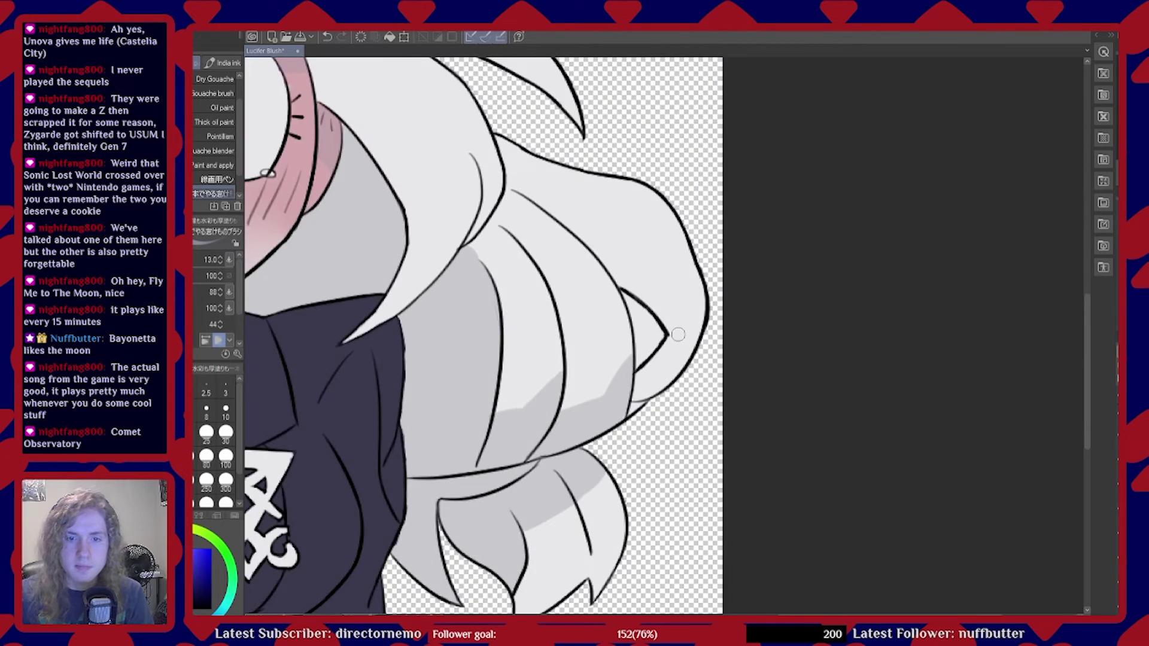
pyautogui.scroll(4, 673, 337)
pyautogui.moveTo(619, 331)
pyautogui.mouseDown()
pyautogui.moveTo(676, 324)
pyautogui.moveTo(659, 328)
pyautogui.moveTo(707, 279)
pyautogui.moveTo(543, 434)
pyautogui.moveTo(556, 432)
pyautogui.moveTo(520, 480)
pyautogui.moveTo(525, 501)
pyautogui.moveTo(572, 445)
pyautogui.moveTo(566, 459)
pyautogui.moveTo(584, 465)
pyautogui.moveTo(562, 471)
pyautogui.moveTo(595, 449)
pyautogui.mouseUp()
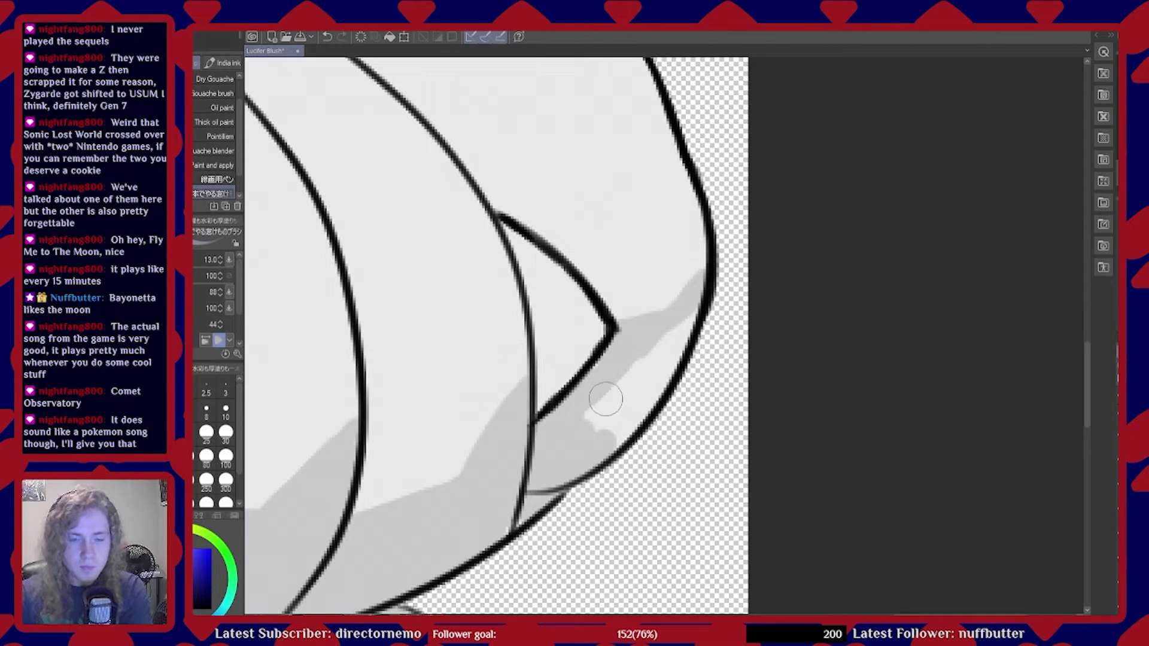
pyautogui.moveTo(605, 400)
pyautogui.mouseDown()
pyautogui.moveTo(587, 424)
pyautogui.moveTo(684, 311)
pyautogui.moveTo(612, 439)
pyautogui.moveTo(669, 344)
pyautogui.mouseUp()
pyautogui.scroll(-4, 668, 345)
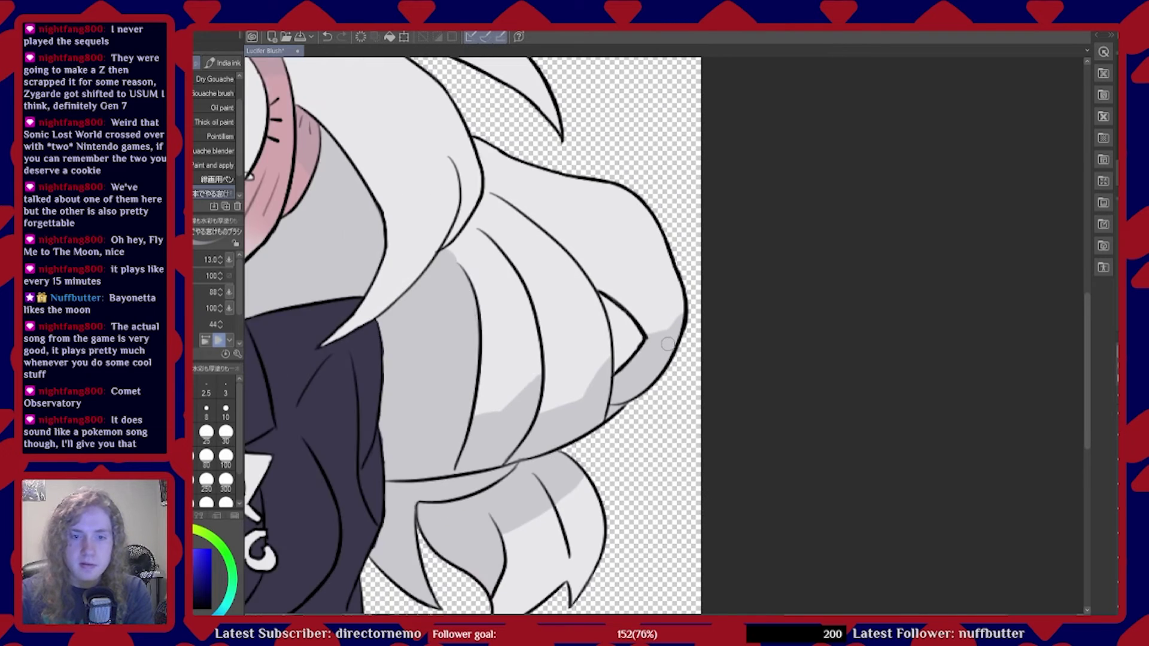
pyautogui.scroll(1, 661, 380)
pyautogui.scroll(5, 649, 321)
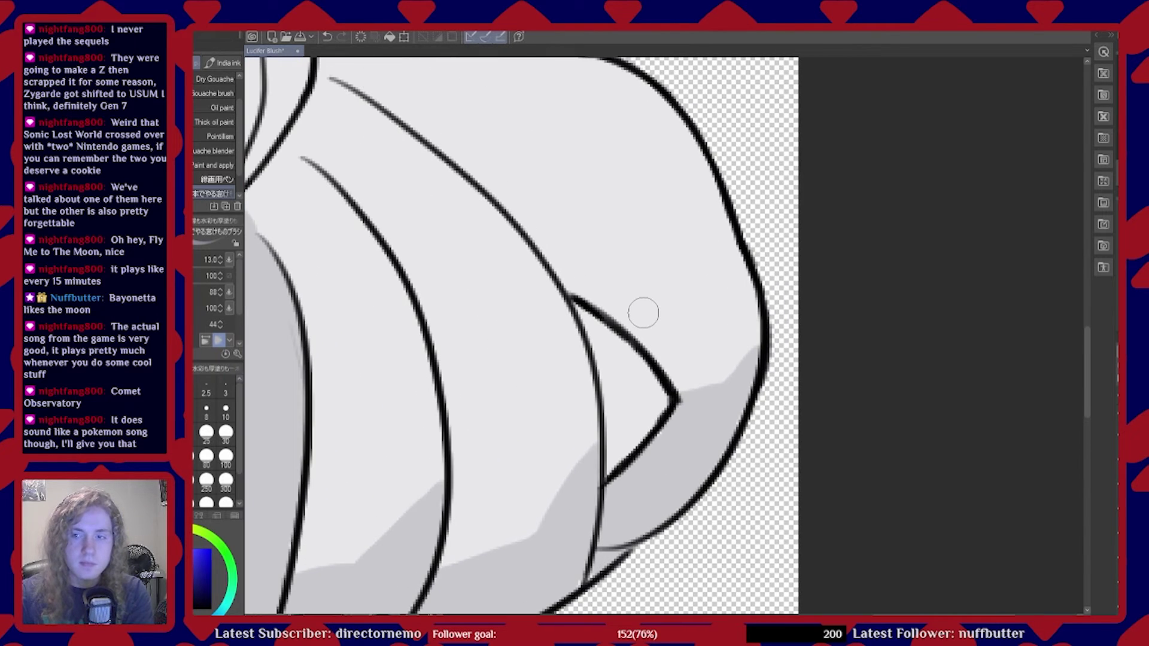
# Fill the small triangular strand at the edge of the large back hair with light grey shadow
pyautogui.moveTo(588, 321)
pyautogui.mouseDown()
pyautogui.moveTo(652, 412)
pyautogui.moveTo(619, 464)
pyautogui.moveTo(616, 386)
pyautogui.moveTo(618, 400)
pyautogui.moveTo(600, 352)
pyautogui.moveTo(631, 399)
pyautogui.mouseUp()
pyautogui.scroll(-10, 631, 399)
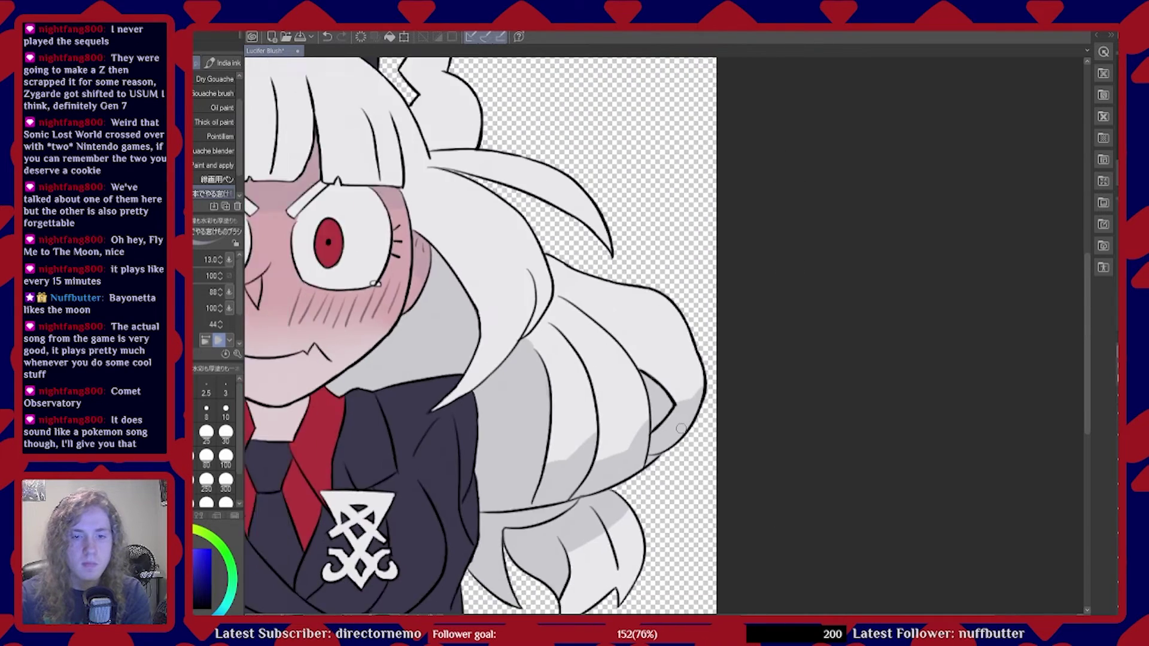
pyautogui.scroll(-2, 649, 432)
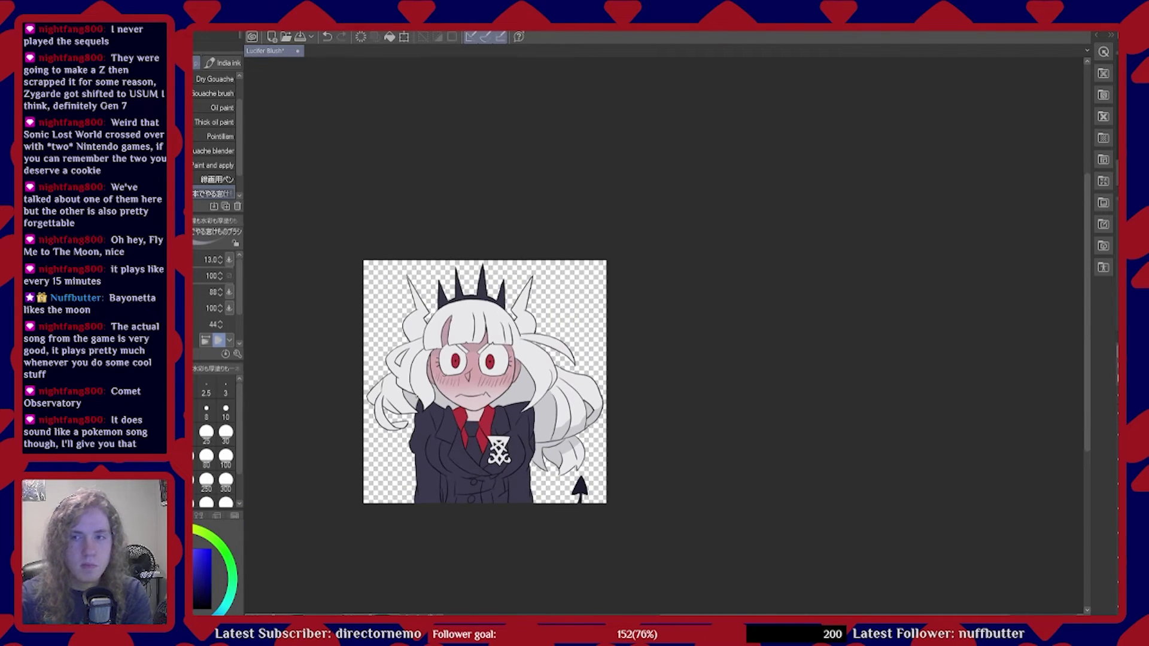
# Shade the lower outer corner of the rounded hair puff beneath the drawing's right horn light grey
pyautogui.scroll(6, 677, 259)
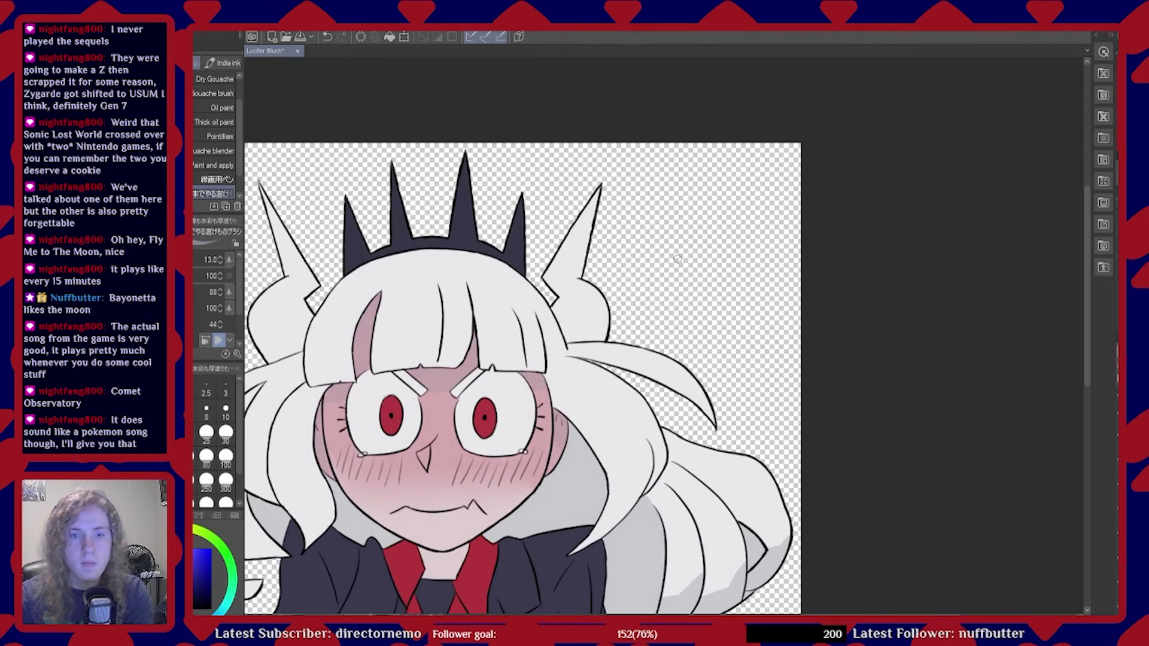
pyautogui.scroll(2, 678, 259)
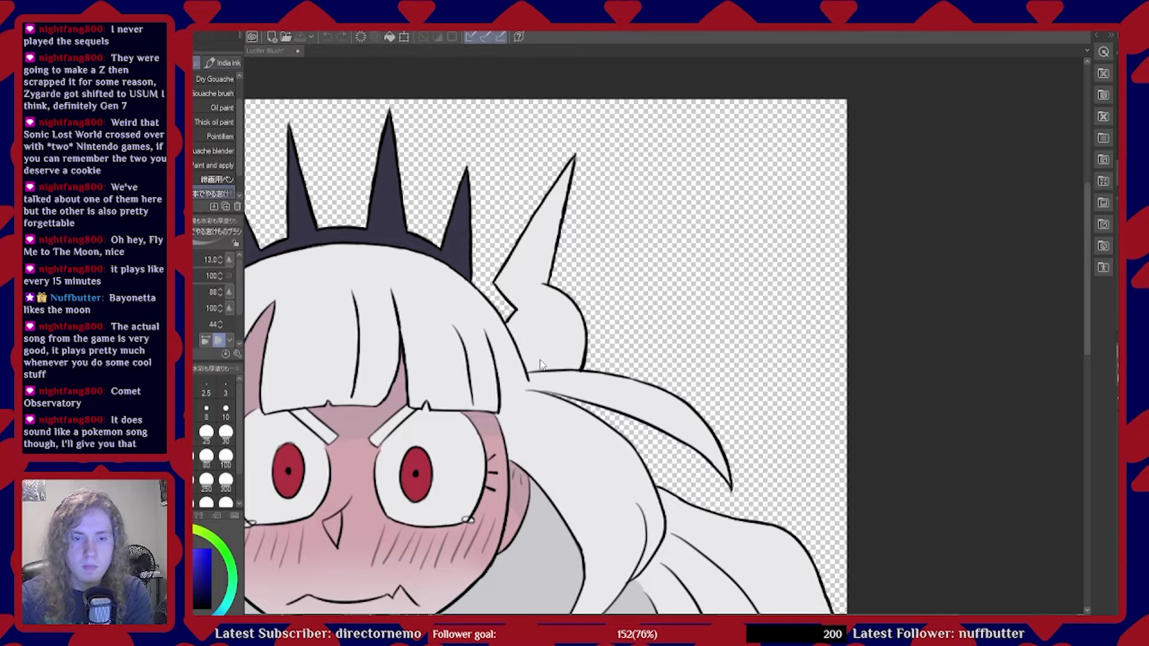
pyautogui.scroll(2, 558, 351)
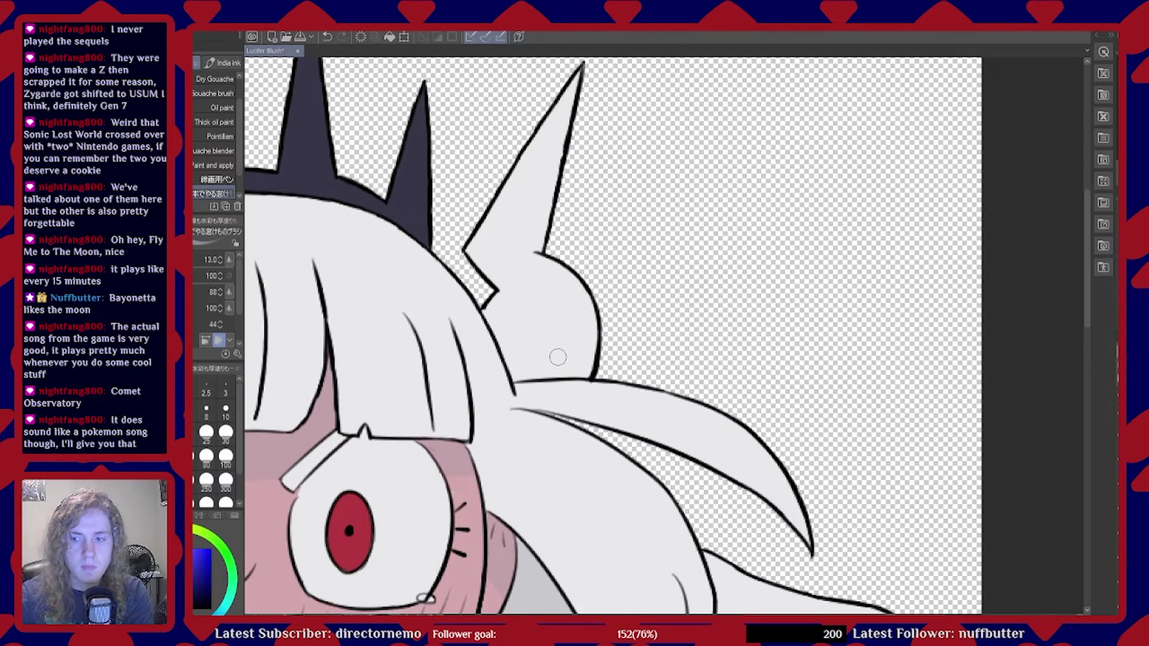
pyautogui.scroll(1, 558, 357)
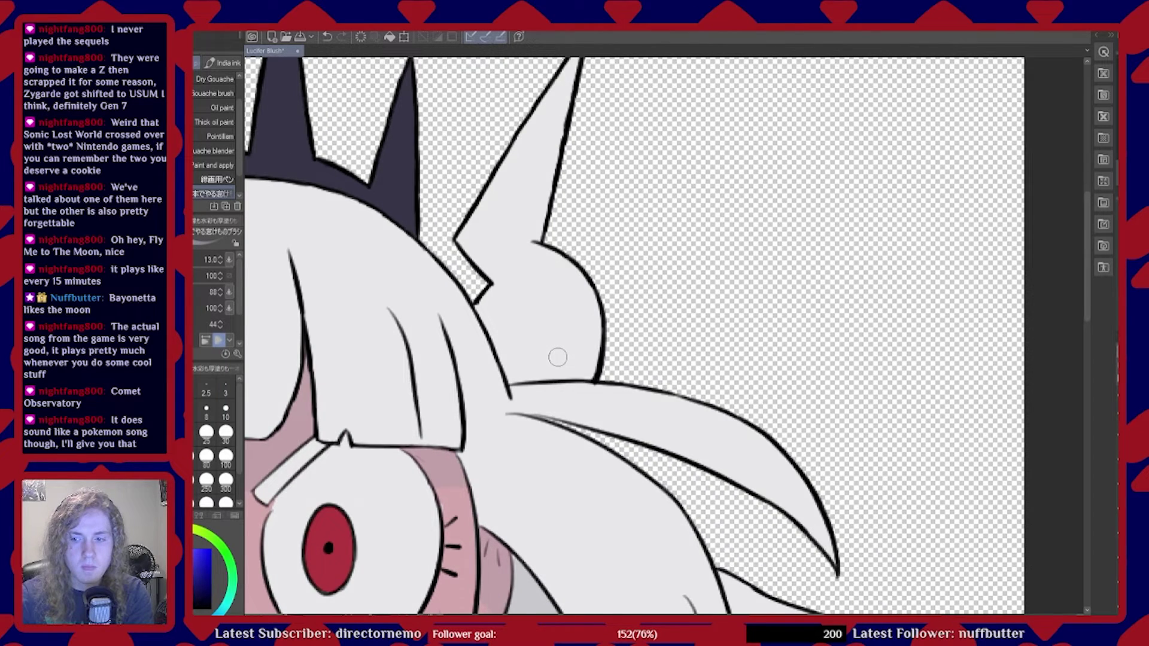
pyautogui.scroll(1, 558, 357)
pyautogui.moveTo(572, 379); pyautogui.dragTo(604, 359)
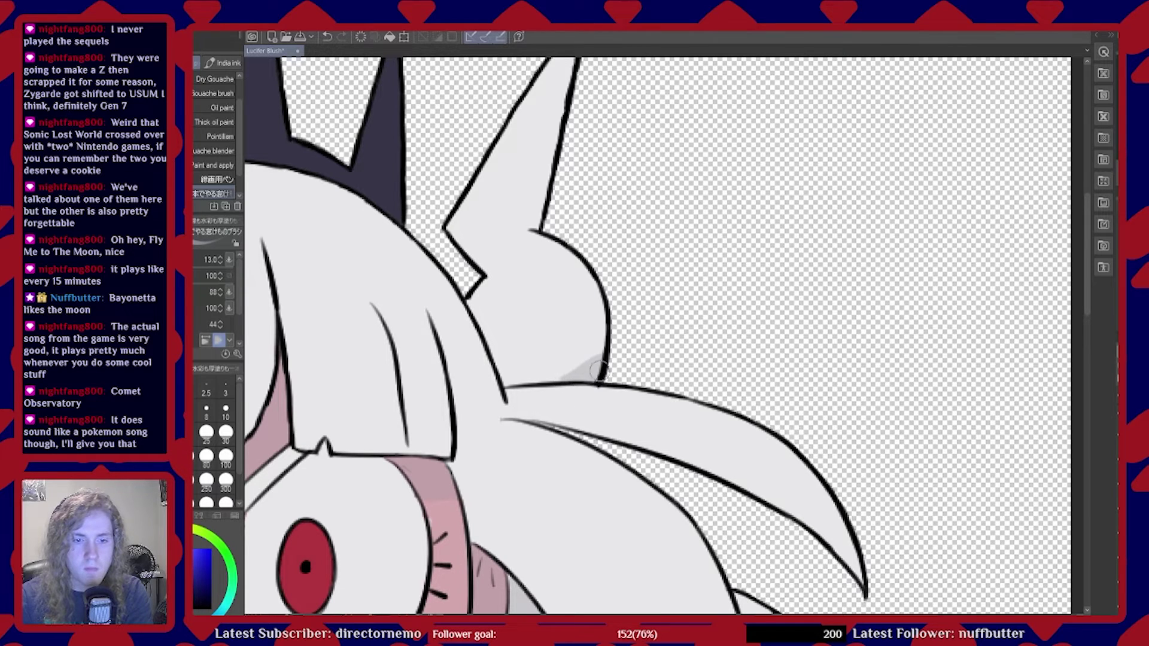
# Save the drawing with the new hair puff shading
pyautogui.scroll(-5, 753, 375)
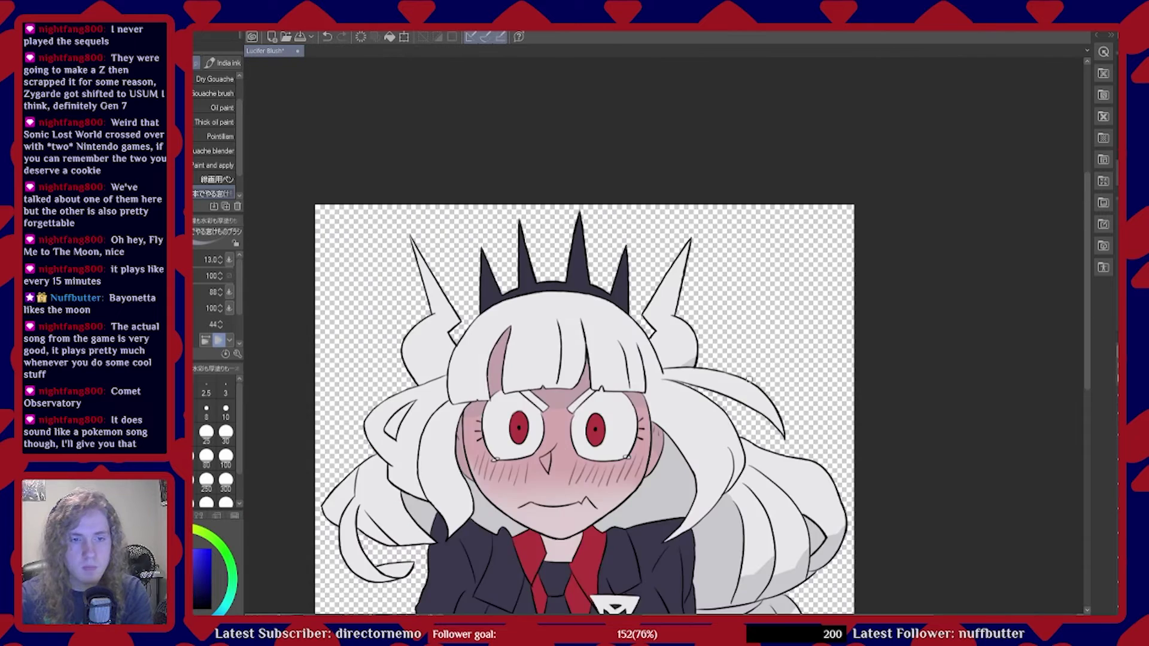
pyautogui.scroll(-2, 753, 376)
pyautogui.scroll(3, 397, 374)
pyautogui.hotkey('ctrl', 's')
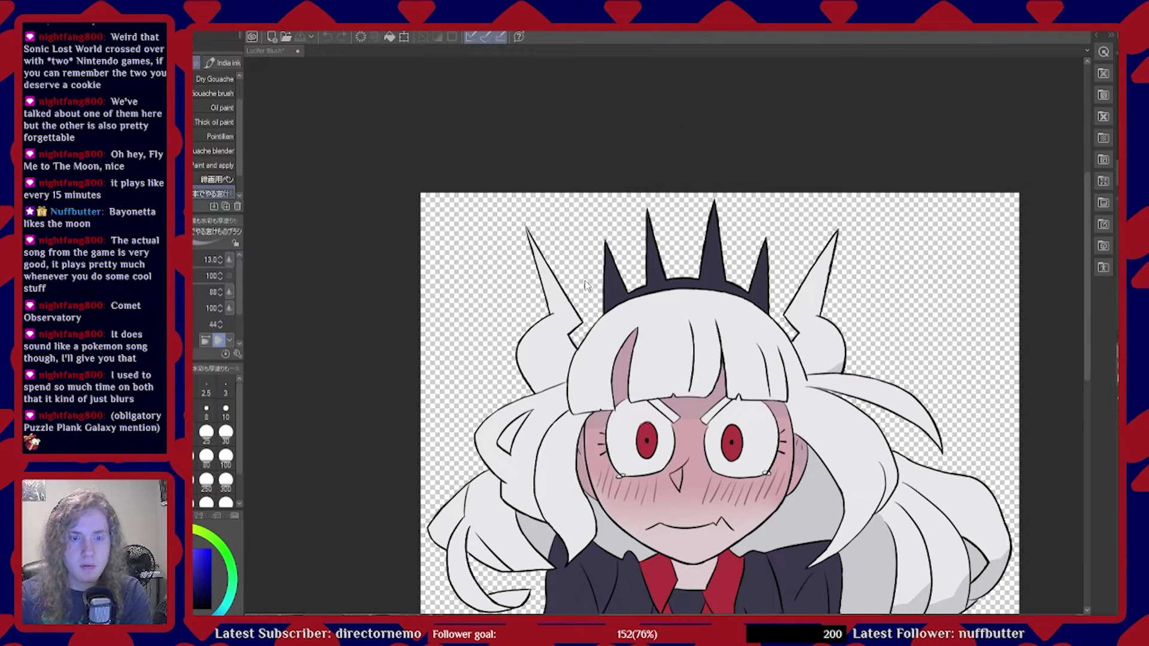
pyautogui.click(602, 346)
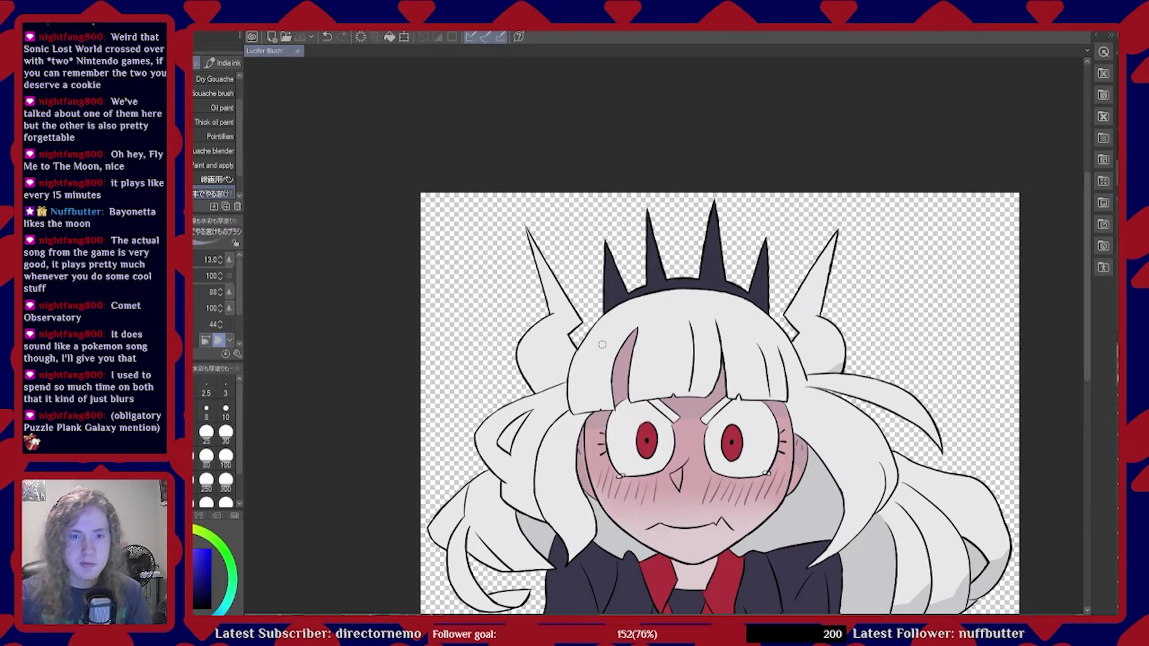
# Shade the lower outer edge of the rounded hair puff beneath the drawing's left horn light grey and save the drawing
pyautogui.scroll(-1, 545, 347)
pyautogui.scroll(2, 562, 346)
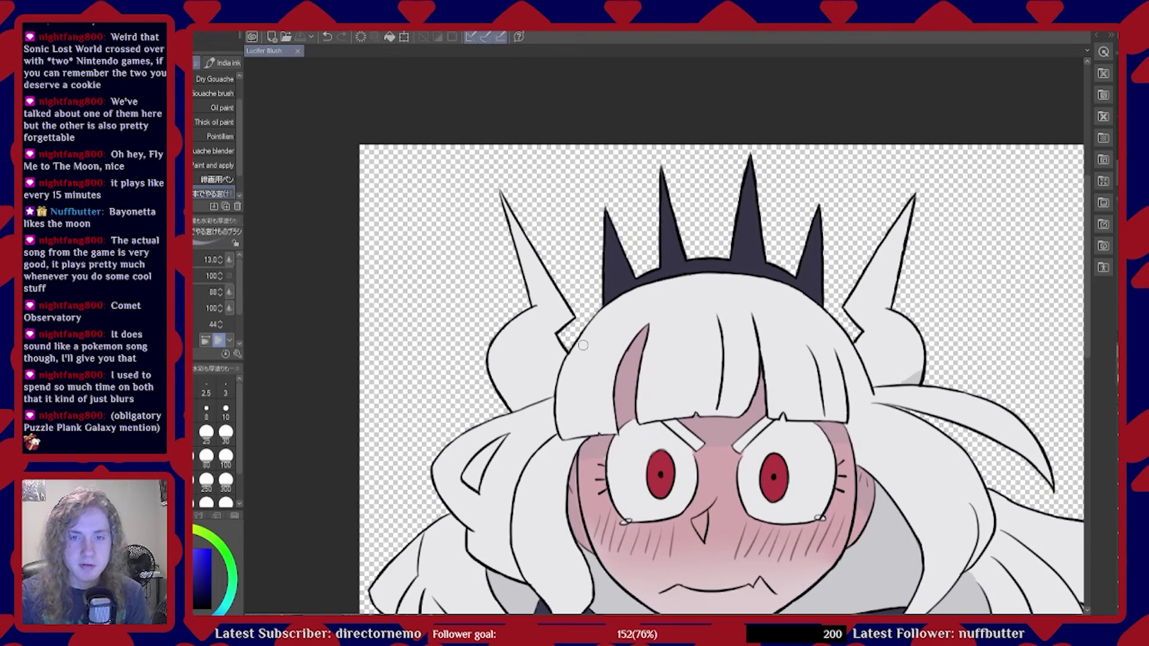
pyautogui.scroll(2, 486, 364)
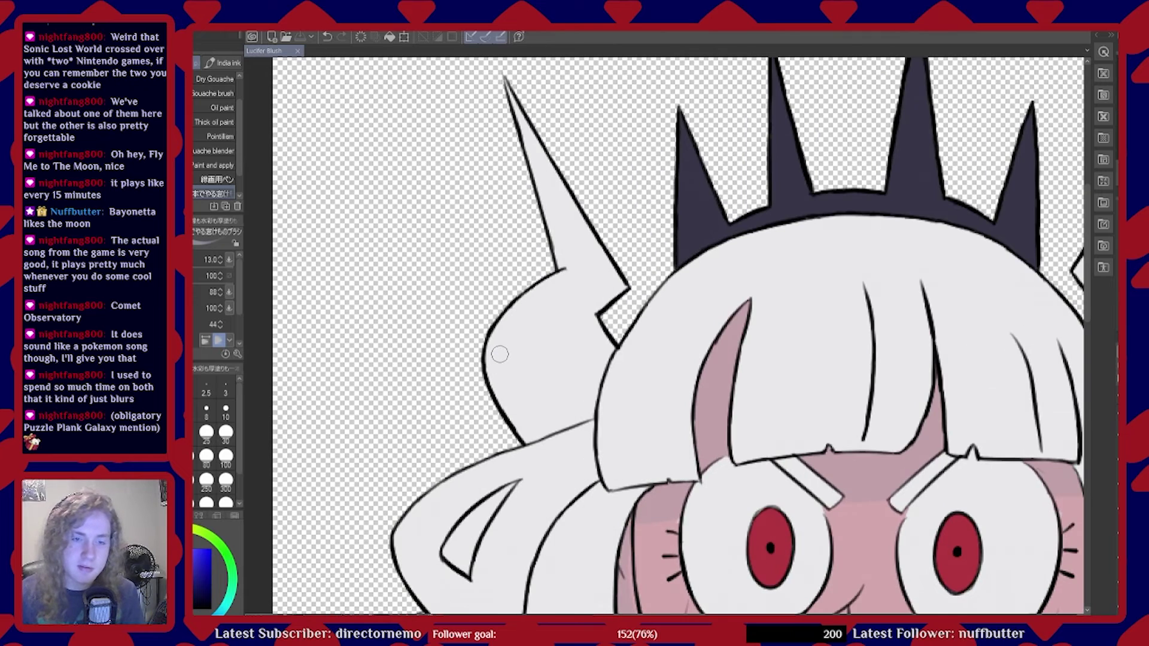
pyautogui.moveTo(495, 339); pyautogui.dragTo(527, 415)
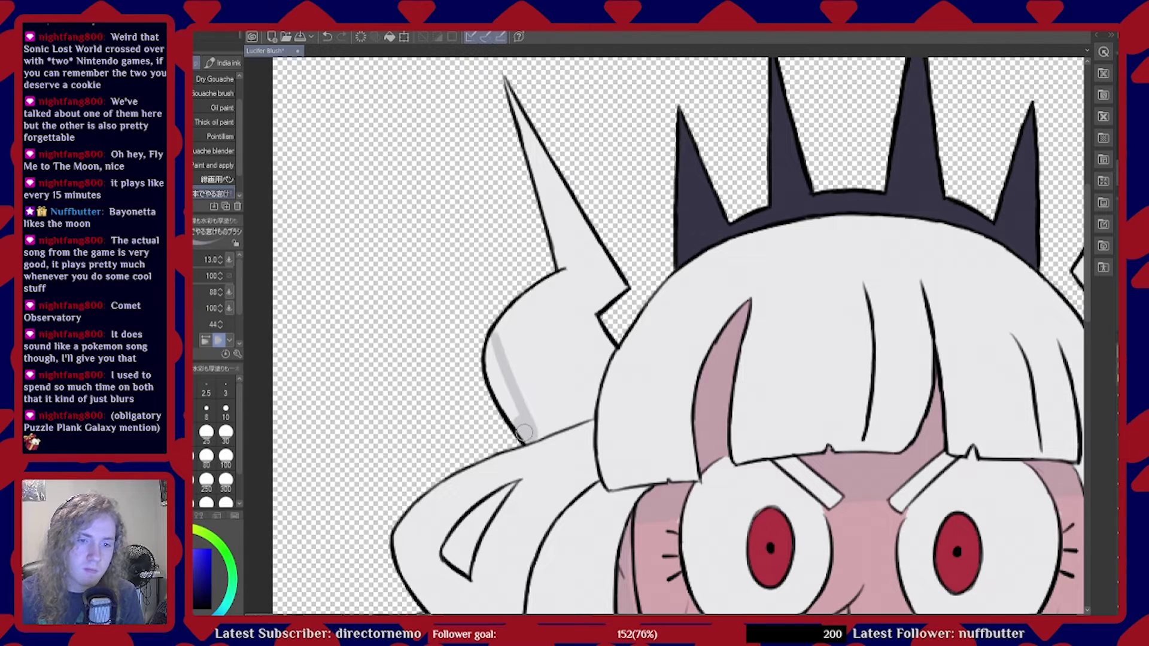
pyautogui.moveTo(511, 409); pyautogui.dragTo(492, 354)
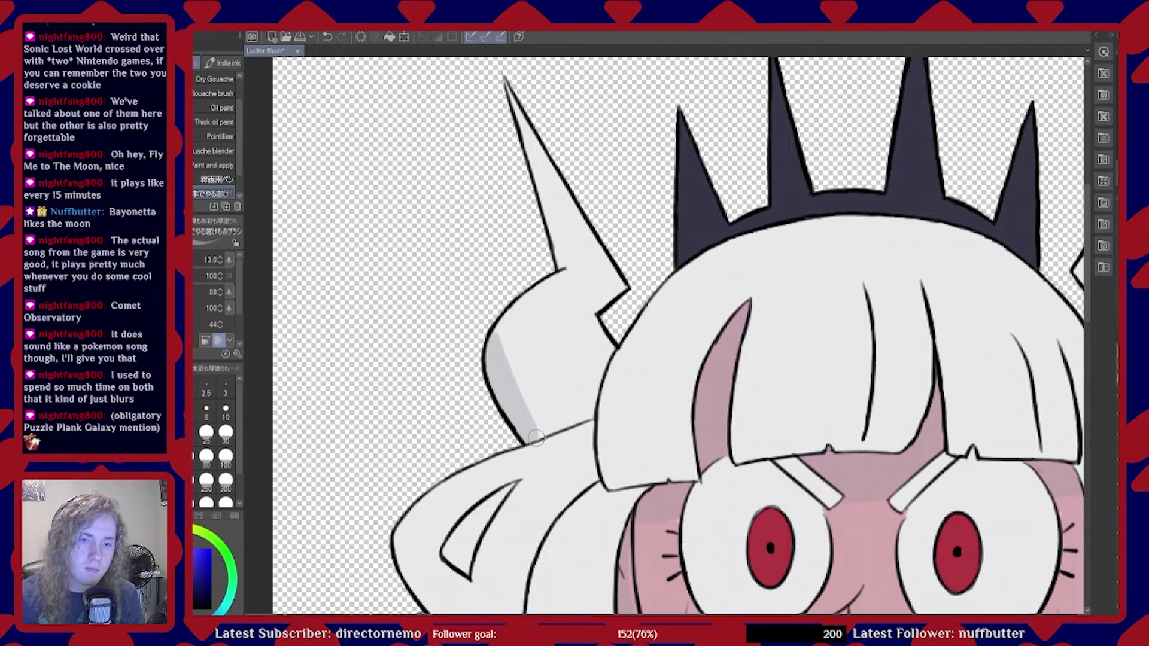
pyautogui.scroll(-5, 597, 366)
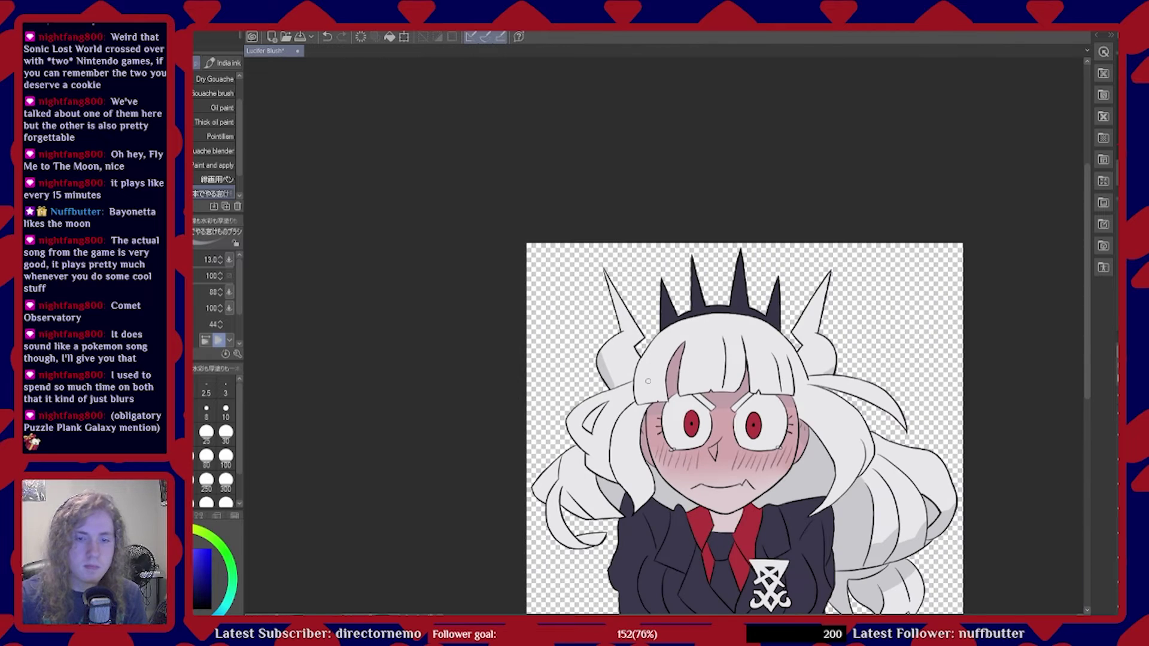
pyautogui.hotkey('ctrl', 's')
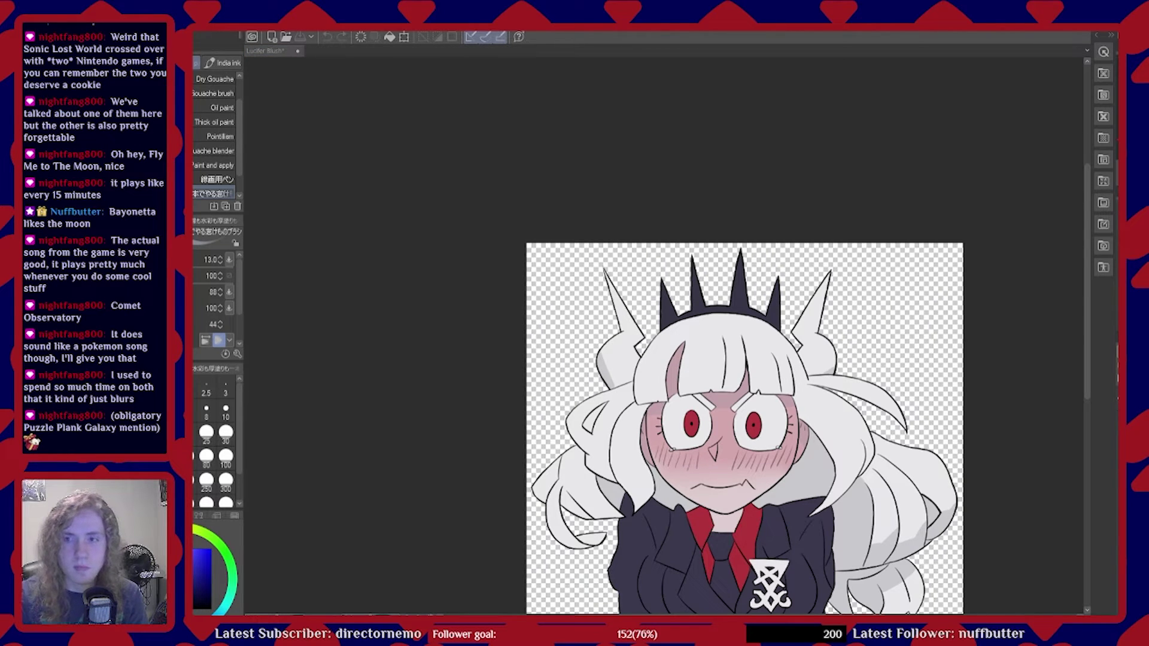
pyautogui.scroll(5, 612, 542)
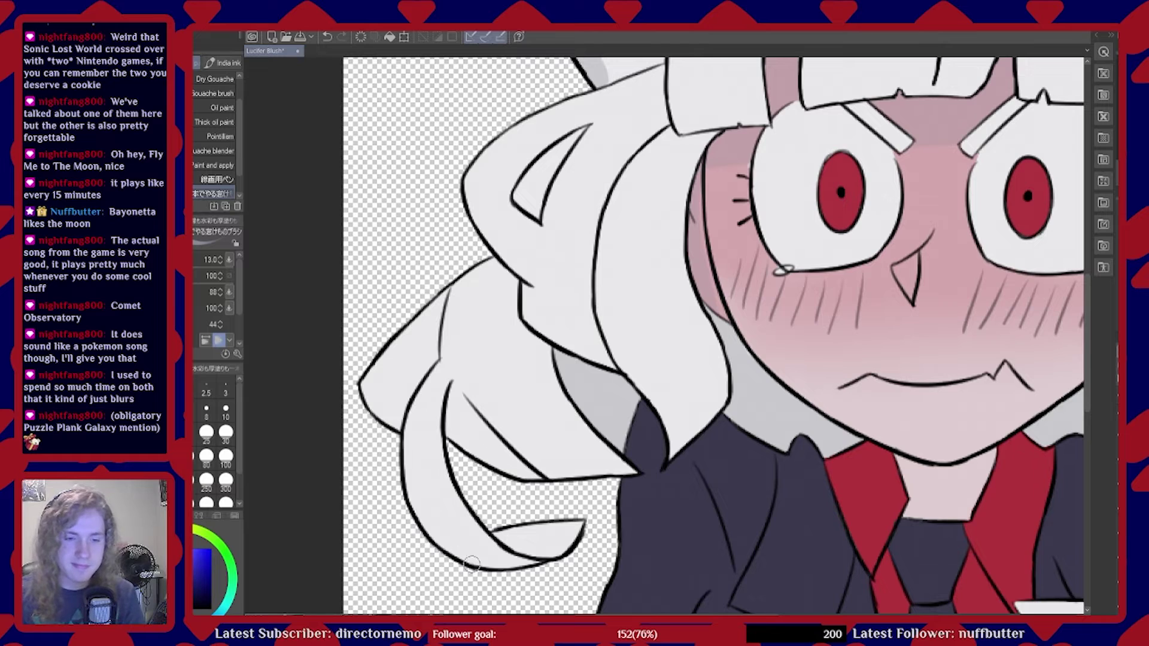
pyautogui.moveTo(430, 529); pyautogui.dragTo(497, 550)
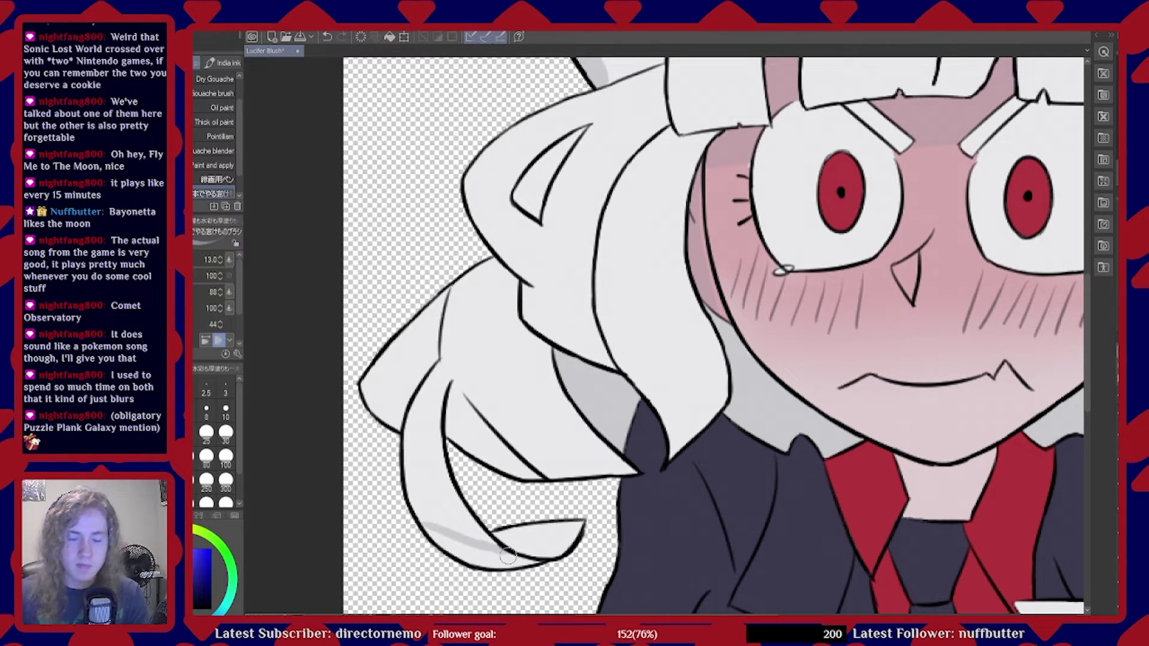
pyautogui.moveTo(510, 536); pyautogui.dragTo(520, 542)
pyautogui.hotkey('ctrl', 'z')
# Paint a light grey shadow border across the bottom of the left curled strand, and fill the curl below it and its upturned tip
pyautogui.hotkey('ctrl', 'z')
pyautogui.moveTo(490, 536)
pyautogui.mouseDown()
pyautogui.moveTo(452, 534)
pyautogui.moveTo(479, 534)
pyautogui.mouseUp()
pyautogui.hotkey('ctrl', 'z')
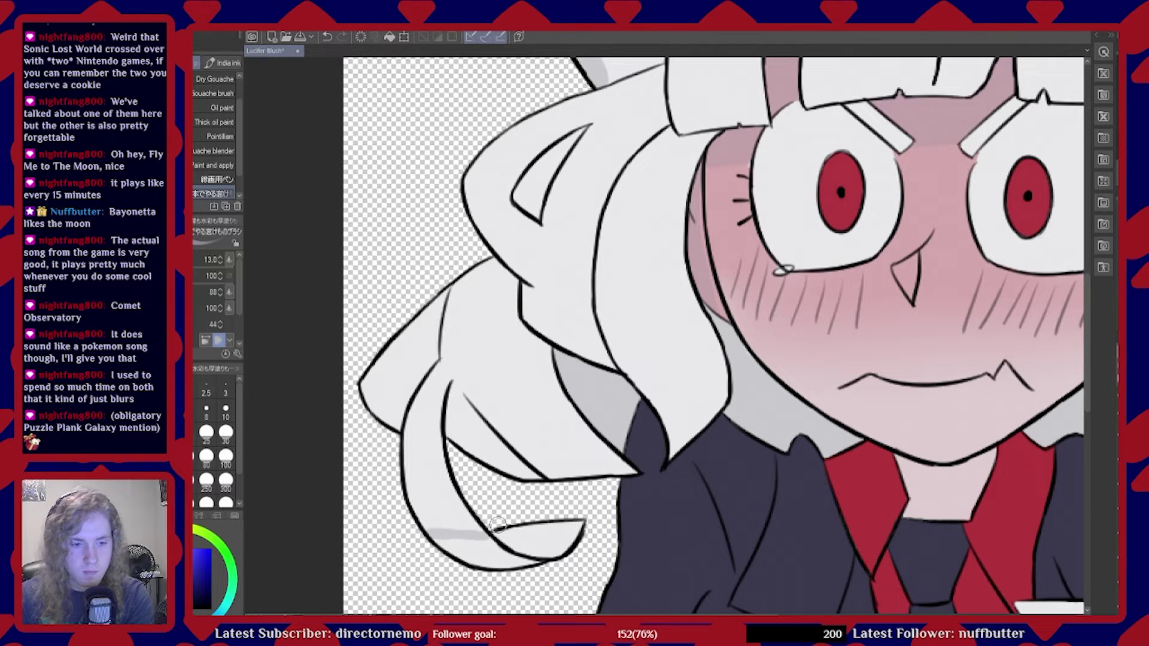
pyautogui.scroll(2, 499, 525)
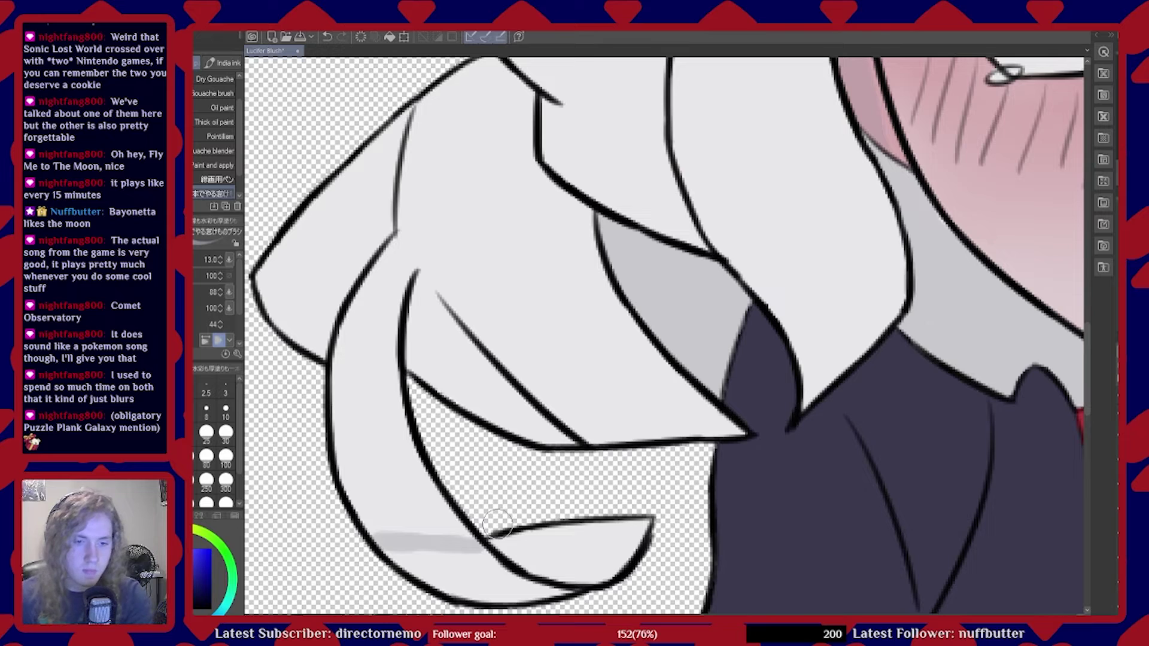
pyautogui.moveTo(411, 544)
pyautogui.mouseDown()
pyautogui.moveTo(443, 579)
pyautogui.moveTo(443, 553)
pyautogui.moveTo(473, 558)
pyautogui.moveTo(429, 561)
pyautogui.moveTo(424, 575)
pyautogui.moveTo(491, 588)
pyautogui.moveTo(511, 578)
pyautogui.moveTo(491, 566)
pyautogui.moveTo(520, 562)
pyautogui.moveTo(504, 546)
pyautogui.moveTo(637, 533)
pyautogui.moveTo(603, 564)
pyautogui.moveTo(550, 558)
pyautogui.moveTo(522, 571)
pyautogui.moveTo(569, 559)
pyautogui.moveTo(613, 569)
pyautogui.moveTo(522, 579)
pyautogui.moveTo(512, 592)
pyautogui.moveTo(497, 590)
pyautogui.moveTo(549, 582)
pyautogui.moveTo(520, 592)
pyautogui.moveTo(383, 532)
pyautogui.moveTo(413, 540)
pyautogui.moveTo(364, 532)
pyautogui.moveTo(447, 548)
pyautogui.mouseUp()
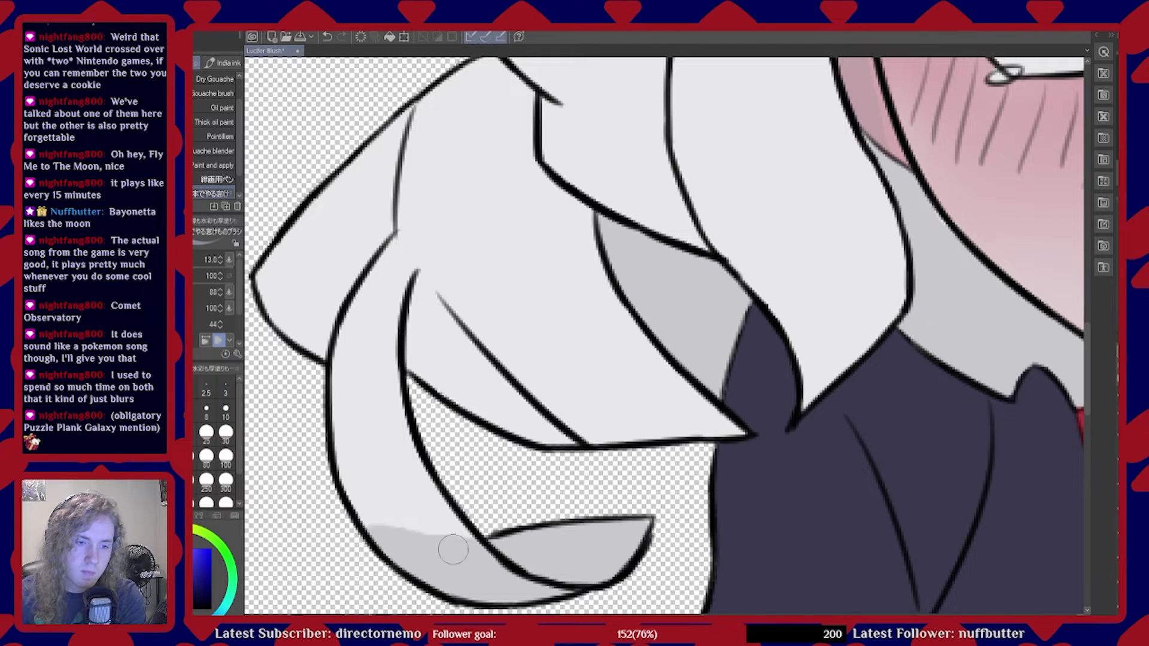
pyautogui.scroll(-2, 506, 513)
pyautogui.scroll(2, 431, 353)
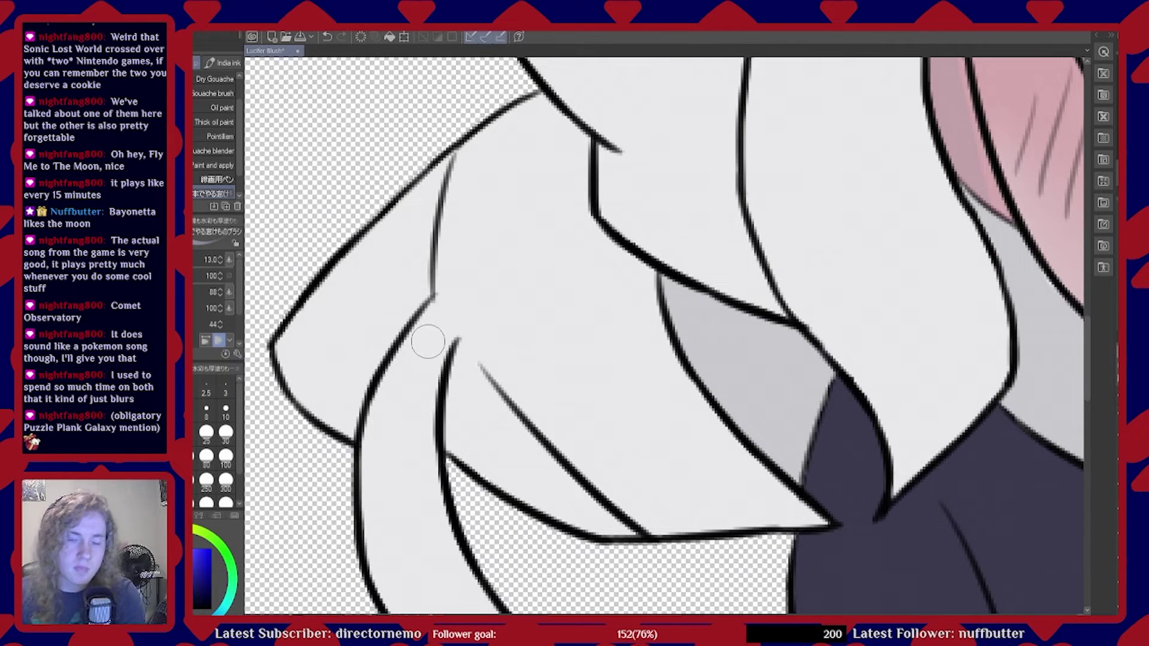
pyautogui.moveTo(321, 296)
pyautogui.mouseDown()
pyautogui.moveTo(363, 346)
pyautogui.moveTo(378, 343)
pyautogui.mouseUp()
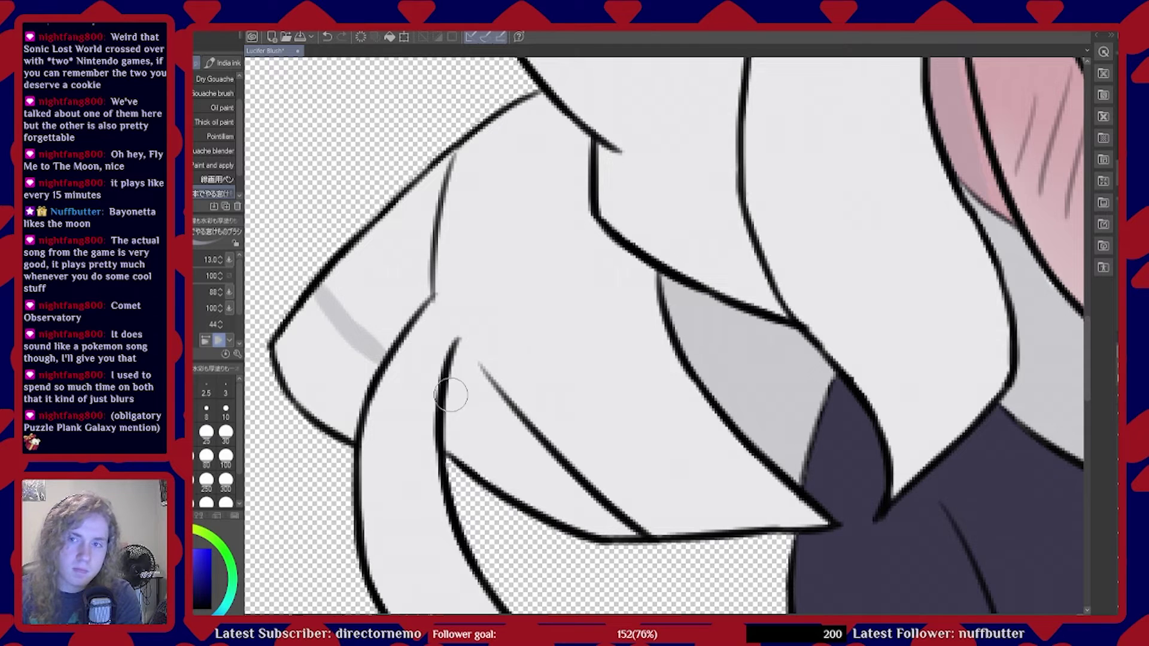
pyautogui.moveTo(461, 347); pyautogui.dragTo(495, 411)
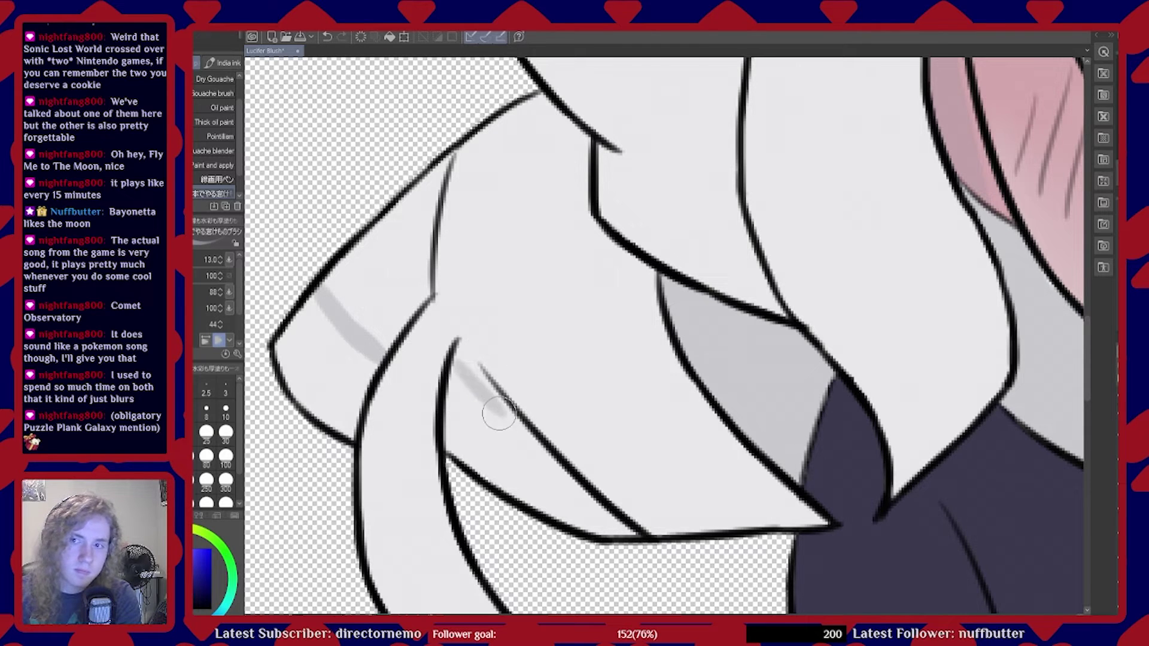
pyautogui.hotkey('ctrl', 'z')
pyautogui.moveTo(463, 365)
pyautogui.mouseDown()
pyautogui.moveTo(526, 426)
pyautogui.moveTo(540, 412)
pyautogui.moveTo(522, 417)
pyautogui.moveTo(602, 458)
pyautogui.mouseUp()
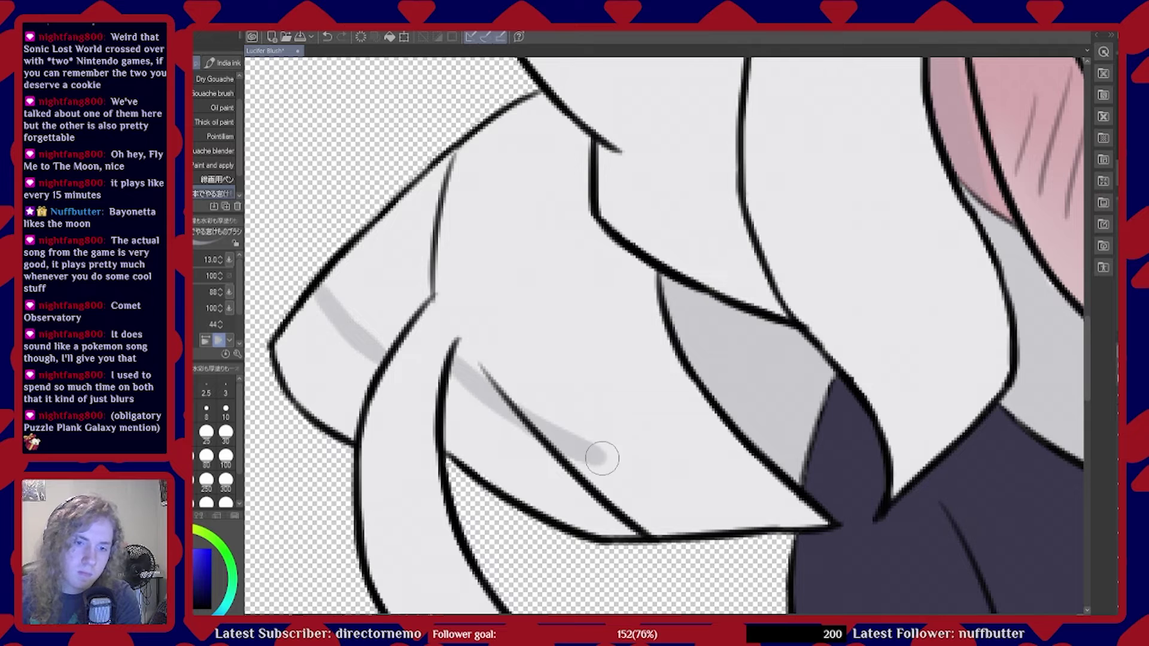
pyautogui.moveTo(530, 415); pyautogui.dragTo(698, 490)
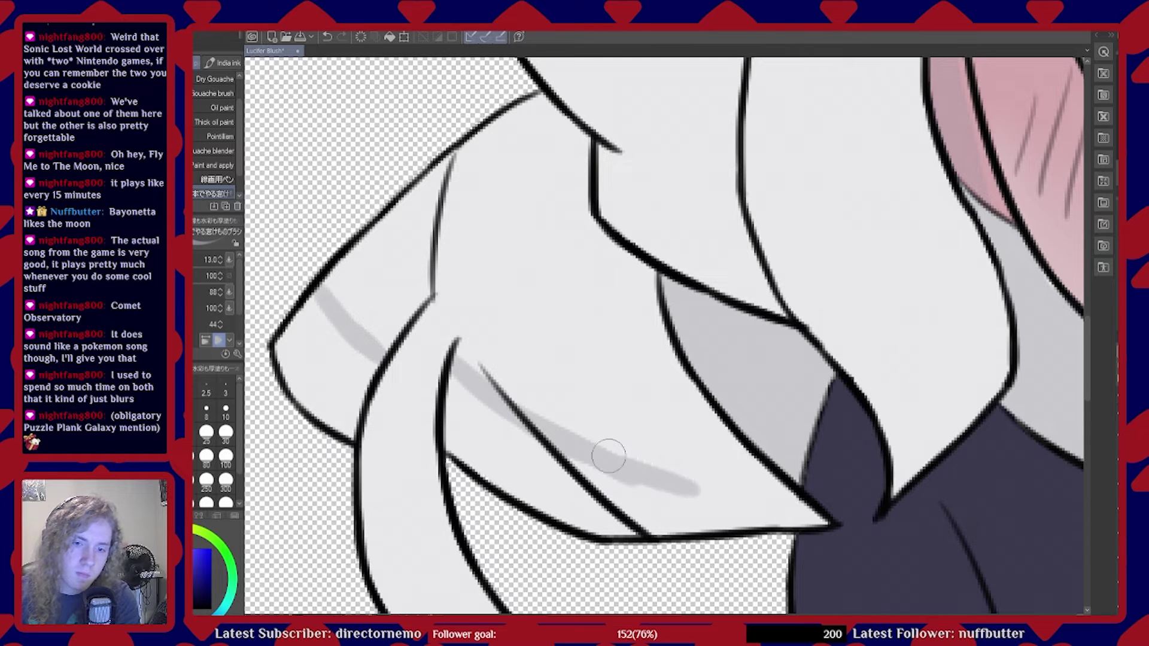
pyautogui.moveTo(609, 456); pyautogui.dragTo(693, 479)
pyautogui.hotkey('ctrl', 'z')
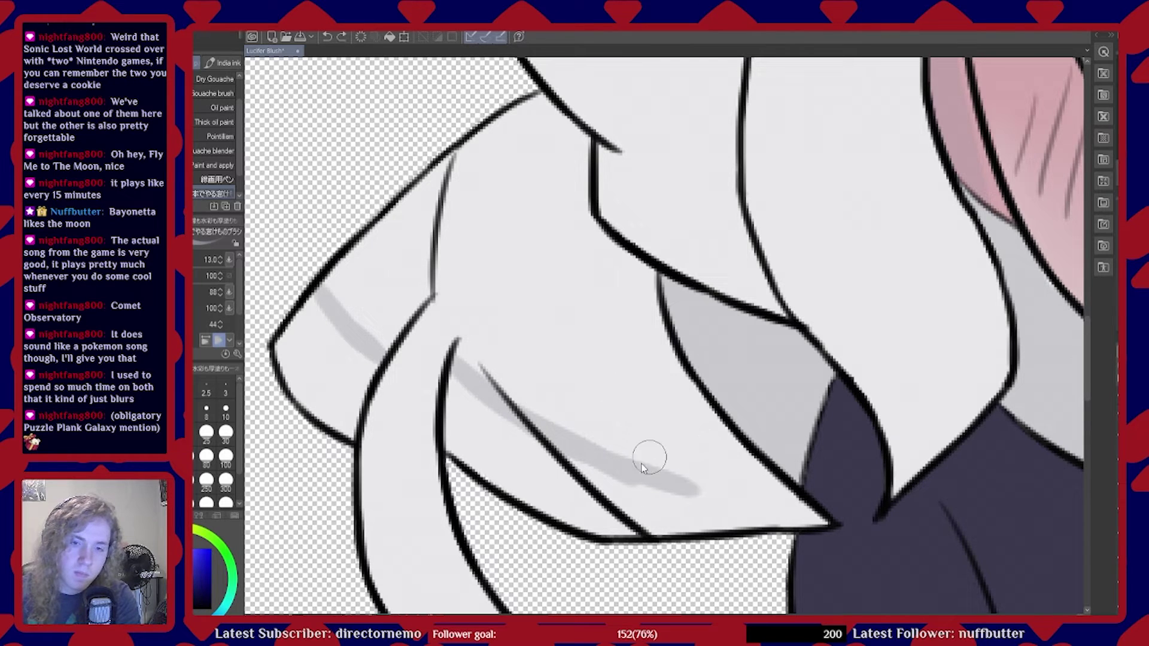
pyautogui.hotkey('ctrl', 'z')
pyautogui.hotkey('ctrl', 'z')
pyautogui.moveTo(456, 349)
pyautogui.mouseDown()
pyautogui.moveTo(542, 408)
pyautogui.moveTo(533, 390)
pyautogui.moveTo(577, 398)
pyautogui.mouseUp()
pyautogui.moveTo(477, 353)
pyautogui.mouseDown()
pyautogui.moveTo(651, 432)
pyautogui.moveTo(731, 417)
pyautogui.mouseUp()
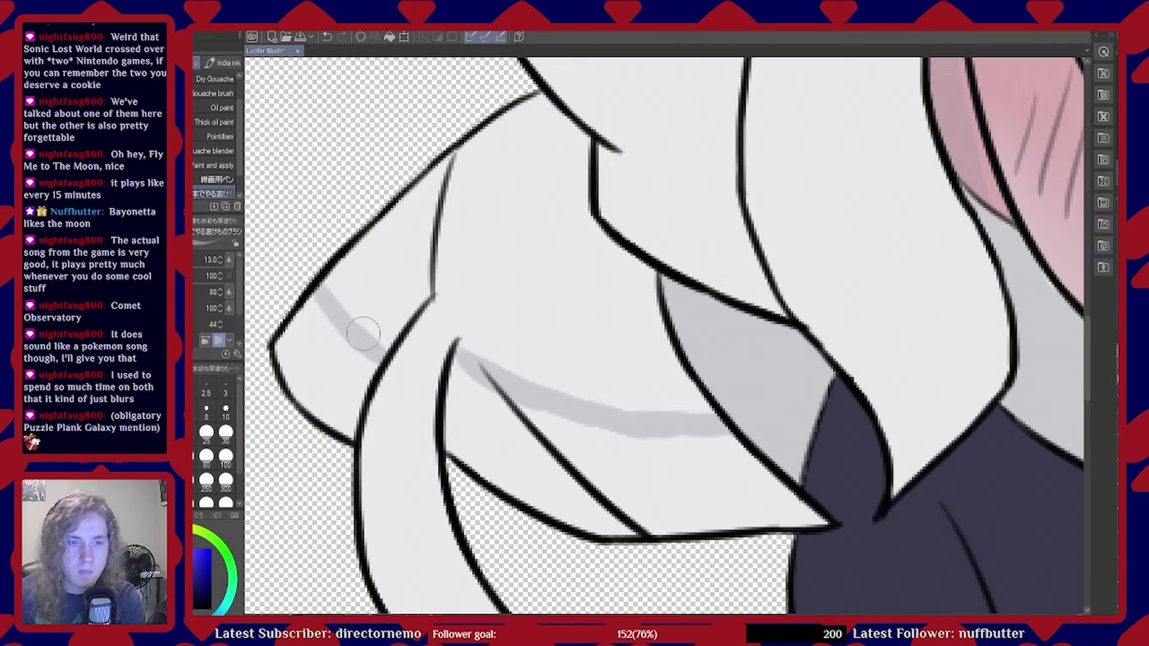
pyautogui.hotkey('ctrl', 'z')
pyautogui.hotkey('ctrl', 'z')
pyautogui.hotkey('ctrl', 'z')
pyautogui.hotkey('ctrl', 'z')
pyautogui.hotkey('ctrl', 'z')
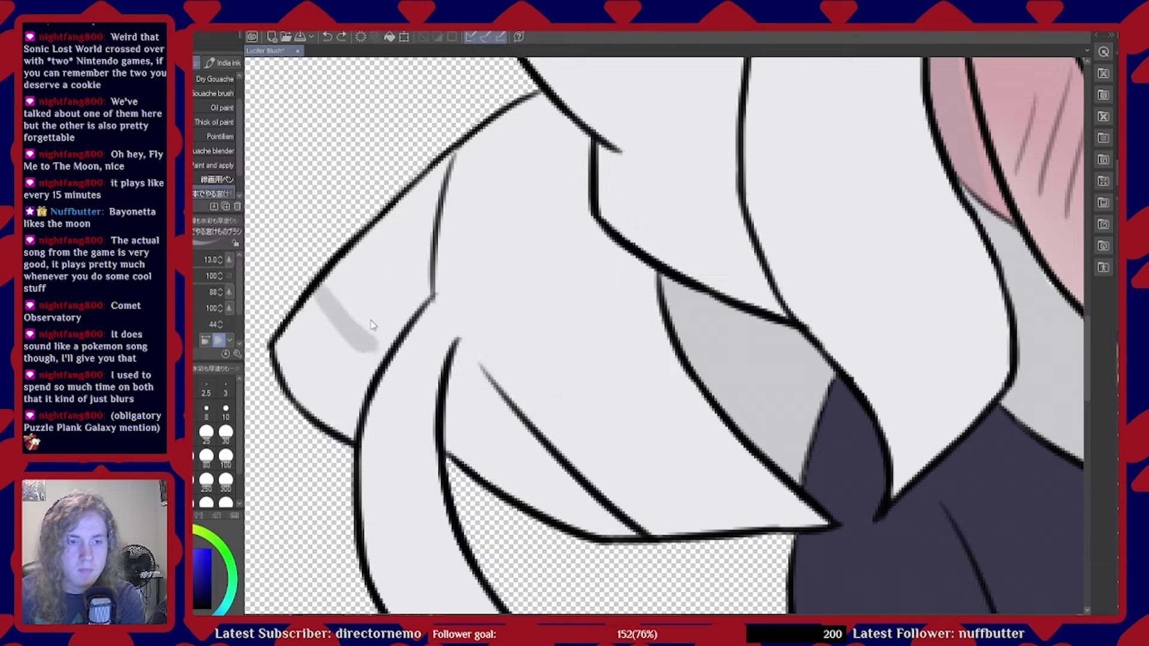
pyautogui.hotkey('ctrl', 'z')
# Paint light grey upper shadow borders on the left back hair, across the outermost section and from the curled strand to the inner grey area
pyautogui.moveTo(392, 218); pyautogui.dragTo(439, 298)
pyautogui.hotkey('ctrl', 'z')
pyautogui.moveTo(385, 228)
pyautogui.mouseDown()
pyautogui.moveTo(443, 281)
pyautogui.moveTo(392, 249)
pyautogui.moveTo(424, 296)
pyautogui.mouseUp()
pyautogui.hotkey('ctrl', 'z')
pyautogui.moveTo(395, 252); pyautogui.dragTo(427, 294)
pyautogui.moveTo(462, 344)
pyautogui.mouseDown()
pyautogui.moveTo(520, 394)
pyautogui.moveTo(582, 421)
pyautogui.moveTo(755, 466)
pyautogui.mouseUp()
pyautogui.hotkey('ctrl', 'z')
pyautogui.hotkey('ctrl', 'z')
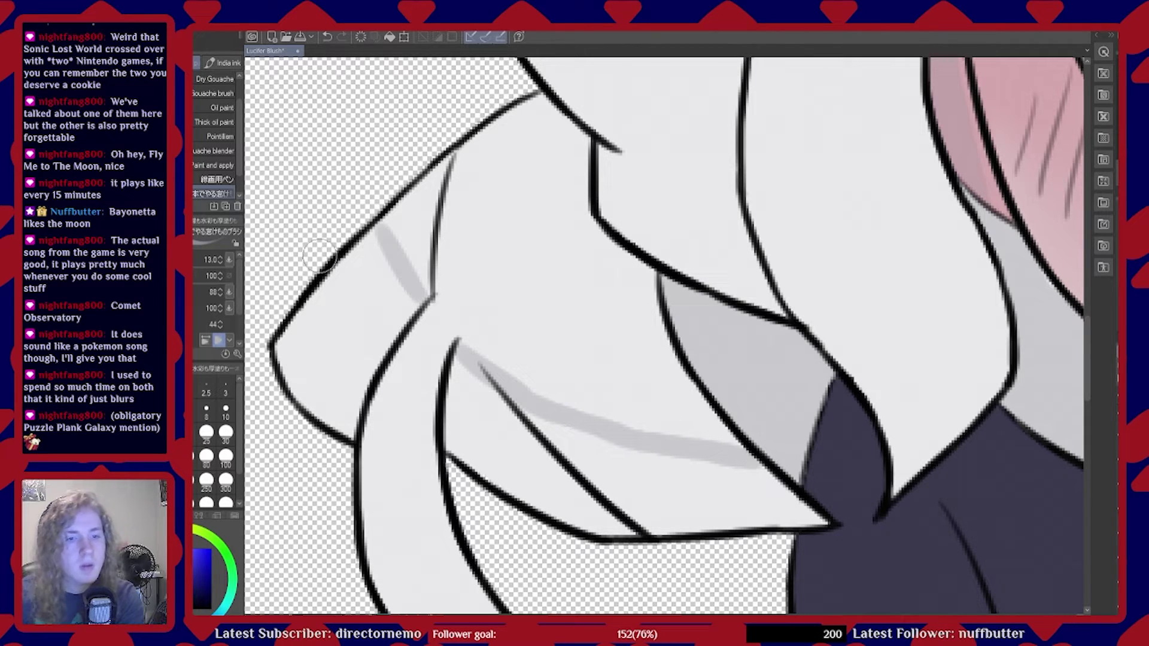
# Fill the outermost section of the left back hair with light grey below its shadow border
pyautogui.moveTo(381, 247)
pyautogui.mouseDown()
pyautogui.moveTo(371, 243)
pyautogui.moveTo(314, 320)
pyautogui.mouseUp()
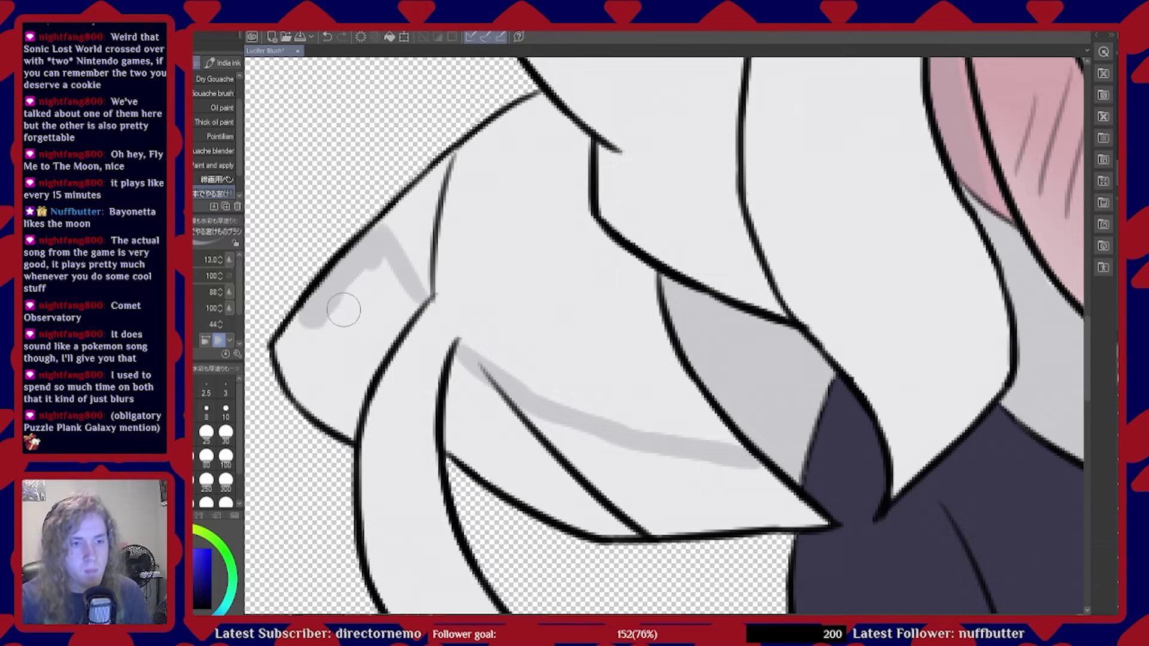
pyautogui.moveTo(317, 320)
pyautogui.mouseDown()
pyautogui.moveTo(299, 326)
pyautogui.moveTo(287, 359)
pyautogui.moveTo(306, 381)
pyautogui.moveTo(290, 378)
pyautogui.moveTo(350, 426)
pyautogui.moveTo(346, 398)
pyautogui.moveTo(391, 332)
pyautogui.moveTo(398, 295)
pyautogui.moveTo(377, 262)
pyautogui.moveTo(331, 316)
pyautogui.moveTo(323, 377)
pyautogui.moveTo(348, 359)
pyautogui.moveTo(332, 333)
pyautogui.mouseUp()
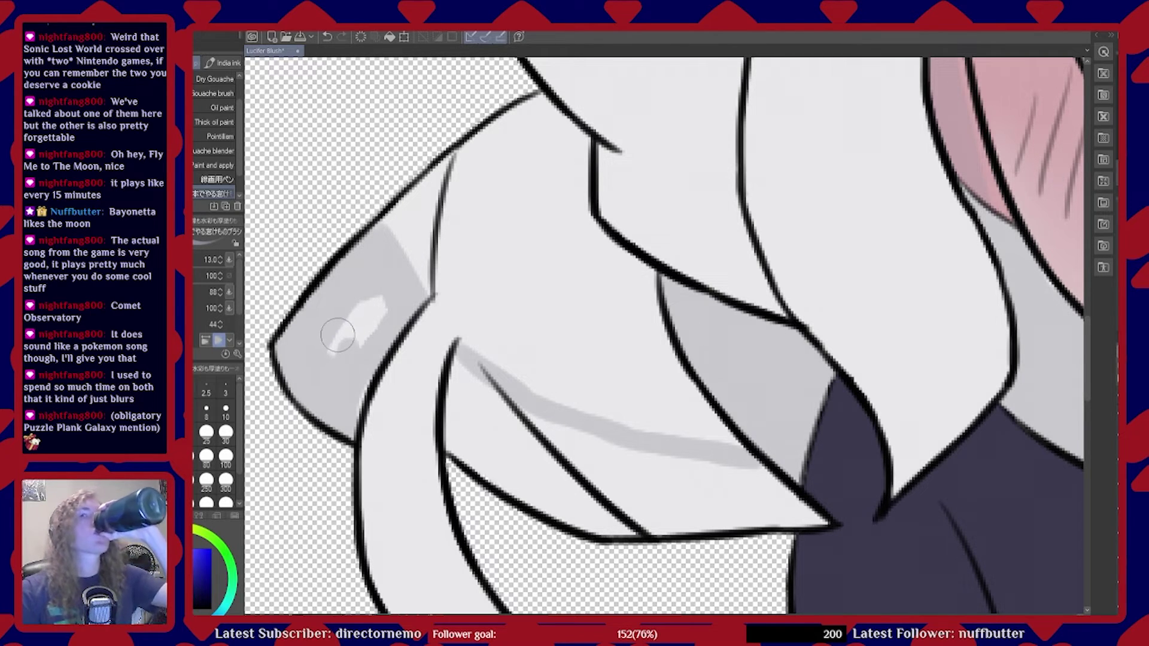
pyautogui.moveTo(328, 346)
pyautogui.mouseDown()
pyautogui.moveTo(356, 313)
pyautogui.moveTo(348, 345)
pyautogui.moveTo(376, 310)
pyautogui.moveTo(359, 333)
pyautogui.mouseUp()
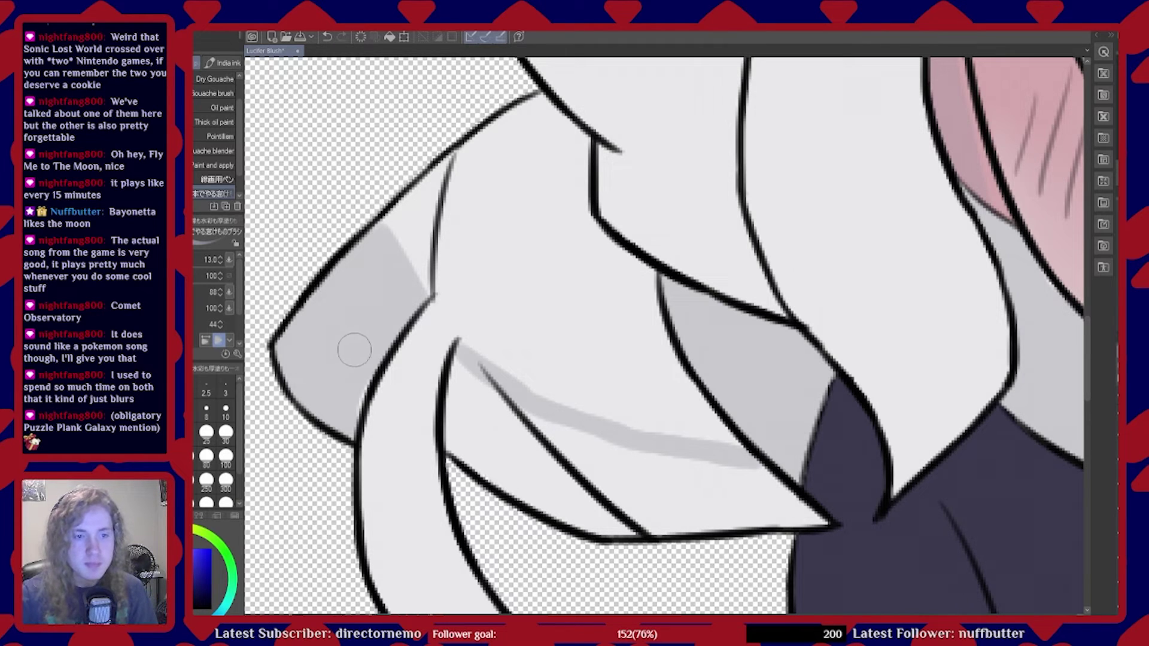
# Fill the lower left back hair with light grey below its shadow border, from the curled strand to the pointed tip beside the jacket
pyautogui.moveTo(479, 368)
pyautogui.mouseDown()
pyautogui.moveTo(489, 391)
pyautogui.moveTo(467, 368)
pyautogui.moveTo(474, 383)
pyautogui.moveTo(460, 377)
pyautogui.moveTo(457, 424)
pyautogui.moveTo(469, 449)
pyautogui.moveTo(457, 444)
pyautogui.moveTo(489, 468)
pyautogui.moveTo(497, 436)
pyautogui.moveTo(512, 445)
pyautogui.moveTo(499, 417)
pyautogui.moveTo(506, 429)
pyautogui.moveTo(518, 416)
pyautogui.moveTo(552, 442)
pyautogui.moveTo(554, 430)
pyautogui.moveTo(708, 476)
pyautogui.moveTo(658, 452)
pyautogui.moveTo(734, 479)
pyautogui.mouseUp()
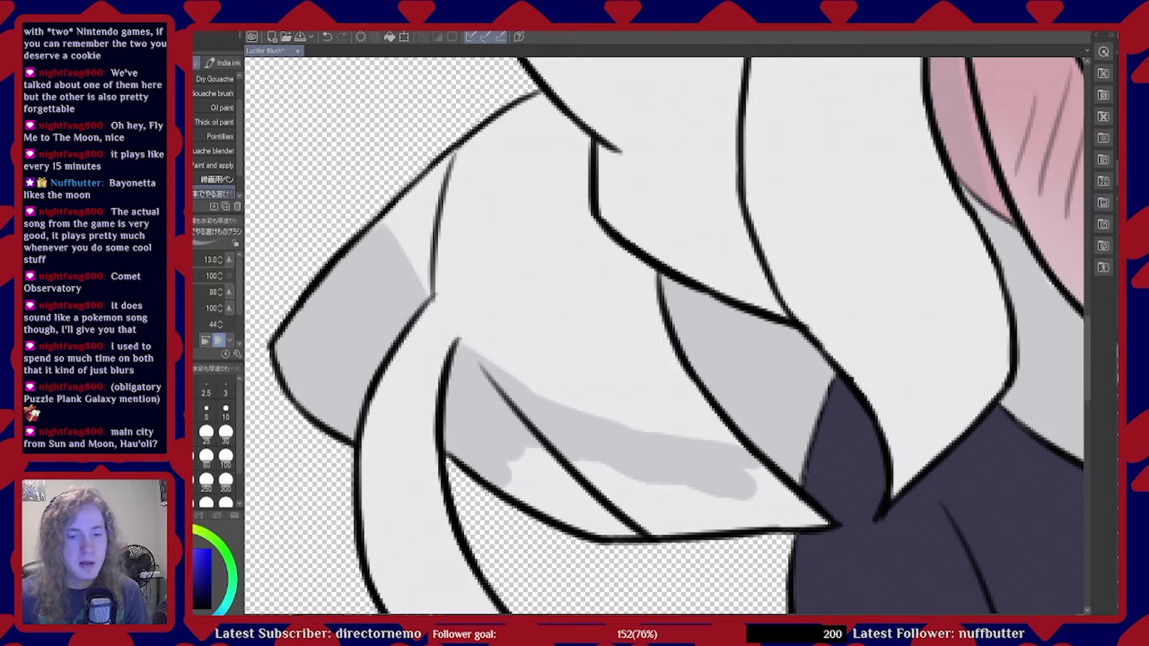
pyautogui.scroll(-3, 603, 431)
pyautogui.scroll(5, 679, 488)
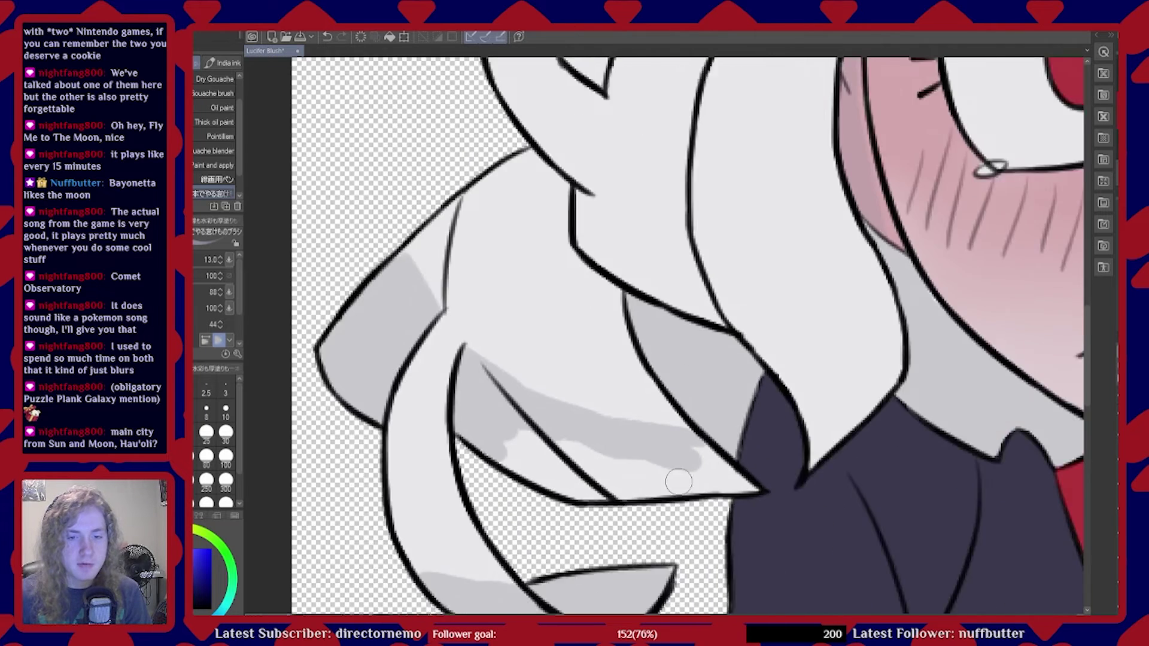
pyautogui.scroll(-1, 679, 493)
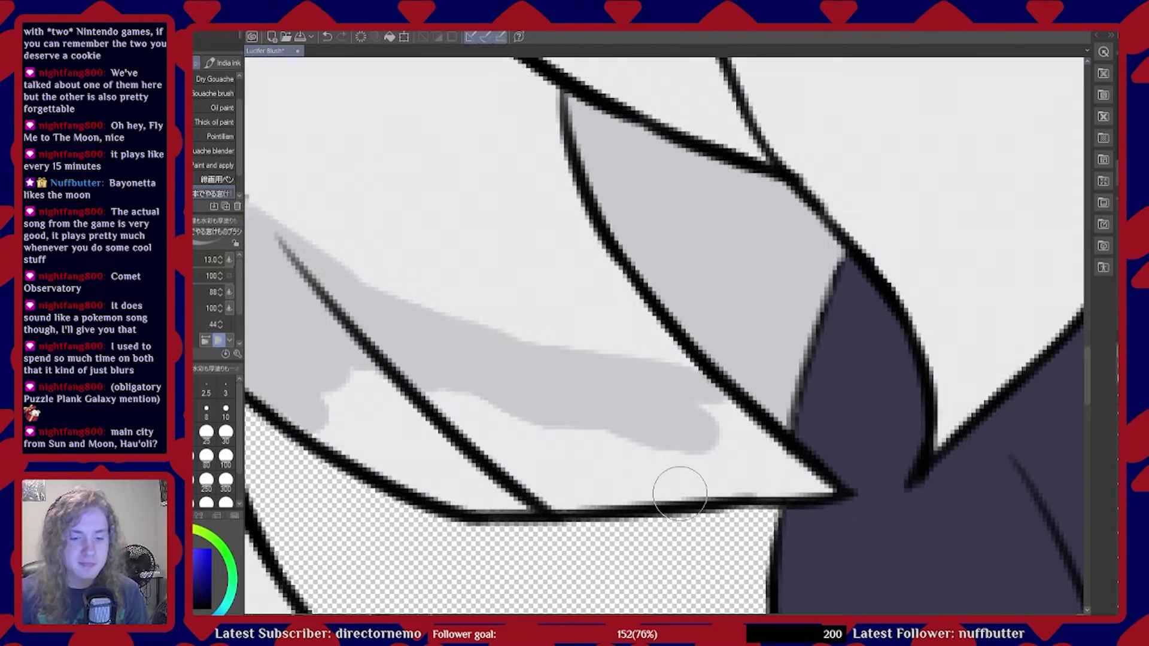
pyautogui.moveTo(334, 393)
pyautogui.mouseDown()
pyautogui.moveTo(361, 409)
pyautogui.moveTo(364, 430)
pyautogui.moveTo(333, 424)
pyautogui.moveTo(340, 437)
pyautogui.moveTo(352, 381)
pyautogui.moveTo(382, 371)
pyautogui.moveTo(454, 390)
pyautogui.moveTo(463, 405)
pyautogui.moveTo(617, 439)
pyautogui.moveTo(724, 439)
pyautogui.moveTo(713, 415)
pyautogui.moveTo(813, 483)
pyautogui.moveTo(639, 469)
pyautogui.moveTo(667, 486)
pyautogui.moveTo(560, 486)
pyautogui.moveTo(499, 458)
pyautogui.moveTo(434, 469)
pyautogui.moveTo(425, 442)
pyautogui.moveTo(368, 456)
pyautogui.moveTo(440, 467)
pyautogui.moveTo(425, 459)
pyautogui.moveTo(441, 485)
pyautogui.moveTo(526, 494)
pyautogui.moveTo(511, 486)
pyautogui.moveTo(700, 479)
pyautogui.mouseUp()
pyautogui.scroll(-5, 508, 449)
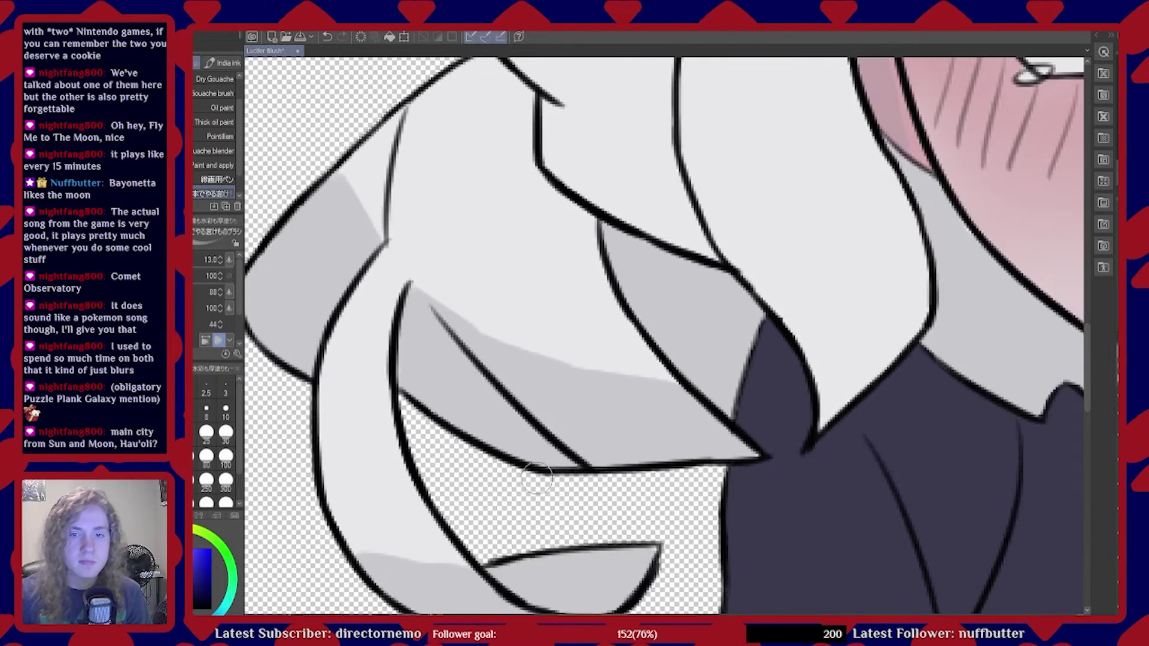
pyautogui.scroll(-6, 507, 449)
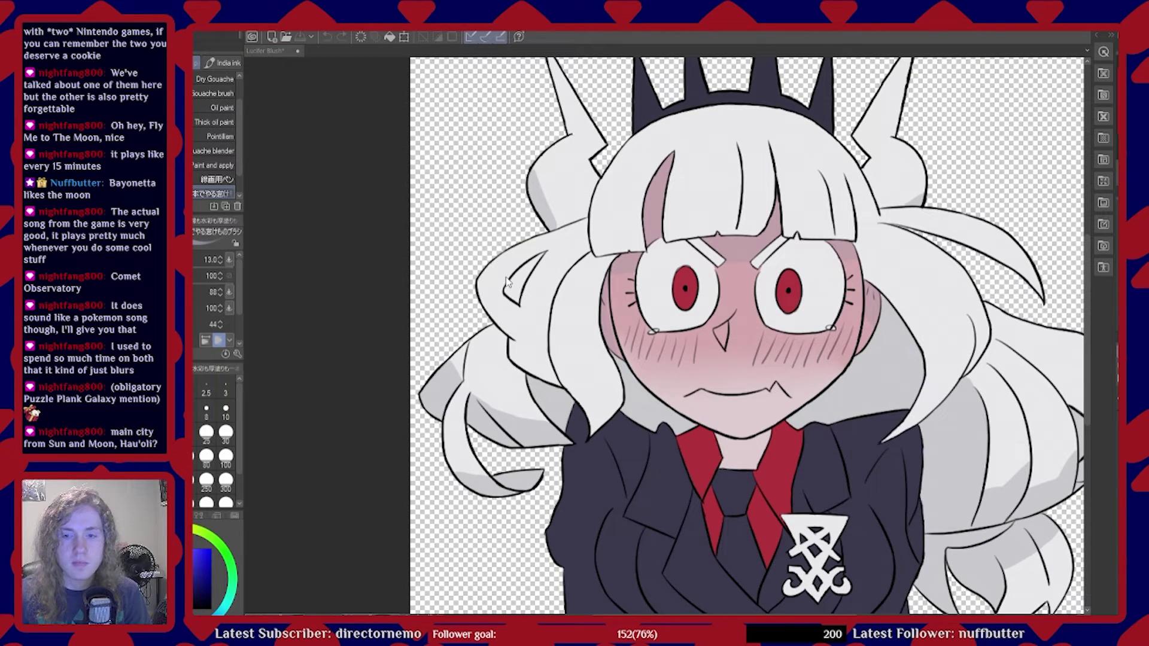
# Fill the small pointed opening inside the left hair loop with light grey up to its tip, and save the drawing
pyautogui.click(495, 295)
pyautogui.scroll(-2, 496, 294)
pyautogui.scroll(10, 527, 262)
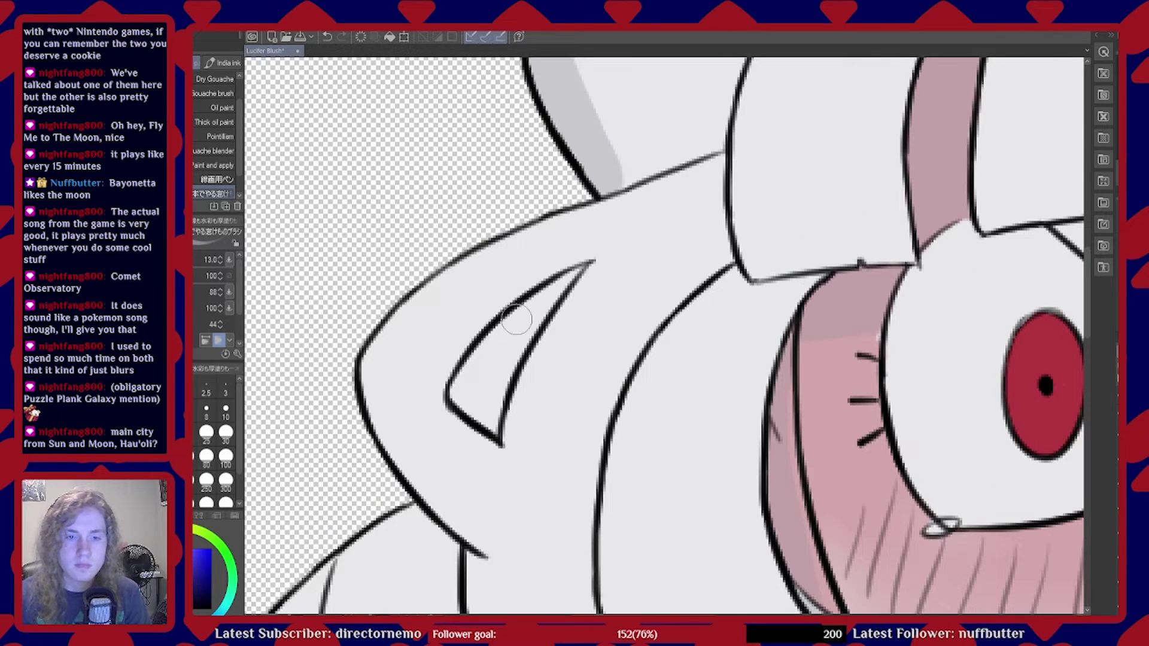
pyautogui.moveTo(562, 285)
pyautogui.mouseDown()
pyautogui.moveTo(568, 277)
pyautogui.moveTo(509, 326)
pyautogui.moveTo(458, 397)
pyautogui.moveTo(462, 388)
pyautogui.moveTo(486, 419)
pyautogui.moveTo(542, 306)
pyautogui.moveTo(482, 390)
pyautogui.mouseUp()
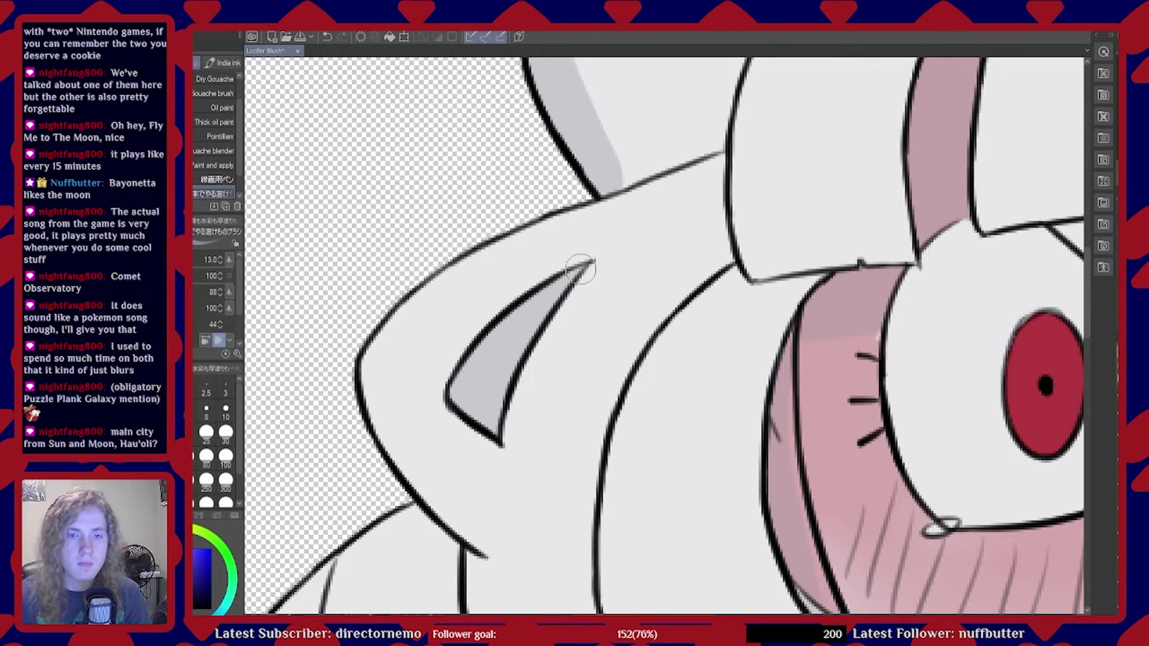
pyautogui.moveTo(568, 282); pyautogui.dragTo(588, 270)
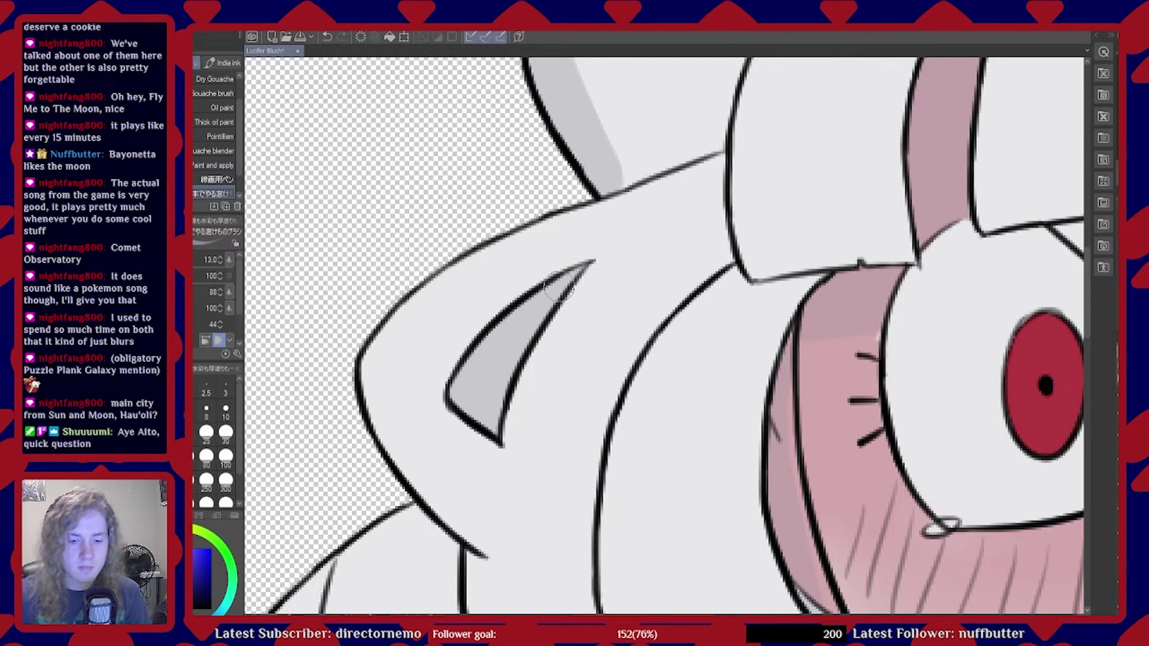
pyautogui.scroll(-7, 476, 358)
pyautogui.scroll(5, 506, 338)
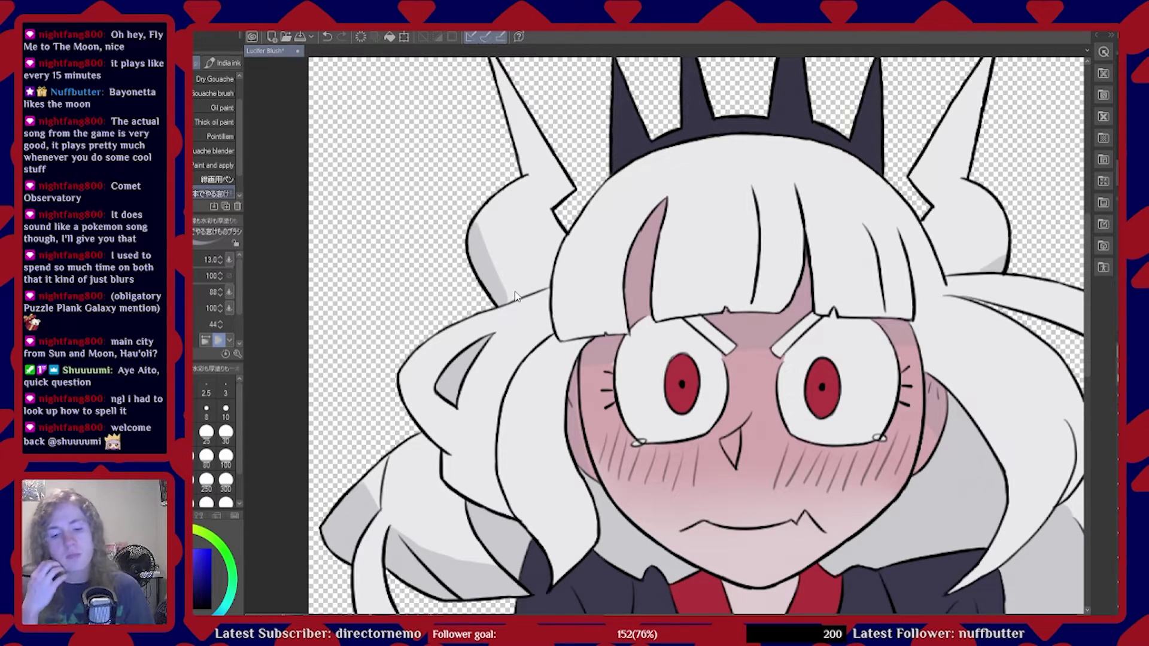
pyautogui.hotkey('ctrl', 's')
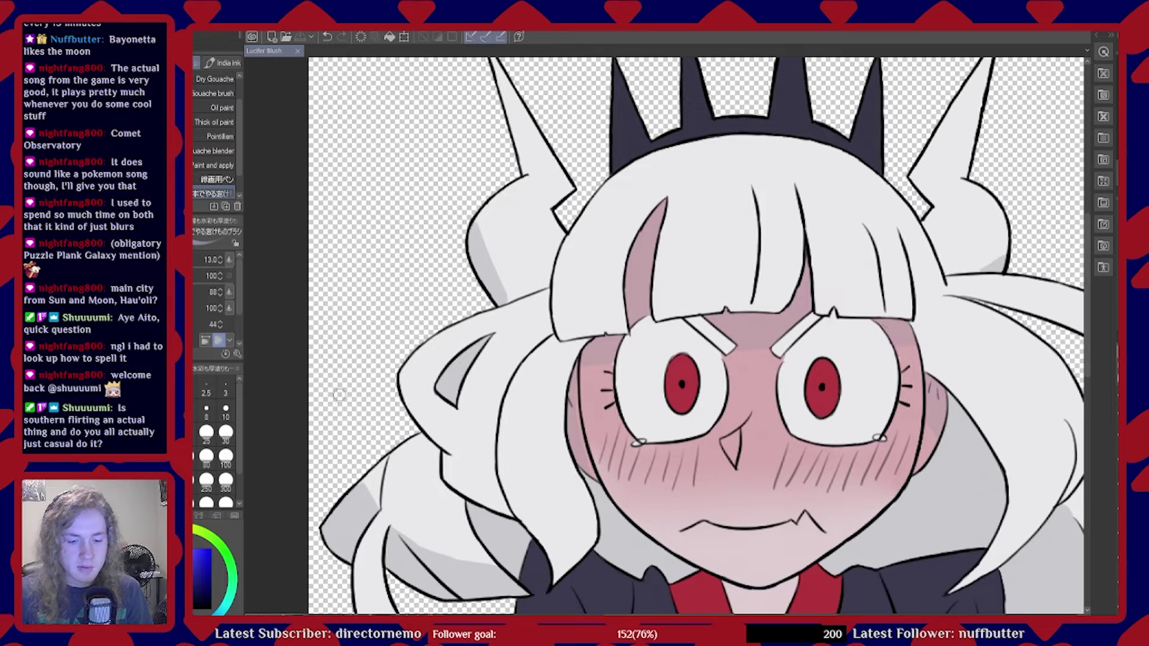
# Examine the hair and face shading up close and across the whole figure, comparing both horn puffs, the fringe and the side hair
pyautogui.scroll(-1, 344, 389)
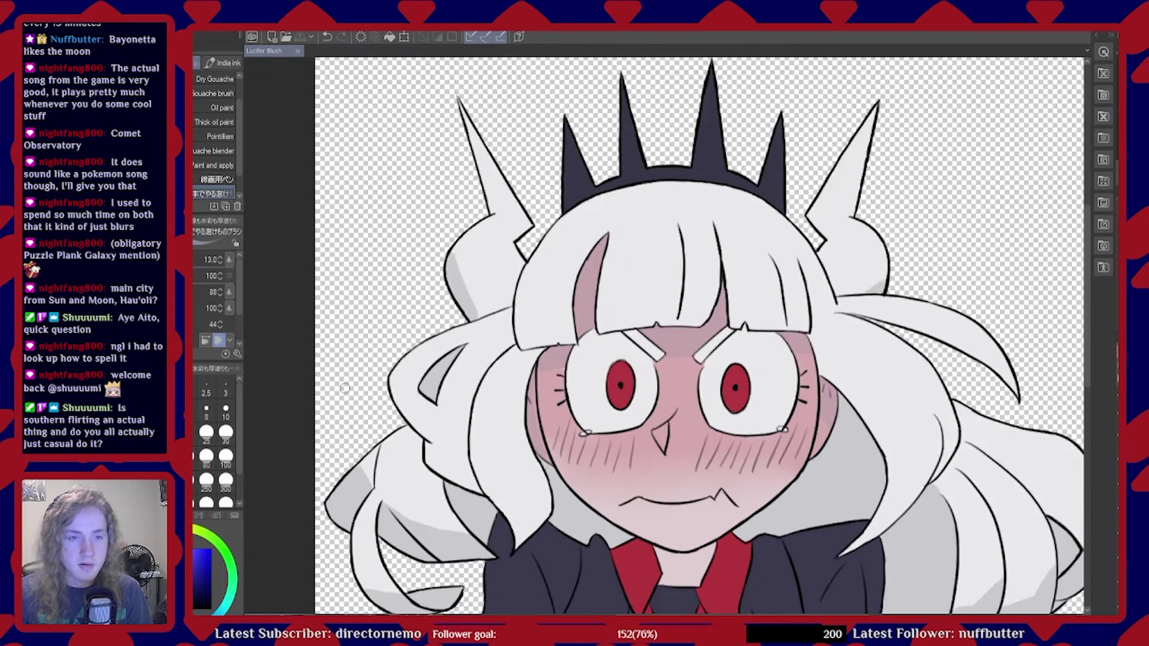
pyautogui.scroll(-2, 344, 389)
pyautogui.scroll(2, 521, 324)
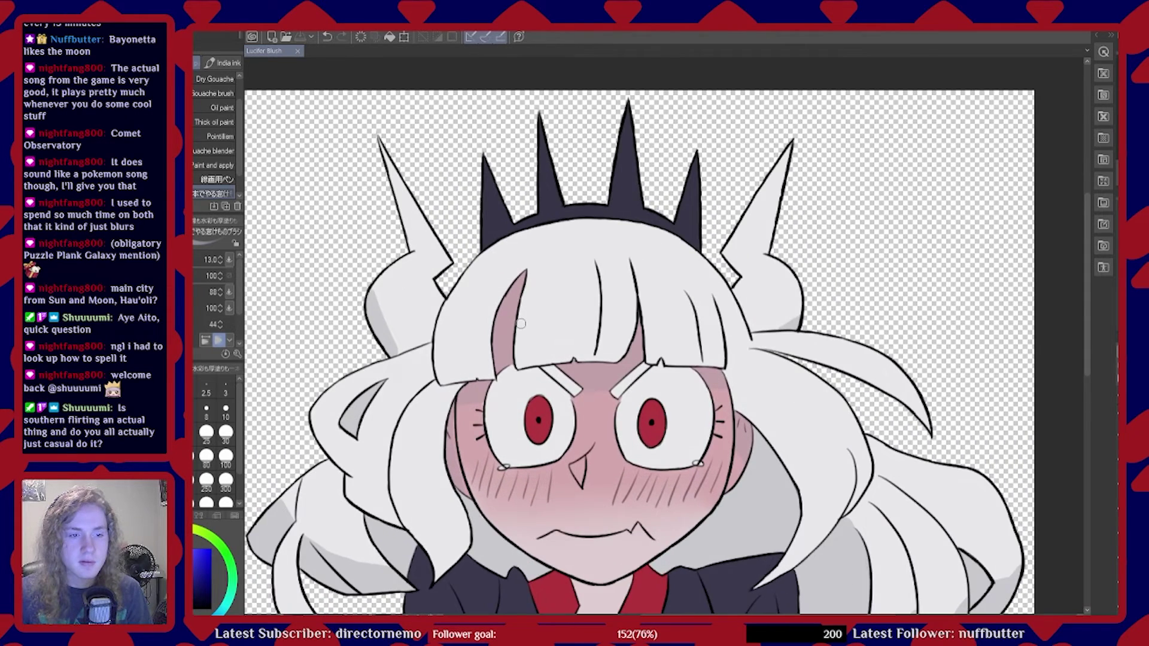
pyautogui.scroll(5, 521, 323)
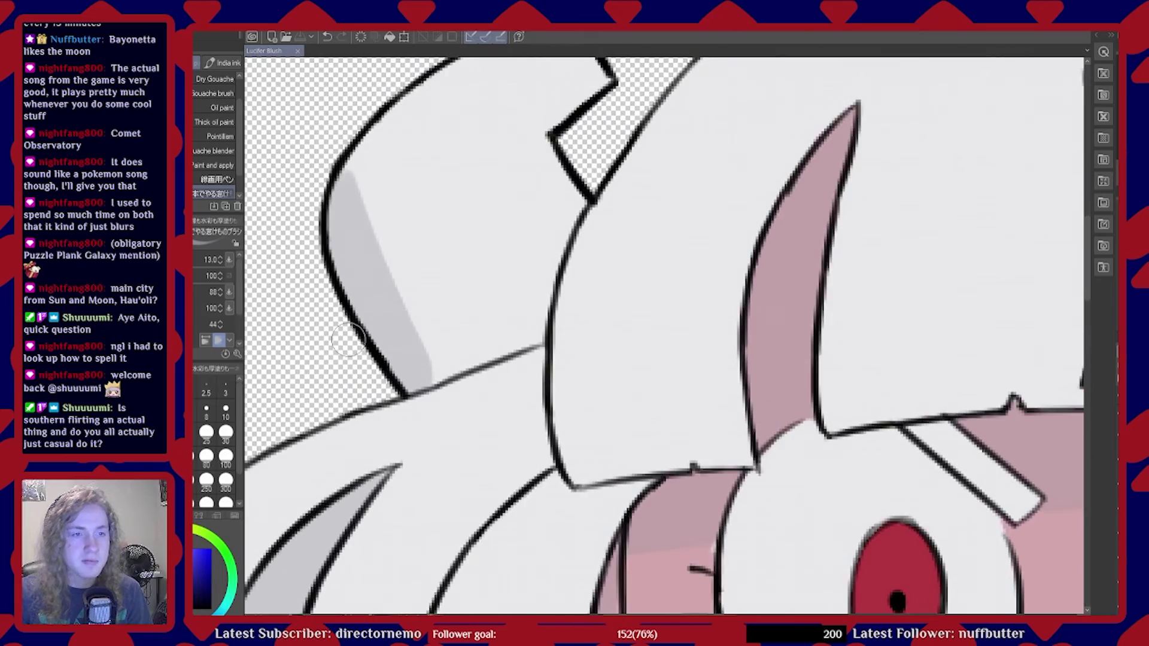
pyautogui.scroll(-3, 347, 338)
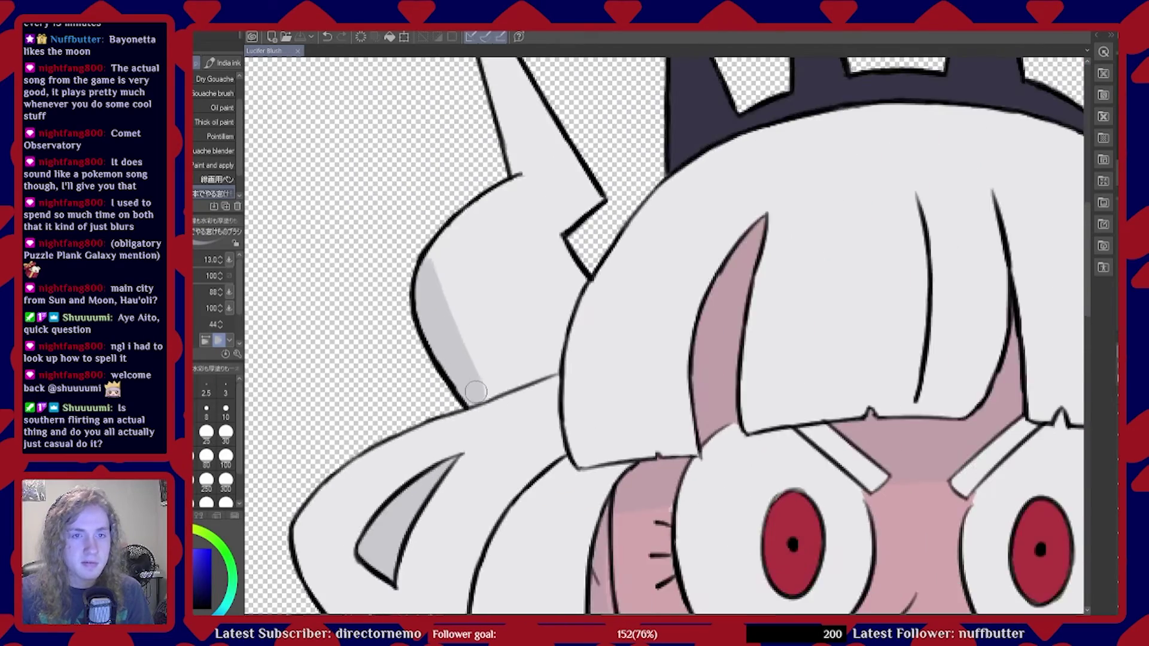
pyautogui.scroll(-3, 476, 392)
pyautogui.scroll(1, 474, 296)
pyautogui.scroll(-1, 475, 298)
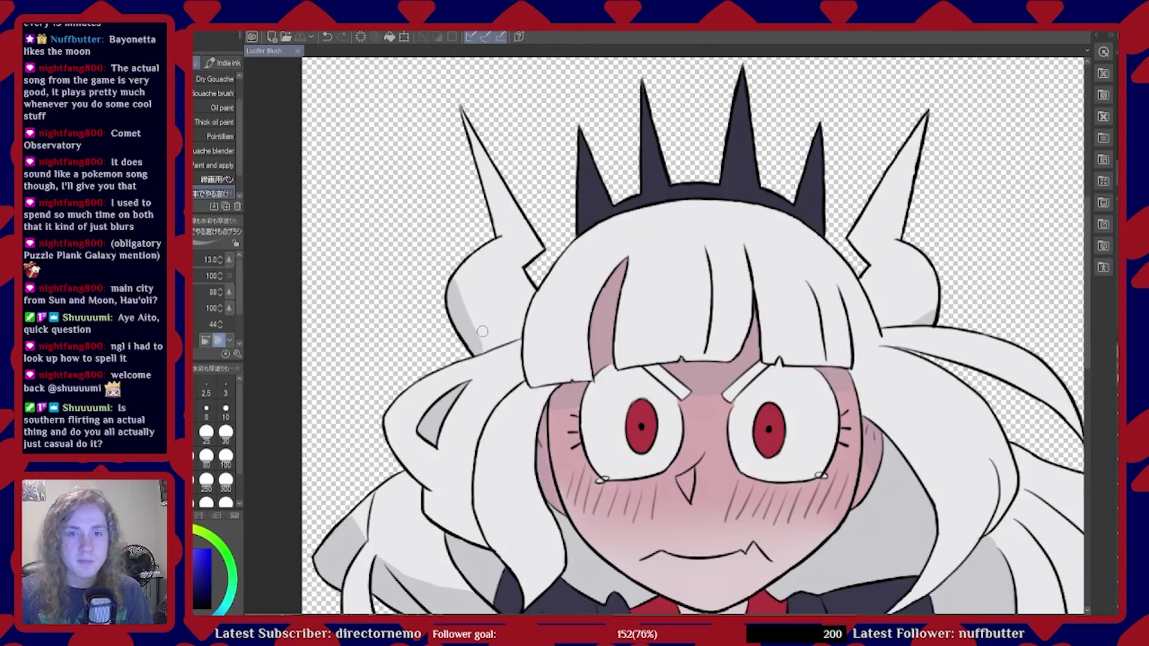
pyautogui.scroll(-2, 482, 331)
pyautogui.scroll(2, 482, 331)
pyautogui.scroll(1, 483, 331)
pyautogui.scroll(-1, 482, 331)
pyautogui.scroll(-2, 452, 343)
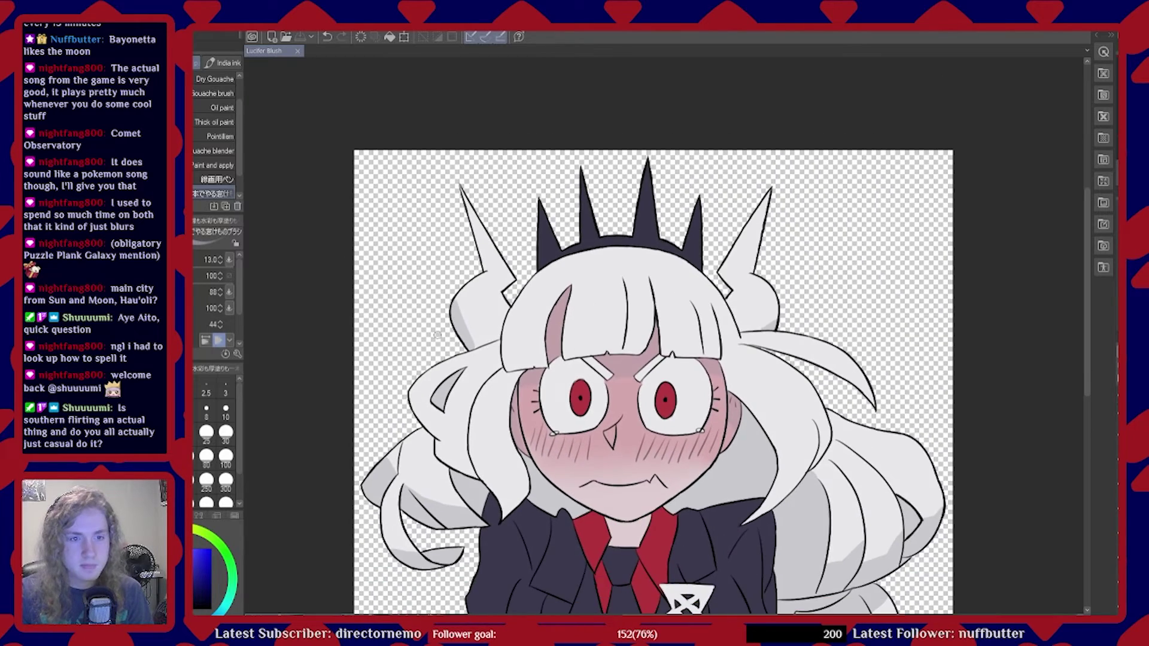
pyautogui.scroll(-3, 438, 335)
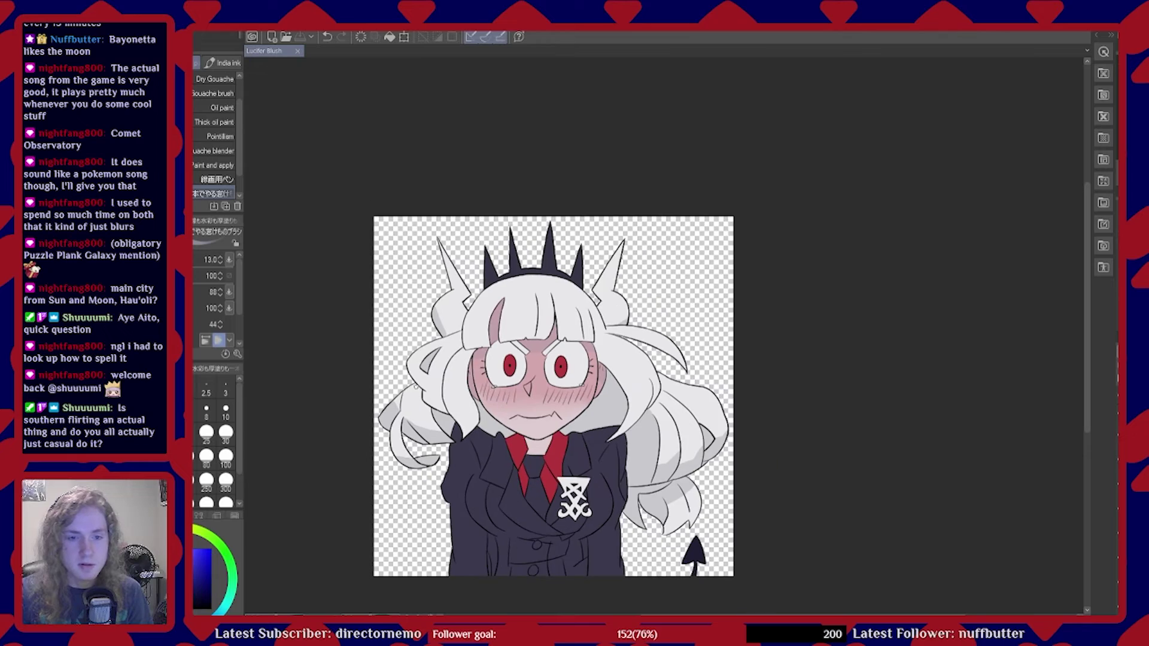
pyautogui.scroll(3, 533, 427)
pyautogui.scroll(4, 533, 426)
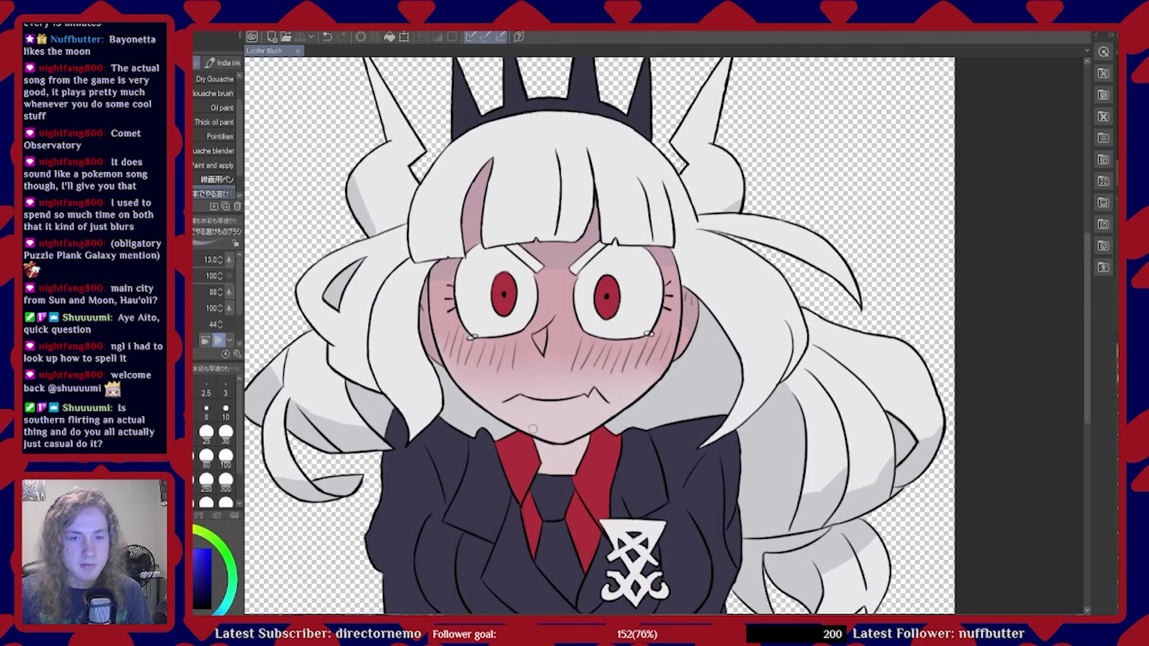
pyautogui.scroll(2, 533, 428)
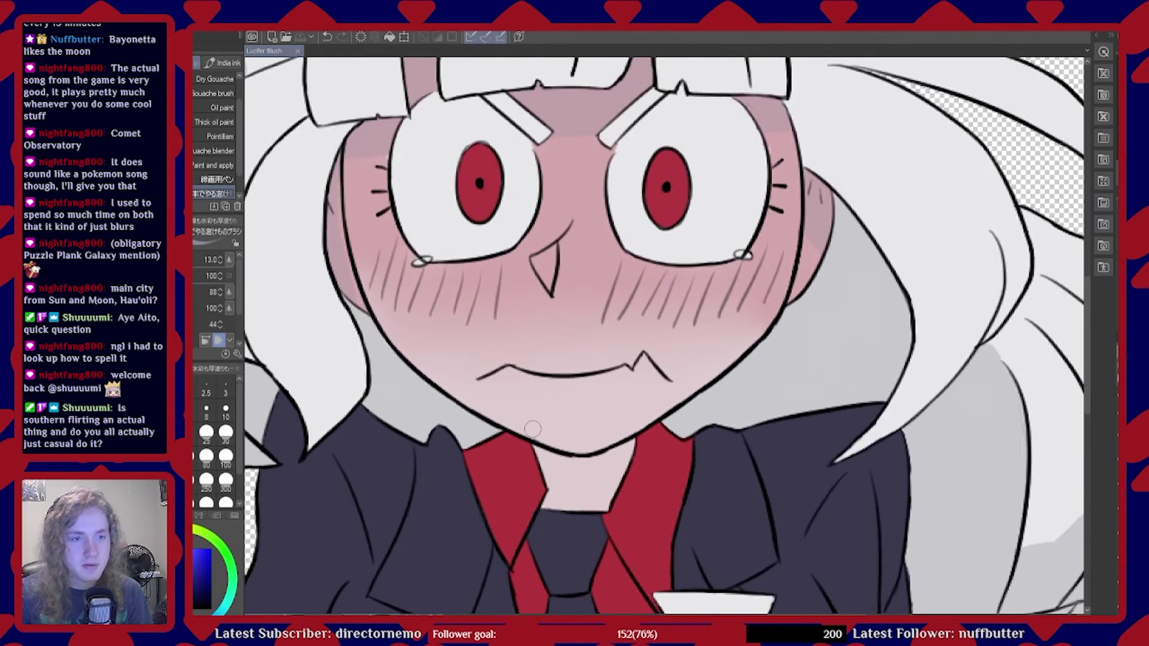
pyautogui.scroll(-2, 531, 429)
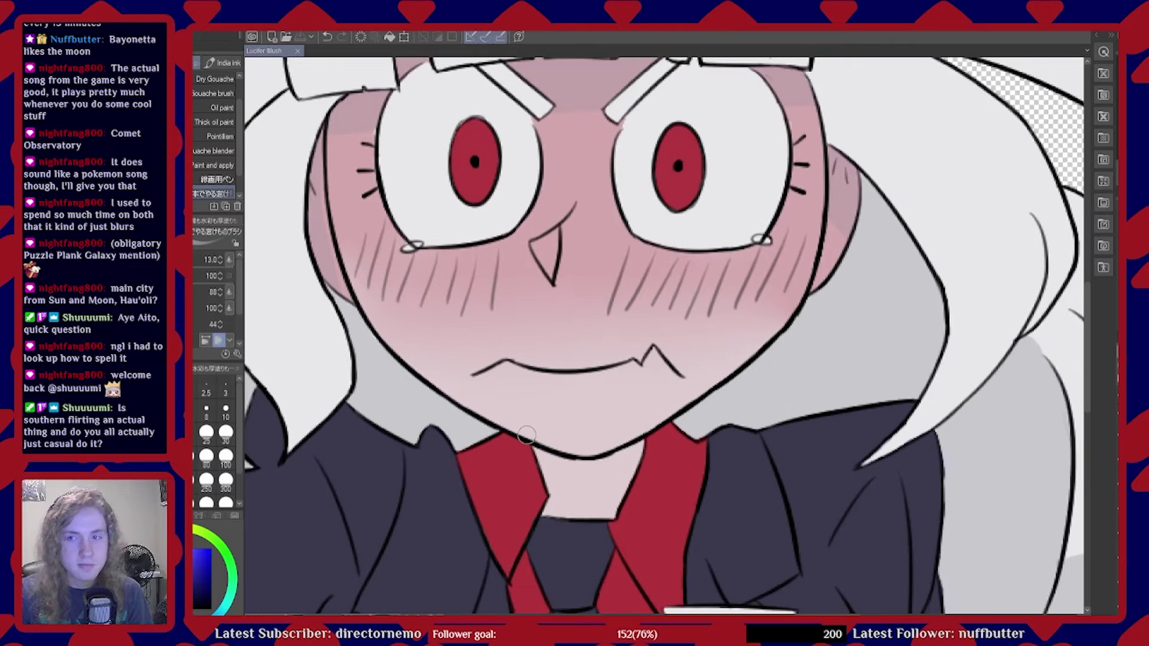
pyautogui.scroll(-2, 524, 443)
pyautogui.scroll(-1, 522, 447)
pyautogui.scroll(4, 435, 245)
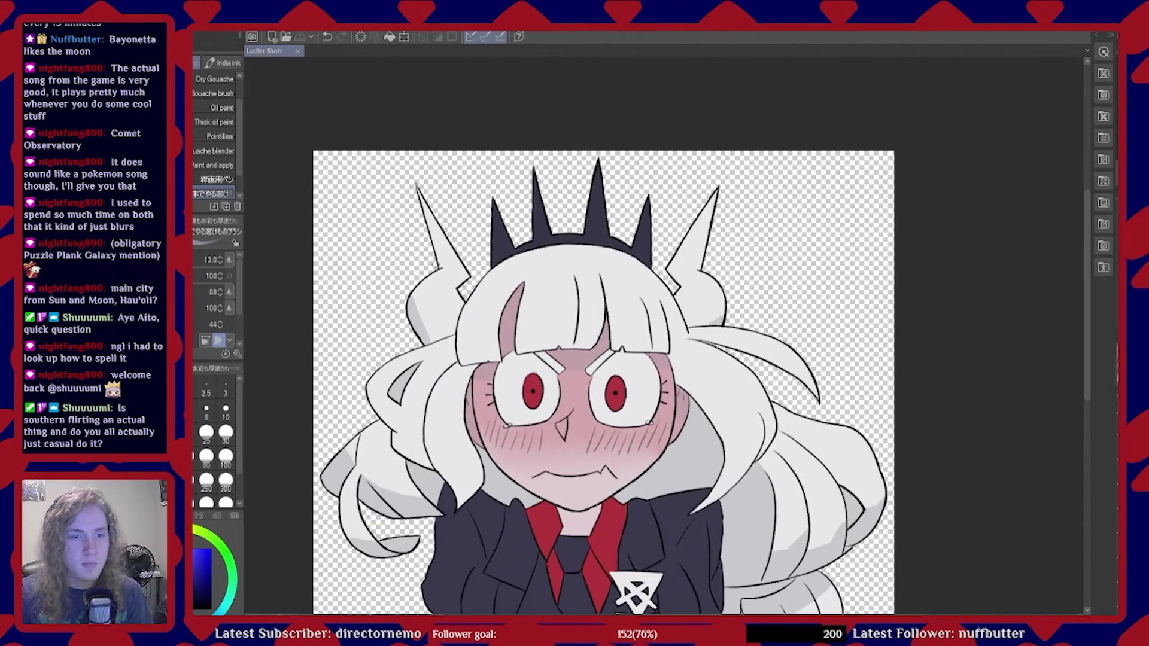
pyautogui.scroll(-1, 365, 239)
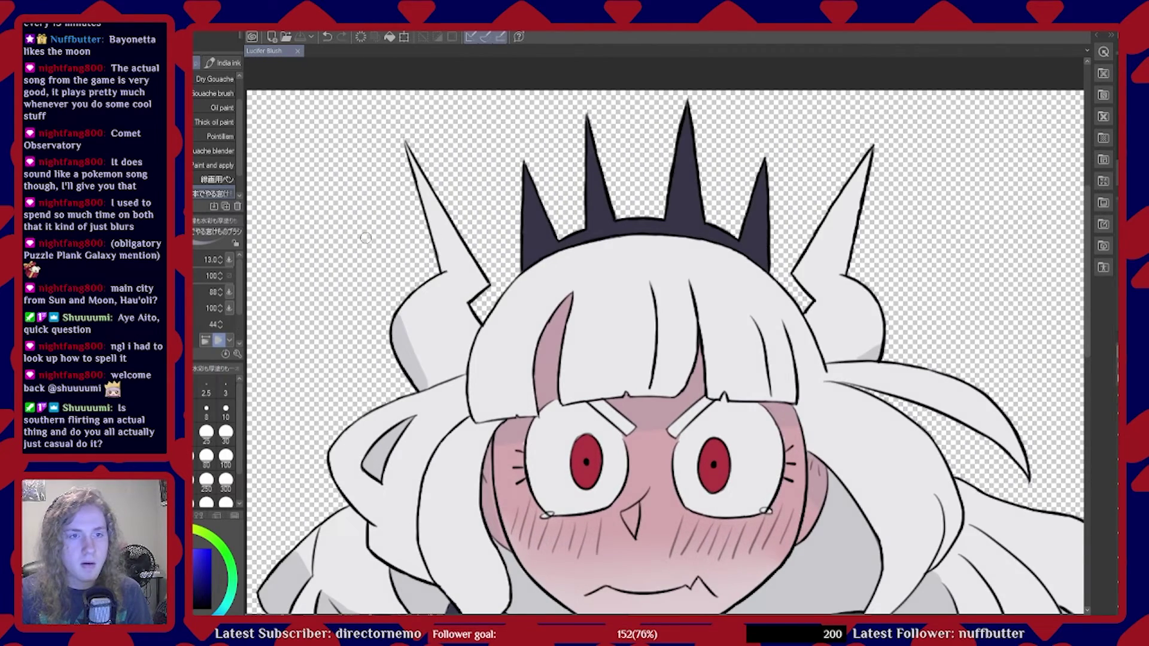
pyautogui.scroll(4, 362, 241)
pyautogui.scroll(-2, 359, 245)
pyautogui.scroll(-3, 360, 245)
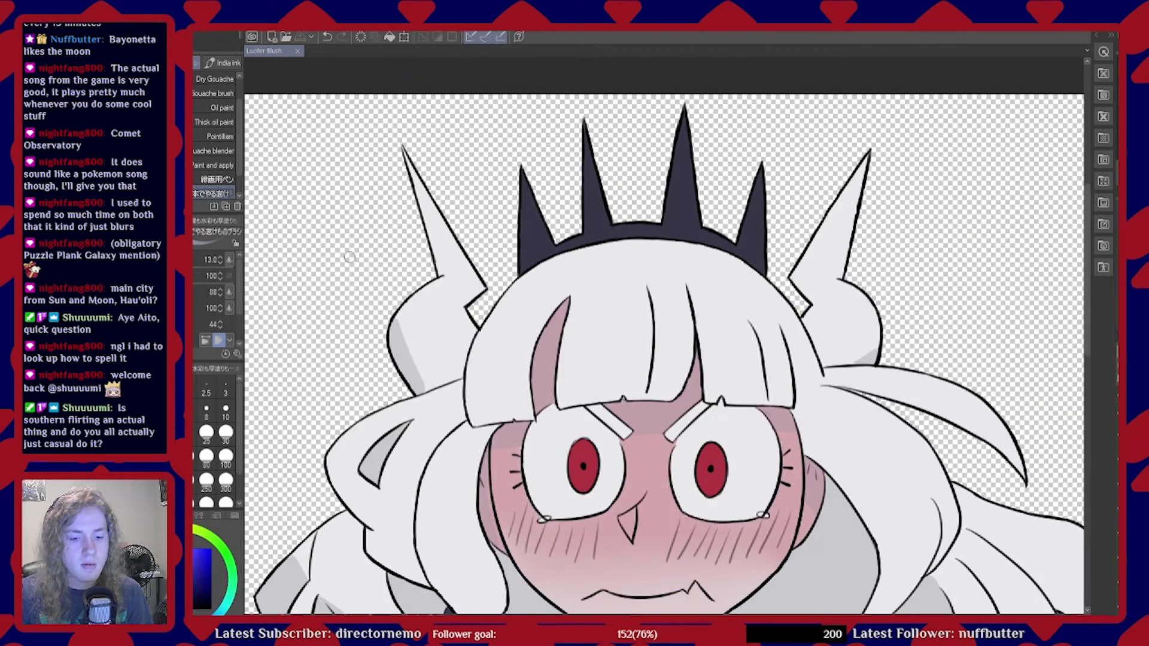
pyautogui.scroll(1, 516, 267)
pyautogui.scroll(1, 516, 267)
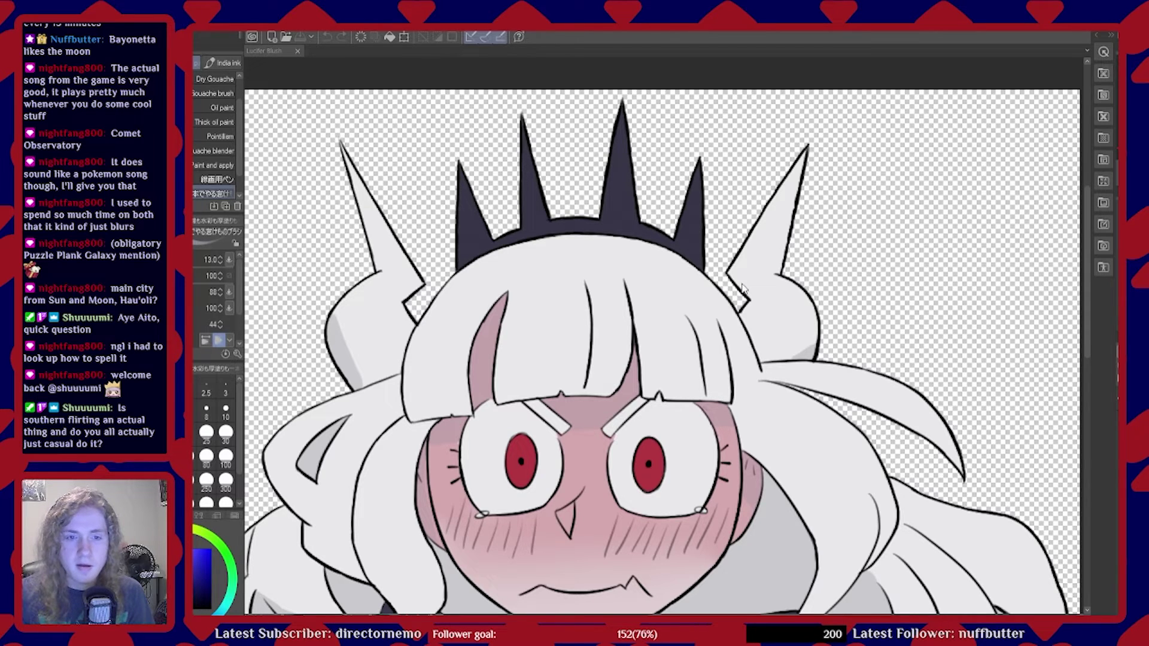
pyautogui.scroll(-1, 650, 302)
pyautogui.scroll(1, 650, 303)
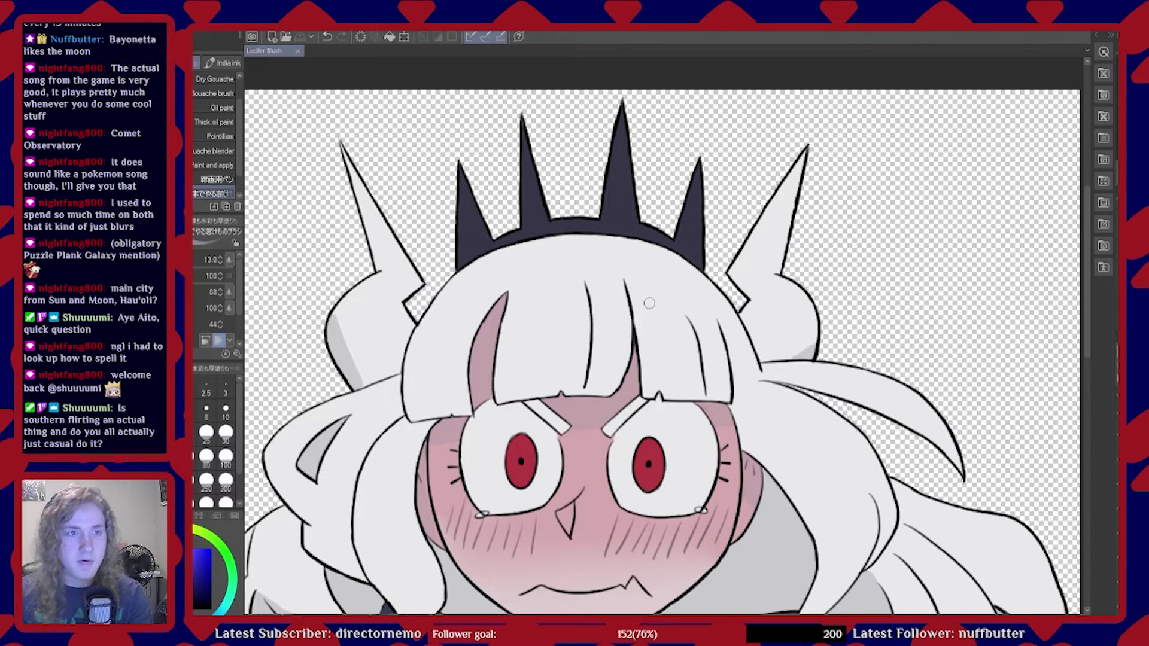
pyautogui.scroll(-3, 650, 303)
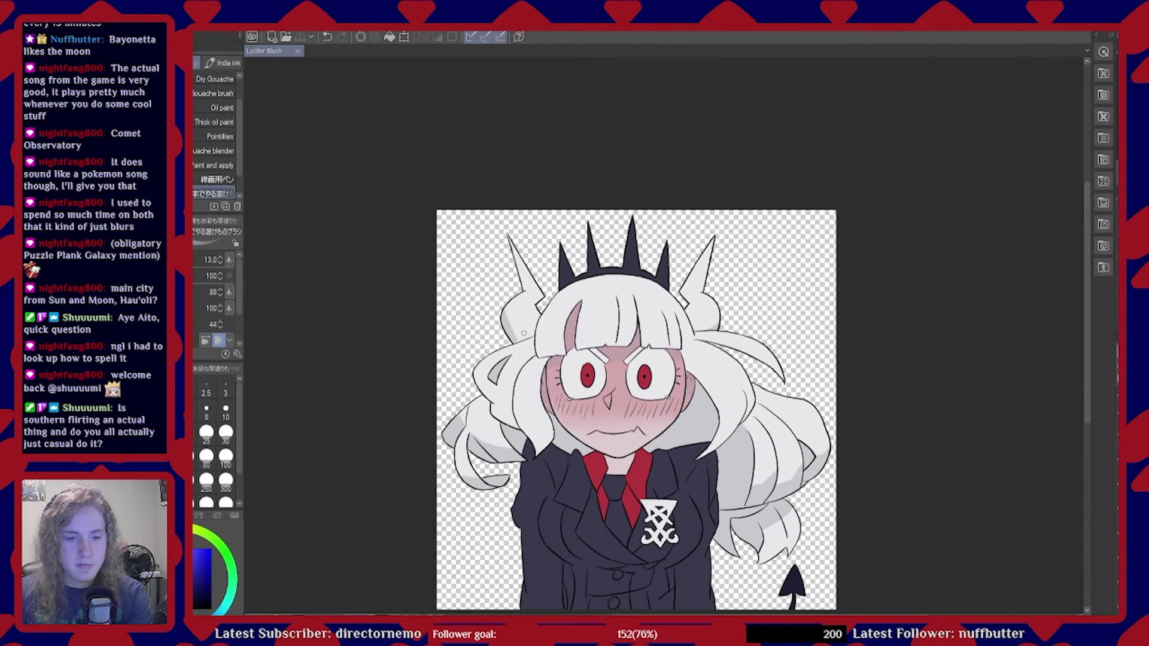
pyautogui.scroll(1, 627, 513)
pyautogui.scroll(1, 627, 514)
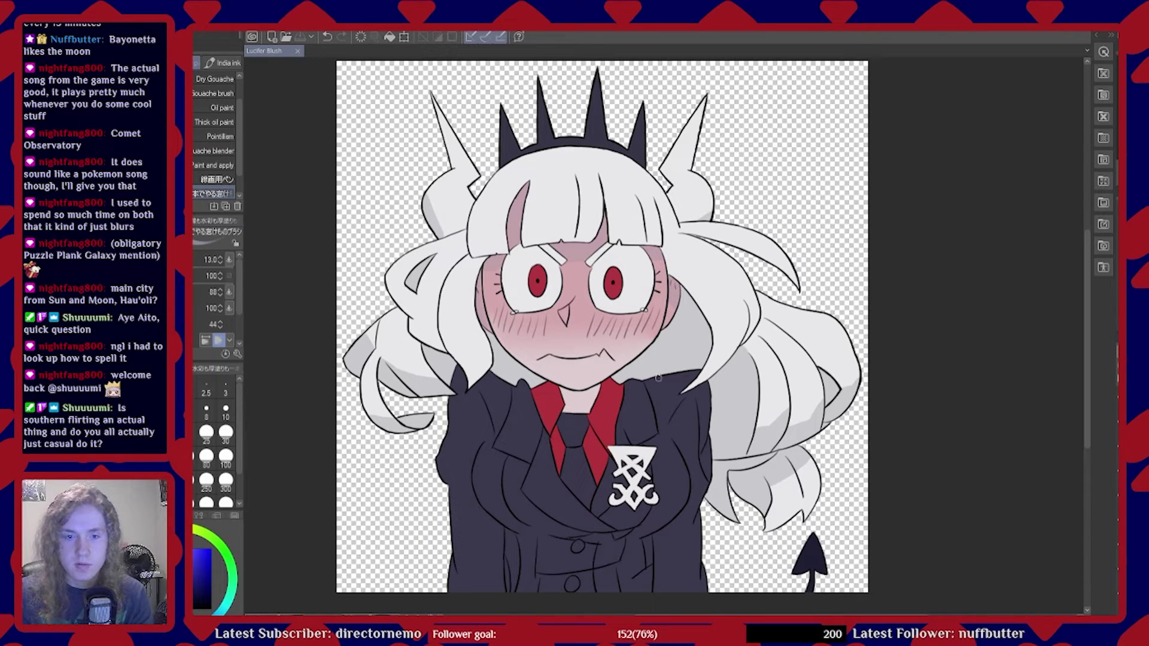
# Paint a dark translucent shadow border curving from the left jacket shoulder across the lapel and up over the left red collar flap
pyautogui.press('i')
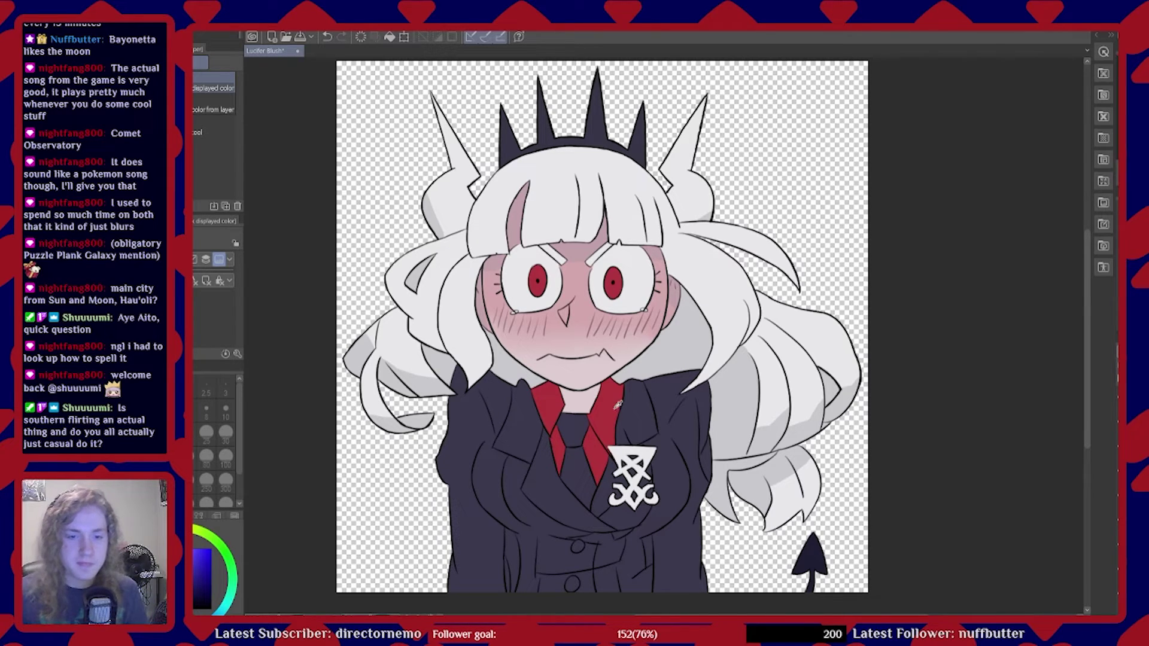
pyautogui.press('b')
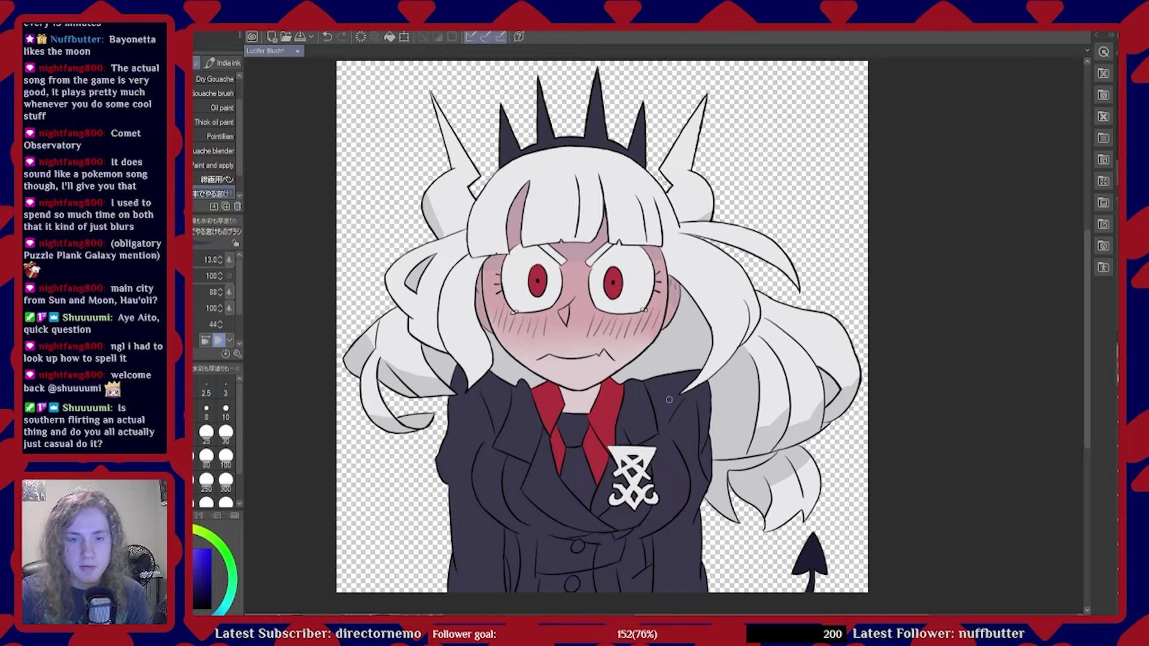
pyautogui.scroll(5, 624, 408)
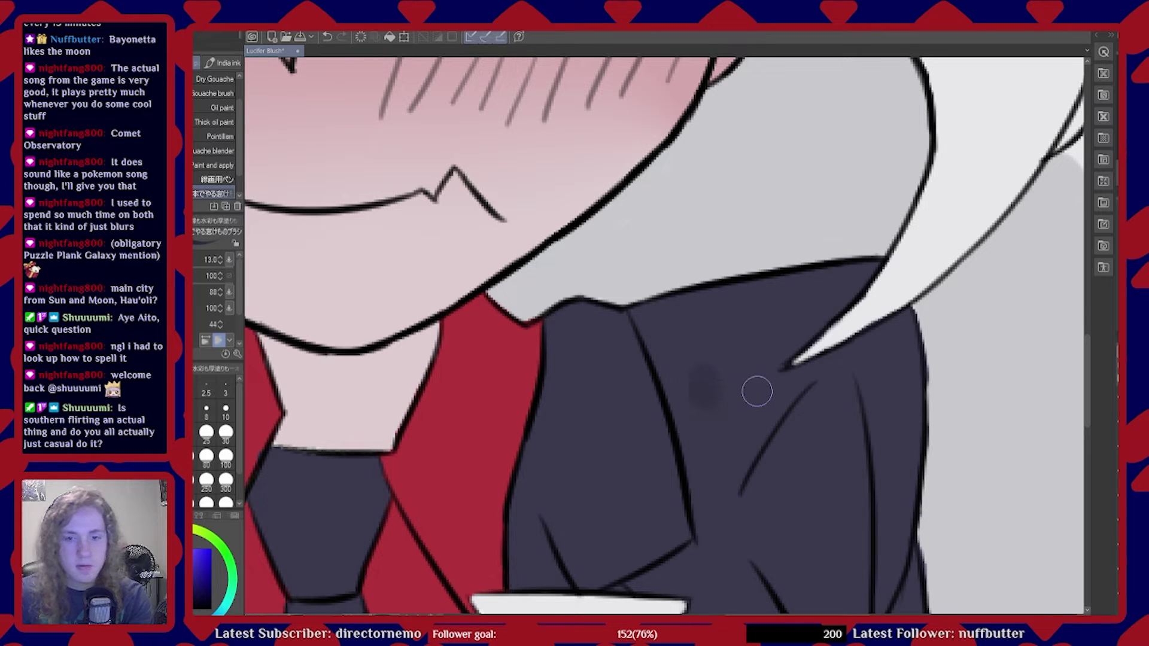
pyautogui.scroll(-5, 677, 376)
pyautogui.scroll(1, 656, 412)
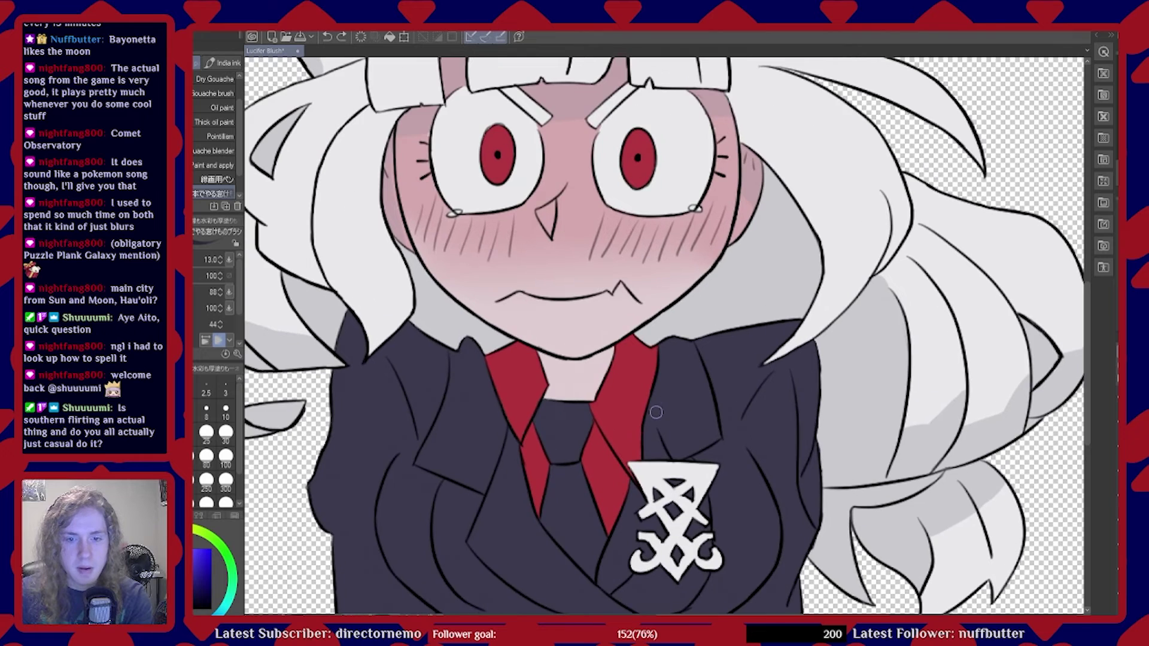
pyautogui.scroll(1, 447, 321)
pyautogui.scroll(1, 507, 310)
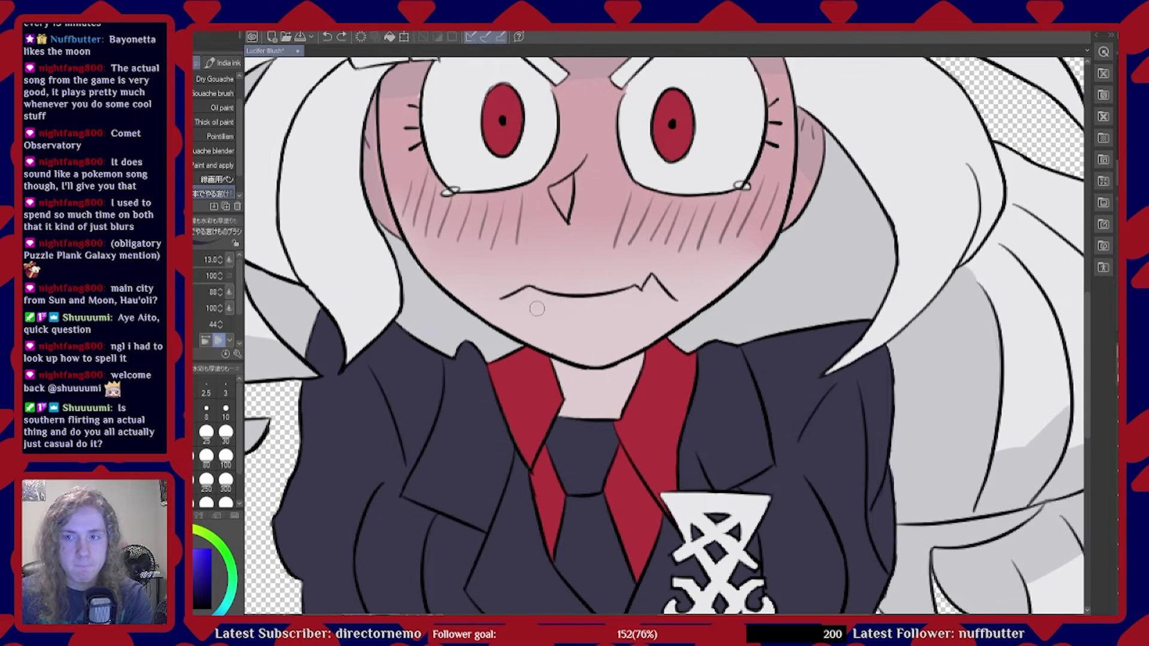
pyautogui.hotkey('ctrl', 's')
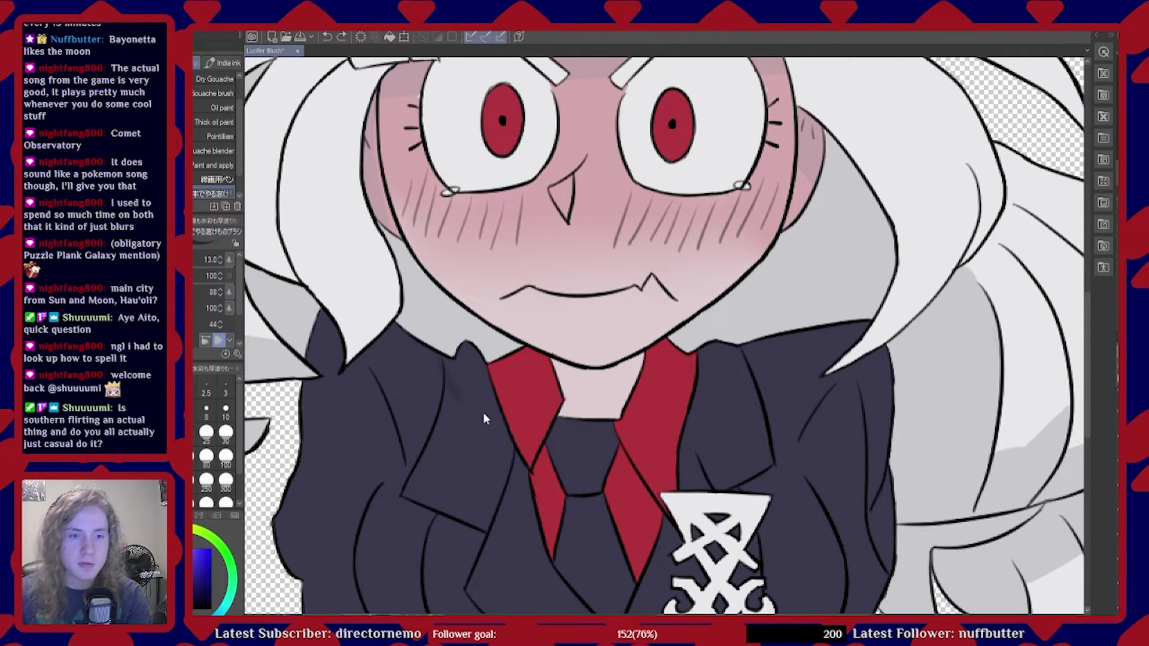
pyautogui.scroll(5, 486, 396)
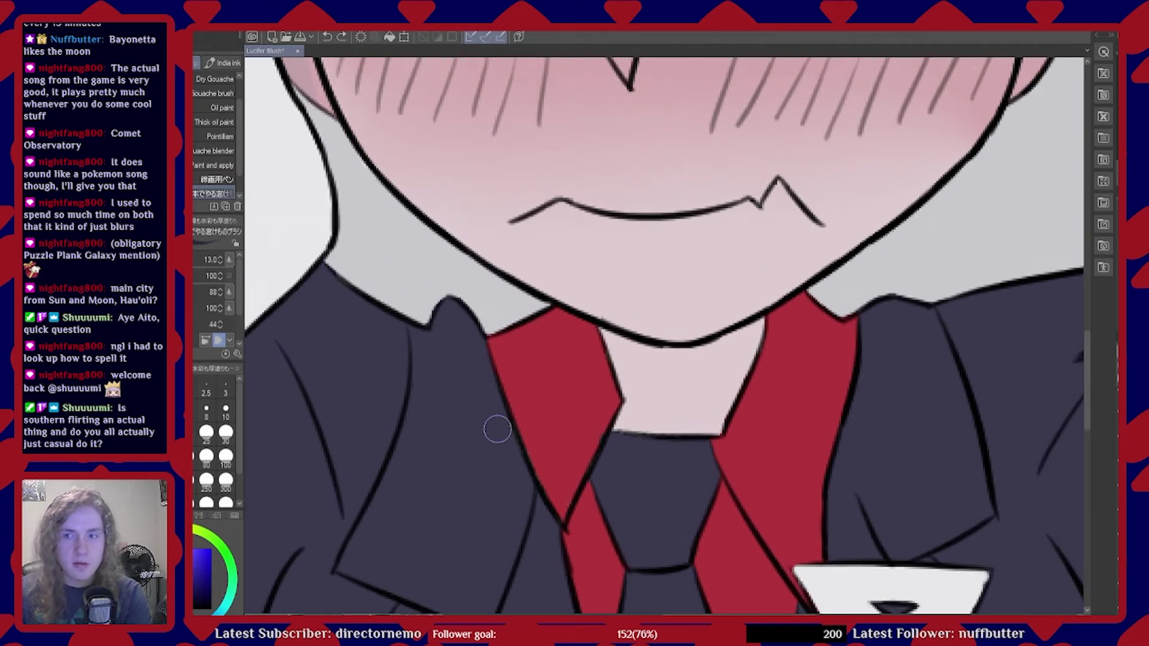
pyautogui.scroll(1, 481, 426)
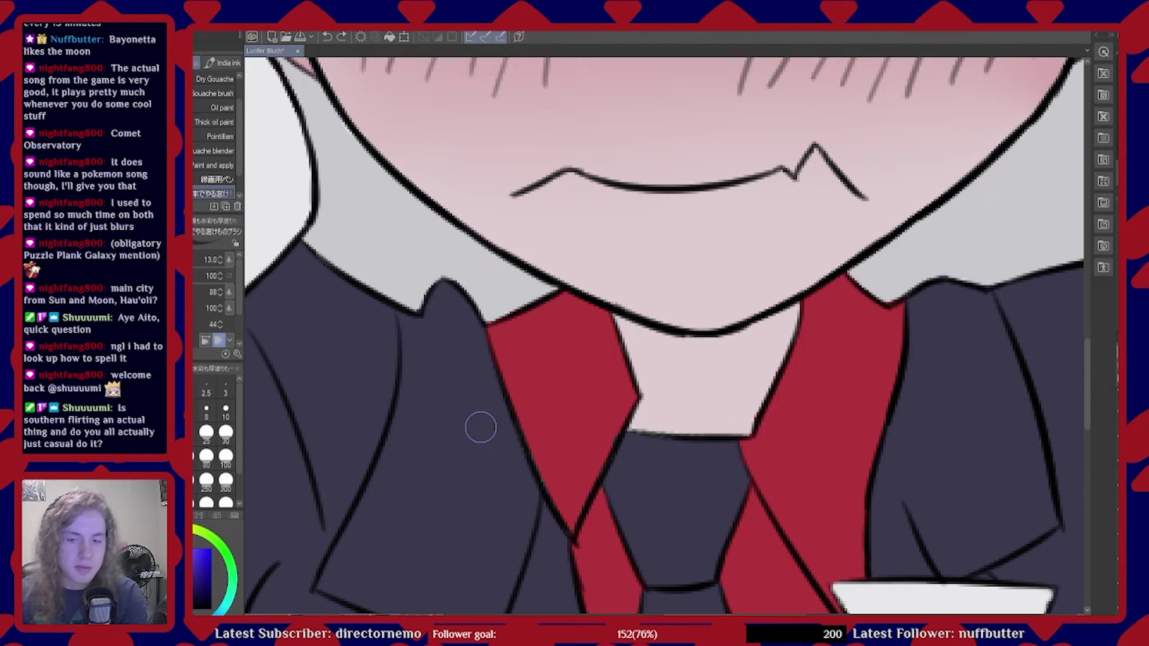
pyautogui.moveTo(367, 302)
pyautogui.mouseDown()
pyautogui.moveTo(401, 346)
pyautogui.moveTo(363, 297)
pyautogui.moveTo(442, 395)
pyautogui.moveTo(418, 373)
pyautogui.moveTo(505, 452)
pyautogui.moveTo(479, 441)
pyautogui.moveTo(541, 472)
pyautogui.moveTo(550, 458)
pyautogui.moveTo(556, 477)
pyautogui.moveTo(640, 430)
pyautogui.moveTo(603, 451)
pyautogui.mouseUp()
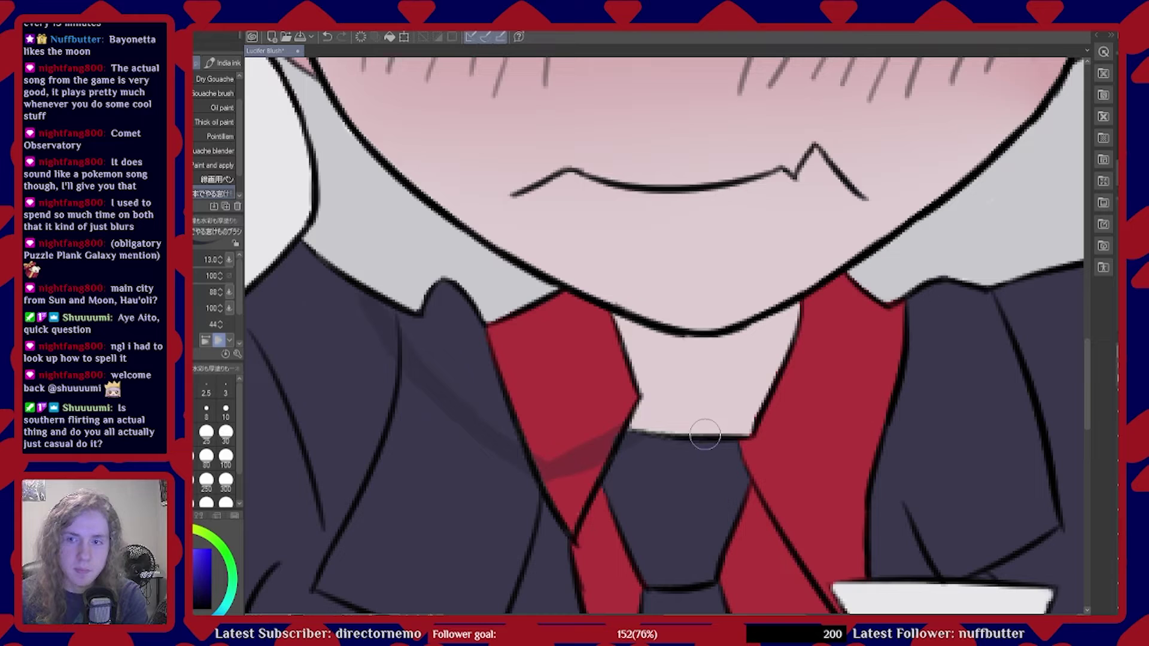
# Try a V-shaped shadow border across the navy tie knot, and undo it together with the left collar flap's border stroke
pyautogui.moveTo(682, 465)
pyautogui.mouseDown()
pyautogui.moveTo(651, 435)
pyautogui.moveTo(688, 487)
pyautogui.mouseUp()
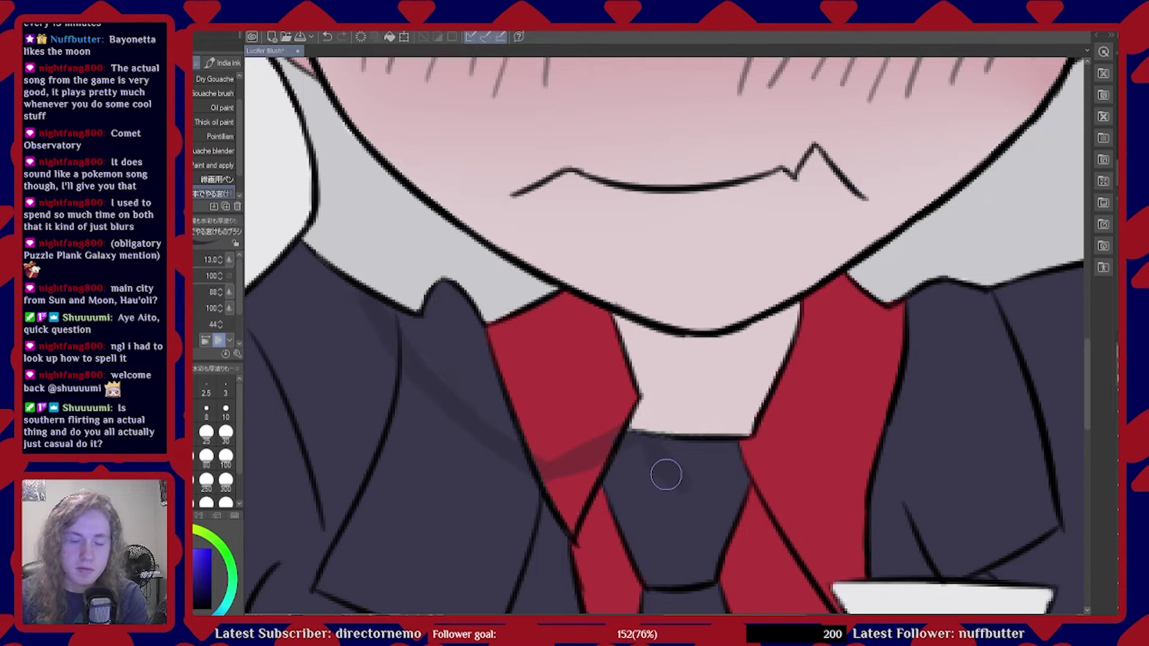
pyautogui.moveTo(647, 436); pyautogui.dragTo(688, 492)
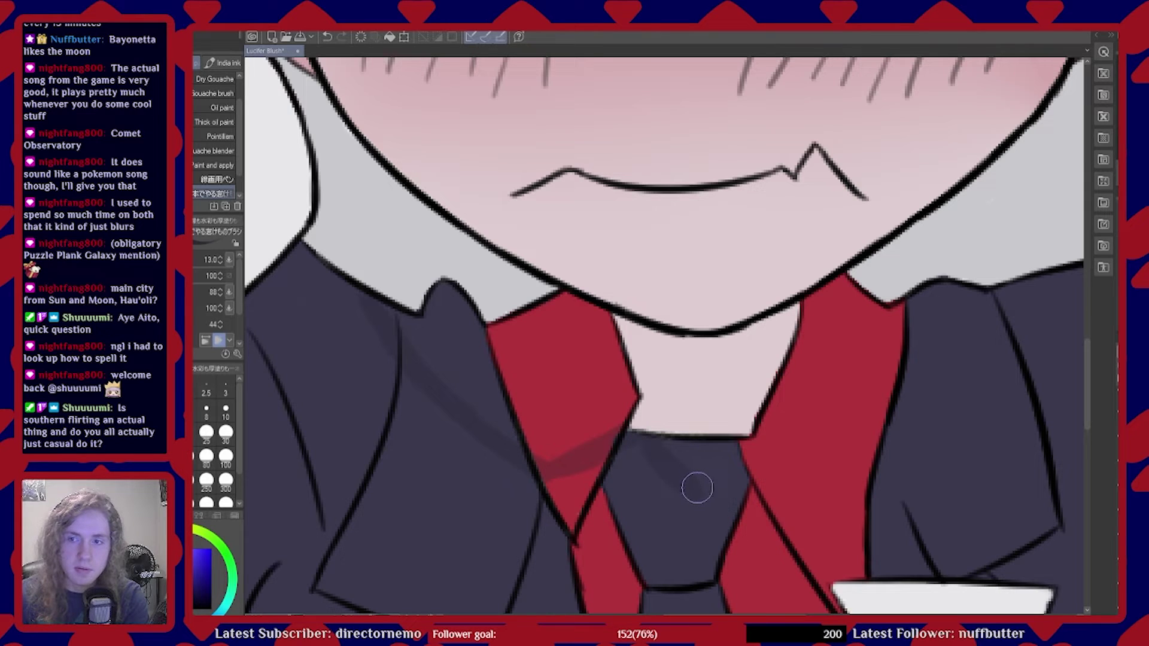
pyautogui.moveTo(672, 464)
pyautogui.mouseDown()
pyautogui.moveTo(667, 454)
pyautogui.moveTo(711, 495)
pyautogui.moveTo(726, 461)
pyautogui.moveTo(714, 500)
pyautogui.mouseUp()
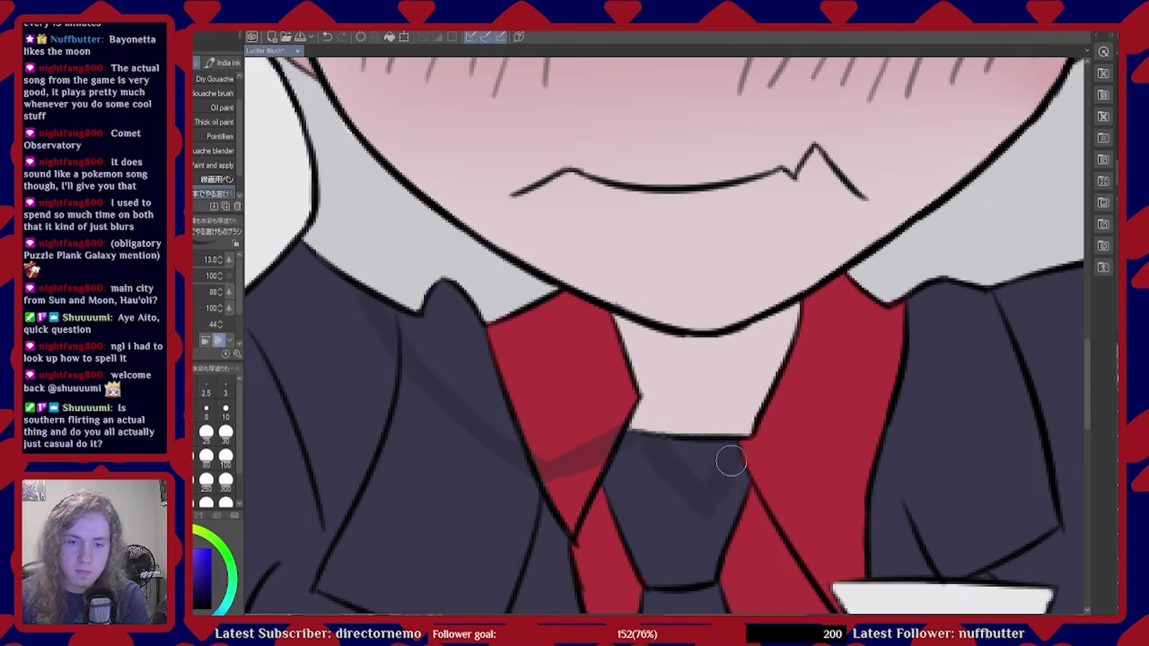
pyautogui.hotkey('ctrl', 'z')
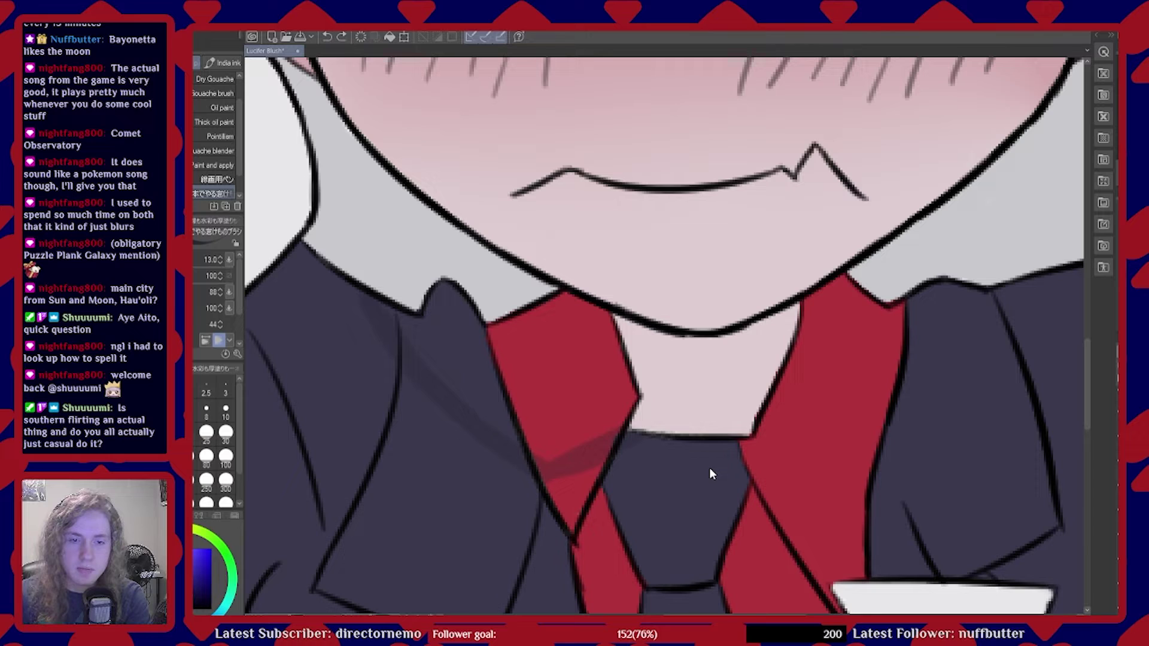
pyautogui.hotkey('ctrl', 'z')
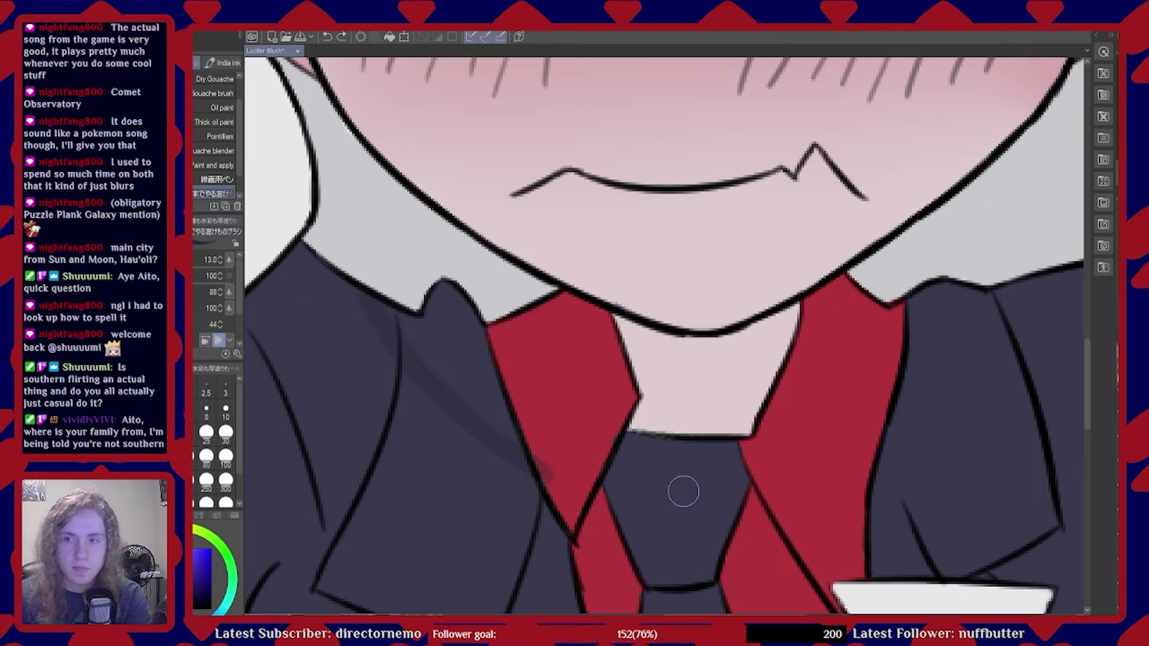
# Draw the shadow border across the left collar flap, and continue it as a V across the right flap and up over the right lapel
pyautogui.moveTo(544, 476); pyautogui.dragTo(622, 425)
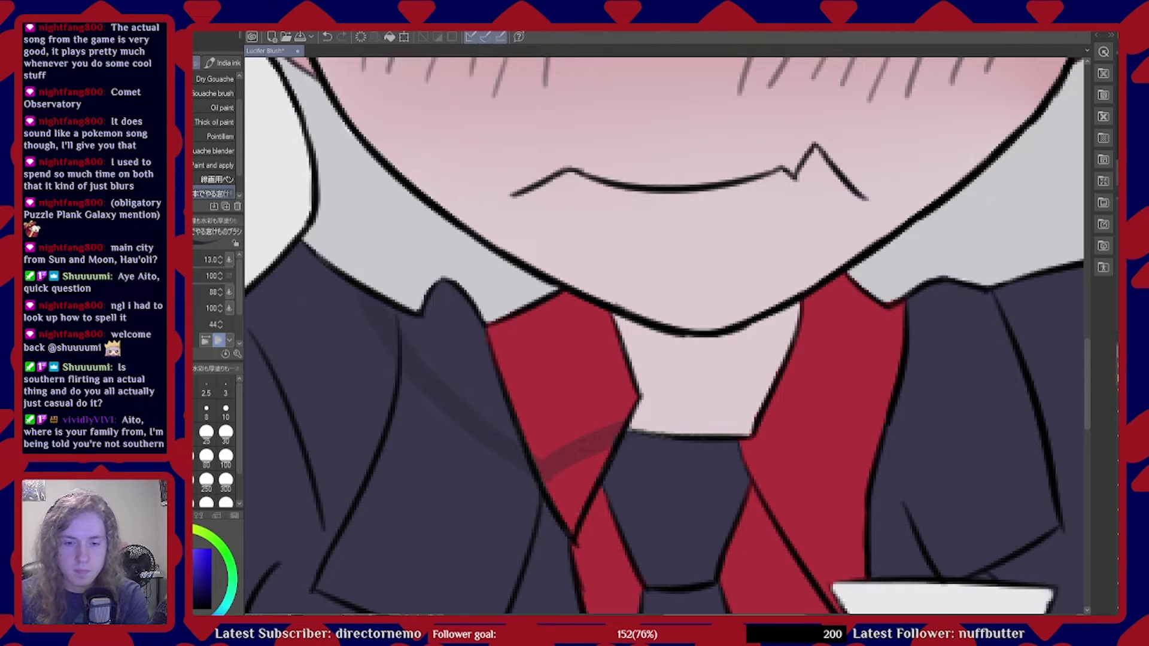
pyautogui.hscroll(4, 665, 336)
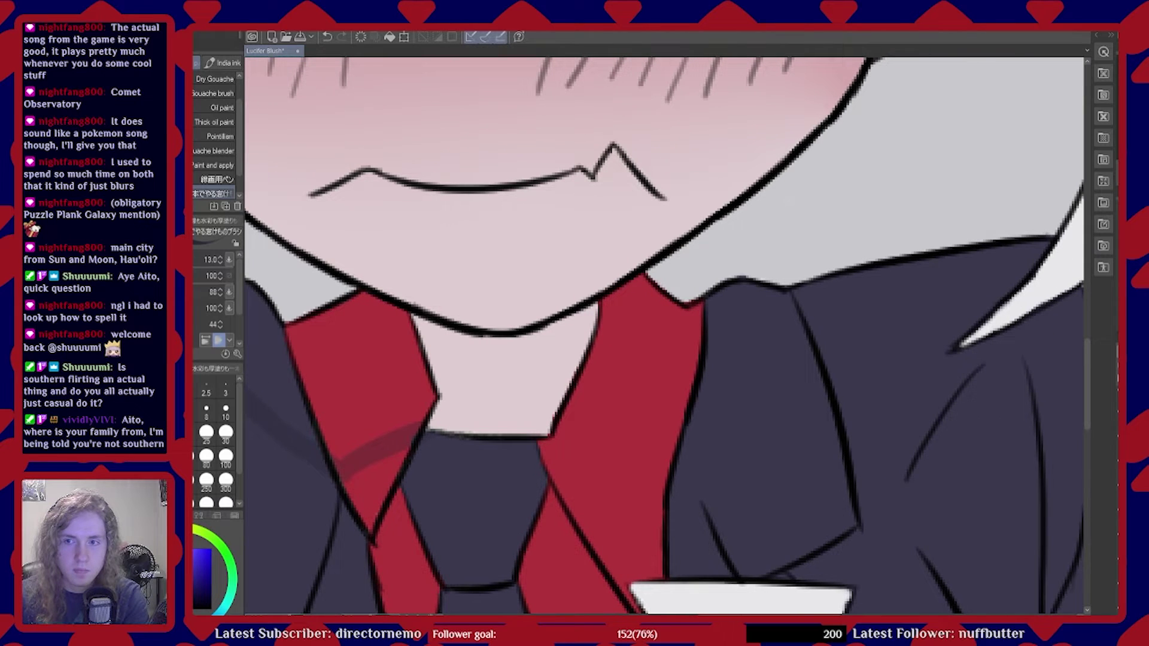
pyautogui.hscroll(1, 535, 427)
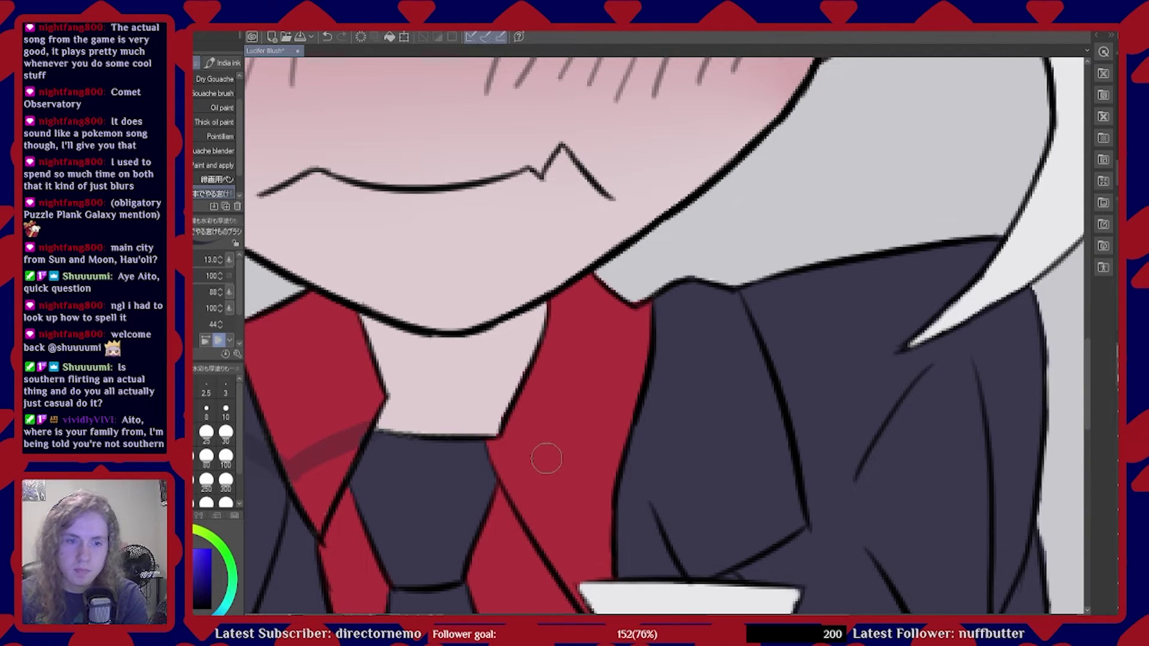
pyautogui.moveTo(504, 433); pyautogui.dragTo(557, 479)
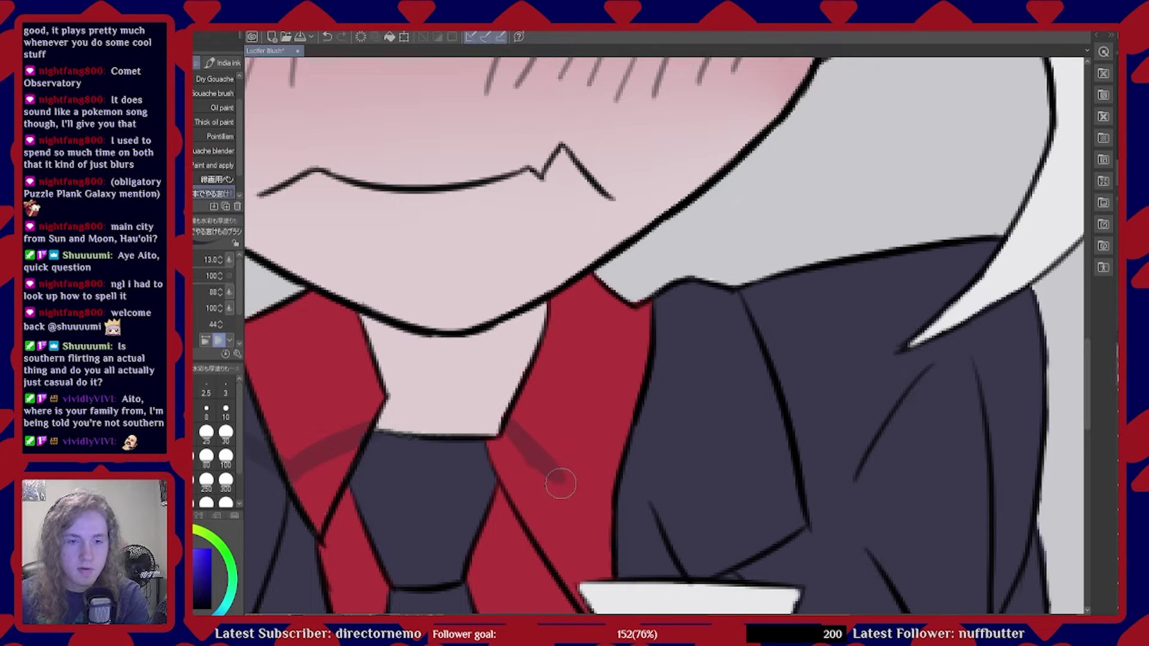
pyautogui.moveTo(560, 484); pyautogui.dragTo(632, 418)
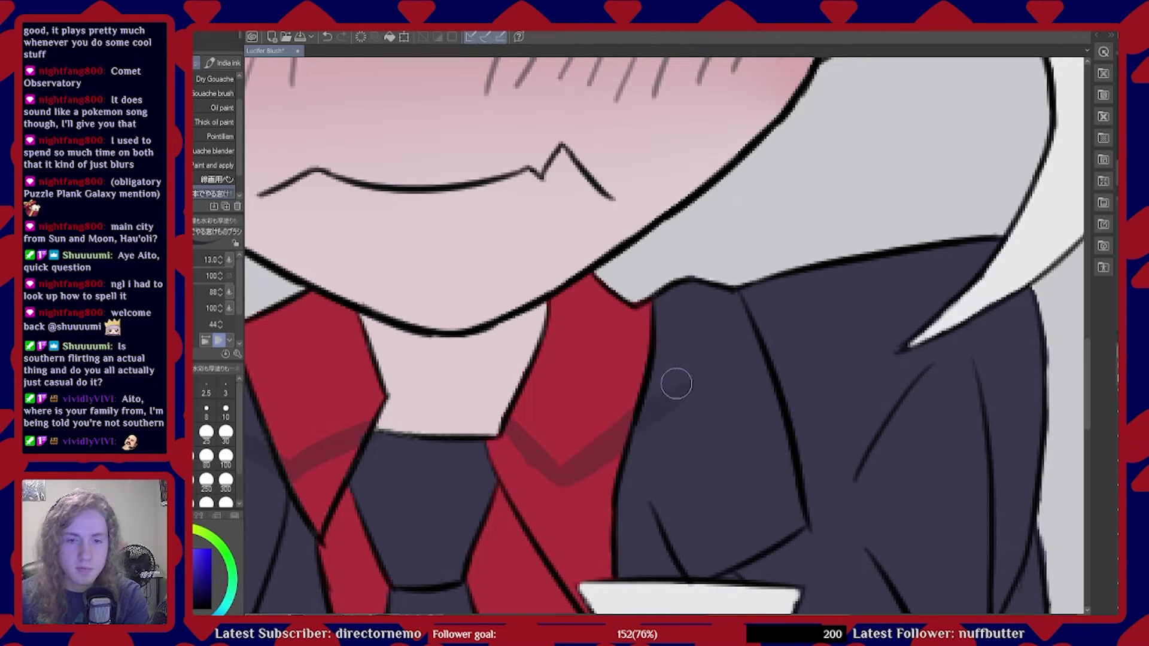
pyautogui.moveTo(675, 393); pyautogui.dragTo(781, 294)
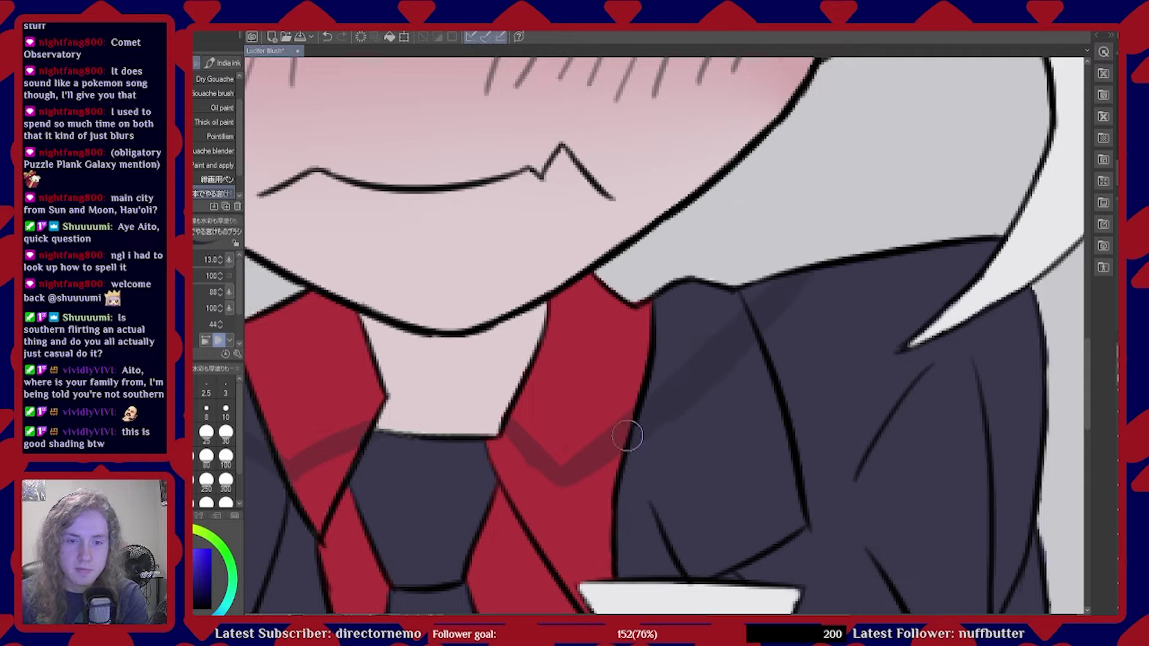
# Fill both red collar flaps and both navy lapels with dark shadow above the borders, up to the chin and hair
pyautogui.moveTo(527, 417)
pyautogui.mouseDown()
pyautogui.moveTo(552, 438)
pyautogui.moveTo(530, 430)
pyautogui.moveTo(536, 447)
pyautogui.moveTo(522, 408)
pyautogui.moveTo(555, 455)
pyautogui.moveTo(574, 447)
pyautogui.moveTo(624, 387)
pyautogui.moveTo(645, 381)
pyautogui.moveTo(635, 397)
pyautogui.moveTo(748, 300)
pyautogui.moveTo(650, 383)
pyautogui.moveTo(711, 274)
pyautogui.moveTo(633, 378)
pyautogui.moveTo(639, 341)
pyautogui.moveTo(581, 382)
pyautogui.moveTo(648, 295)
pyautogui.moveTo(634, 363)
pyautogui.moveTo(619, 301)
pyautogui.moveTo(593, 285)
pyautogui.moveTo(597, 301)
pyautogui.moveTo(562, 322)
pyautogui.moveTo(572, 291)
pyautogui.moveTo(582, 306)
pyautogui.moveTo(555, 322)
pyautogui.moveTo(558, 354)
pyautogui.moveTo(545, 385)
pyautogui.moveTo(556, 345)
pyautogui.moveTo(532, 386)
pyautogui.moveTo(530, 418)
pyautogui.moveTo(553, 418)
pyautogui.moveTo(564, 385)
pyautogui.mouseUp()
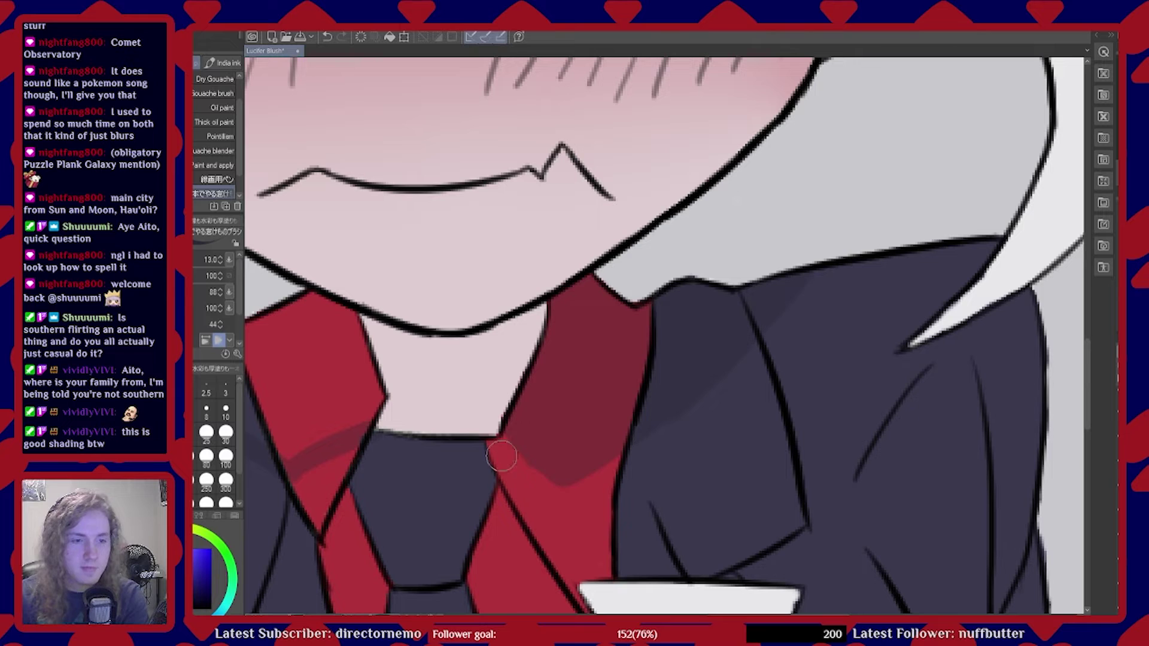
pyautogui.scroll(-3, 757, 415)
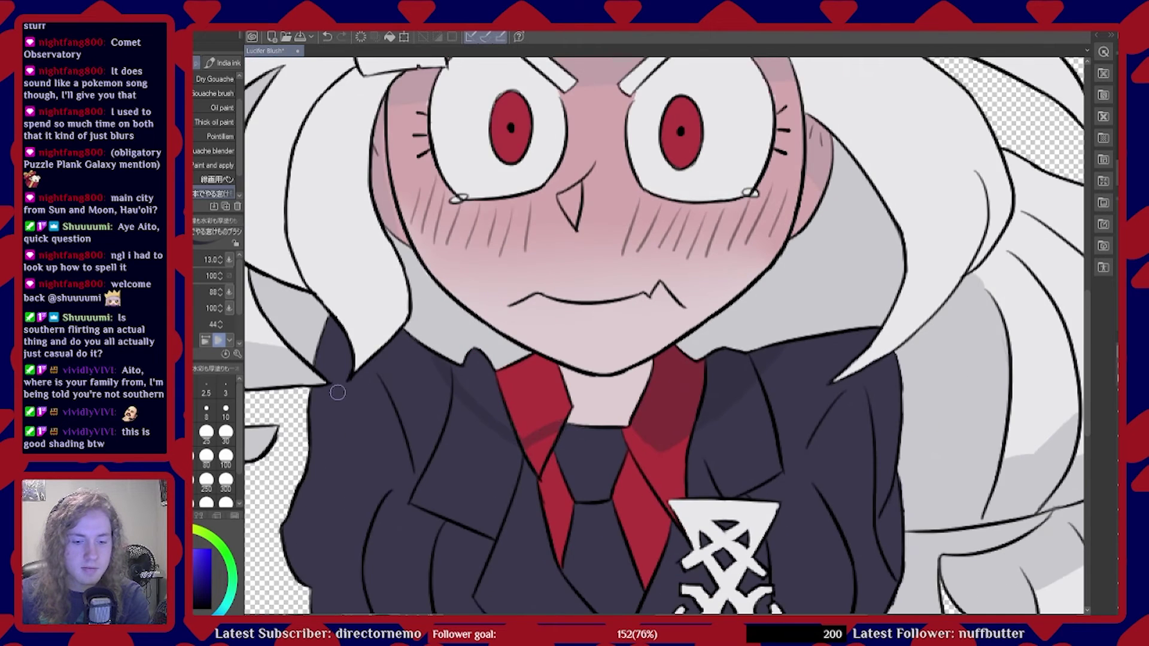
pyautogui.scroll(8, 338, 392)
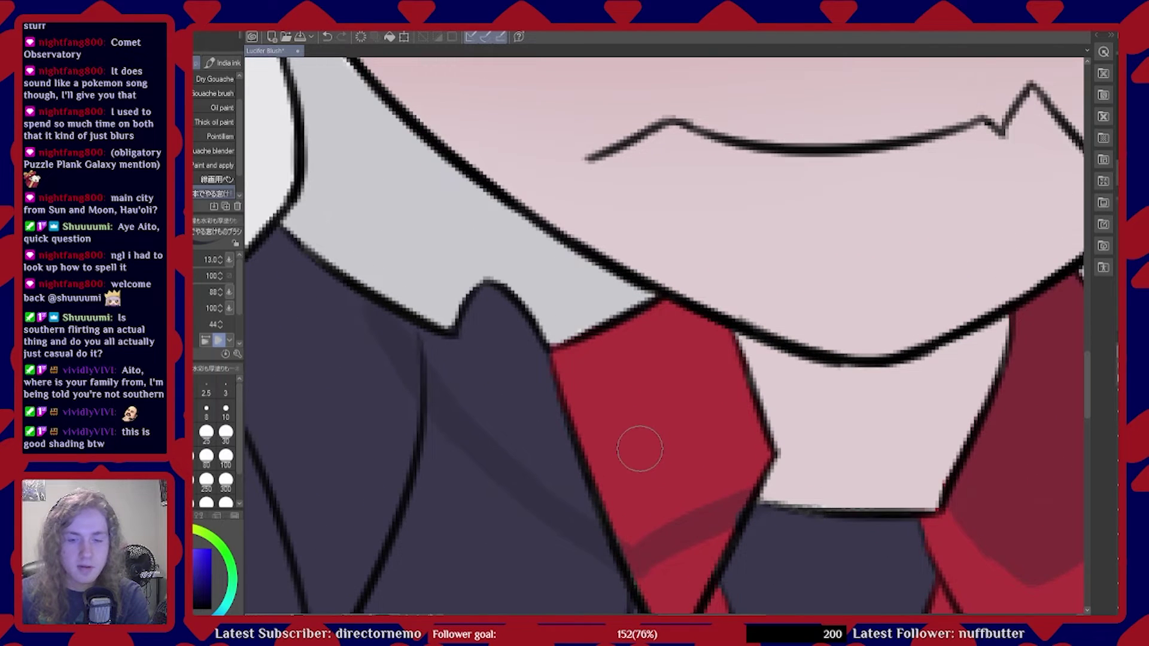
pyautogui.scroll(1, 640, 449)
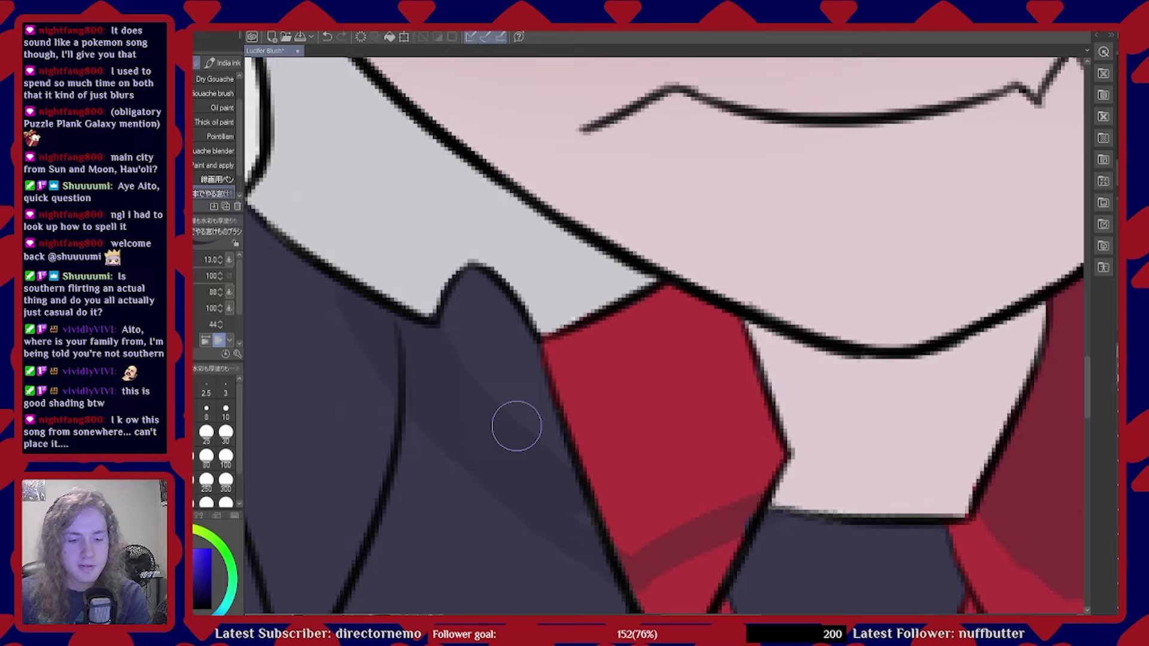
pyautogui.moveTo(595, 518)
pyautogui.mouseDown()
pyautogui.moveTo(647, 538)
pyautogui.moveTo(734, 489)
pyautogui.moveTo(713, 494)
pyautogui.moveTo(771, 453)
pyautogui.moveTo(733, 476)
pyautogui.moveTo(753, 472)
pyautogui.moveTo(782, 431)
pyautogui.moveTo(712, 476)
pyautogui.moveTo(779, 402)
pyautogui.moveTo(687, 471)
pyautogui.moveTo(731, 403)
pyautogui.moveTo(703, 419)
pyautogui.moveTo(700, 375)
pyautogui.moveTo(654, 383)
pyautogui.moveTo(657, 362)
pyautogui.moveTo(630, 377)
pyautogui.moveTo(700, 352)
pyautogui.moveTo(686, 370)
pyautogui.moveTo(664, 333)
pyautogui.moveTo(582, 380)
pyautogui.moveTo(672, 291)
pyautogui.moveTo(580, 353)
pyautogui.moveTo(497, 346)
pyautogui.moveTo(473, 364)
pyautogui.moveTo(444, 278)
pyautogui.moveTo(488, 369)
pyautogui.moveTo(531, 364)
pyautogui.moveTo(596, 454)
pyautogui.moveTo(608, 433)
pyautogui.moveTo(640, 433)
pyautogui.moveTo(662, 459)
pyautogui.moveTo(580, 464)
pyautogui.moveTo(666, 456)
pyautogui.moveTo(656, 478)
pyautogui.moveTo(619, 507)
pyautogui.mouseUp()
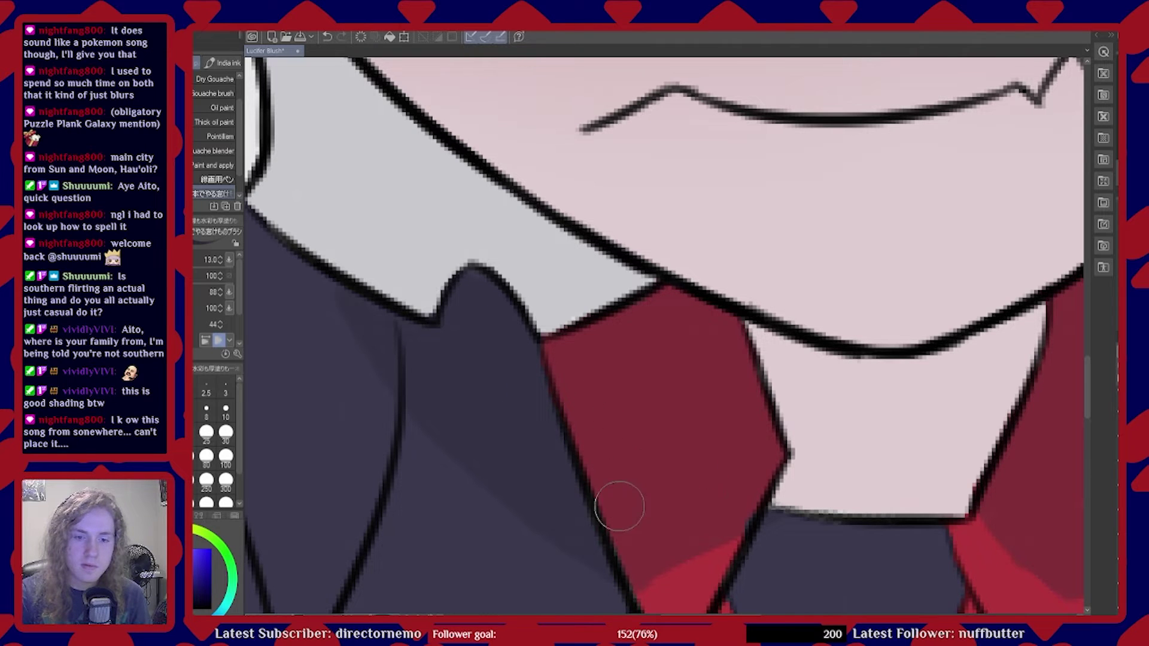
# Examine the collar and lapel shading up close and across the whole figure, comparing both sides below the chin
pyautogui.scroll(-5, 709, 477)
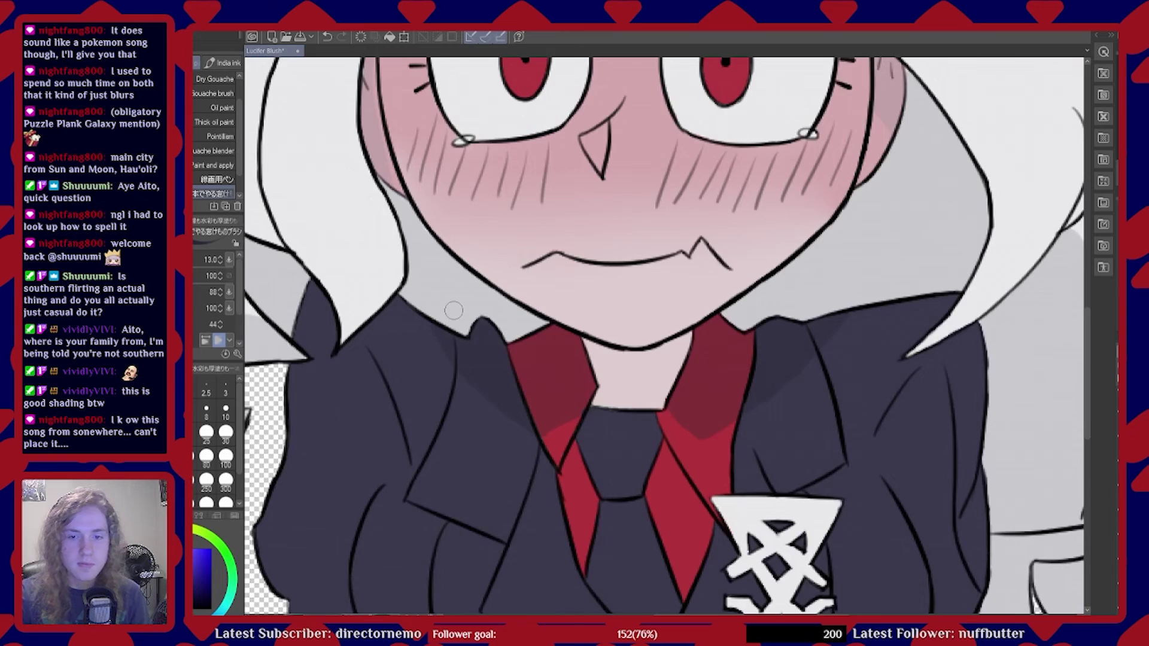
pyautogui.scroll(-1, 603, 468)
pyautogui.scroll(1, 634, 398)
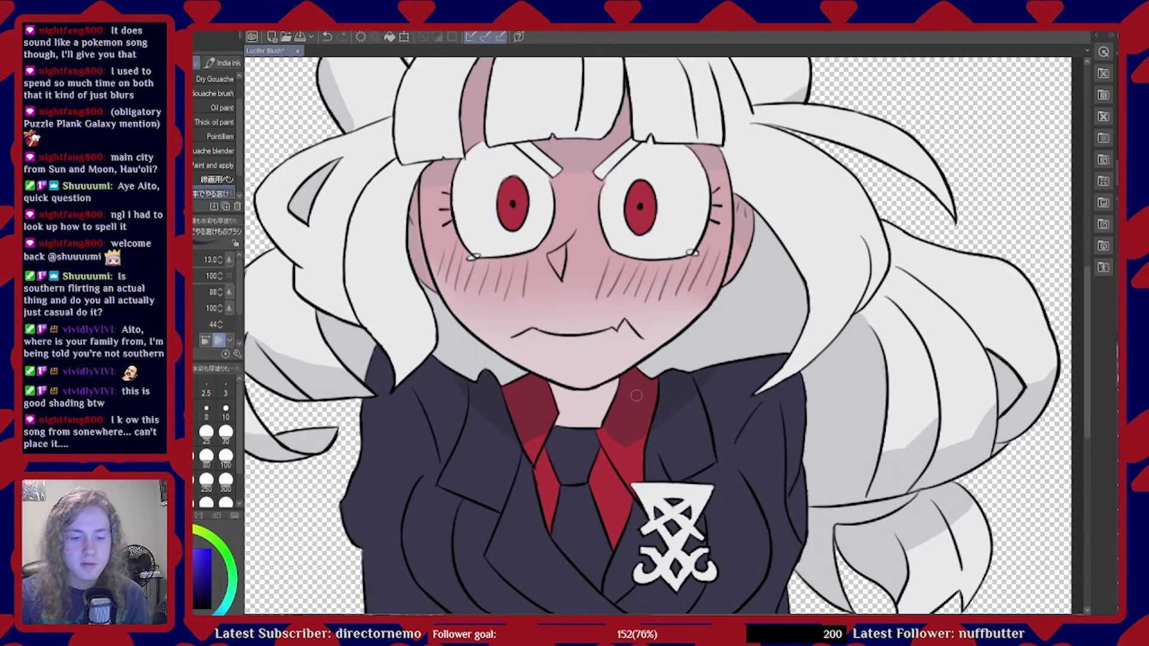
pyautogui.scroll(-1, 616, 407)
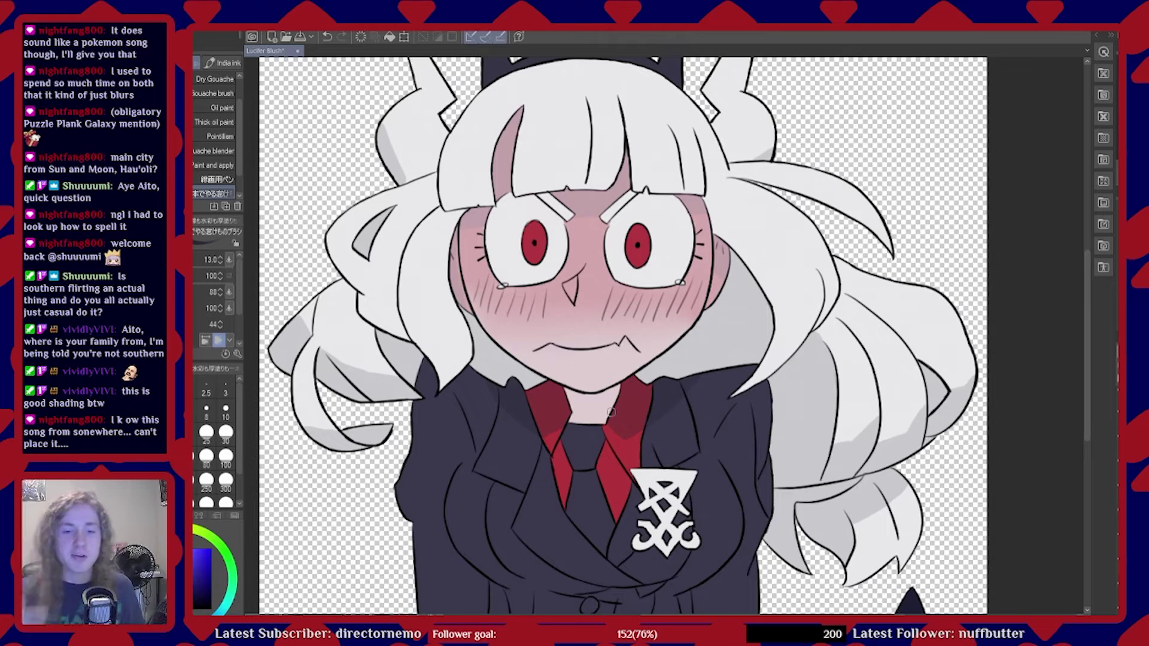
pyautogui.scroll(3, 608, 413)
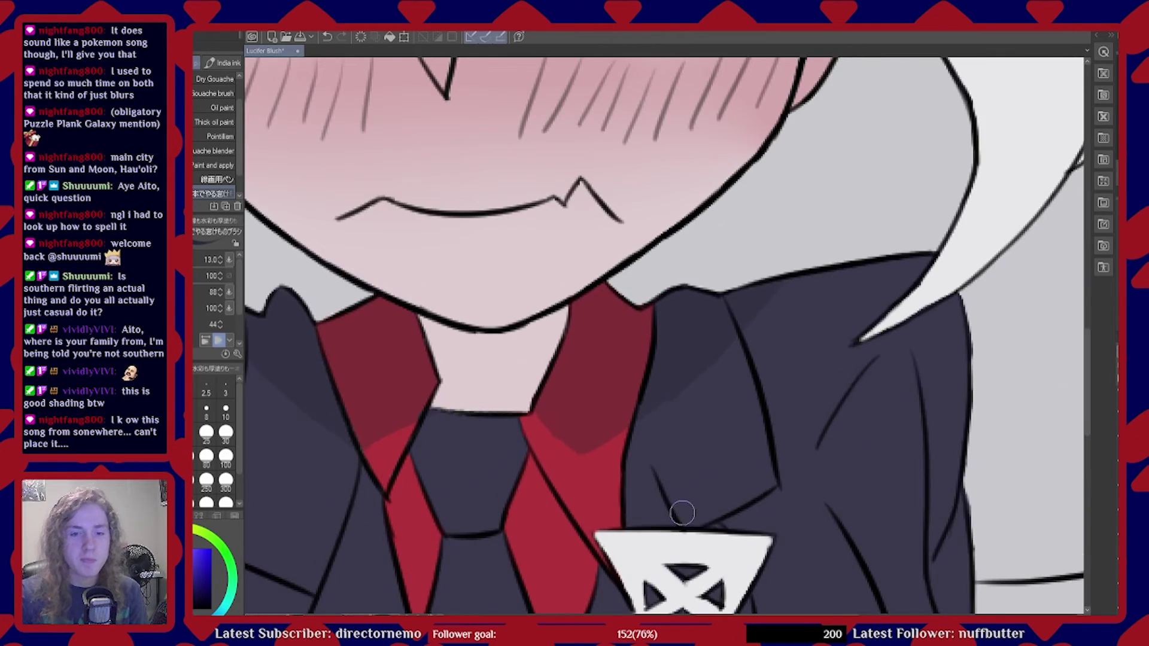
pyautogui.scroll(-2, 715, 511)
pyautogui.scroll(2, 714, 511)
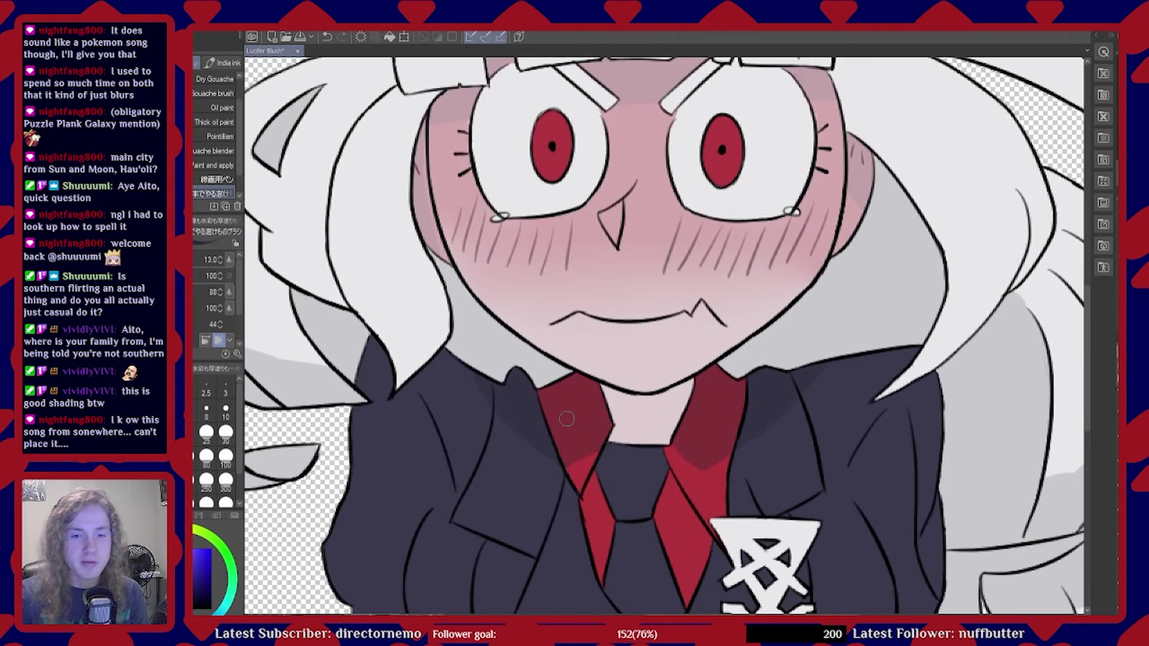
pyautogui.scroll(-4, 571, 416)
pyautogui.scroll(2, 570, 416)
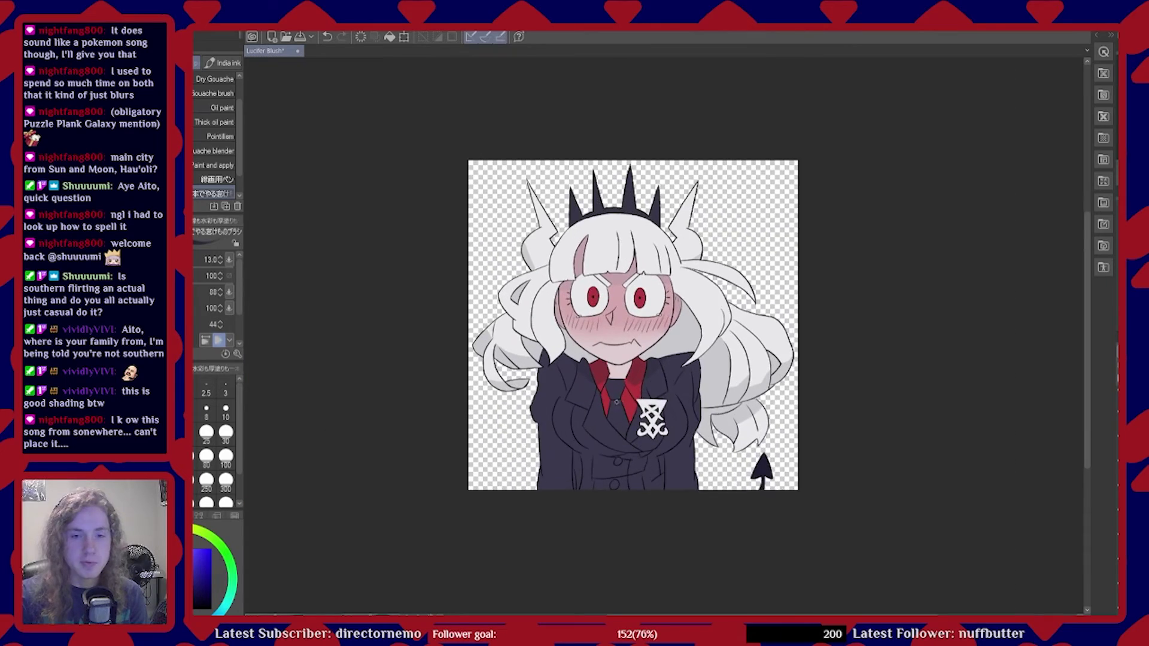
pyautogui.scroll(1, 602, 401)
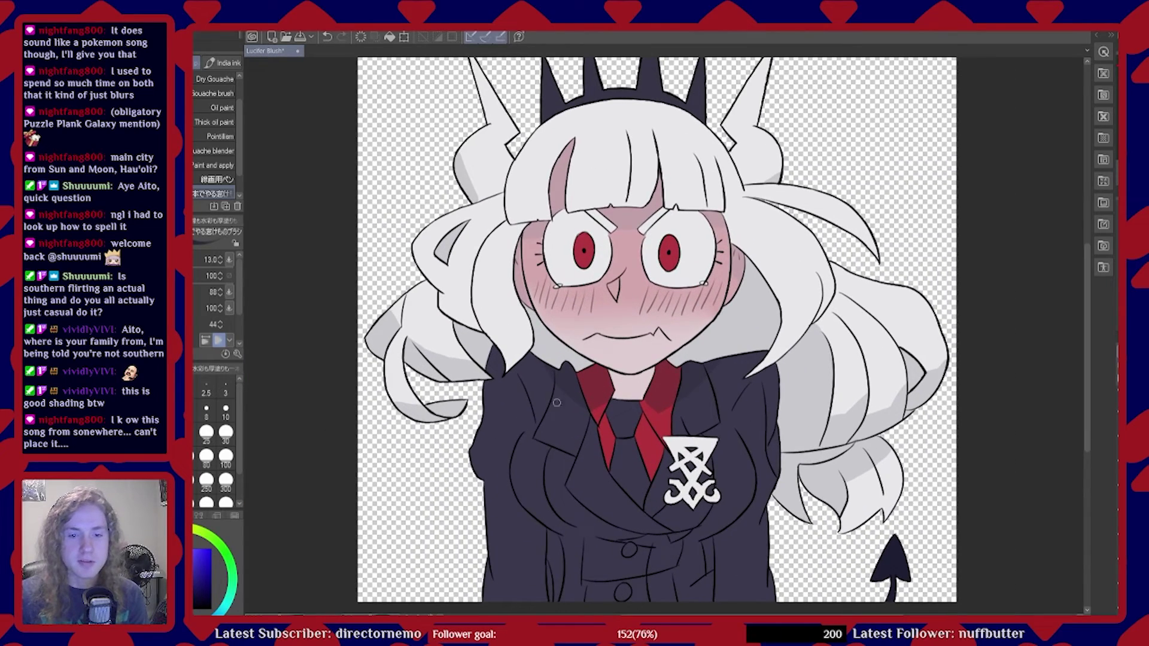
pyautogui.scroll(5, 614, 389)
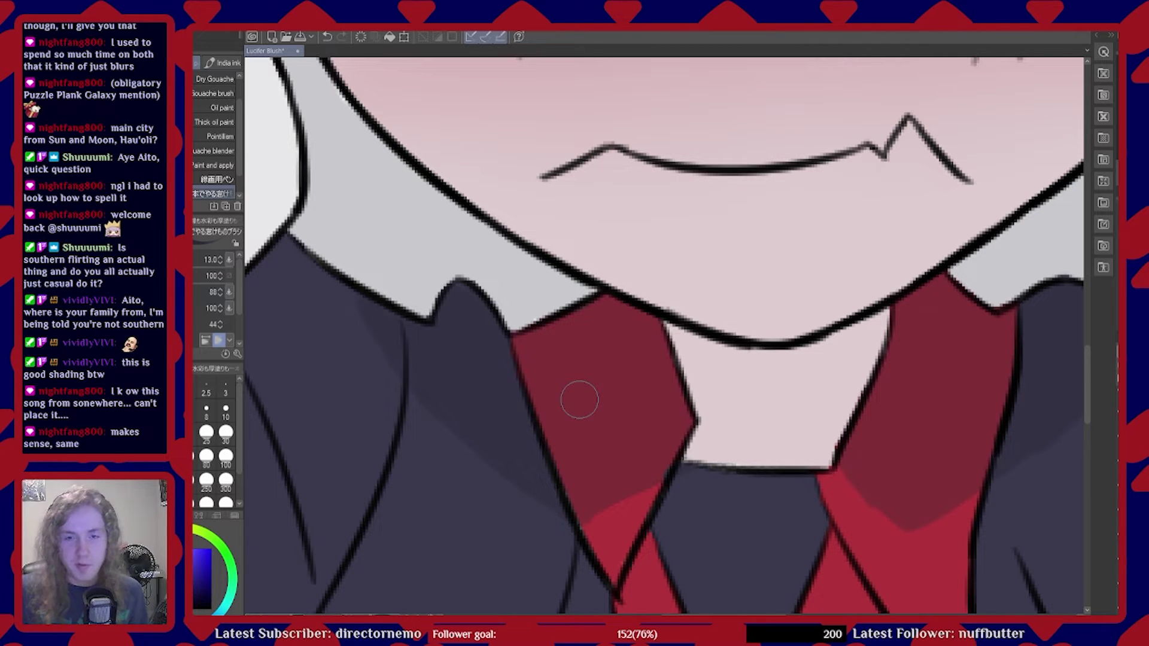
pyautogui.scroll(-4, 611, 336)
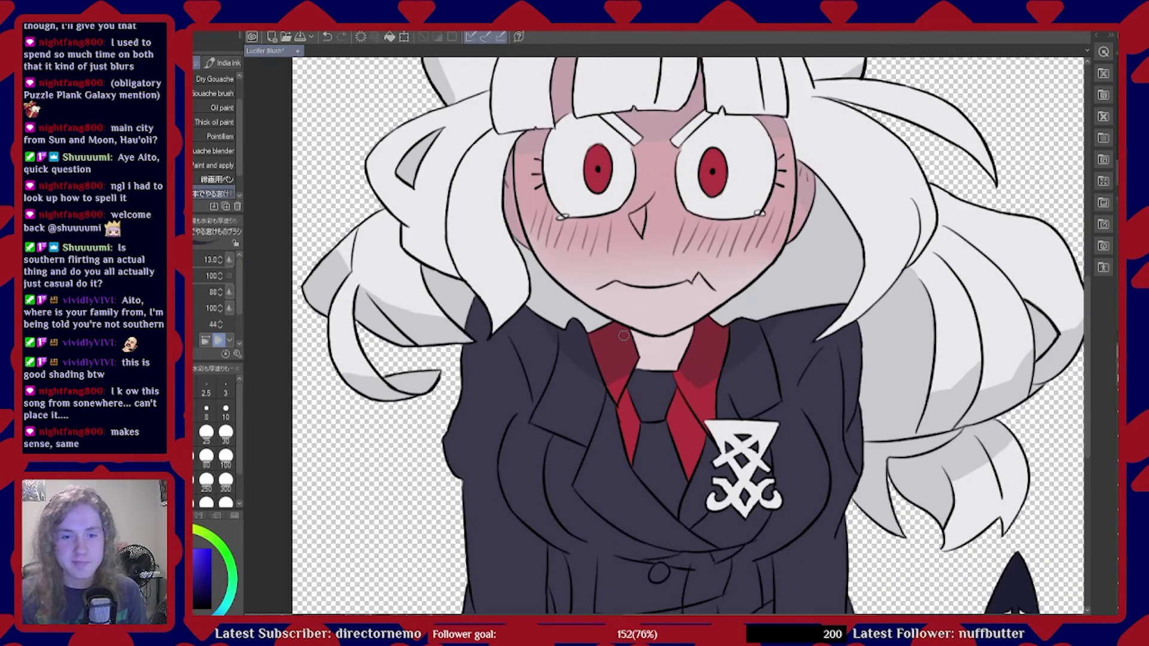
pyautogui.scroll(3, 640, 335)
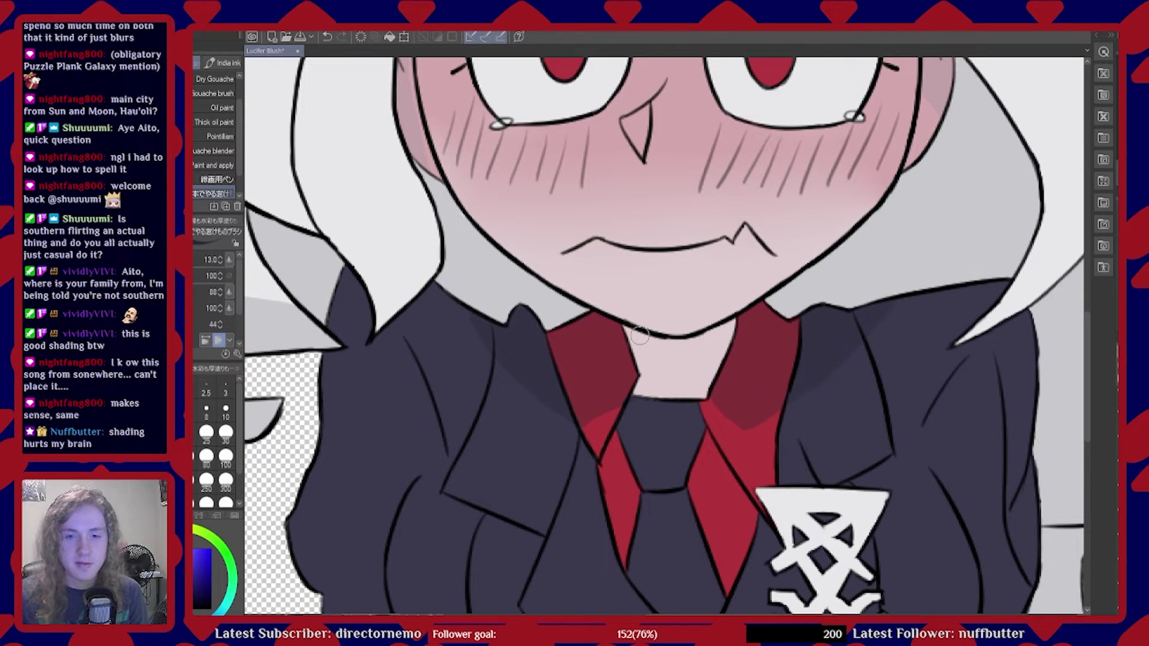
# Check the dark collar and lapel shadows up close and against the whole character, and save the drawing
pyautogui.scroll(5, 791, 423)
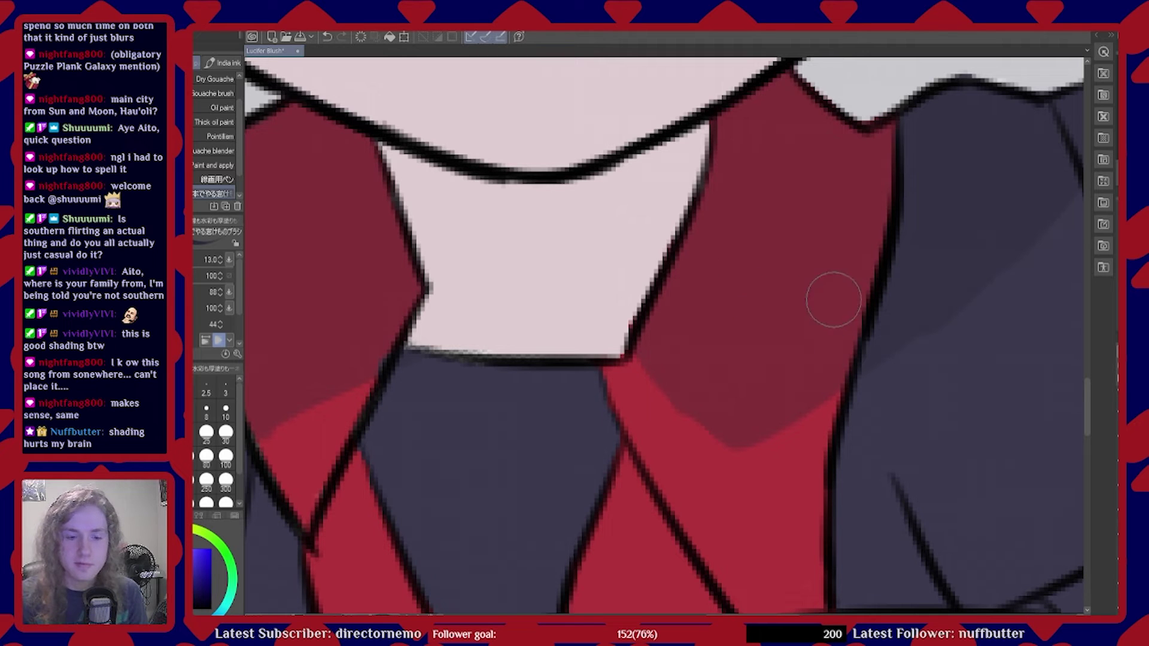
pyautogui.scroll(-5, 700, 342)
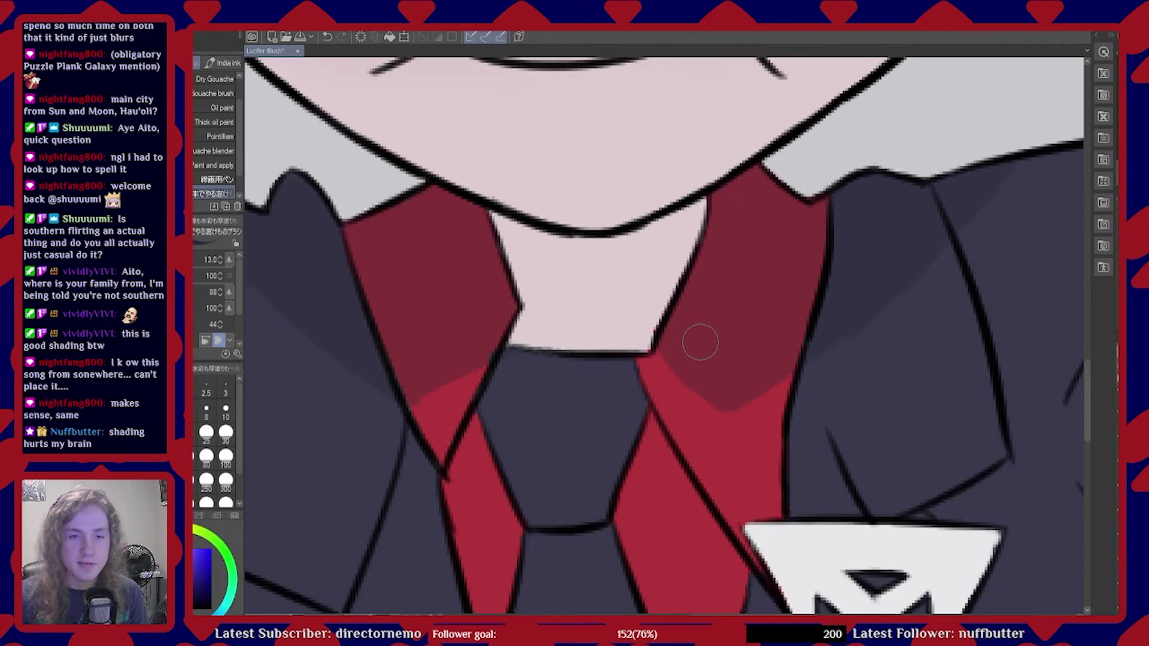
pyautogui.scroll(-2, 700, 342)
pyautogui.scroll(8, 665, 332)
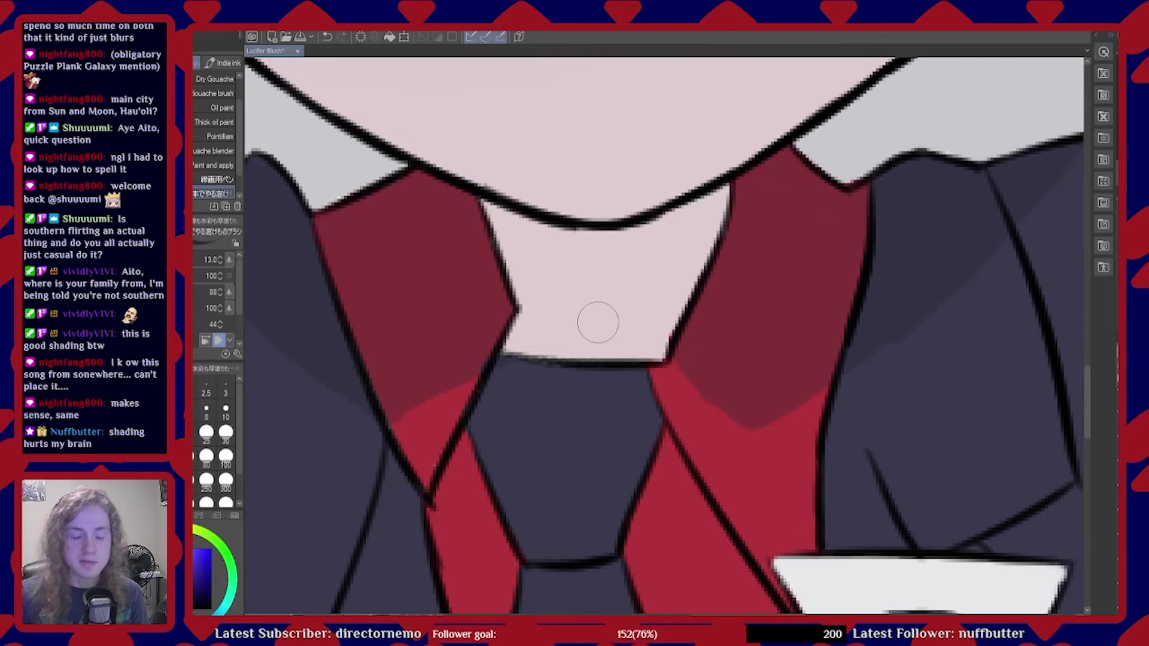
pyautogui.scroll(-10, 598, 323)
pyautogui.scroll(-3, 608, 371)
pyautogui.scroll(6, 584, 295)
pyautogui.scroll(3, 613, 376)
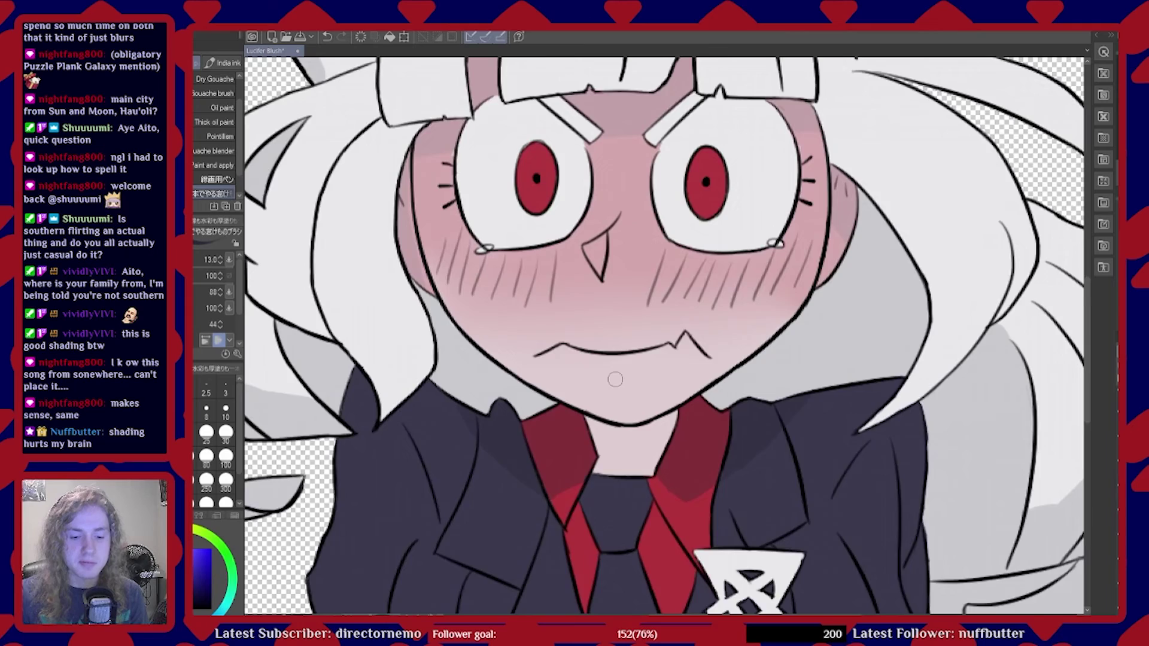
pyautogui.scroll(-8, 616, 389)
pyautogui.scroll(-2, 635, 405)
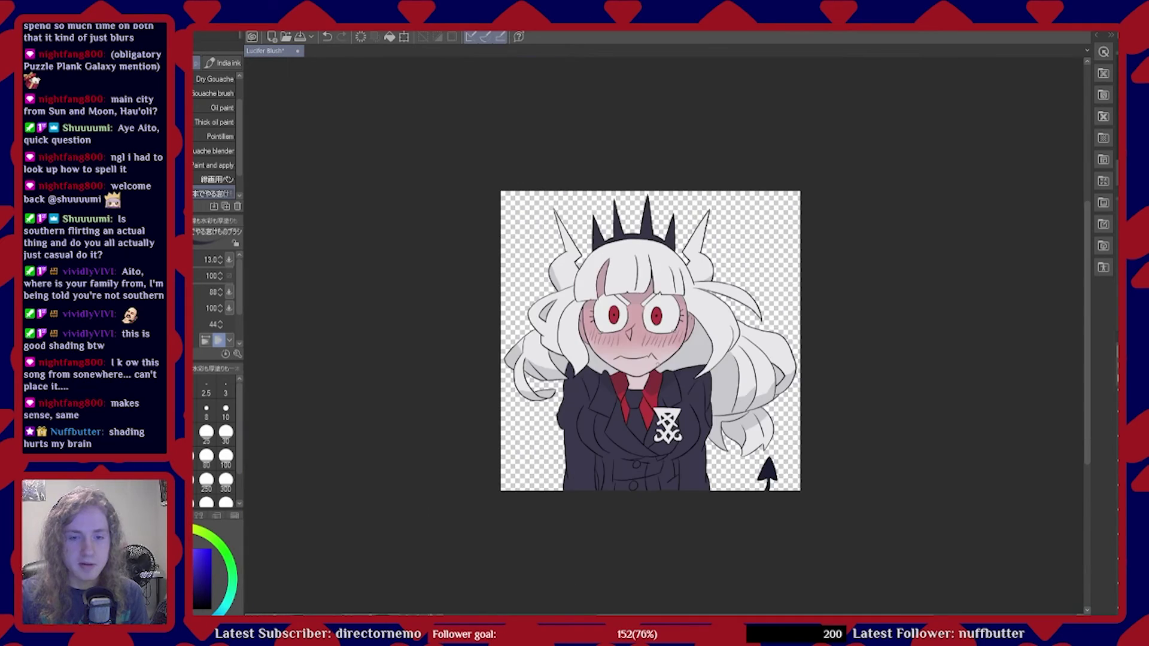
pyautogui.scroll(5, 658, 364)
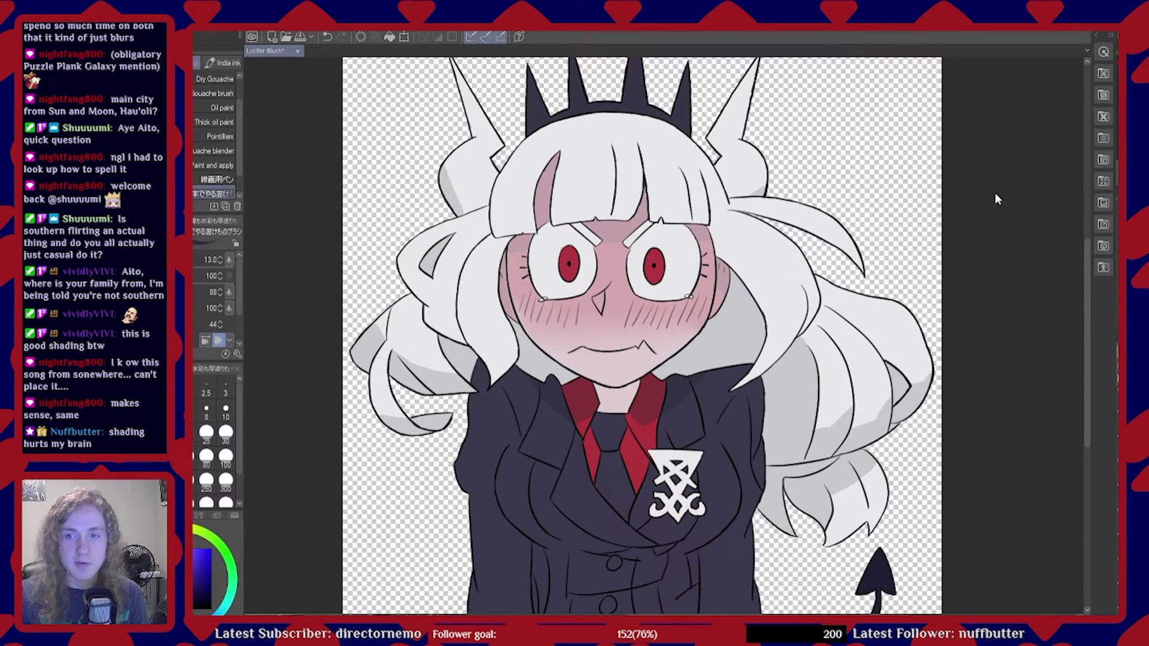
pyautogui.hotkey('ctrl', 's')
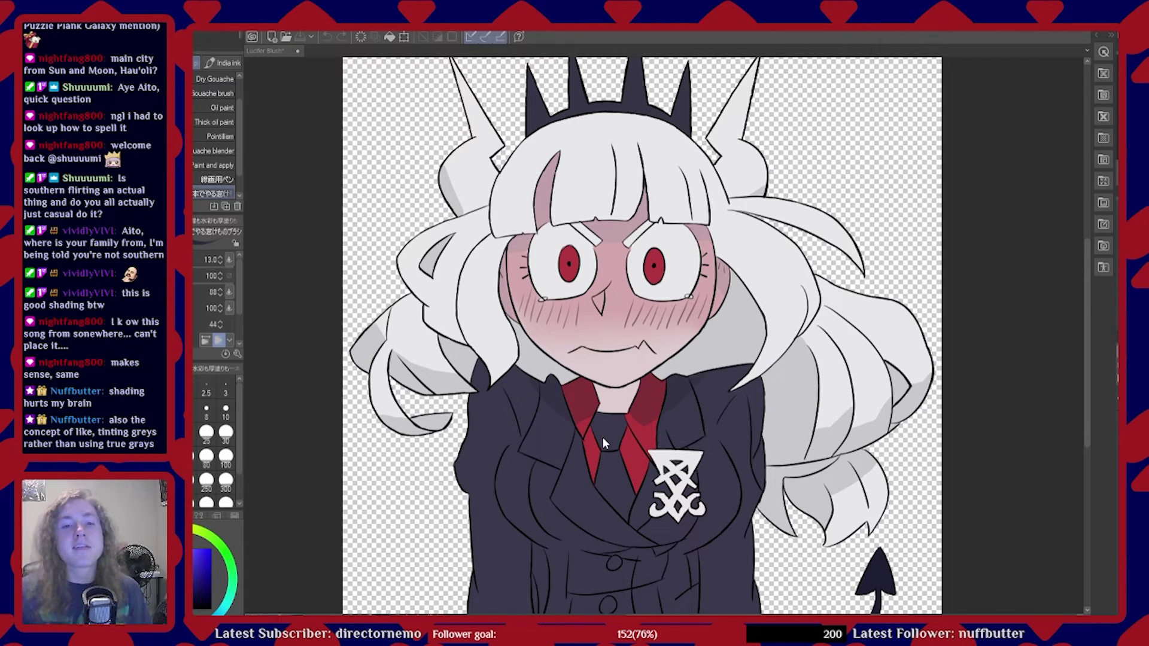
# Compare the shading of the face, hair, collar and jacket at close-up and full-figure scale
pyautogui.scroll(1, 595, 359)
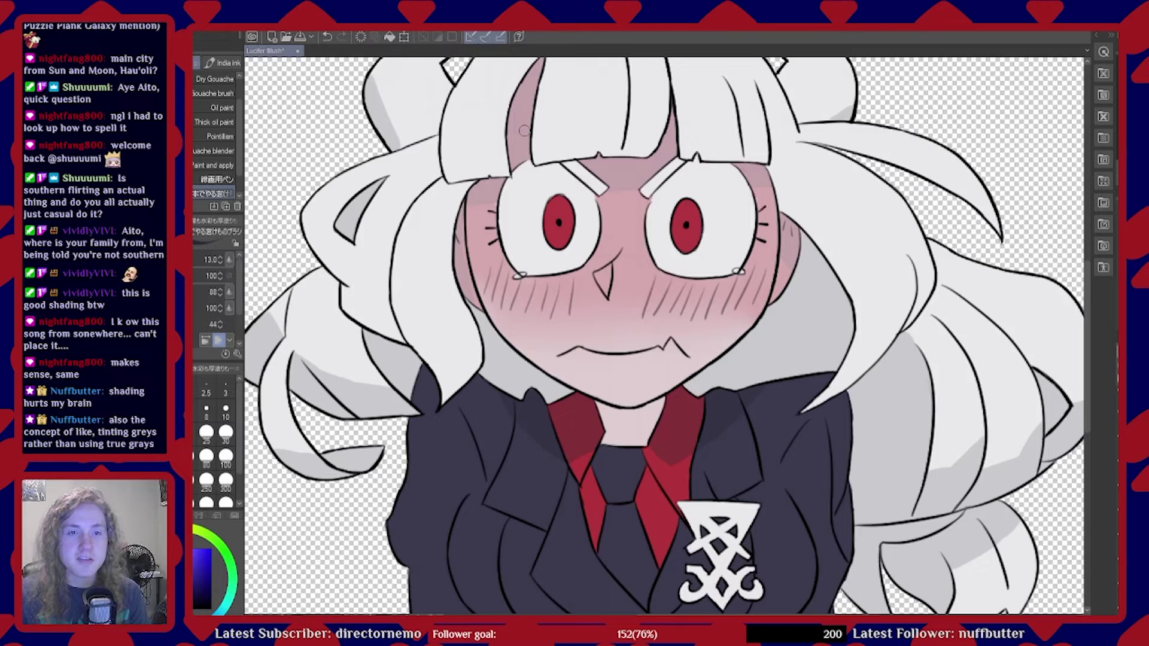
pyautogui.scroll(-2, 525, 130)
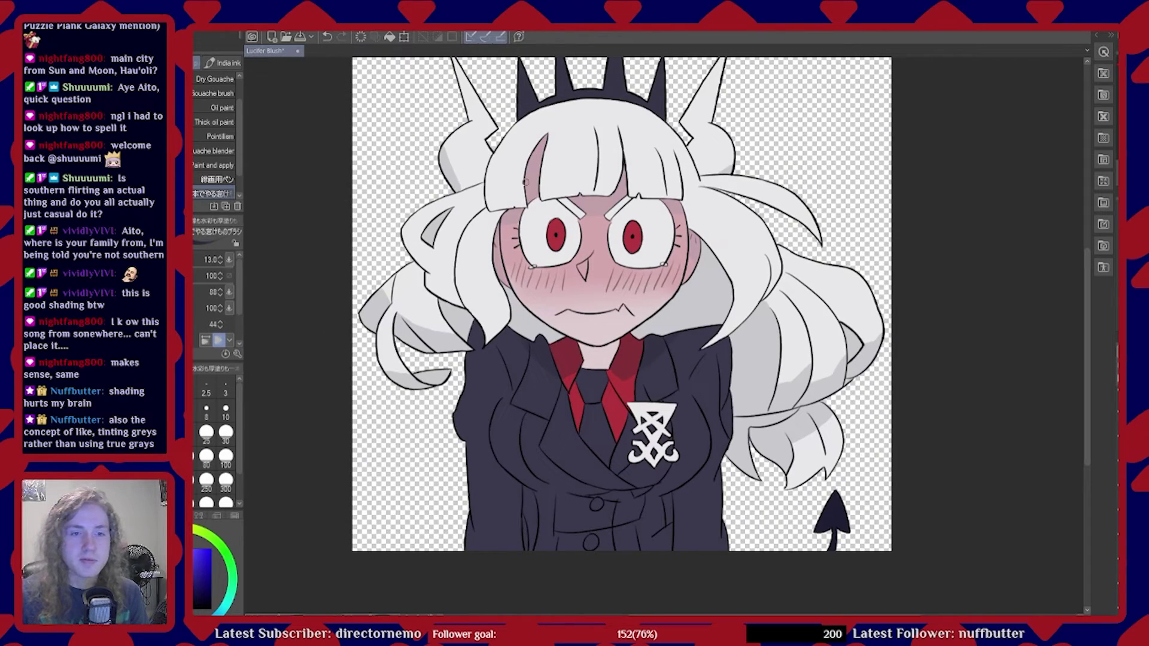
pyautogui.scroll(4, 556, 204)
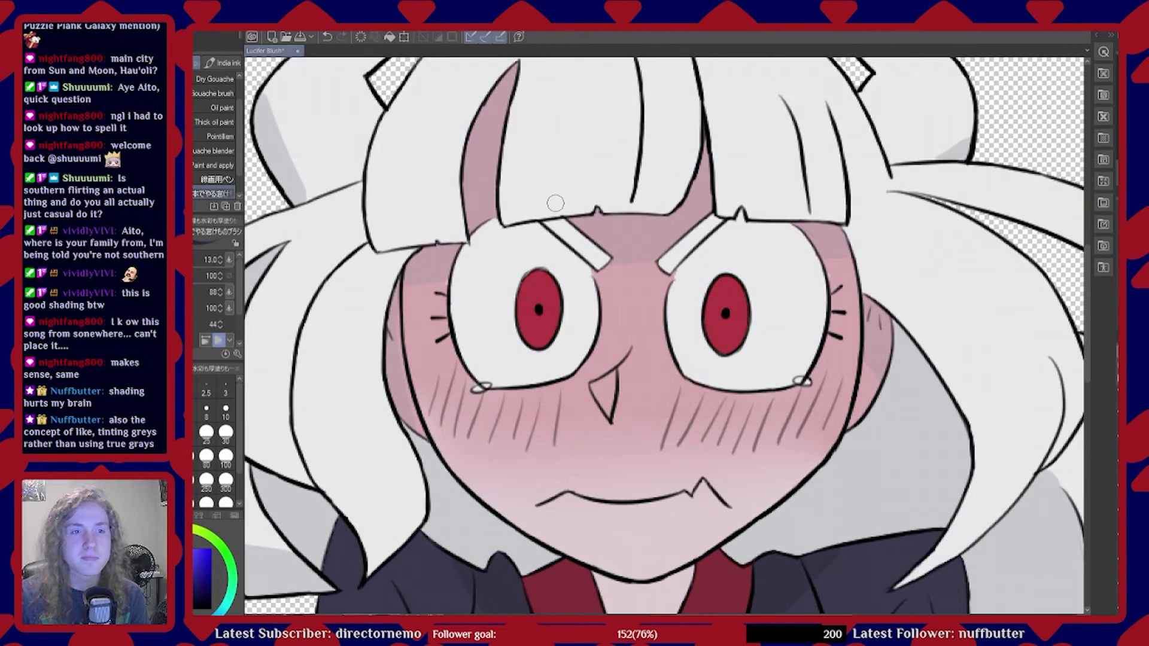
pyautogui.scroll(-5, 541, 308)
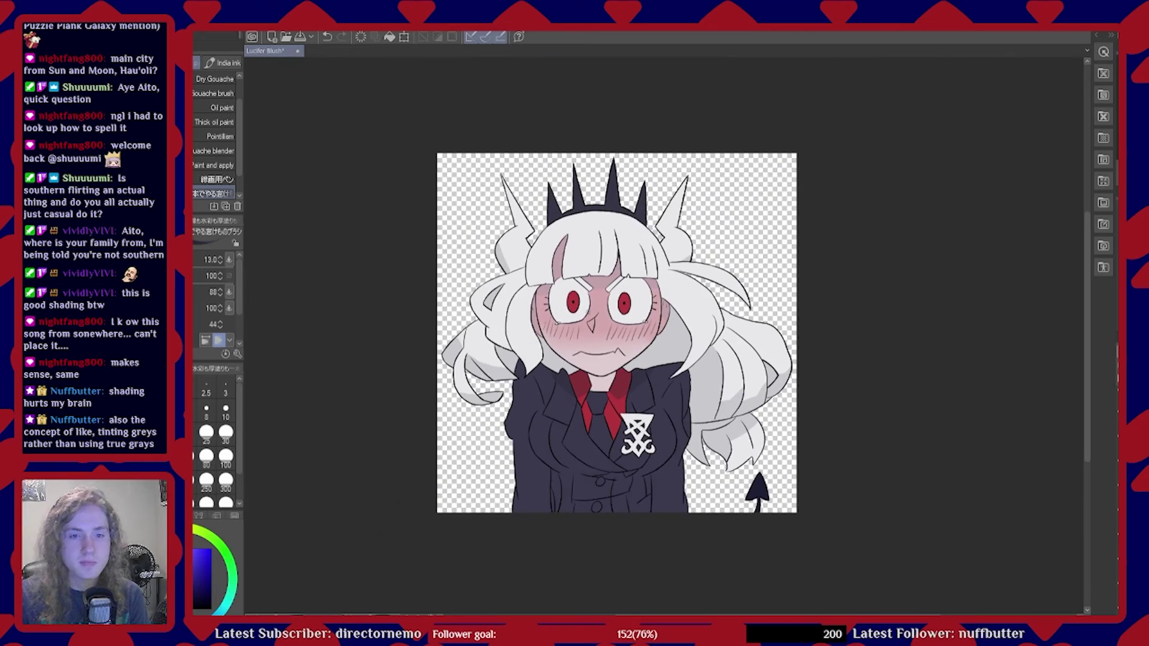
pyautogui.scroll(3, 599, 362)
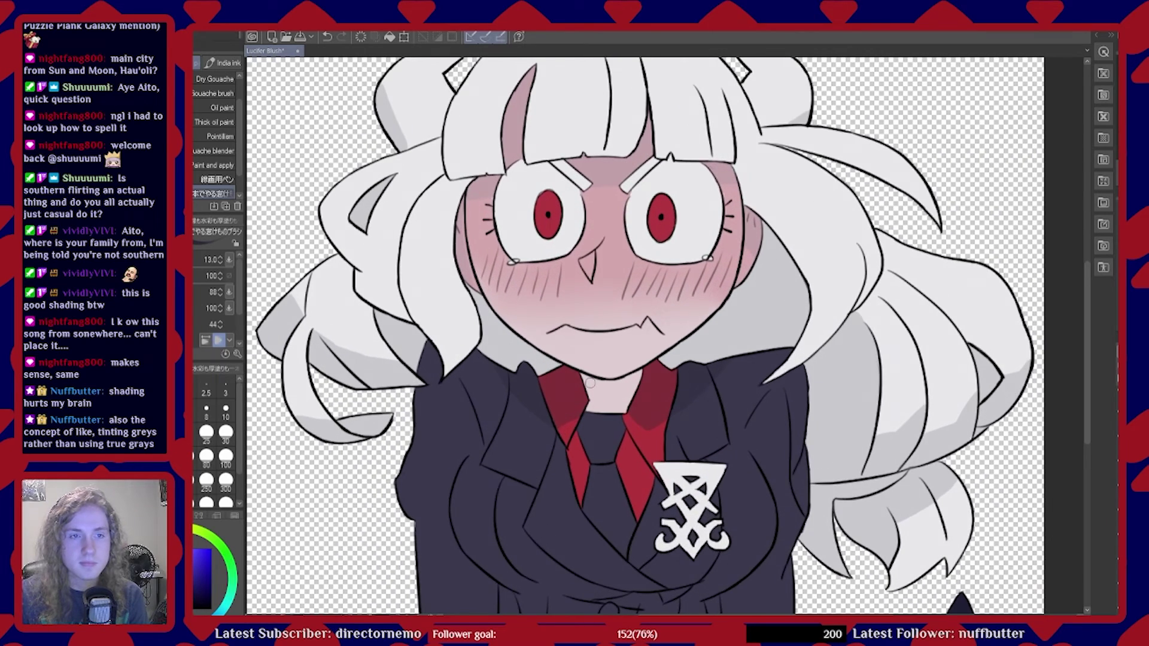
pyautogui.scroll(1, 590, 383)
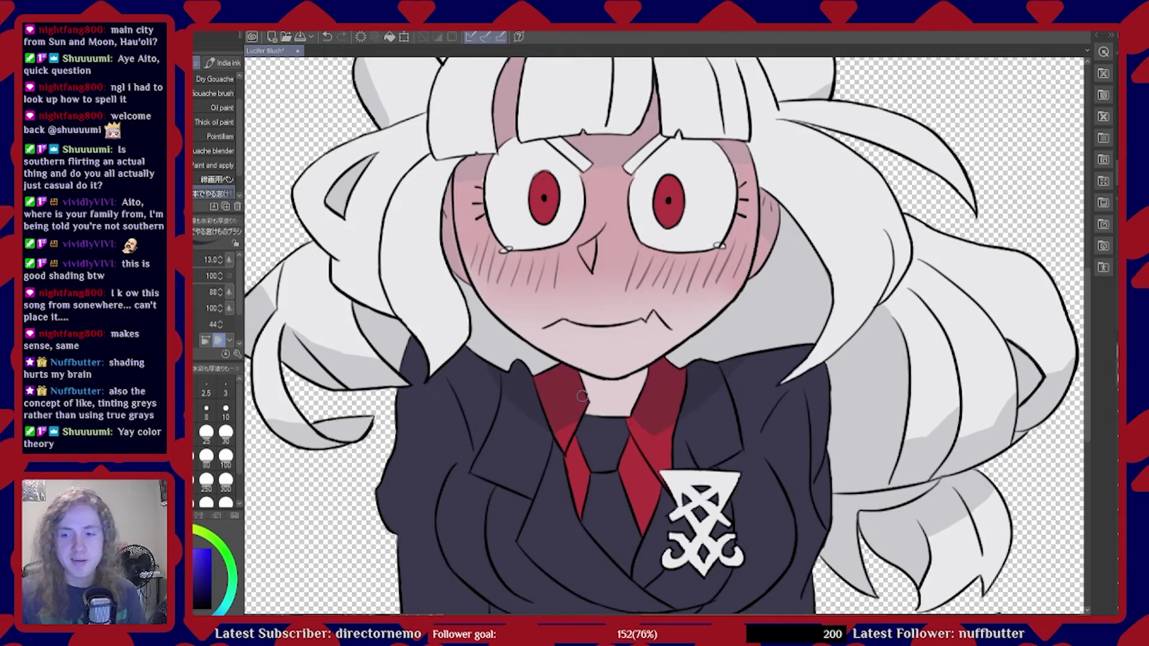
pyautogui.scroll(-4, 582, 396)
pyautogui.scroll(2, 614, 426)
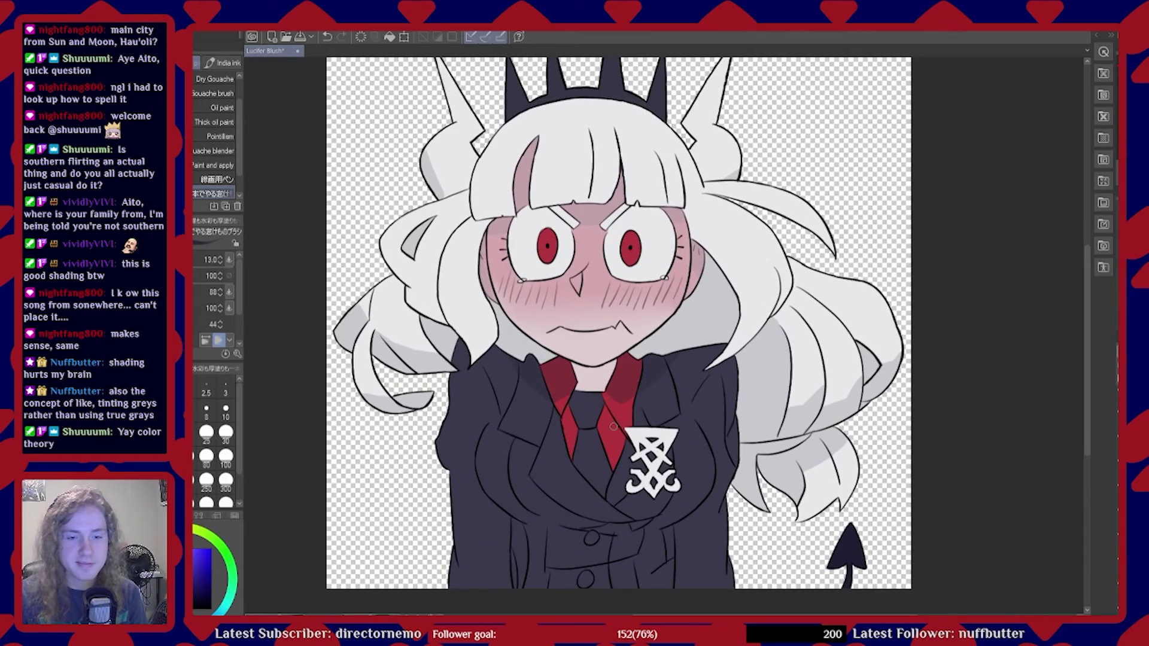
pyautogui.scroll(1, 614, 426)
pyautogui.scroll(1, 614, 427)
pyautogui.scroll(-3, 614, 427)
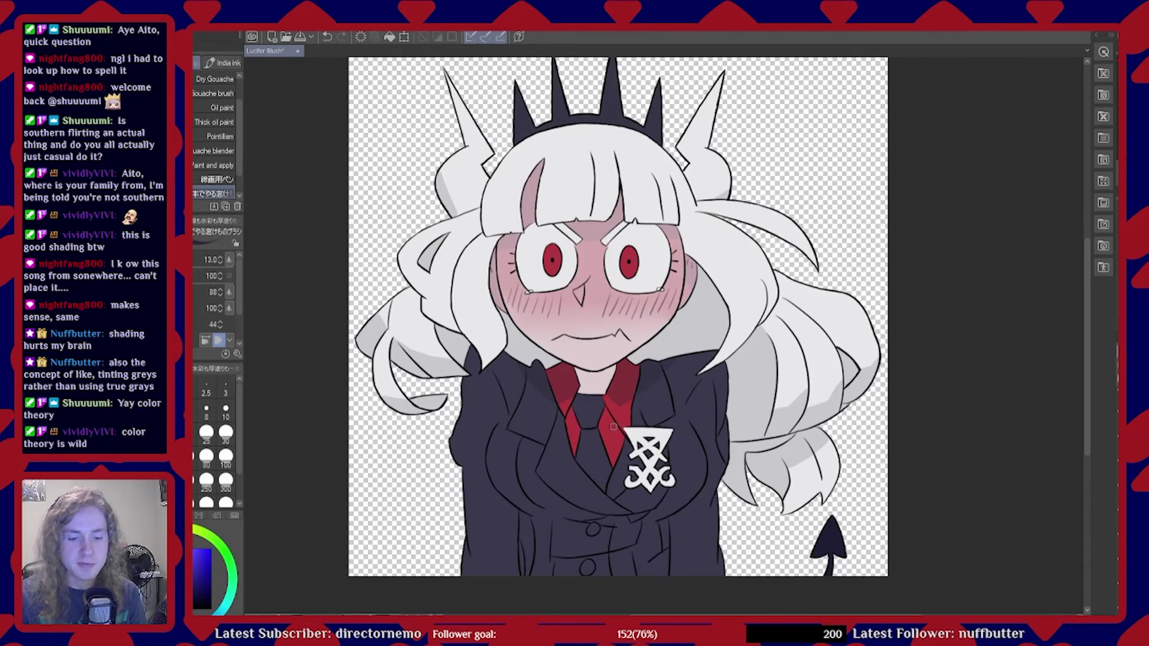
pyautogui.scroll(1, 613, 427)
pyautogui.scroll(-2, 730, 366)
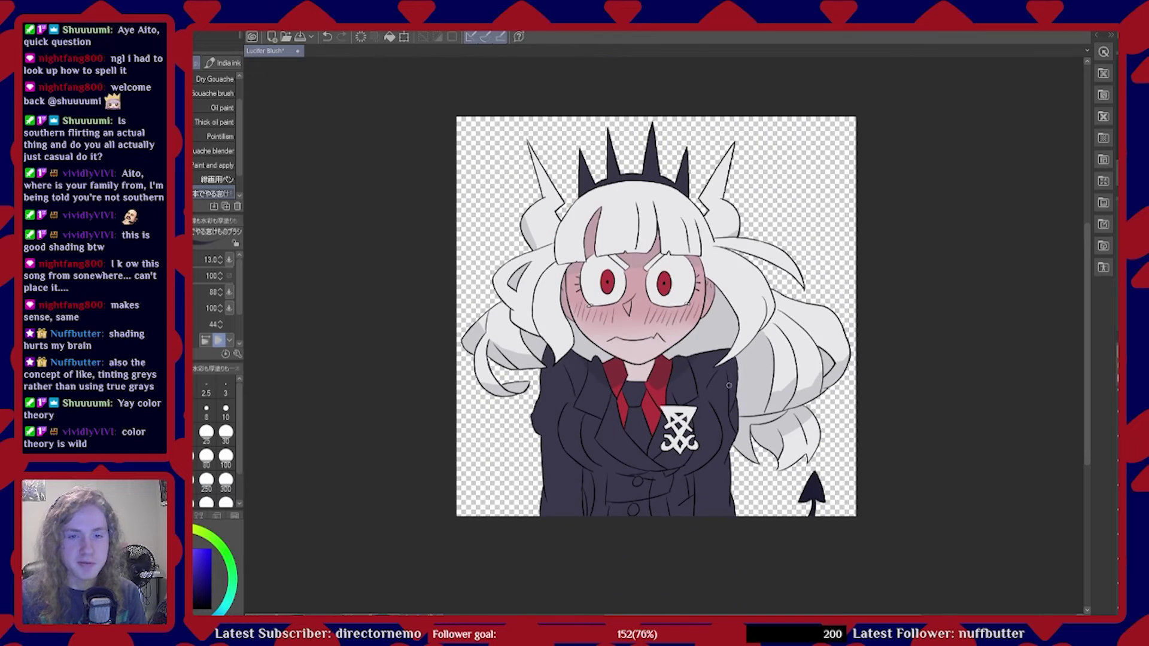
pyautogui.scroll(3, 730, 366)
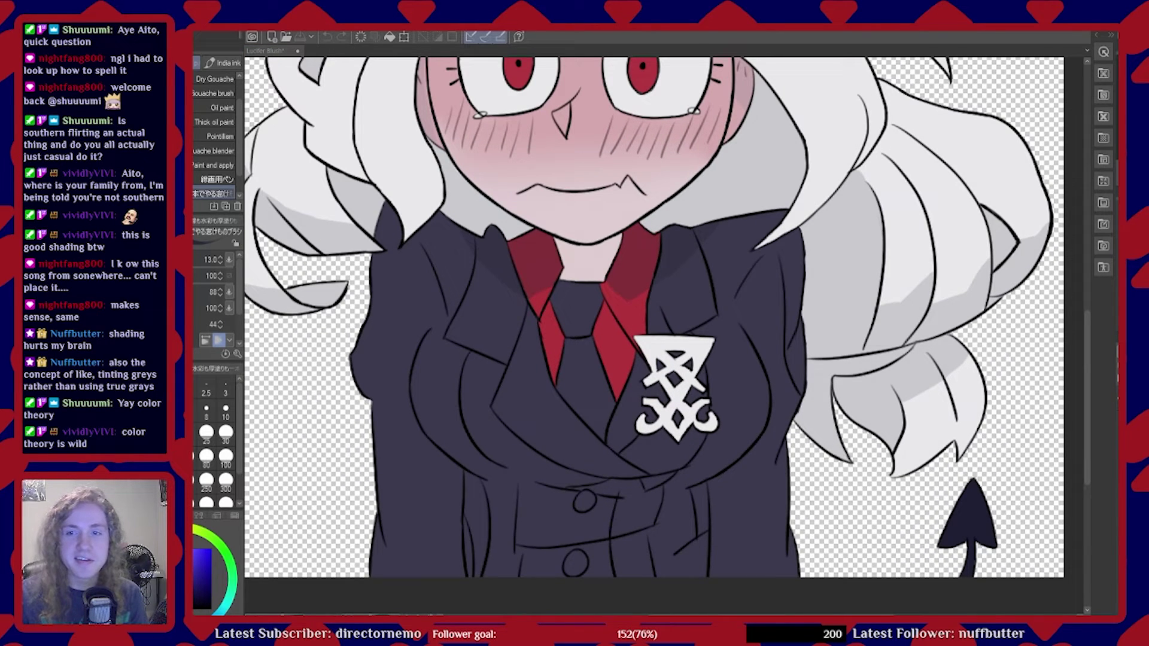
pyautogui.scroll(-1, 319, 230)
# Paint a narrow dark navy shadow along the outer edge of the jacket's left shoulder, beneath the overhanging hair
pyautogui.scroll(4, 319, 230)
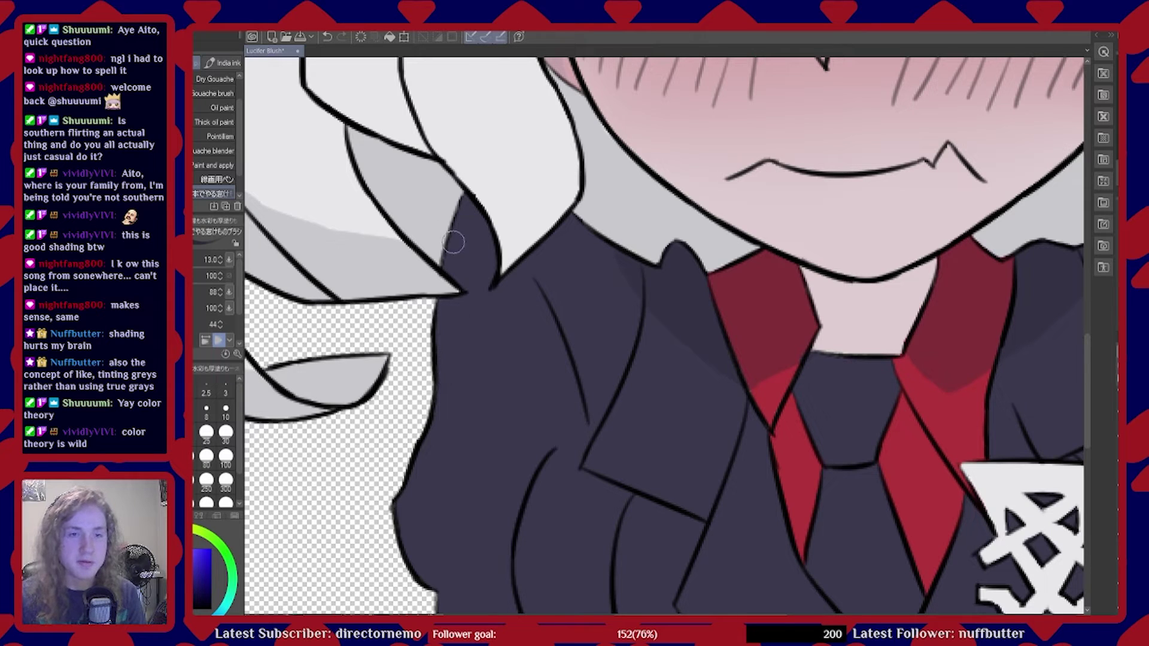
pyautogui.moveTo(466, 200); pyautogui.dragTo(460, 224)
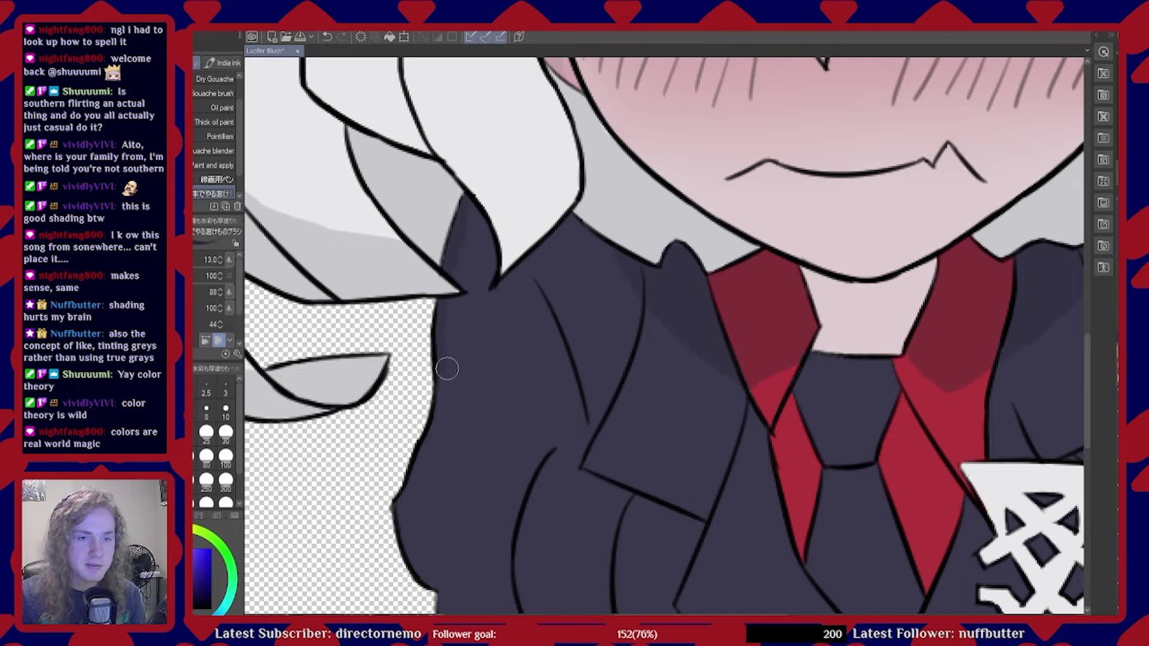
pyautogui.scroll(-3, 632, 305)
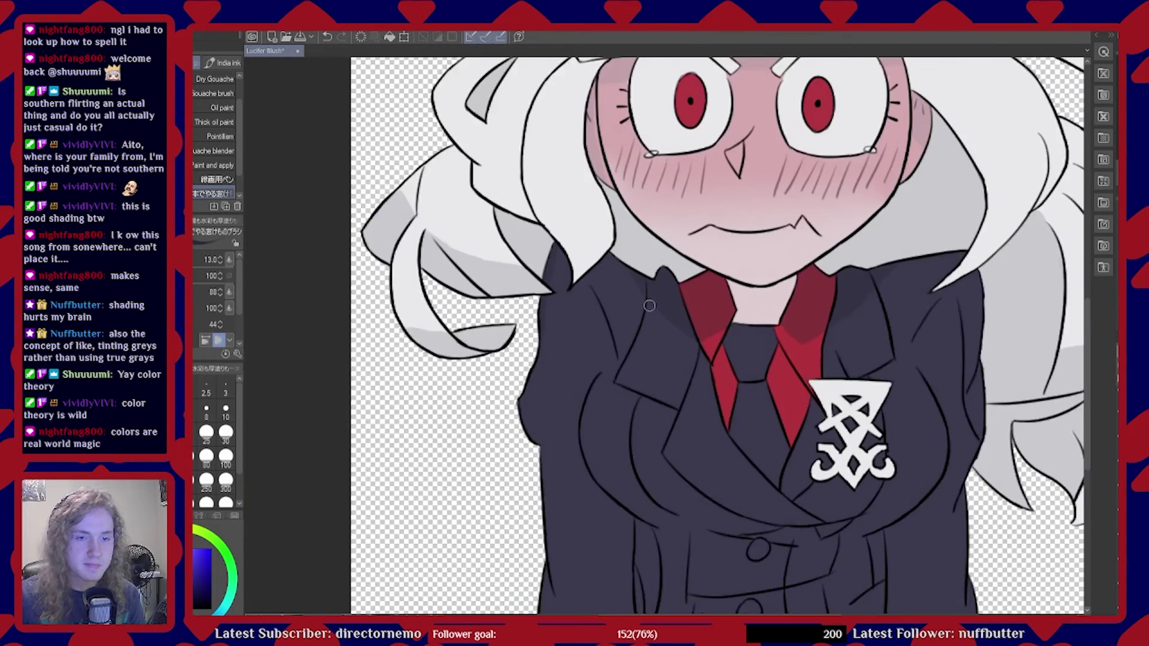
# Try extending the narrow shadow down the outer edge of the left sleeve as far as the elbow point
pyautogui.scroll(3, 515, 383)
pyautogui.scroll(2, 598, 381)
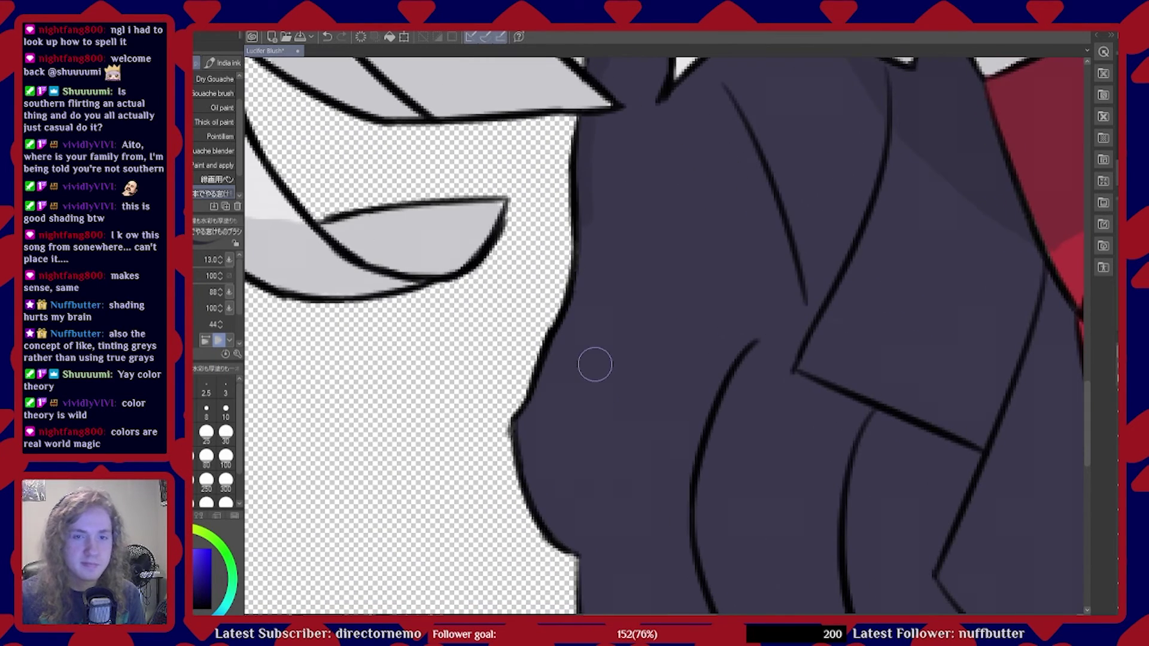
pyautogui.moveTo(586, 214)
pyautogui.mouseDown()
pyautogui.moveTo(585, 303)
pyautogui.moveTo(598, 300)
pyautogui.moveTo(574, 320)
pyautogui.moveTo(567, 351)
pyautogui.moveTo(565, 331)
pyautogui.moveTo(552, 395)
pyautogui.moveTo(557, 384)
pyautogui.mouseUp()
pyautogui.scroll(-3, 670, 246)
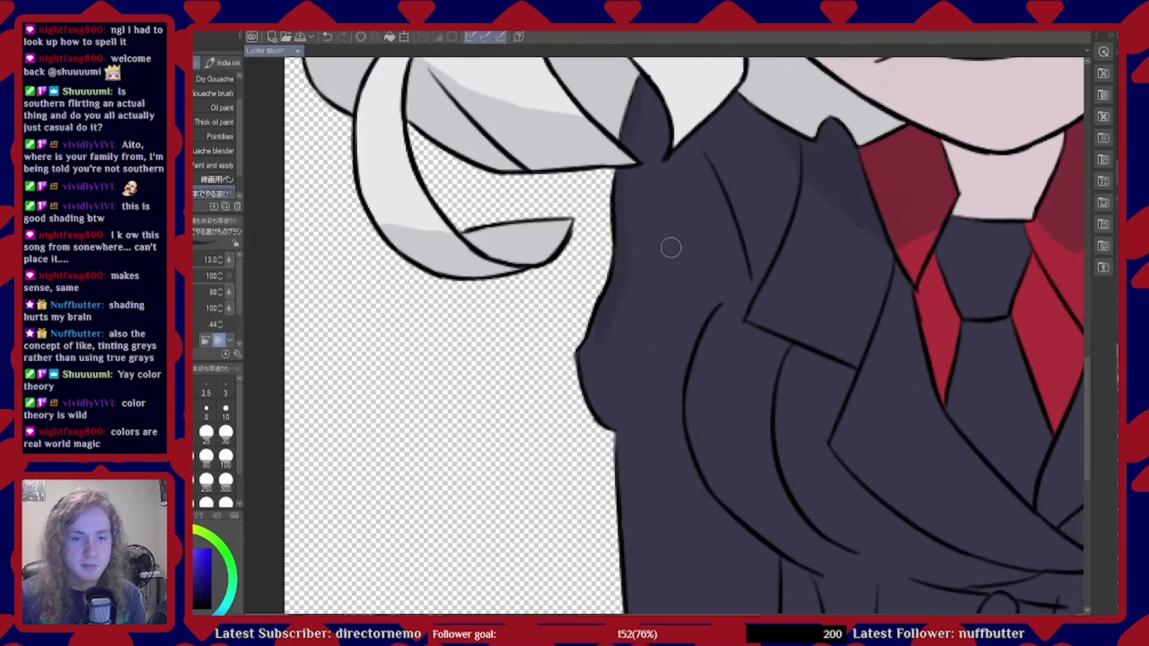
pyautogui.scroll(4, 616, 411)
pyautogui.scroll(2, 642, 323)
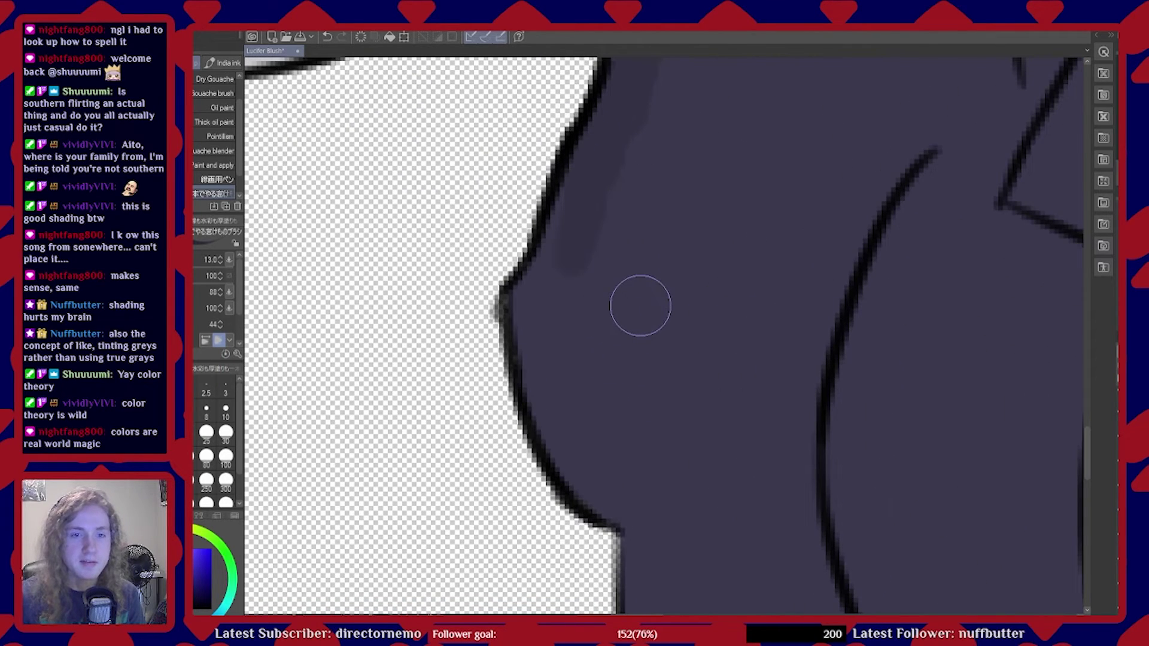
pyautogui.moveTo(579, 195); pyautogui.dragTo(536, 288)
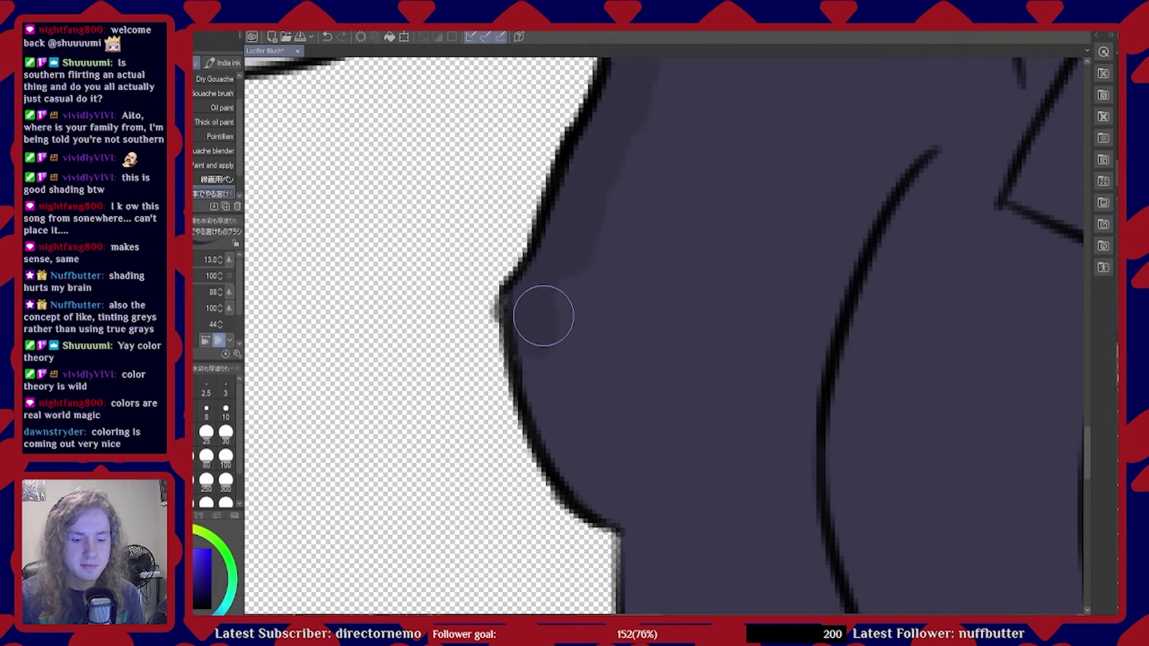
# Try continuing the sleeve shadow around the elbow bulge, following the outline down to its lower notch
pyautogui.scroll(-3, 393, 324)
pyautogui.scroll(2, 487, 336)
pyautogui.scroll(-3, 490, 336)
pyautogui.scroll(3, 543, 432)
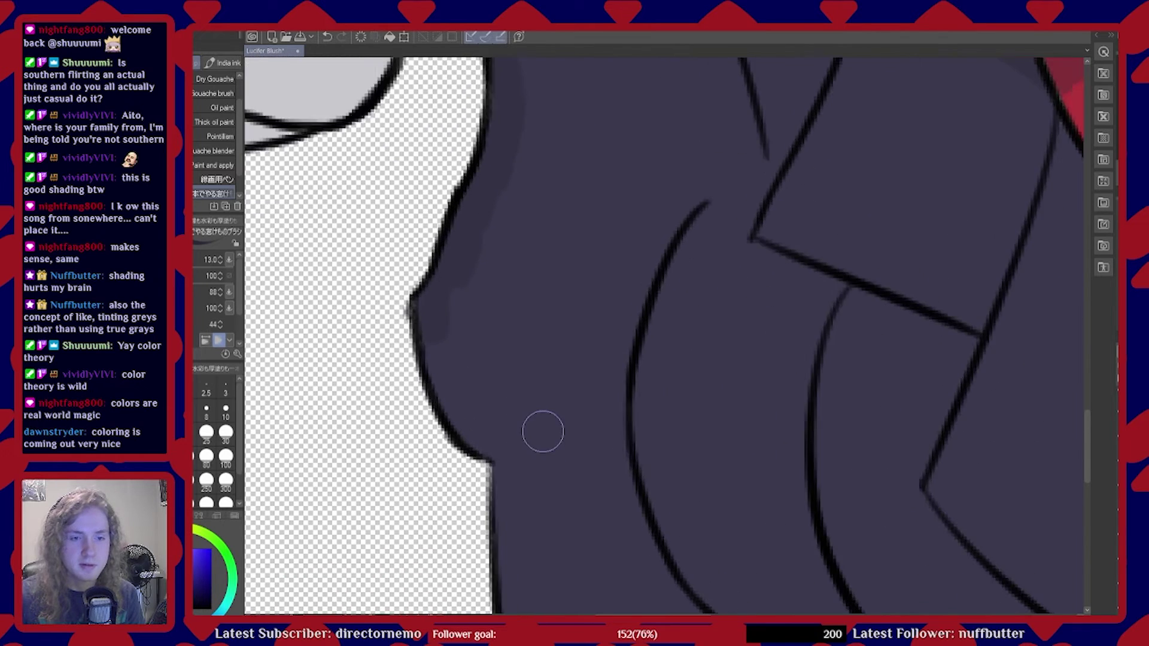
pyautogui.scroll(1, 543, 432)
pyautogui.moveTo(369, 308)
pyautogui.mouseDown()
pyautogui.moveTo(391, 330)
pyautogui.moveTo(397, 316)
pyautogui.moveTo(436, 401)
pyautogui.moveTo(416, 363)
pyautogui.moveTo(429, 393)
pyautogui.moveTo(483, 458)
pyautogui.moveTo(501, 415)
pyautogui.mouseUp()
pyautogui.scroll(-4, 537, 368)
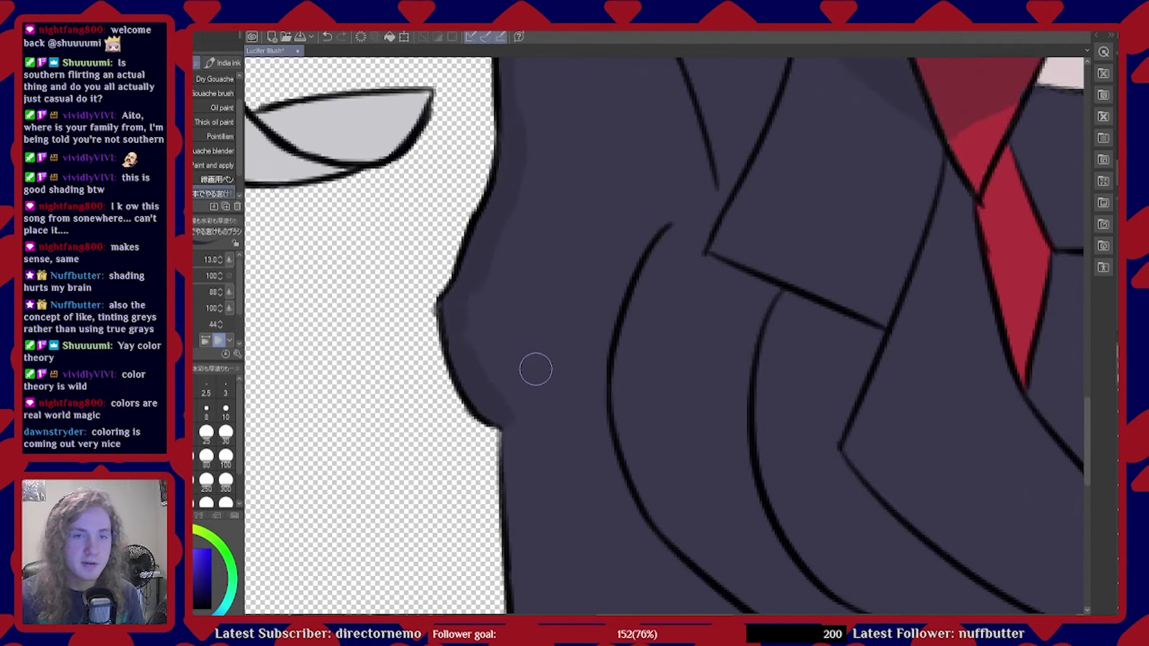
# Repaint the narrow shadow along the left upper sleeve's outer edge, down to where the outline slants outward
pyautogui.scroll(2, 557, 272)
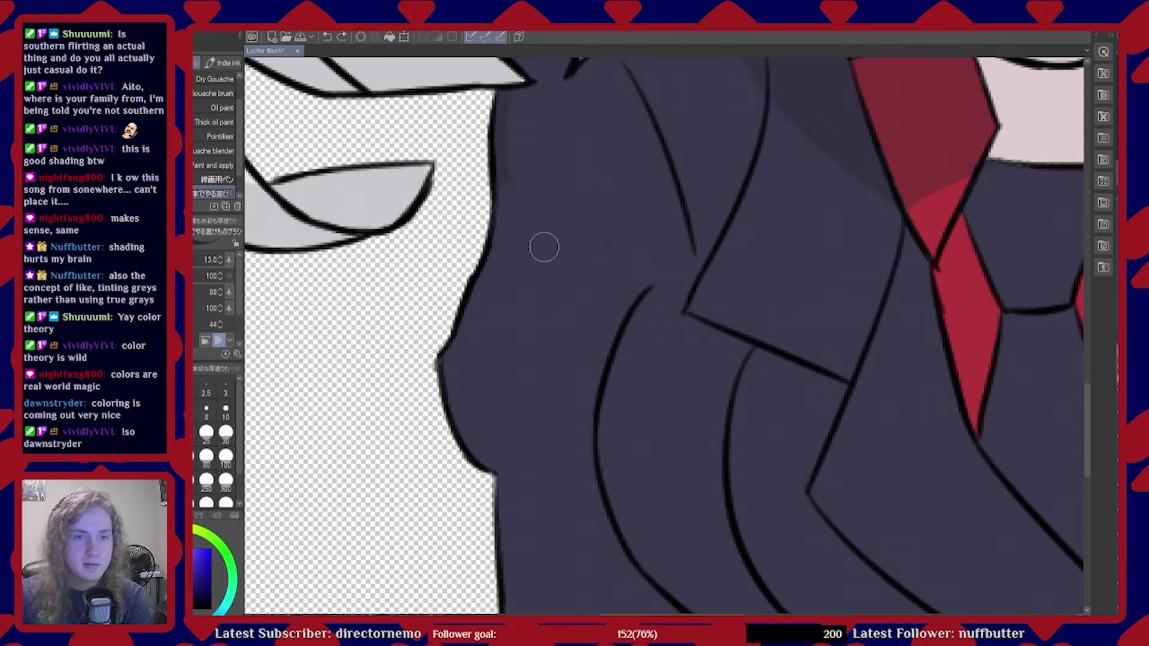
pyautogui.scroll(4, 494, 182)
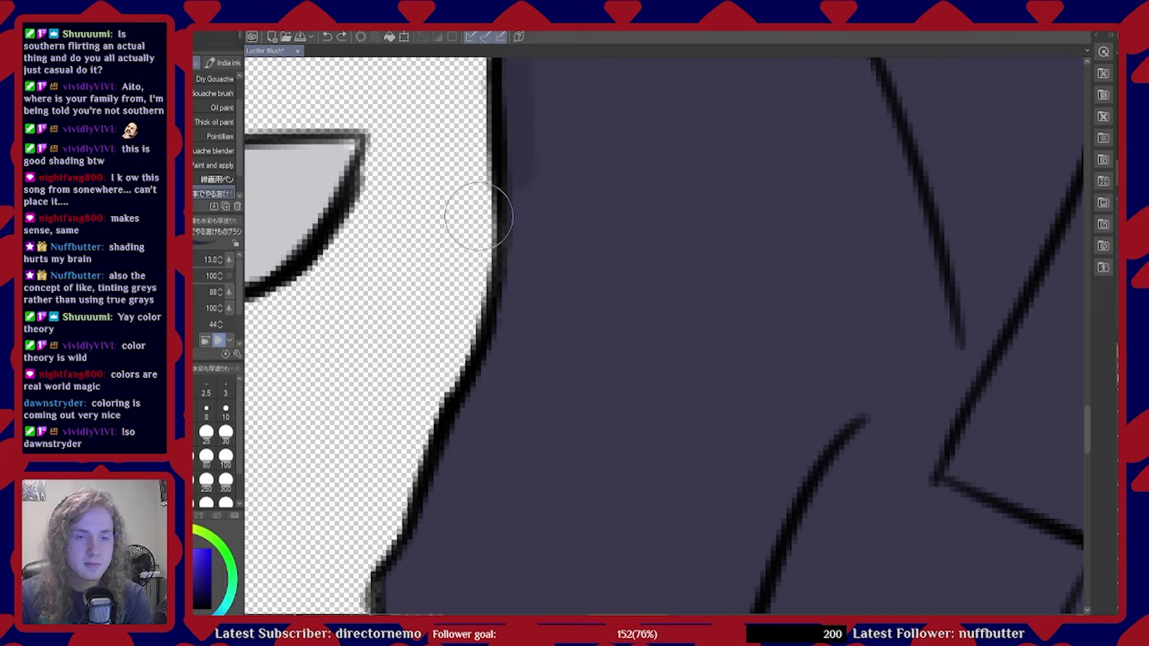
pyautogui.moveTo(518, 174)
pyautogui.mouseDown()
pyautogui.moveTo(520, 308)
pyautogui.moveTo(518, 270)
pyautogui.moveTo(501, 370)
pyautogui.moveTo(511, 323)
pyautogui.moveTo(468, 418)
pyautogui.moveTo(490, 372)
pyautogui.mouseUp()
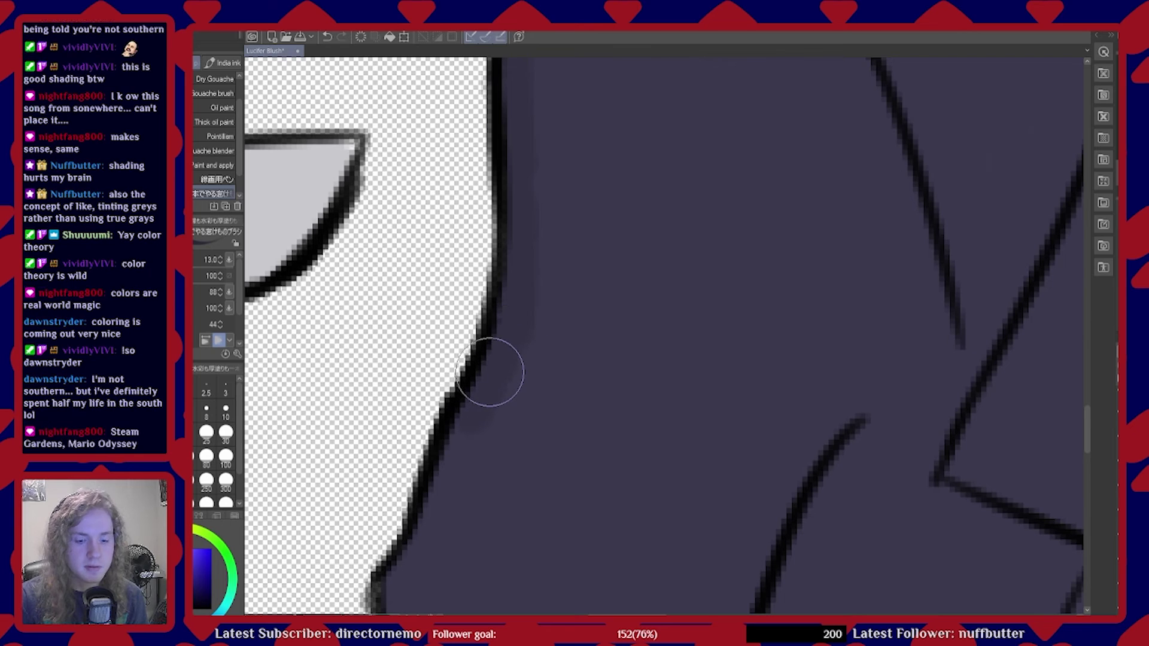
pyautogui.scroll(-5, 489, 372)
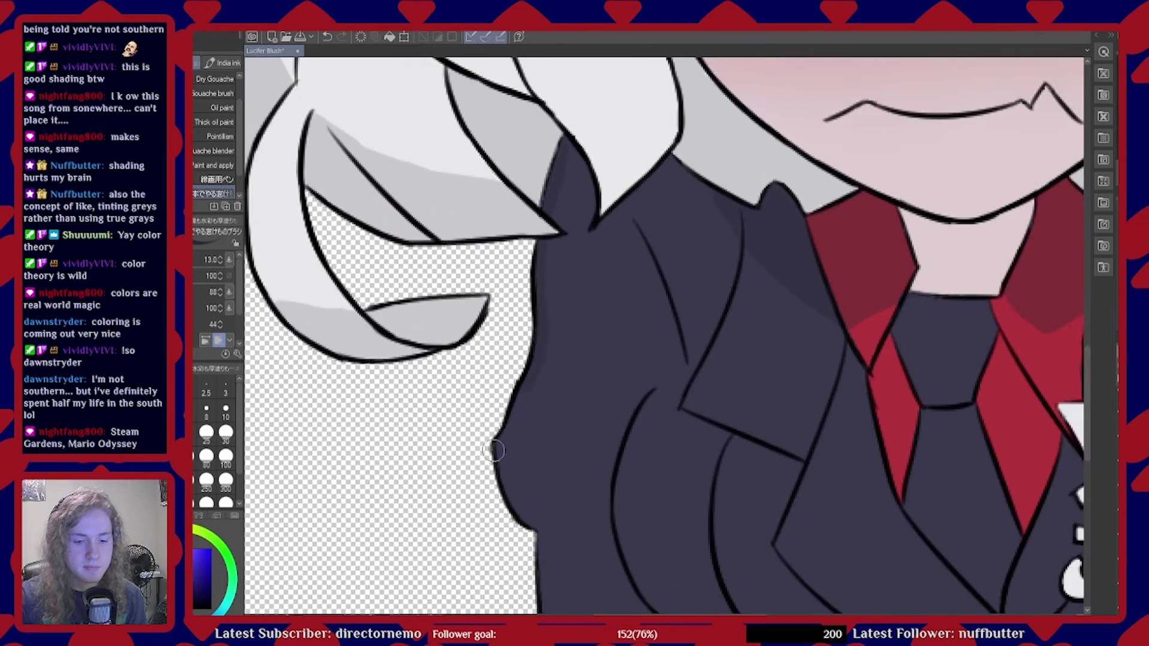
# Continue the dark shadow along the left sleeve's slanting outer edge, down to just past the elbow point
pyautogui.scroll(5, 403, 475)
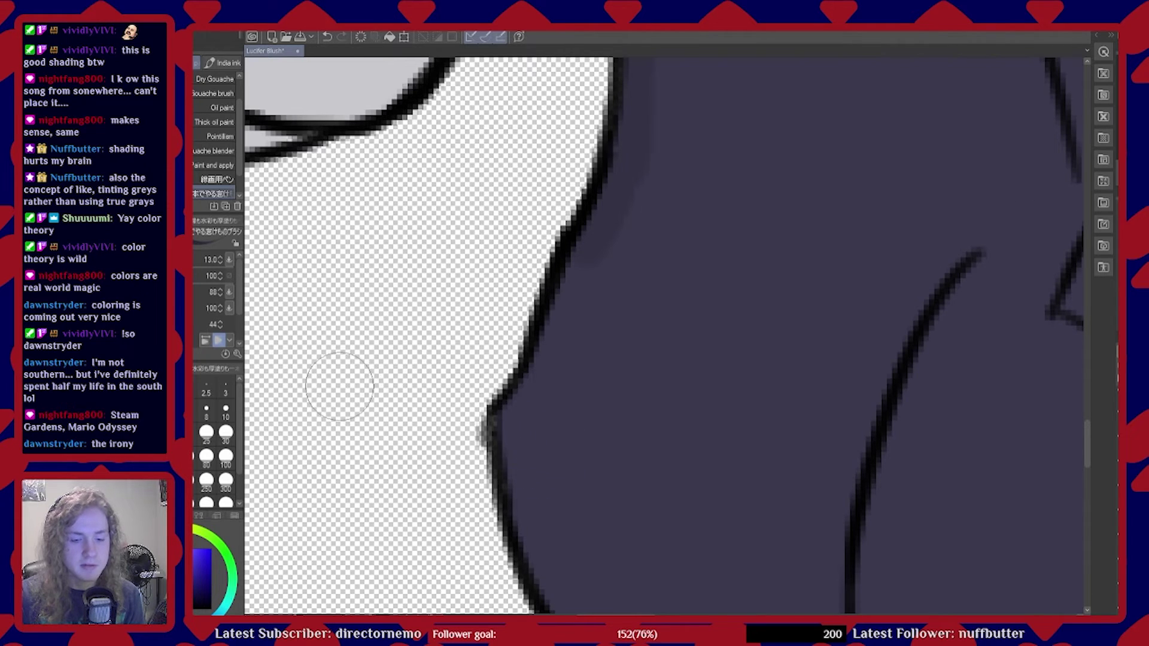
pyautogui.scroll(-1, 377, 413)
pyautogui.scroll(2, 410, 436)
pyautogui.scroll(1, 617, 271)
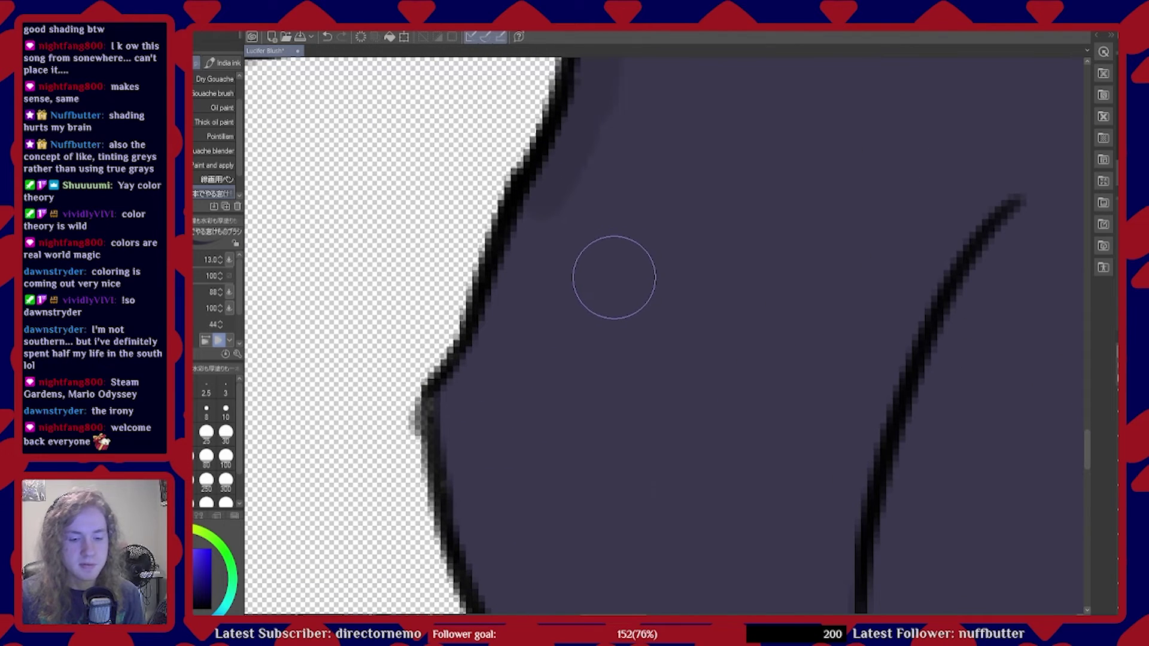
pyautogui.scroll(-3, 613, 306)
pyautogui.scroll(1, 614, 308)
pyautogui.scroll(2, 614, 308)
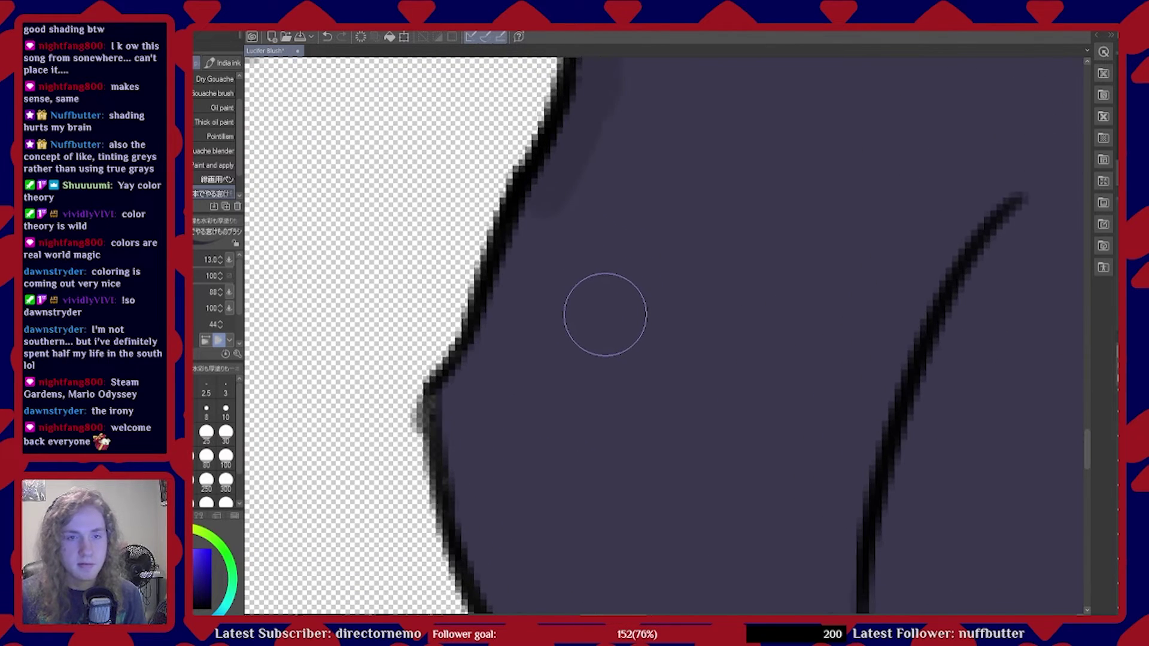
pyautogui.scroll(-2, 424, 392)
pyautogui.scroll(4, 552, 321)
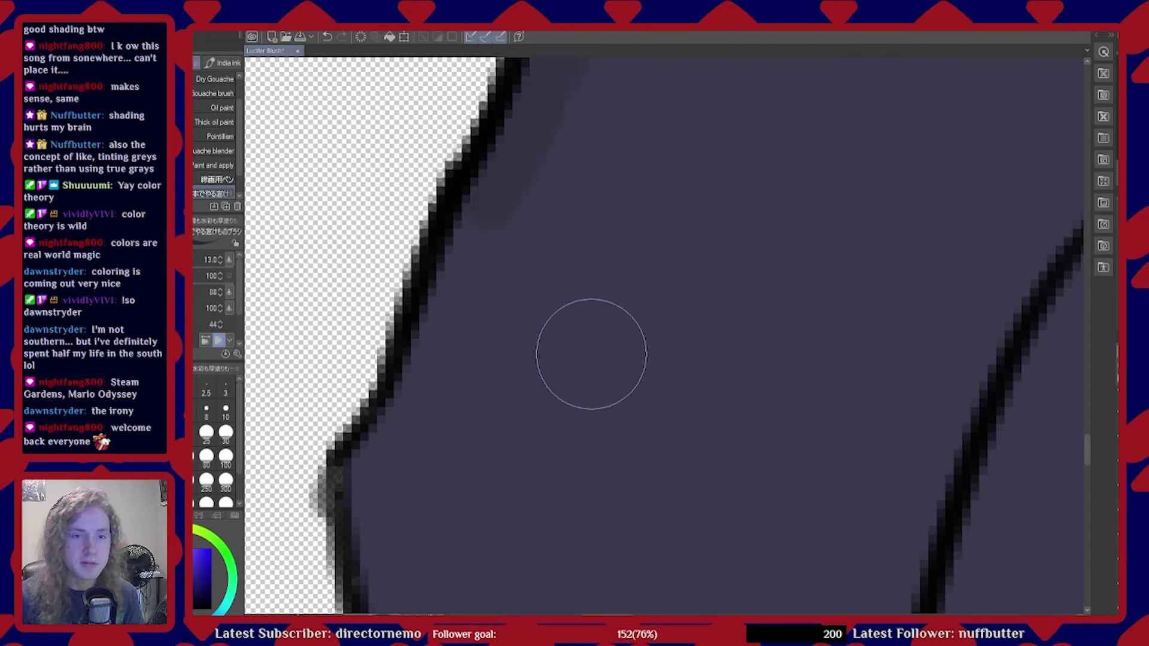
pyautogui.moveTo(491, 239)
pyautogui.mouseDown()
pyautogui.moveTo(469, 264)
pyautogui.moveTo(455, 337)
pyautogui.moveTo(444, 352)
pyautogui.moveTo(441, 333)
pyautogui.moveTo(415, 423)
pyautogui.moveTo(386, 465)
pyautogui.moveTo(390, 539)
pyautogui.mouseUp()
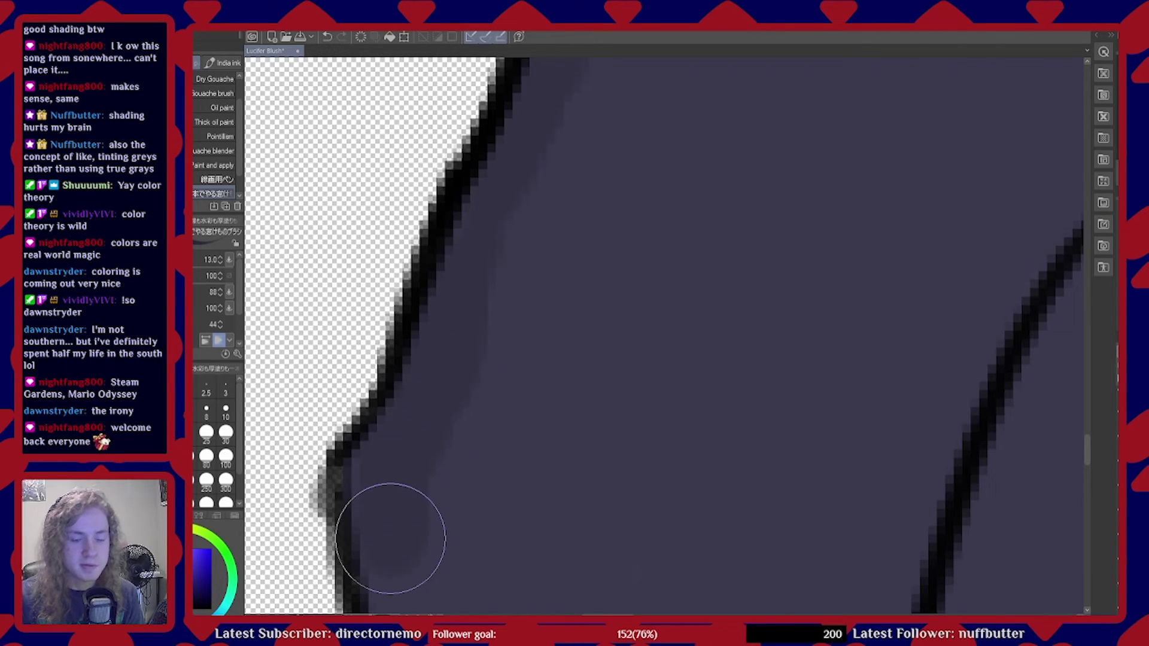
# Extend the dark shadow down the curved outer edge of the left elbow bulge, from the elbow point toward the lower notch
pyautogui.scroll(-4, 443, 308)
pyautogui.scroll(2, 465, 450)
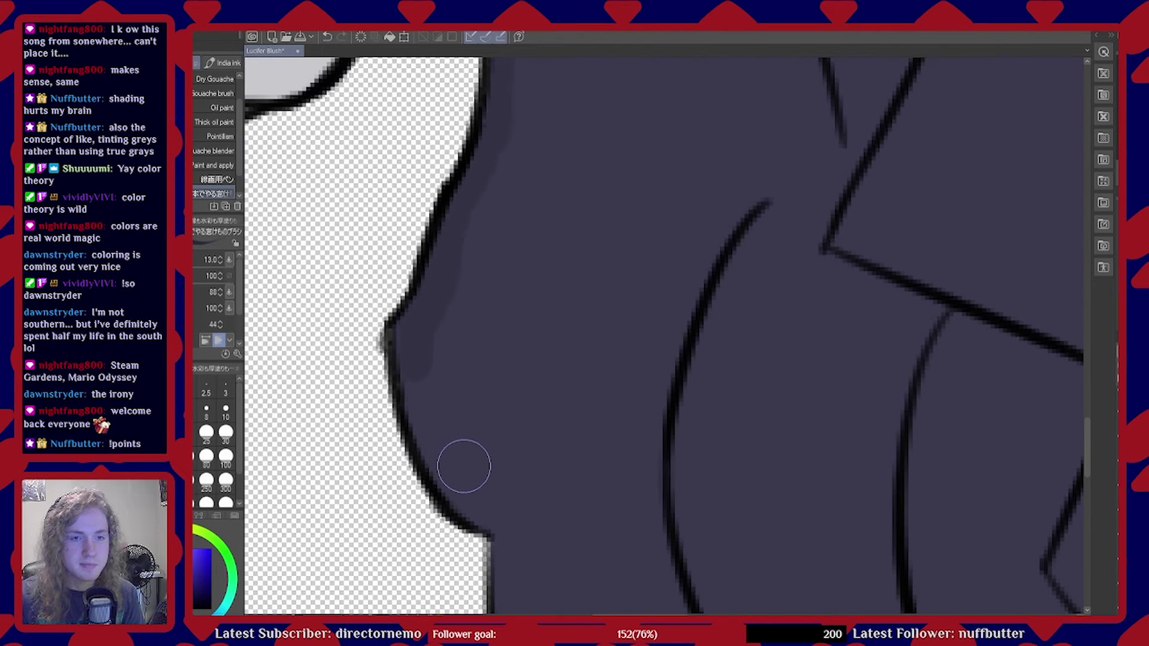
pyautogui.scroll(3, 463, 467)
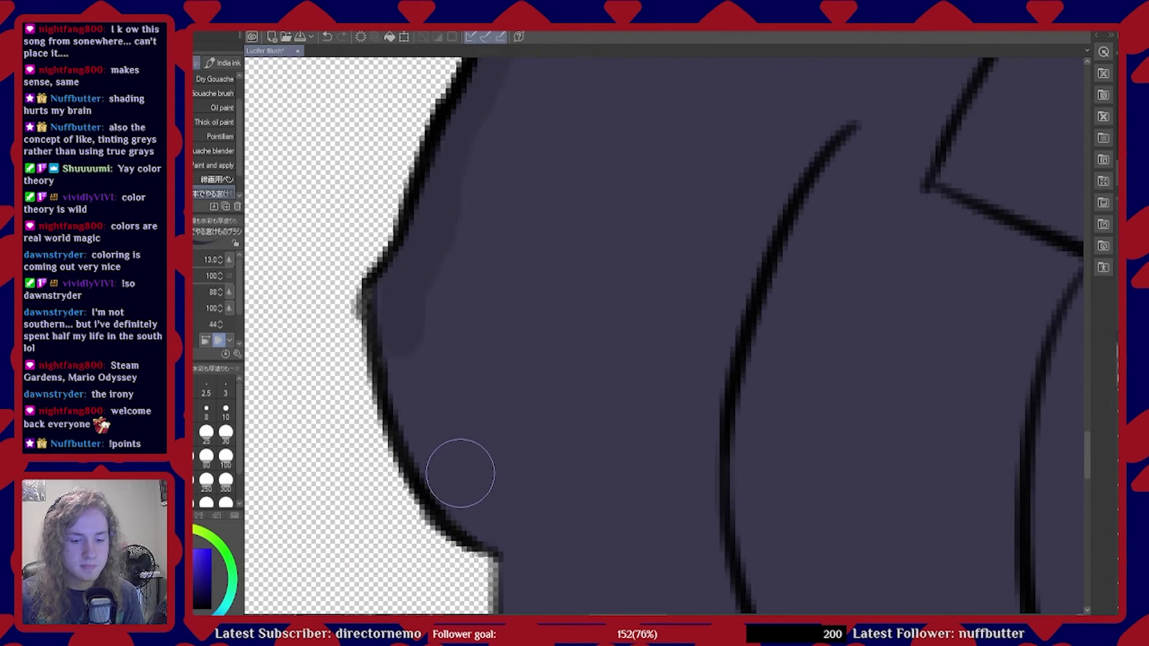
pyautogui.scroll(-3, 460, 473)
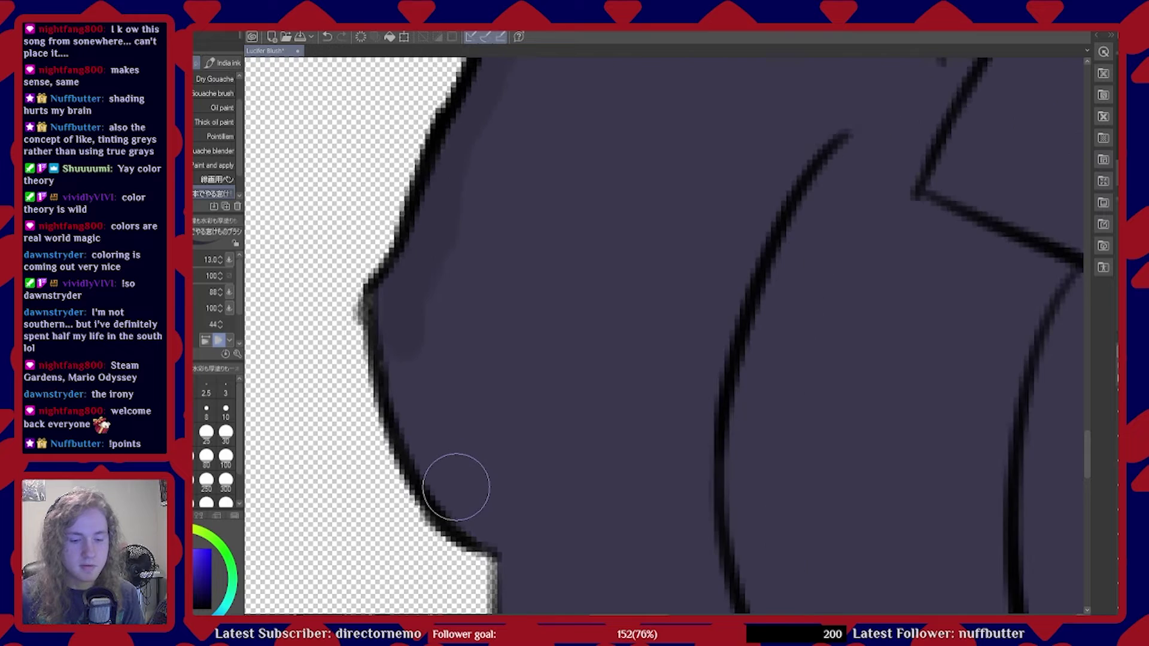
pyautogui.scroll(2, 452, 470)
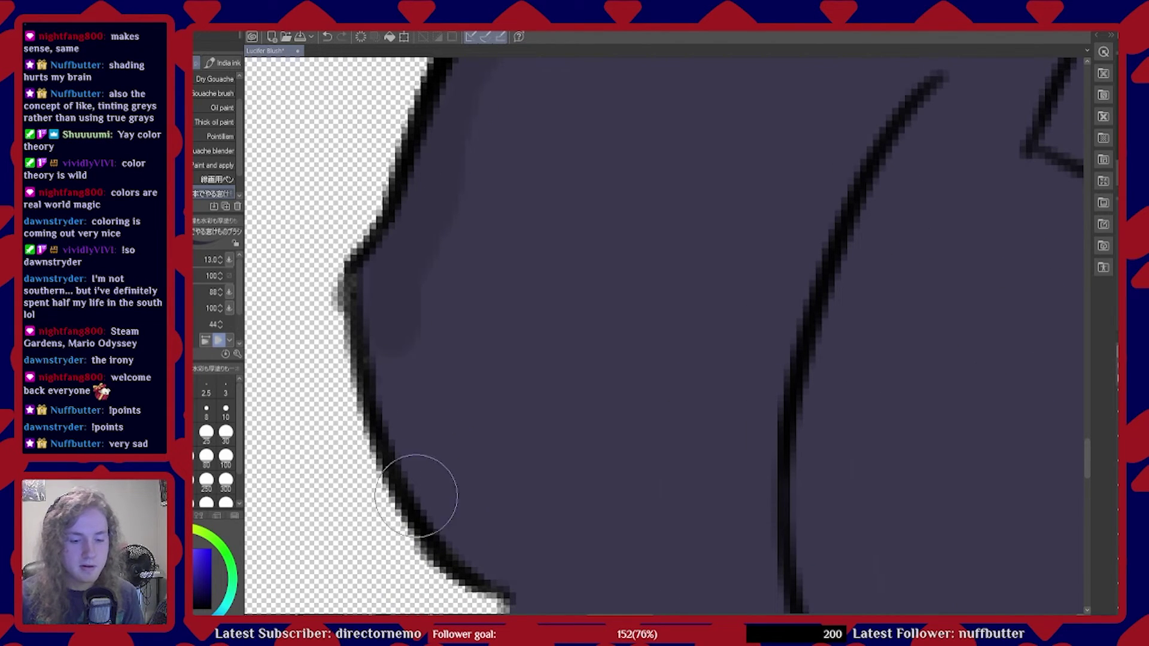
pyautogui.moveTo(427, 446)
pyautogui.mouseDown()
pyautogui.moveTo(386, 363)
pyautogui.moveTo(392, 350)
pyautogui.moveTo(399, 362)
pyautogui.moveTo(393, 346)
pyautogui.moveTo(449, 499)
pyautogui.moveTo(439, 476)
pyautogui.moveTo(457, 490)
pyautogui.mouseUp()
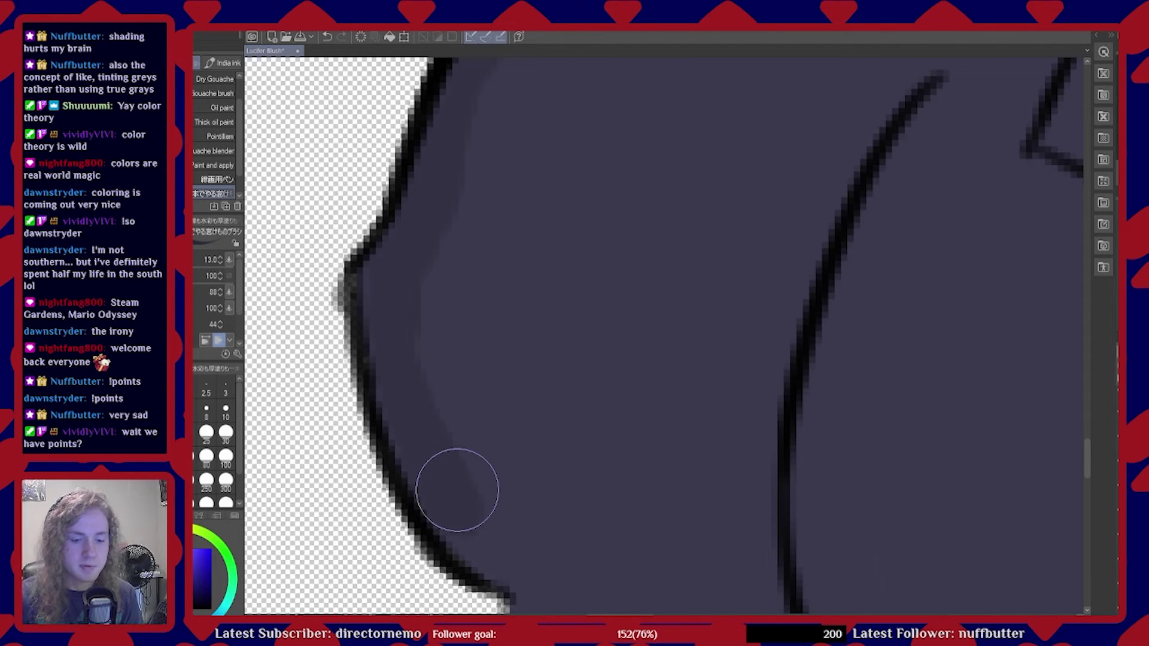
# Carry the sleeve shadow around the notch below the elbow bulge, onto the start of the straight forearm edge
pyautogui.scroll(-3, 337, 395)
pyautogui.scroll(2, 425, 518)
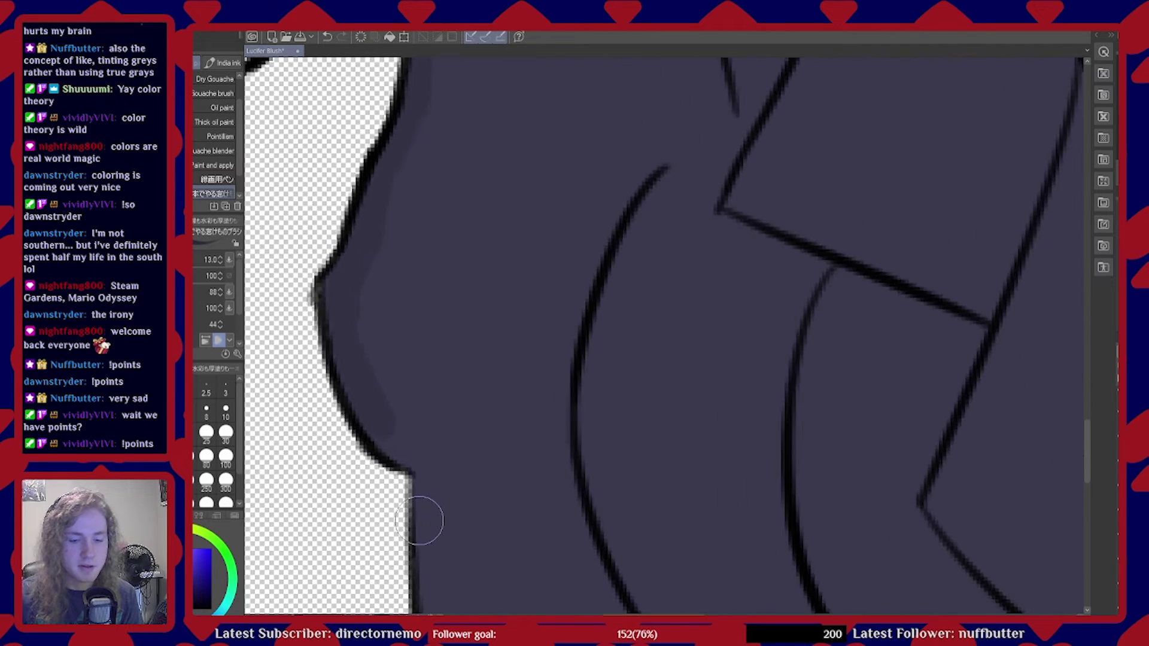
pyautogui.scroll(1, 422, 477)
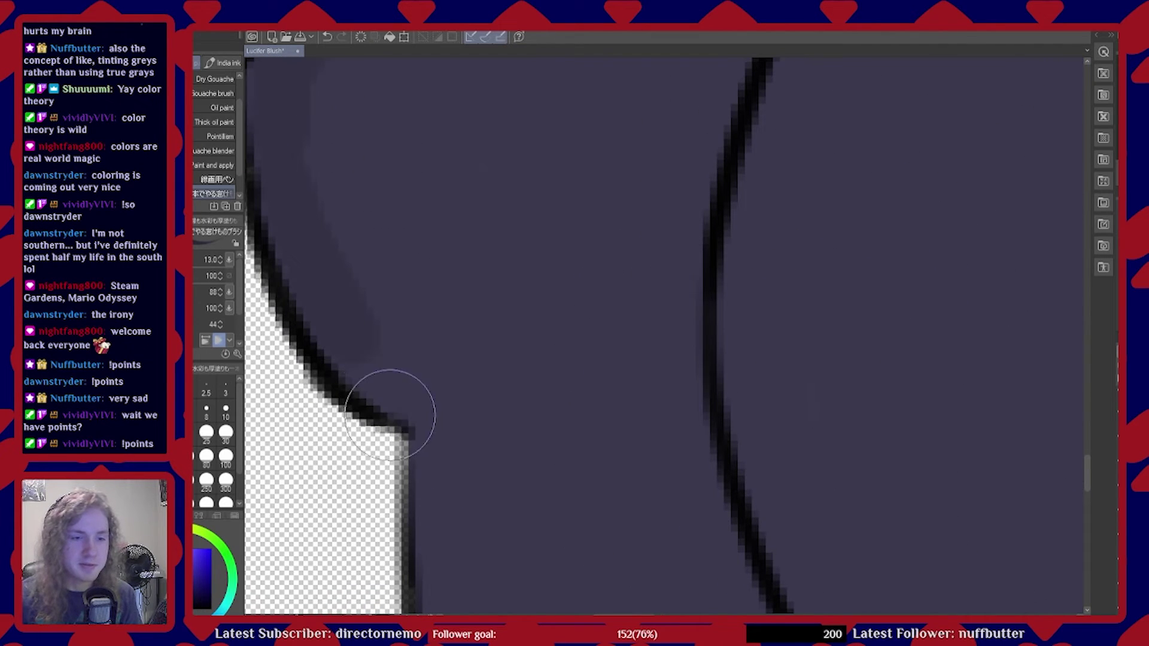
pyautogui.moveTo(355, 363)
pyautogui.mouseDown()
pyautogui.moveTo(433, 424)
pyautogui.moveTo(435, 463)
pyautogui.mouseUp()
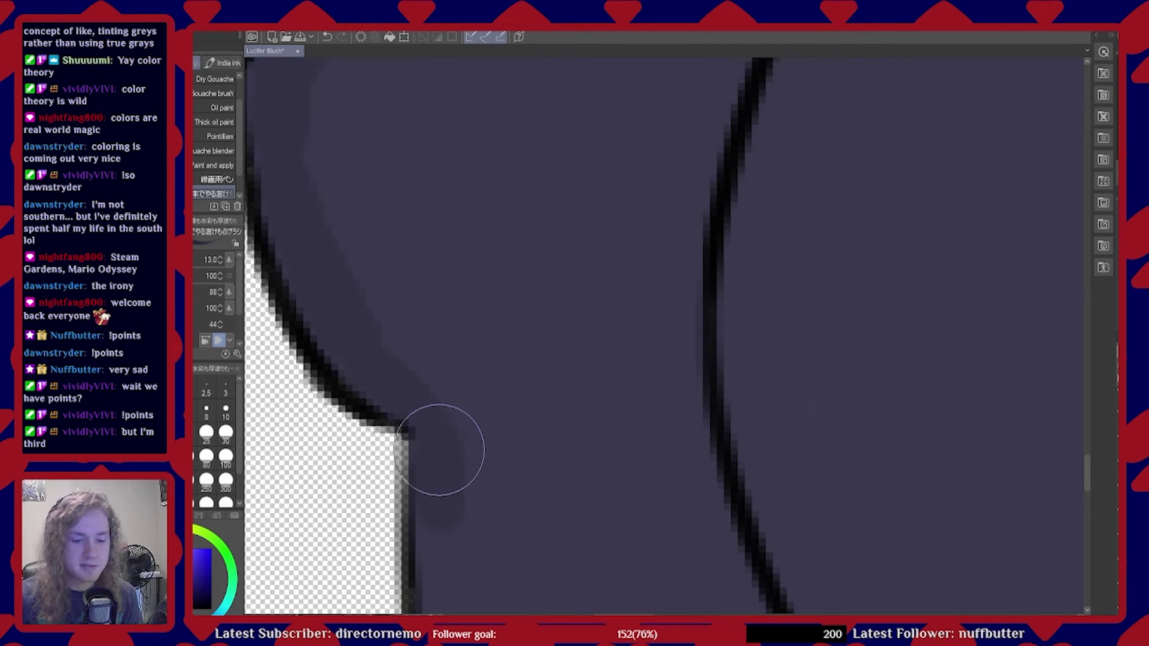
# Paint a narrow dark shadow down the left forearm's outer edge, alongside the crease line and into the area just below it
pyautogui.scroll(-1, 441, 458)
pyautogui.scroll(-1, 410, 423)
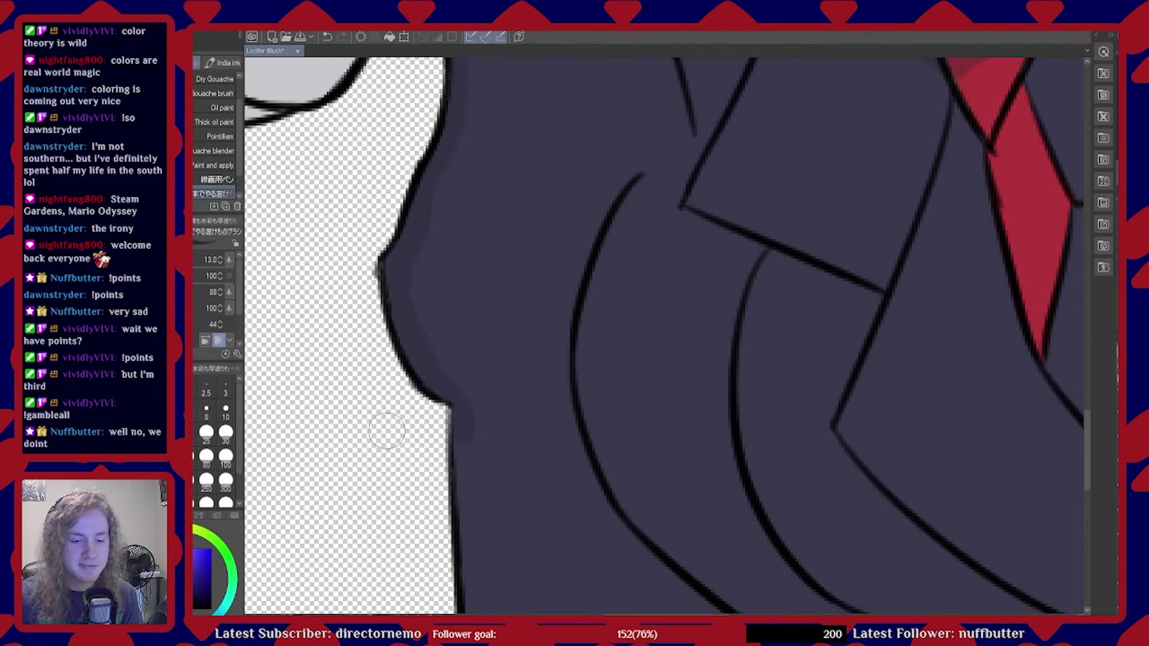
pyautogui.scroll(-2, 465, 395)
pyautogui.scroll(3, 458, 539)
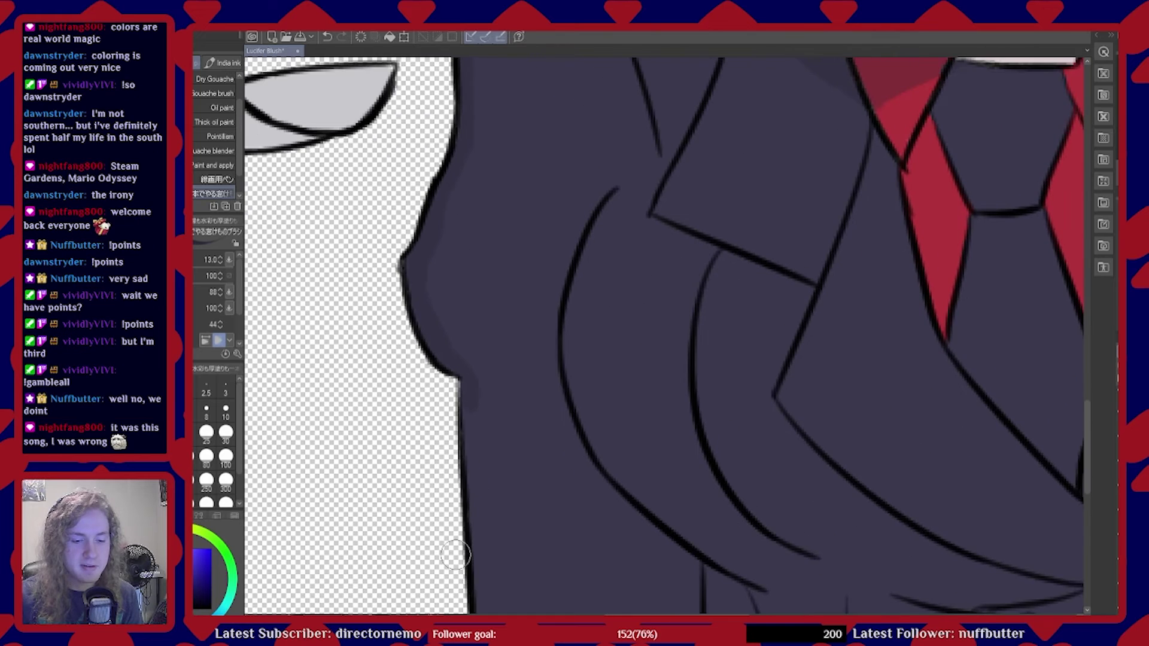
pyautogui.scroll(1, 455, 556)
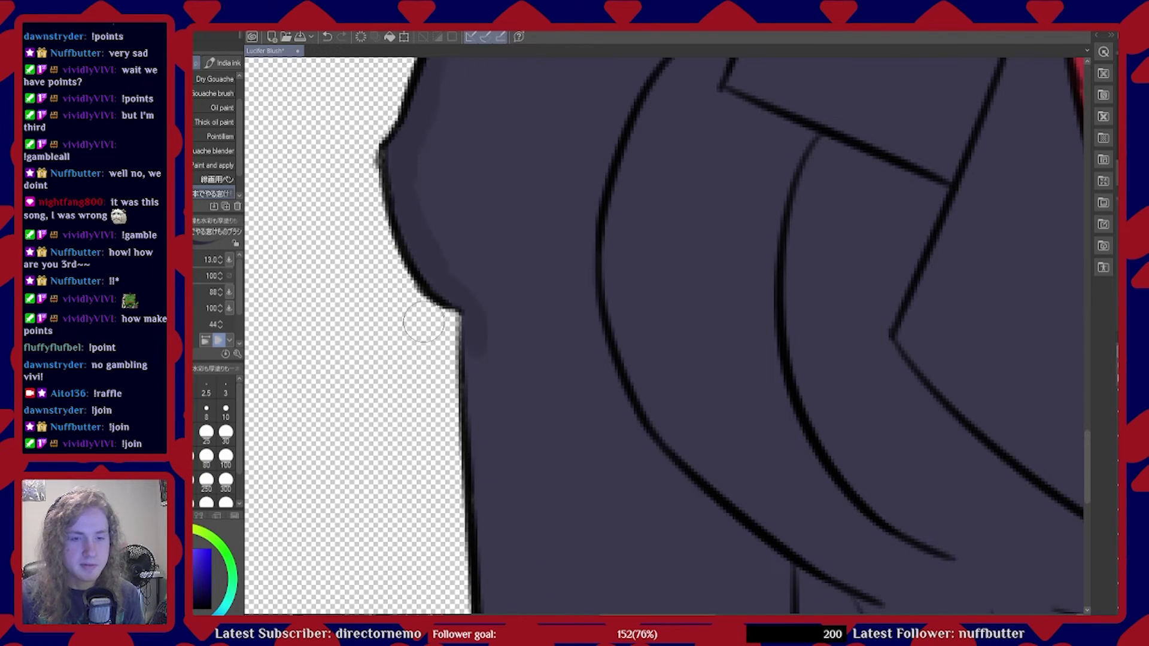
pyautogui.scroll(-4, 393, 324)
pyautogui.scroll(4, 490, 488)
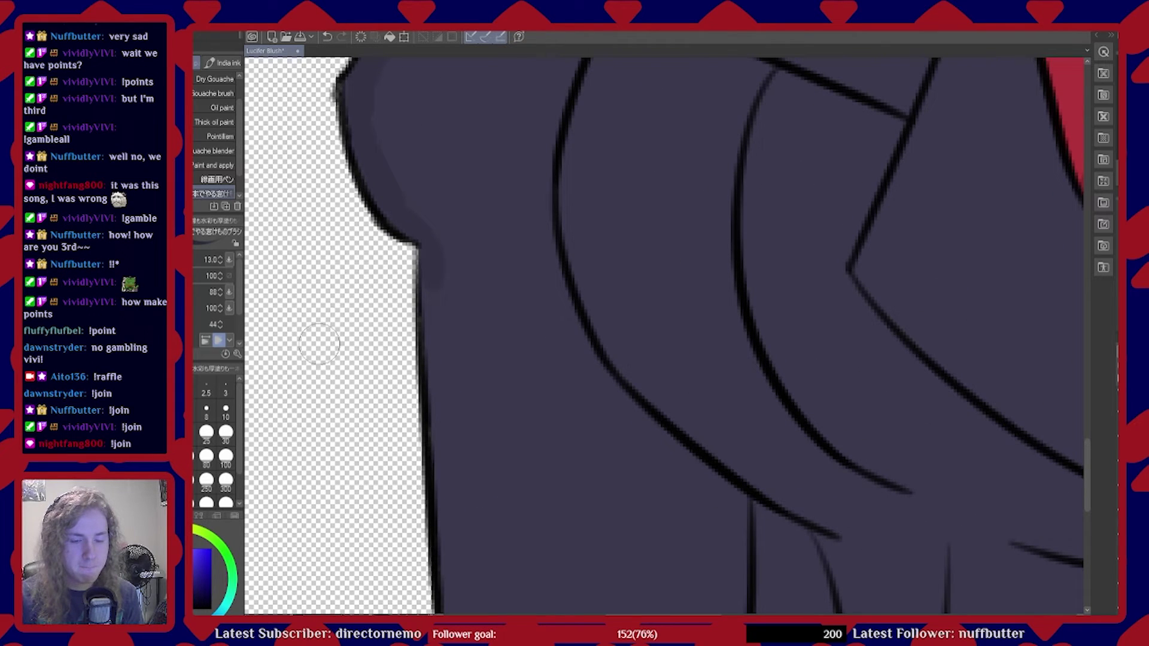
pyautogui.moveTo(423, 359)
pyautogui.mouseDown()
pyautogui.moveTo(429, 282)
pyautogui.moveTo(437, 341)
pyautogui.mouseUp()
pyautogui.scroll(-5, 398, 360)
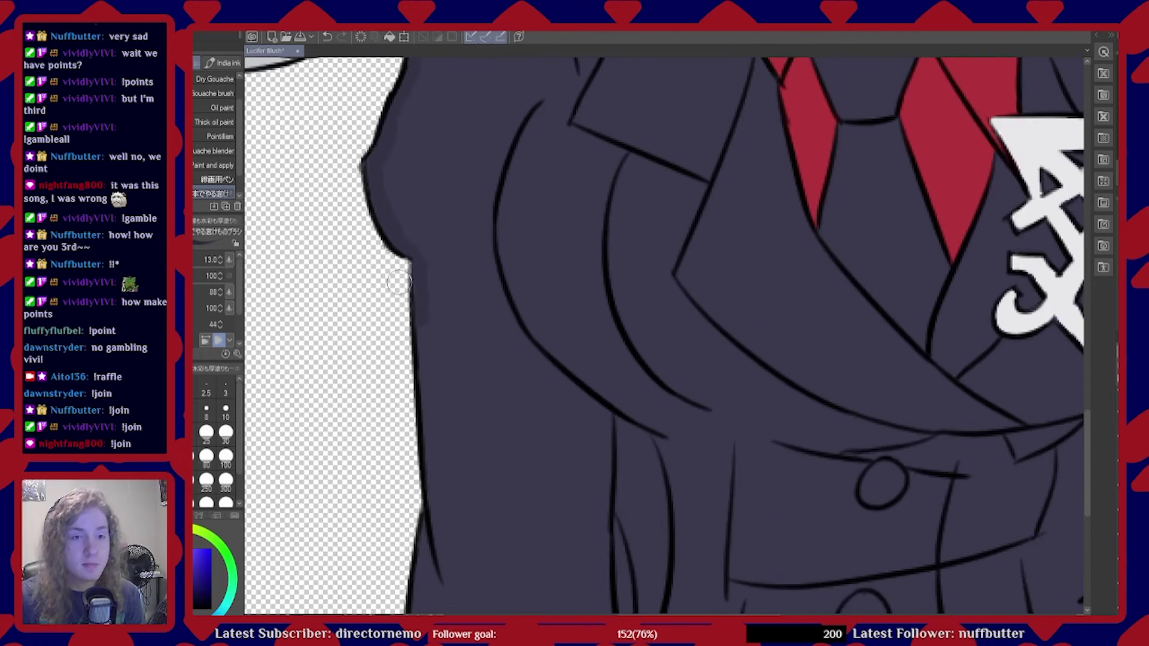
pyautogui.scroll(5, 425, 453)
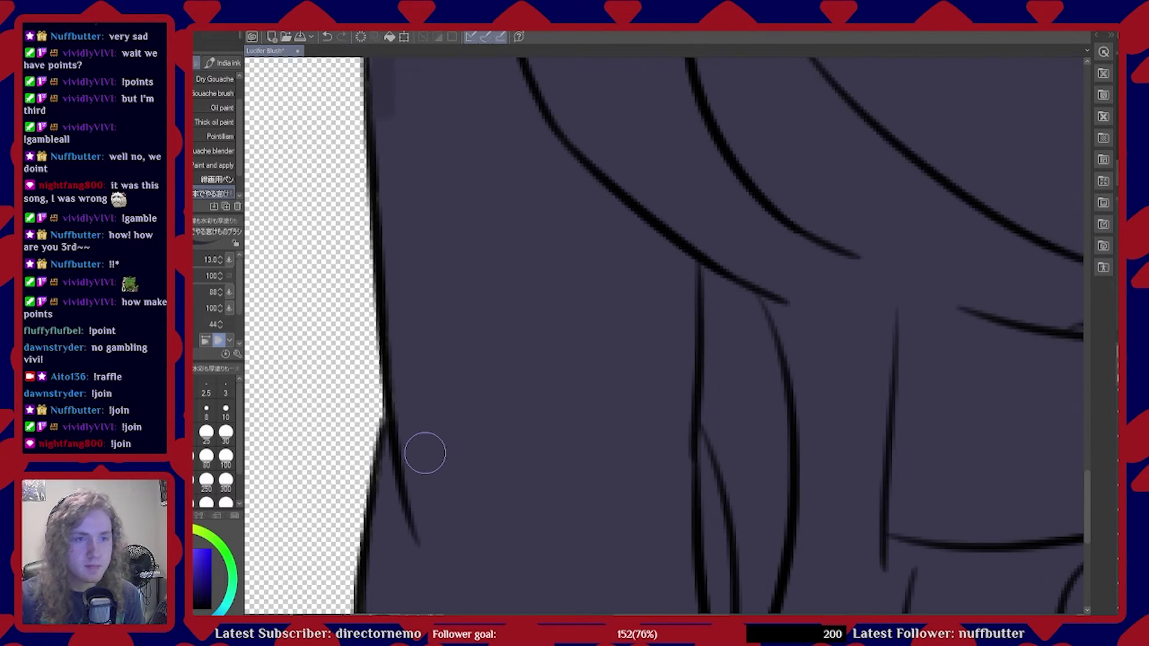
pyautogui.moveTo(380, 110)
pyautogui.mouseDown()
pyautogui.moveTo(397, 254)
pyautogui.moveTo(401, 243)
pyautogui.moveTo(383, 312)
pyautogui.moveTo(394, 246)
pyautogui.moveTo(420, 521)
pyautogui.moveTo(424, 476)
pyautogui.moveTo(417, 492)
pyautogui.moveTo(430, 500)
pyautogui.moveTo(387, 480)
pyautogui.moveTo(389, 459)
pyautogui.moveTo(386, 533)
pyautogui.moveTo(388, 513)
pyautogui.moveTo(389, 531)
pyautogui.moveTo(368, 494)
pyautogui.mouseUp()
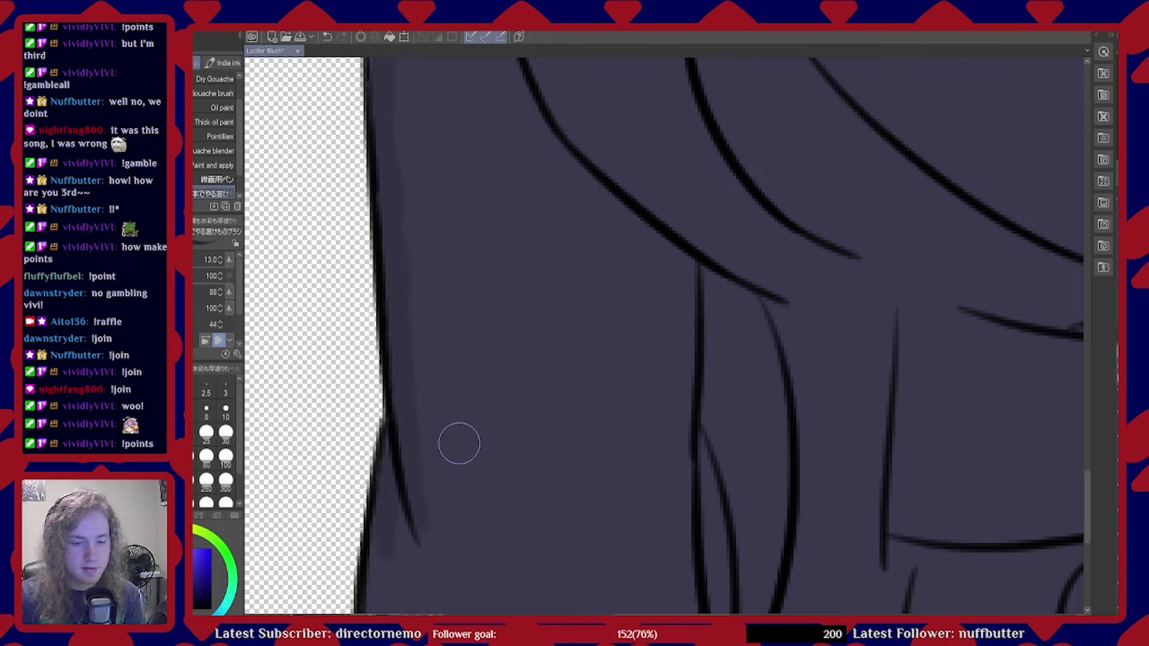
# Continue the left sleeve's edge shadow from the crease down to the bottom edge of the canvas
pyautogui.scroll(-1, 473, 434)
pyautogui.scroll(-2, 472, 435)
pyautogui.scroll(3, 423, 503)
pyautogui.scroll(-3, 507, 380)
pyautogui.scroll(4, 482, 544)
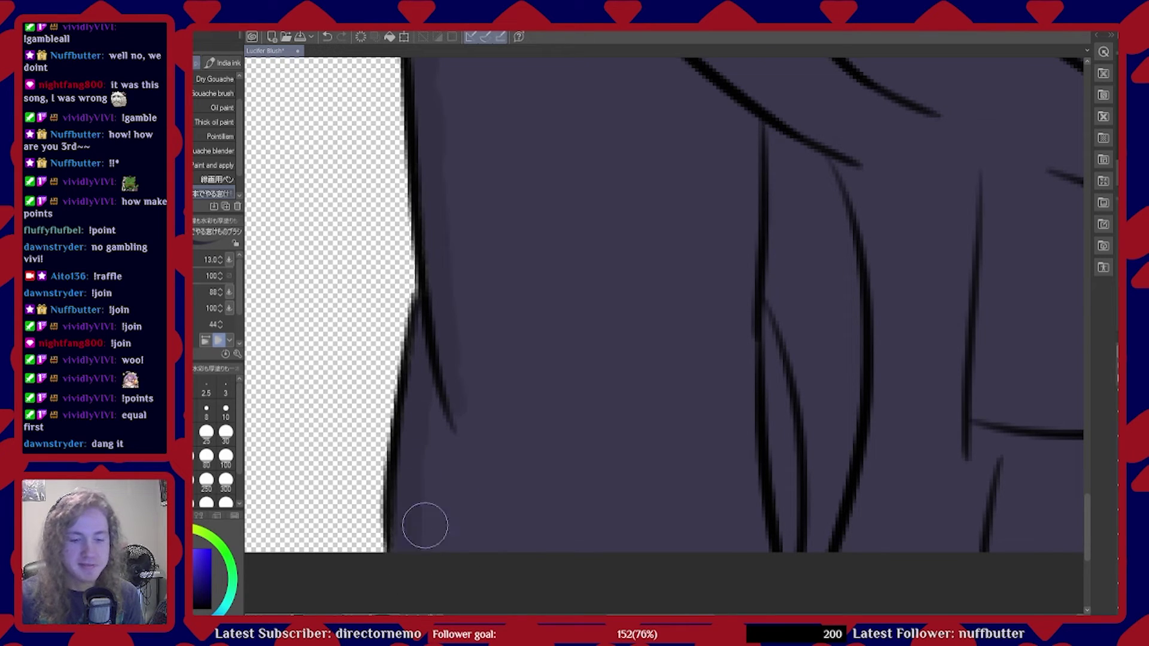
pyautogui.scroll(-6, 544, 414)
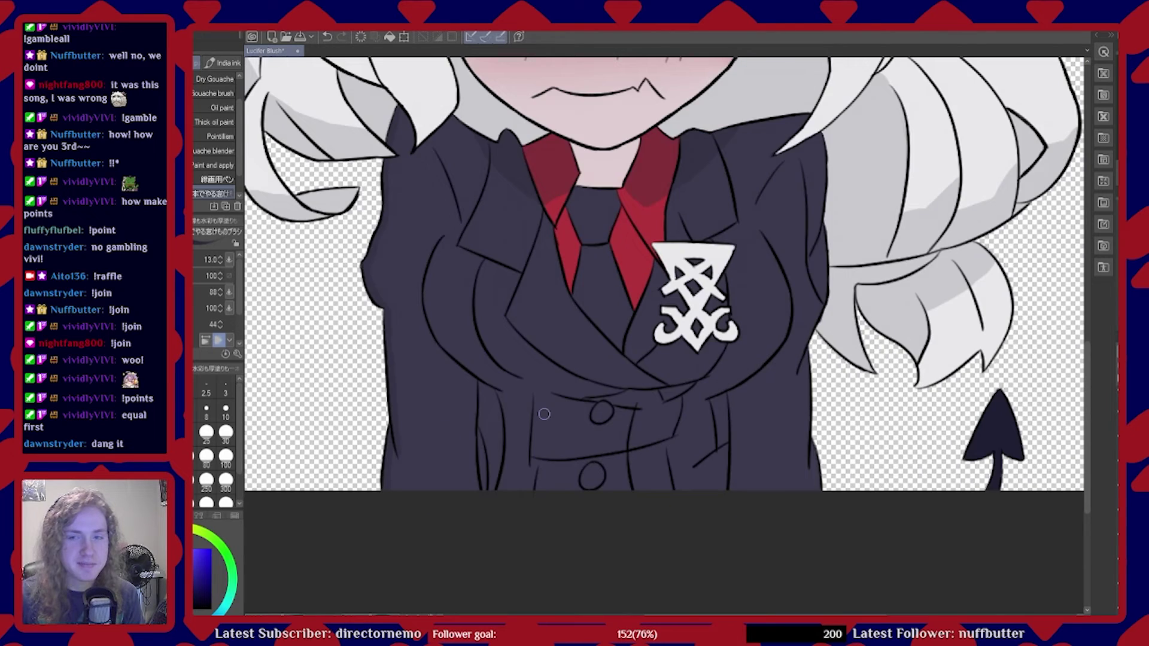
pyautogui.scroll(-2, 544, 414)
pyautogui.scroll(-3, 479, 328)
pyautogui.scroll(5, 478, 328)
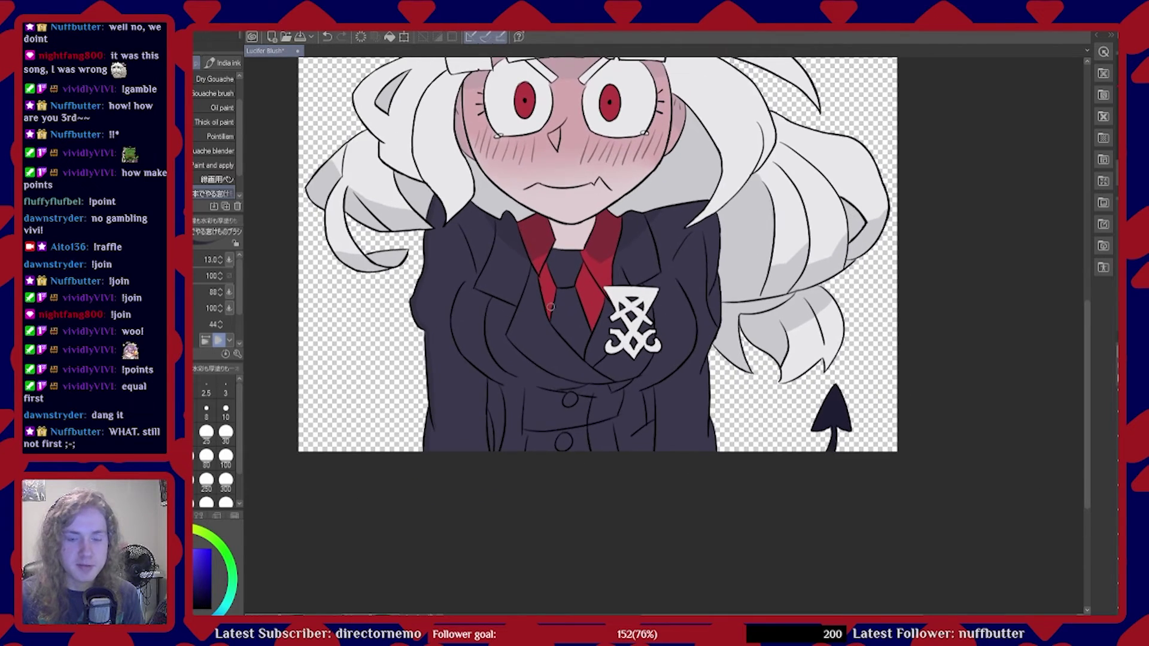
# Try painting a thin curved shadow across the left side of the jacket's chest, crossing the inner fold line toward the lapel
pyautogui.scroll(-1, 405, 359)
pyautogui.scroll(2, 449, 379)
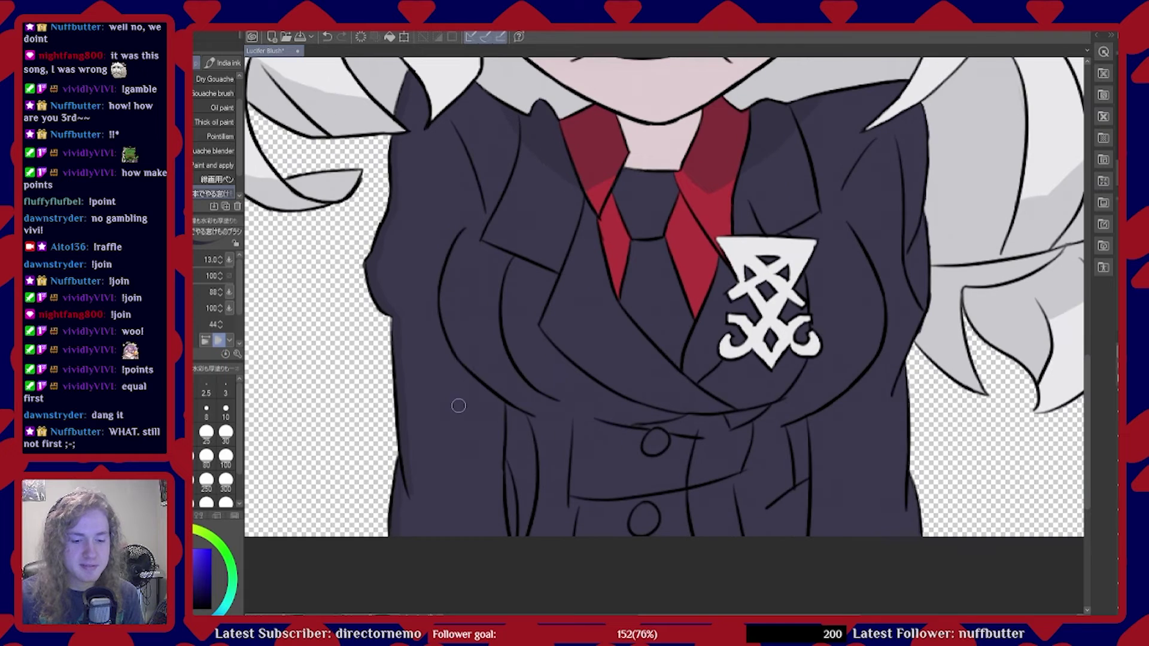
pyautogui.scroll(1, 445, 419)
pyautogui.scroll(-2, 446, 419)
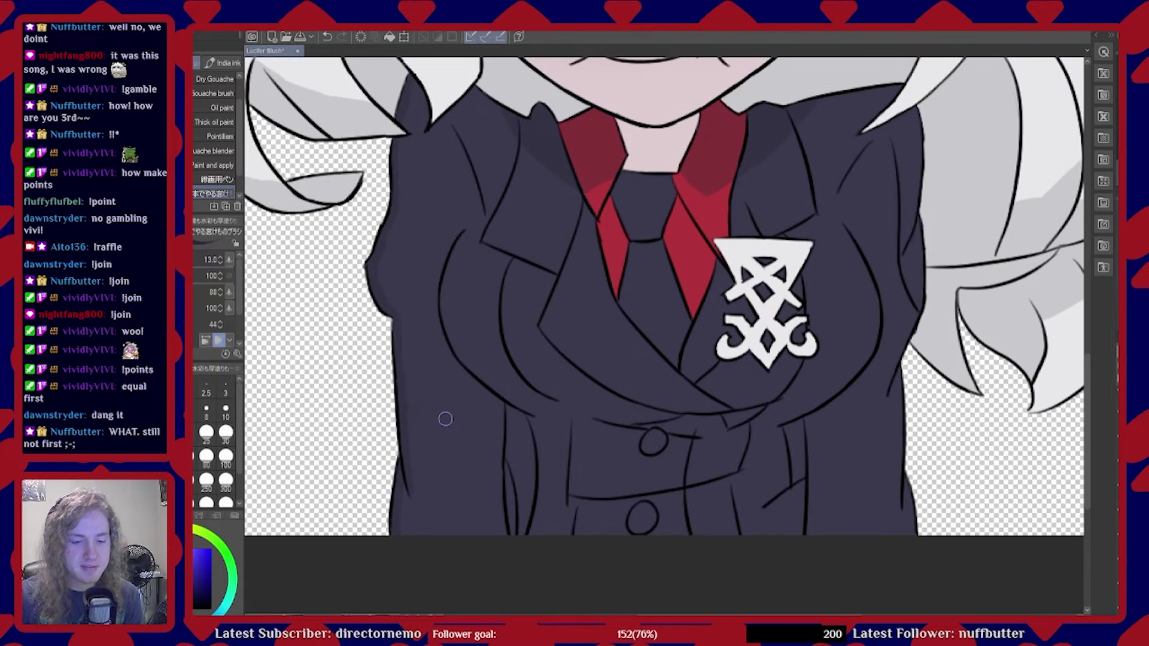
pyautogui.scroll(3, 462, 413)
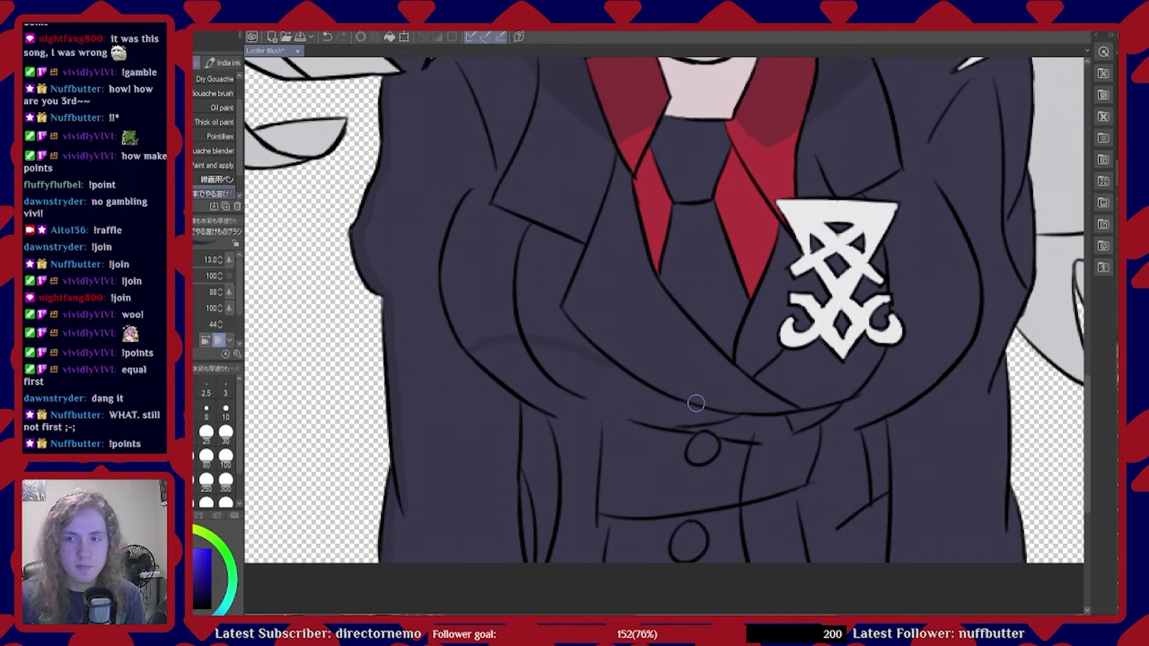
pyautogui.scroll(-3, 497, 356)
pyautogui.scroll(4, 539, 335)
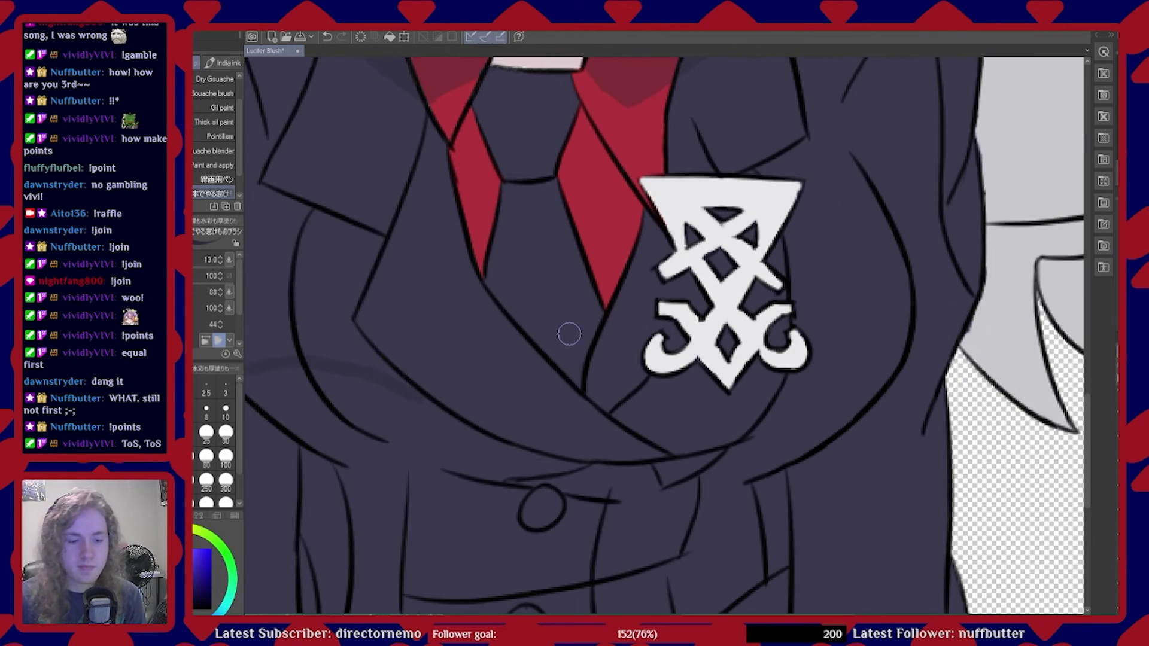
pyautogui.scroll(-3, 431, 341)
pyautogui.scroll(1, 431, 342)
pyautogui.scroll(-1, 431, 341)
pyautogui.scroll(2, 714, 443)
pyautogui.scroll(-2, 441, 308)
pyautogui.scroll(3, 488, 370)
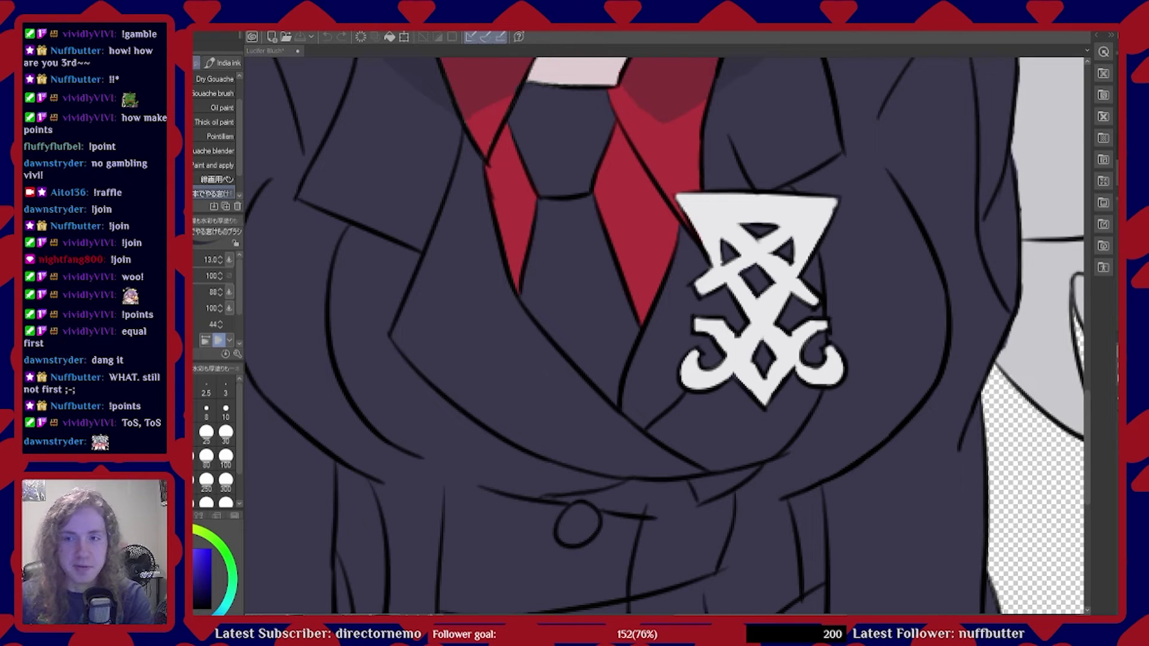
# Paint an arched dark shadow across the left chest from the lapel's inner edge to the outer outline, and thicken it underneath
pyautogui.click(596, 428)
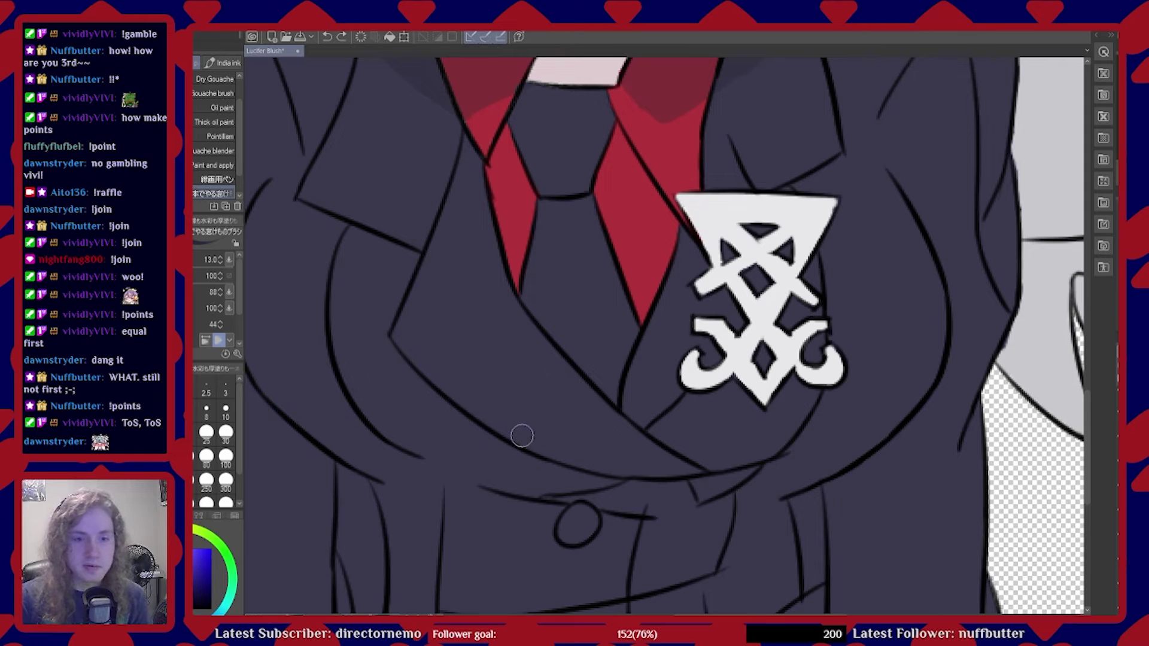
pyautogui.moveTo(609, 415)
pyautogui.mouseDown()
pyautogui.moveTo(623, 411)
pyautogui.moveTo(501, 380)
pyautogui.mouseUp()
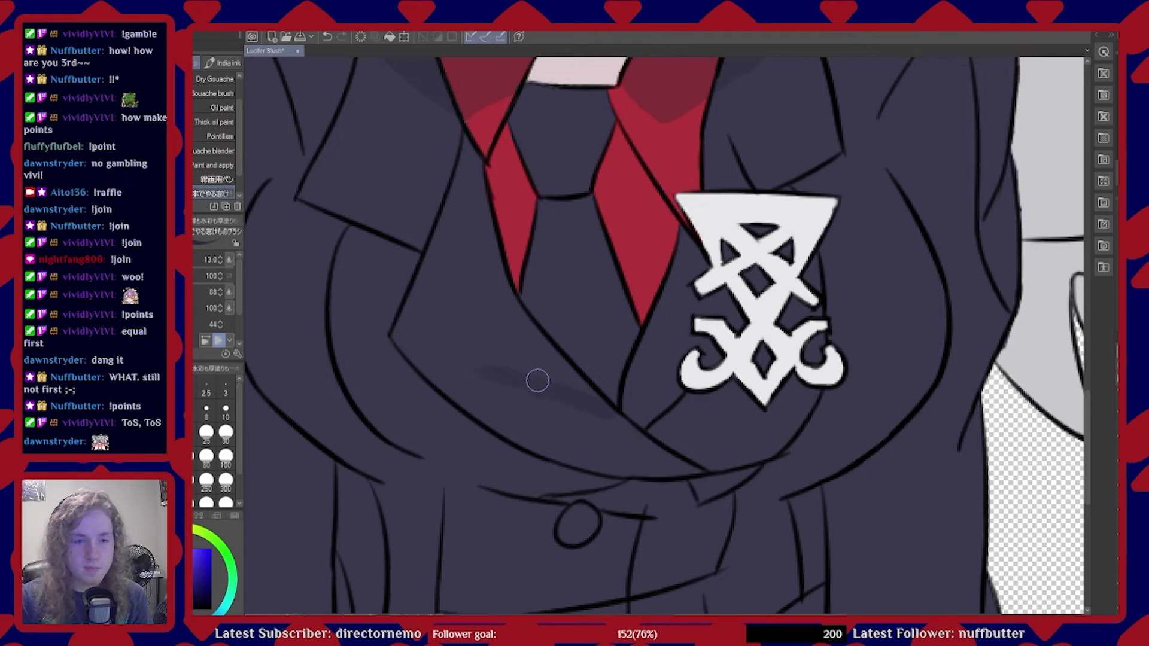
pyautogui.moveTo(544, 386)
pyautogui.mouseDown()
pyautogui.moveTo(497, 371)
pyautogui.moveTo(538, 386)
pyautogui.mouseUp()
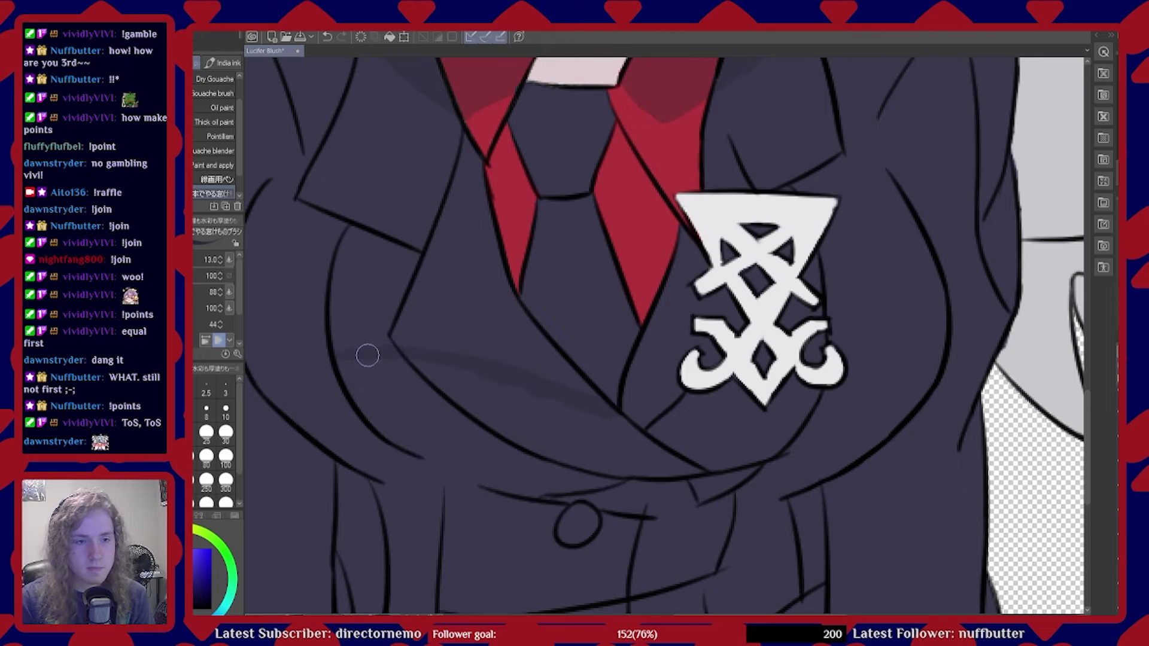
pyautogui.moveTo(311, 365); pyautogui.dragTo(284, 371)
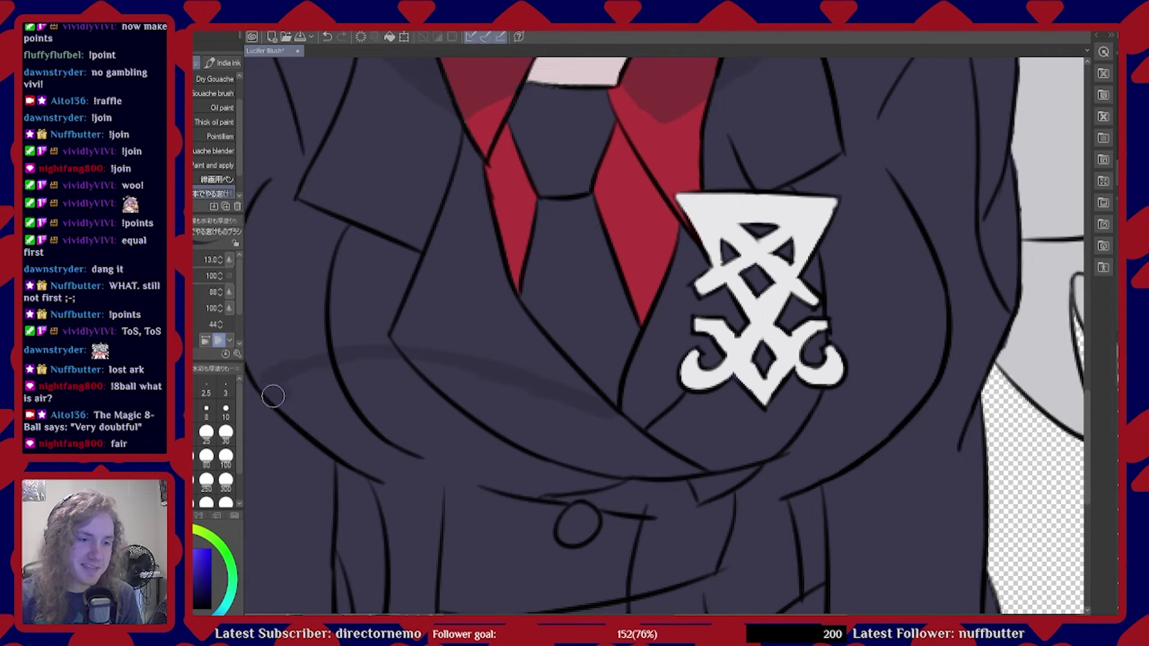
pyautogui.moveTo(329, 415)
pyautogui.mouseDown()
pyautogui.moveTo(282, 390)
pyautogui.moveTo(306, 417)
pyautogui.mouseUp()
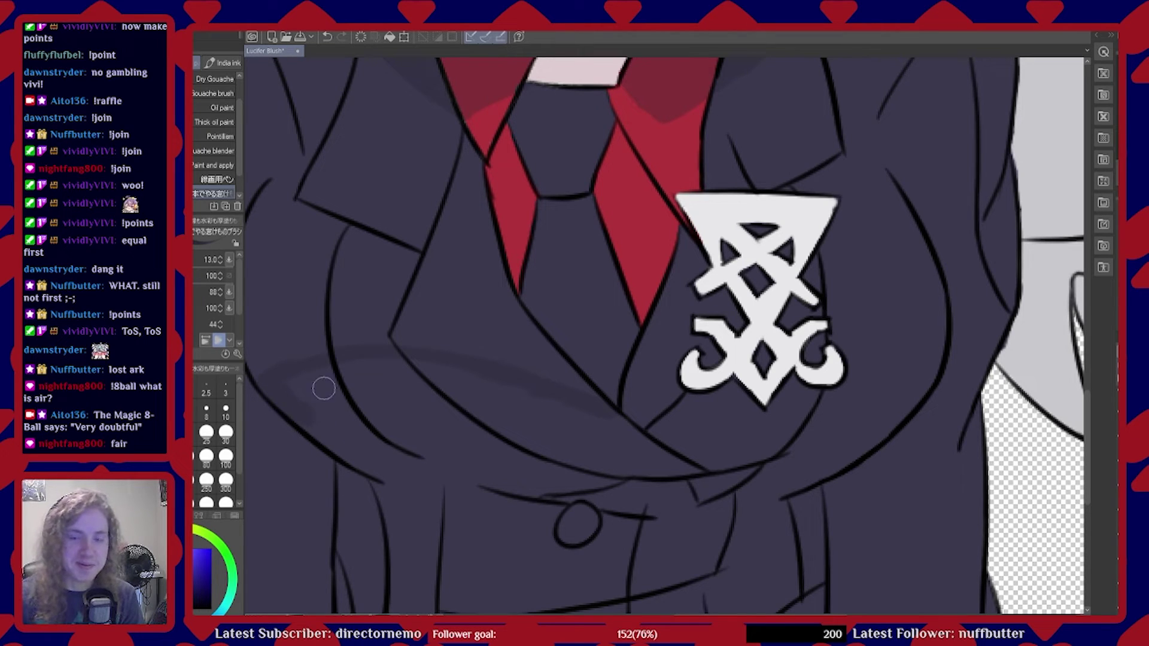
pyautogui.moveTo(334, 441)
pyautogui.mouseDown()
pyautogui.moveTo(302, 389)
pyautogui.moveTo(316, 380)
pyautogui.moveTo(289, 378)
pyautogui.moveTo(423, 368)
pyautogui.moveTo(397, 374)
pyautogui.moveTo(537, 399)
pyautogui.mouseUp()
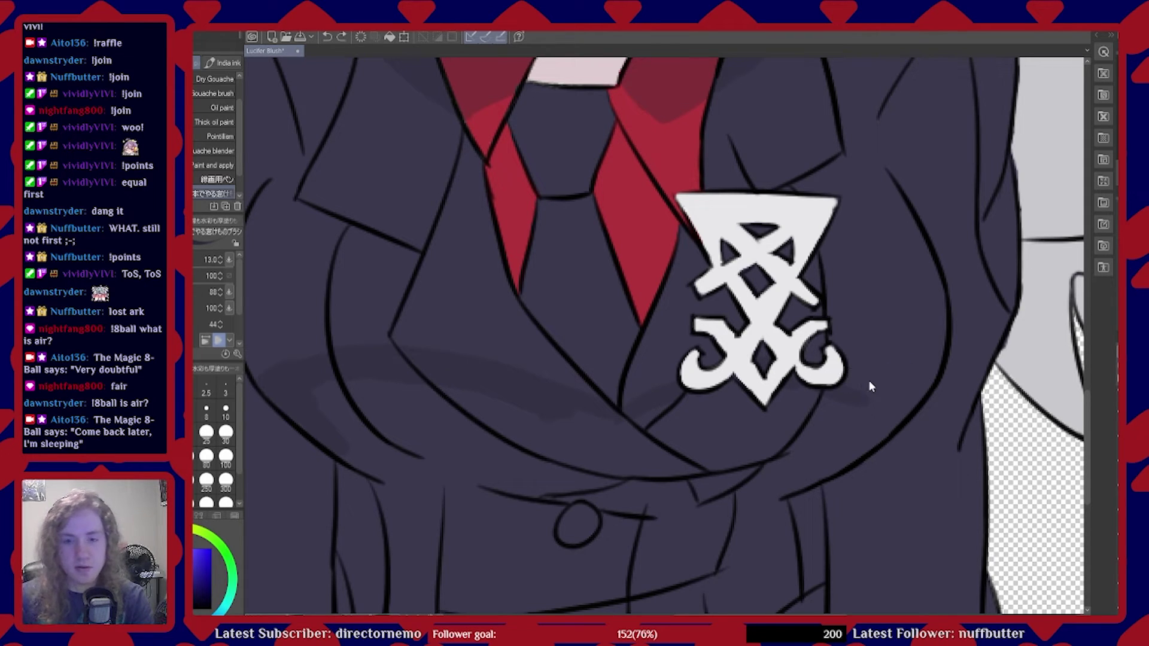
# Extend the arched chest shadow on the right side, from the white emblem out to the chest's outer contour
pyautogui.moveTo(766, 368); pyautogui.dragTo(802, 373)
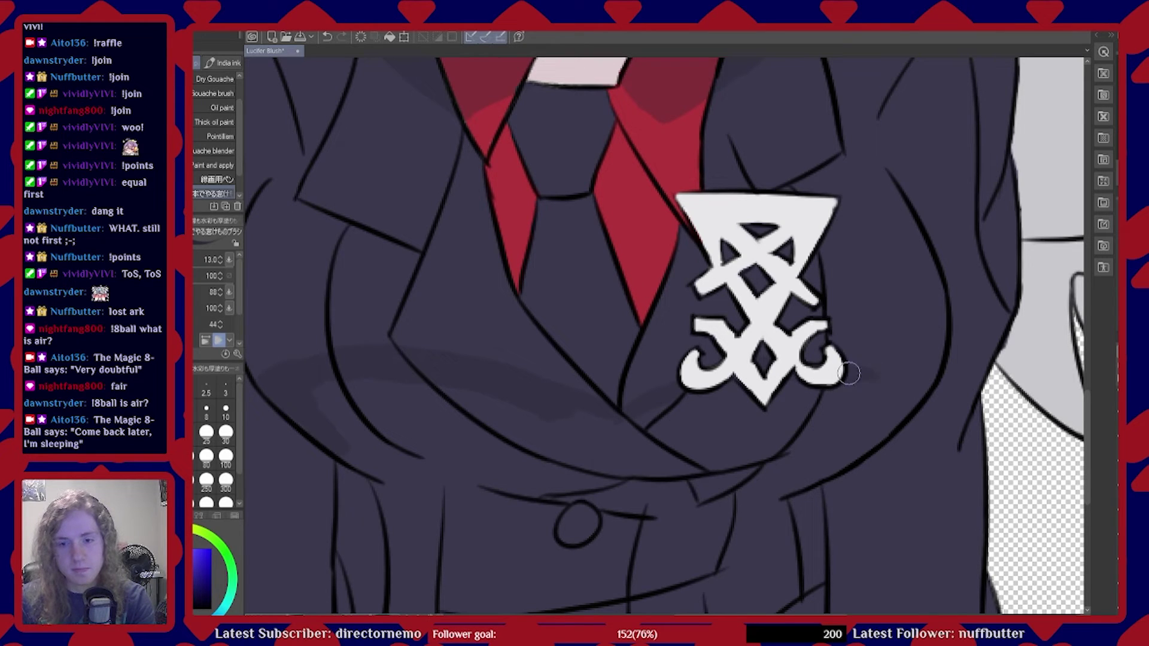
pyautogui.moveTo(891, 379); pyautogui.dragTo(914, 393)
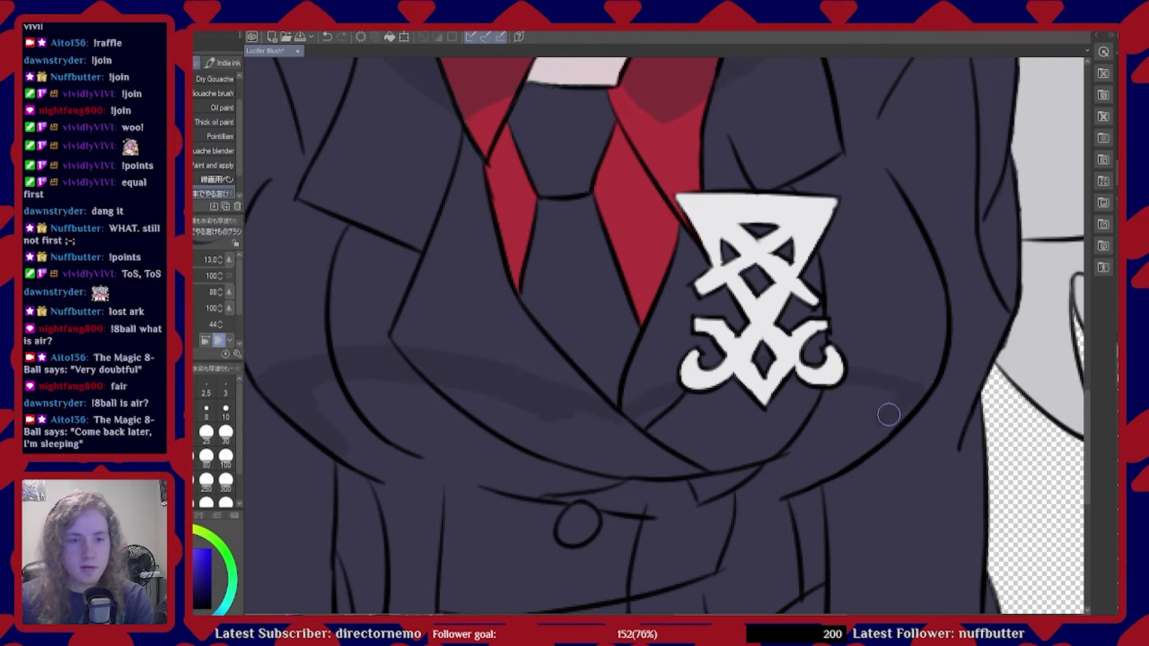
pyautogui.scroll(-2, 882, 419)
pyautogui.scroll(-1, 554, 399)
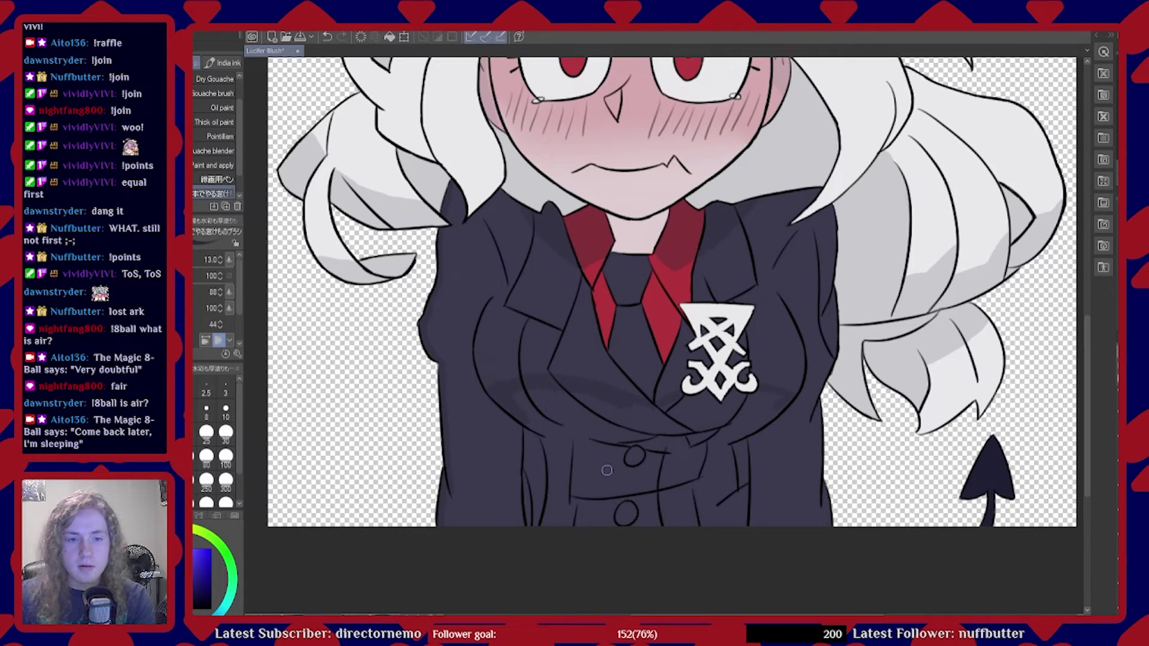
pyautogui.scroll(3, 630, 426)
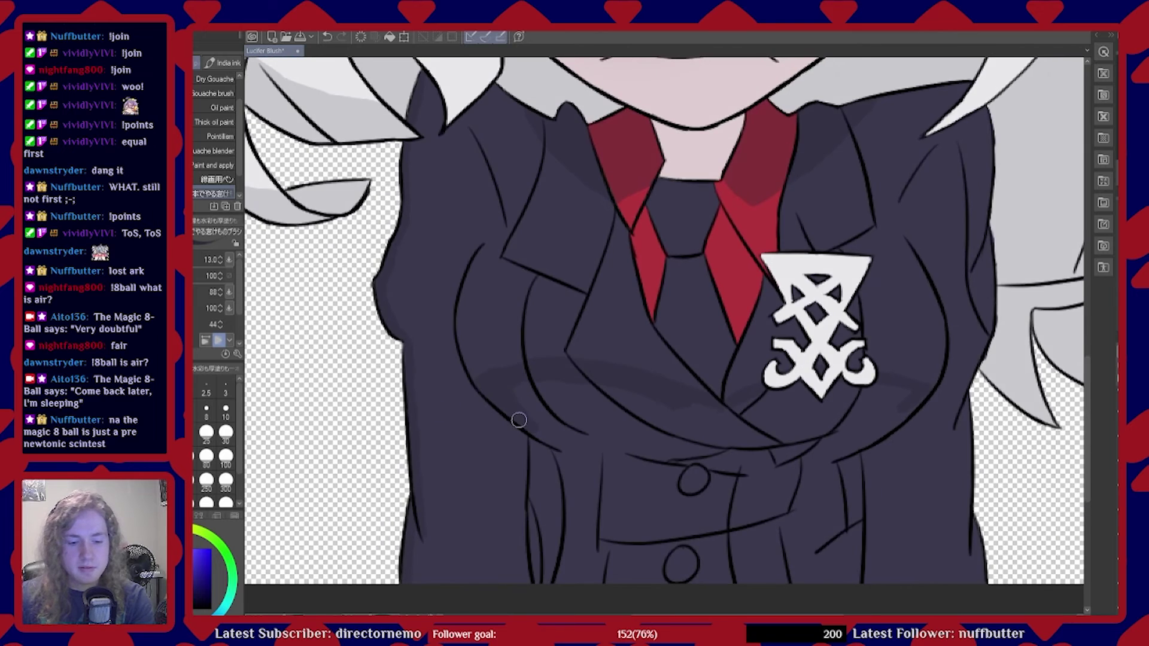
pyautogui.scroll(2, 532, 405)
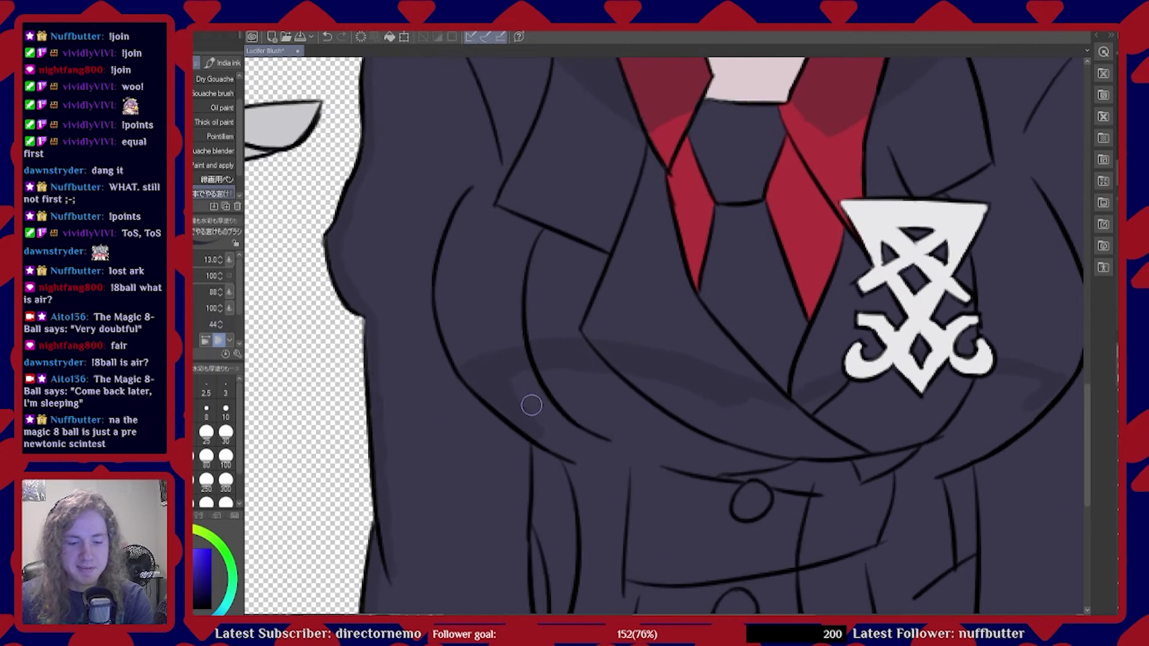
pyautogui.scroll(1, 691, 415)
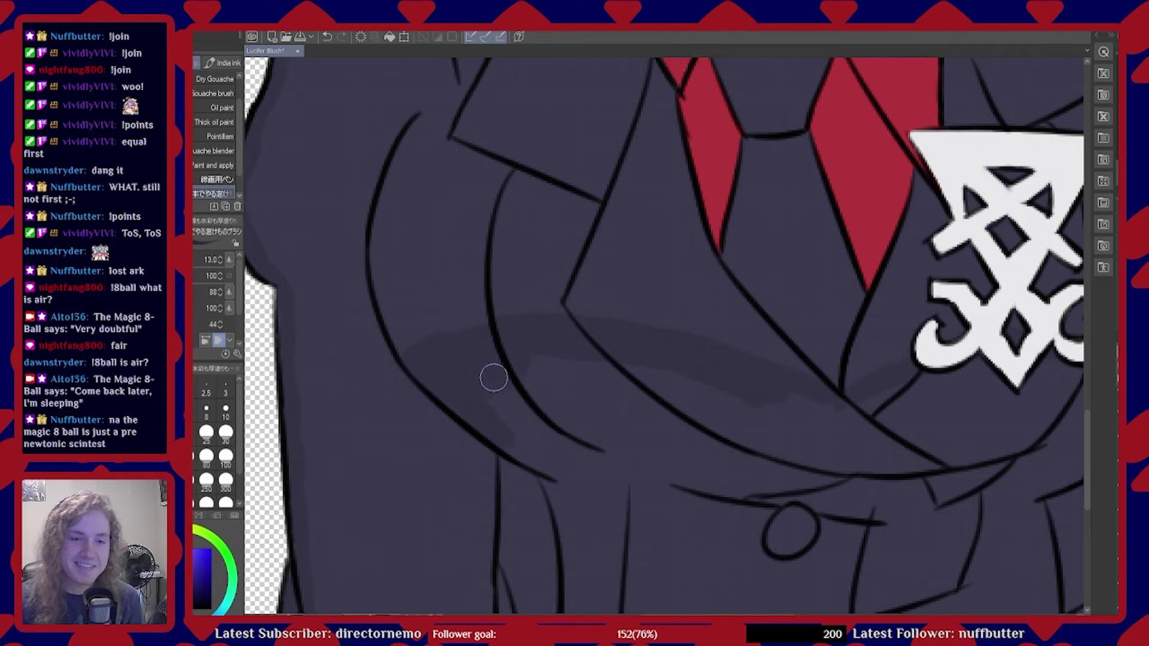
# Fill the left chest's shadow from its arched top edge down to the jacket's lower chest outline, and save the drawing
pyautogui.moveTo(558, 366)
pyautogui.mouseDown()
pyautogui.moveTo(653, 383)
pyautogui.moveTo(720, 377)
pyautogui.moveTo(741, 408)
pyautogui.moveTo(763, 393)
pyautogui.moveTo(643, 410)
pyautogui.moveTo(663, 396)
pyautogui.moveTo(540, 405)
pyautogui.moveTo(538, 384)
pyautogui.moveTo(512, 395)
pyautogui.moveTo(520, 415)
pyautogui.moveTo(494, 402)
pyautogui.moveTo(529, 432)
pyautogui.moveTo(502, 428)
pyautogui.moveTo(544, 446)
pyautogui.mouseUp()
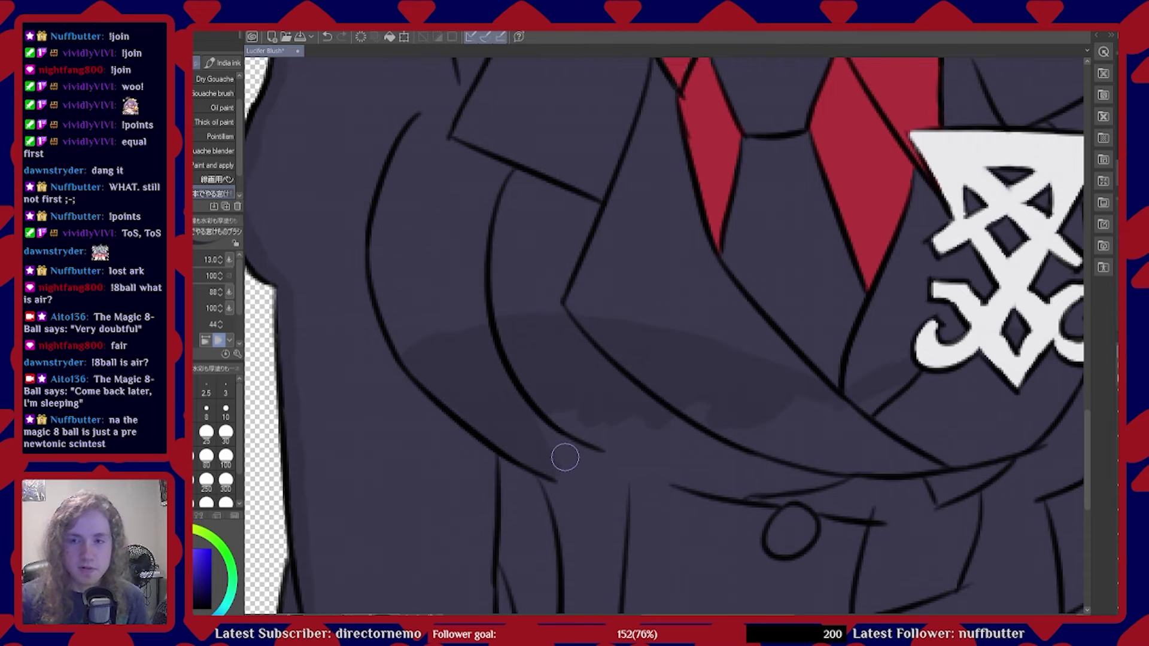
pyautogui.hotkey('ctrl', 's')
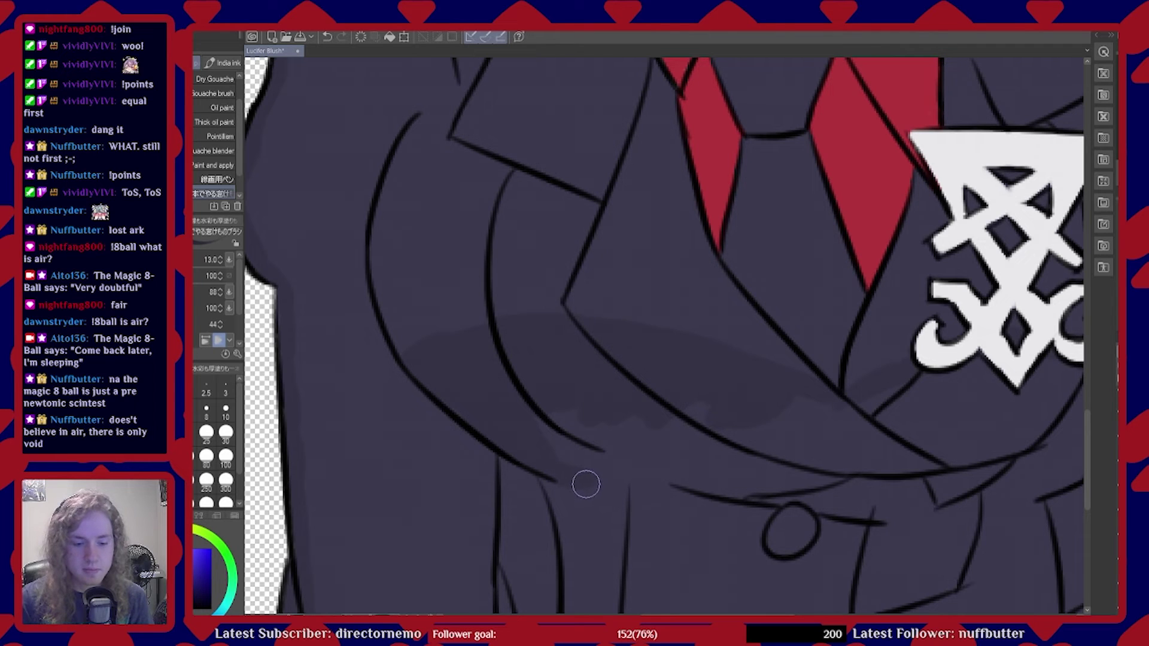
pyautogui.moveTo(586, 484)
pyautogui.mouseDown()
pyautogui.moveTo(548, 456)
pyautogui.moveTo(552, 472)
pyautogui.moveTo(607, 484)
pyautogui.moveTo(567, 473)
pyautogui.moveTo(680, 490)
pyautogui.moveTo(797, 486)
pyautogui.moveTo(728, 483)
pyautogui.moveTo(836, 468)
pyautogui.moveTo(860, 448)
pyautogui.moveTo(792, 463)
pyautogui.moveTo(784, 454)
pyautogui.moveTo(850, 431)
pyautogui.moveTo(786, 436)
pyautogui.moveTo(810, 429)
pyautogui.moveTo(800, 411)
pyautogui.moveTo(828, 427)
pyautogui.moveTo(814, 413)
pyautogui.moveTo(754, 407)
pyautogui.moveTo(641, 431)
pyautogui.moveTo(709, 411)
pyautogui.moveTo(667, 425)
pyautogui.moveTo(750, 442)
pyautogui.moveTo(720, 467)
pyautogui.moveTo(688, 461)
pyautogui.moveTo(714, 473)
pyautogui.moveTo(647, 468)
pyautogui.moveTo(664, 456)
pyautogui.moveTo(630, 448)
pyautogui.moveTo(624, 427)
pyautogui.moveTo(525, 422)
pyautogui.moveTo(575, 425)
pyautogui.moveTo(564, 431)
pyautogui.moveTo(593, 455)
pyautogui.moveTo(583, 451)
pyautogui.moveTo(671, 463)
pyautogui.moveTo(638, 467)
pyautogui.moveTo(611, 426)
pyautogui.mouseUp()
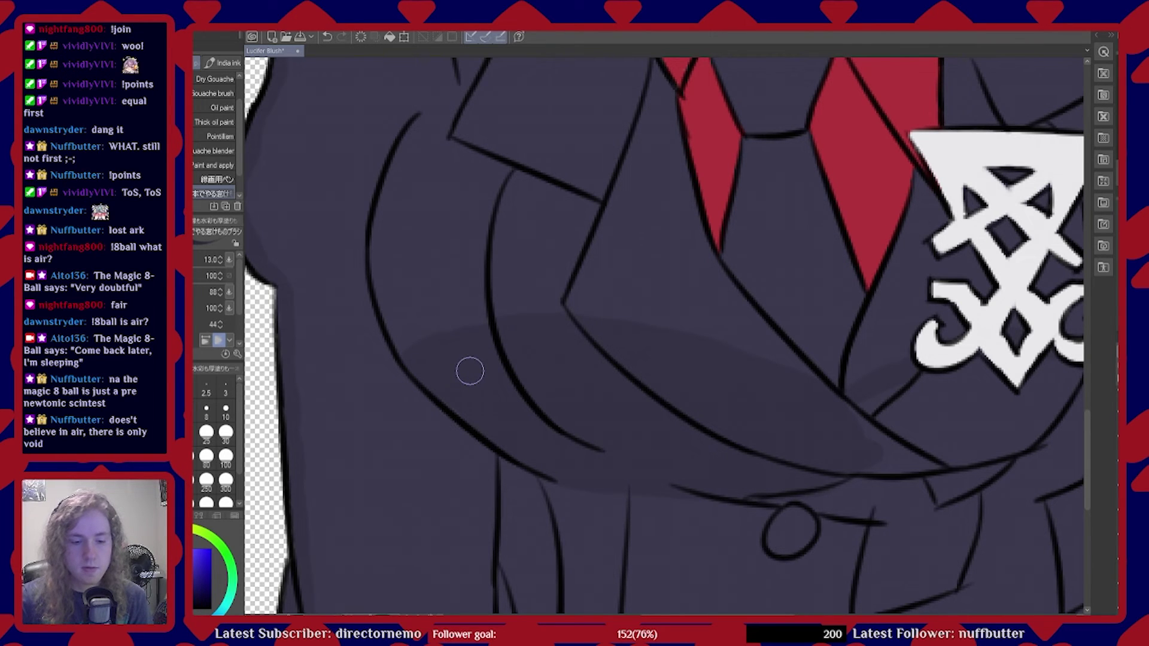
# Fill the right chest's shadow below the white emblem, from the outer contour across to the lapel and just beneath the lower chest line
pyautogui.scroll(-5, 473, 357)
pyautogui.scroll(5, 707, 373)
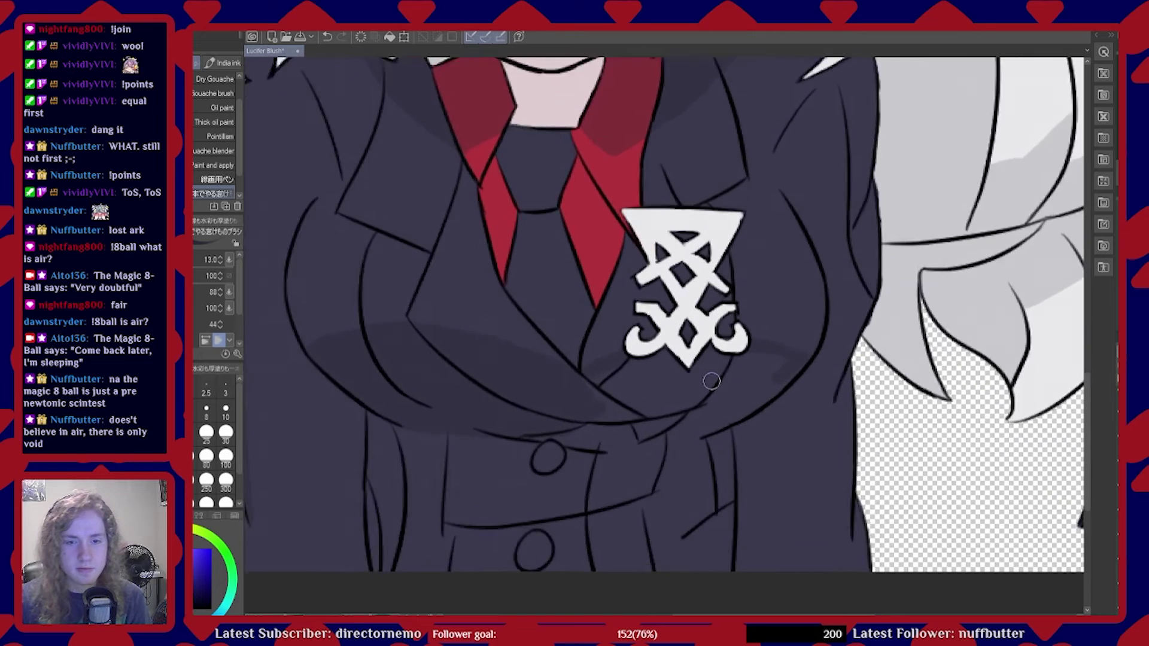
pyautogui.scroll(1, 707, 373)
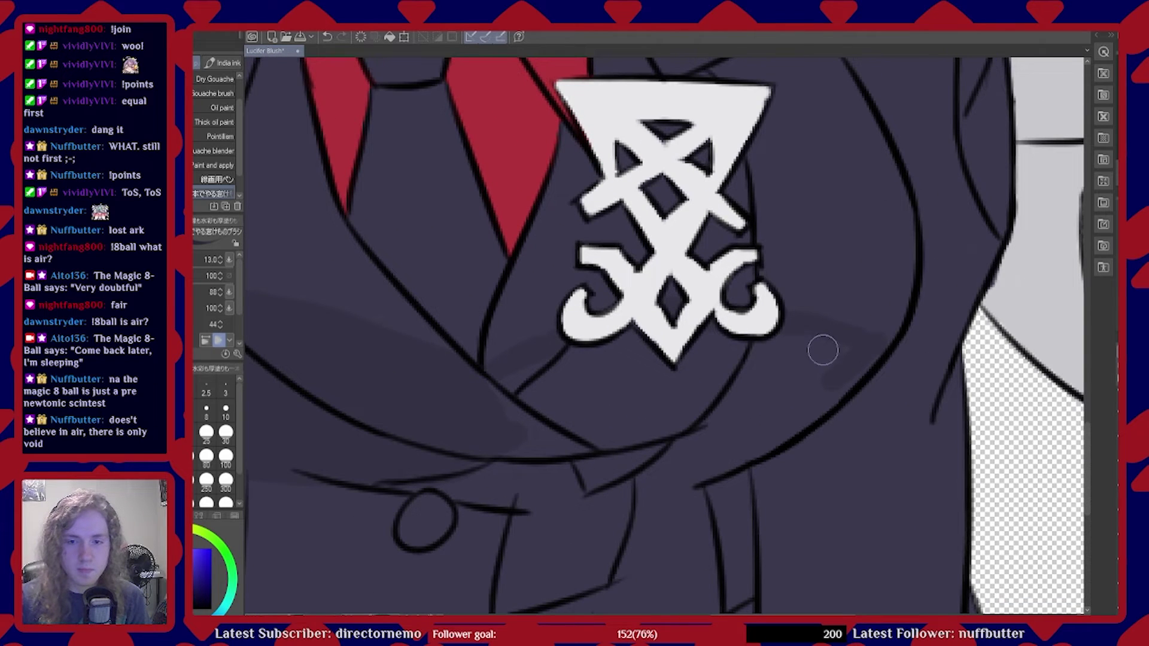
pyautogui.moveTo(851, 371)
pyautogui.mouseDown()
pyautogui.moveTo(876, 349)
pyautogui.moveTo(806, 409)
pyautogui.mouseUp()
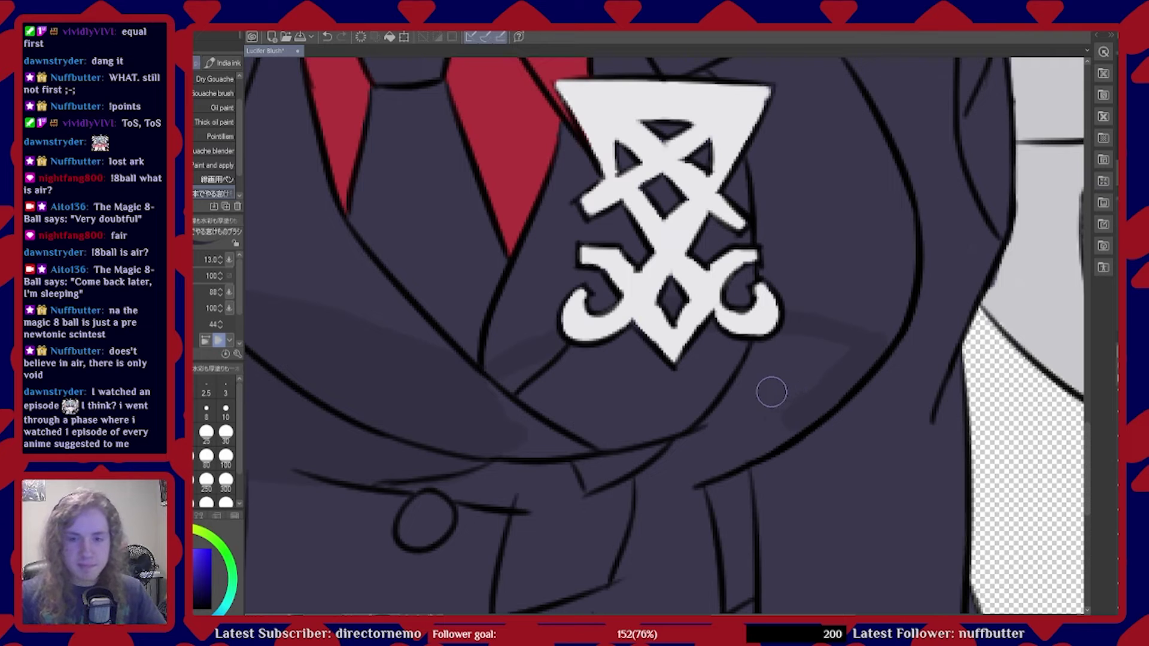
pyautogui.scroll(-3, 654, 332)
pyautogui.scroll(4, 705, 383)
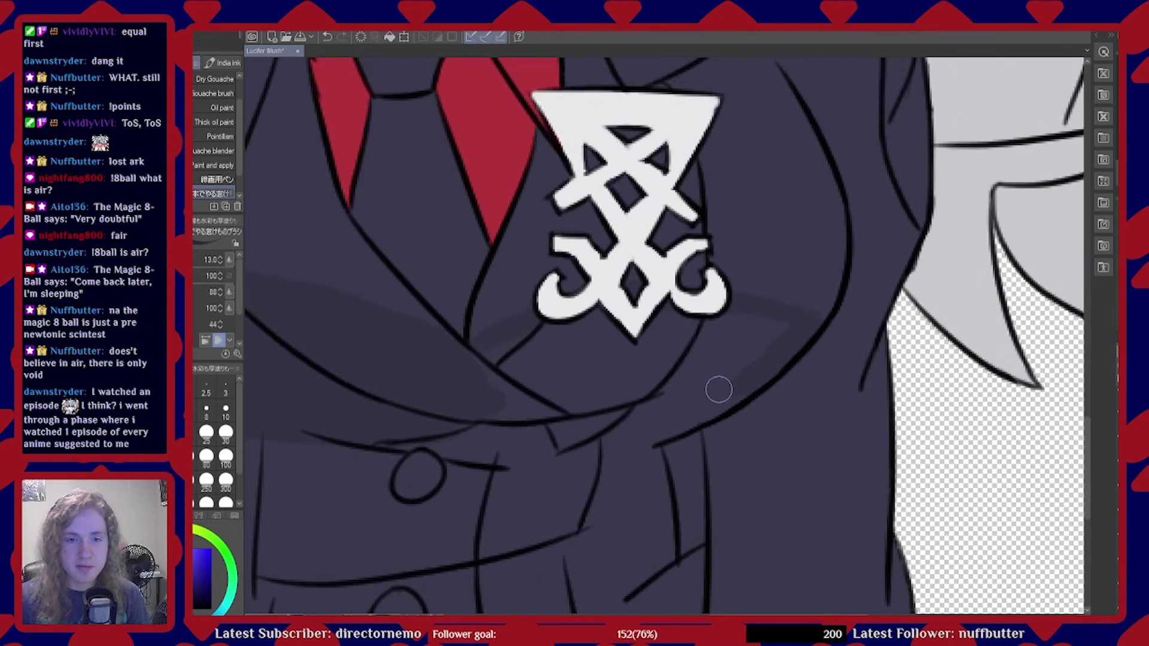
pyautogui.scroll(1, 719, 389)
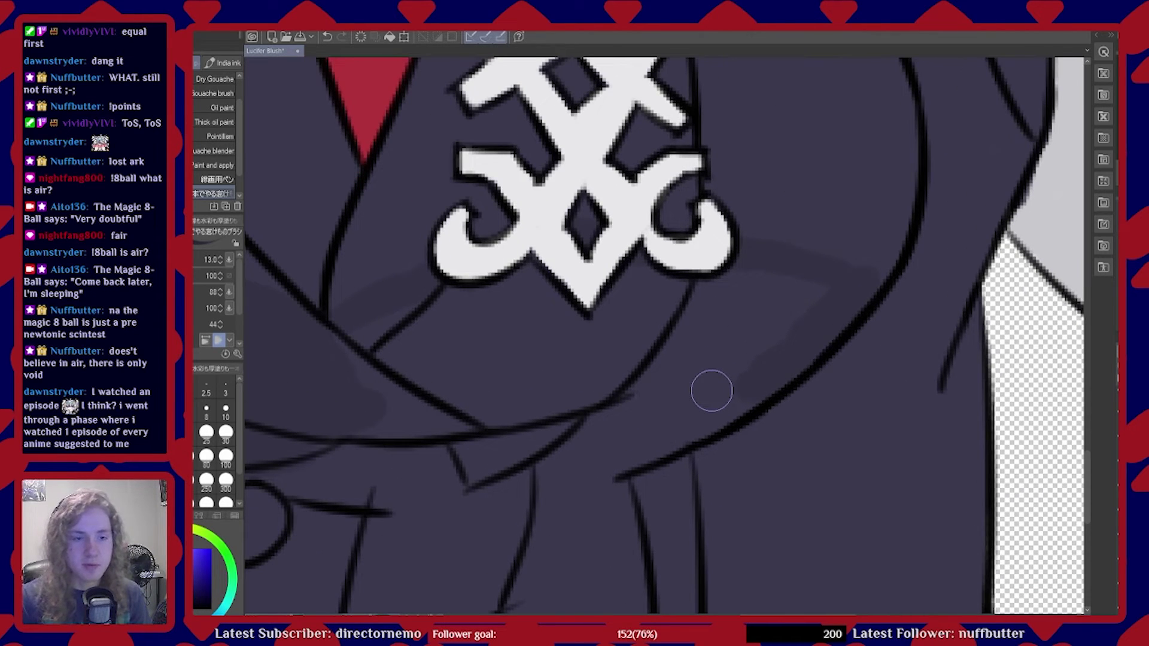
pyautogui.moveTo(408, 311)
pyautogui.mouseDown()
pyautogui.moveTo(505, 277)
pyautogui.moveTo(516, 293)
pyautogui.moveTo(490, 300)
pyautogui.moveTo(665, 279)
pyautogui.moveTo(650, 267)
pyautogui.moveTo(742, 286)
pyautogui.moveTo(748, 304)
pyautogui.moveTo(812, 300)
pyautogui.moveTo(742, 342)
pyautogui.moveTo(740, 360)
pyautogui.moveTo(711, 359)
pyautogui.moveTo(761, 329)
pyautogui.moveTo(743, 372)
pyautogui.moveTo(776, 335)
pyautogui.moveTo(787, 345)
pyautogui.moveTo(763, 357)
pyautogui.mouseUp()
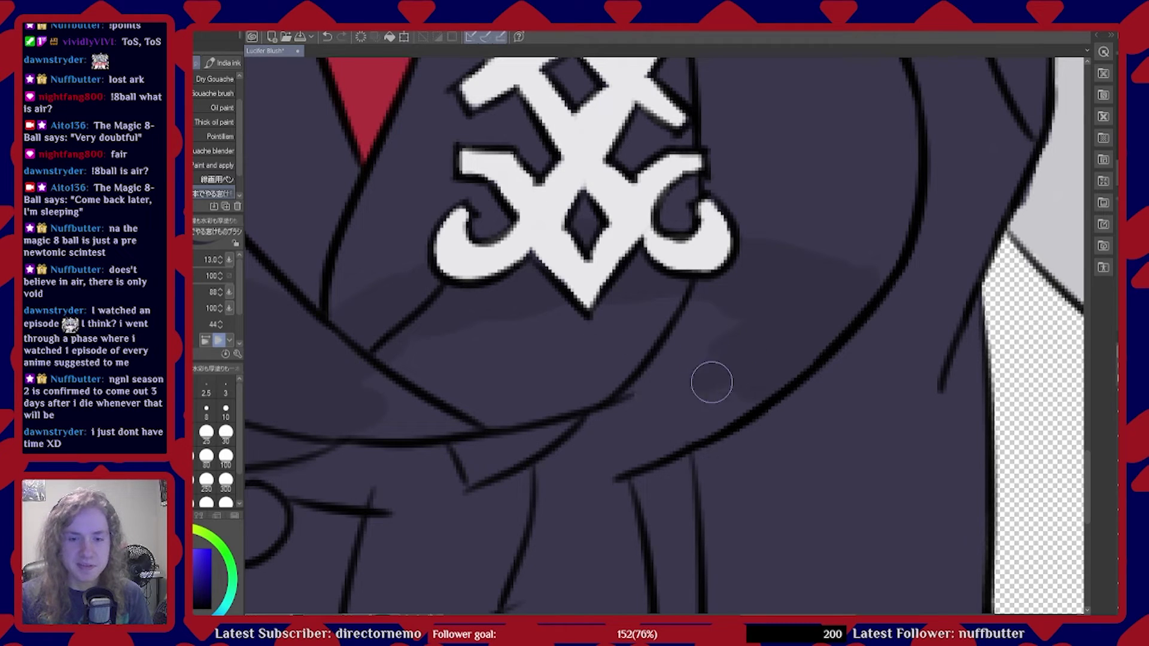
pyautogui.moveTo(711, 379)
pyautogui.mouseDown()
pyautogui.moveTo(717, 406)
pyautogui.moveTo(744, 399)
pyautogui.moveTo(657, 445)
pyautogui.moveTo(566, 468)
pyautogui.moveTo(664, 403)
pyautogui.moveTo(628, 409)
pyautogui.moveTo(708, 389)
pyautogui.moveTo(644, 387)
pyautogui.moveTo(715, 334)
pyautogui.moveTo(653, 358)
pyautogui.moveTo(741, 322)
pyautogui.moveTo(608, 335)
pyautogui.moveTo(693, 309)
pyautogui.moveTo(591, 326)
pyautogui.moveTo(569, 310)
pyautogui.moveTo(420, 357)
pyautogui.moveTo(392, 388)
pyautogui.moveTo(428, 357)
pyautogui.moveTo(342, 397)
pyautogui.moveTo(451, 326)
pyautogui.moveTo(398, 390)
pyautogui.moveTo(471, 382)
pyautogui.moveTo(424, 435)
pyautogui.moveTo(578, 383)
pyautogui.moveTo(502, 376)
pyautogui.moveTo(429, 404)
pyautogui.moveTo(651, 351)
pyautogui.moveTo(528, 464)
pyautogui.moveTo(567, 409)
pyautogui.moveTo(458, 428)
pyautogui.moveTo(368, 464)
pyautogui.moveTo(451, 420)
pyautogui.moveTo(581, 417)
pyautogui.mouseUp()
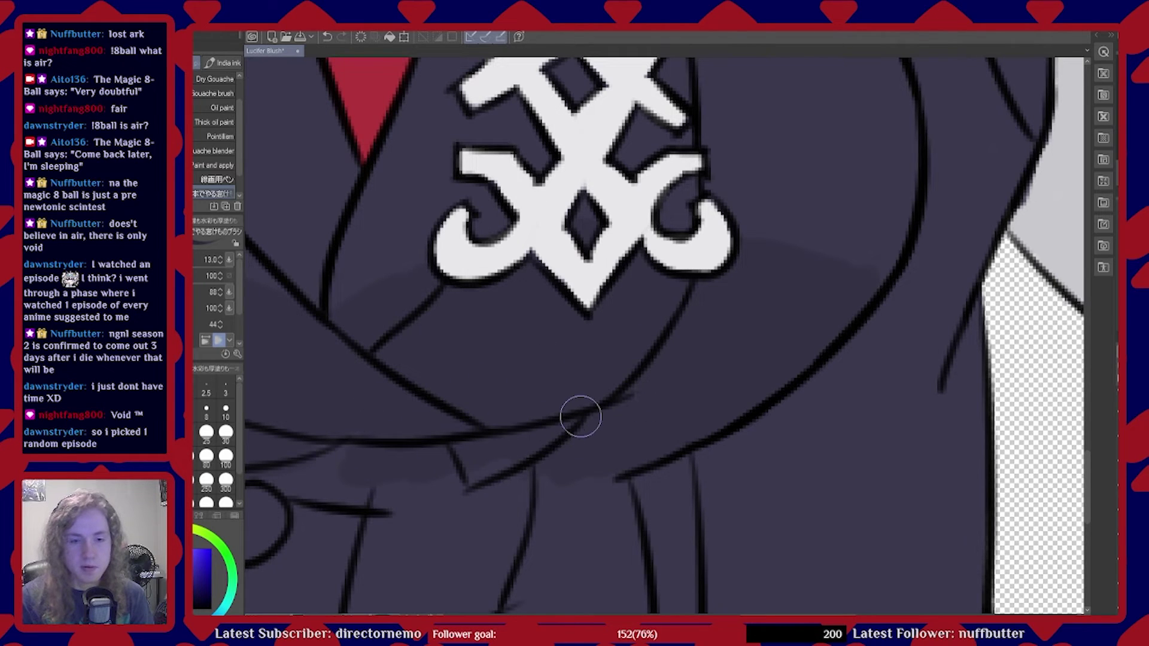
# Outline the waist shadows with a band below the upper button and a contour under the waist seam to the canvas's bottom edge, then save
pyautogui.scroll(-4, 828, 416)
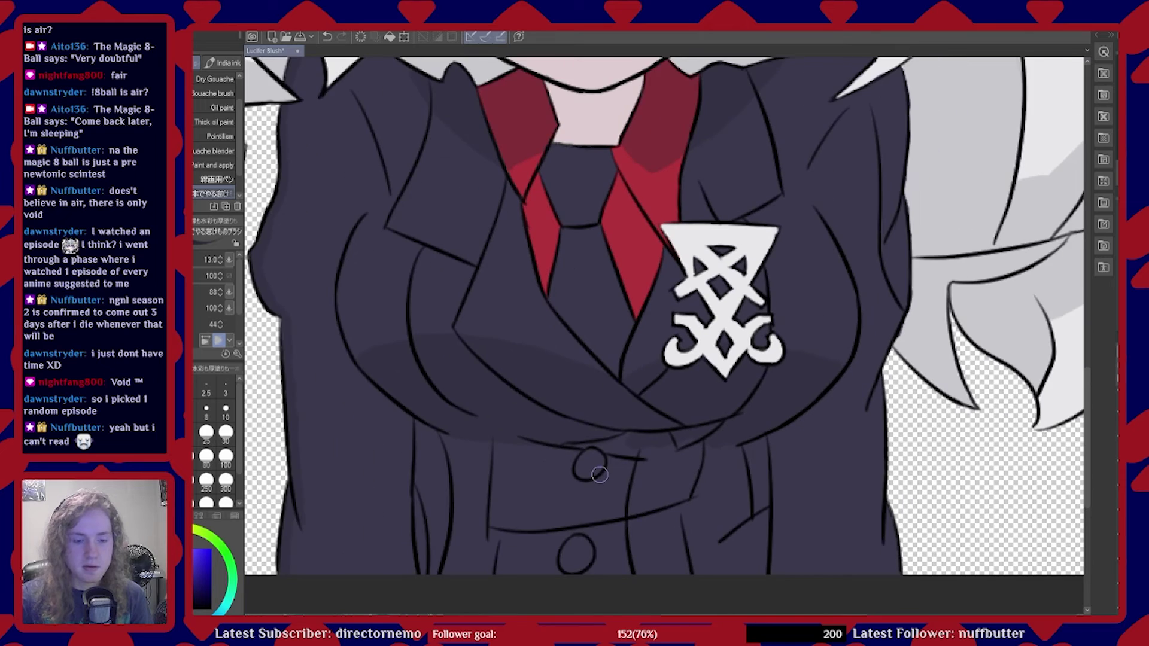
pyautogui.scroll(2, 599, 475)
pyautogui.scroll(-4, 586, 507)
pyautogui.scroll(6, 538, 515)
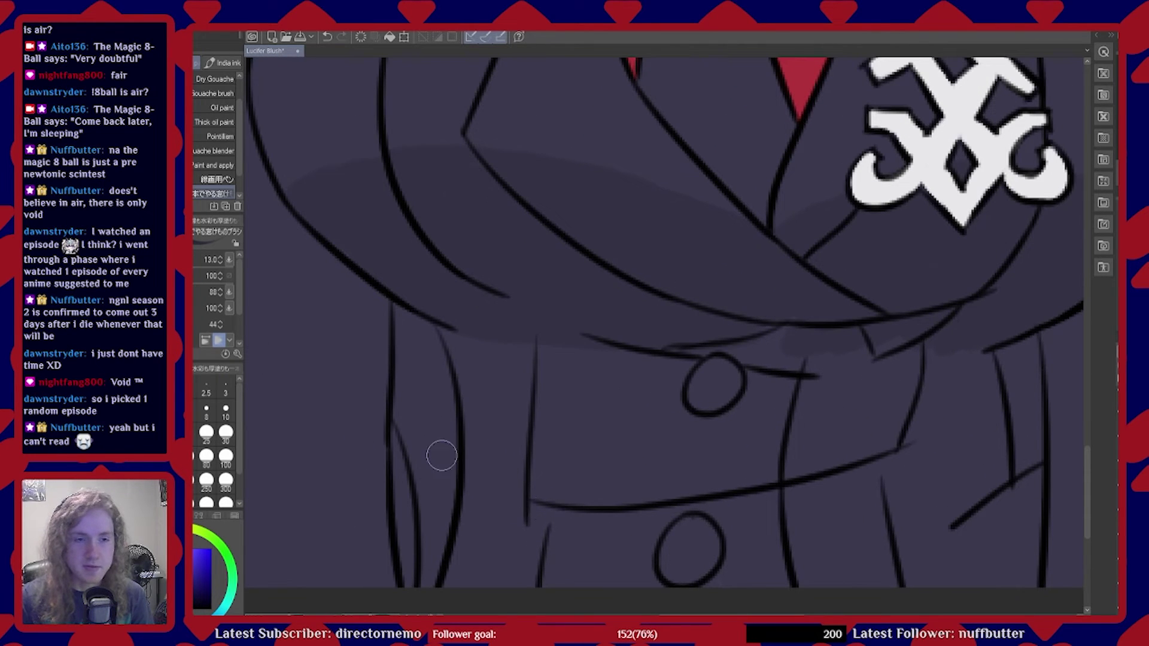
pyautogui.moveTo(508, 379)
pyautogui.mouseDown()
pyautogui.moveTo(541, 390)
pyautogui.moveTo(585, 385)
pyautogui.moveTo(514, 385)
pyautogui.moveTo(766, 415)
pyautogui.mouseUp()
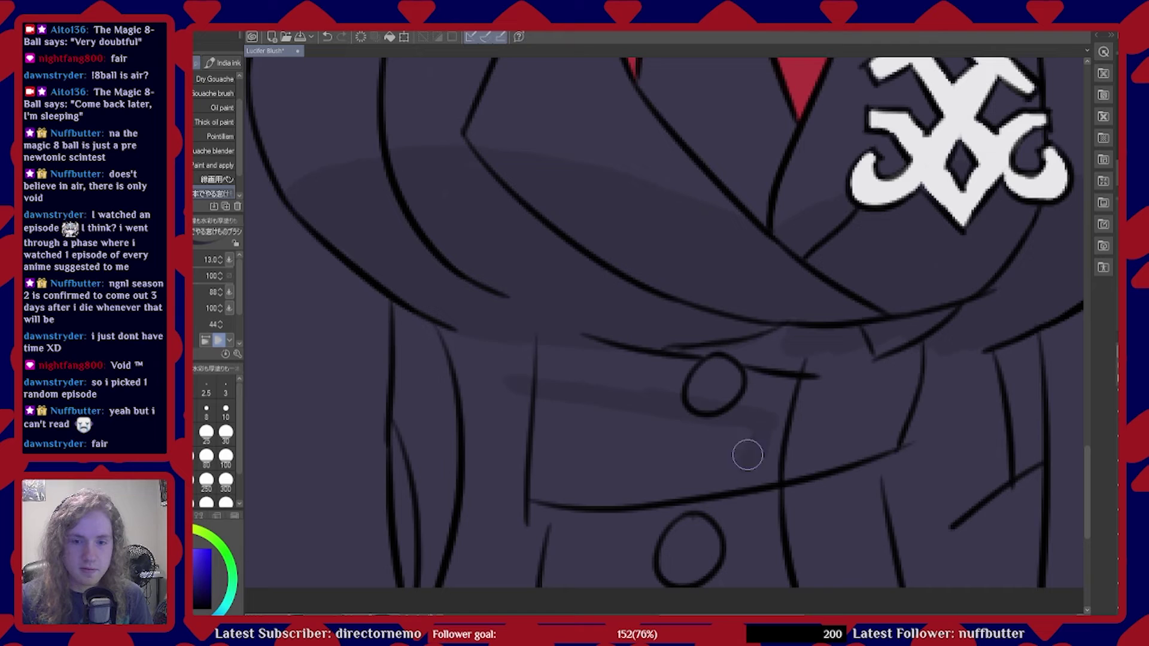
pyautogui.moveTo(521, 392)
pyautogui.mouseDown()
pyautogui.moveTo(508, 449)
pyautogui.moveTo(617, 468)
pyautogui.moveTo(712, 461)
pyautogui.mouseUp()
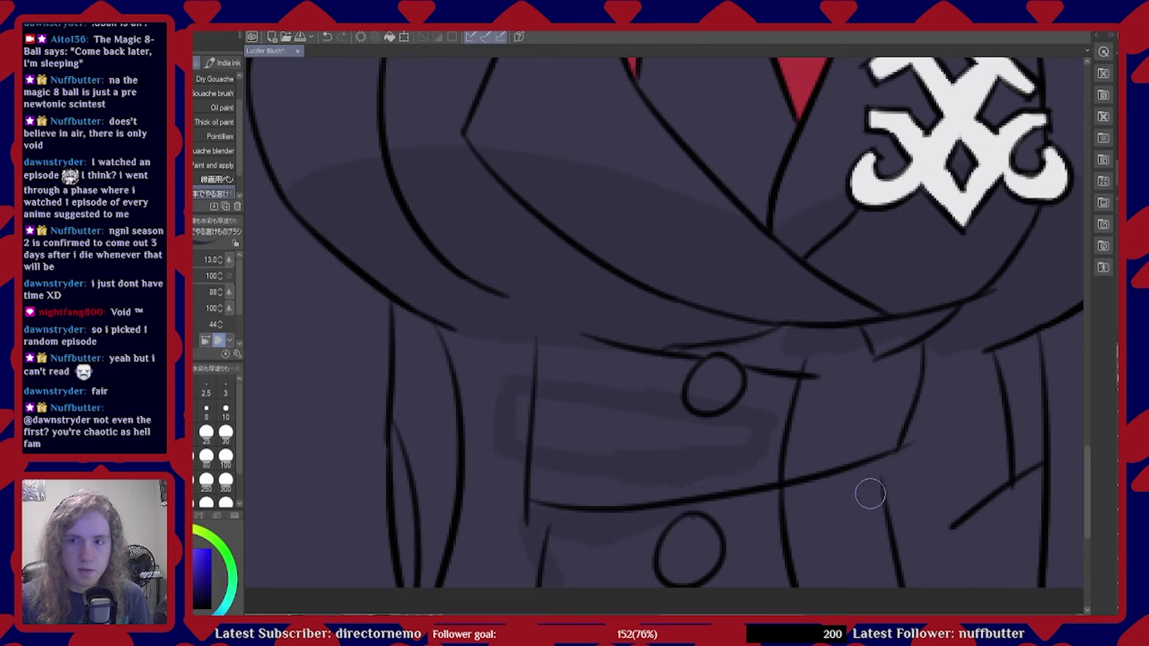
pyautogui.moveTo(906, 467); pyautogui.dragTo(906, 494)
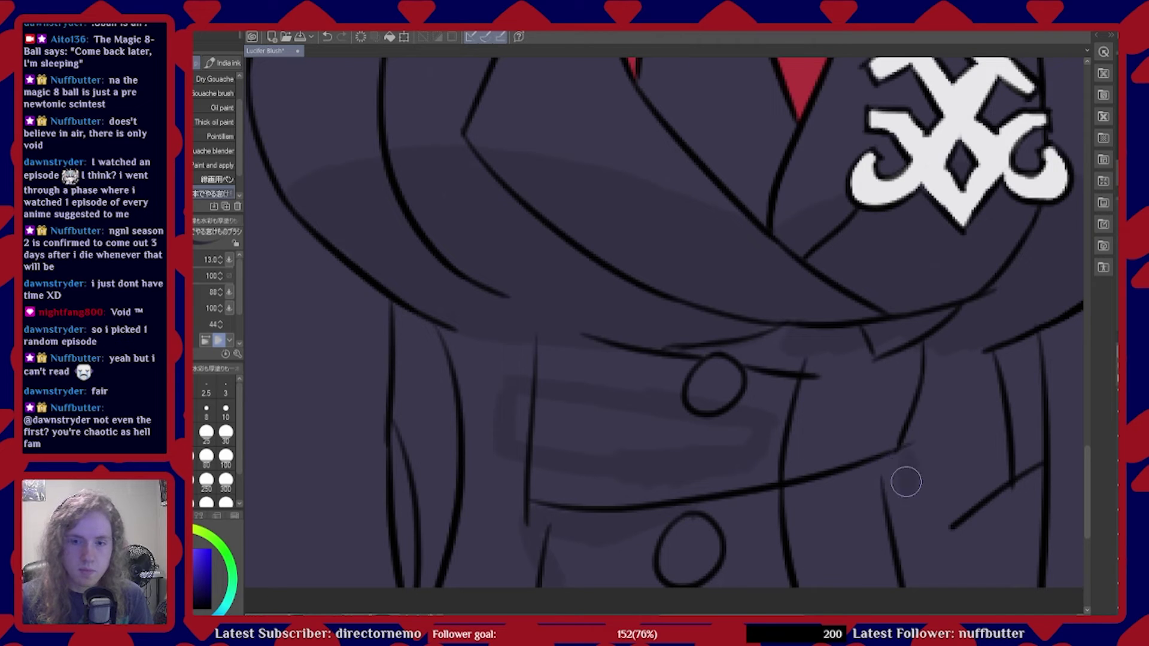
pyautogui.moveTo(909, 508); pyautogui.dragTo(857, 558)
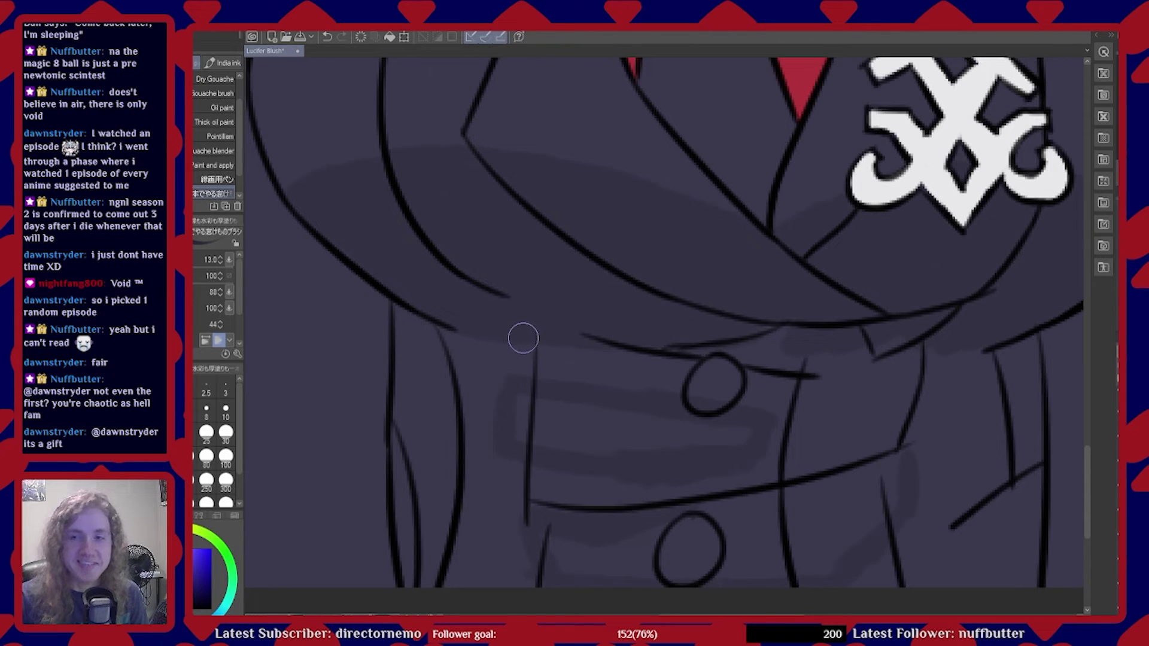
pyautogui.hotkey('ctrl', 's')
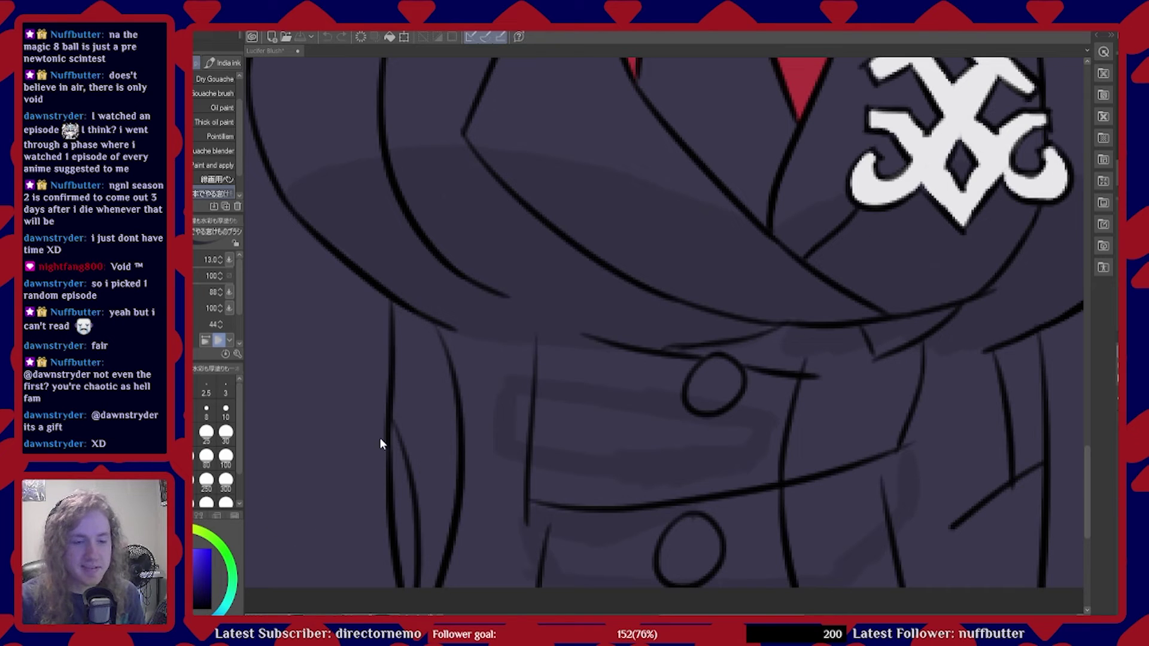
# Fill dark shadow down the torso's left side beside the sleeve and around the upper button, keeping a lighter strip below the button
pyautogui.moveTo(405, 345); pyautogui.dragTo(406, 419)
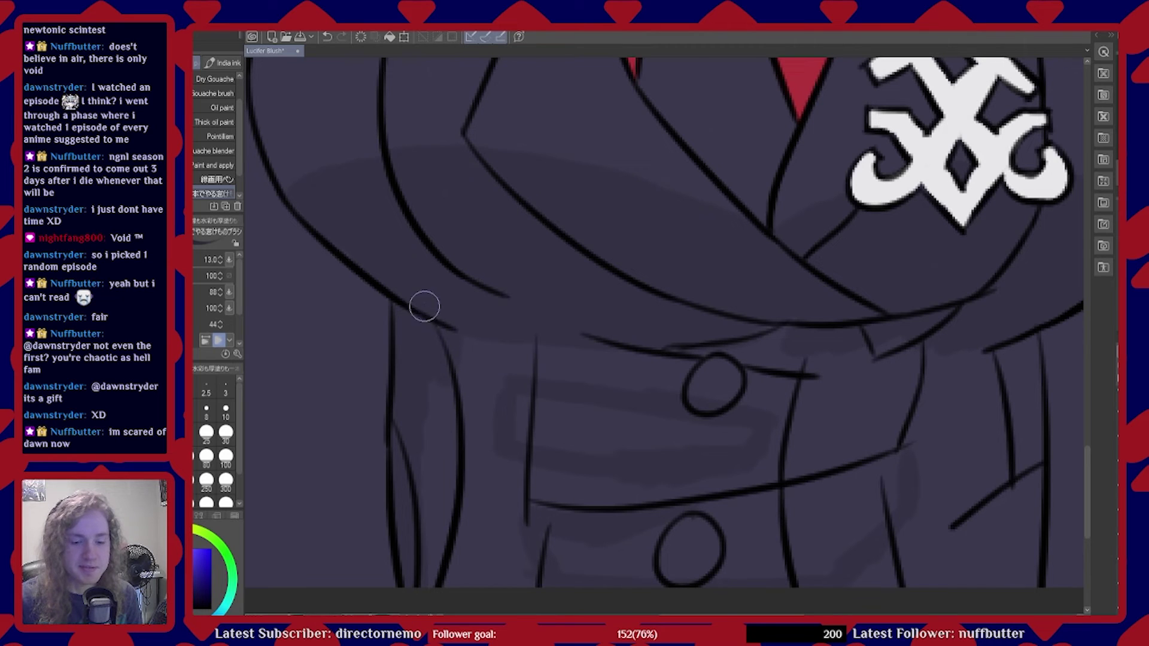
pyautogui.moveTo(446, 325)
pyautogui.mouseDown()
pyautogui.moveTo(470, 352)
pyautogui.moveTo(493, 353)
pyautogui.moveTo(487, 390)
pyautogui.moveTo(429, 462)
pyautogui.moveTo(441, 592)
pyautogui.mouseUp()
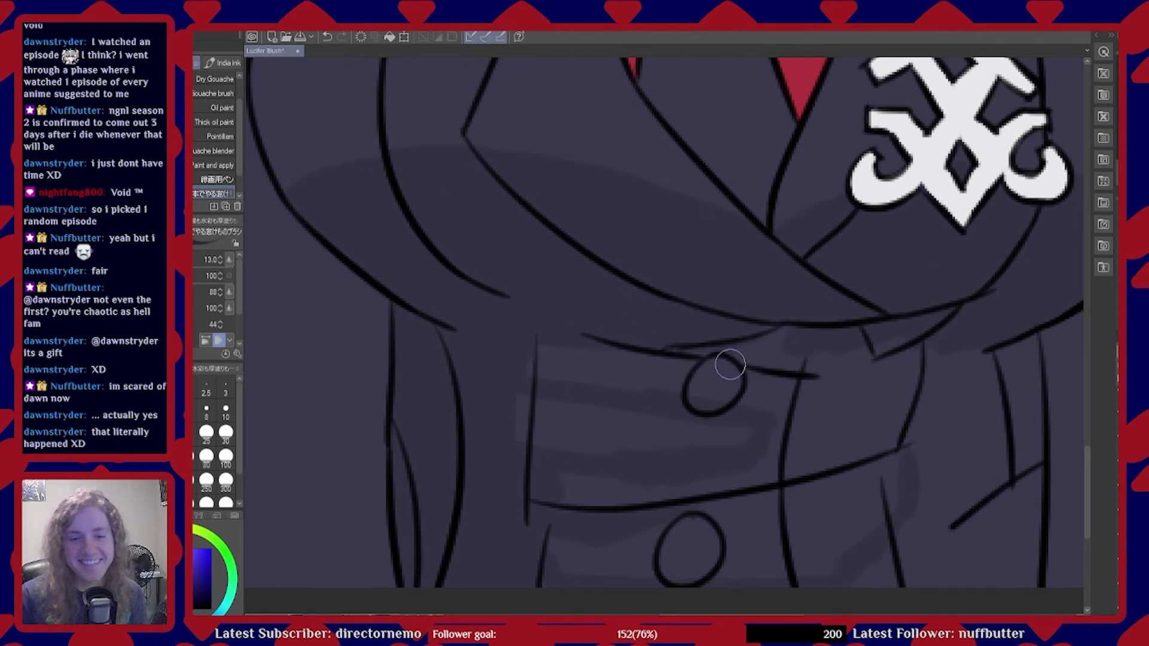
pyautogui.moveTo(588, 374); pyautogui.dragTo(628, 381)
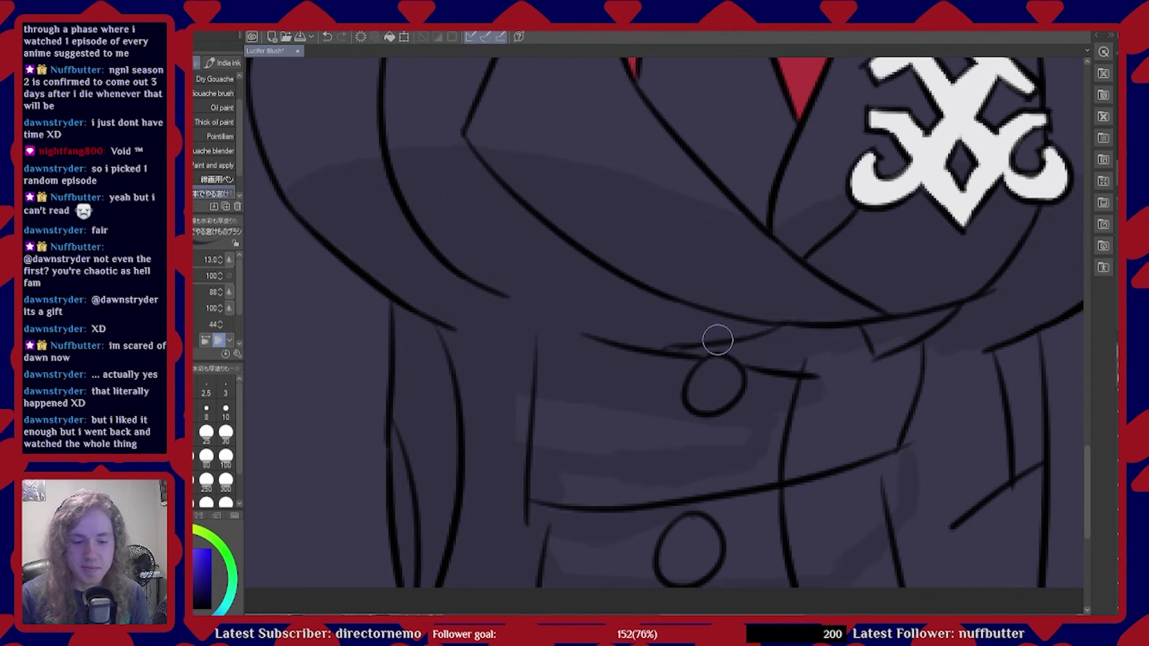
# Extend the torso shadow along the waist seam and across the jacket's right side down to the canvas's bottom edge
pyautogui.scroll(-1, 390, 367)
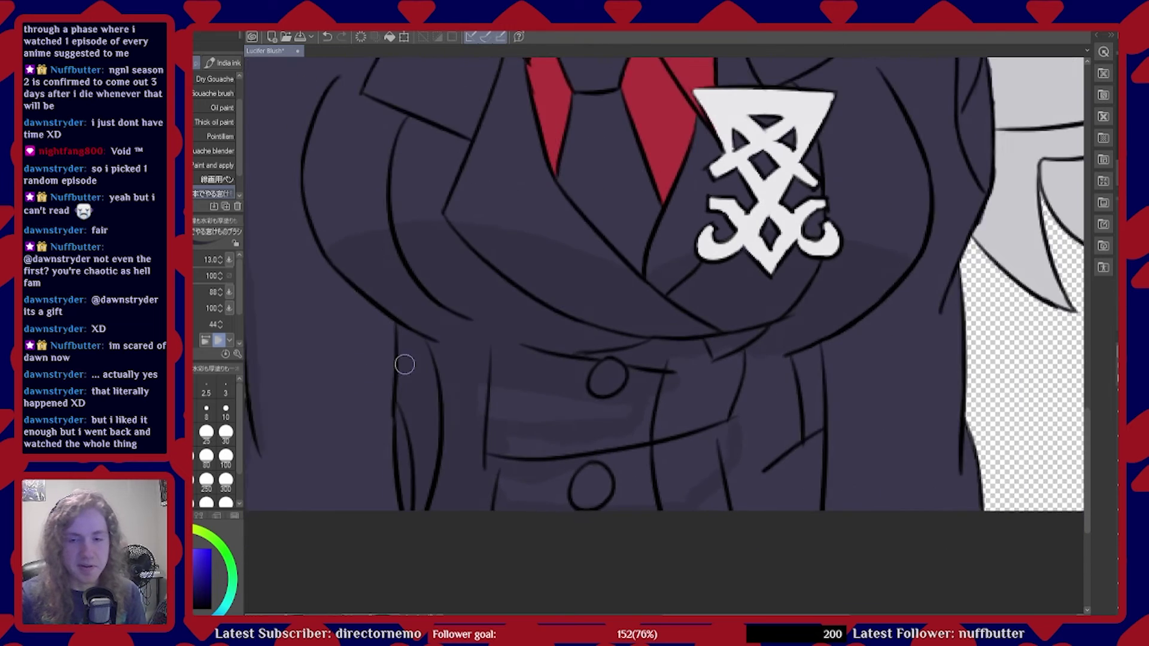
pyautogui.scroll(-1, 566, 323)
pyautogui.scroll(1, 668, 349)
pyautogui.scroll(3, 755, 355)
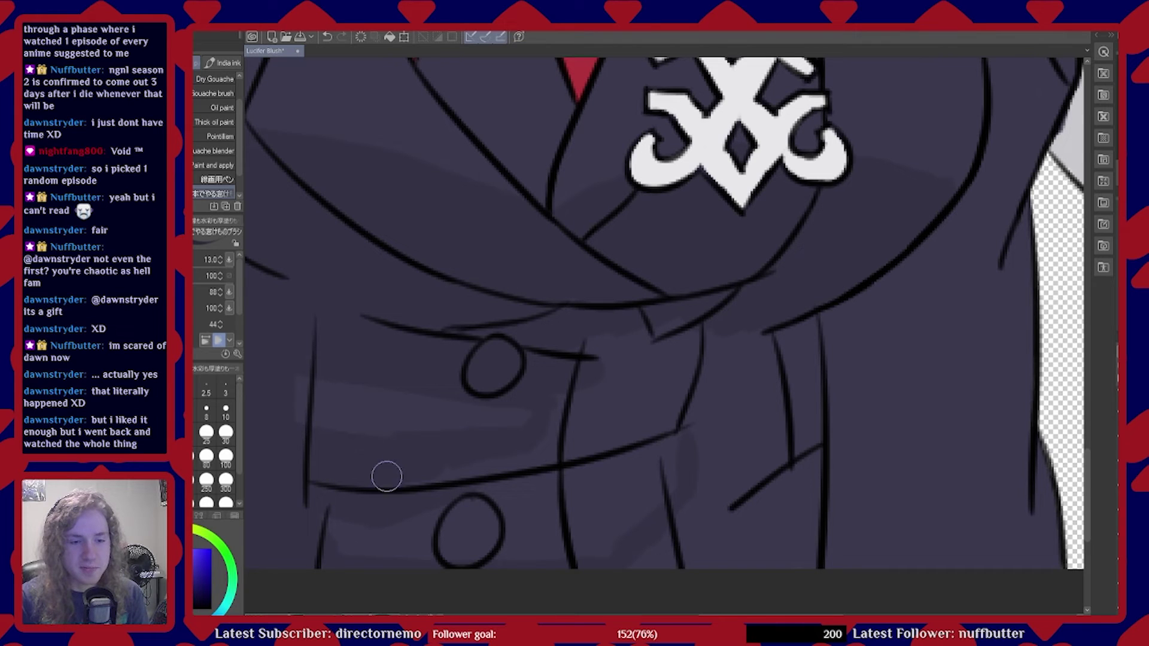
pyautogui.moveTo(411, 475)
pyautogui.mouseDown()
pyautogui.moveTo(485, 472)
pyautogui.moveTo(471, 469)
pyautogui.moveTo(571, 444)
pyautogui.moveTo(543, 453)
pyautogui.mouseUp()
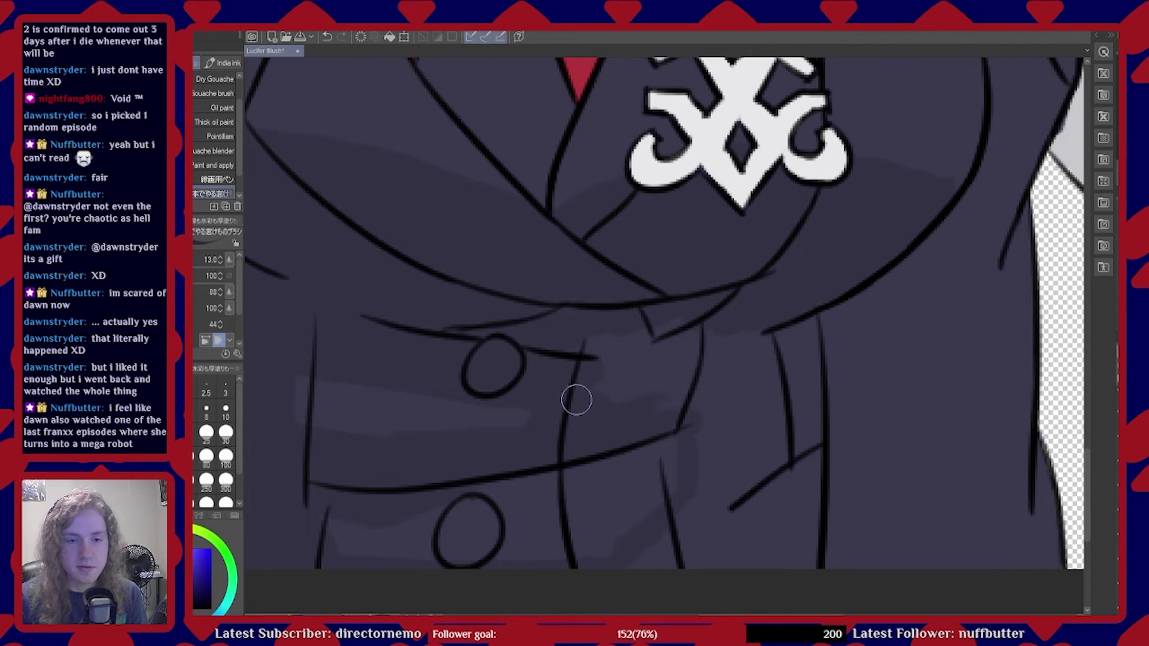
pyautogui.moveTo(611, 368)
pyautogui.mouseDown()
pyautogui.moveTo(573, 348)
pyautogui.moveTo(656, 346)
pyautogui.moveTo(690, 328)
pyautogui.moveTo(636, 351)
pyautogui.moveTo(666, 365)
pyautogui.moveTo(617, 398)
pyautogui.moveTo(750, 346)
pyautogui.moveTo(695, 388)
pyautogui.moveTo(730, 375)
pyautogui.moveTo(698, 407)
pyautogui.moveTo(672, 406)
pyautogui.moveTo(711, 398)
pyautogui.moveTo(726, 460)
pyautogui.moveTo(716, 434)
pyautogui.moveTo(701, 438)
pyautogui.moveTo(710, 497)
pyautogui.moveTo(645, 566)
pyautogui.moveTo(661, 559)
pyautogui.moveTo(693, 423)
pyautogui.moveTo(745, 349)
pyautogui.moveTo(788, 376)
pyautogui.moveTo(801, 334)
pyautogui.moveTo(807, 354)
pyautogui.moveTo(803, 328)
pyautogui.moveTo(773, 380)
pyautogui.moveTo(726, 331)
pyautogui.moveTo(721, 359)
pyautogui.moveTo(741, 452)
pyautogui.moveTo(732, 390)
pyautogui.moveTo(752, 476)
pyautogui.moveTo(763, 423)
pyautogui.moveTo(777, 486)
pyautogui.moveTo(786, 372)
pyautogui.moveTo(797, 446)
pyautogui.moveTo(797, 404)
pyautogui.moveTo(804, 433)
pyautogui.moveTo(798, 558)
pyautogui.mouseUp()
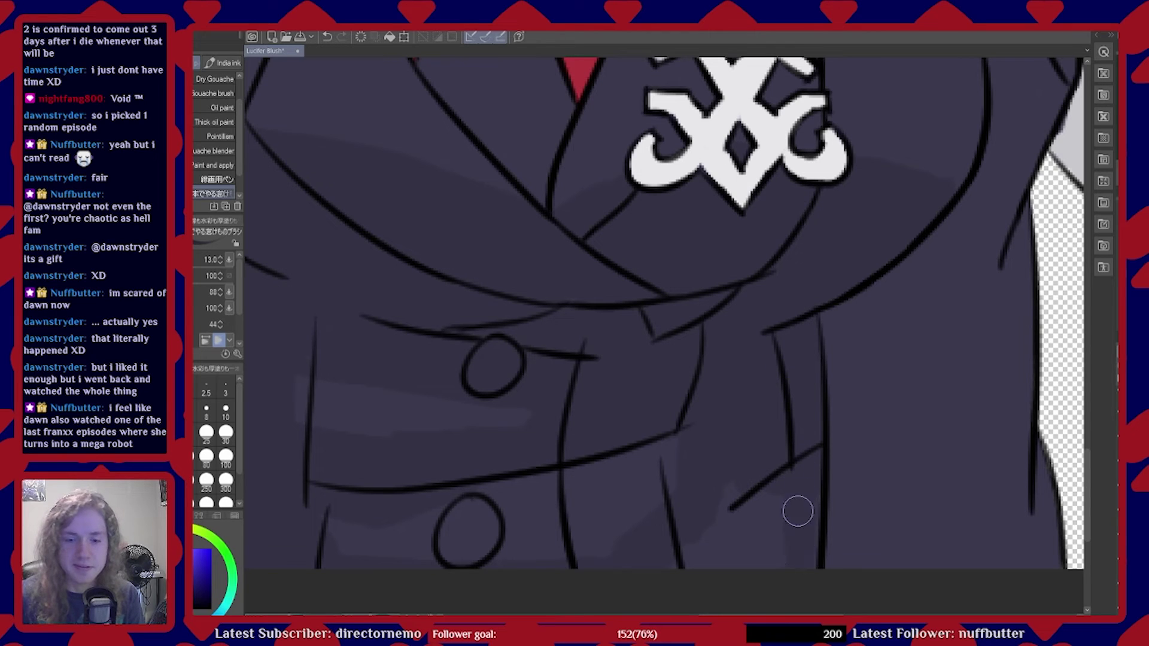
pyautogui.moveTo(805, 500)
pyautogui.mouseDown()
pyautogui.moveTo(785, 547)
pyautogui.moveTo(779, 484)
pyautogui.moveTo(757, 557)
pyautogui.moveTo(744, 514)
pyautogui.moveTo(713, 527)
pyautogui.moveTo(692, 569)
pyautogui.mouseUp()
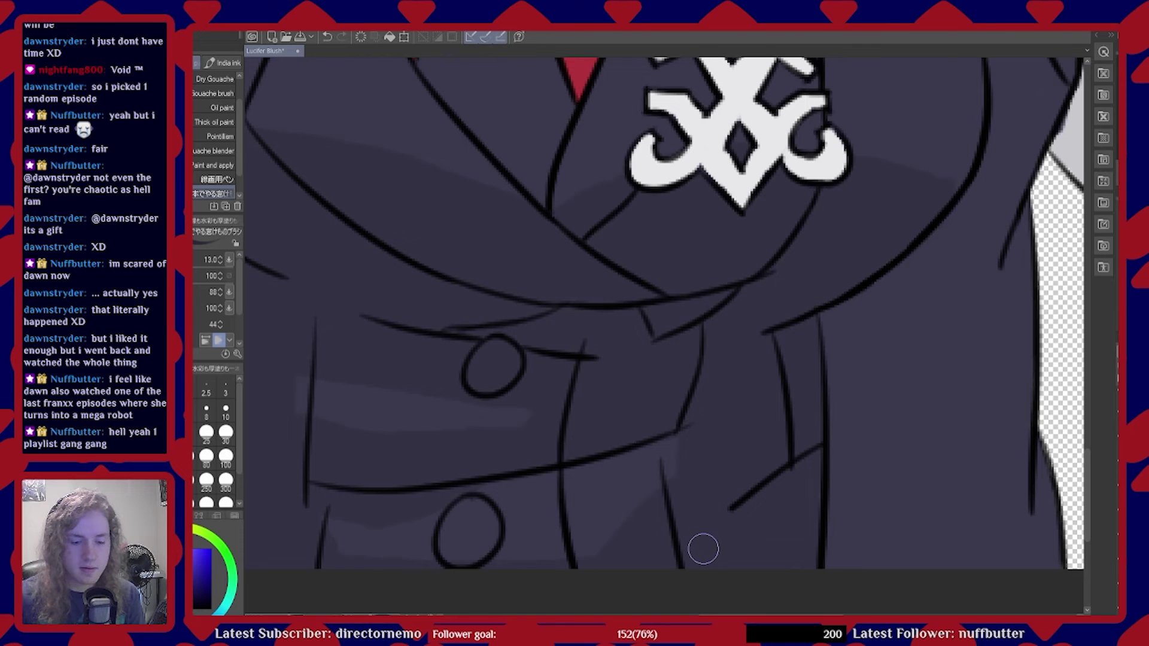
# Paint narrow dark shadows on both sleeves along the inner edges that border the torso, below the chest
pyautogui.scroll(-3, 703, 549)
pyautogui.scroll(-1, 1031, 171)
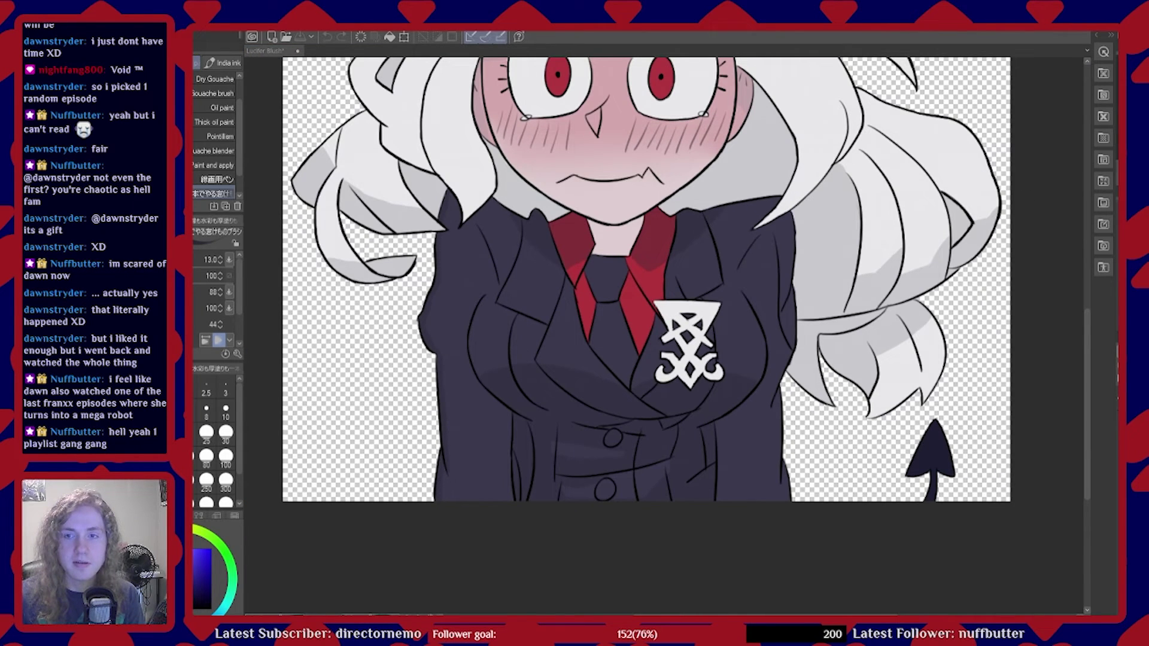
pyautogui.scroll(3, 497, 419)
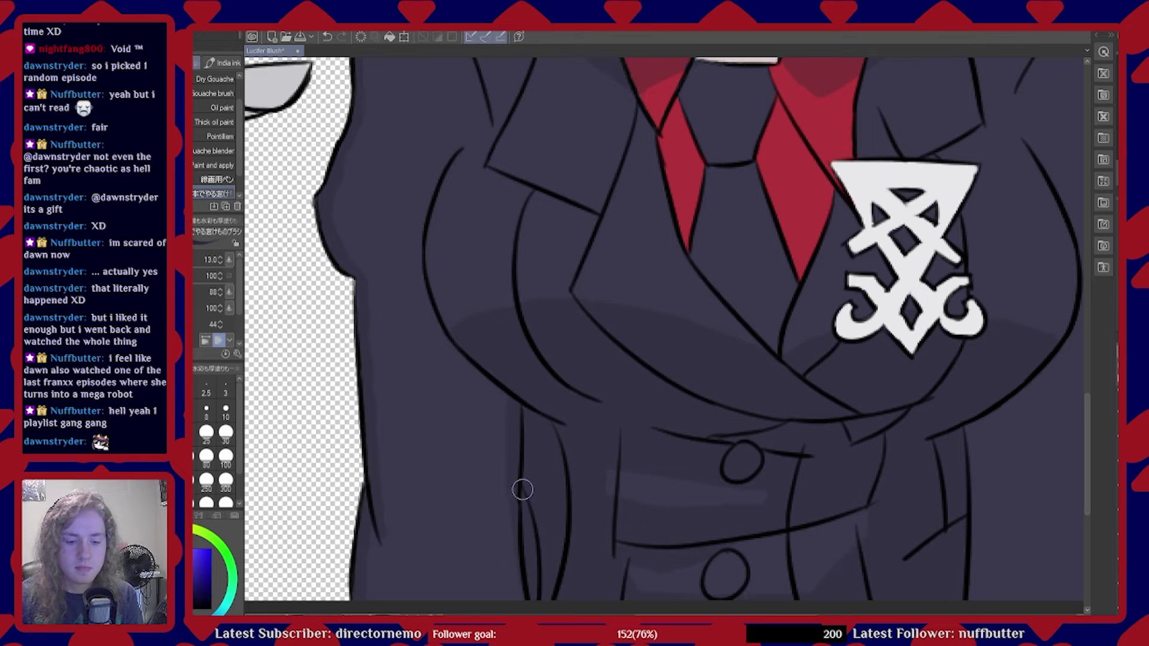
pyautogui.moveTo(688, 608); pyautogui.dragTo(748, 609)
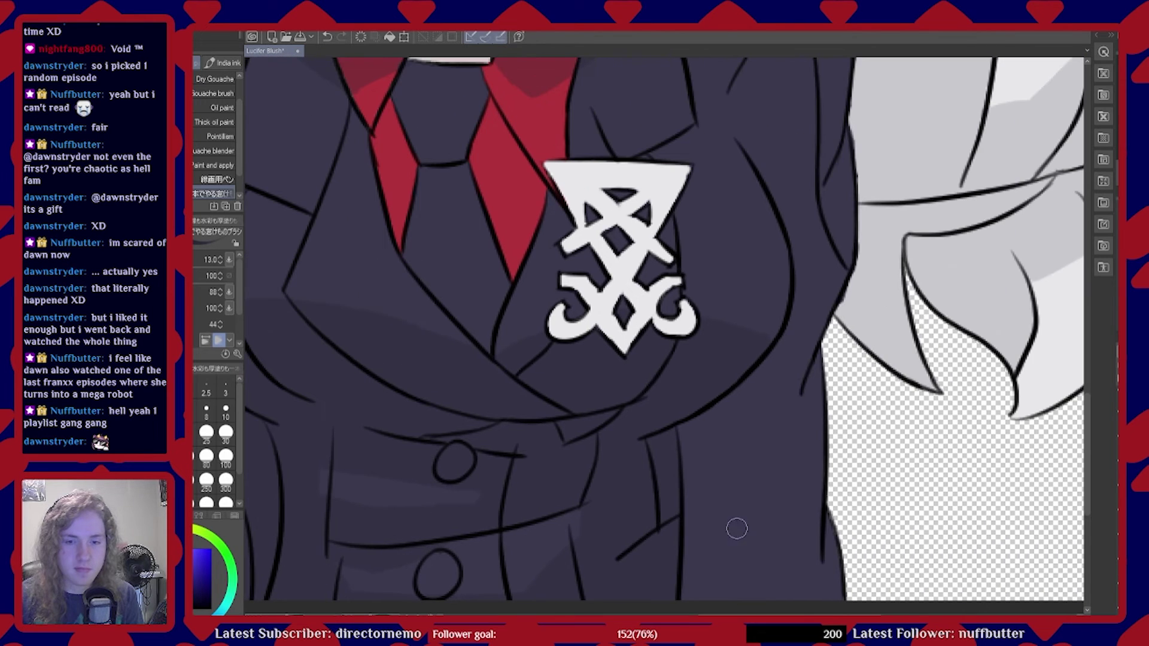
pyautogui.scroll(-2, 584, 265)
pyautogui.scroll(3, 643, 353)
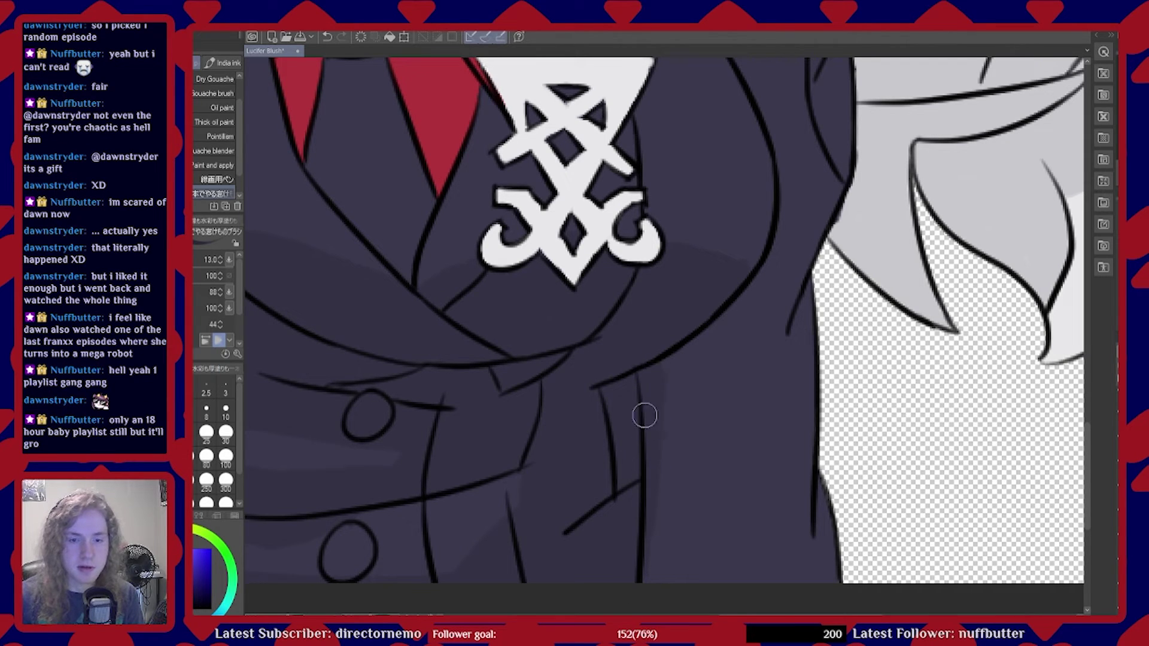
pyautogui.scroll(-3, 652, 418)
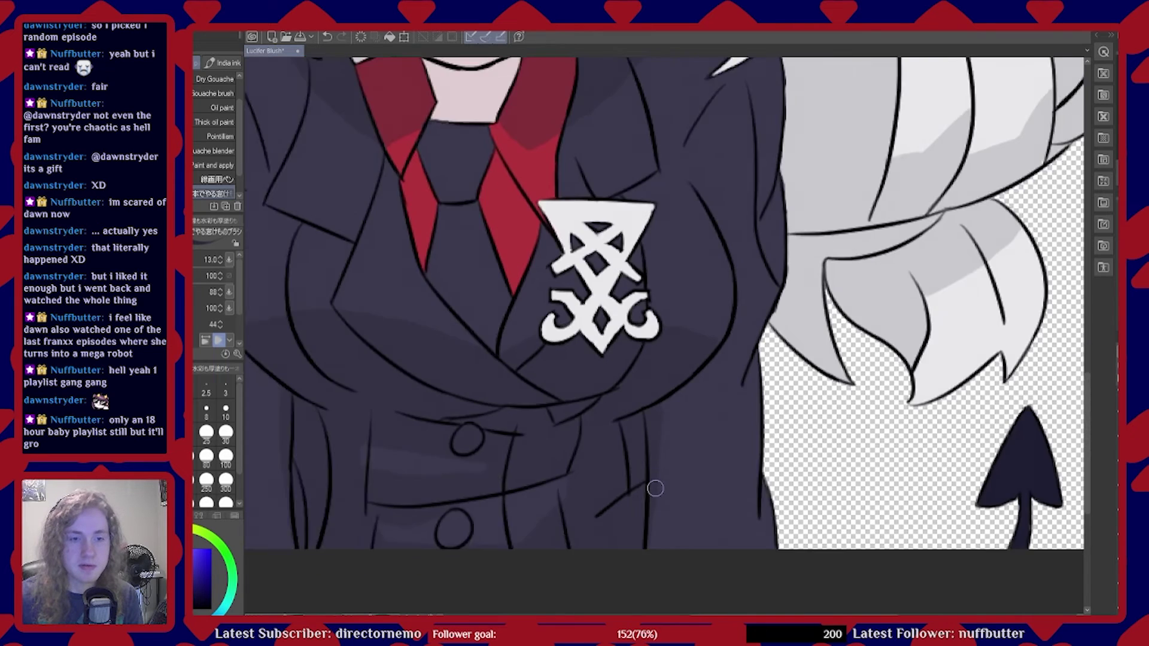
pyautogui.scroll(-4, 453, 492)
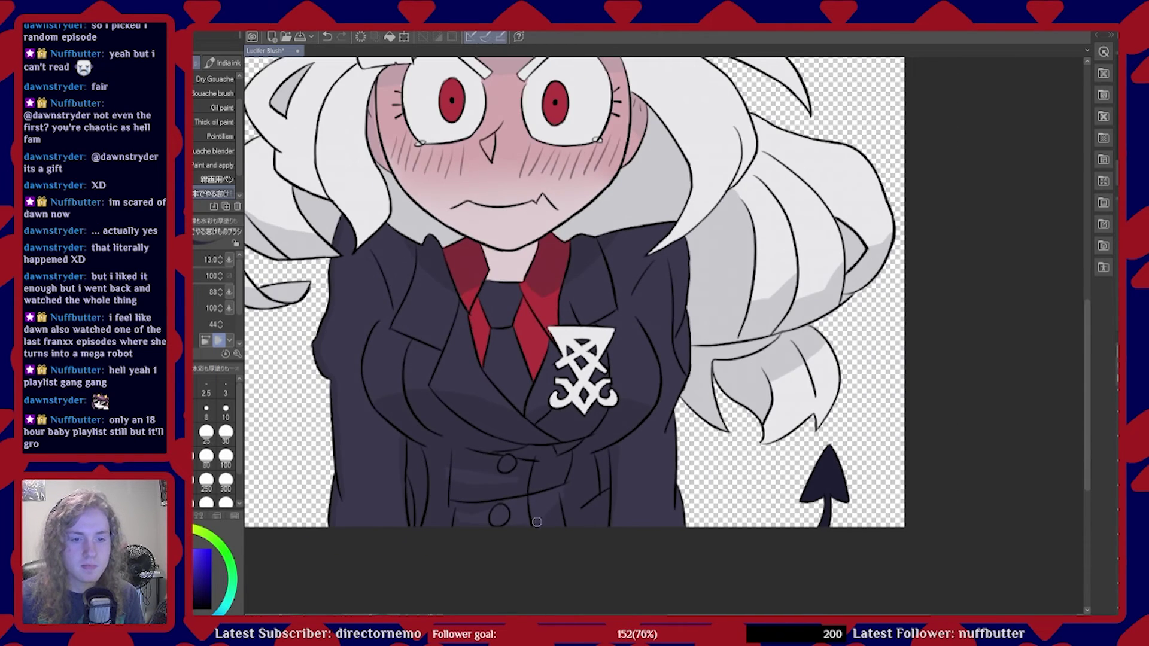
pyautogui.scroll(3, 525, 511)
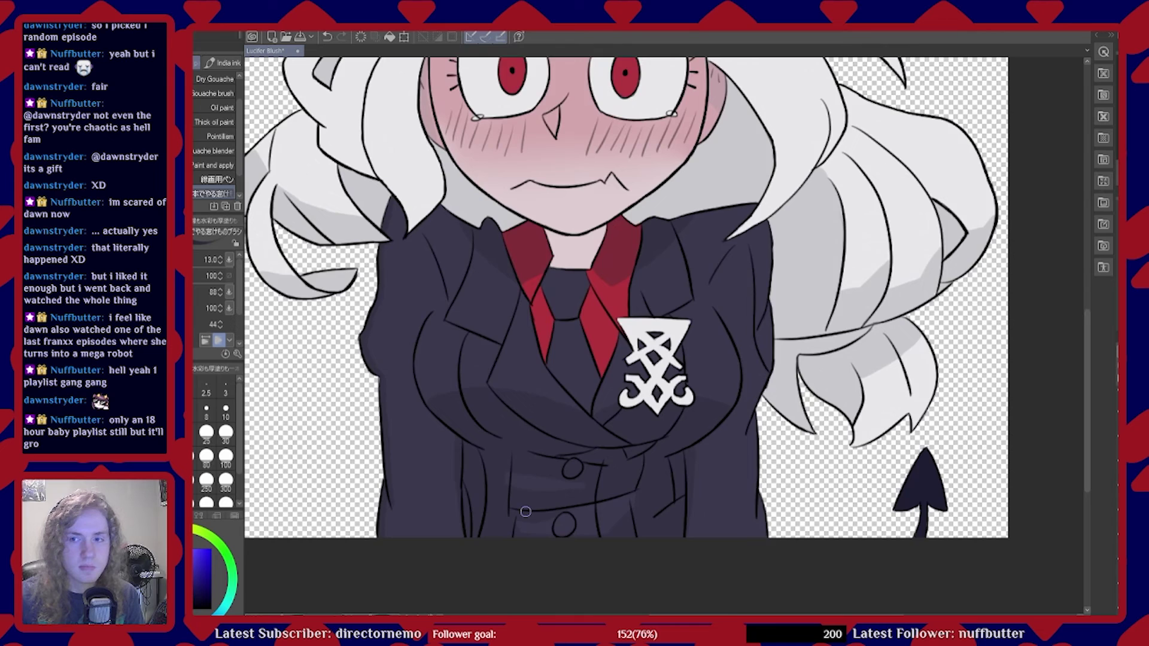
pyautogui.scroll(4, 525, 511)
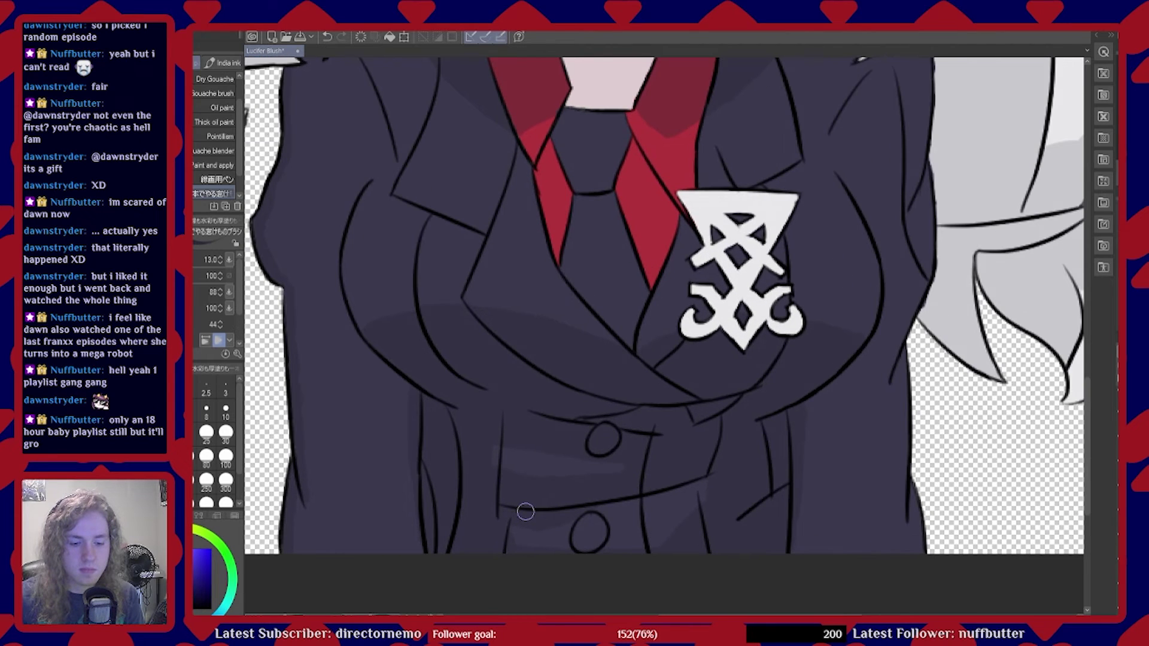
pyautogui.scroll(2, 541, 502)
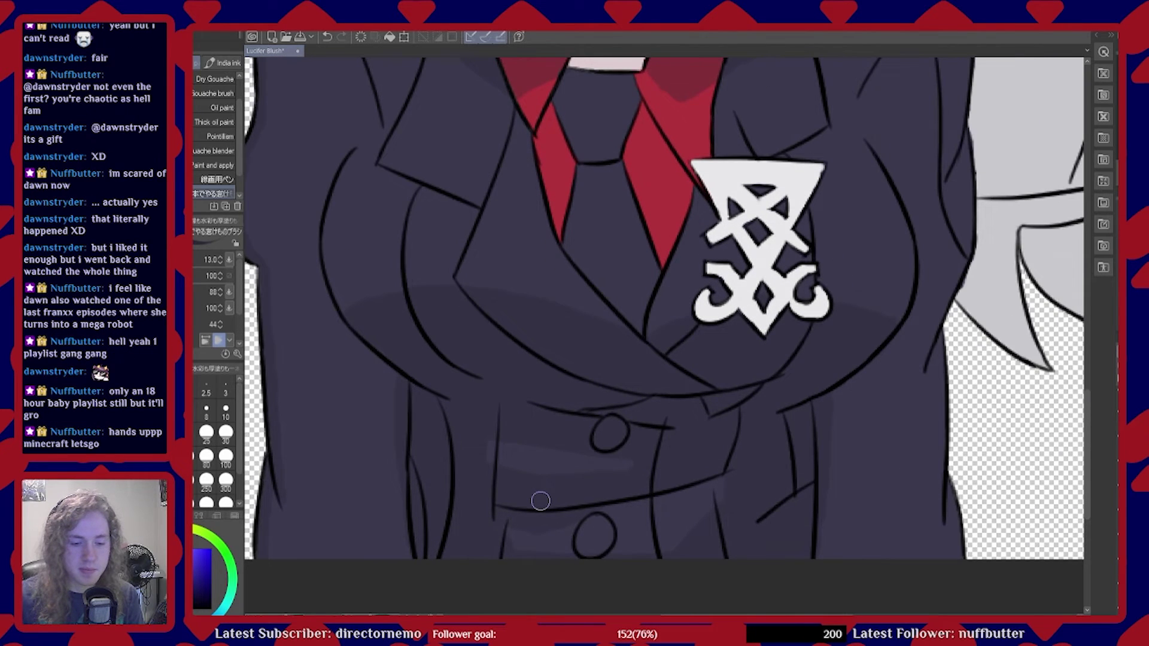
pyautogui.scroll(2, 627, 513)
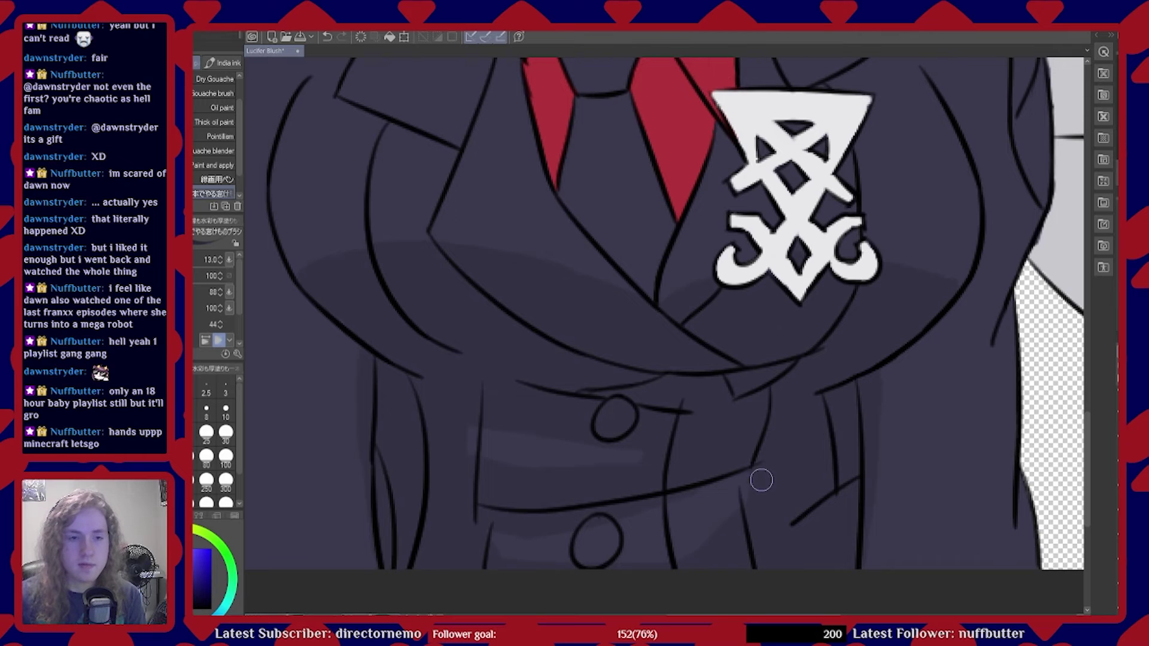
# Save the drawing and erase the waist shadows below the upper button and around the waist seam with a hard eraser sized 40
pyautogui.scroll(-8, 756, 486)
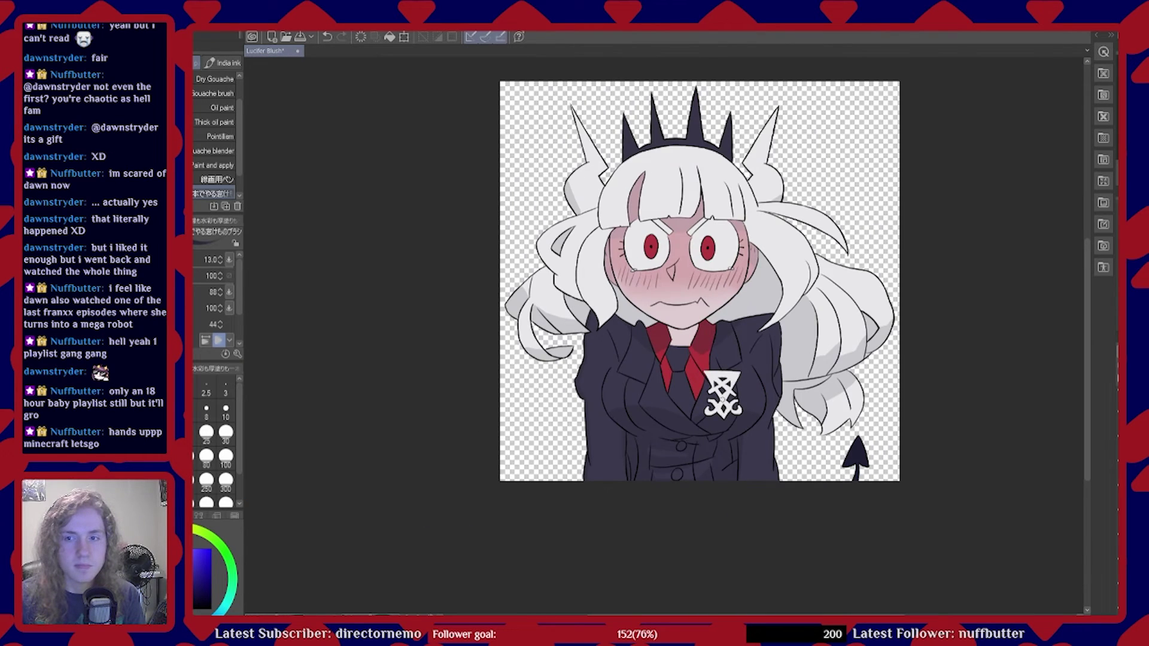
pyautogui.scroll(-4, 702, 402)
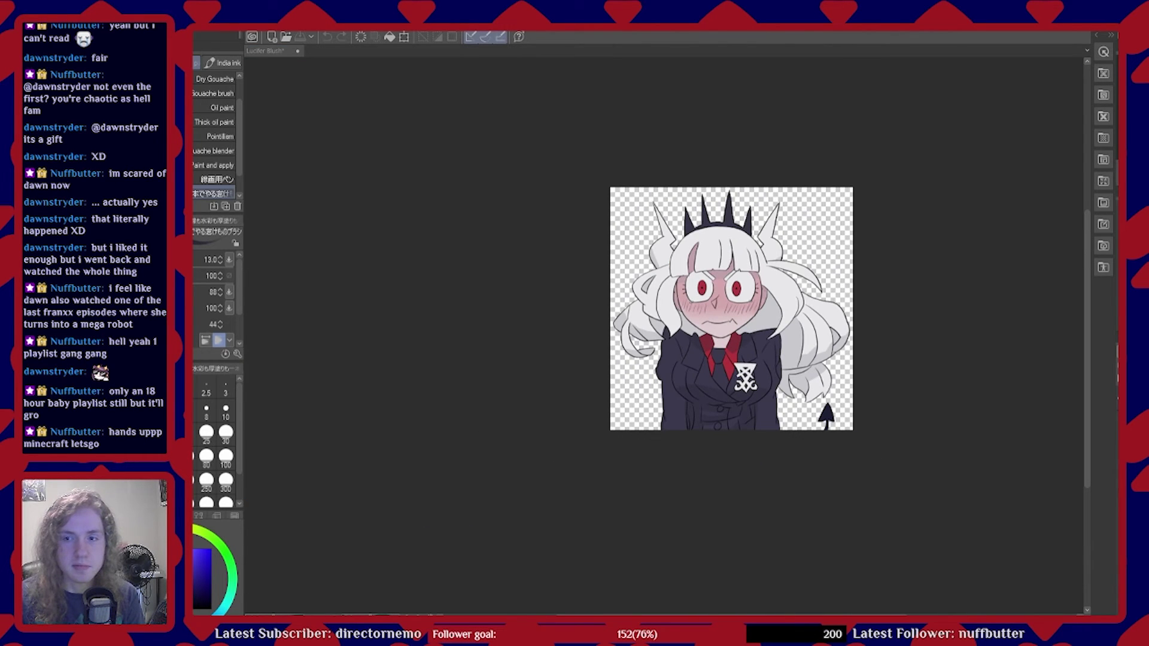
pyautogui.scroll(10, 731, 419)
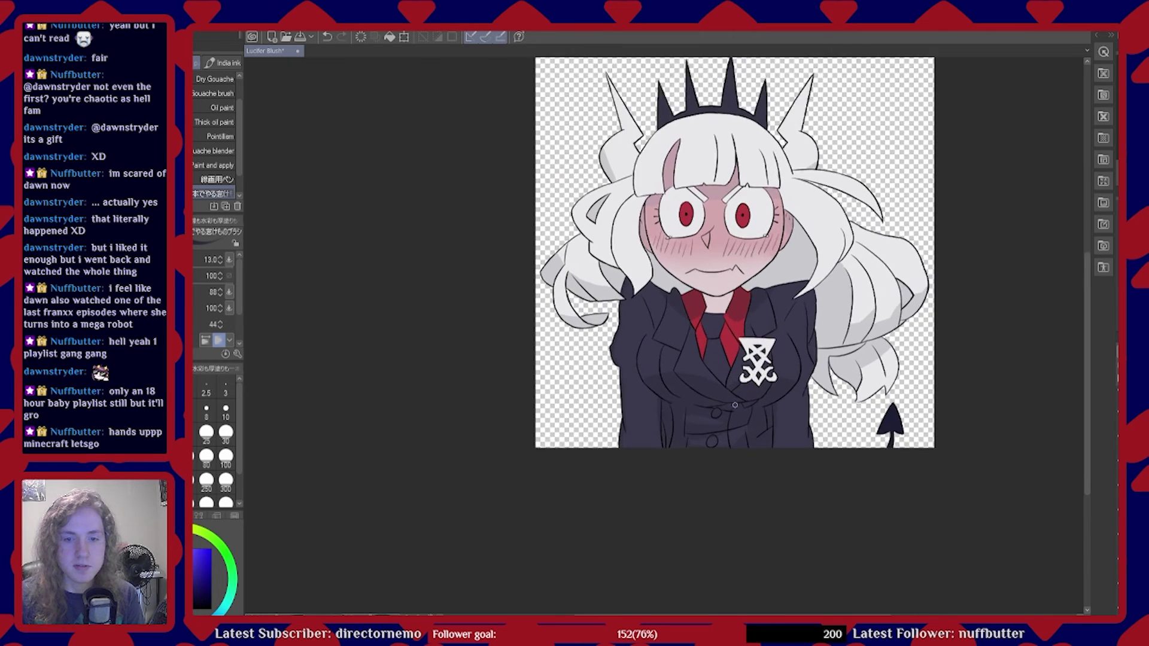
pyautogui.scroll(2, 731, 422)
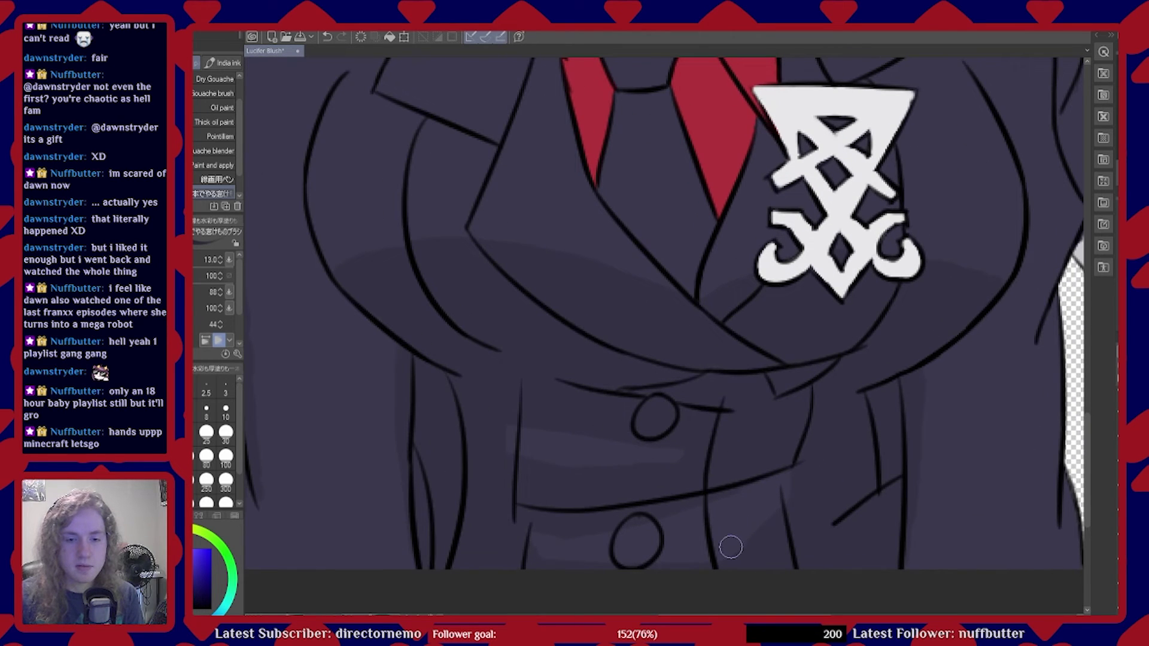
pyautogui.press('e')
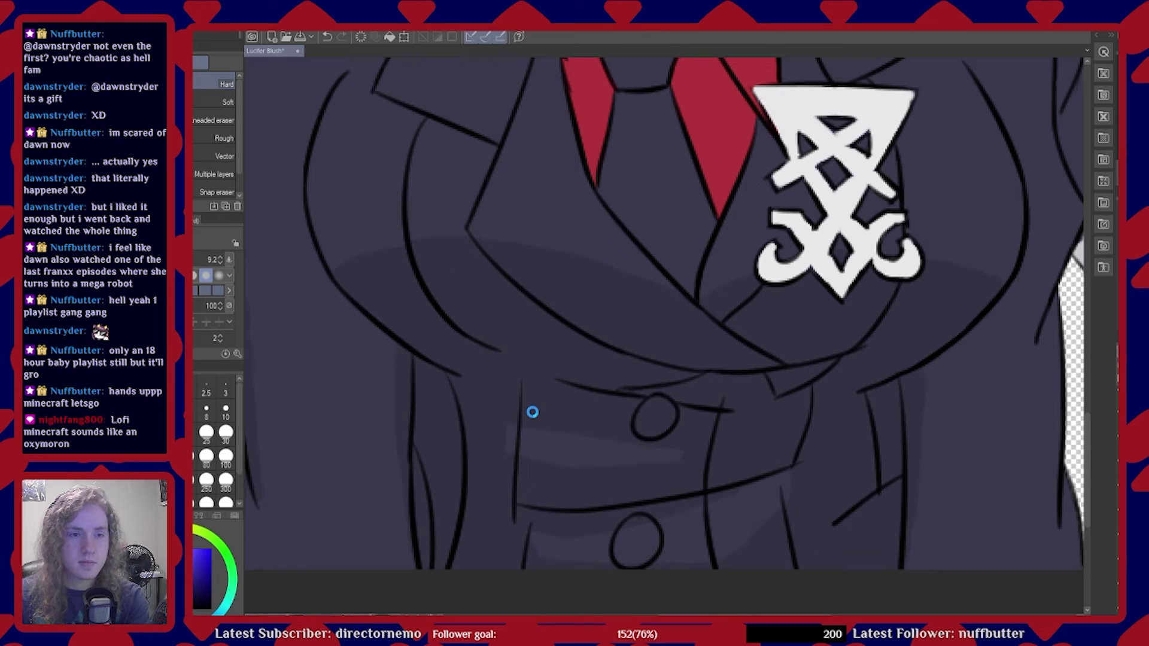
pyautogui.hotkey('ctrl', 's')
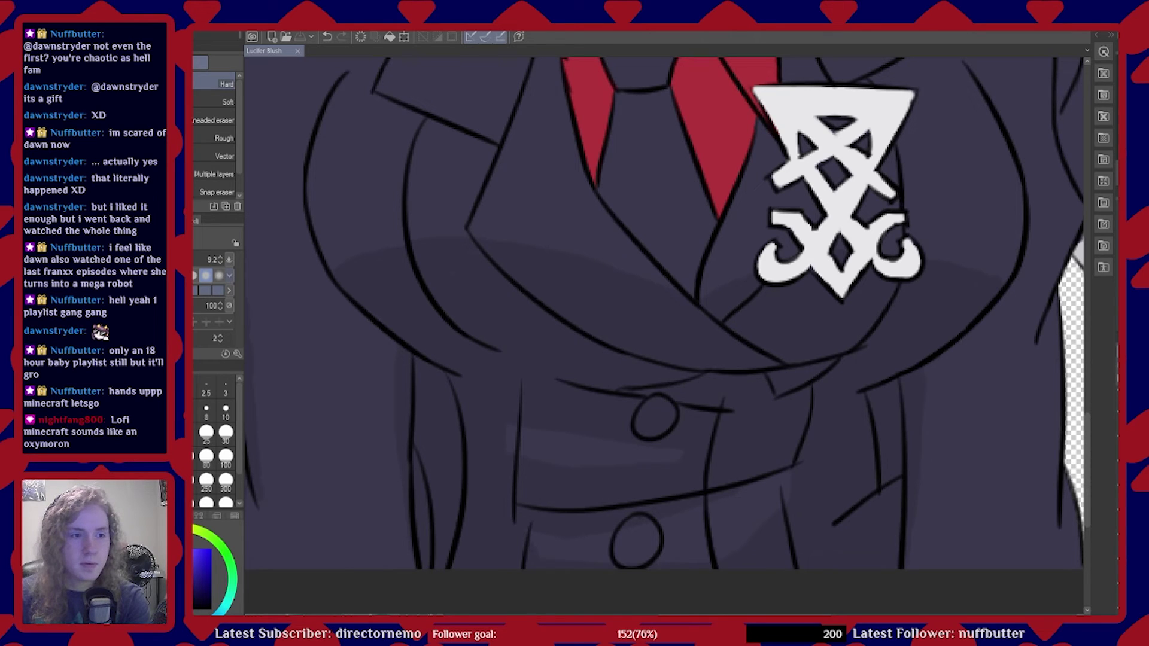
pyautogui.press(']')
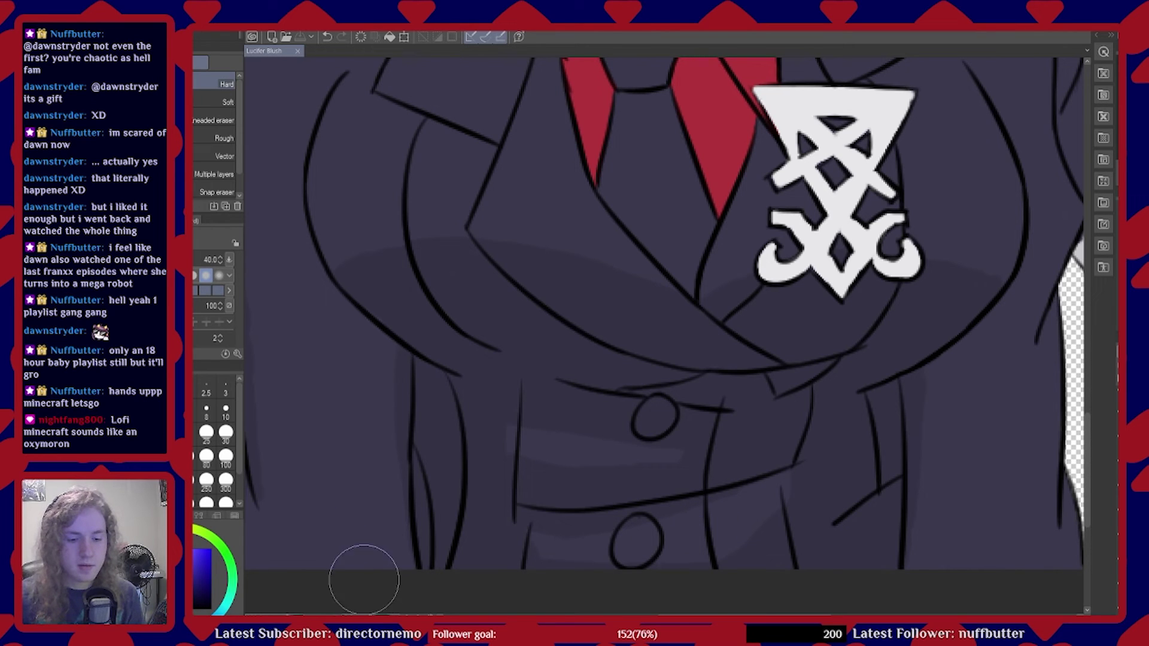
pyautogui.moveTo(530, 540)
pyautogui.mouseDown()
pyautogui.moveTo(546, 590)
pyautogui.moveTo(549, 522)
pyautogui.moveTo(579, 558)
pyautogui.moveTo(633, 524)
pyautogui.moveTo(670, 524)
pyautogui.moveTo(694, 570)
pyautogui.moveTo(719, 534)
pyautogui.moveTo(736, 531)
pyautogui.moveTo(740, 553)
pyautogui.moveTo(764, 553)
pyautogui.moveTo(770, 539)
pyautogui.moveTo(772, 516)
pyautogui.moveTo(750, 481)
pyautogui.moveTo(739, 497)
pyautogui.moveTo(753, 502)
pyautogui.moveTo(687, 478)
pyautogui.moveTo(662, 496)
pyautogui.moveTo(619, 499)
pyautogui.moveTo(552, 488)
pyautogui.mouseUp()
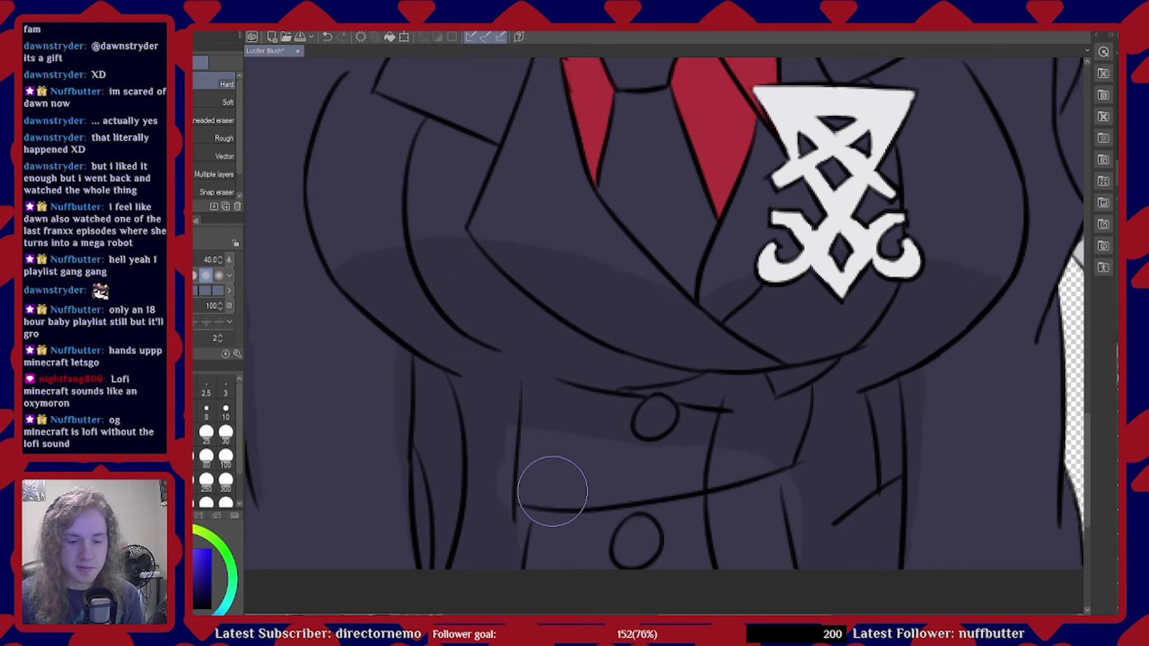
pyautogui.moveTo(757, 454)
pyautogui.mouseDown()
pyautogui.moveTo(700, 469)
pyautogui.moveTo(527, 450)
pyautogui.moveTo(516, 497)
pyautogui.moveTo(532, 562)
pyautogui.mouseUp()
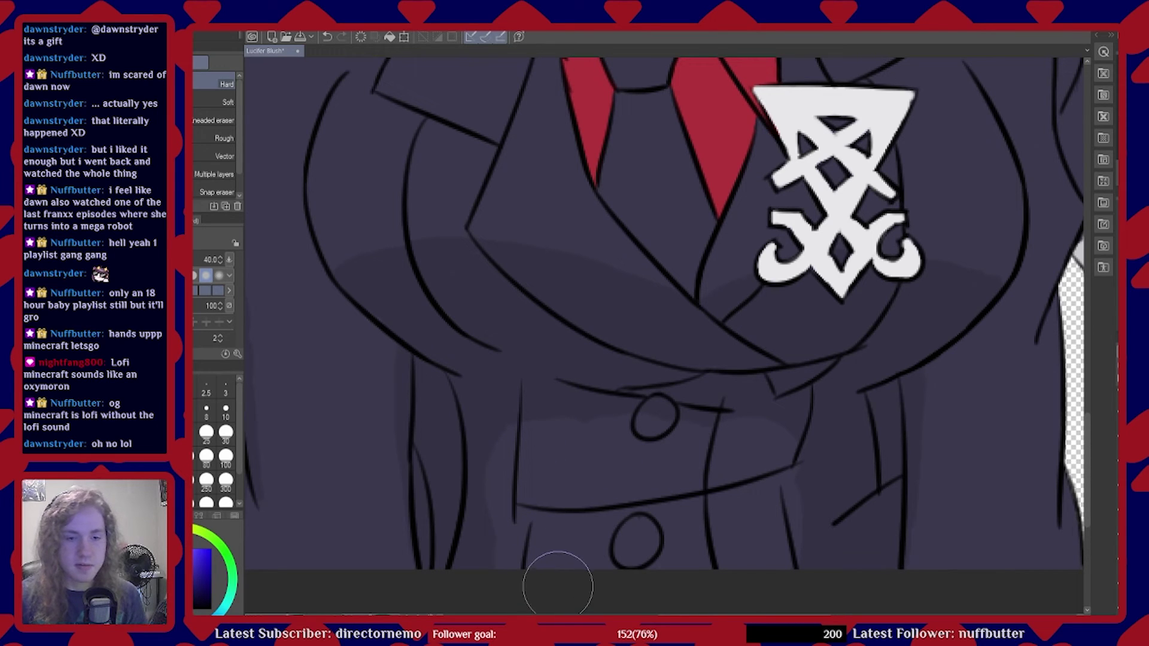
# Paint a dark band across the torso at the upper button and erase the leftover side shadows beneath it down to the canvas edge
pyautogui.press('b')
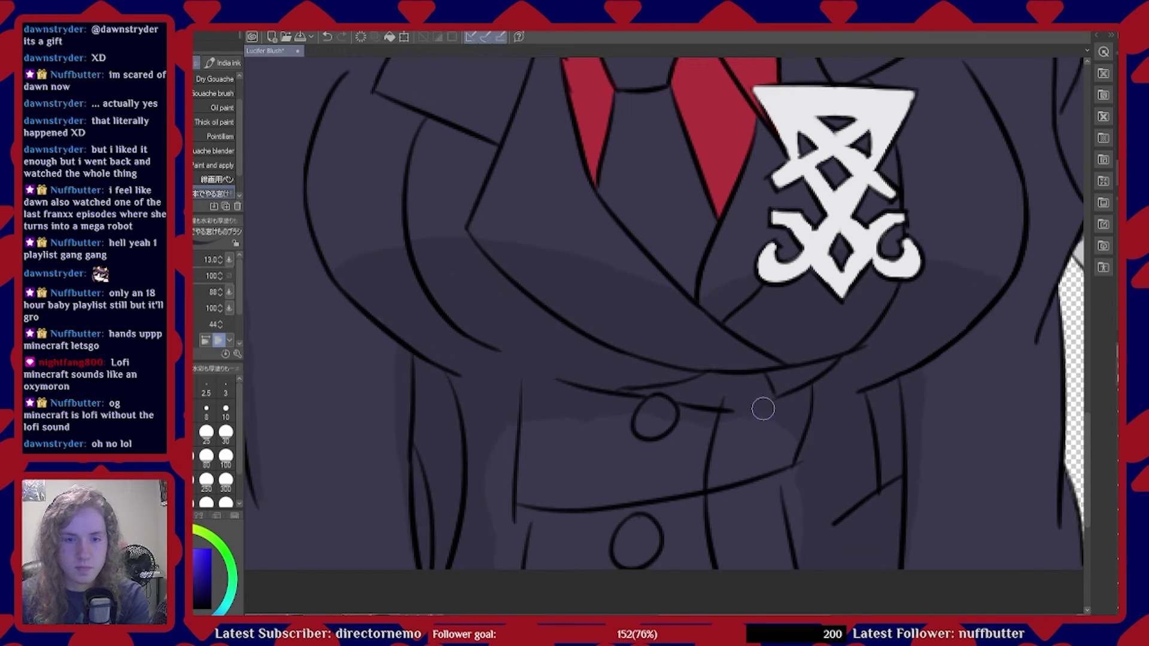
pyautogui.moveTo(497, 416)
pyautogui.mouseDown()
pyautogui.moveTo(637, 431)
pyautogui.moveTo(570, 436)
pyautogui.moveTo(554, 423)
pyautogui.moveTo(706, 428)
pyautogui.moveTo(651, 415)
pyautogui.moveTo(760, 428)
pyautogui.mouseUp()
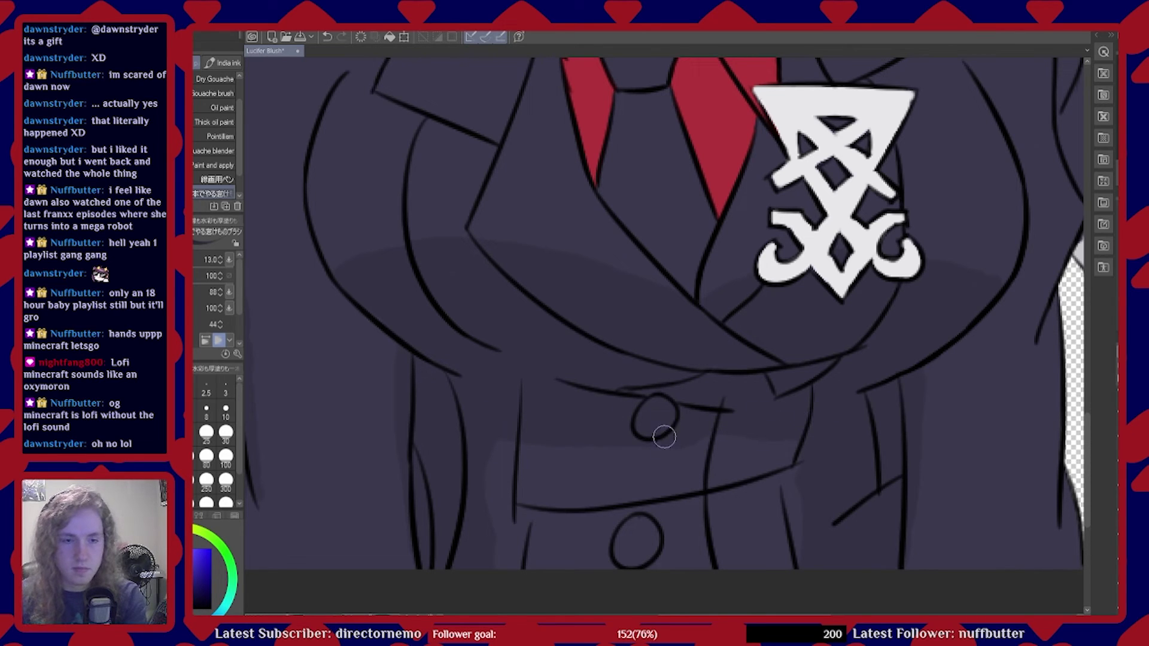
pyautogui.press('e')
pyautogui.moveTo(495, 497)
pyautogui.mouseDown()
pyautogui.moveTo(485, 549)
pyautogui.moveTo(482, 492)
pyautogui.moveTo(498, 501)
pyautogui.moveTo(511, 486)
pyautogui.moveTo(476, 468)
pyautogui.mouseUp()
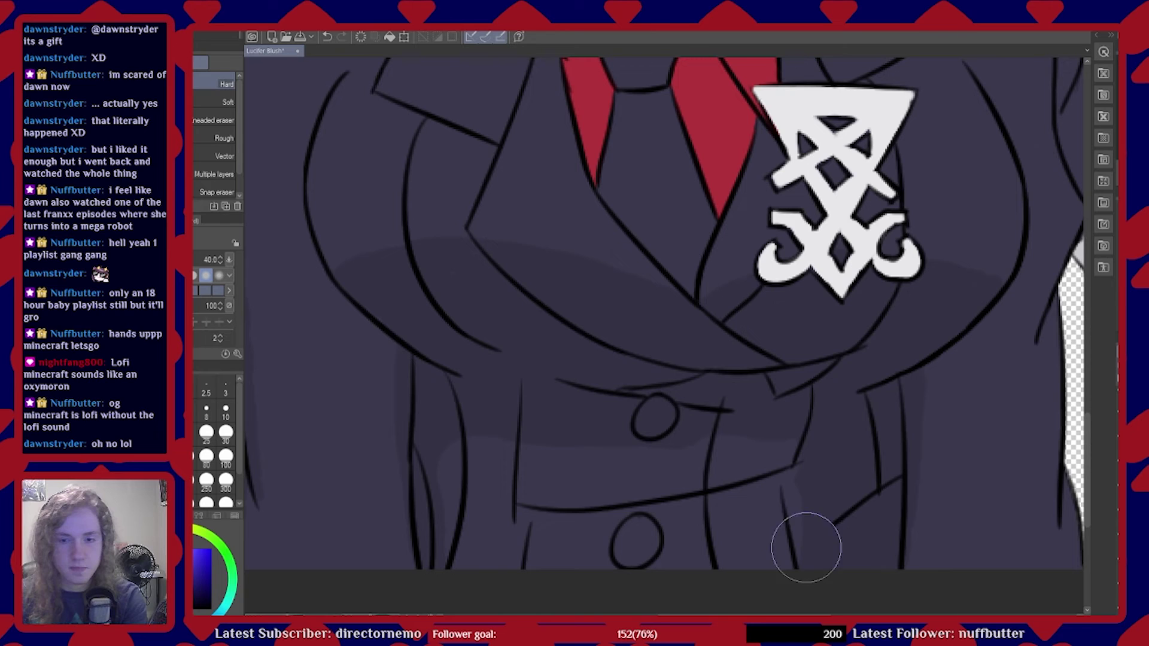
pyautogui.moveTo(821, 492)
pyautogui.mouseDown()
pyautogui.moveTo(830, 550)
pyautogui.moveTo(842, 518)
pyautogui.moveTo(856, 547)
pyautogui.moveTo(865, 471)
pyautogui.moveTo(859, 545)
pyautogui.mouseUp()
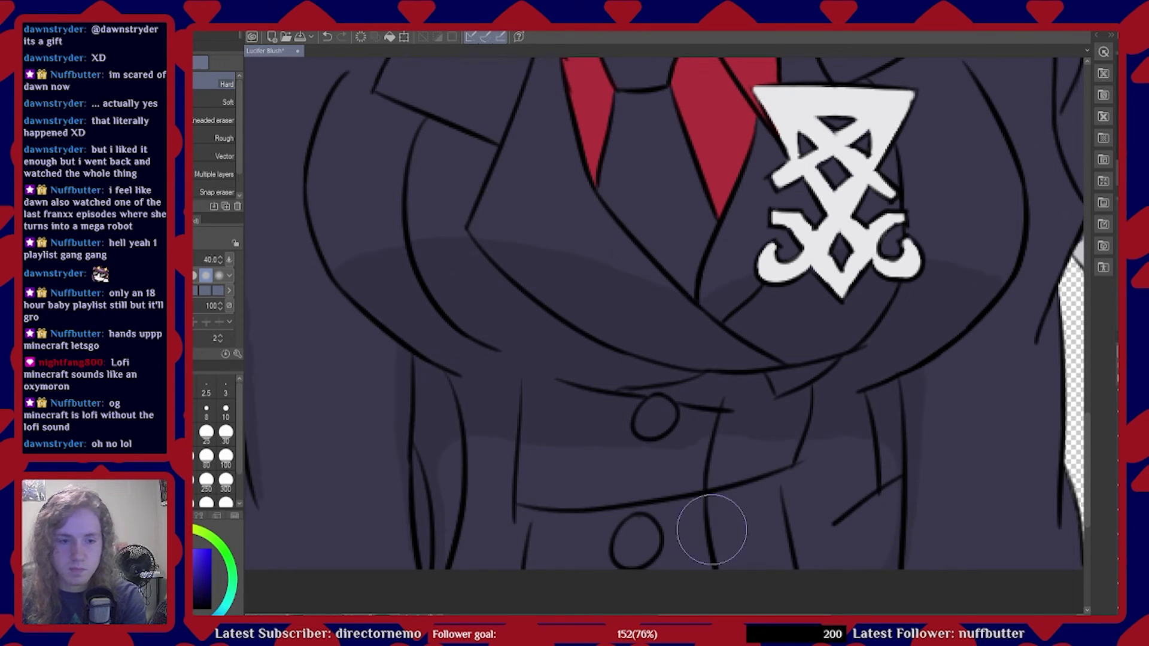
pyautogui.moveTo(724, 481)
pyautogui.mouseDown()
pyautogui.moveTo(686, 467)
pyautogui.moveTo(464, 467)
pyautogui.mouseUp()
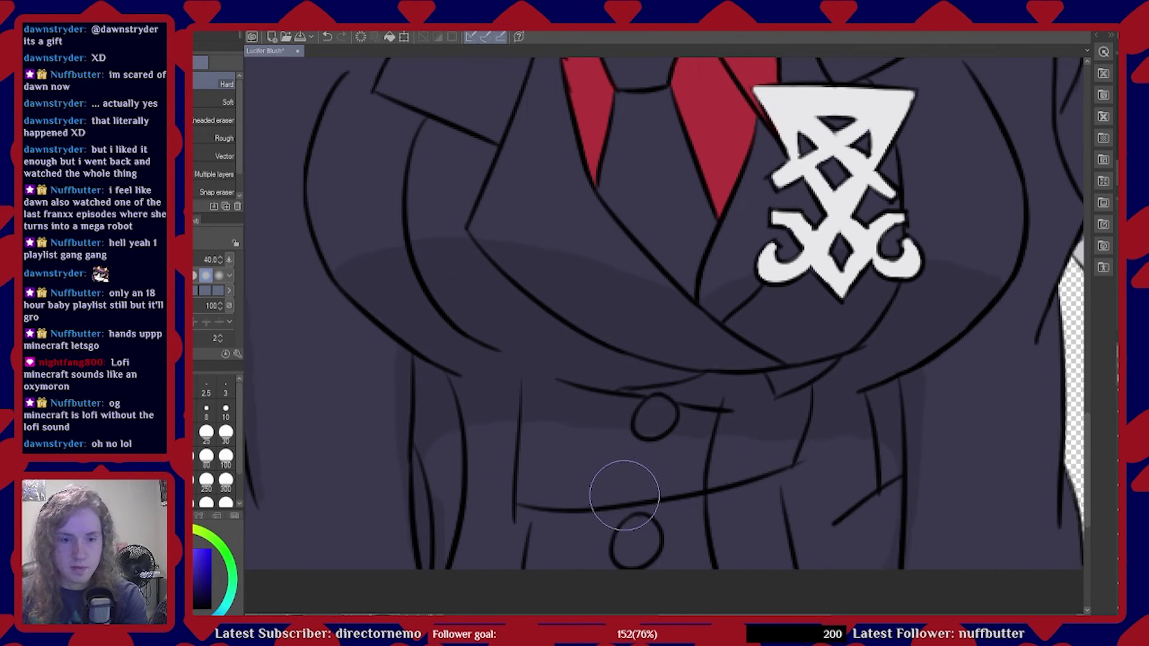
# Paint torso shadows beside the inner sleeves and along the waist seam, leaving lighter patches below the upper button and around the lower button
pyautogui.press('b')
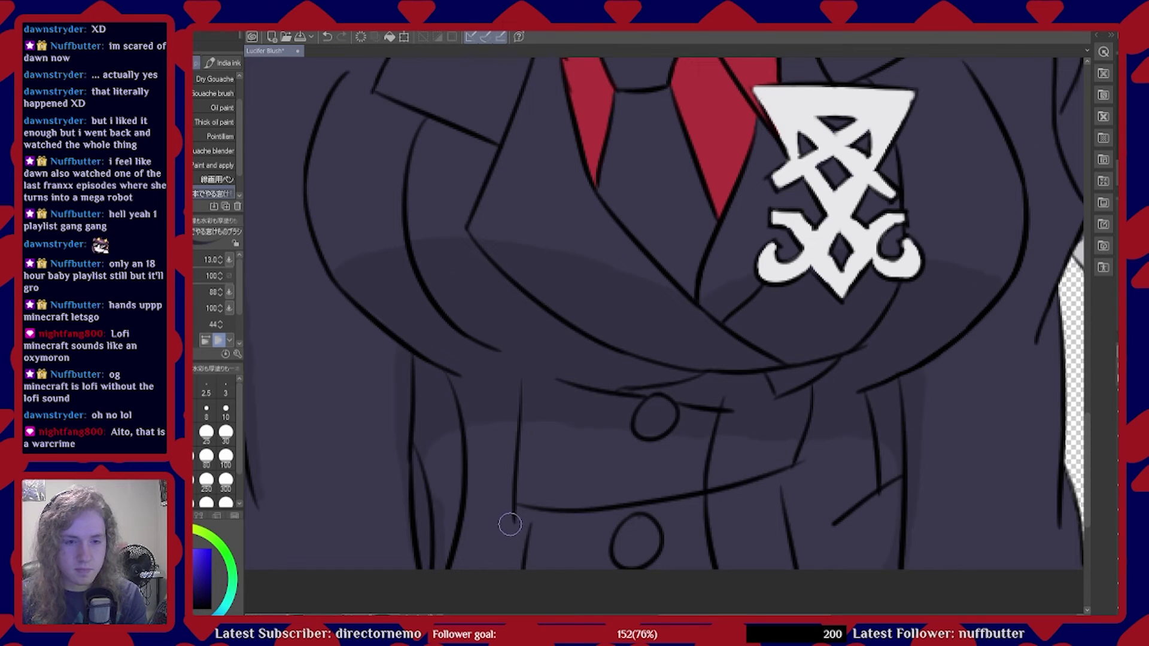
pyautogui.moveTo(435, 463); pyautogui.dragTo(442, 558)
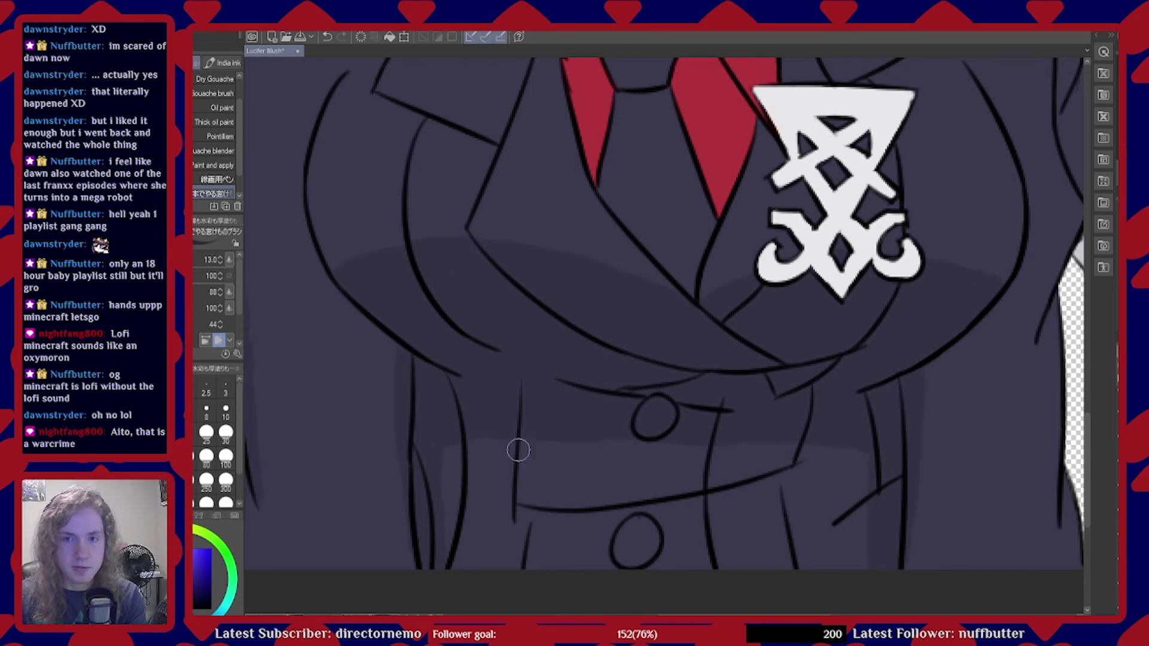
pyautogui.moveTo(522, 471)
pyautogui.mouseDown()
pyautogui.moveTo(551, 479)
pyautogui.moveTo(695, 436)
pyautogui.mouseUp()
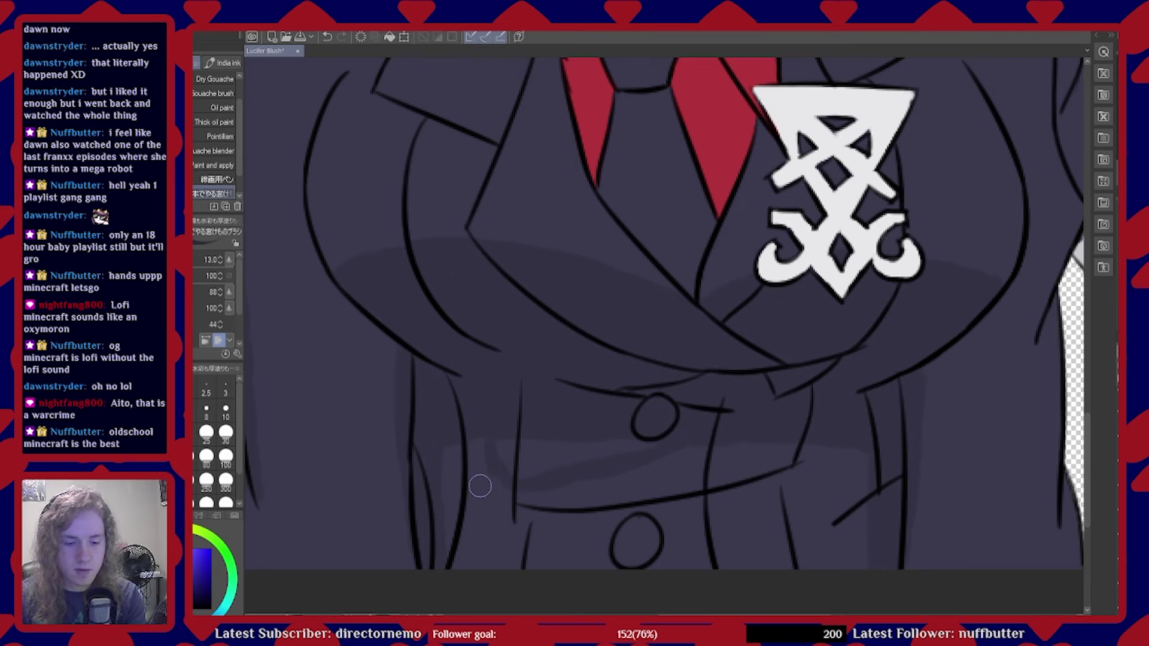
pyautogui.moveTo(479, 457); pyautogui.dragTo(499, 529)
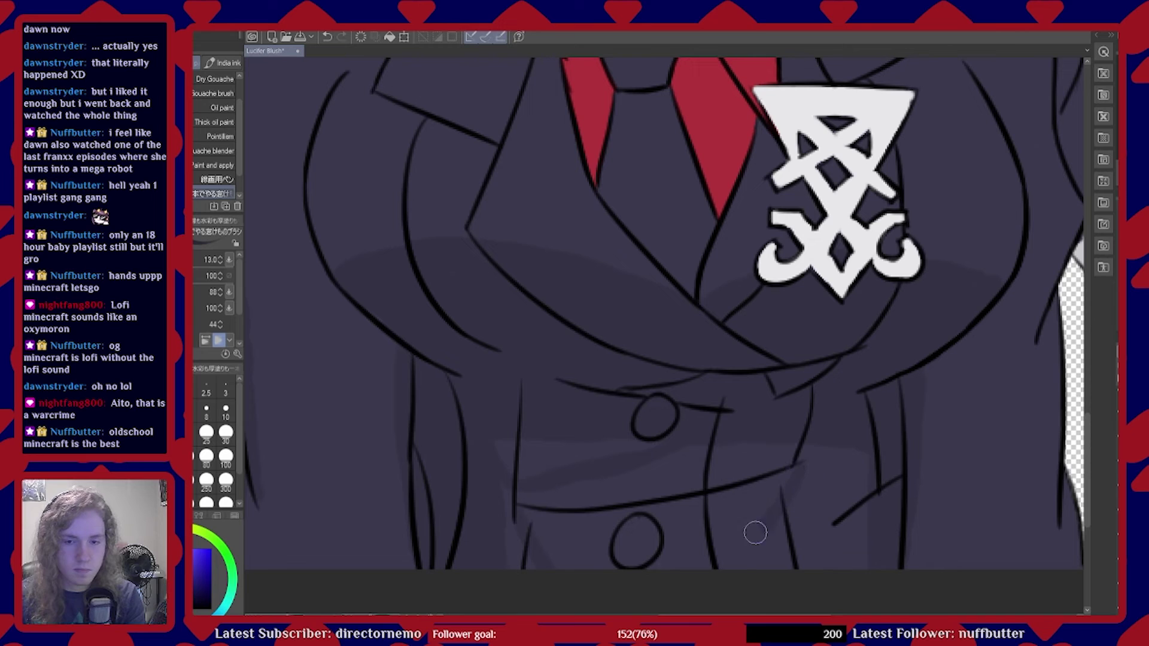
pyautogui.moveTo(781, 503)
pyautogui.mouseDown()
pyautogui.moveTo(718, 550)
pyautogui.moveTo(766, 519)
pyautogui.moveTo(772, 529)
pyautogui.moveTo(666, 575)
pyautogui.mouseUp()
pyautogui.moveTo(736, 542); pyautogui.dragTo(590, 586)
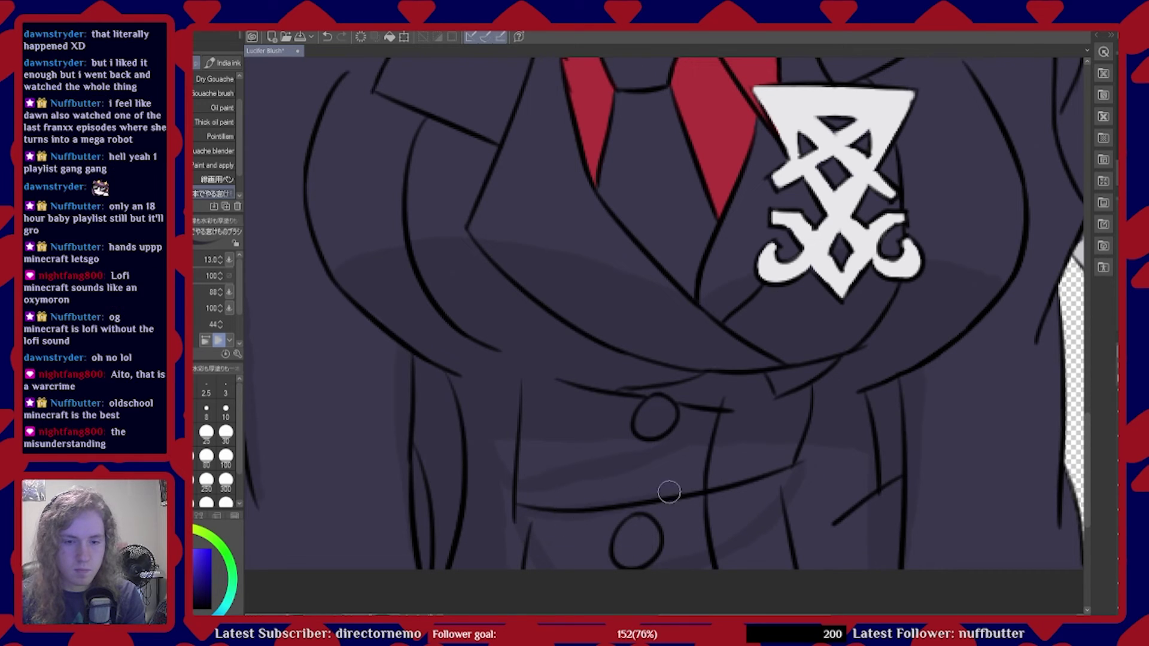
pyautogui.moveTo(577, 490); pyautogui.dragTo(513, 496)
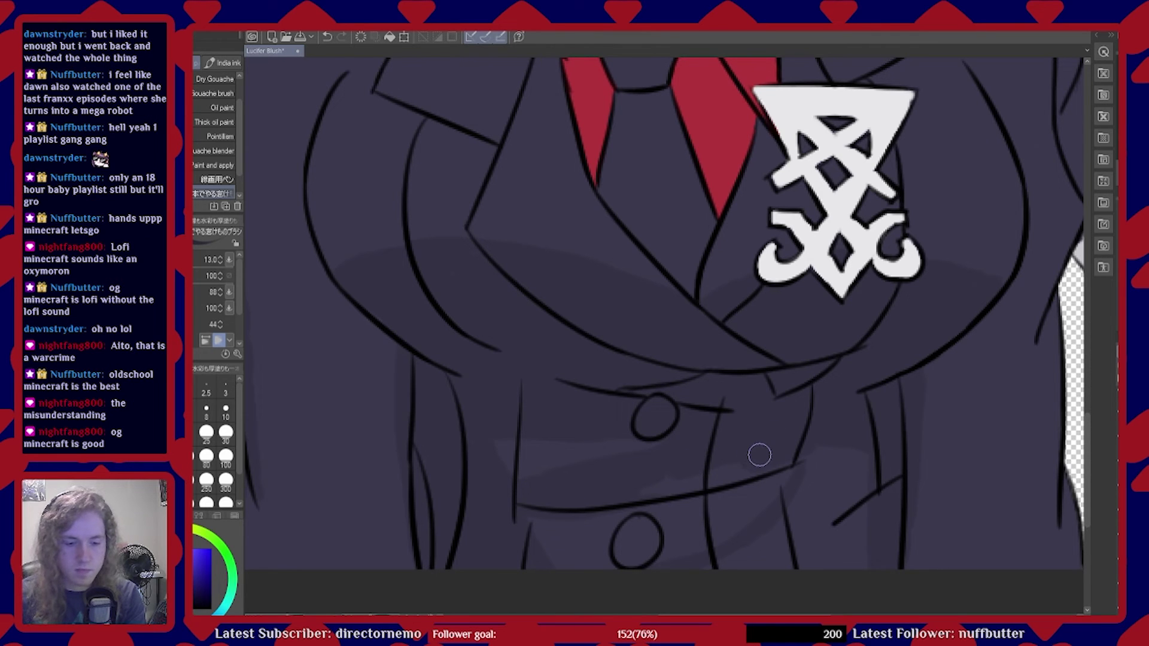
# Fill dark shadow over the jacket's right side, from the waist seam across to the sleeve and down to the canvas's bottom edge
pyautogui.scroll(-2, 442, 484)
pyautogui.scroll(4, 614, 513)
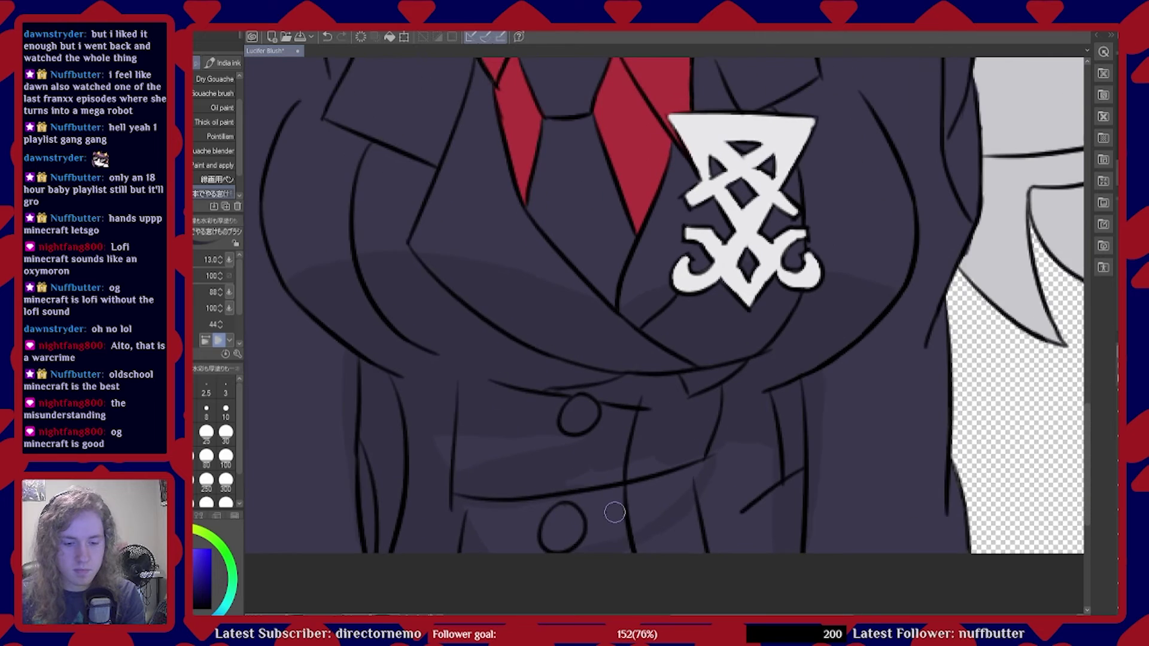
pyautogui.scroll(2, 623, 545)
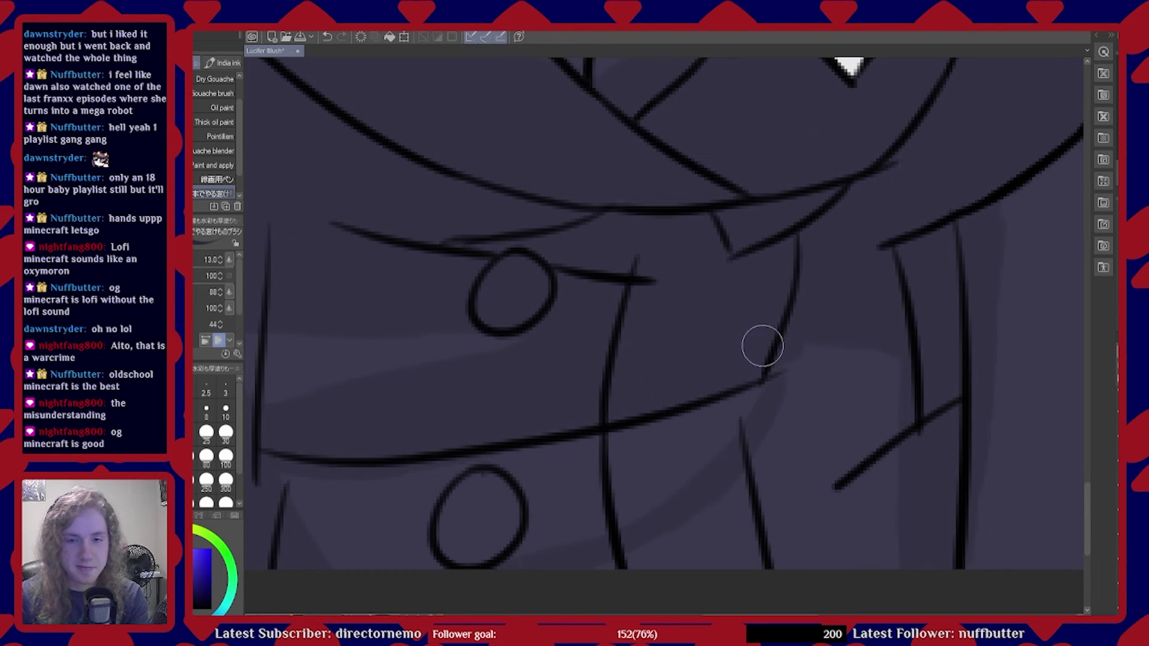
pyautogui.moveTo(802, 418)
pyautogui.mouseDown()
pyautogui.moveTo(896, 431)
pyautogui.moveTo(864, 561)
pyautogui.moveTo(798, 452)
pyautogui.moveTo(754, 467)
pyautogui.moveTo(710, 519)
pyautogui.mouseUp()
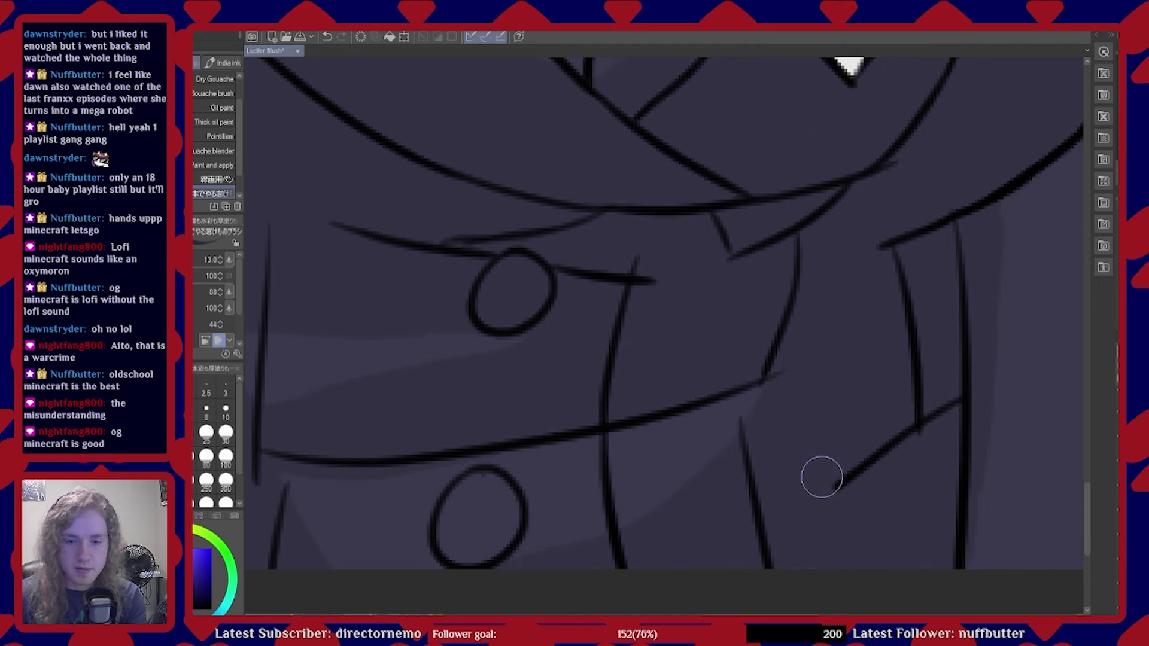
# Examine the jacket's waist and sleeve shading against the whole figure
pyautogui.scroll(-1, 816, 548)
pyautogui.scroll(-4, 800, 596)
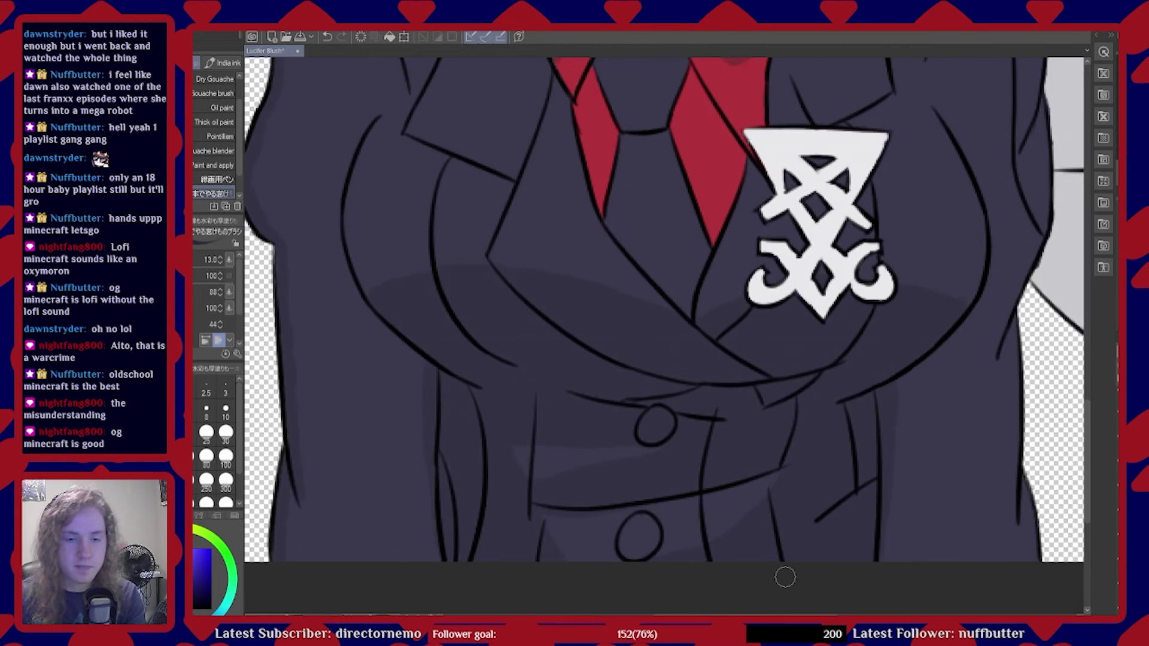
pyautogui.scroll(-1, 415, 429)
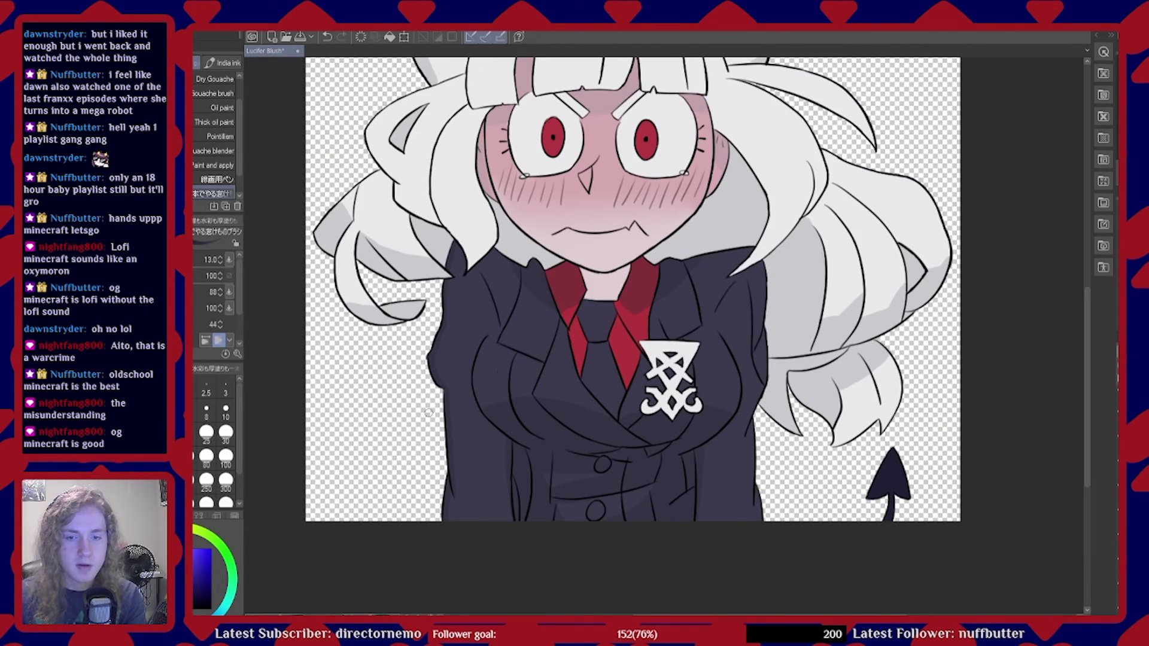
pyautogui.scroll(-1, 673, 390)
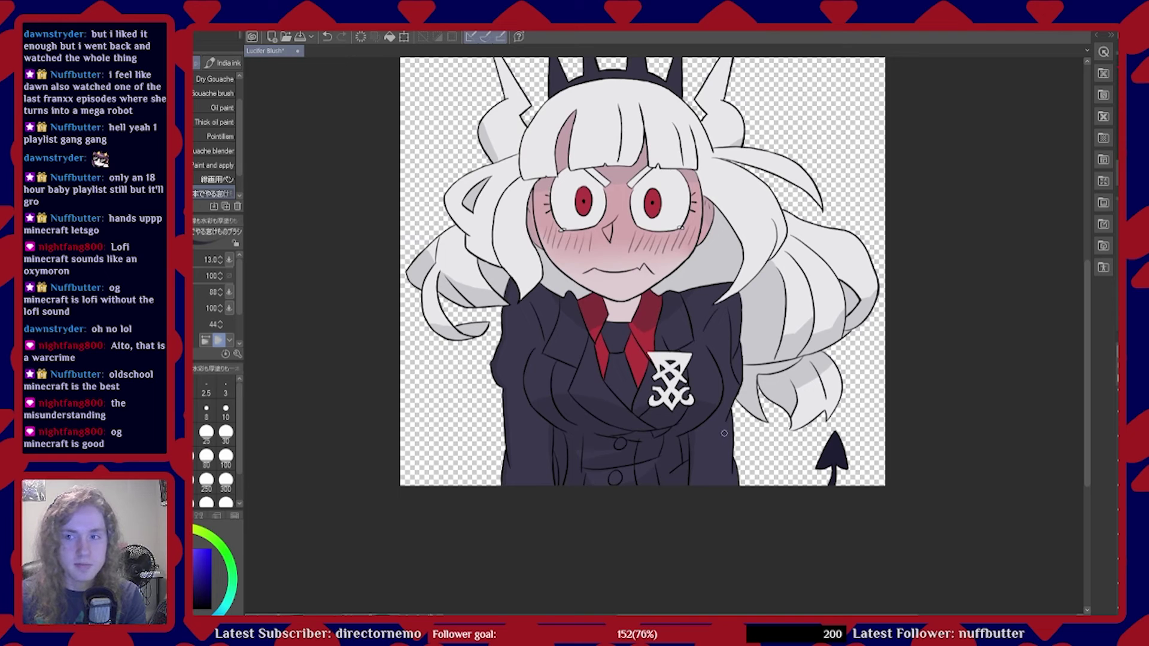
pyautogui.scroll(4, 631, 424)
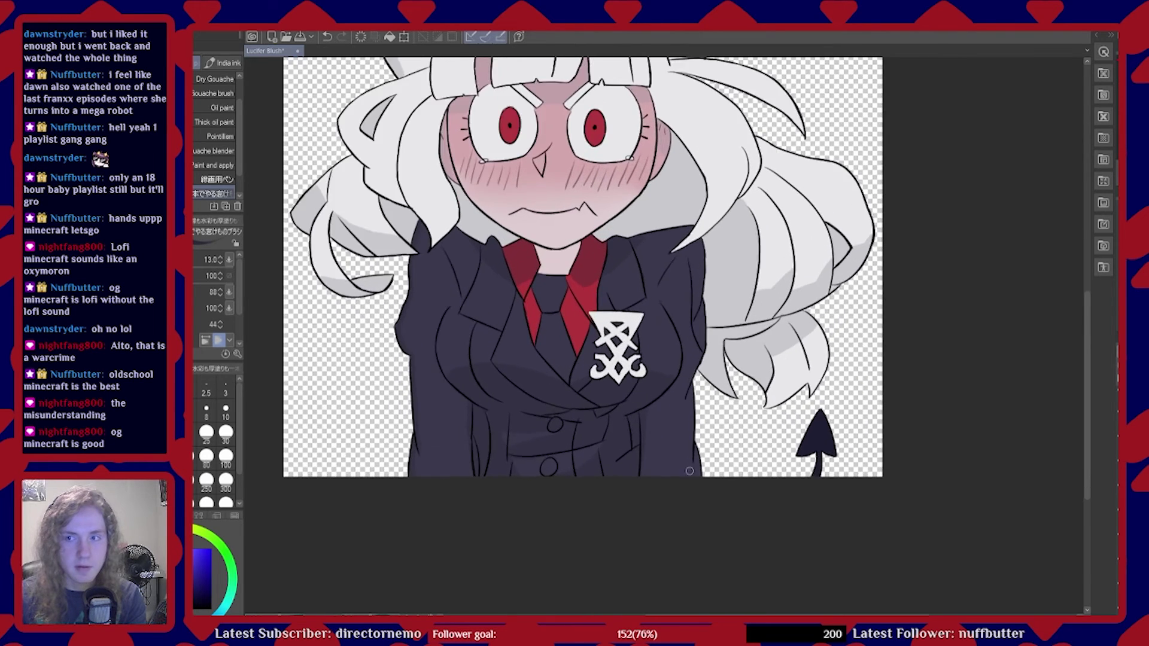
pyautogui.scroll(1, 681, 414)
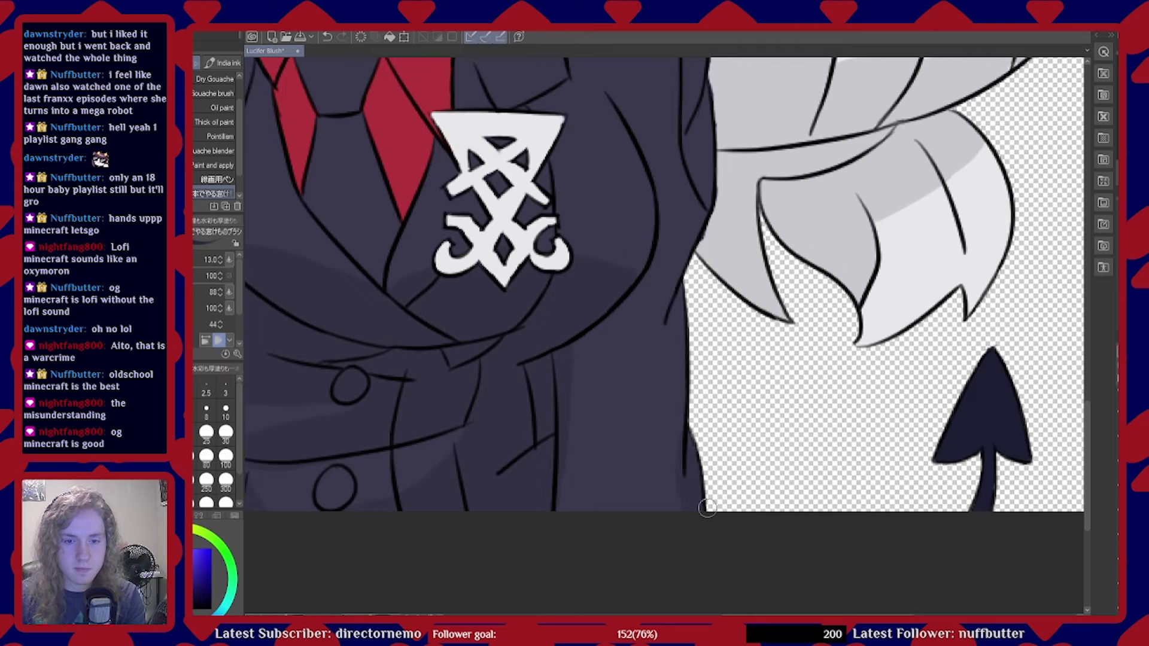
pyautogui.scroll(-3, 884, 547)
pyautogui.scroll(1, 478, 539)
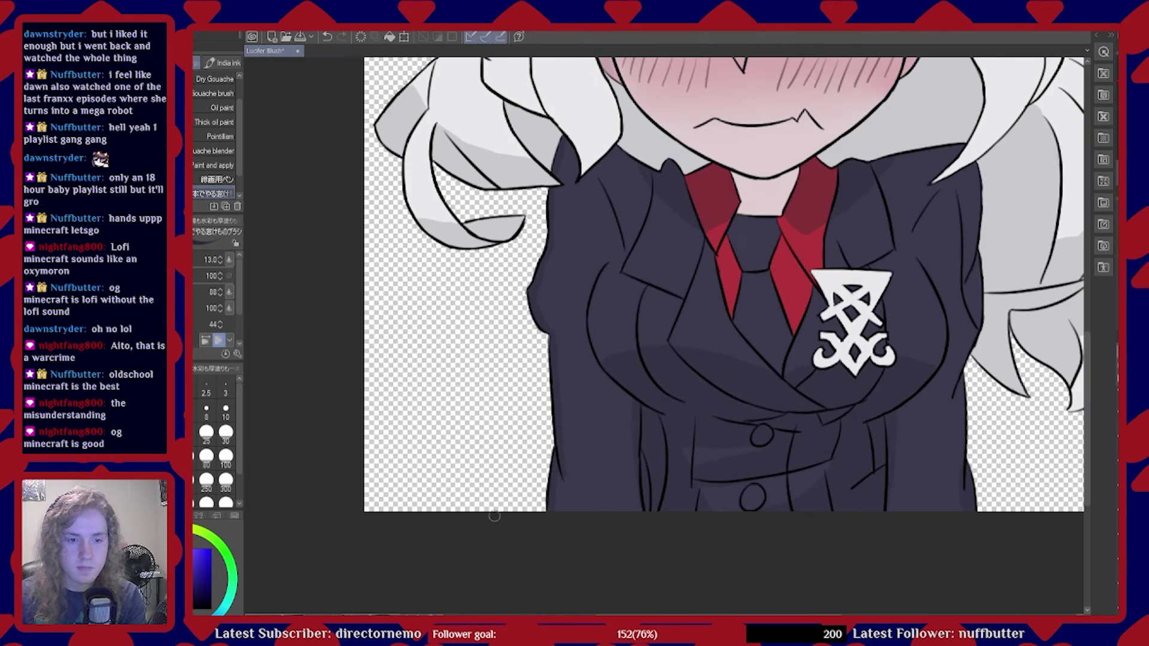
pyautogui.scroll(2, 677, 477)
pyautogui.scroll(-1, 552, 467)
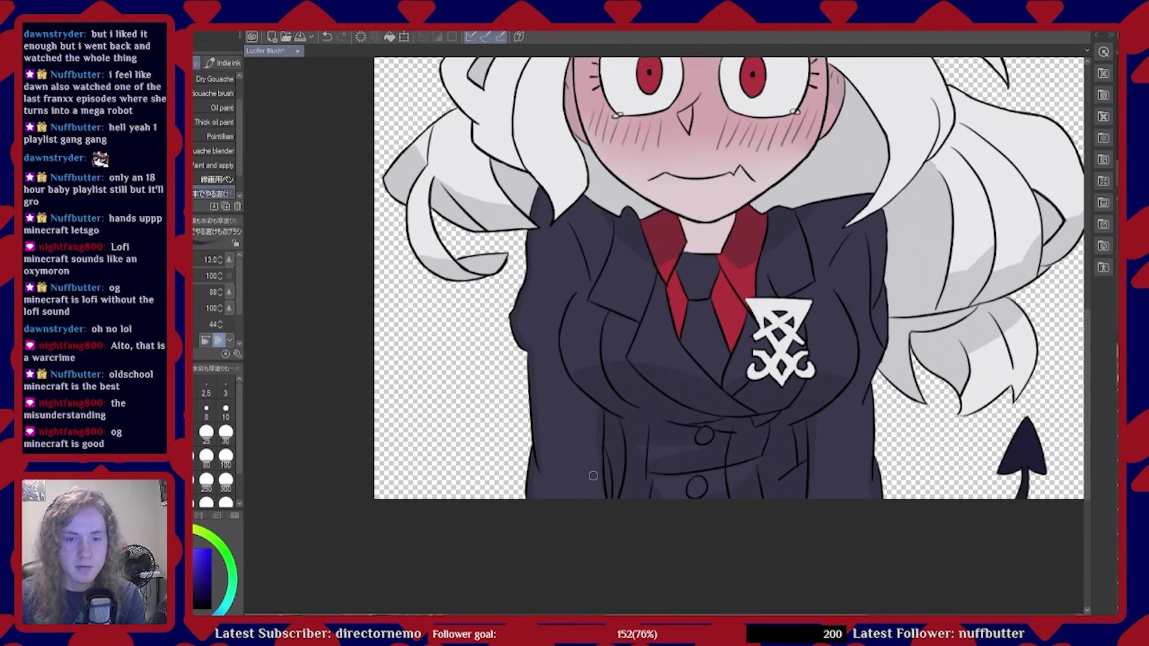
pyautogui.hotkey('alt', 'Tab')
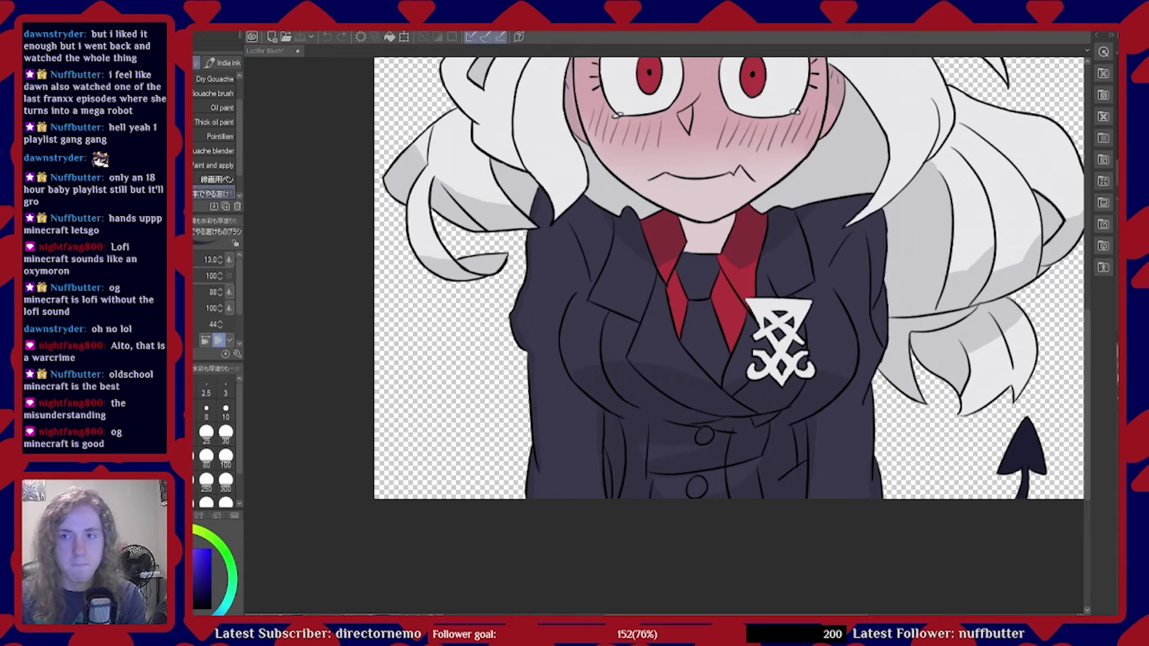
pyautogui.click(846, 341)
pyautogui.scroll(-2, 680, 395)
pyautogui.scroll(4, 800, 360)
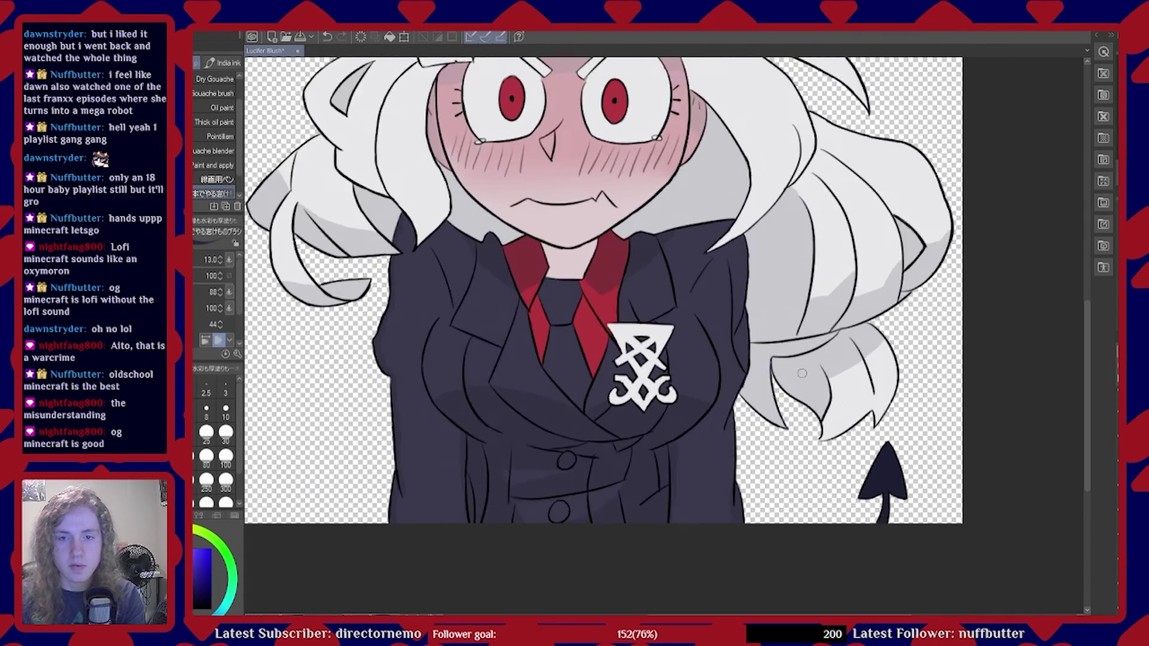
# Paint narrow dark shadows between the fold lines along the outer edge of the right sleeve, at and above the elbow
pyautogui.scroll(3, 705, 475)
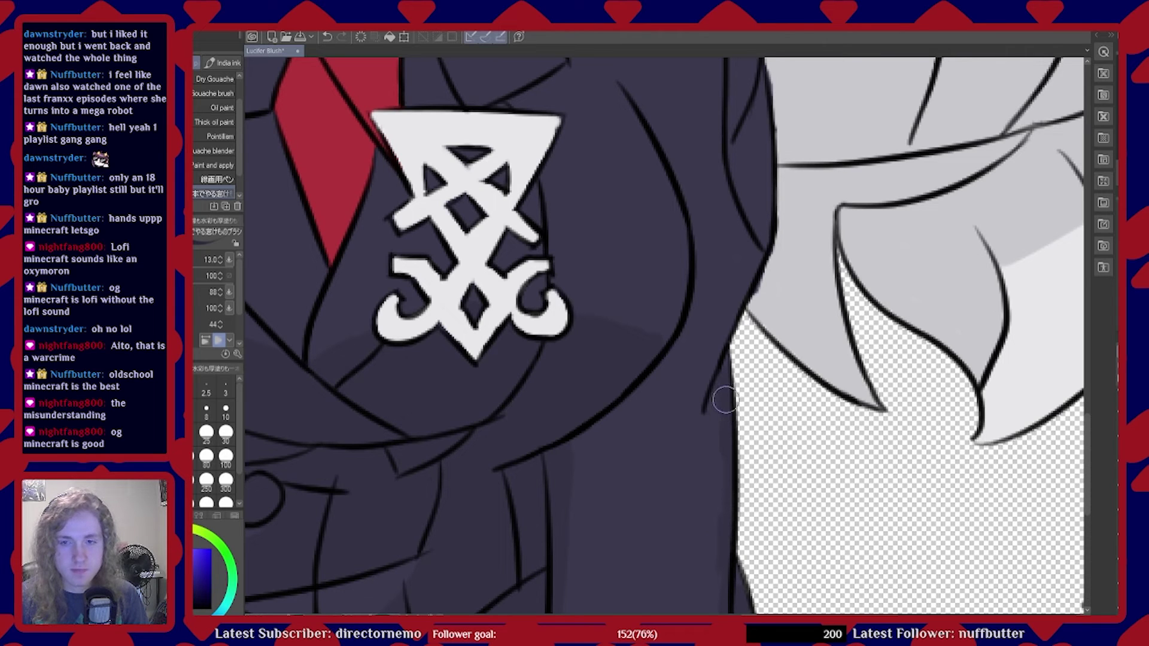
pyautogui.scroll(-2, 655, 361)
pyautogui.scroll(2, 724, 250)
pyautogui.scroll(3, 724, 251)
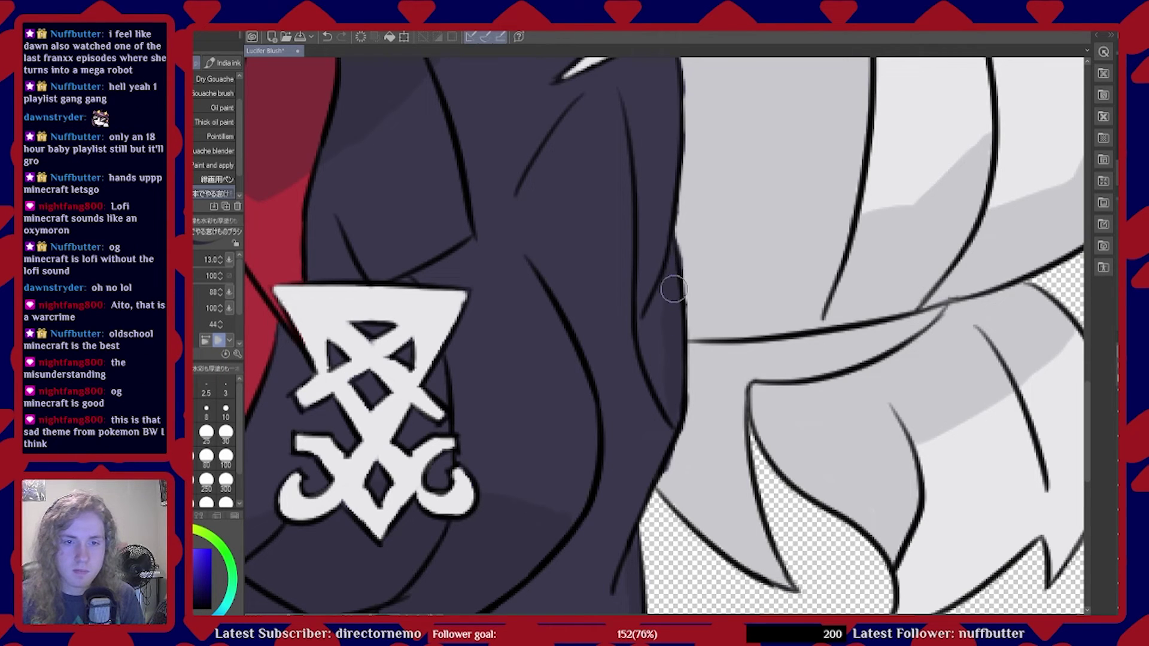
pyautogui.moveTo(671, 309)
pyautogui.mouseDown()
pyautogui.moveTo(678, 384)
pyautogui.moveTo(662, 319)
pyautogui.moveTo(669, 361)
pyautogui.mouseUp()
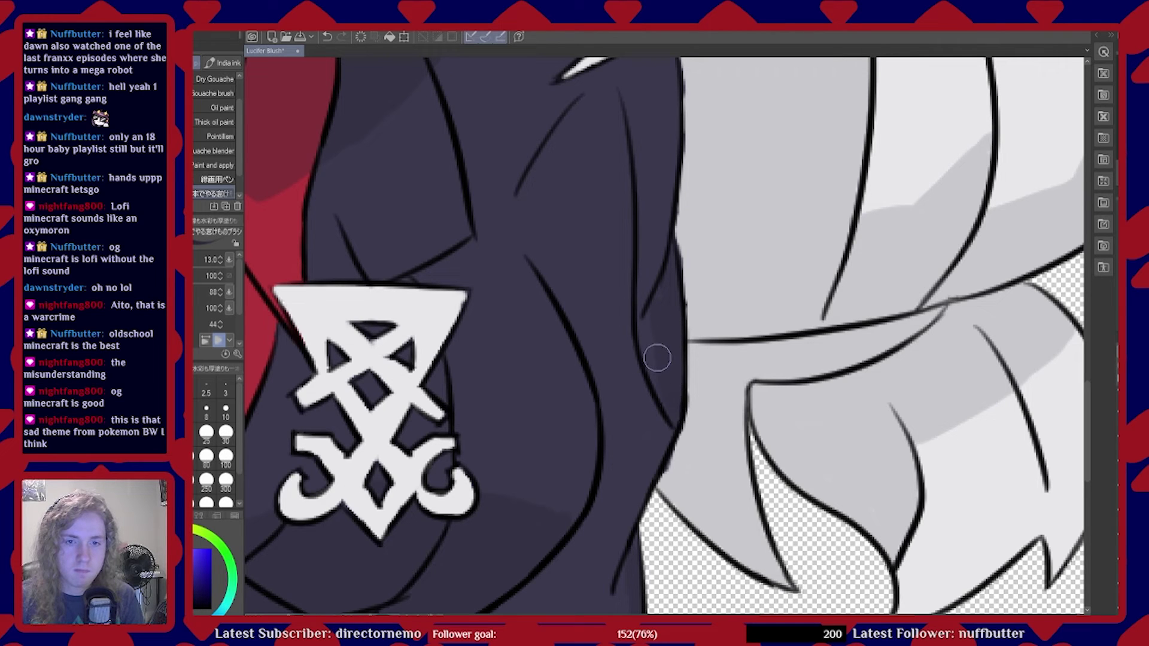
pyautogui.scroll(-3, 608, 355)
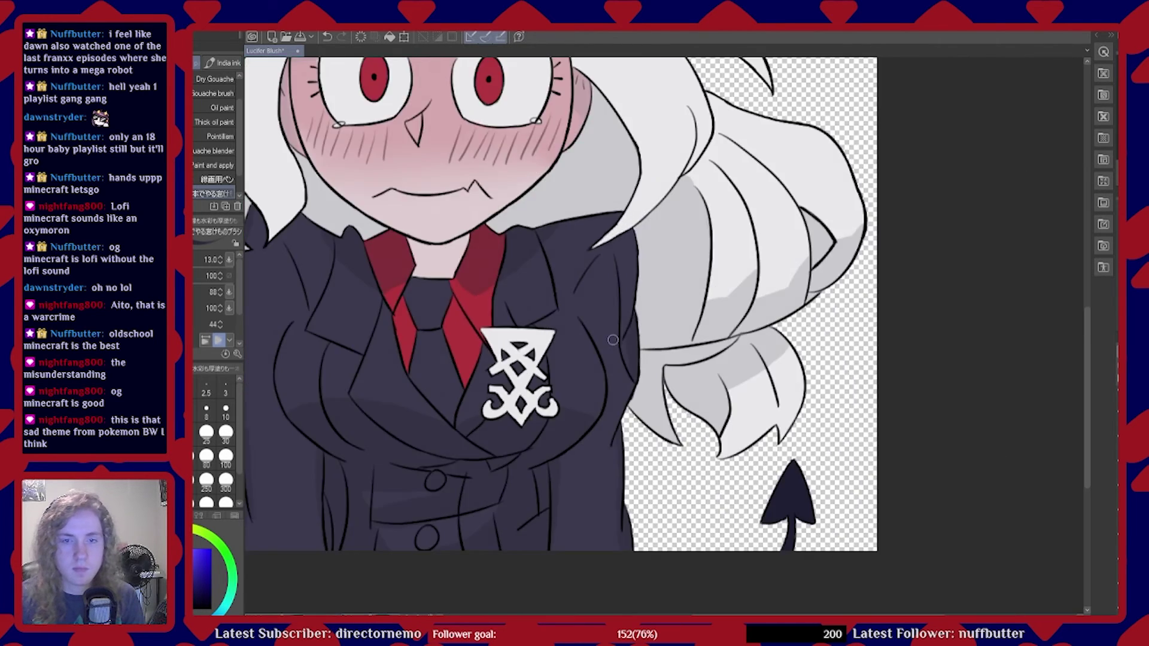
pyautogui.scroll(3, 654, 258)
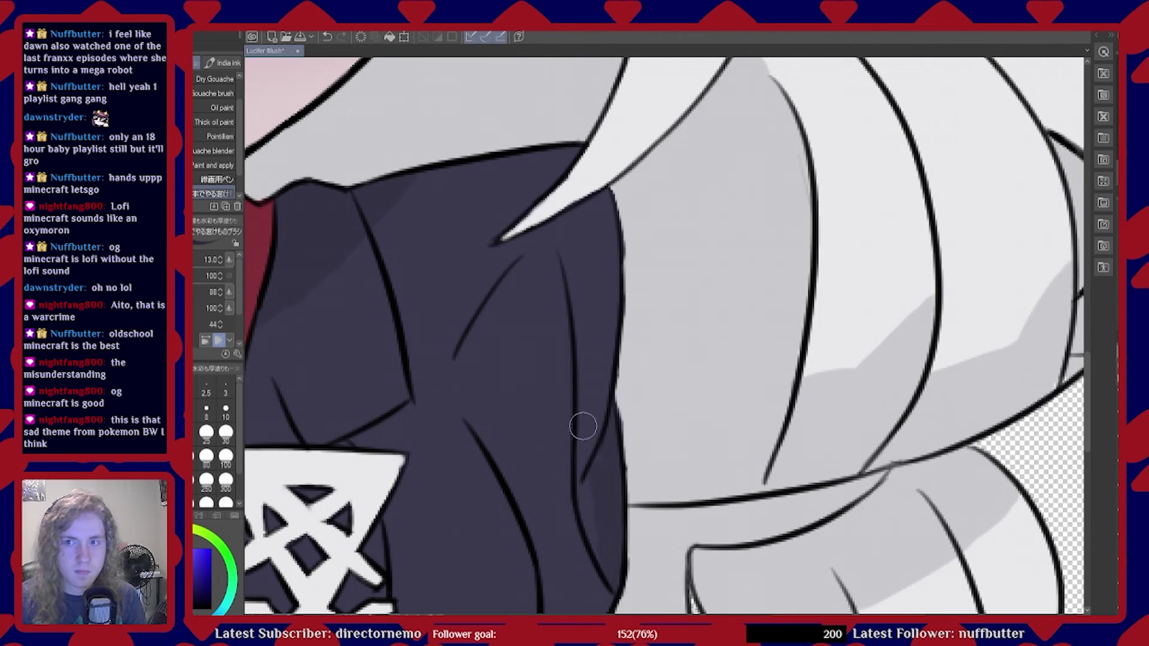
pyautogui.moveTo(580, 474); pyautogui.dragTo(602, 385)
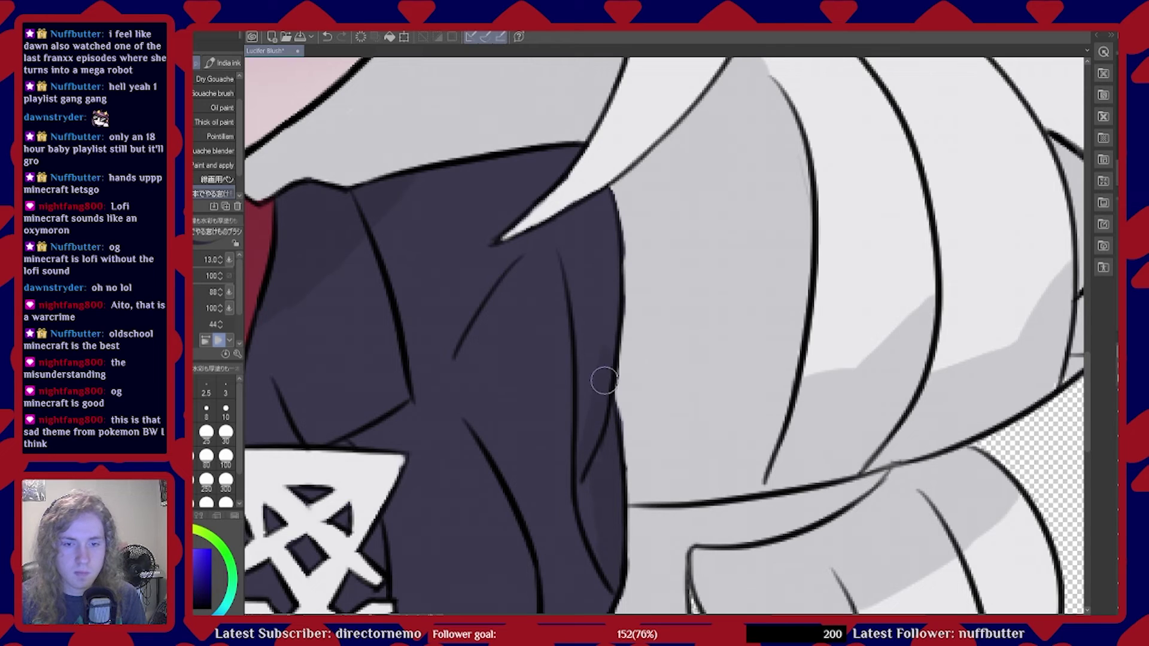
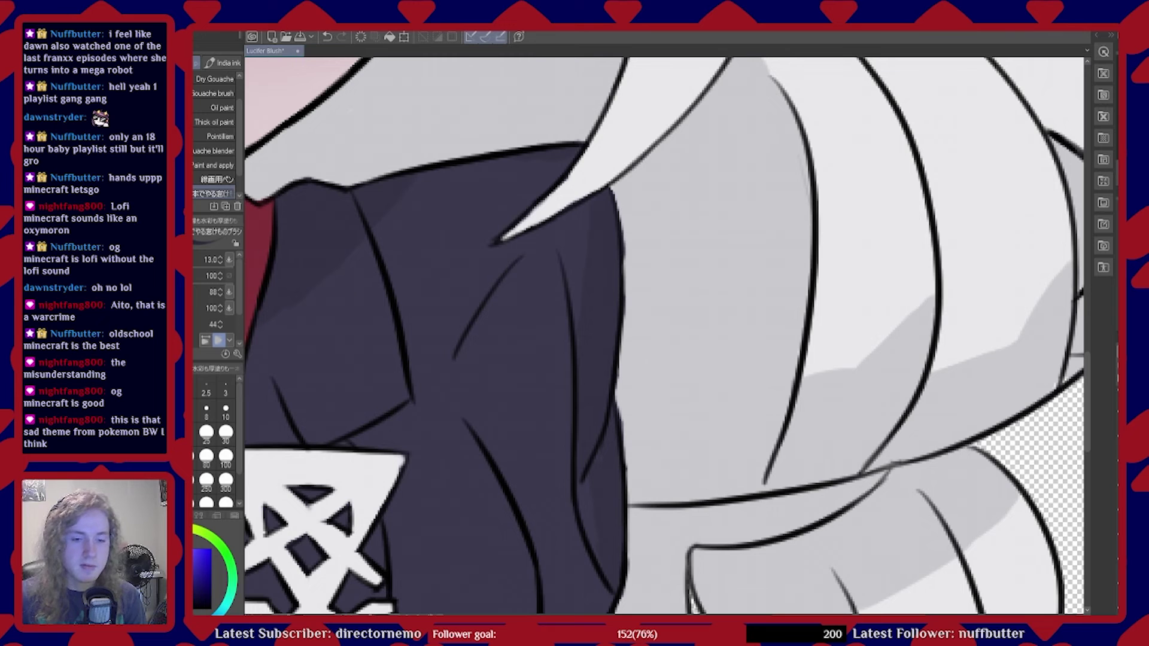
# Paint a dark shadow over the tail's arrowhead, leaving its lower right barb and the shaft slightly lighter
pyautogui.scroll(-5, 588, 477)
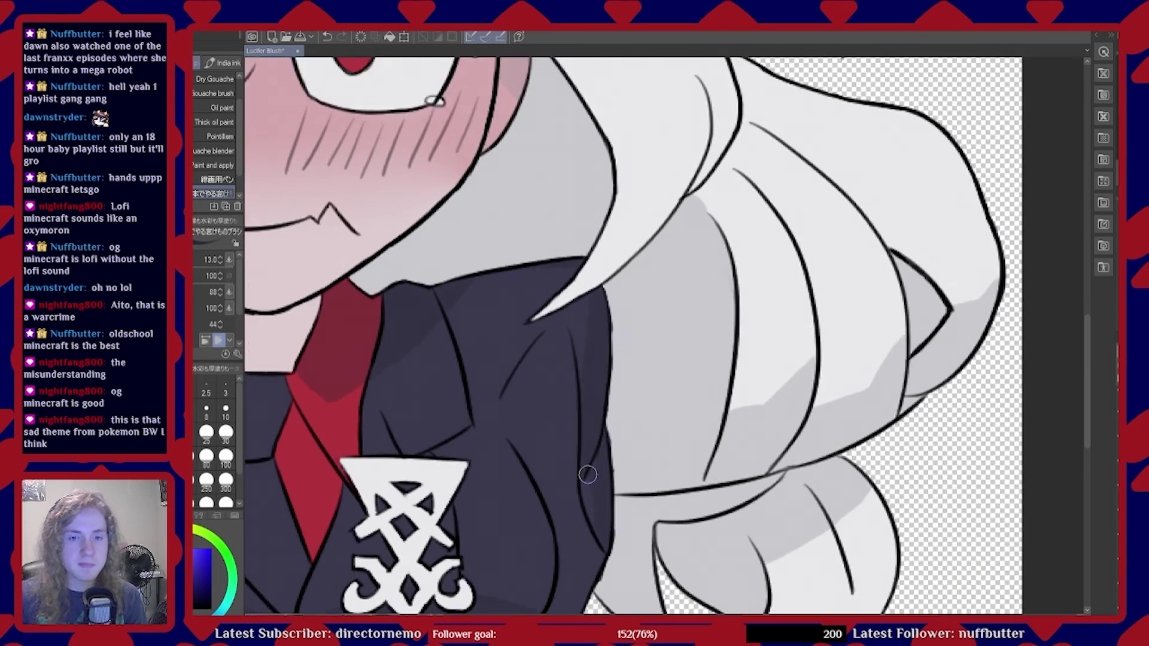
pyautogui.scroll(-3, 685, 485)
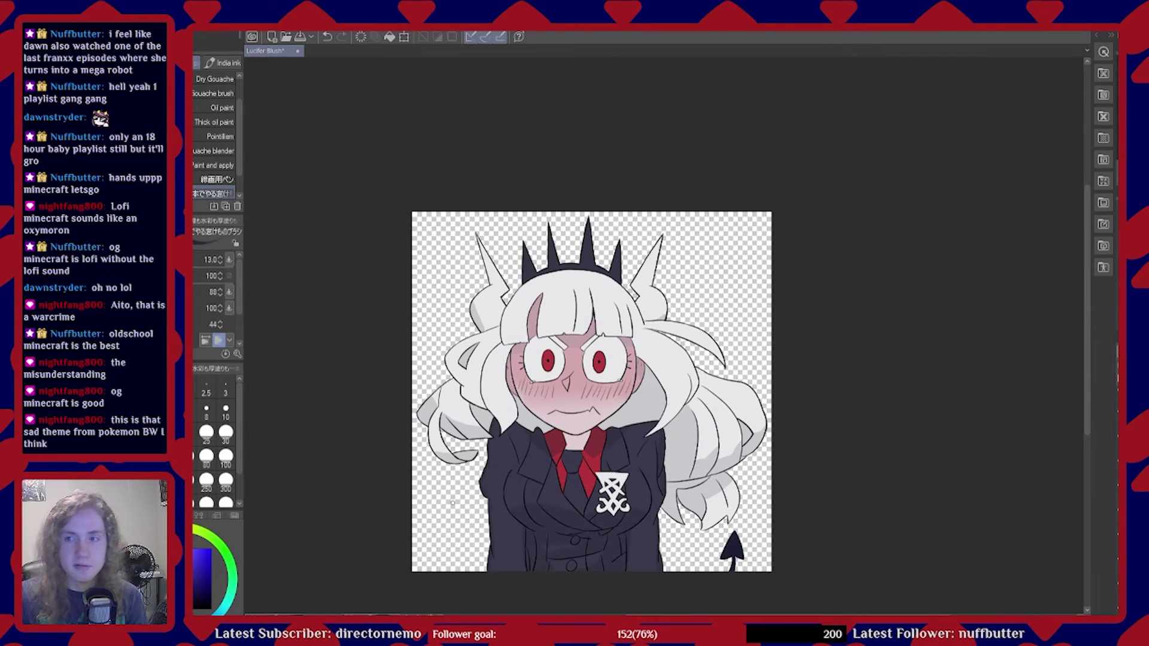
pyautogui.scroll(8, 774, 520)
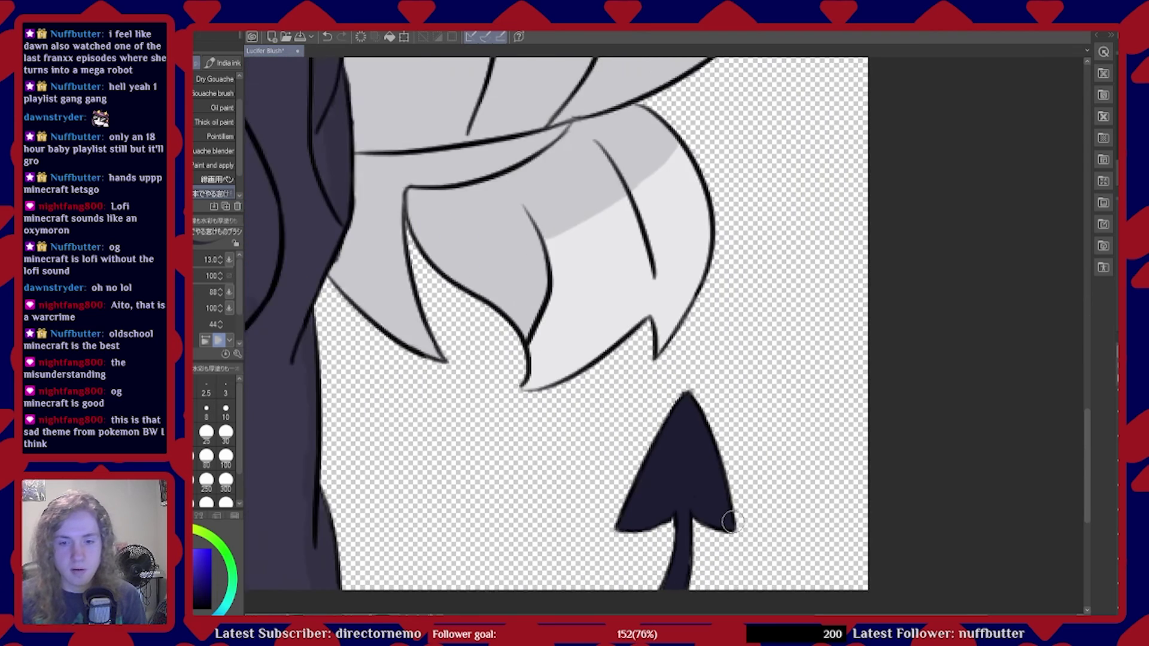
pyautogui.scroll(2, 727, 516)
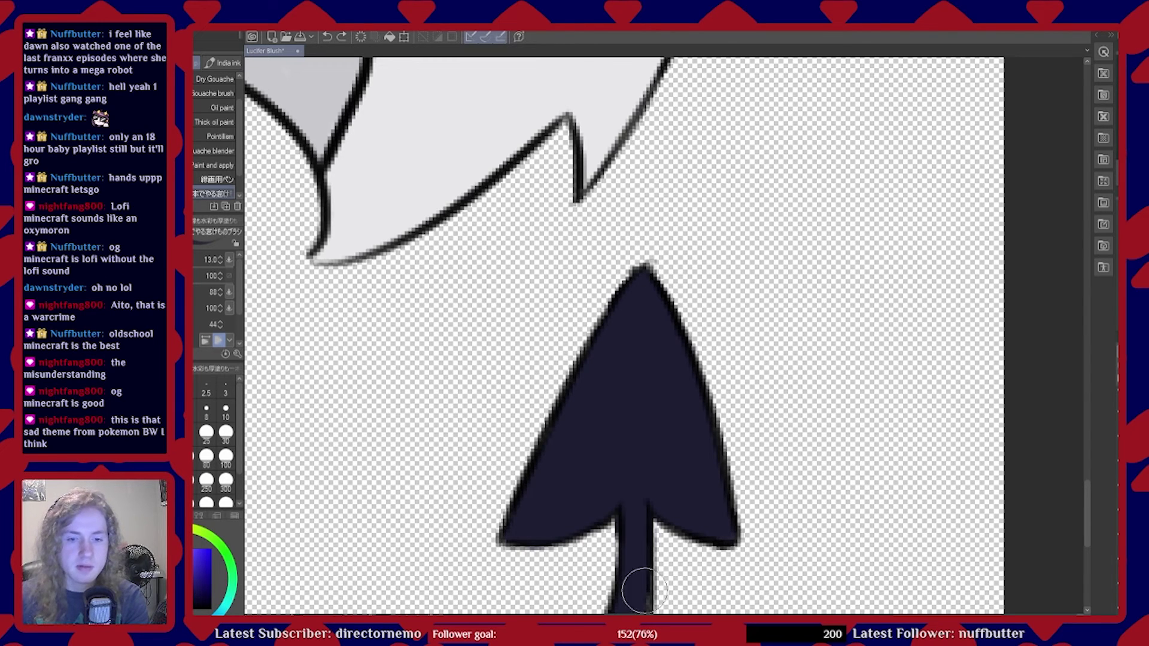
pyautogui.scroll(-10, 793, 523)
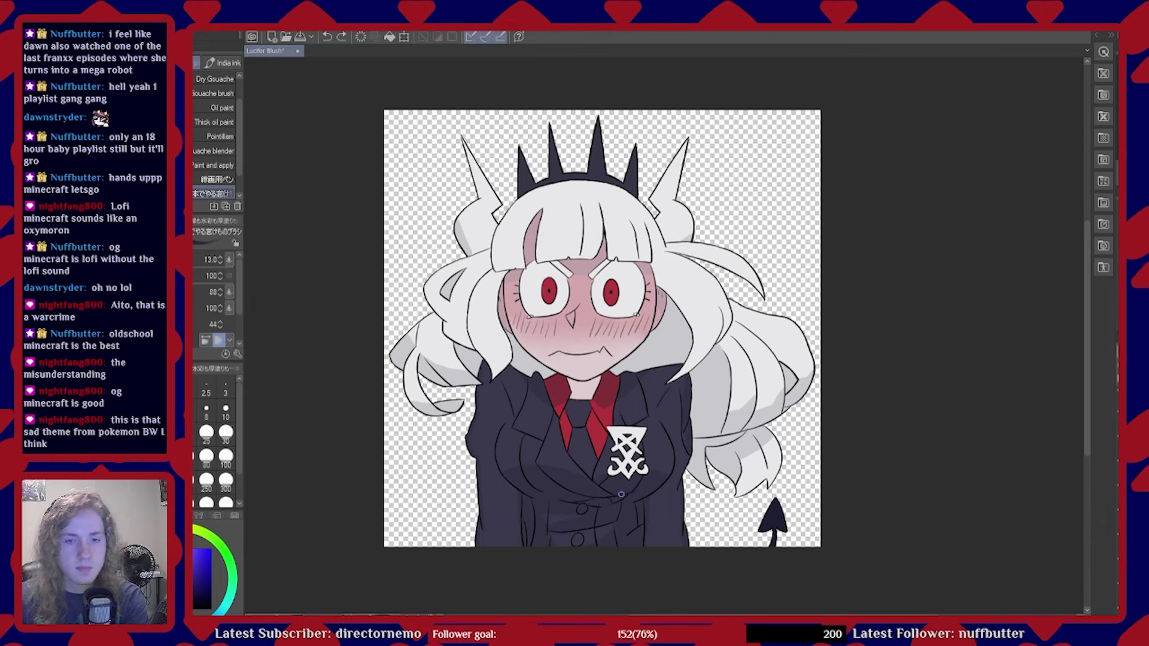
pyautogui.scroll(8, 799, 533)
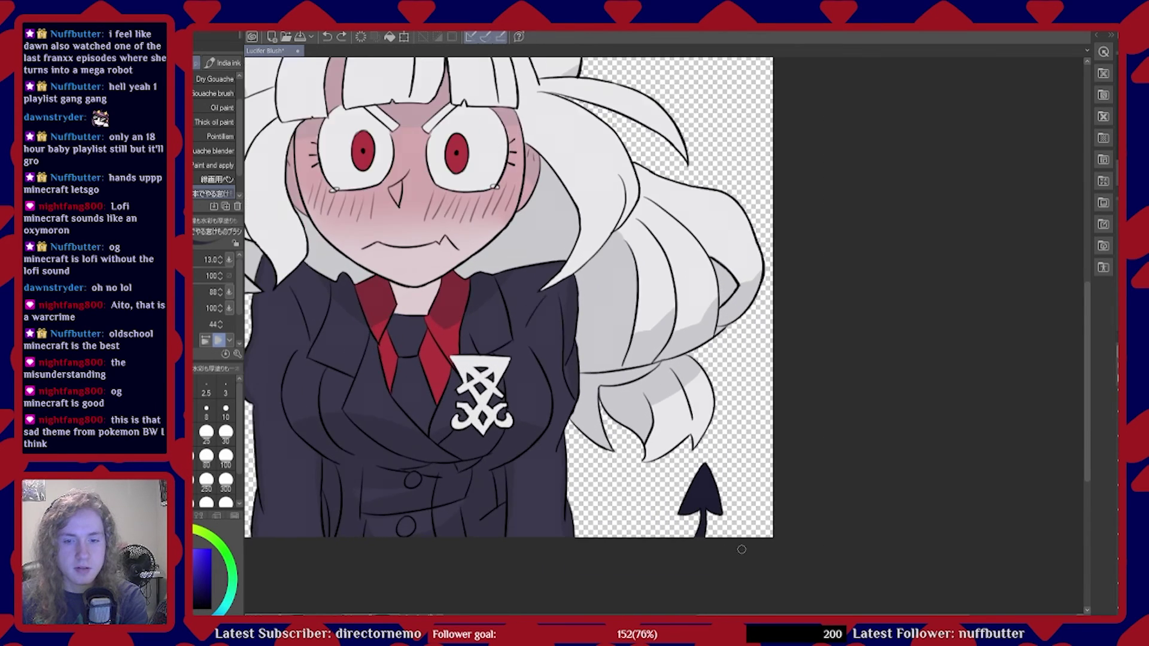
pyautogui.scroll(2, 705, 499)
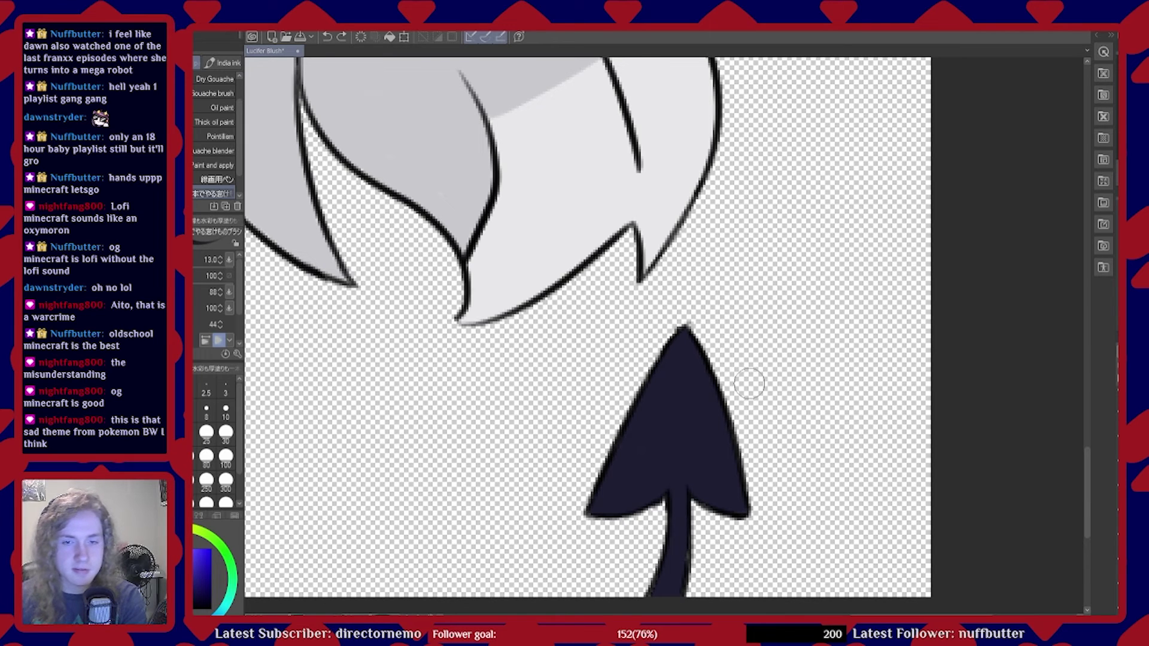
pyautogui.moveTo(684, 378); pyautogui.dragTo(671, 414)
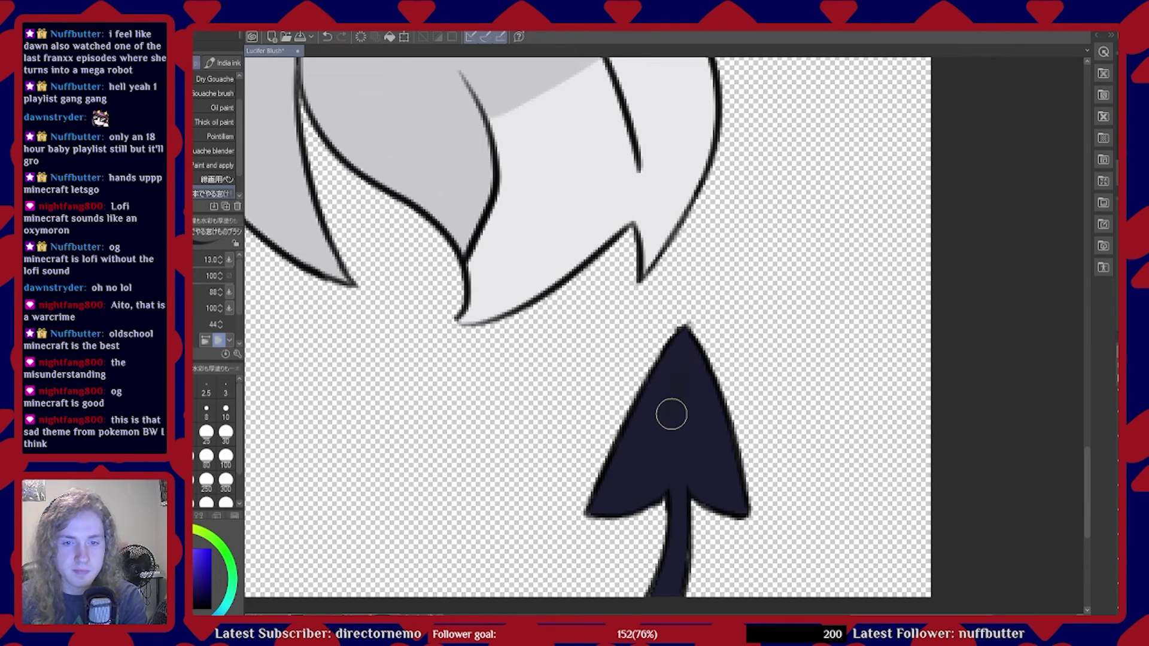
pyautogui.scroll(4, 671, 415)
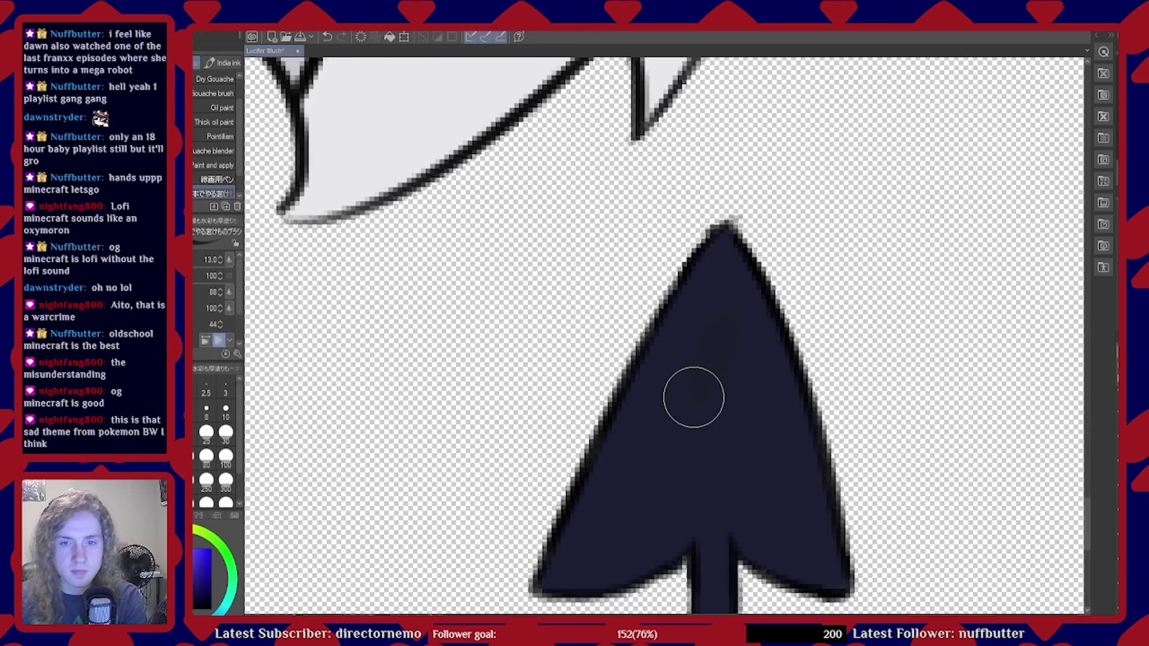
pyautogui.scroll(-2, 416, 395)
pyautogui.scroll(2, 550, 417)
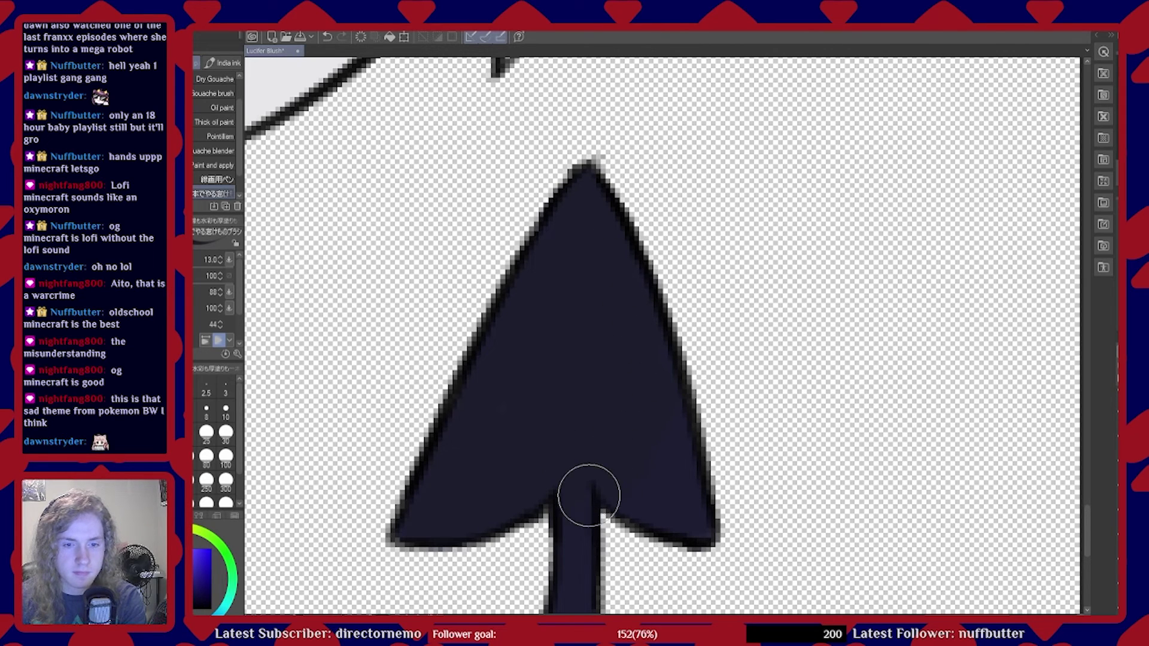
pyautogui.scroll(-2, 1047, 419)
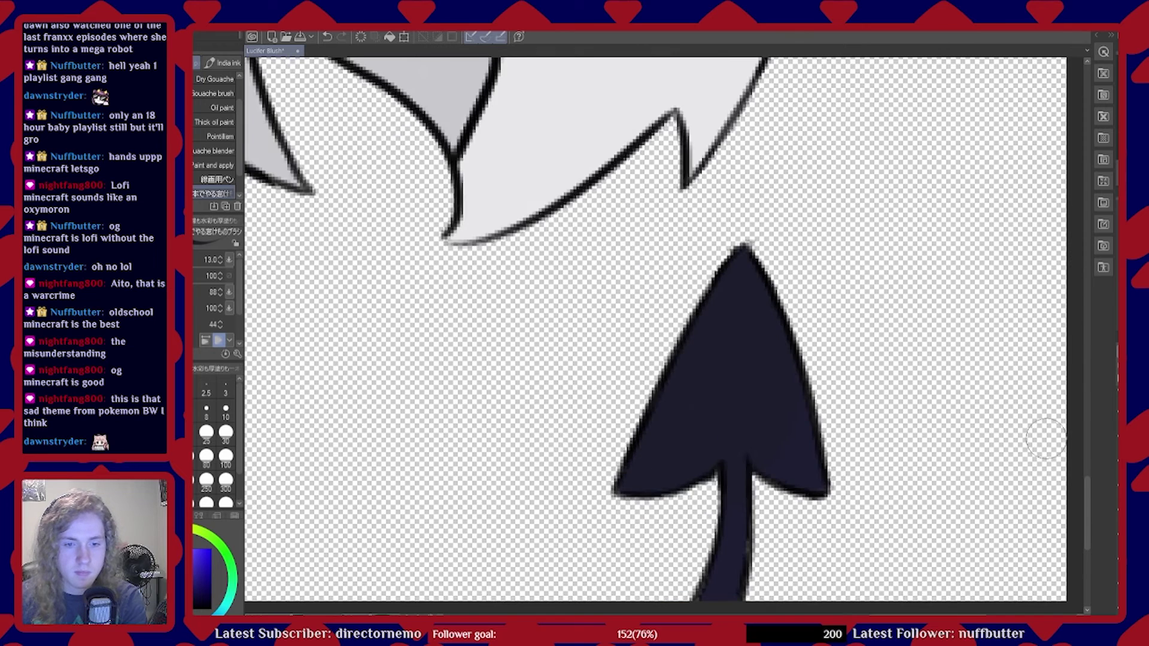
pyautogui.scroll(1, 890, 533)
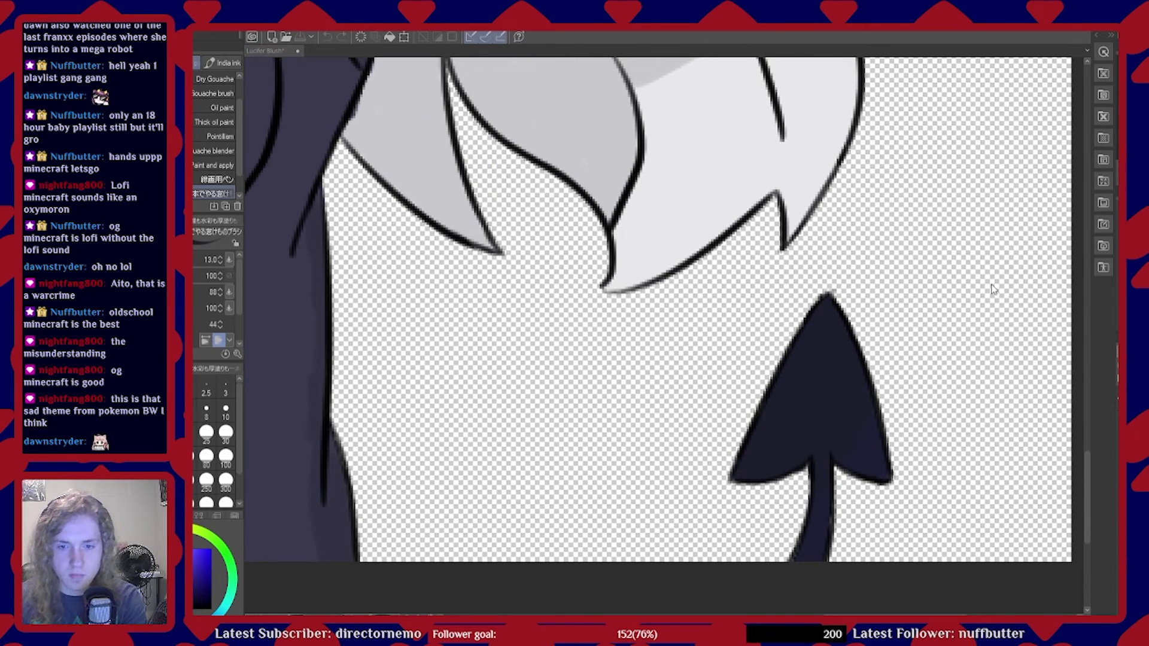
pyautogui.click(824, 483)
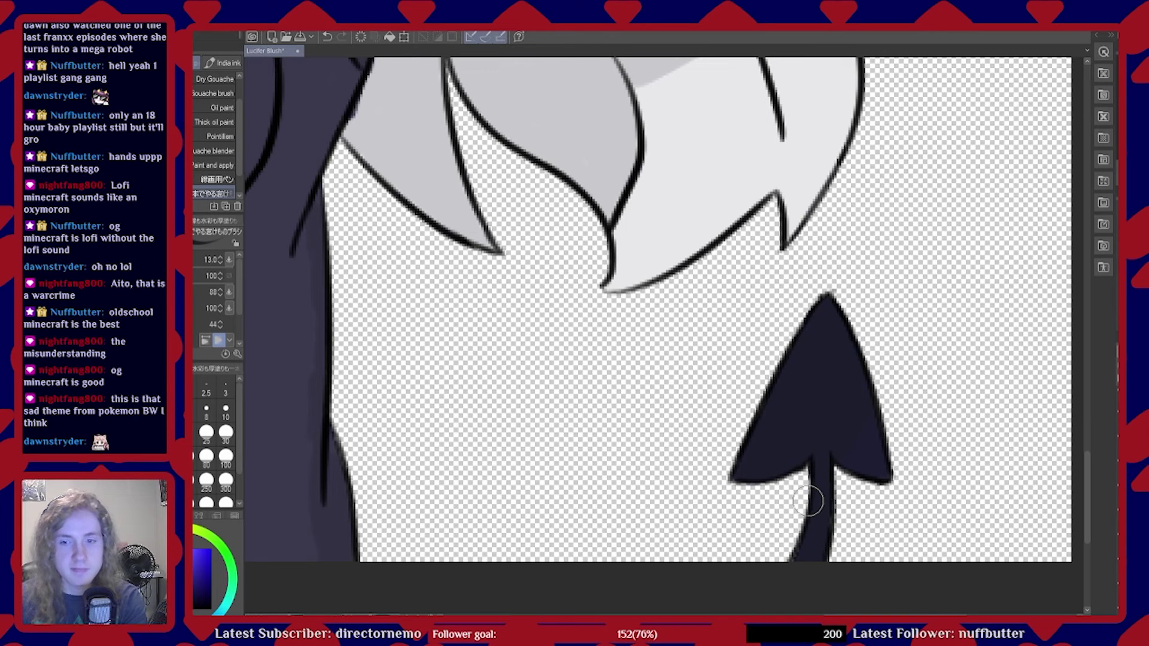
pyautogui.scroll(-6, 808, 501)
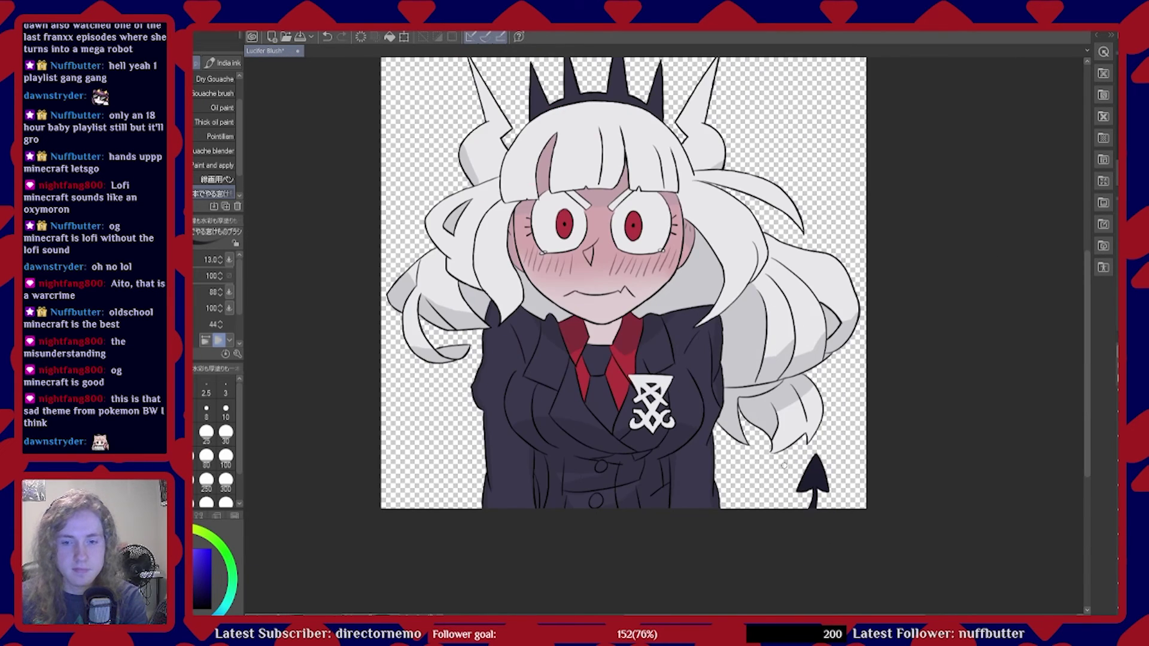
# Check the jacket, collar and face shading up close and save the drawing
pyautogui.scroll(4, 663, 423)
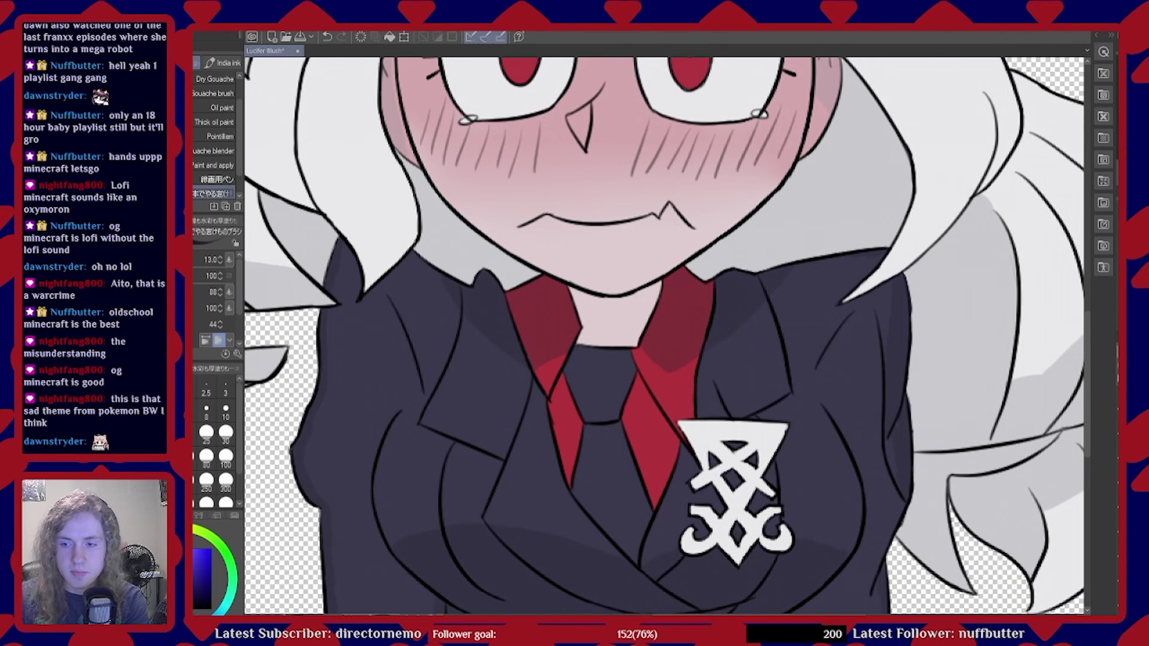
pyautogui.scroll(-3, 629, 368)
pyautogui.scroll(3, 609, 284)
pyautogui.scroll(2, 608, 285)
pyautogui.scroll(-2, 609, 288)
pyautogui.hotkey('ctrl', 's')
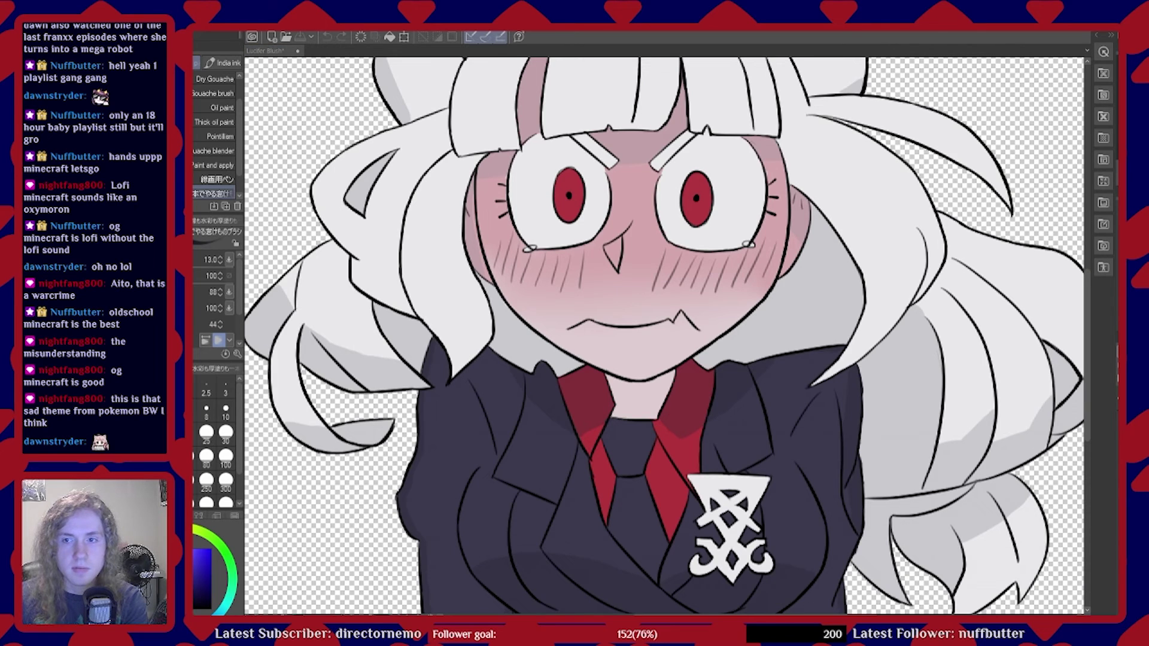
# Paint a muted skin shadow over the whole neck between the collar sides, with a darker diagonal patch under the chin
pyautogui.keyDown('alt'); pyautogui.click(1020, 201); pyautogui.keyUp('alt')
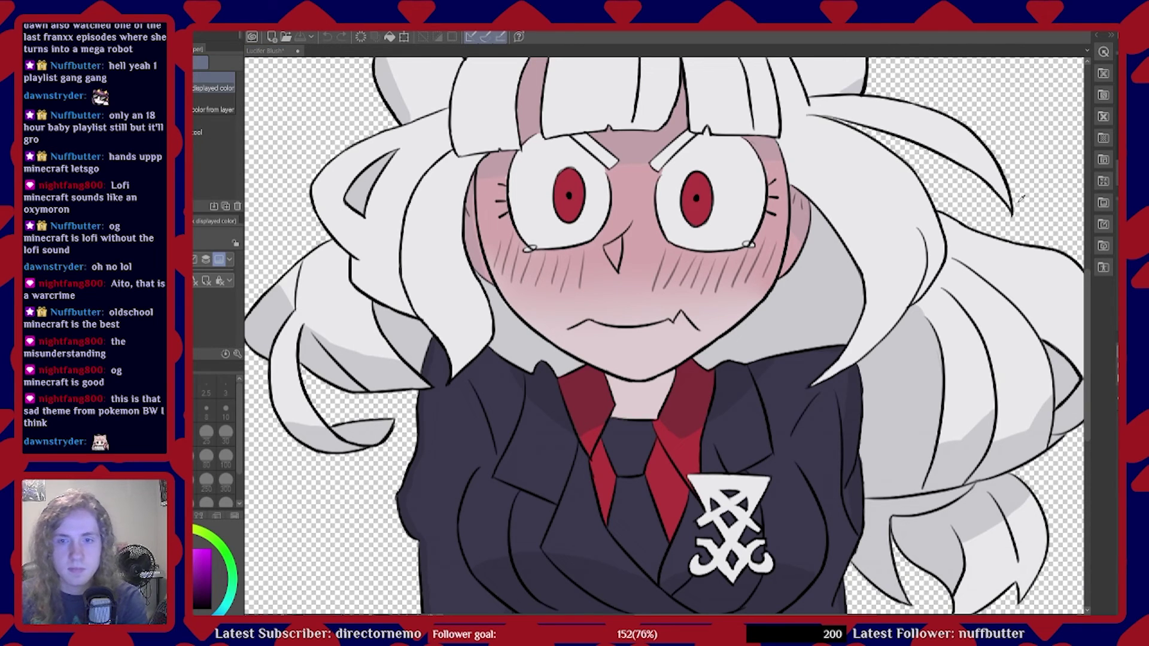
pyautogui.press('b')
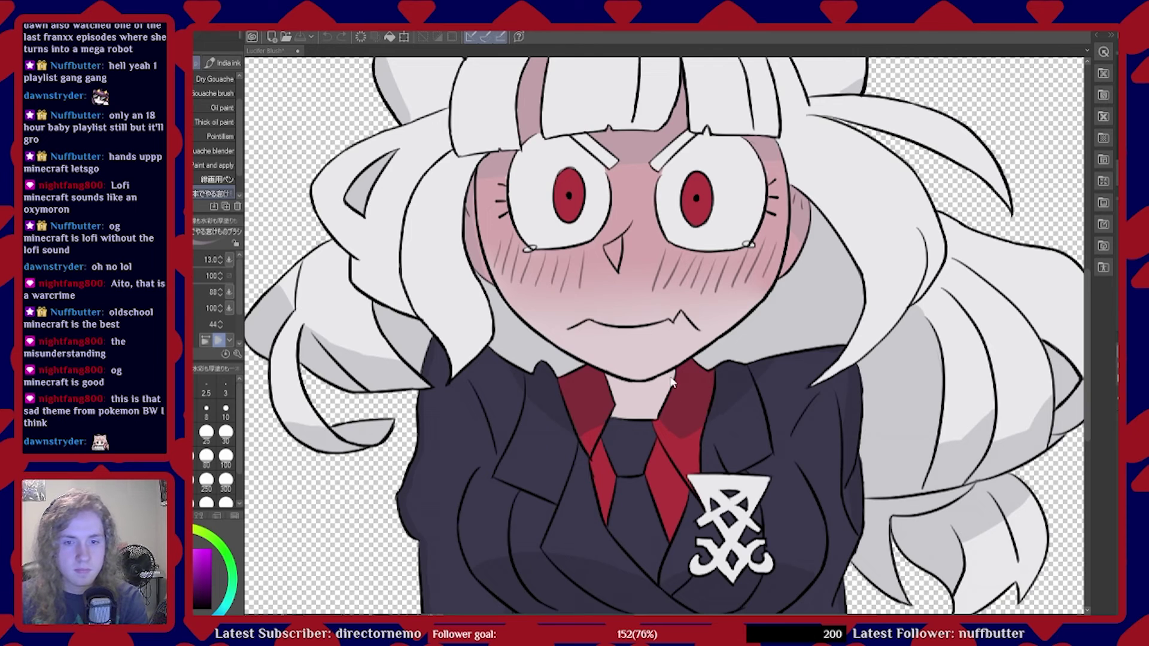
pyautogui.scroll(5, 634, 394)
pyautogui.scroll(1, 634, 394)
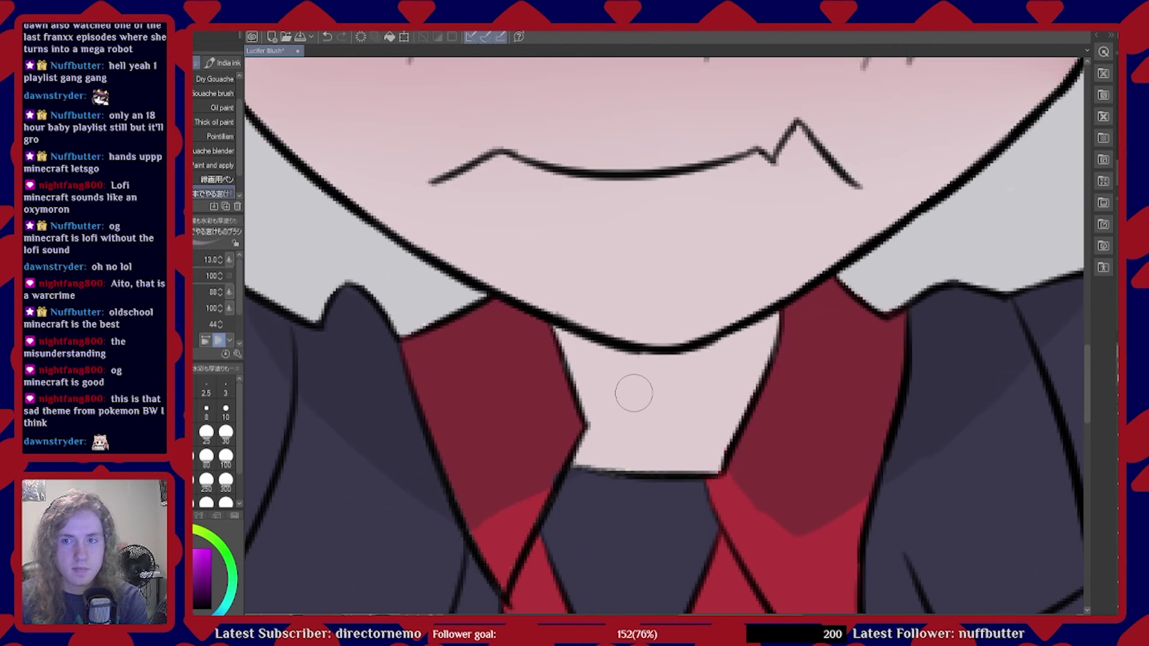
pyautogui.moveTo(755, 342)
pyautogui.mouseDown()
pyautogui.moveTo(771, 323)
pyautogui.moveTo(708, 456)
pyautogui.moveTo(673, 464)
pyautogui.moveTo(590, 450)
pyautogui.moveTo(604, 423)
pyautogui.moveTo(578, 344)
pyautogui.moveTo(623, 377)
pyautogui.moveTo(645, 376)
pyautogui.mouseUp()
pyautogui.moveTo(693, 367)
pyautogui.mouseDown()
pyautogui.moveTo(641, 372)
pyautogui.moveTo(752, 340)
pyautogui.moveTo(708, 367)
pyautogui.moveTo(703, 419)
pyautogui.moveTo(680, 424)
pyautogui.moveTo(641, 413)
pyautogui.moveTo(639, 395)
pyautogui.moveTo(675, 400)
pyautogui.moveTo(626, 399)
pyautogui.mouseUp()
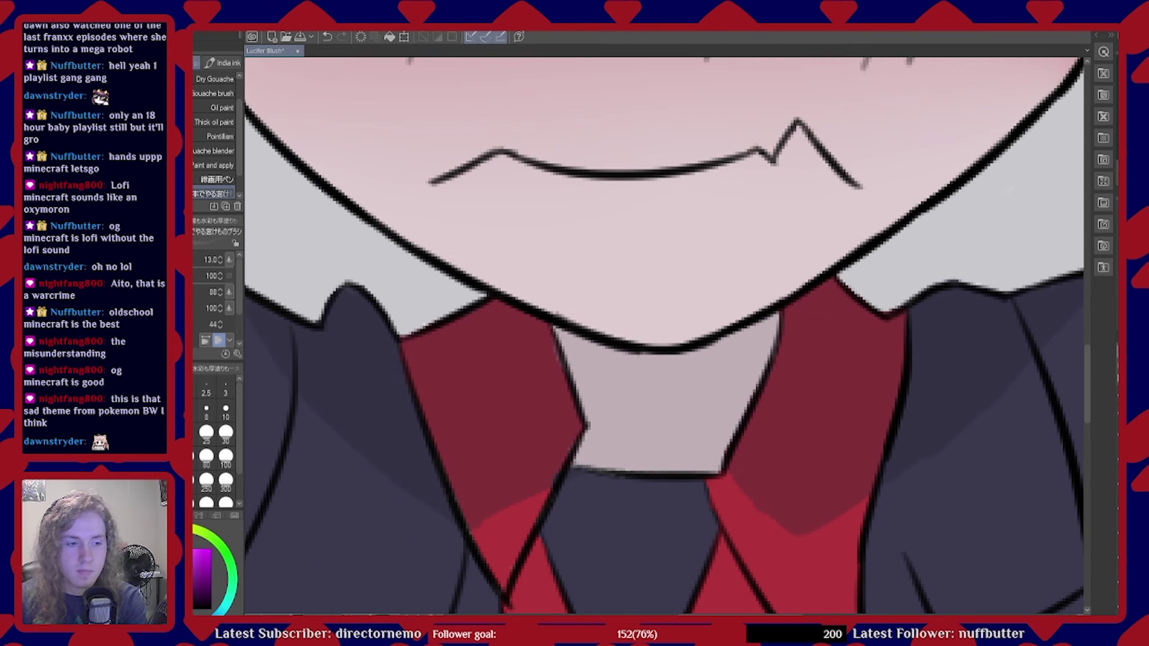
pyautogui.moveTo(664, 361)
pyautogui.mouseDown()
pyautogui.moveTo(593, 399)
pyautogui.moveTo(622, 363)
pyautogui.moveTo(570, 347)
pyautogui.moveTo(633, 373)
pyautogui.moveTo(635, 359)
pyautogui.moveTo(607, 387)
pyautogui.moveTo(581, 368)
pyautogui.moveTo(641, 357)
pyautogui.moveTo(697, 366)
pyautogui.moveTo(672, 381)
pyautogui.moveTo(678, 356)
pyautogui.moveTo(718, 348)
pyautogui.mouseUp()
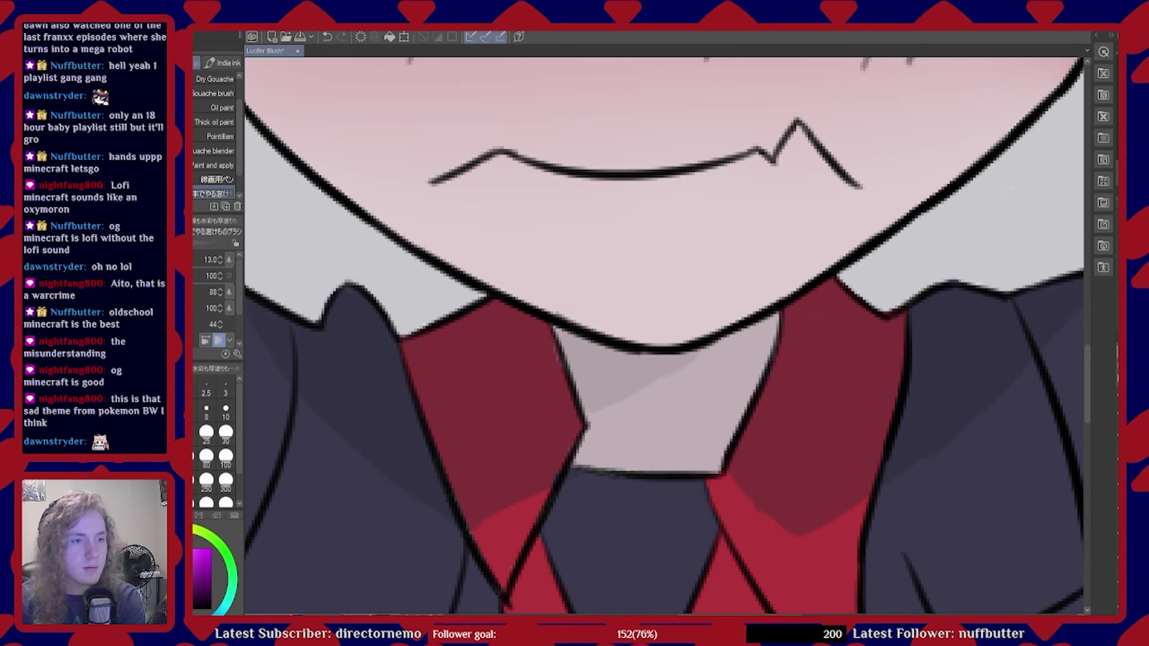
# Soften the darker patch on the neck with the Blur tool at brush size 50
pyautogui.press('j')
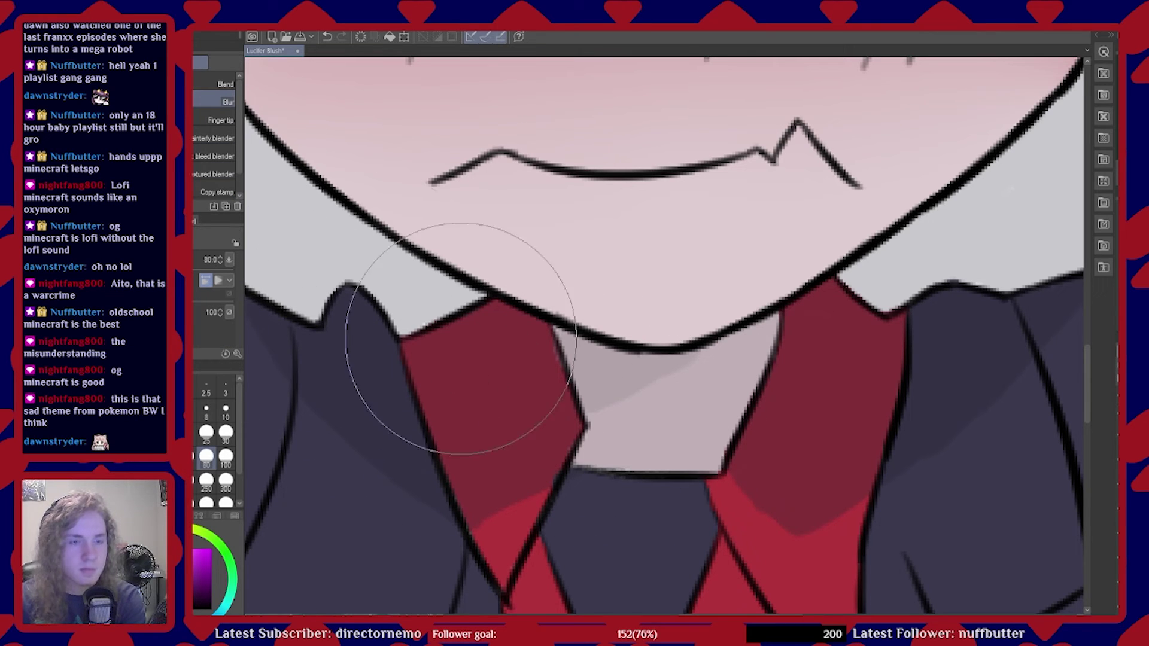
pyautogui.click(220, 262)
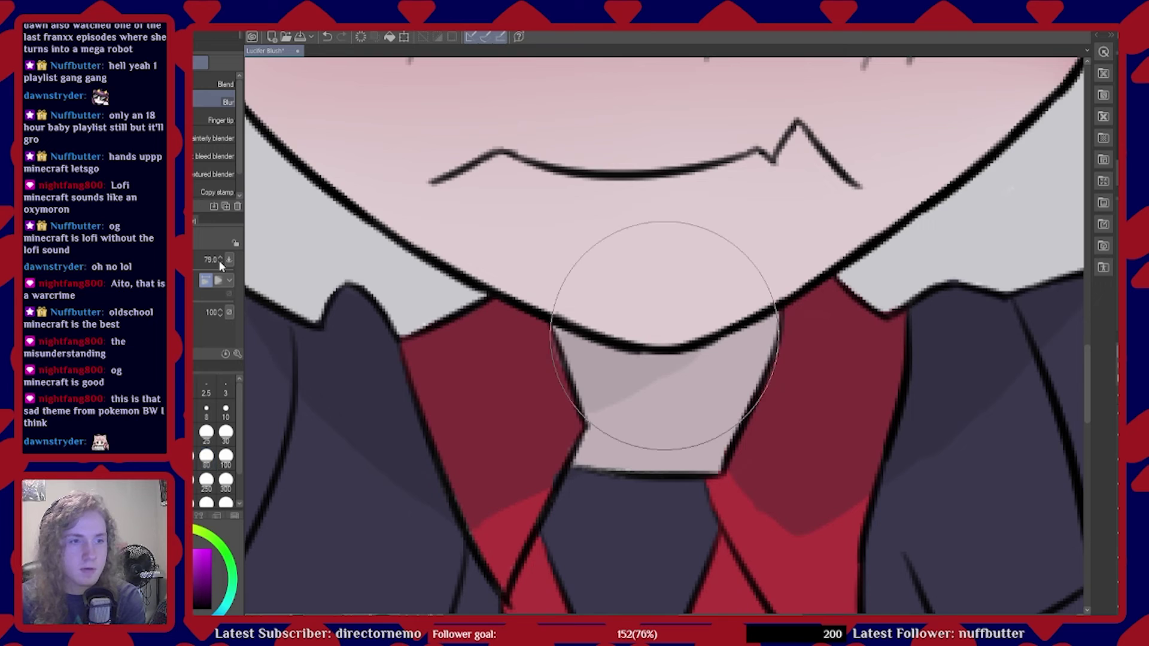
pyautogui.scroll(-15, 219, 261)
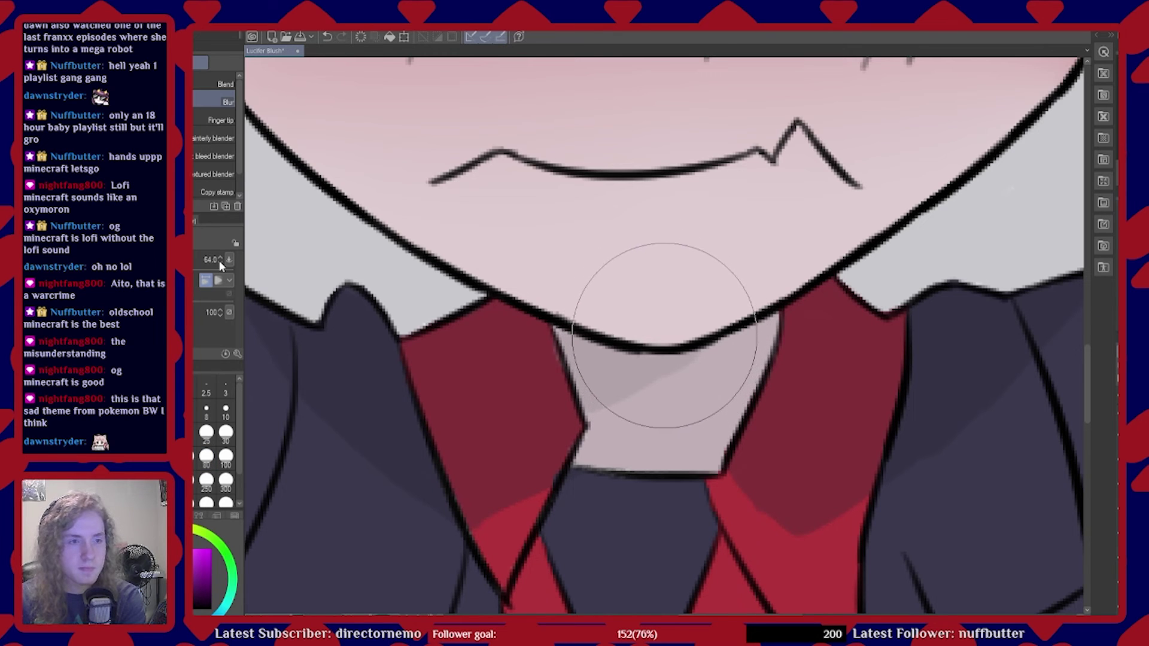
pyautogui.scroll(-2, 219, 261)
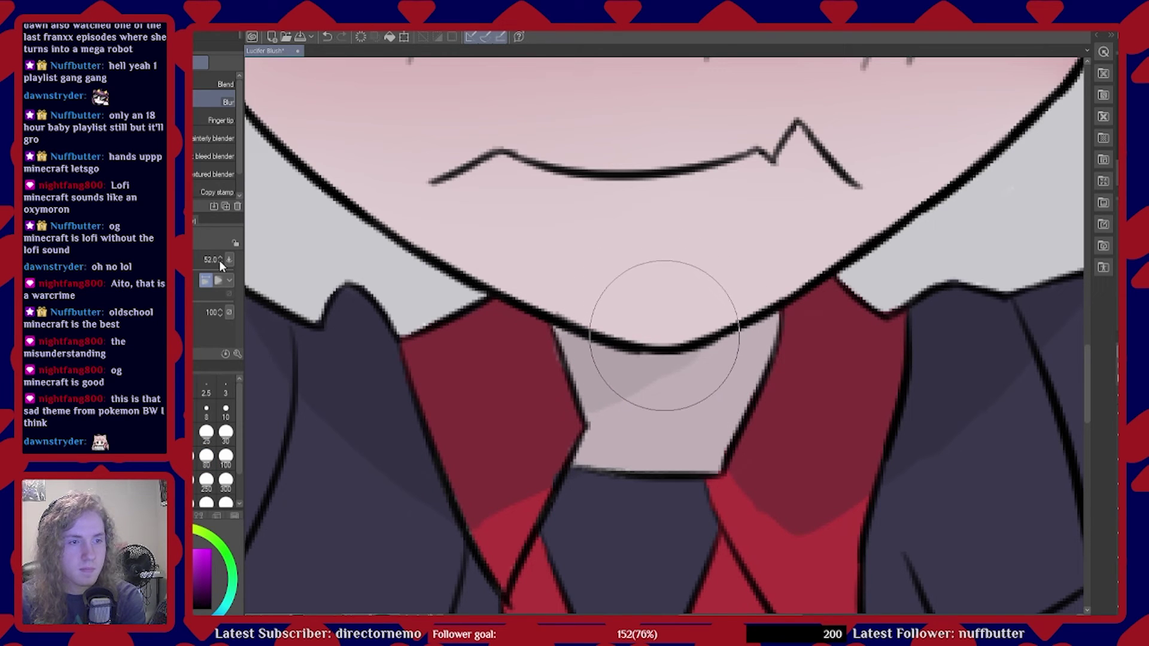
pyautogui.moveTo(597, 420)
pyautogui.mouseDown()
pyautogui.moveTo(690, 425)
pyautogui.moveTo(663, 419)
pyautogui.moveTo(659, 406)
pyautogui.moveTo(675, 402)
pyautogui.moveTo(627, 413)
pyautogui.moveTo(726, 399)
pyautogui.mouseUp()
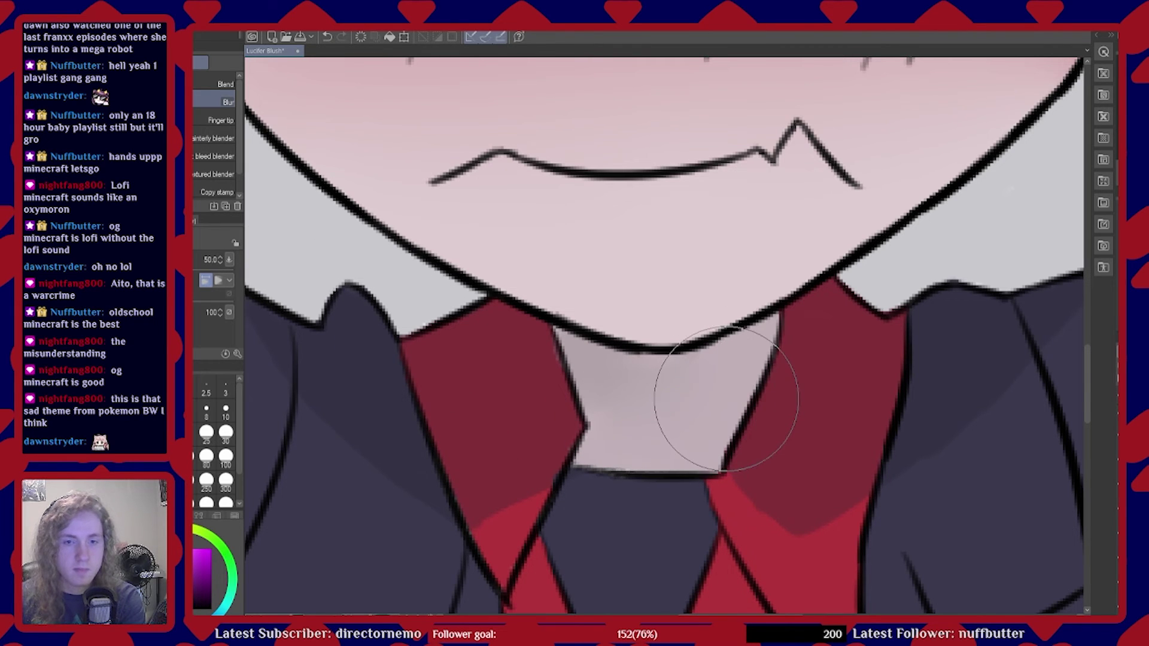
# Review the neck and jacket shading against the whole figure and save the drawing
pyautogui.scroll(-10, 726, 399)
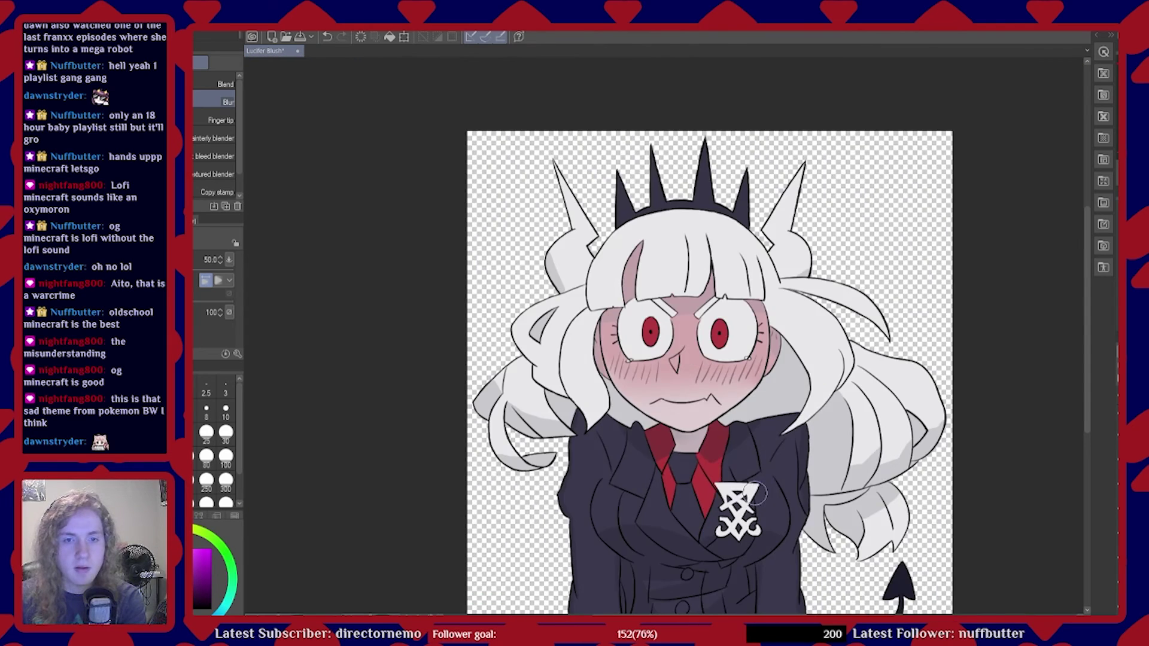
pyautogui.scroll(4, 633, 486)
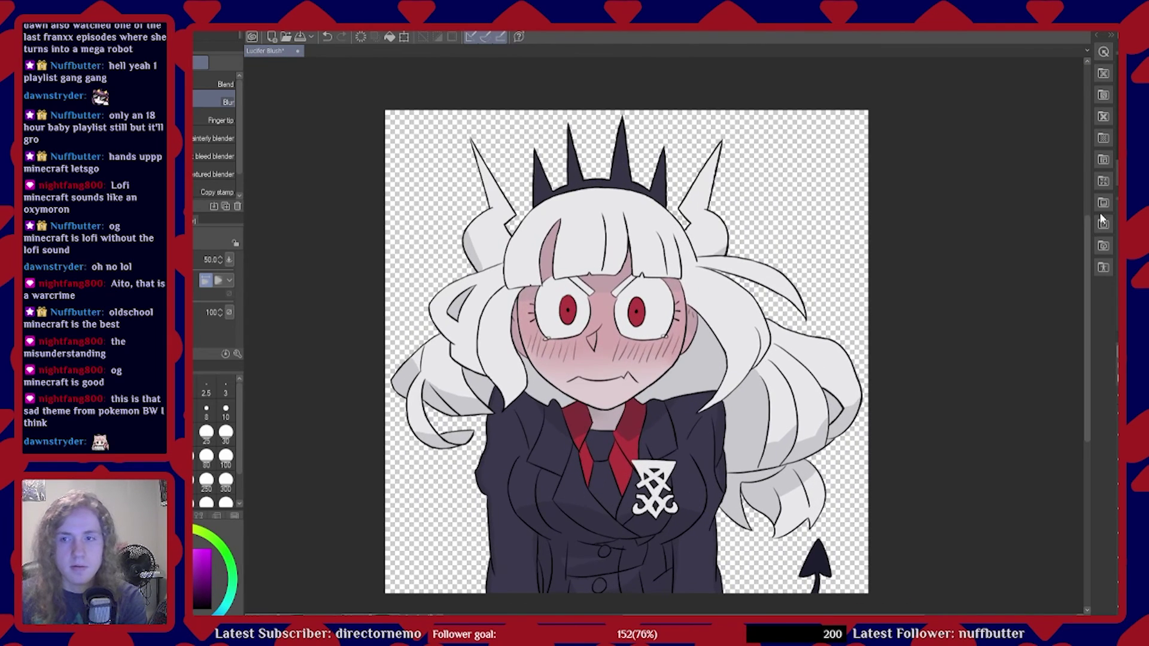
pyautogui.click(530, 546)
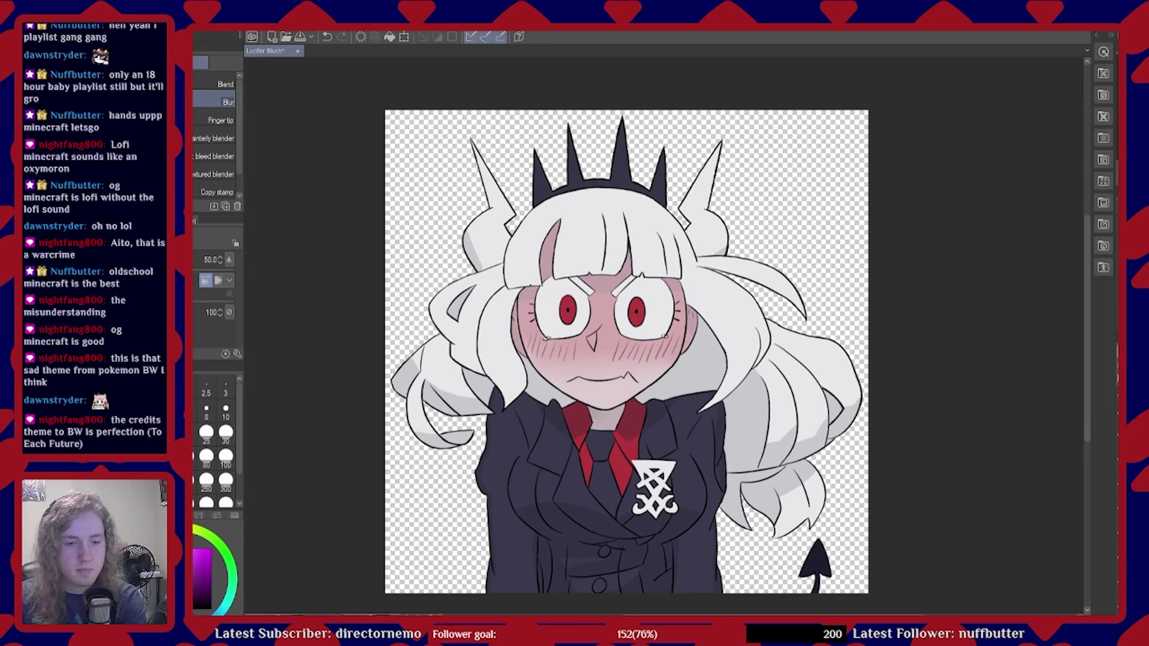
pyautogui.scroll(-2, 419, 520)
pyautogui.scroll(4, 566, 521)
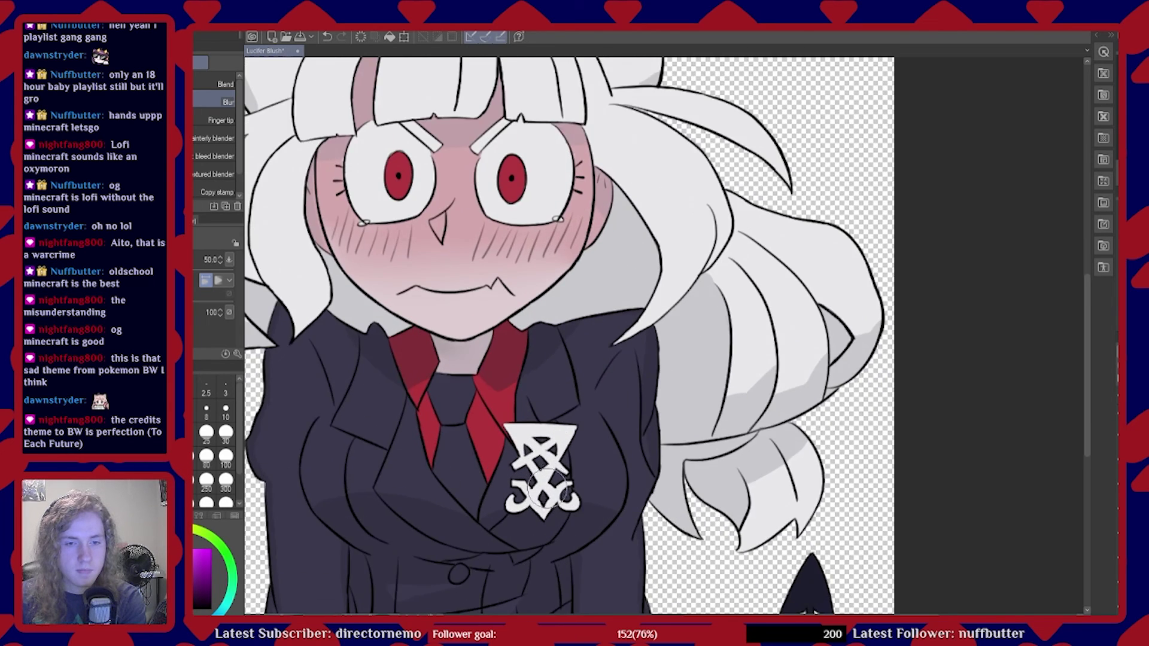
pyautogui.scroll(4, 545, 494)
pyautogui.scroll(-3, 568, 497)
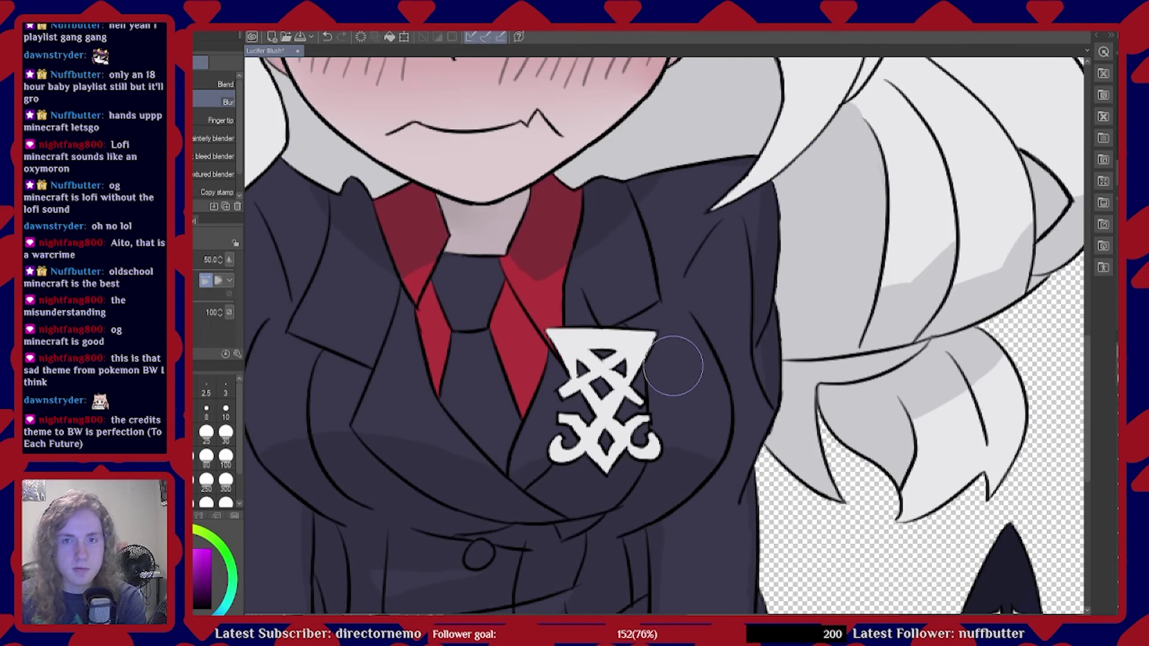
pyautogui.scroll(-1, 673, 366)
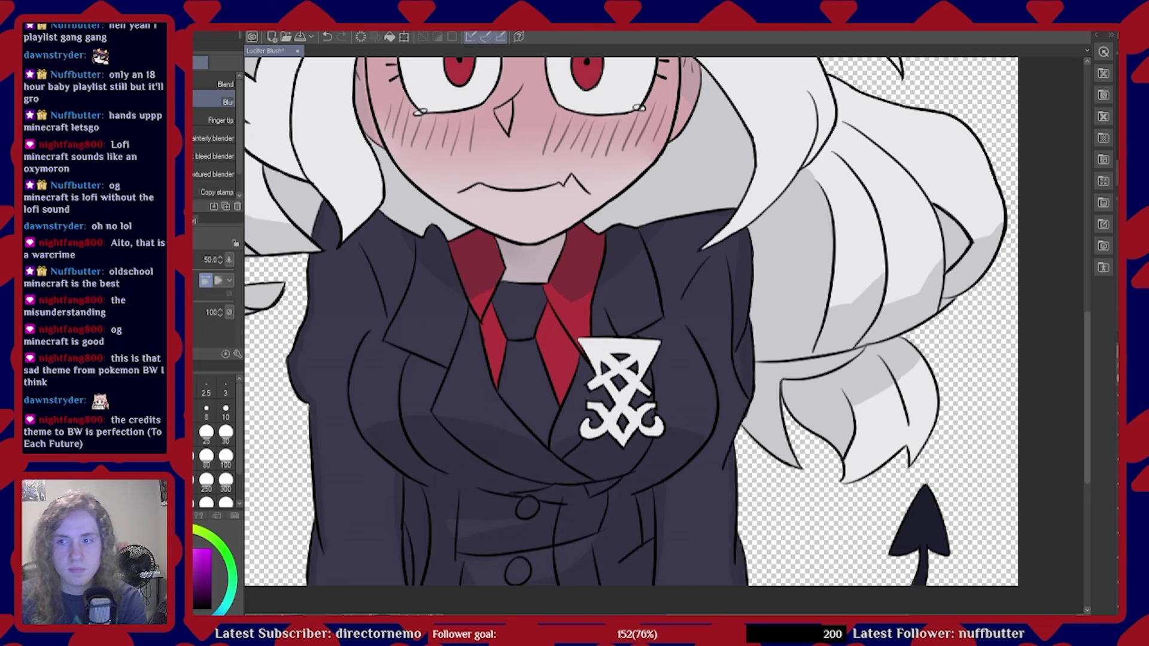
pyautogui.hotkey('ctrl', 's')
# Paint a light grey shadow over the lower half of the white chest emblem at brush size 13
pyautogui.press('i')
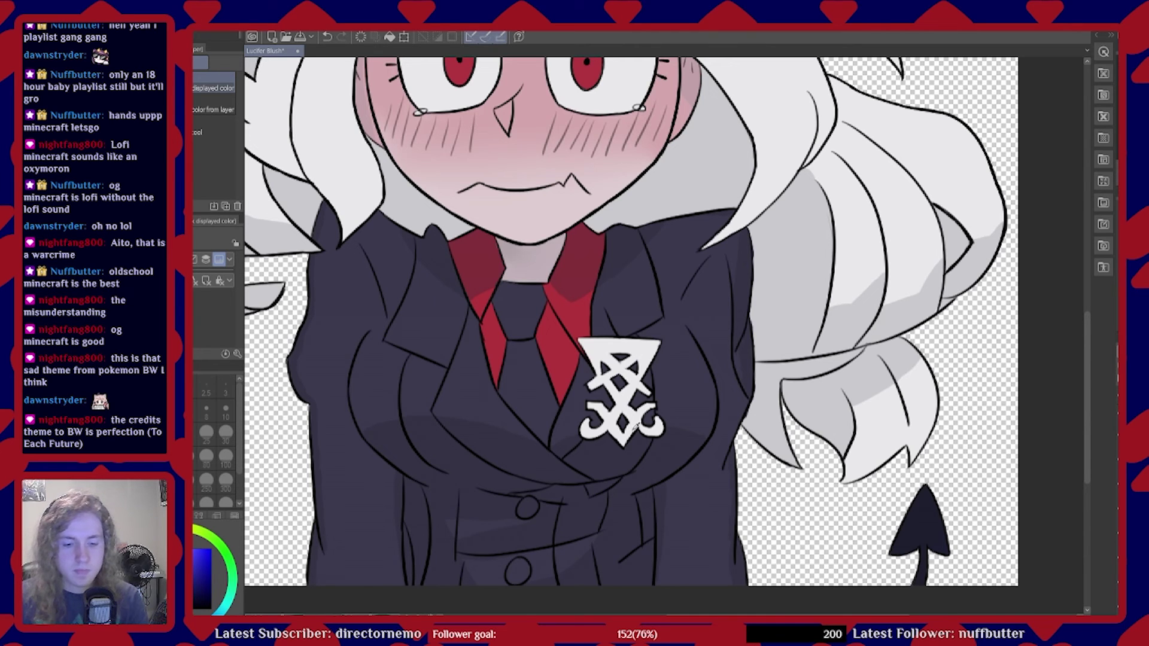
pyautogui.scroll(5, 643, 427)
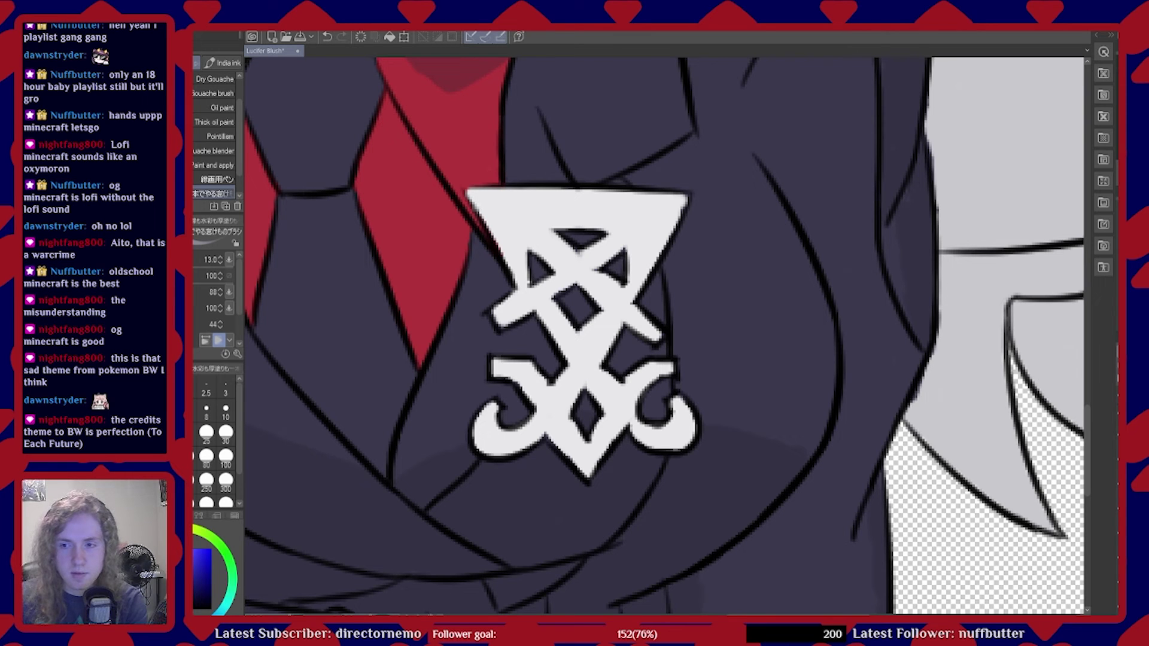
pyautogui.scroll(4, 765, 426)
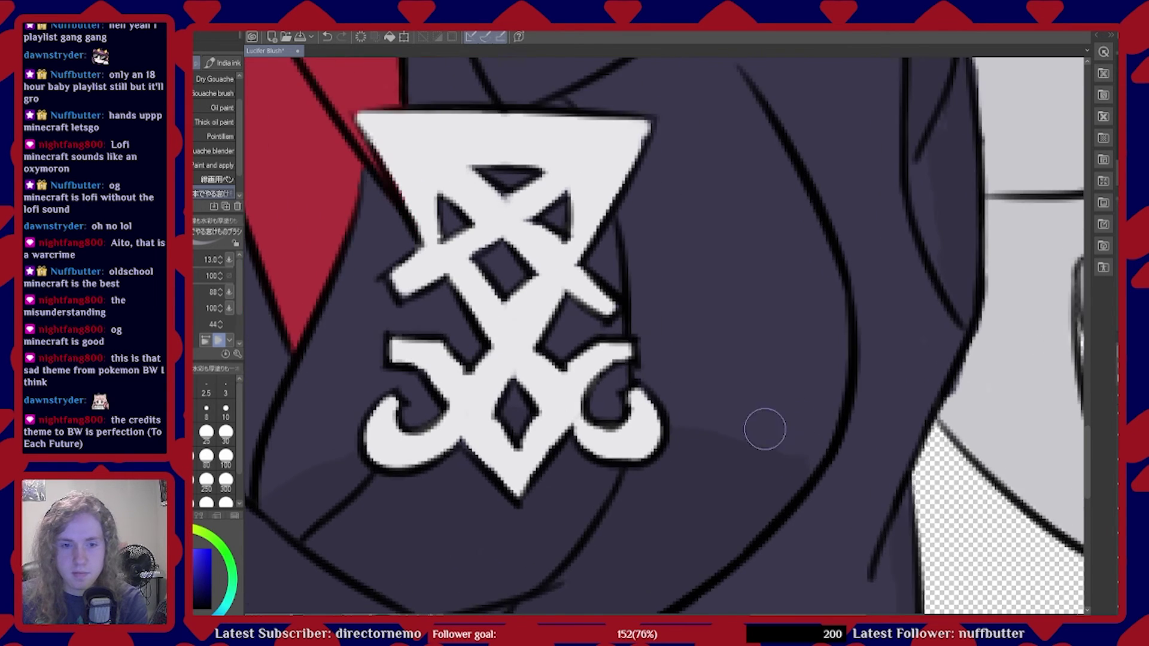
pyautogui.scroll(-4, 580, 475)
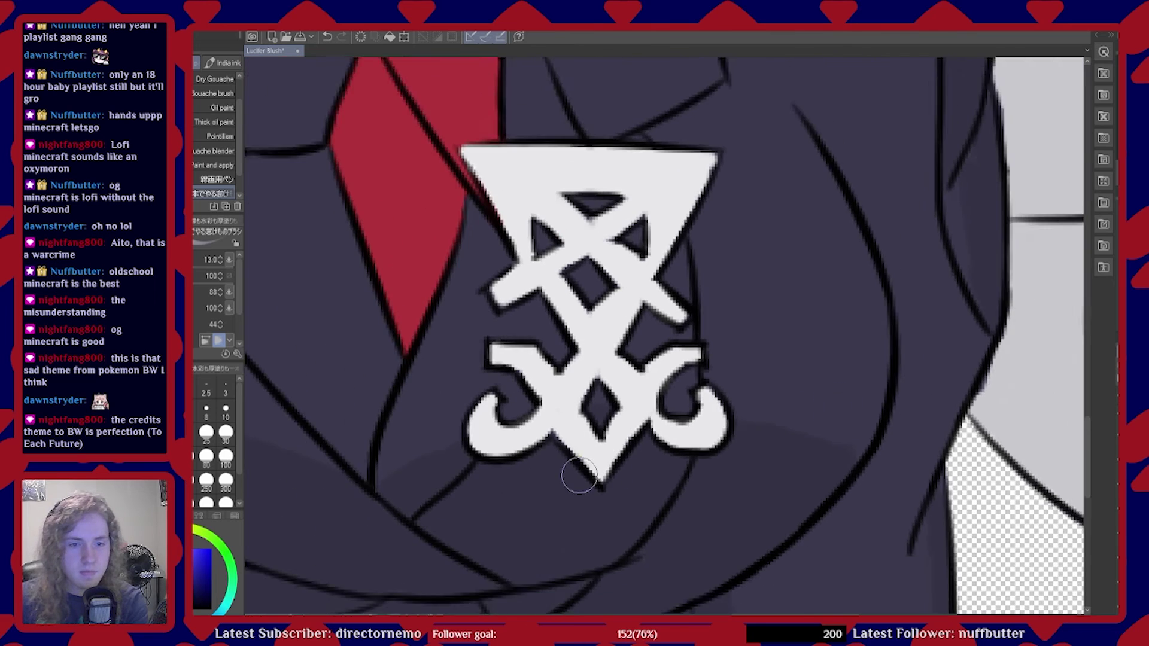
pyautogui.scroll(4, 595, 461)
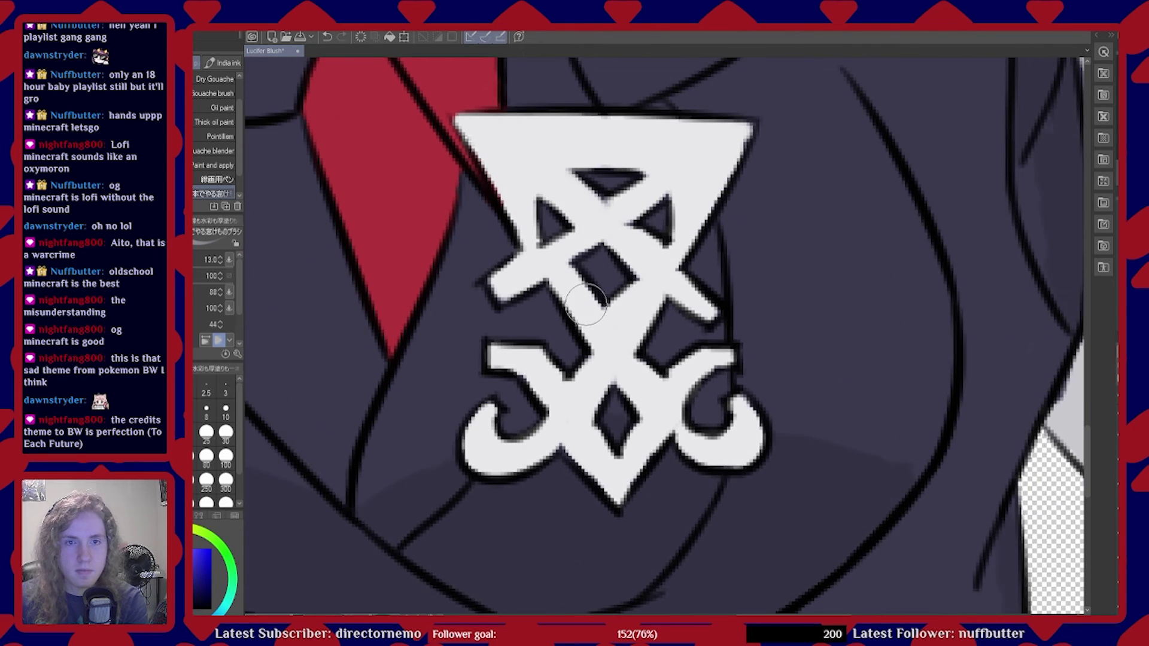
pyautogui.scroll(2, 589, 308)
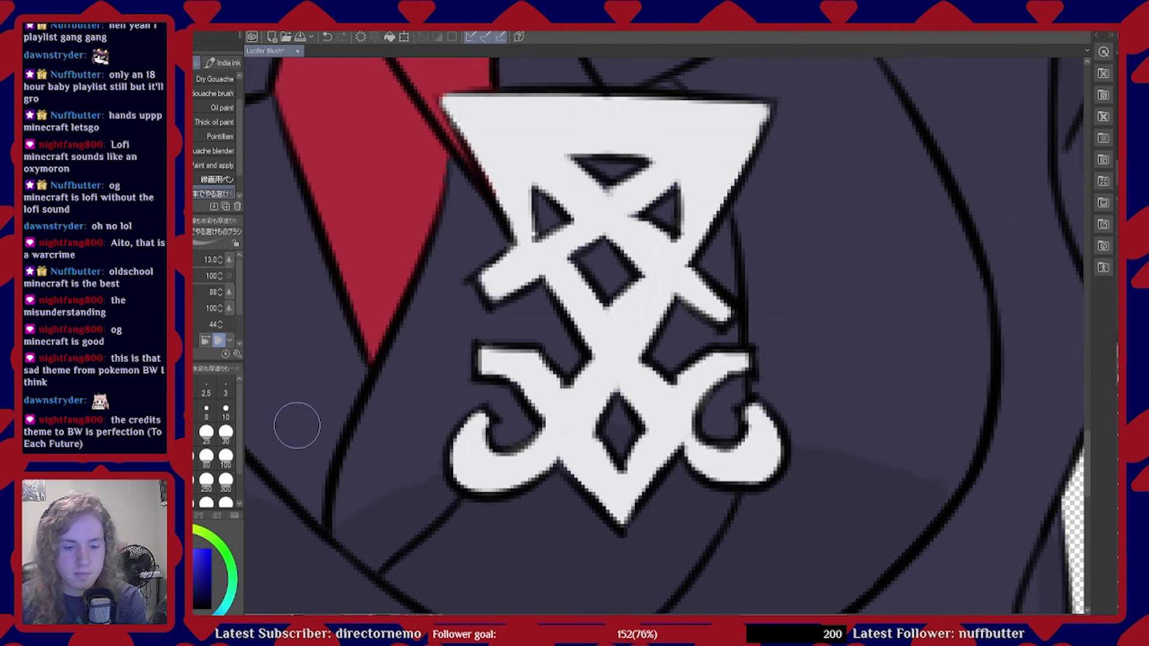
pyautogui.moveTo(479, 432)
pyautogui.mouseDown()
pyautogui.moveTo(468, 475)
pyautogui.moveTo(502, 469)
pyautogui.moveTo(482, 453)
pyautogui.moveTo(517, 475)
pyautogui.moveTo(545, 453)
pyautogui.moveTo(560, 418)
pyautogui.moveTo(534, 374)
pyautogui.moveTo(495, 363)
pyautogui.moveTo(516, 362)
pyautogui.moveTo(619, 508)
pyautogui.moveTo(654, 440)
pyautogui.moveTo(650, 449)
pyautogui.moveTo(672, 435)
pyautogui.moveTo(713, 463)
pyautogui.moveTo(701, 459)
pyautogui.moveTo(741, 467)
pyautogui.moveTo(762, 448)
pyautogui.moveTo(740, 410)
pyautogui.moveTo(736, 446)
pyautogui.moveTo(750, 465)
pyautogui.moveTo(765, 448)
pyautogui.moveTo(758, 423)
pyautogui.moveTo(684, 430)
pyautogui.moveTo(671, 414)
pyautogui.moveTo(721, 362)
pyautogui.moveTo(674, 411)
pyautogui.moveTo(629, 378)
pyautogui.moveTo(592, 387)
pyautogui.moveTo(602, 381)
pyautogui.moveTo(604, 393)
pyautogui.moveTo(579, 404)
pyautogui.moveTo(599, 377)
pyautogui.moveTo(644, 386)
pyautogui.moveTo(655, 407)
pyautogui.moveTo(629, 368)
pyautogui.moveTo(584, 395)
pyautogui.moveTo(593, 478)
pyautogui.moveTo(647, 447)
pyautogui.moveTo(673, 404)
pyautogui.moveTo(736, 362)
pyautogui.mouseUp()
pyautogui.hotkey('ctrl', 'z')
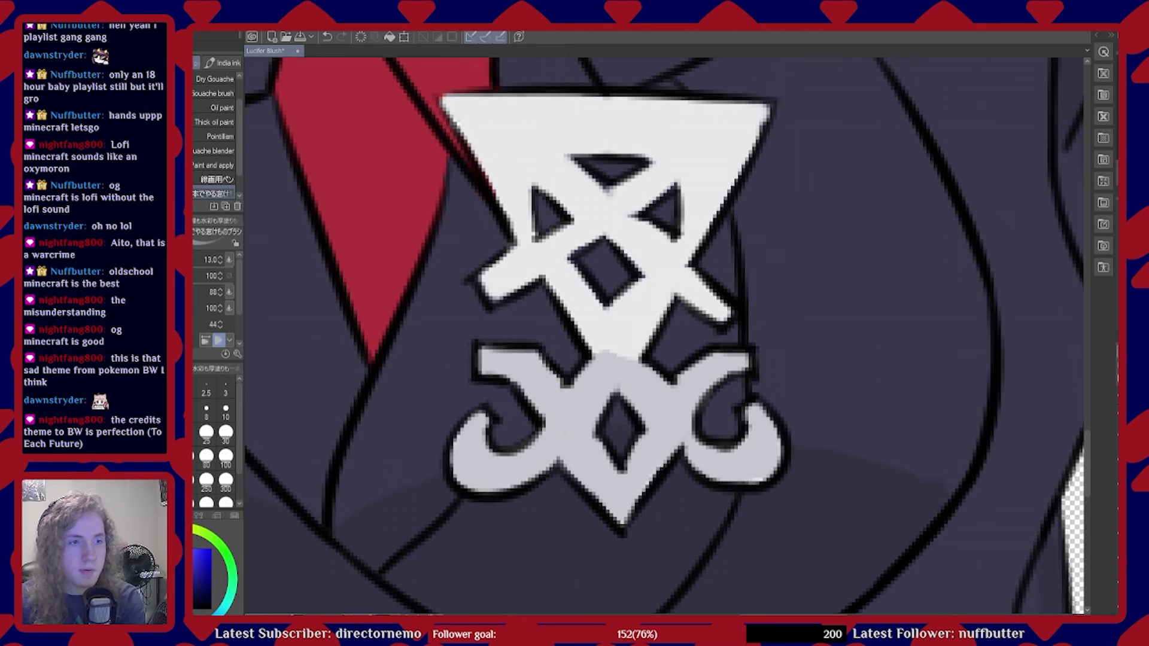
# Soften the upper edge of the emblem's grey shadow with the Blur tool at brush size 19
pyautogui.press('j')
pyautogui.moveTo(219, 264); pyautogui.dragTo(219, 264)
pyautogui.moveTo(609, 364); pyautogui.dragTo(618, 357)
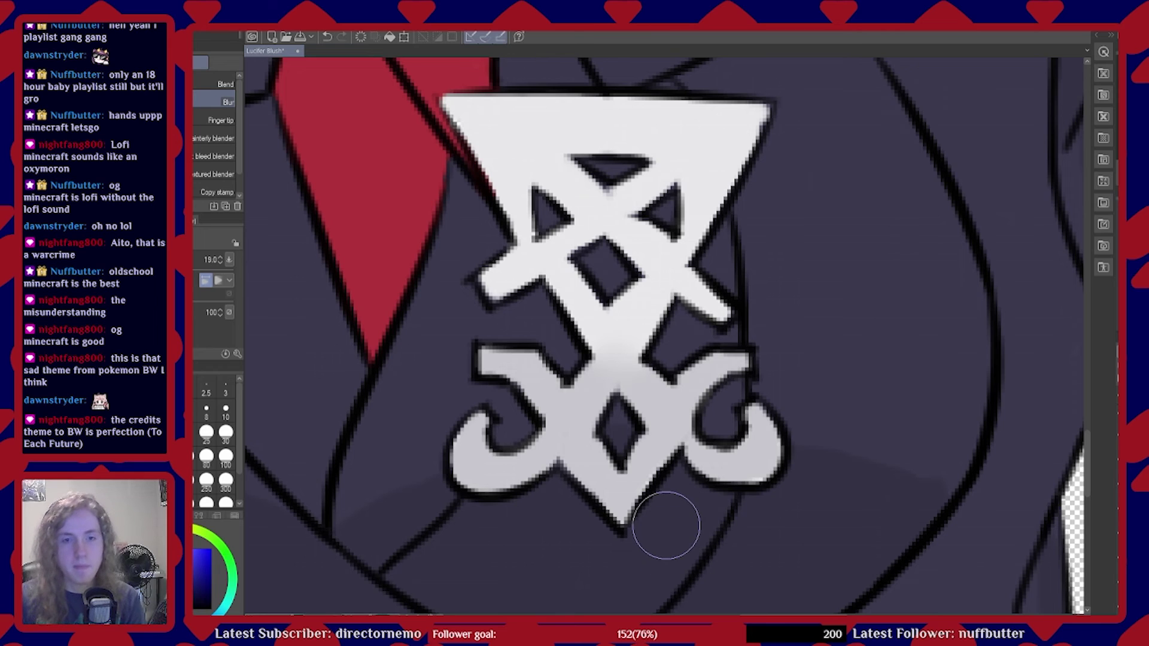
pyautogui.scroll(-7, 836, 533)
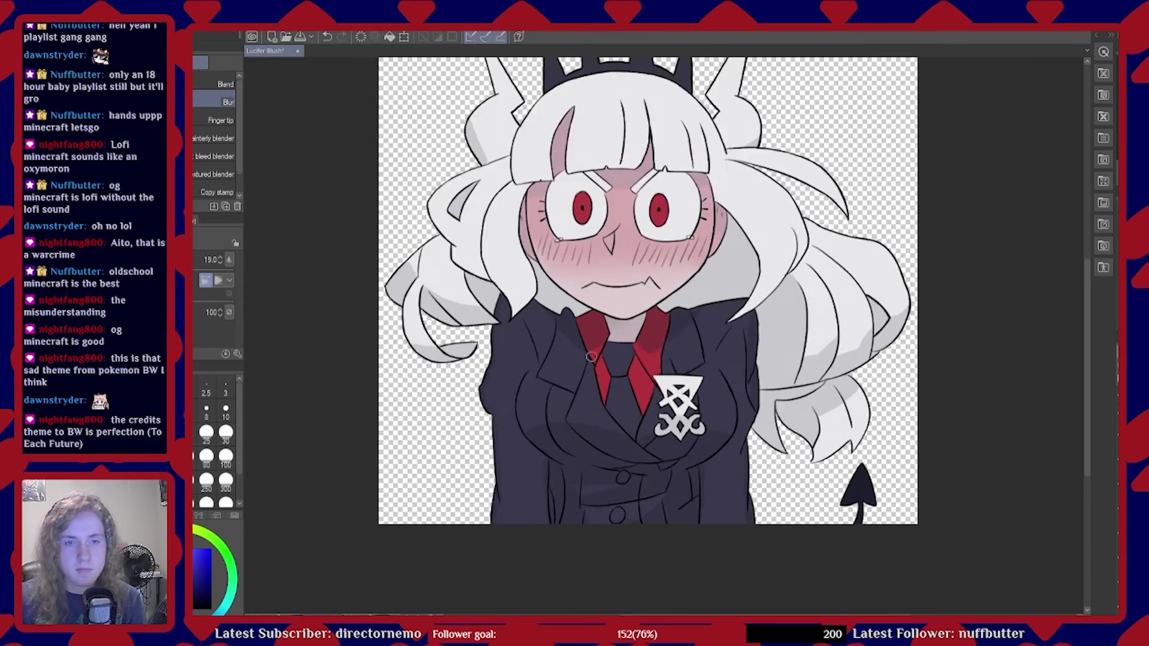
# Review the emblem shading against the whole figure and save the drawing
pyautogui.scroll(-2, 449, 441)
pyautogui.scroll(3, 563, 350)
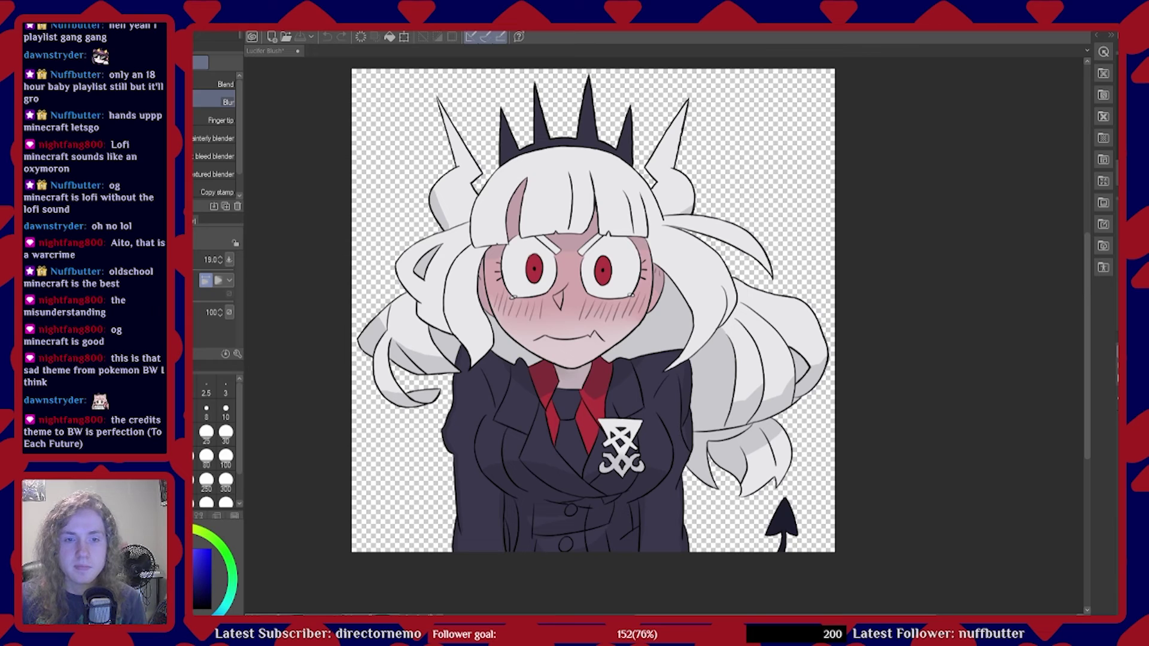
pyautogui.click(734, 248)
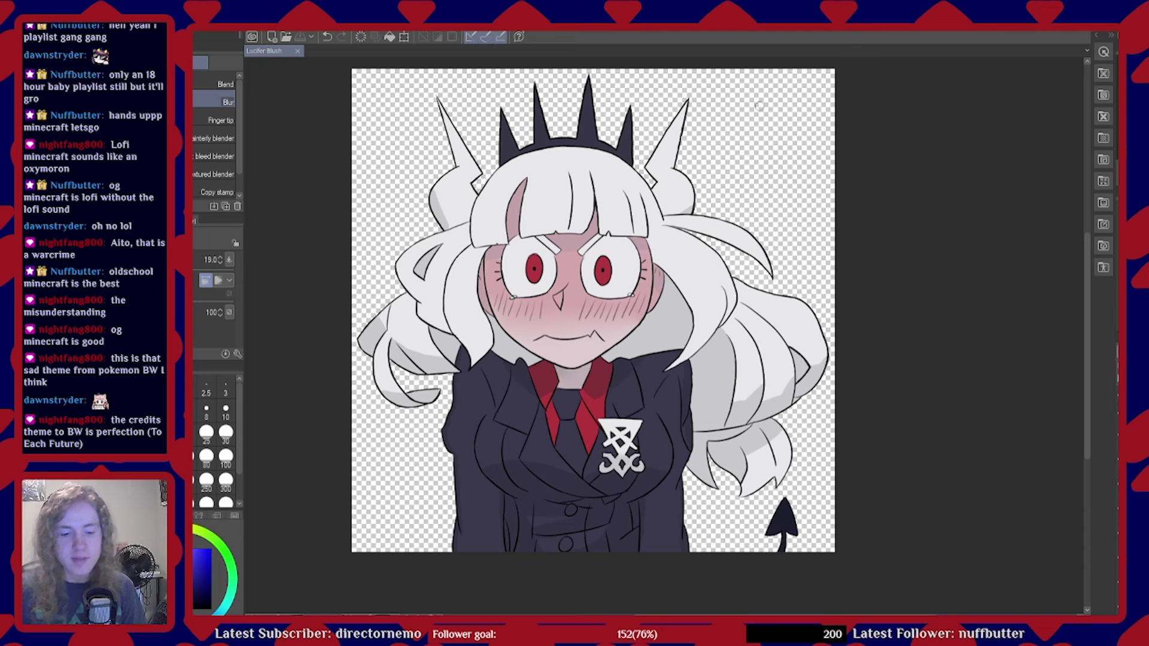
pyautogui.scroll(-2, 563, 329)
pyautogui.scroll(4, 563, 328)
pyautogui.scroll(-1, 648, 372)
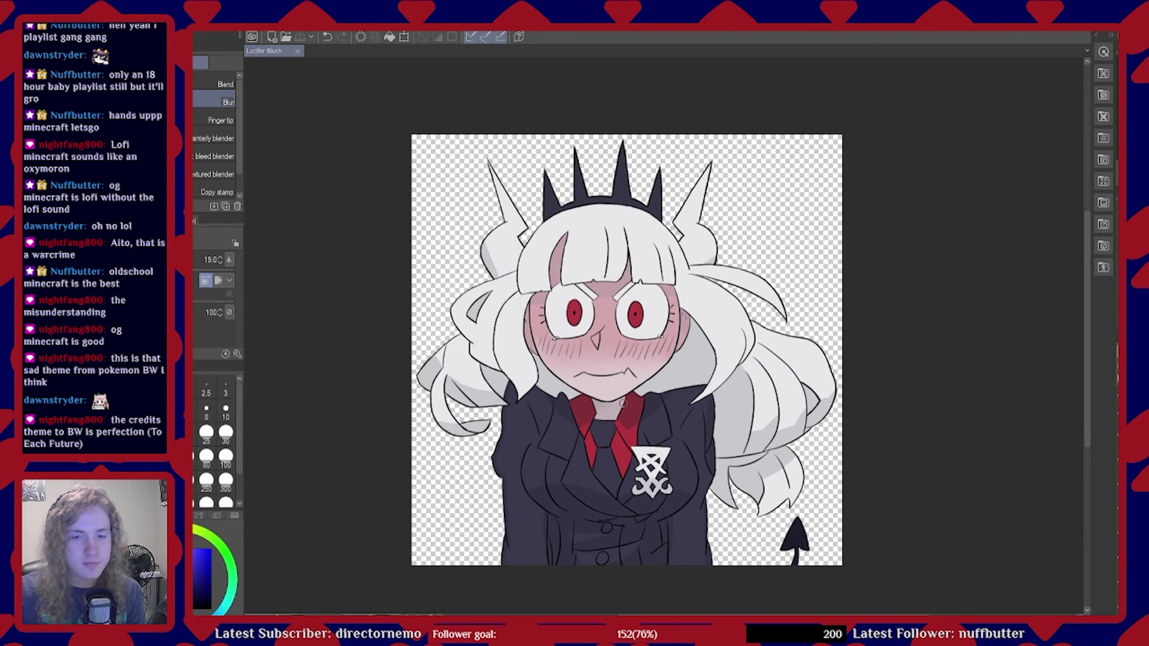
pyautogui.scroll(2, 648, 371)
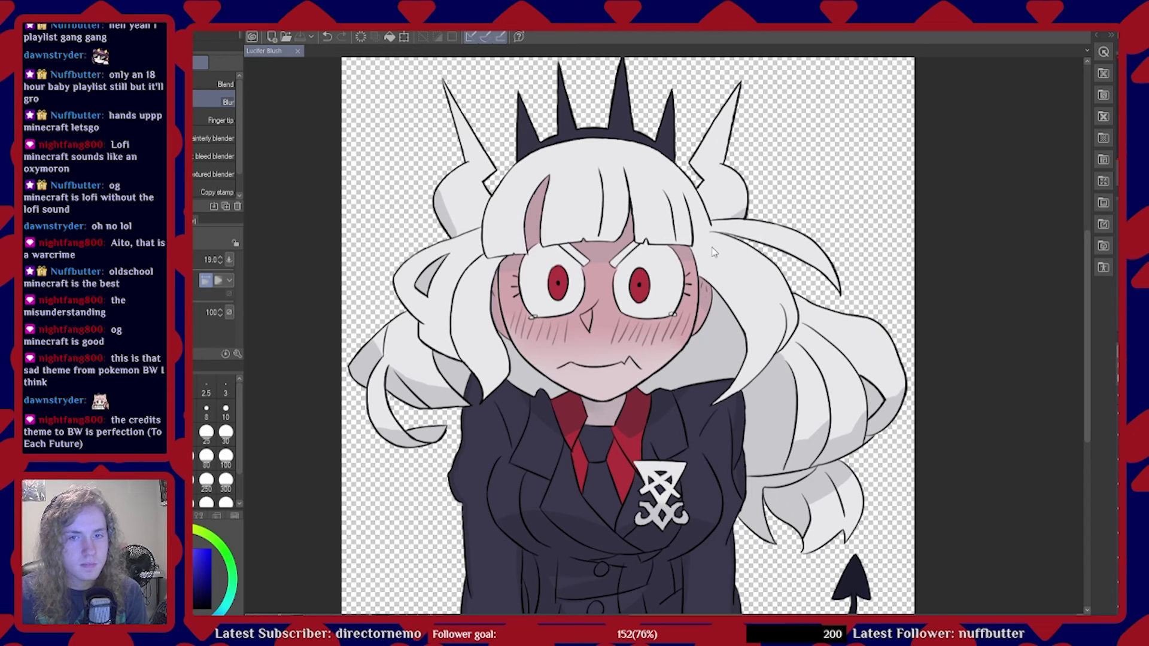
# Save the drawing as the PNG file Lucifer Blush.png
pyautogui.hotkey('ctrl', 's')
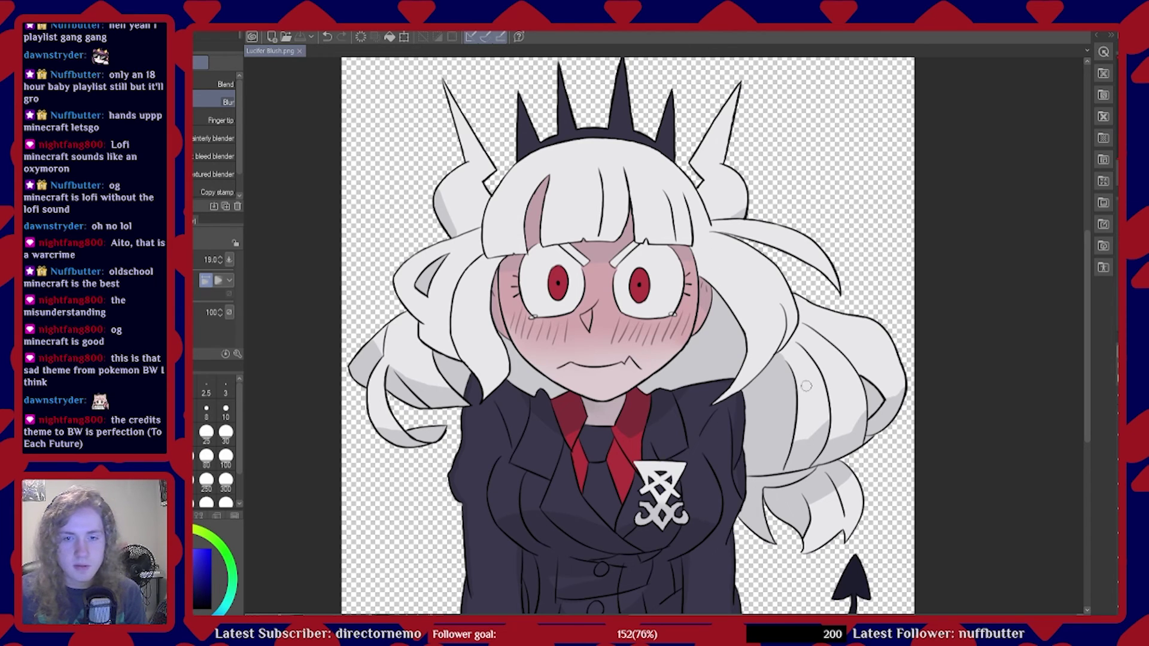
pyautogui.scroll(-1, 823, 396)
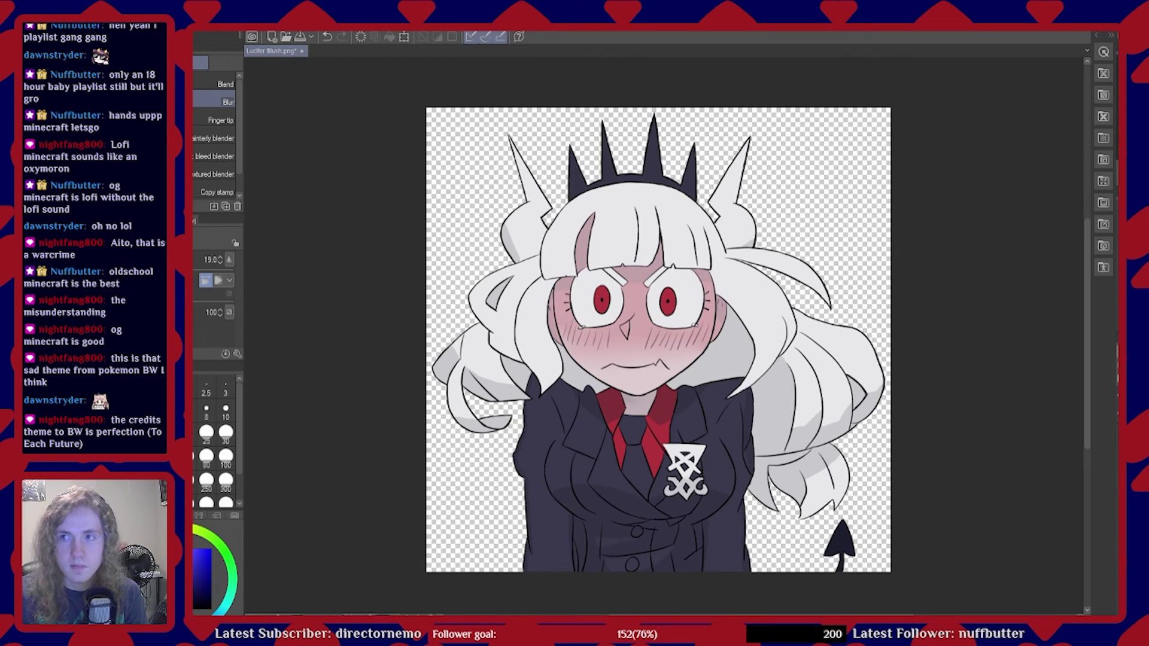
pyautogui.hotkey('ctrl', 's')
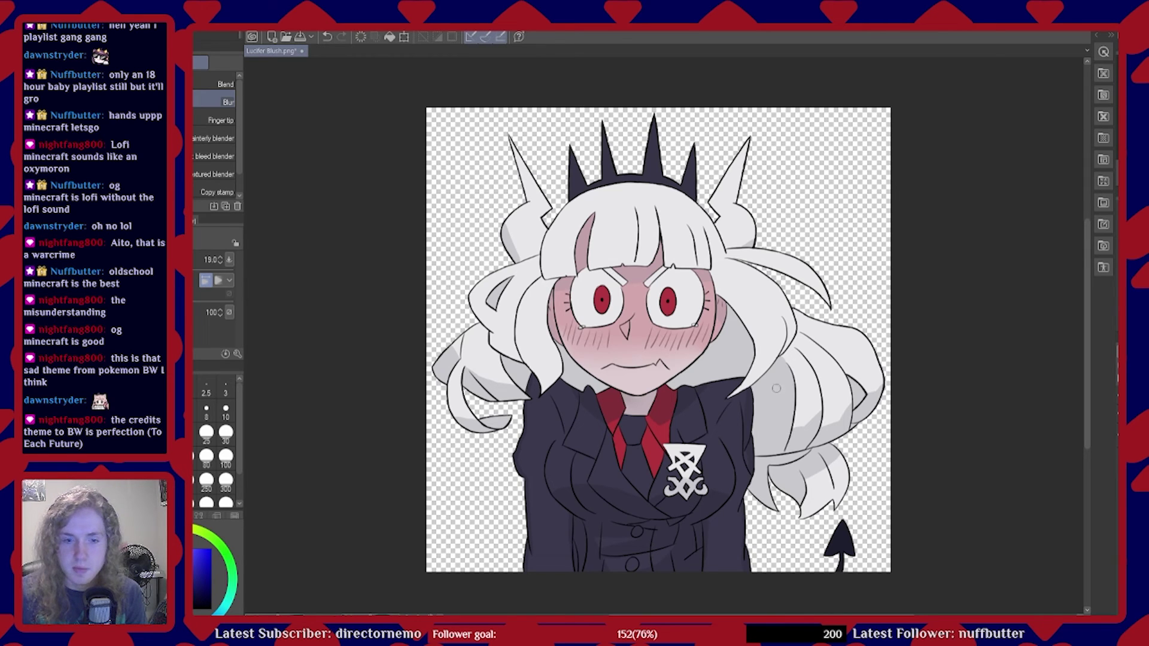
pyautogui.scroll(-1, 377, 357)
pyautogui.scroll(1, 495, 350)
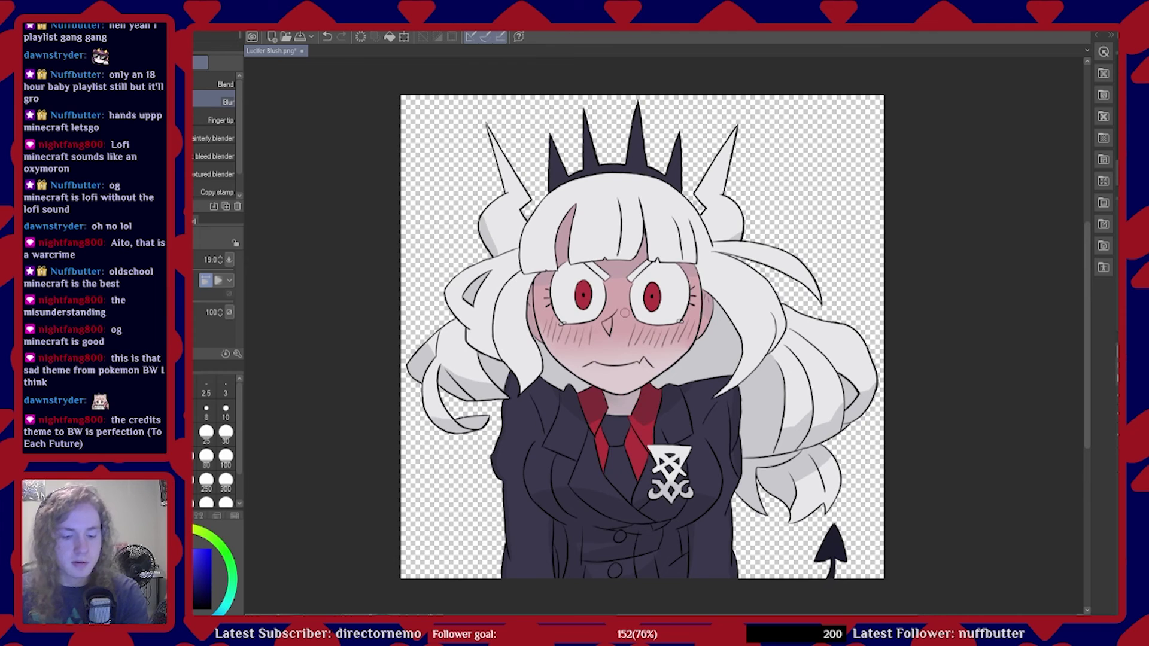
# Open the reference image Lucifer2.jpg, sample the bright red of its shirt and close the image
pyautogui.press('b')
pyautogui.scroll(-2, 384, 398)
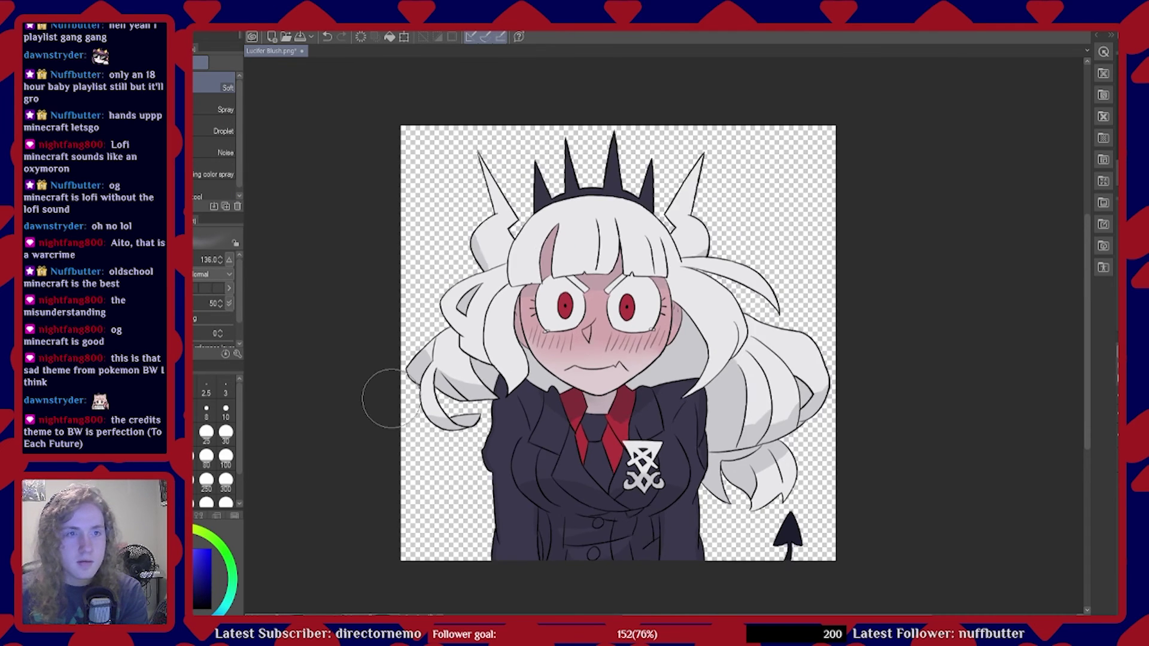
pyautogui.scroll(1, 381, 378)
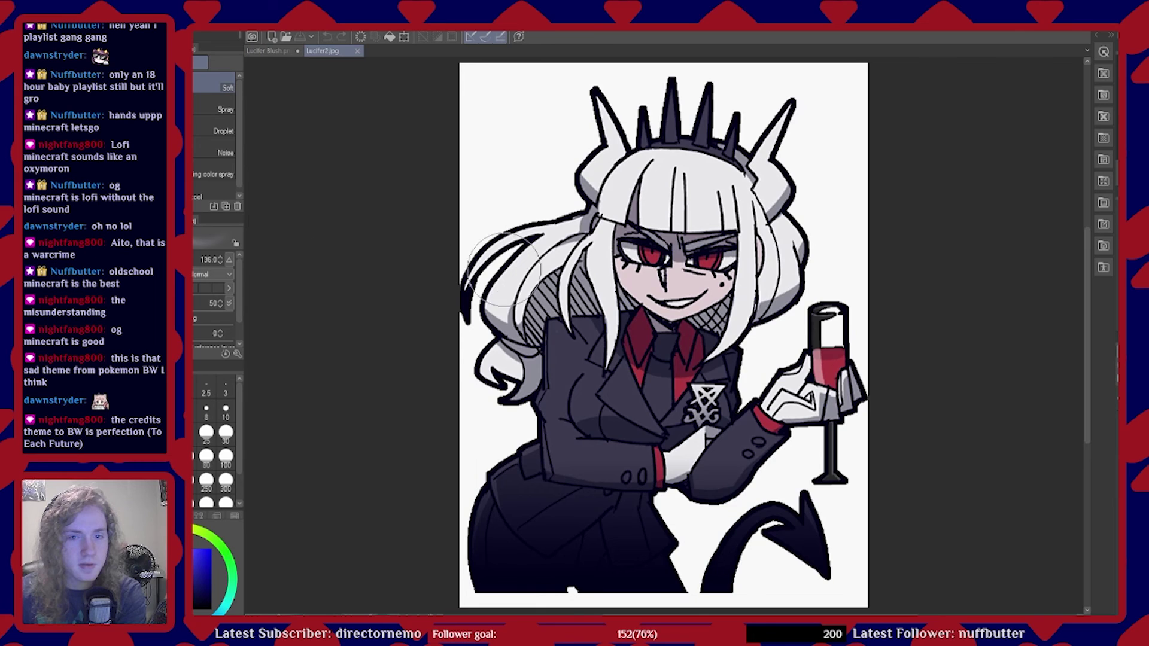
pyautogui.scroll(5, 724, 343)
pyautogui.scroll(1, 721, 342)
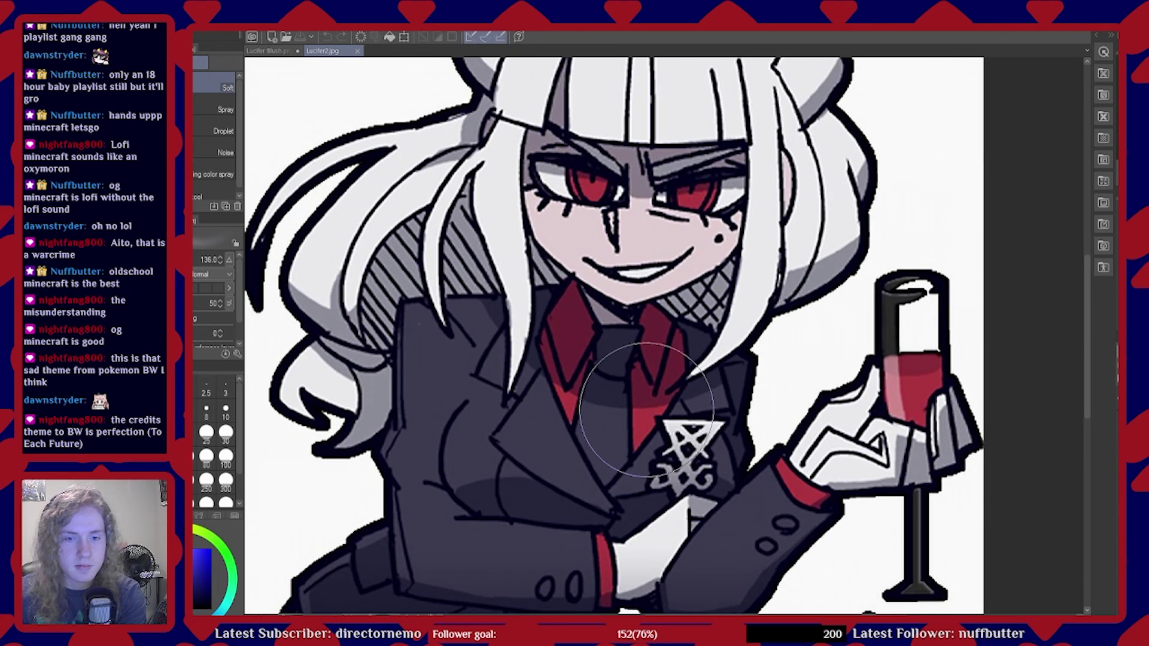
pyautogui.press('i')
pyautogui.click(646, 416)
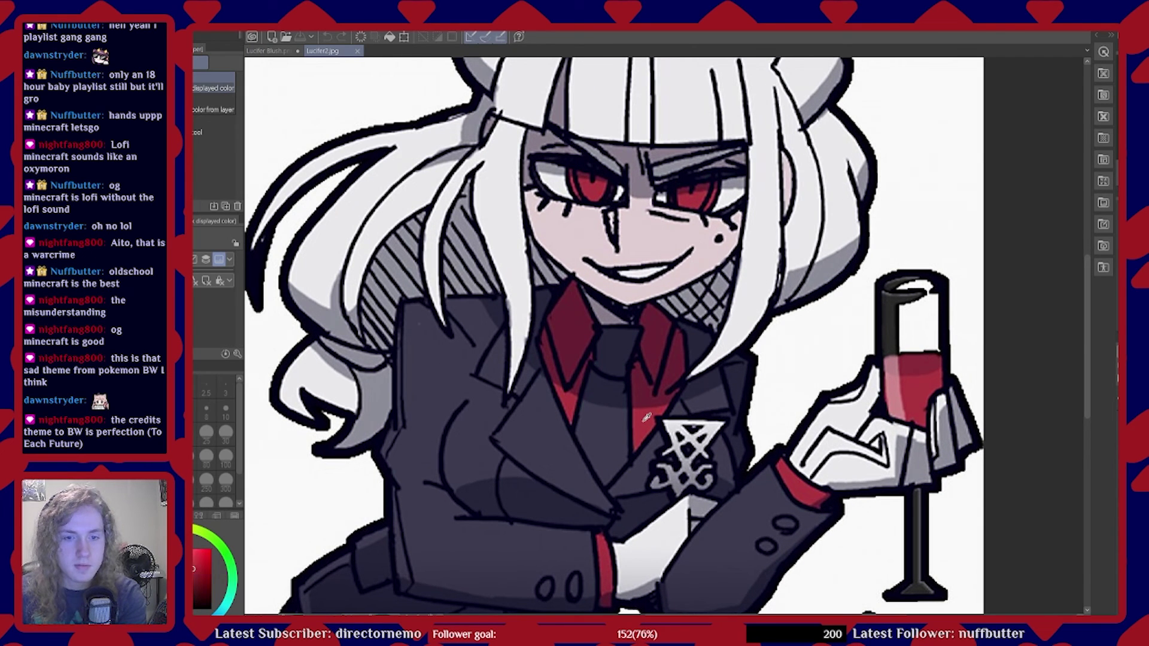
pyautogui.click(358, 51)
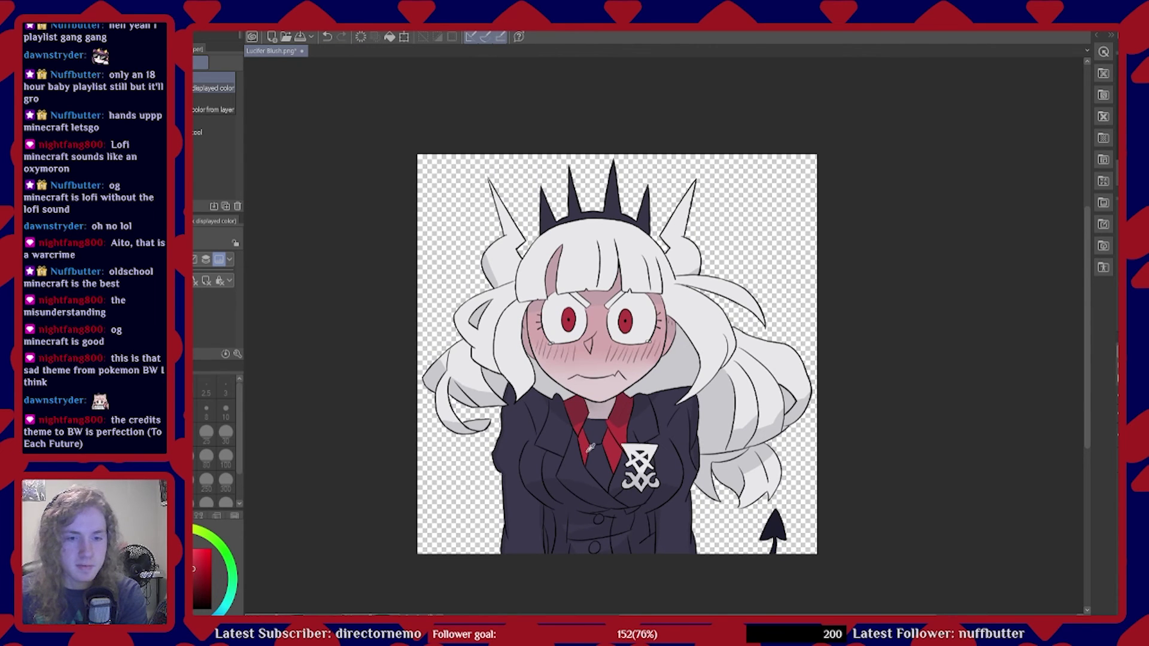
# Paint diagonal red strokes across the whole background behind the figure with the Soft airbrush at brush size 136
pyautogui.scroll(1, 636, 292)
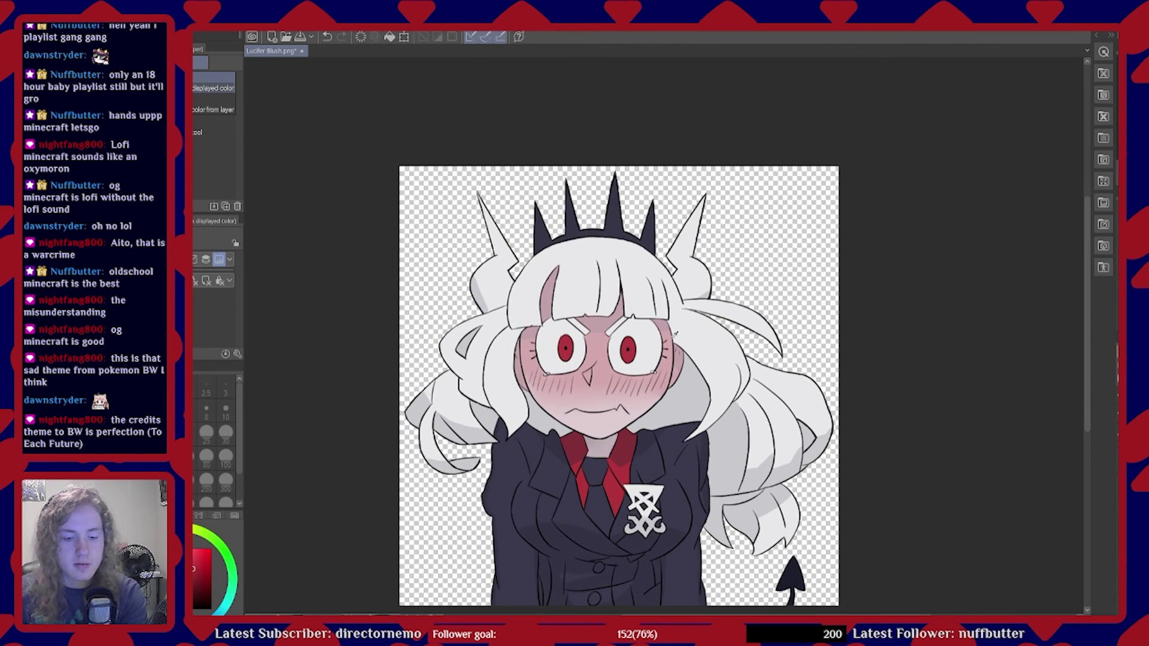
pyautogui.press('b')
pyautogui.press('b')
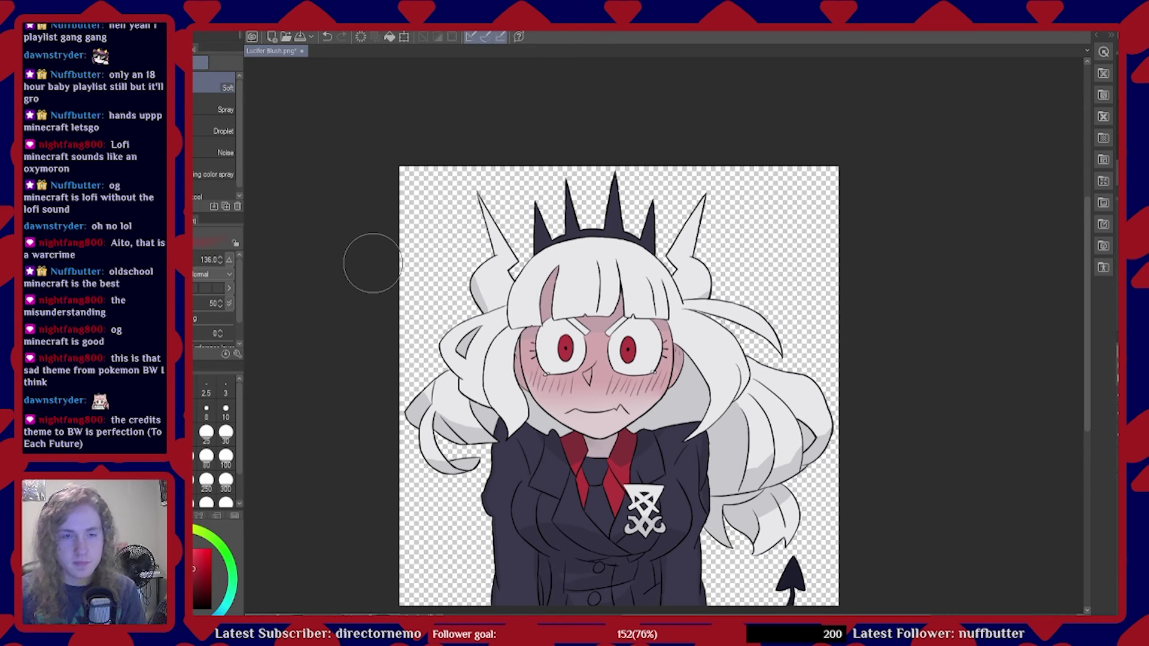
pyautogui.moveTo(443, 142)
pyautogui.mouseDown()
pyautogui.moveTo(468, 157)
pyautogui.moveTo(333, 362)
pyautogui.moveTo(634, 179)
pyautogui.moveTo(700, 116)
pyautogui.moveTo(391, 529)
pyautogui.moveTo(455, 509)
pyautogui.moveTo(816, 174)
pyautogui.moveTo(589, 505)
pyautogui.moveTo(877, 215)
pyautogui.moveTo(832, 312)
pyautogui.moveTo(918, 277)
pyautogui.moveTo(737, 574)
pyautogui.moveTo(929, 416)
pyautogui.moveTo(880, 520)
pyautogui.moveTo(859, 513)
pyautogui.moveTo(875, 538)
pyautogui.moveTo(904, 419)
pyautogui.moveTo(844, 385)
pyautogui.mouseUp()
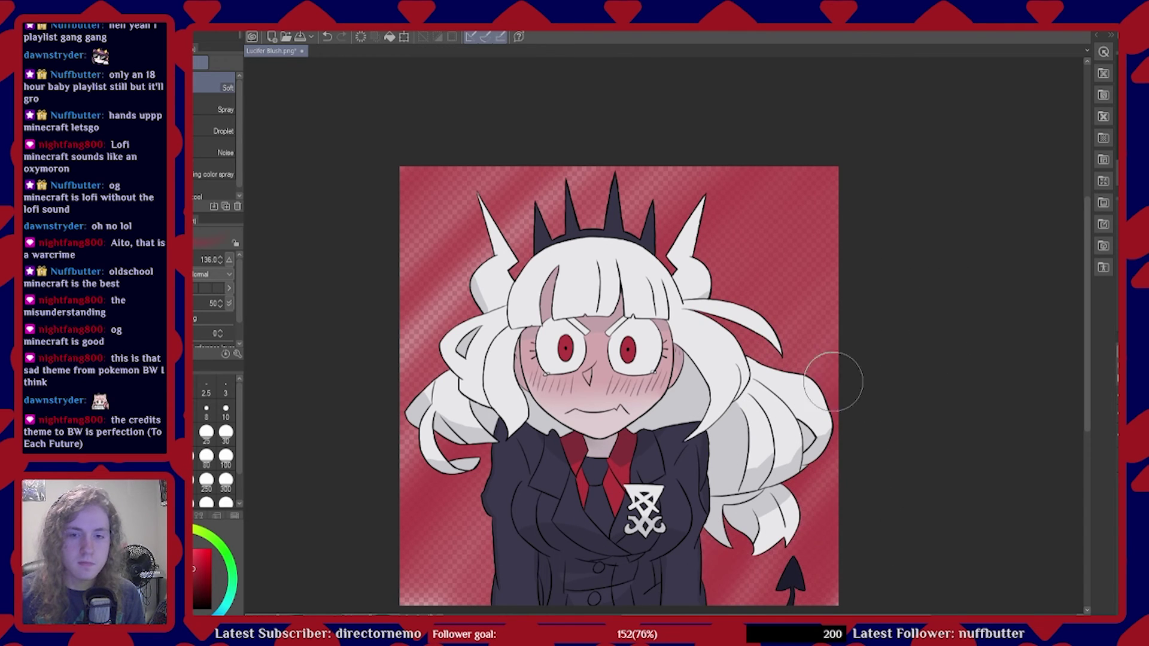
pyautogui.moveTo(881, 294)
pyautogui.mouseDown()
pyautogui.moveTo(764, 352)
pyautogui.moveTo(723, 191)
pyautogui.moveTo(413, 461)
pyautogui.moveTo(349, 429)
pyautogui.moveTo(374, 211)
pyautogui.moveTo(436, 137)
pyautogui.mouseUp()
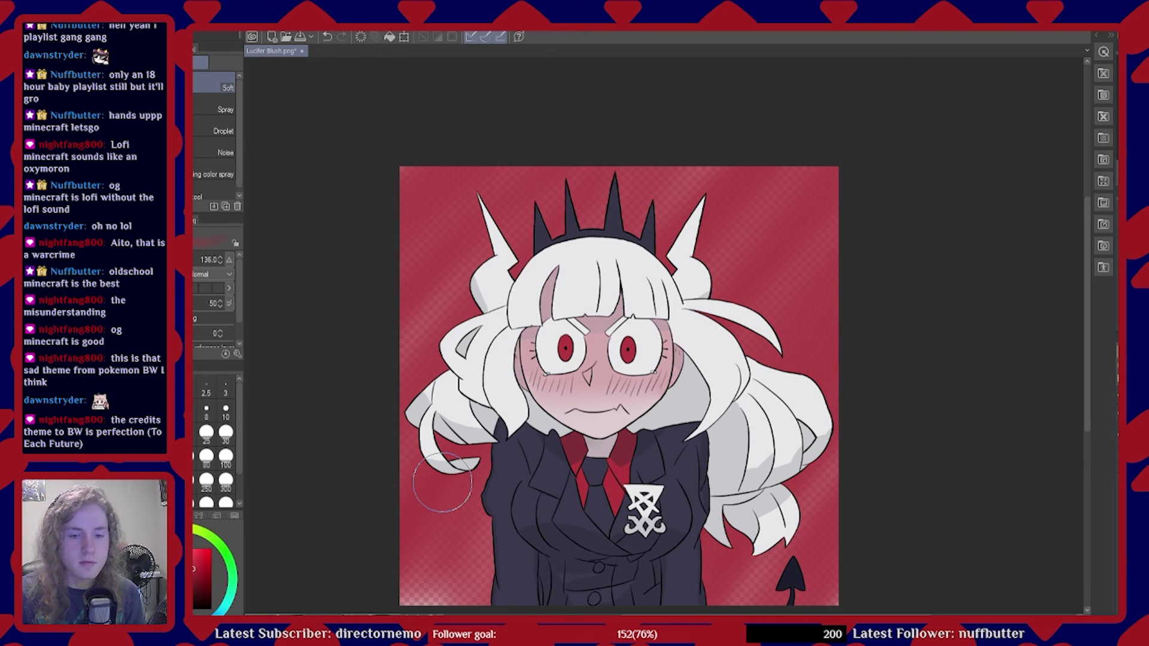
# Check the red background around the figure and save the drawing
pyautogui.scroll(1, 353, 380)
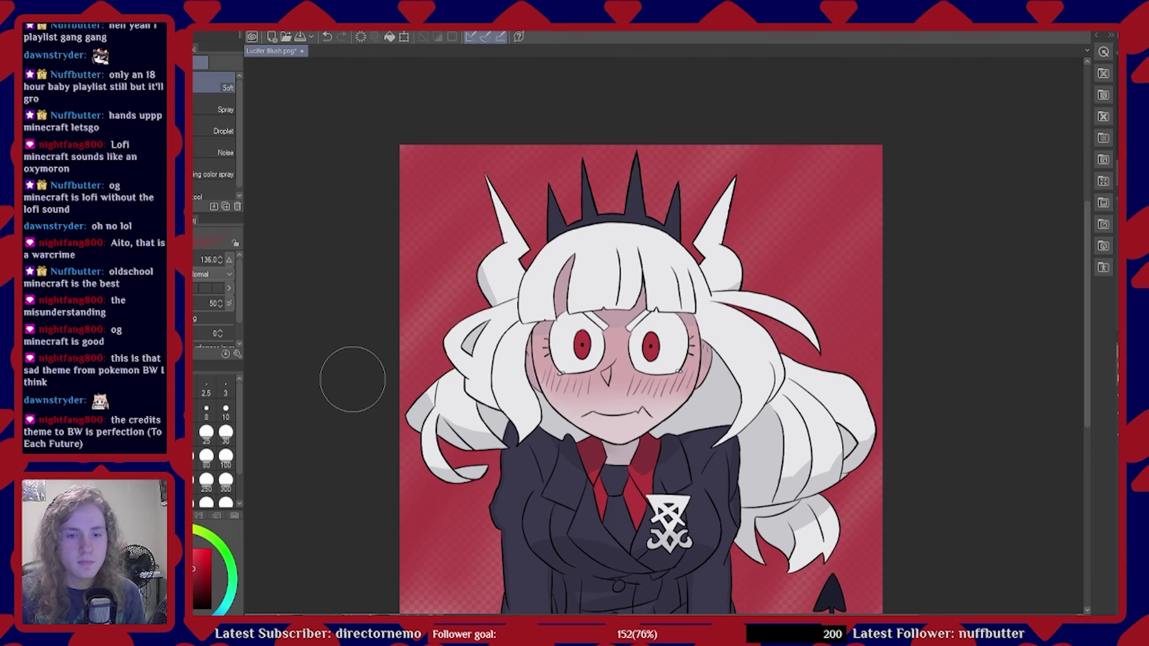
pyautogui.scroll(-3, 352, 379)
pyautogui.scroll(3, 443, 412)
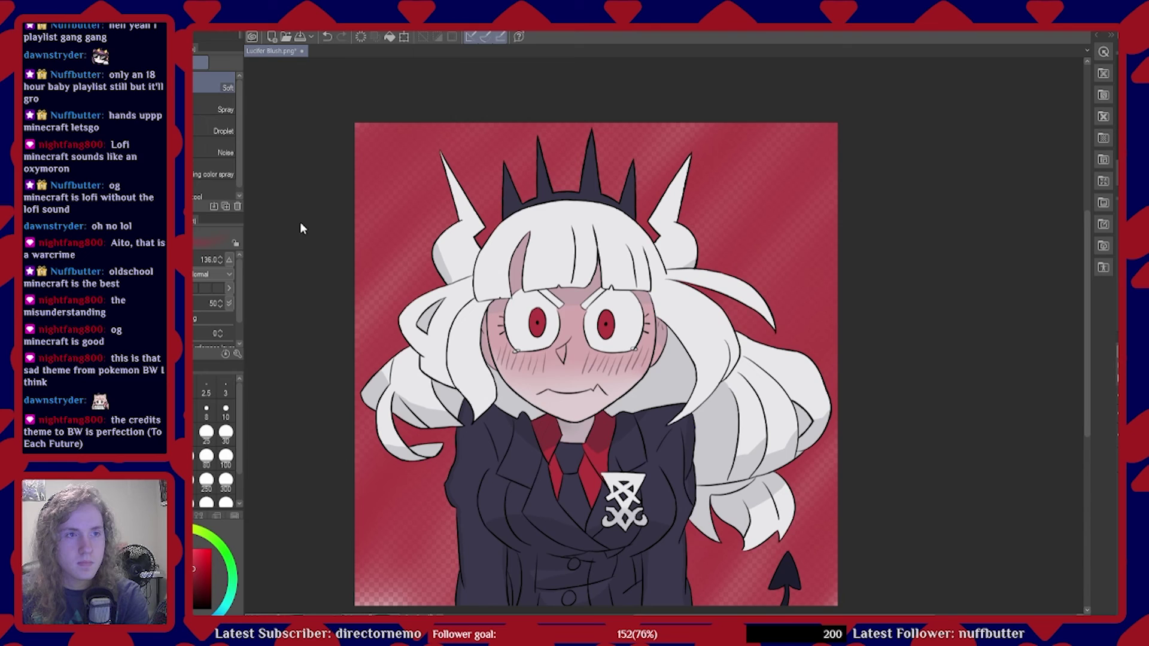
pyautogui.hotkey('ctrl', 's')
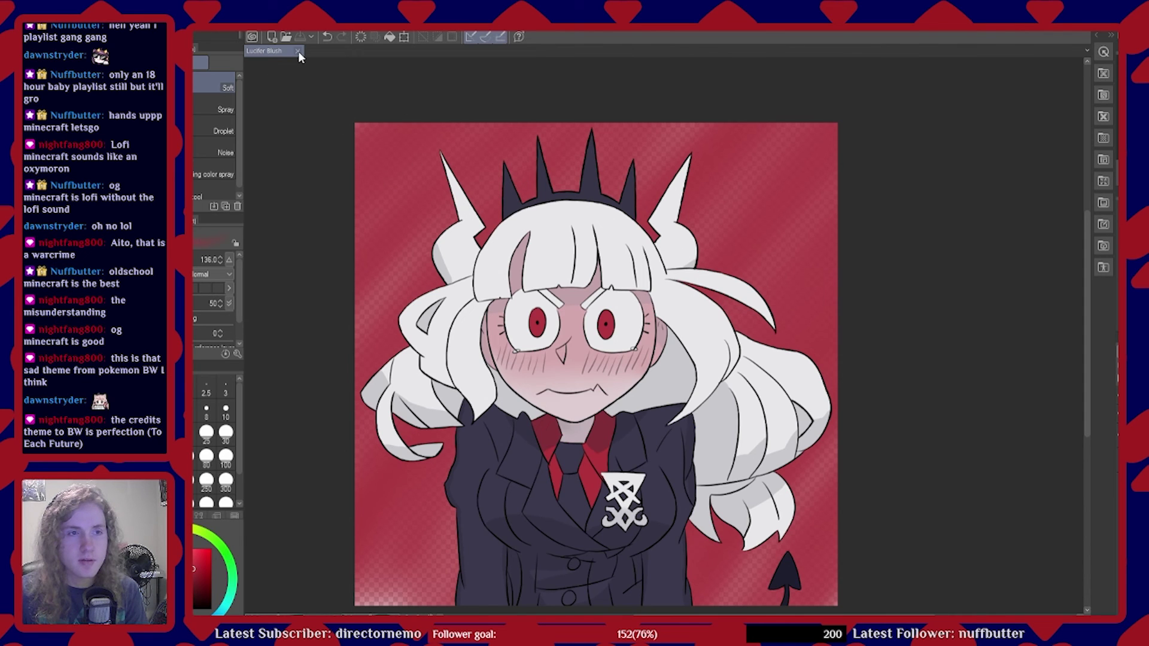
# Examine the shaded figure and its red background at several zoom levels
pyautogui.scroll(-3, 621, 265)
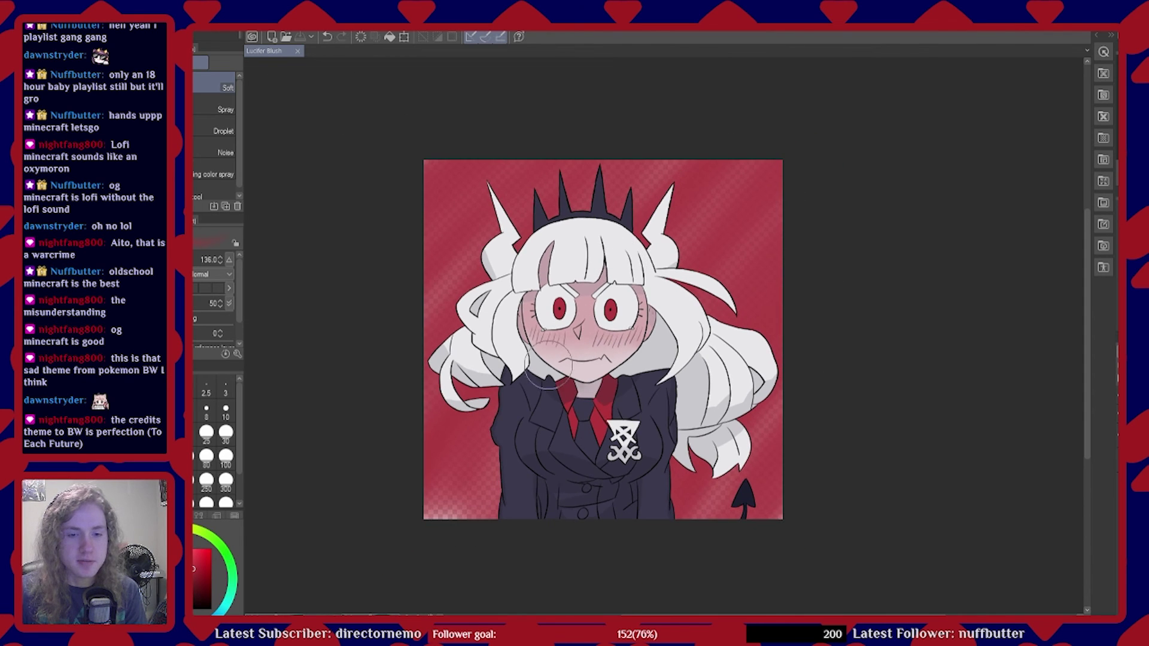
pyautogui.scroll(3, 548, 366)
pyautogui.scroll(1, 546, 367)
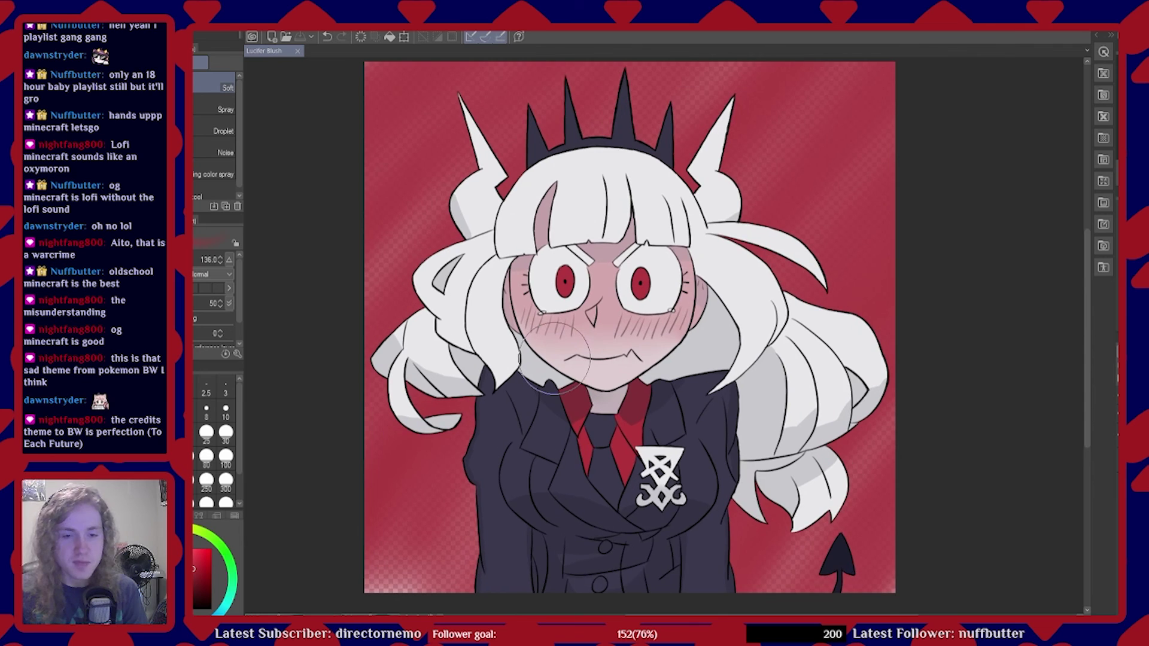
pyautogui.scroll(-2, 551, 362)
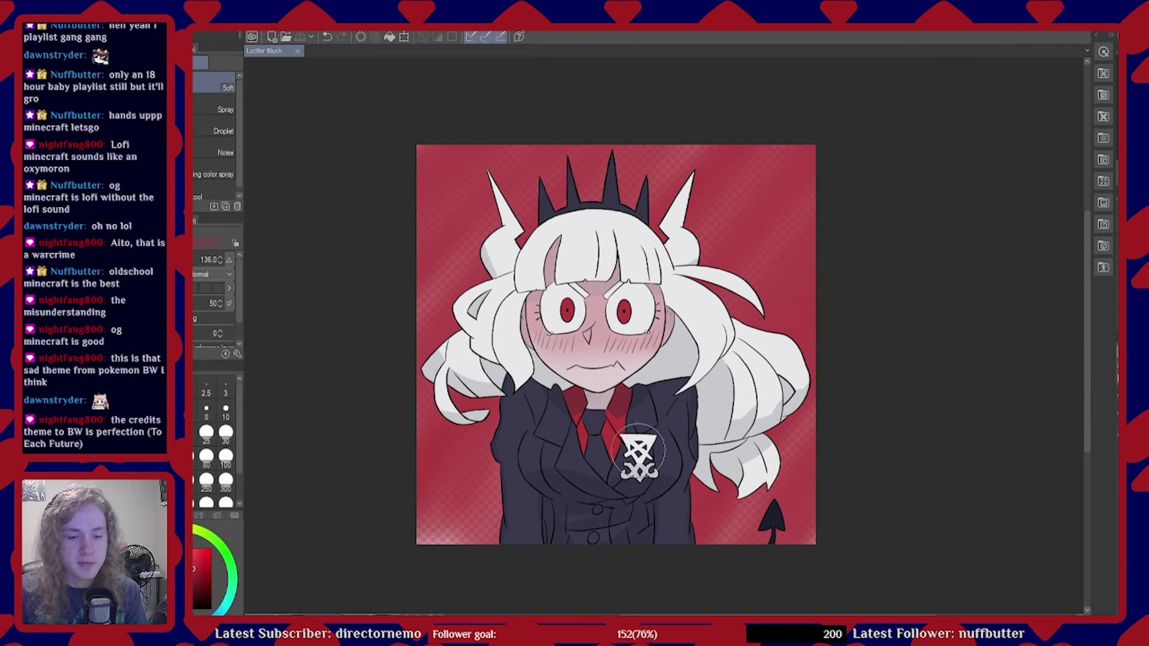
pyautogui.scroll(1, 645, 419)
pyautogui.scroll(-1, 646, 419)
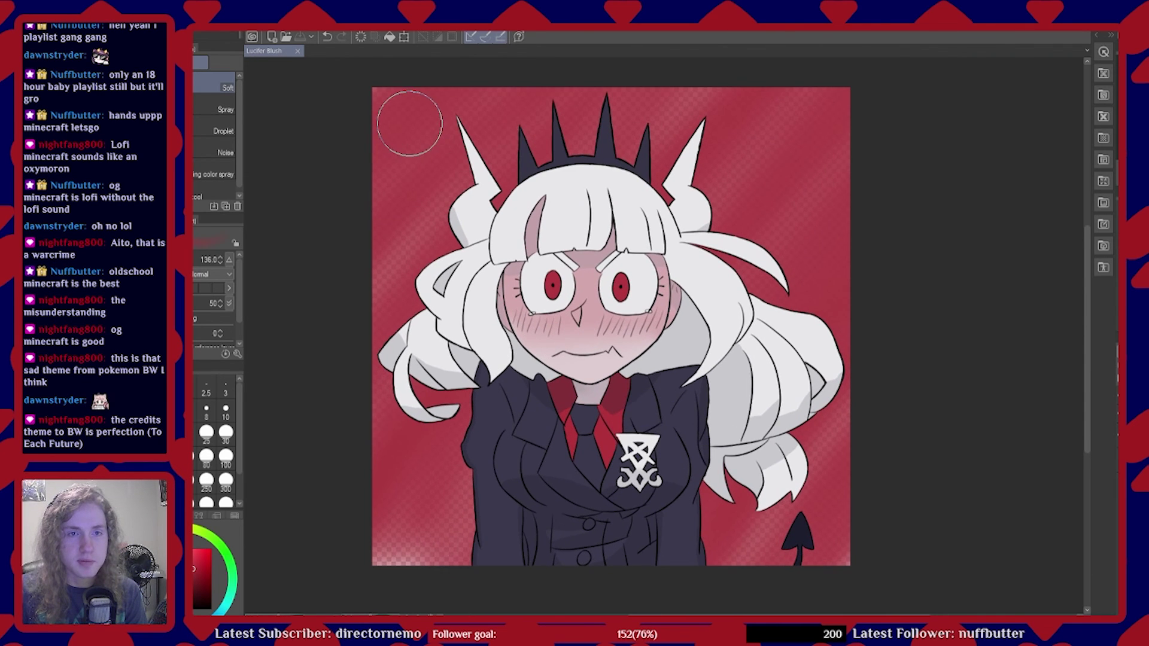
pyautogui.scroll(1, 570, 107)
pyautogui.scroll(-1, 573, 150)
pyautogui.scroll(1, 573, 149)
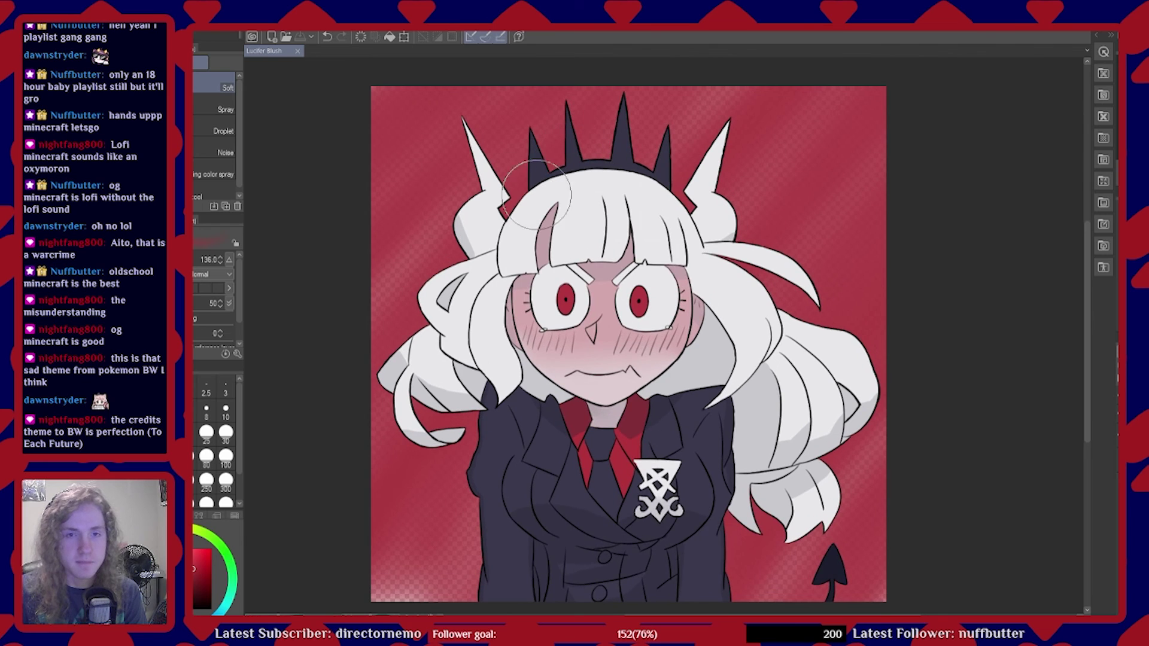
pyautogui.scroll(1, 407, 246)
pyautogui.scroll(-1, 408, 248)
pyautogui.scroll(-1, 557, 251)
pyautogui.scroll(1, 556, 258)
pyautogui.scroll(1, 558, 263)
pyautogui.scroll(-1, 557, 264)
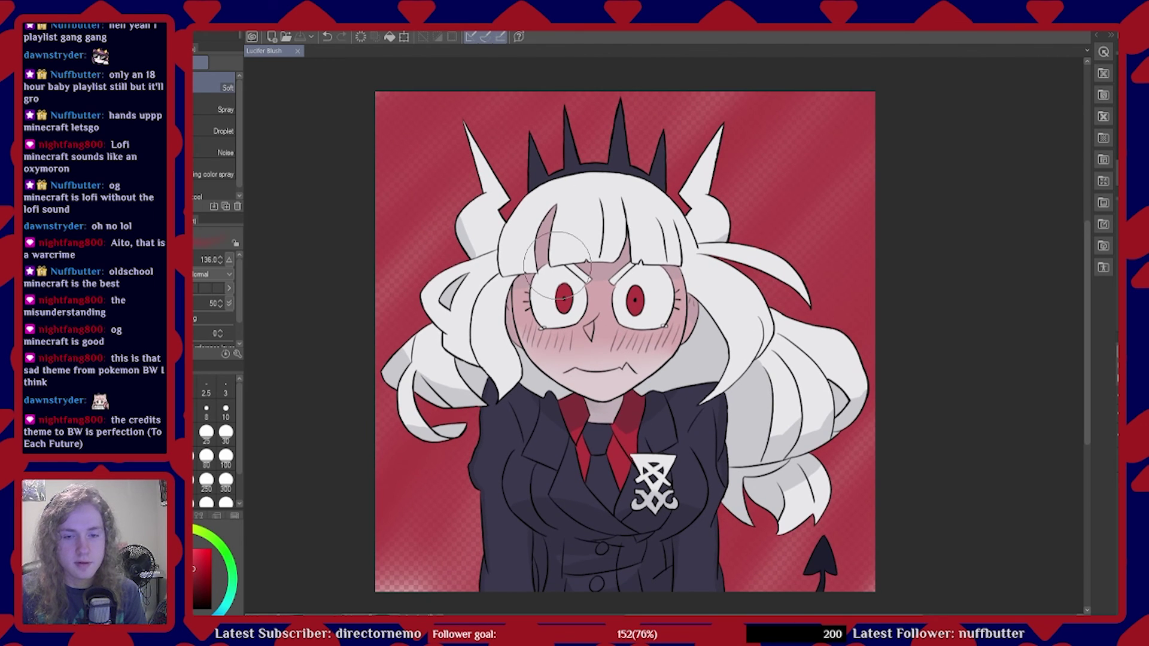
pyautogui.scroll(1, 413, 323)
pyautogui.scroll(-1, 400, 329)
pyautogui.scroll(1, 400, 330)
pyautogui.scroll(-1, 400, 329)
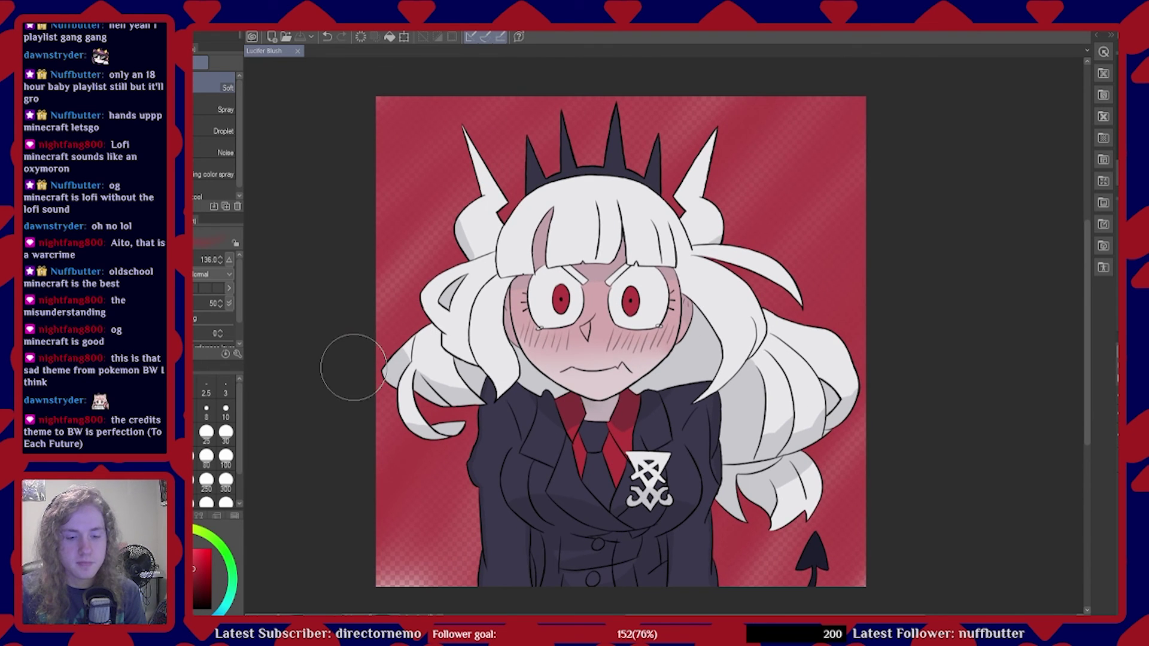
pyautogui.scroll(-1, 369, 374)
pyautogui.scroll(1, 642, 360)
pyautogui.scroll(1, 599, 358)
pyautogui.scroll(-1, 556, 355)
pyautogui.scroll(1, 540, 354)
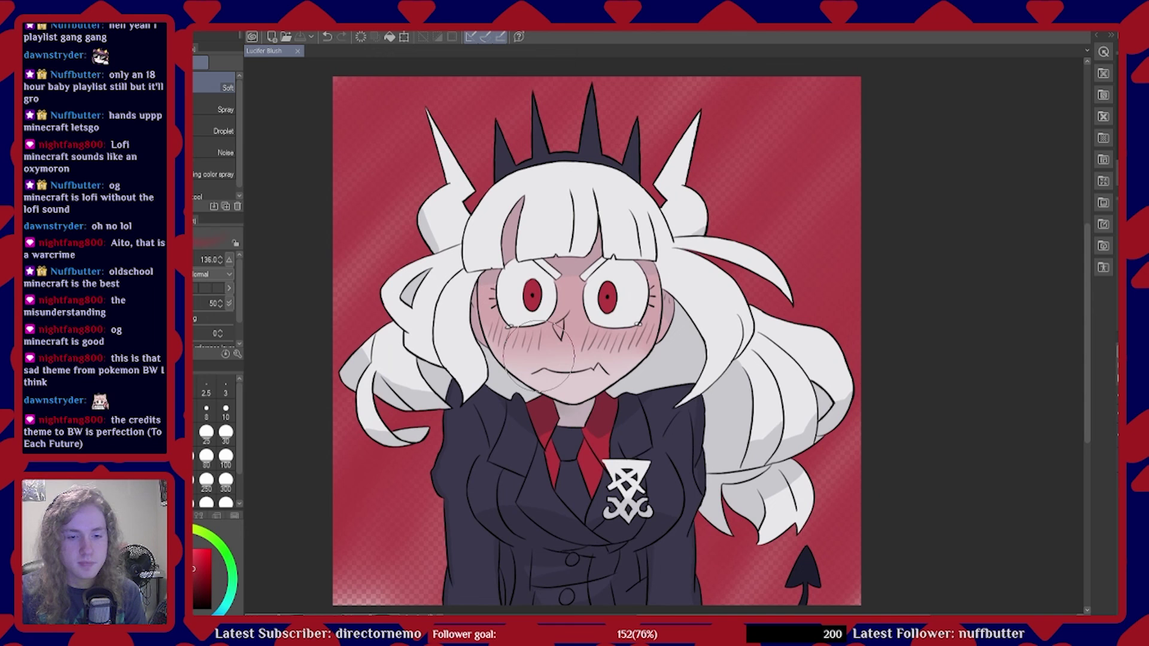
pyautogui.scroll(1, 767, 387)
pyautogui.scroll(-1, 767, 386)
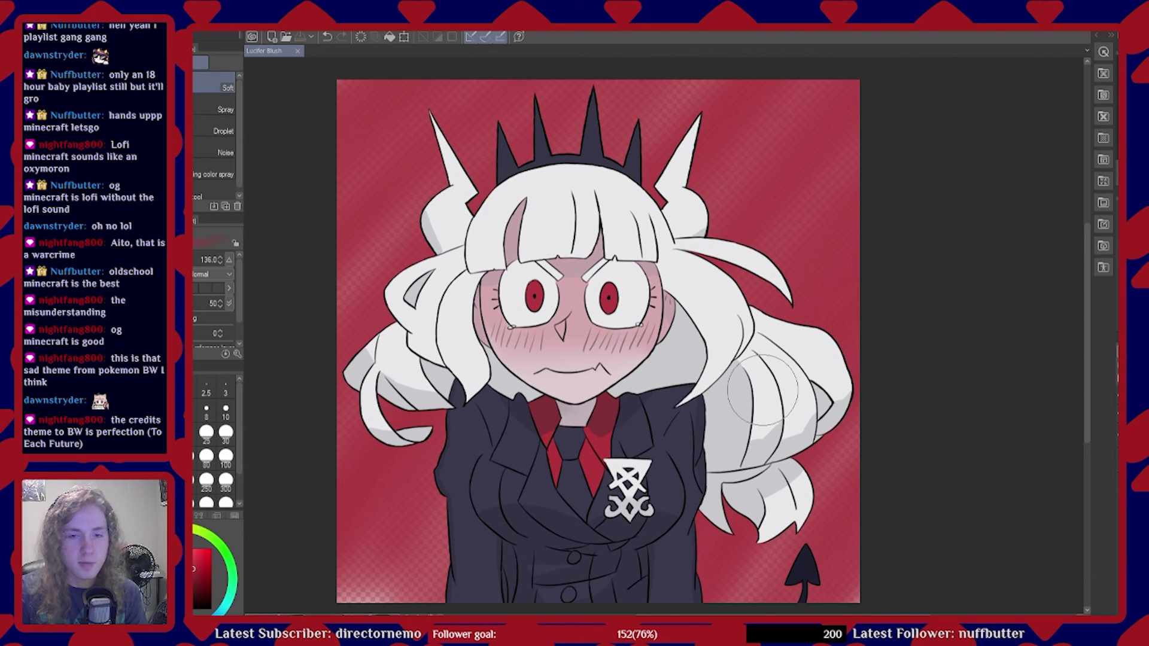
pyautogui.scroll(1, 763, 386)
pyautogui.scroll(-1, 760, 388)
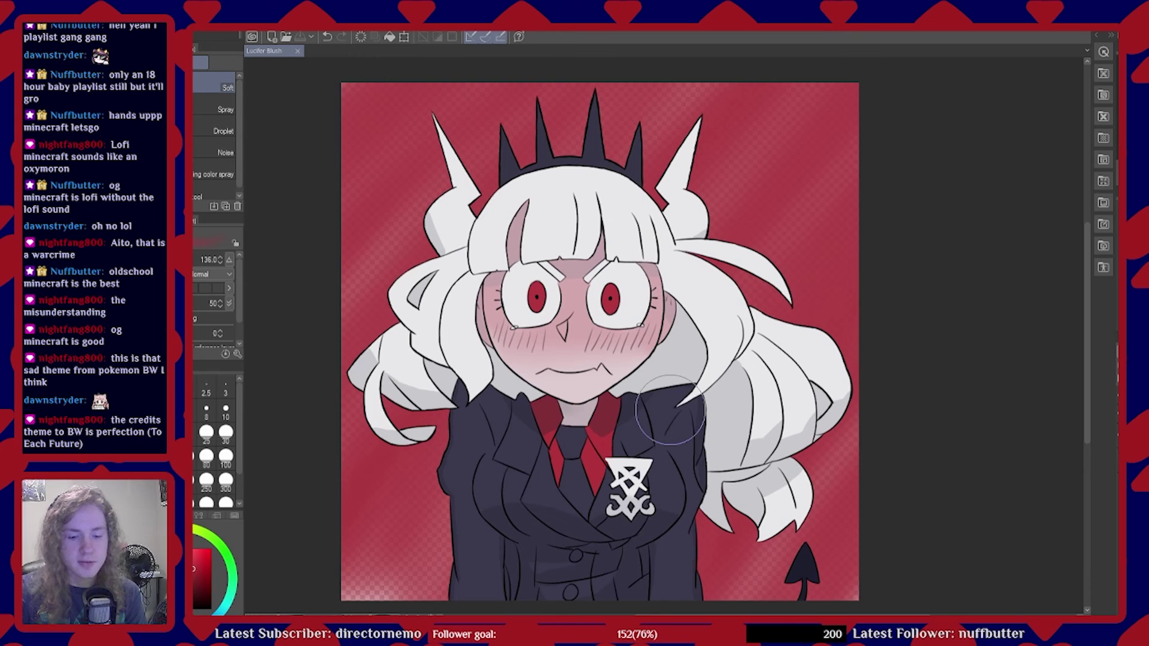